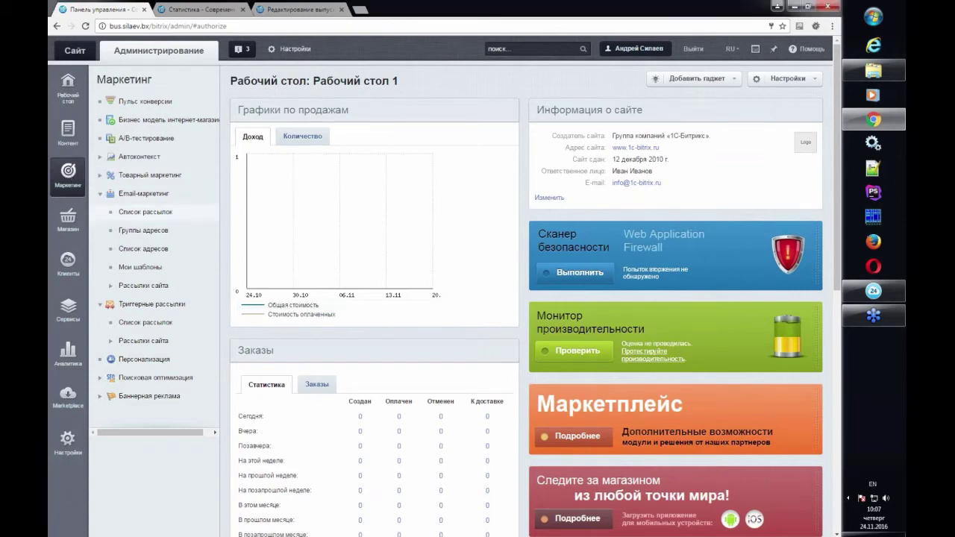
Step: Open the email marketing mailing list, start the mailing creation wizard and choose to create a new mailing
{"action": "left_click", "coordinate": [153, 211]}
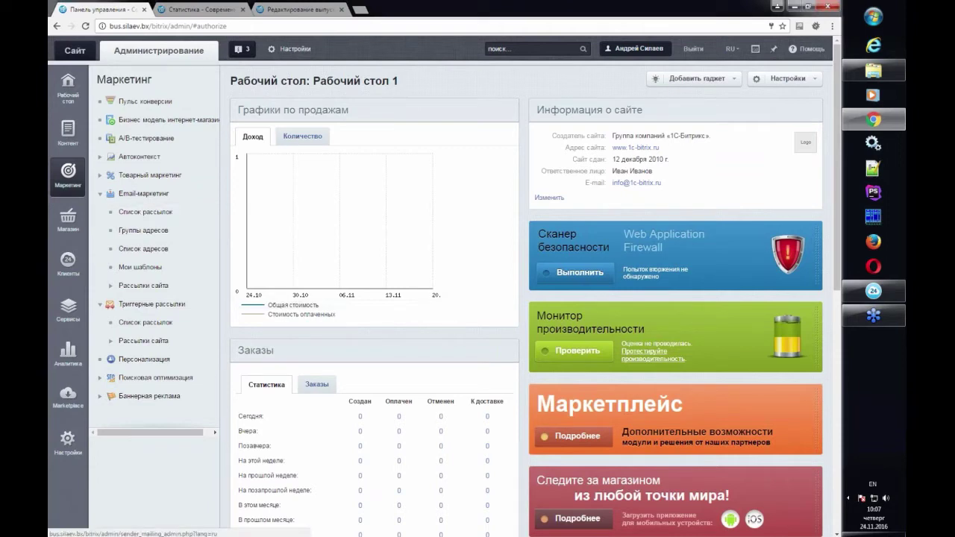
{"action": "left_click", "coordinate": [163, 215]}
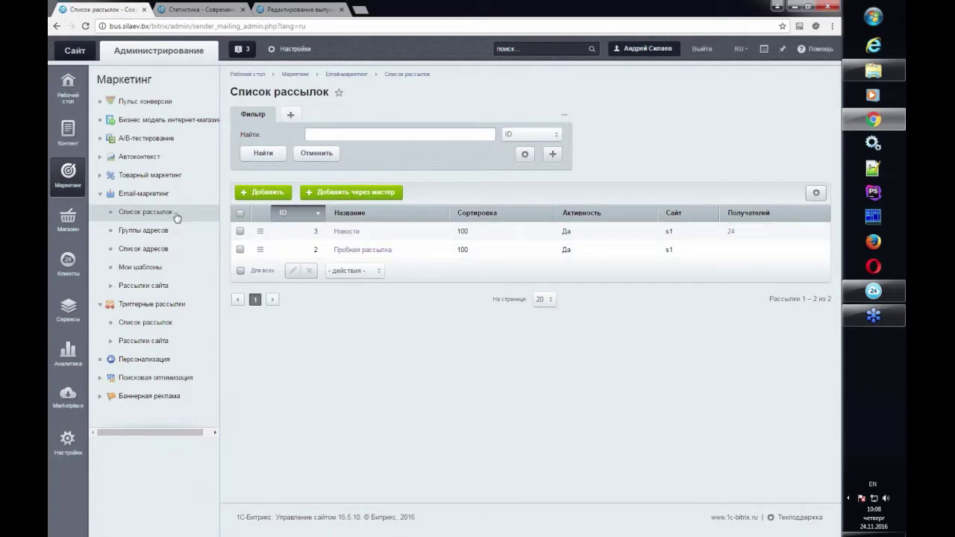
{"action": "left_click", "coordinate": [376, 196]}
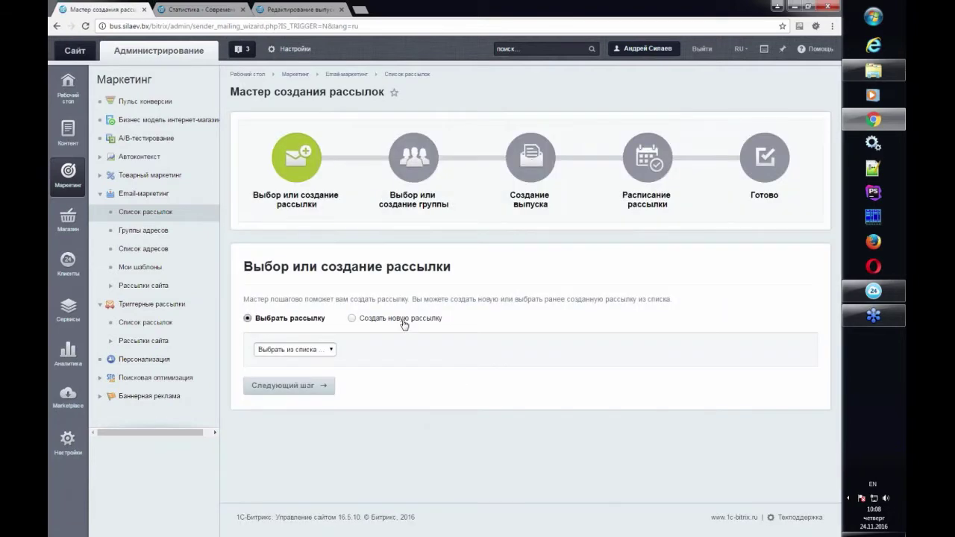
{"action": "left_click", "coordinate": [404, 323]}
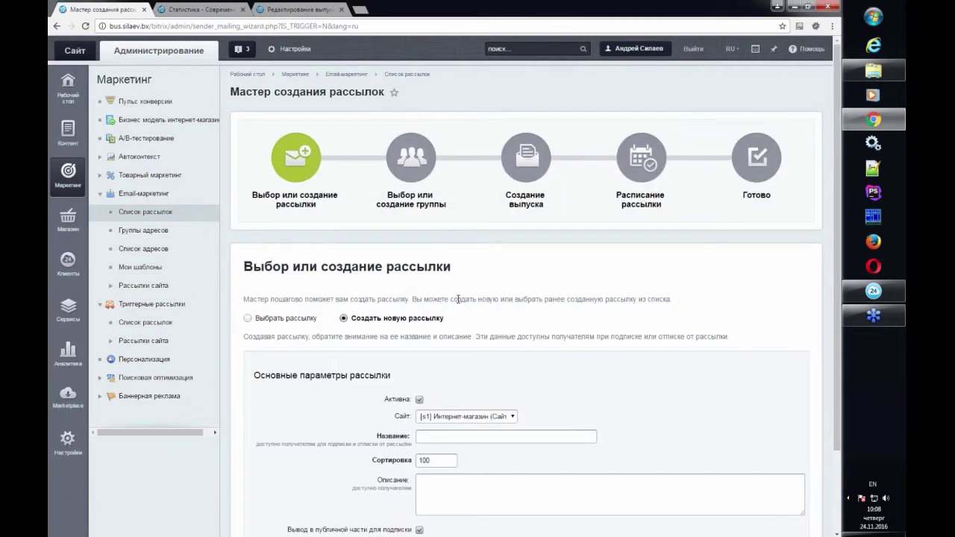
Step: Name the new mailing "Анонсы" and proceed to the recipient group stage
{"action": "scroll", "coordinate": [500, 324], "scroll_direction": "down", "scroll_amount": 2}
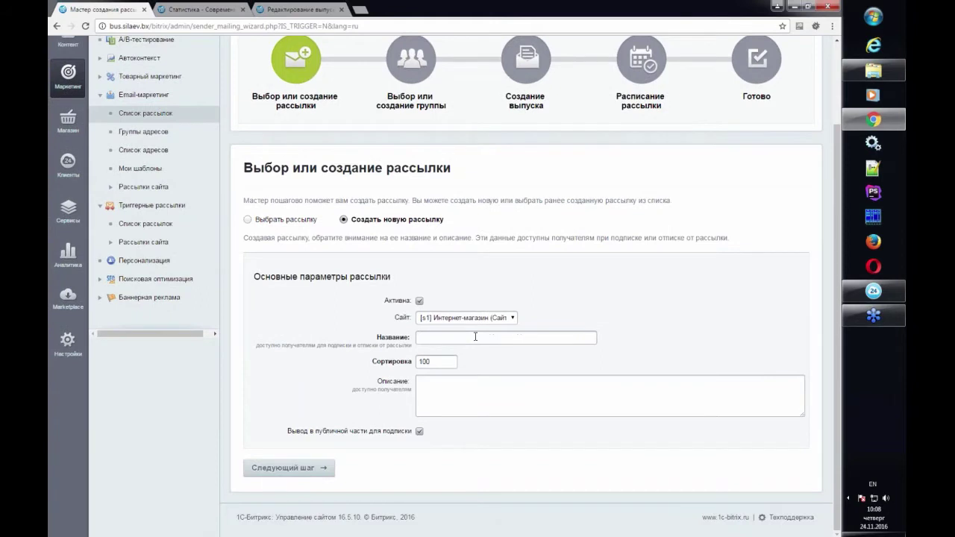
{"action": "type", "text": "Анонсы"}
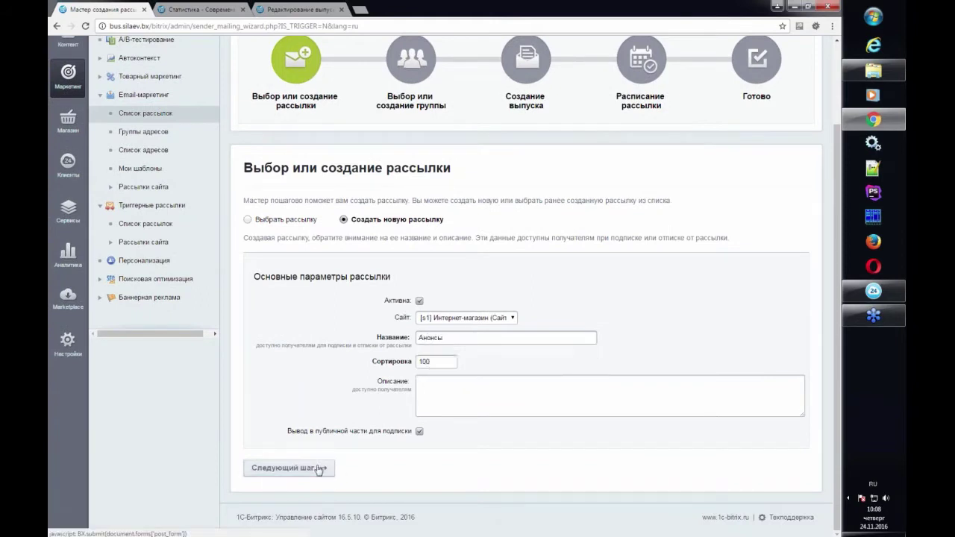
{"action": "left_click", "coordinate": [317, 469]}
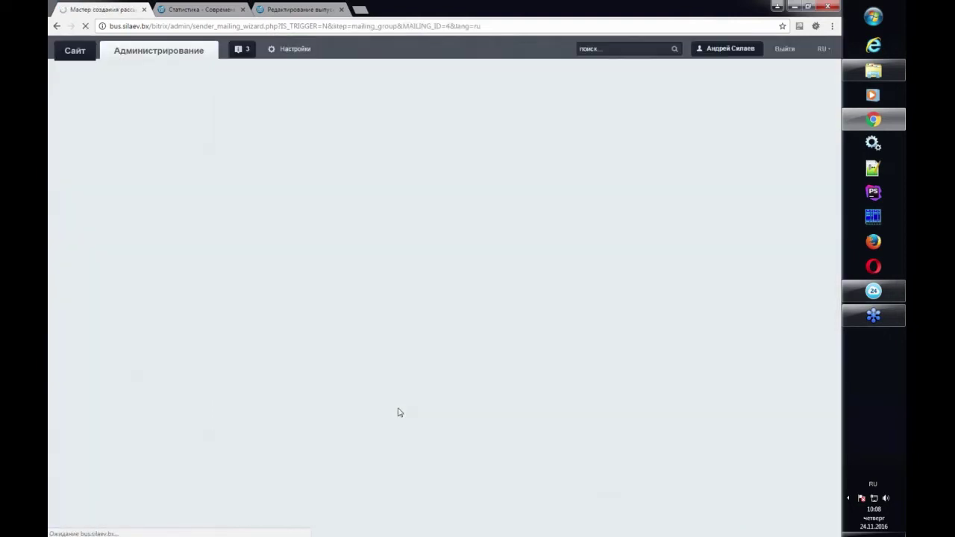
Step: Start a new address group for the mailing and name it "Мои адреса"
{"action": "scroll", "coordinate": [482, 227], "scroll_direction": "down", "scroll_amount": 3}
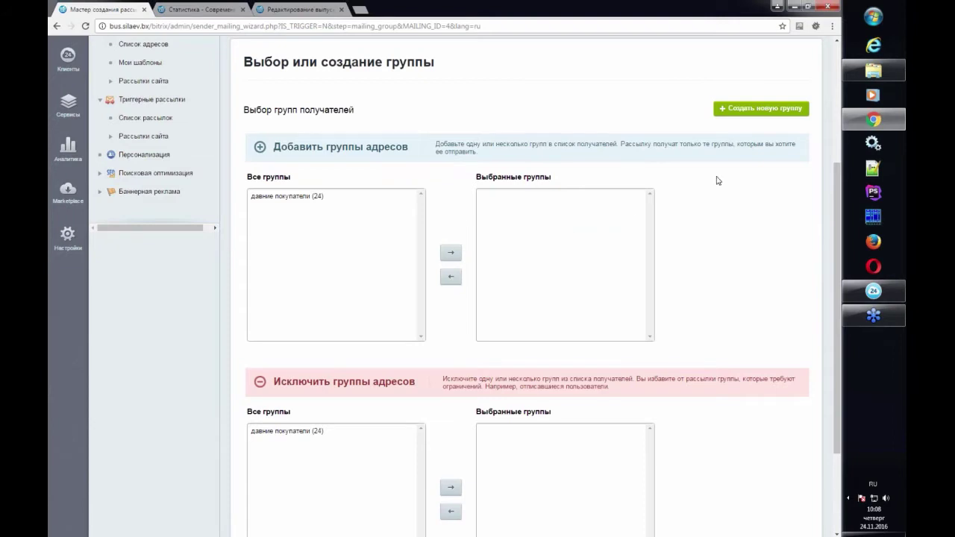
{"action": "left_click", "coordinate": [744, 112]}
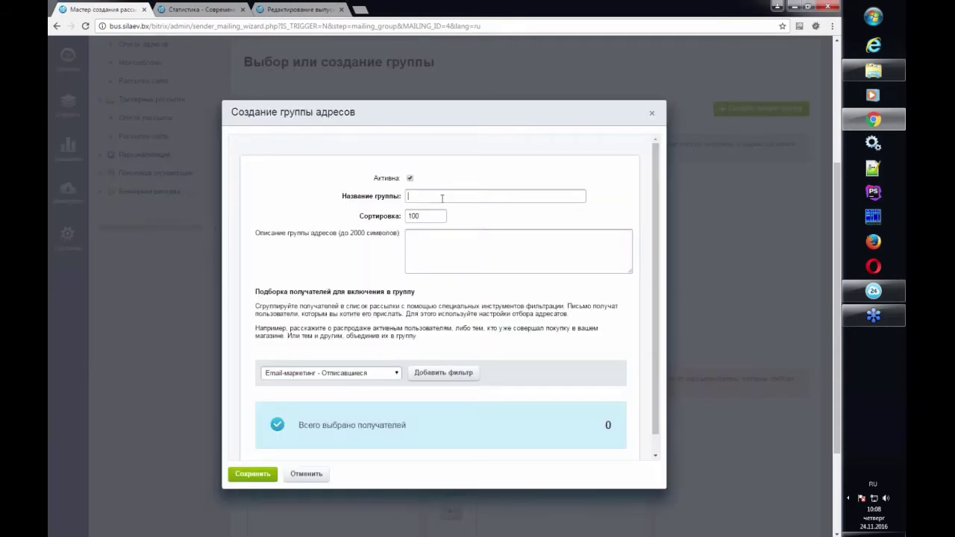
{"action": "type", "text": "М"}
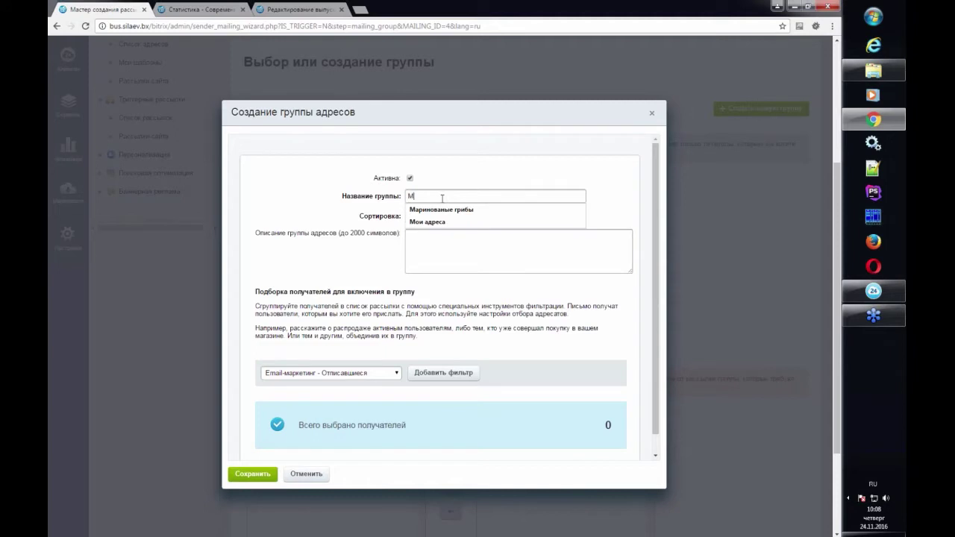
{"action": "type", "text": "ои"}
{"action": "key", "text": "Down"}
{"action": "key", "text": "Return"}
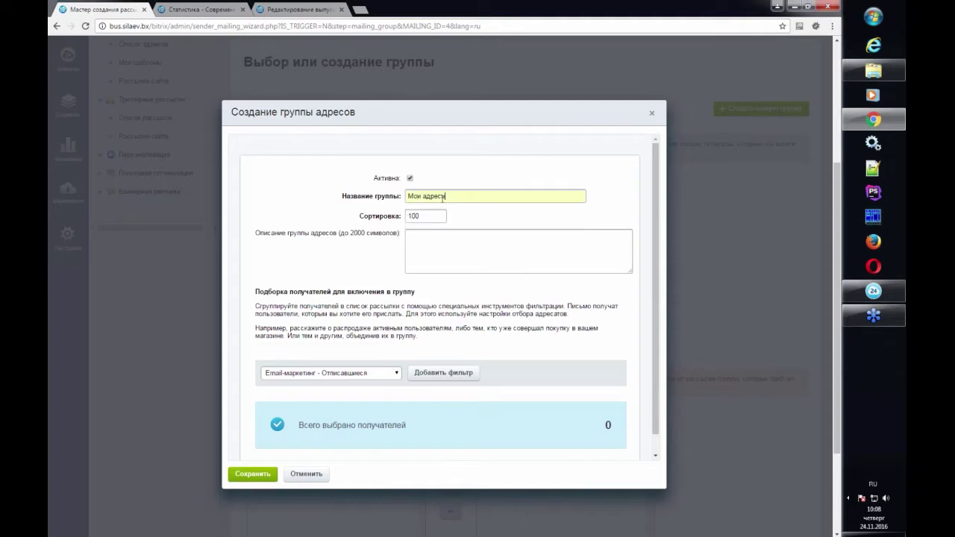
Step: Add an "Email-маркетинг - Список адресов" recipient filter to the address group
{"action": "left_click", "coordinate": [391, 372]}
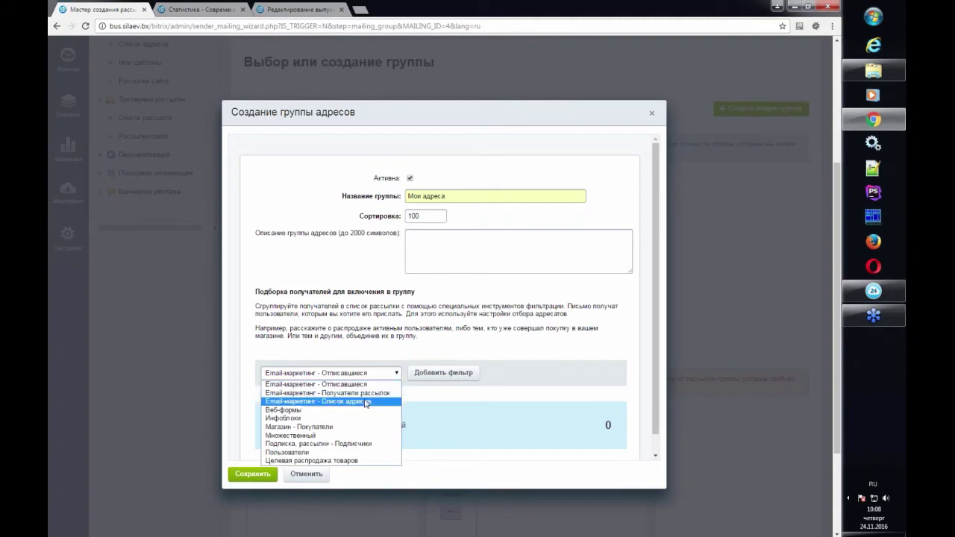
{"action": "left_click", "coordinate": [365, 384]}
{"action": "scroll", "coordinate": [429, 366], "scroll_direction": "down", "scroll_amount": 1}
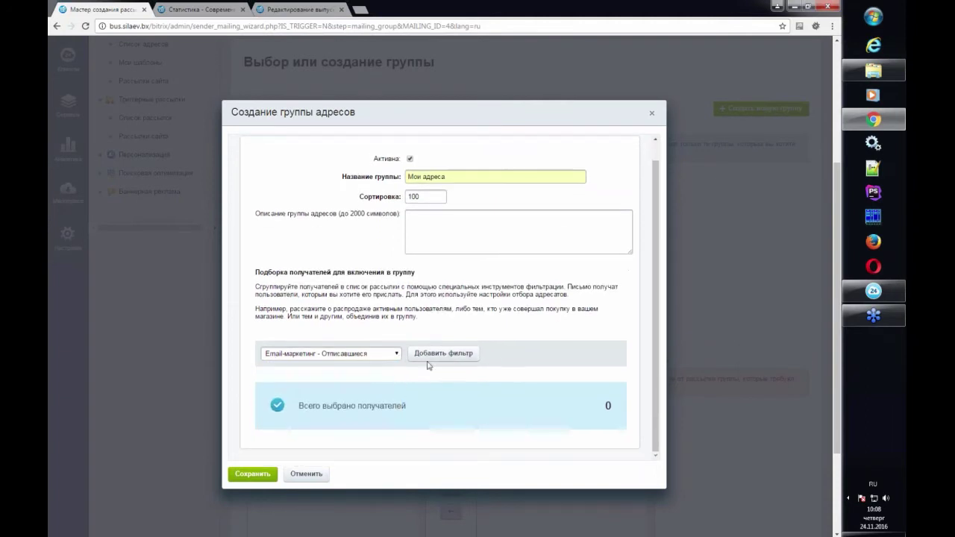
{"action": "left_click", "coordinate": [386, 358]}
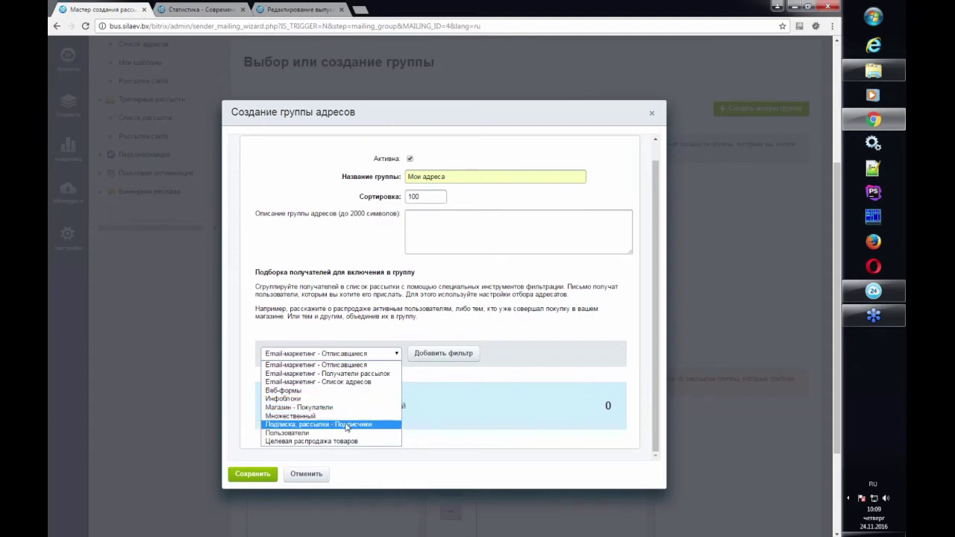
{"action": "left_click", "coordinate": [348, 382]}
{"action": "left_click", "coordinate": [443, 353]}
{"action": "scroll", "coordinate": [438, 370], "scroll_direction": "down", "scroll_amount": 1}
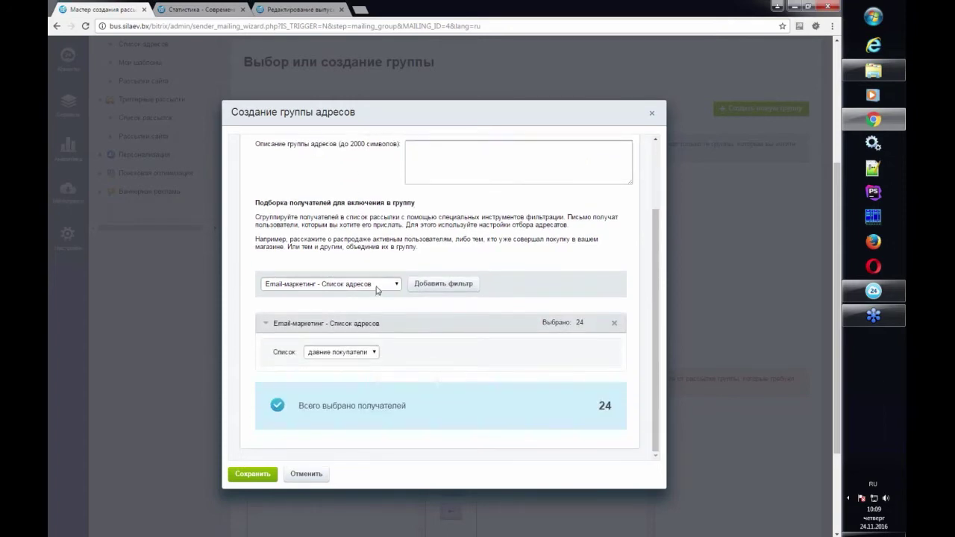
Step: Pick the "давние покупатели" list in the recipient filter and save the address group
{"action": "left_click", "coordinate": [369, 354]}
{"action": "left_click", "coordinate": [367, 361]}
{"action": "left_click", "coordinate": [354, 355]}
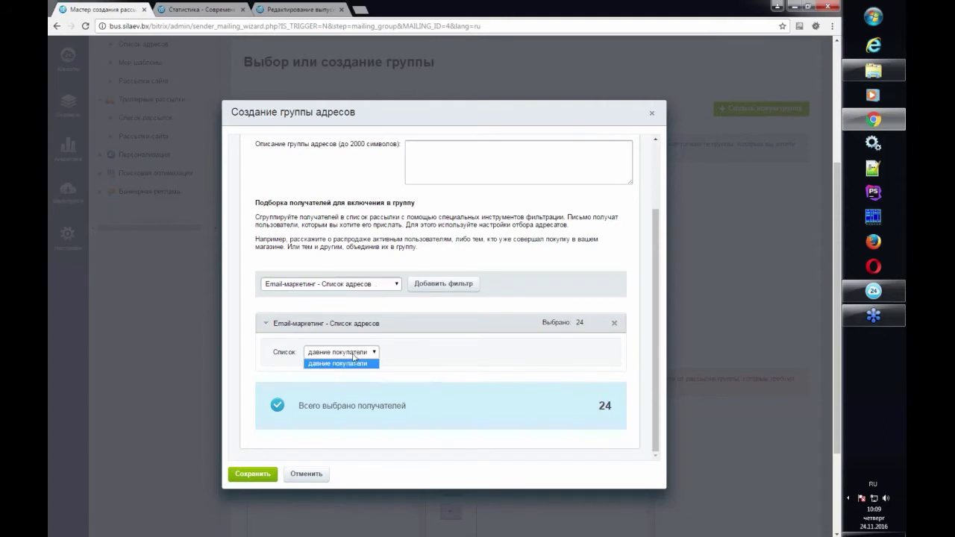
{"action": "left_click", "coordinate": [353, 361]}
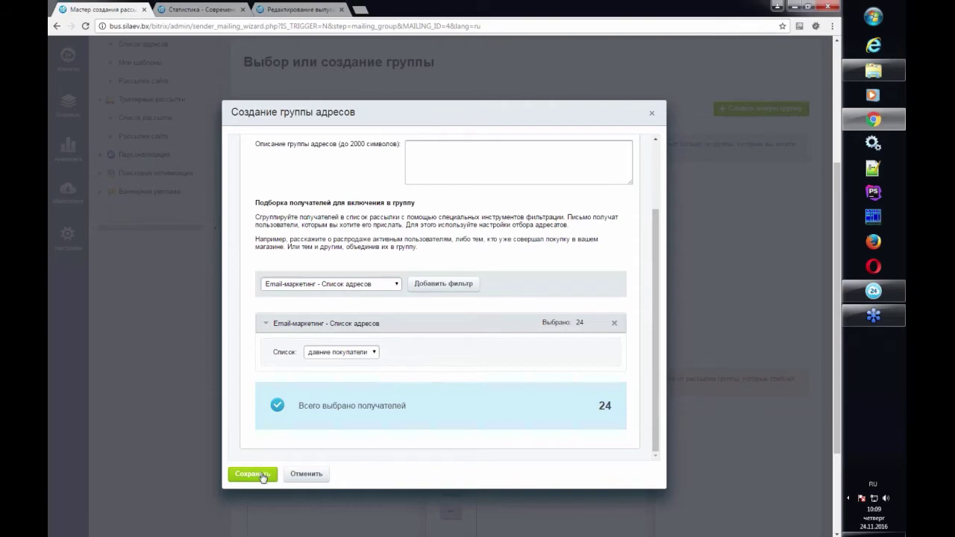
{"action": "scroll", "coordinate": [409, 379], "scroll_direction": "up", "scroll_amount": 3}
{"action": "scroll", "coordinate": [444, 298], "scroll_direction": "down", "scroll_amount": 3}
{"action": "left_click", "coordinate": [253, 474]}
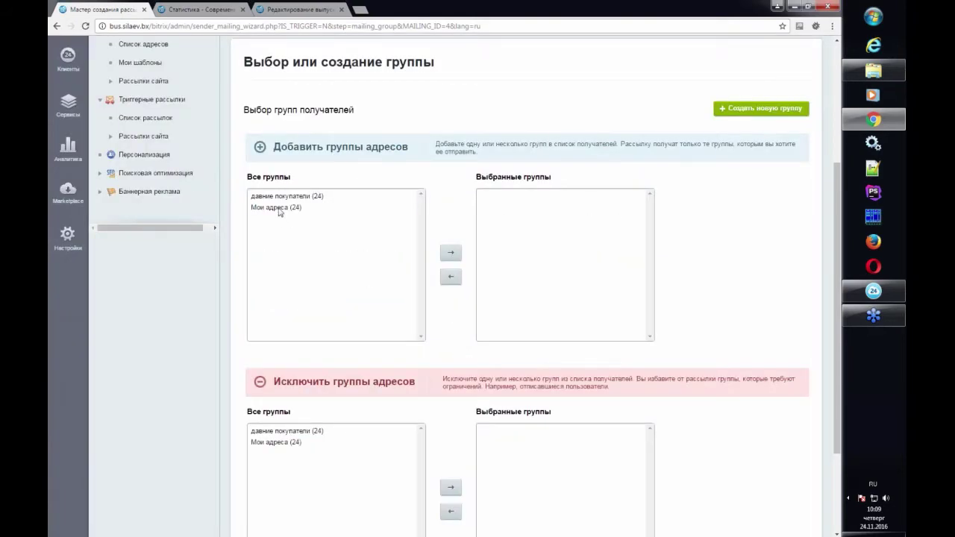
Step: Add the "Мои адреса" group to the mailing's recipients and proceed to the issue creation stage
{"action": "left_click", "coordinate": [283, 210]}
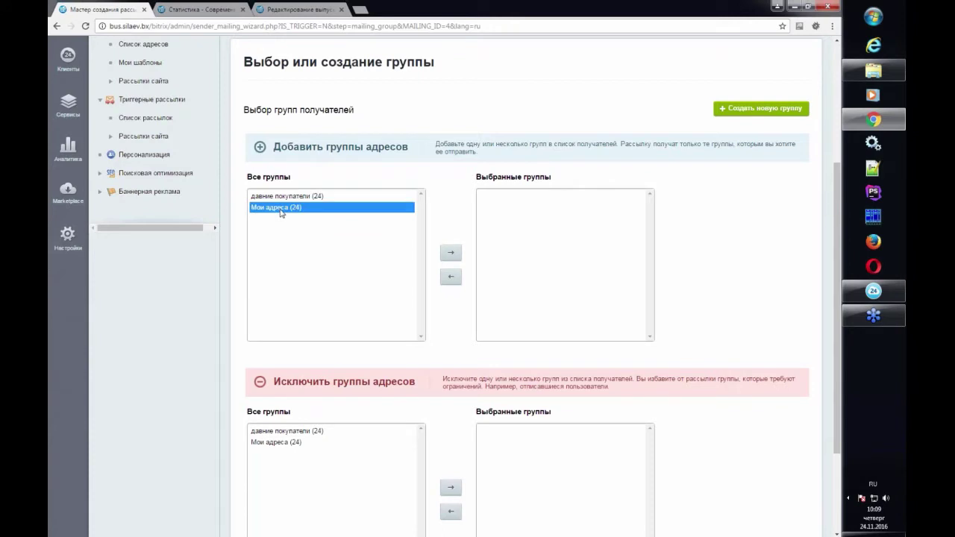
{"action": "double_click", "coordinate": [283, 209]}
{"action": "left_click", "coordinate": [511, 199]}
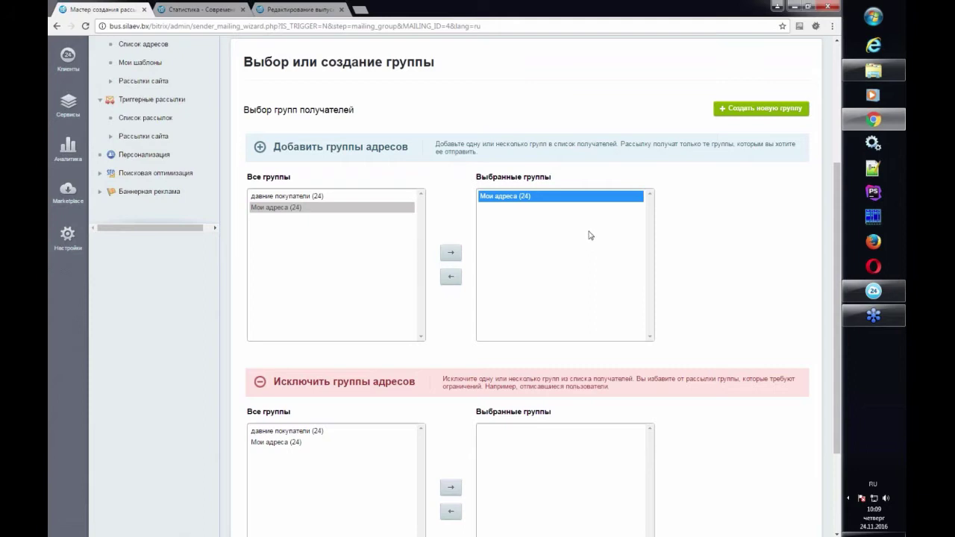
{"action": "scroll", "coordinate": [576, 237], "scroll_direction": "down", "scroll_amount": 3}
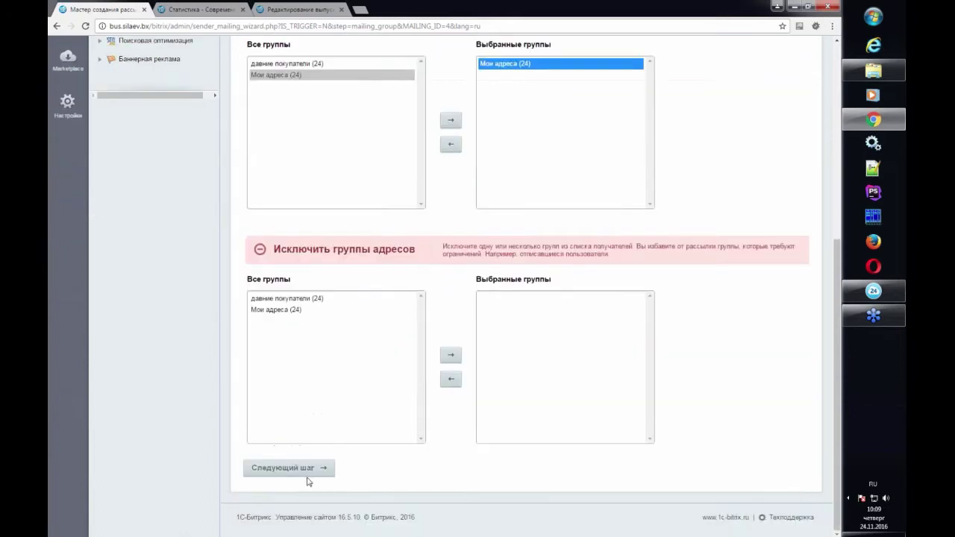
{"action": "left_click", "coordinate": [304, 475]}
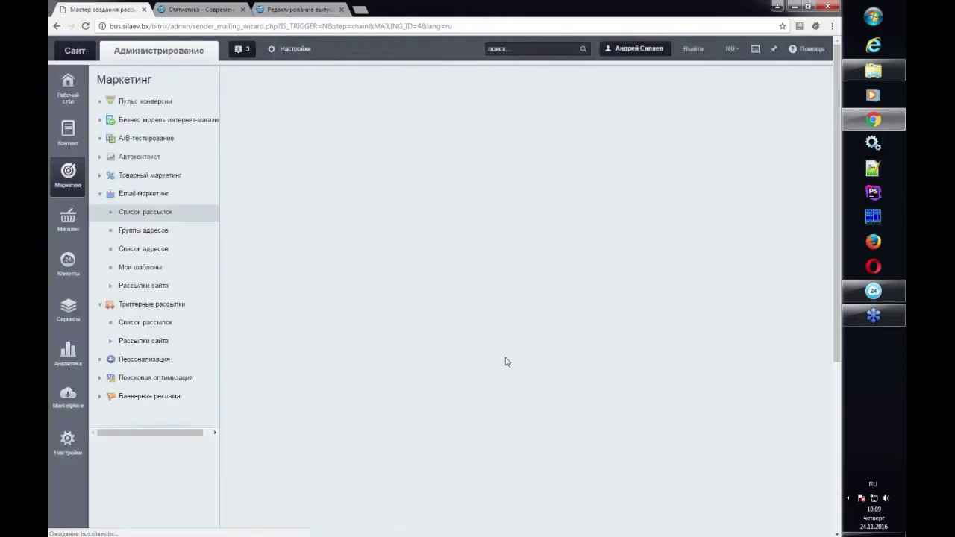
Step: Choose the standard template "1 столбец-1" for the issue and look over its layout
{"action": "scroll", "coordinate": [508, 361], "scroll_direction": "down", "scroll_amount": 2}
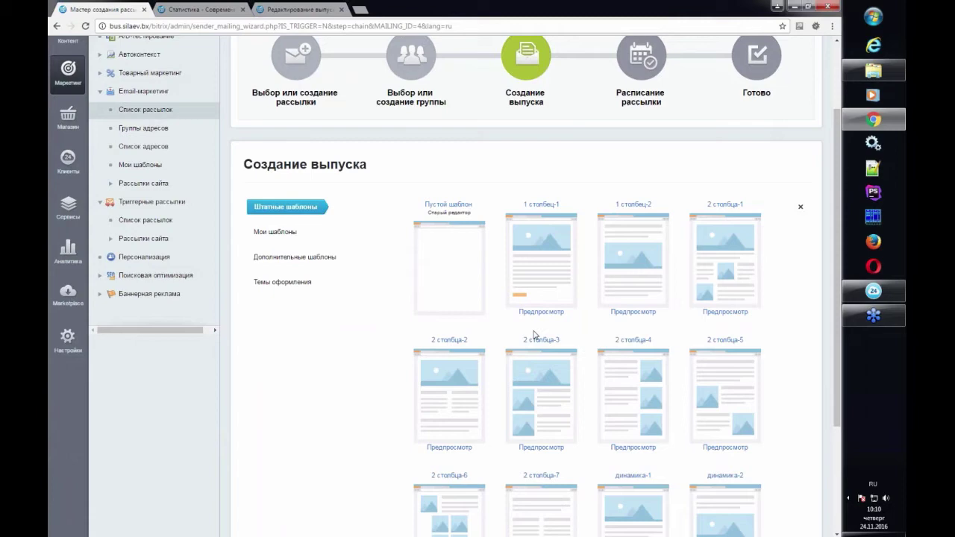
{"action": "left_click", "coordinate": [549, 267]}
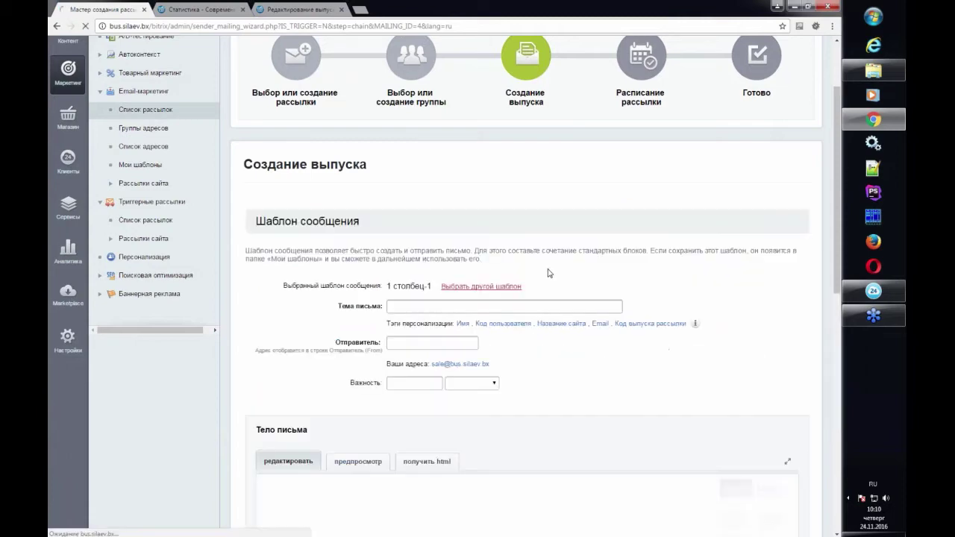
{"action": "scroll", "coordinate": [448, 246], "scroll_direction": "down", "scroll_amount": 3}
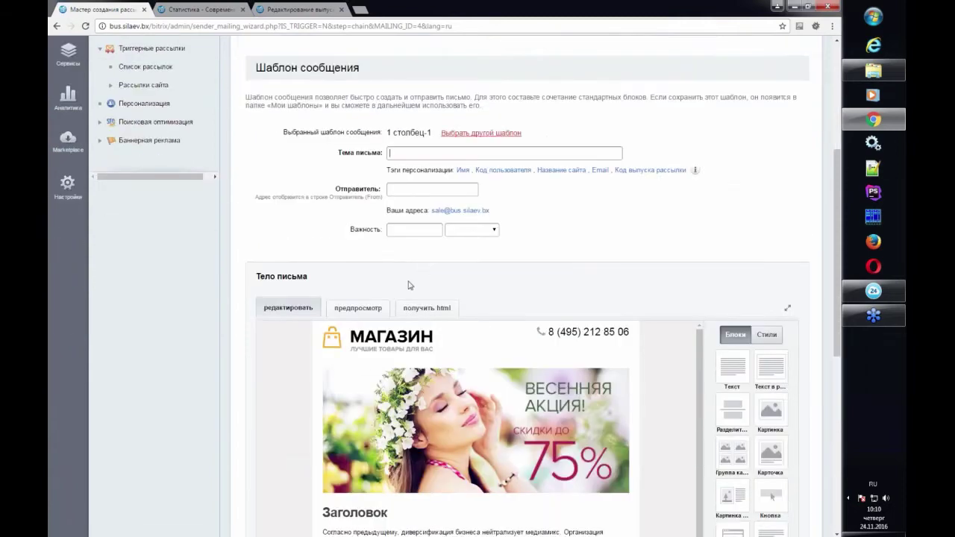
{"action": "scroll", "coordinate": [410, 283], "scroll_direction": "down", "scroll_amount": 2}
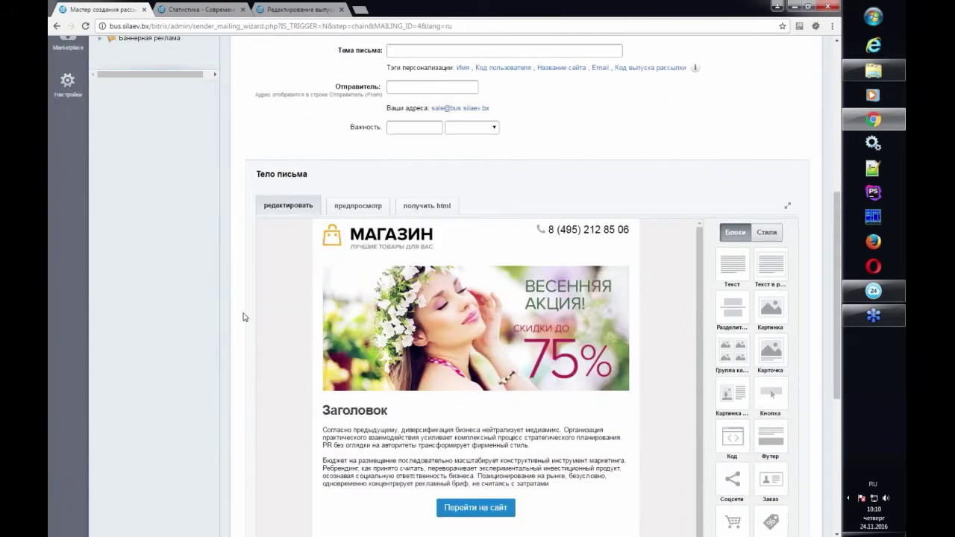
{"action": "scroll", "coordinate": [243, 317], "scroll_direction": "down", "scroll_amount": 3}
{"action": "scroll", "coordinate": [243, 317], "scroll_direction": "up", "scroll_amount": 5}
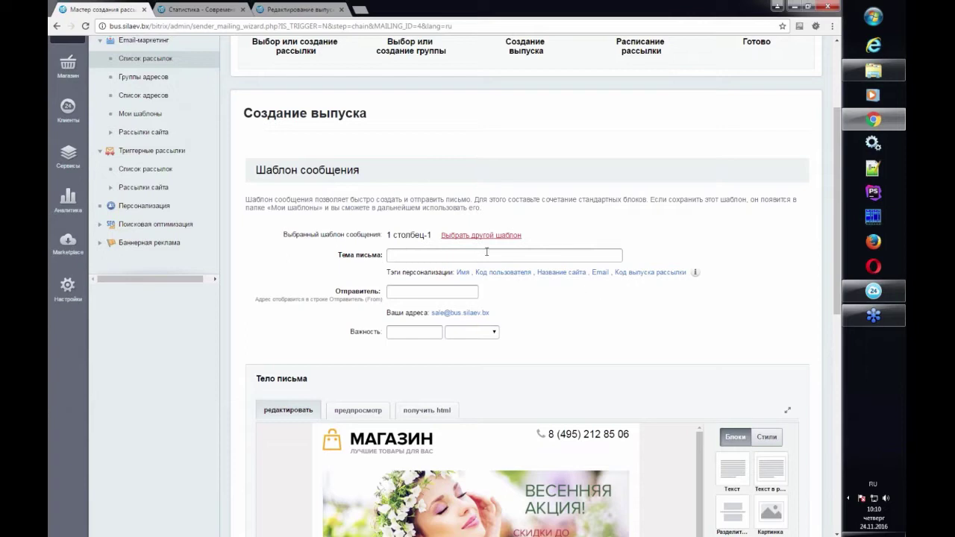
Step: Set the letter subject to "Новогодний анонс" and use the suggested sales address as the sender
{"action": "type", "text": "Y"}
{"action": "key", "text": "BackSpace"}
{"action": "key", "text": "alt+shift"}
{"action": "type", "text": "Новогодние "}
{"action": "type", "text": "анонс"}
{"action": "key", "text": "Left"}
{"action": "key", "text": "Left"}
{"action": "key", "text": "Left"}
{"action": "key", "text": "Left"}
{"action": "key", "text": "Left"}
{"action": "key", "text": "Left"}
{"action": "key", "text": "BackSpace"}
{"action": "type", "text": "й"}
{"action": "left_click", "coordinate": [468, 314]}
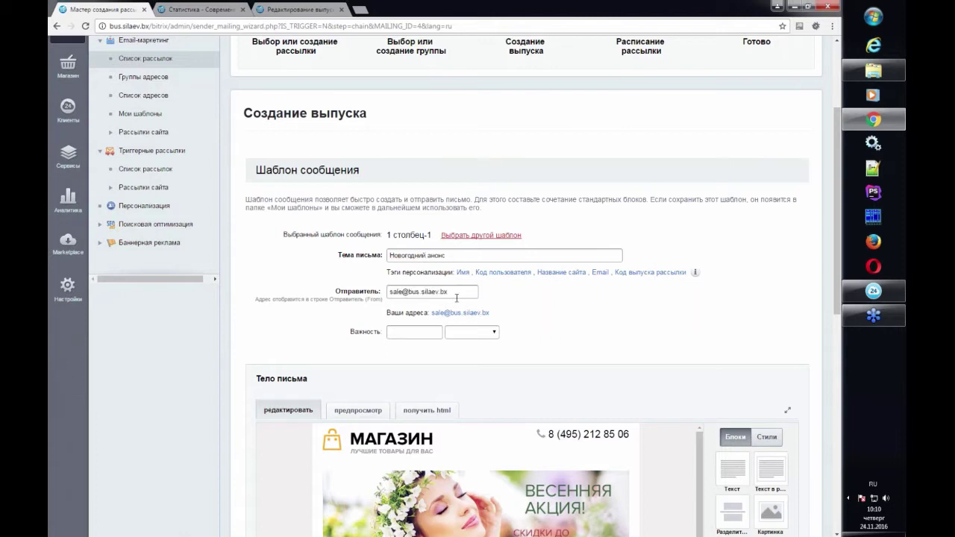
Step: Look over the letter body down to its footer and proceed to the sending schedule stage
{"action": "scroll", "coordinate": [456, 297], "scroll_direction": "down", "scroll_amount": 2}
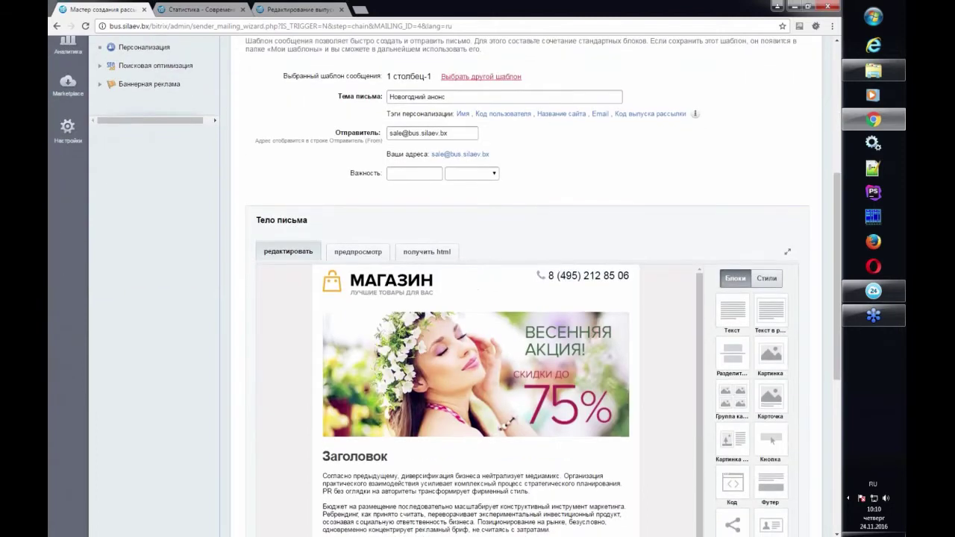
{"action": "scroll", "coordinate": [484, 376], "scroll_direction": "down", "scroll_amount": 2}
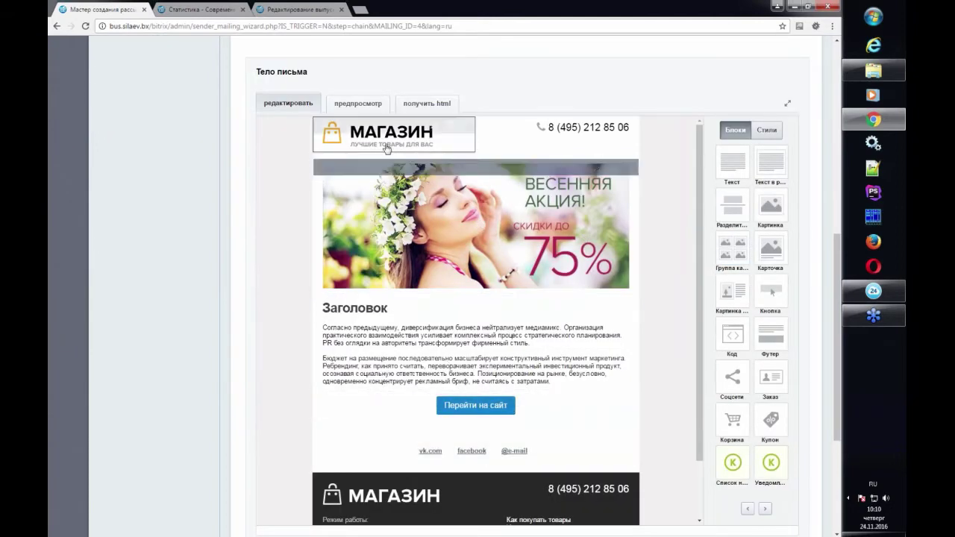
{"action": "scroll", "coordinate": [440, 390], "scroll_direction": "down", "scroll_amount": 1}
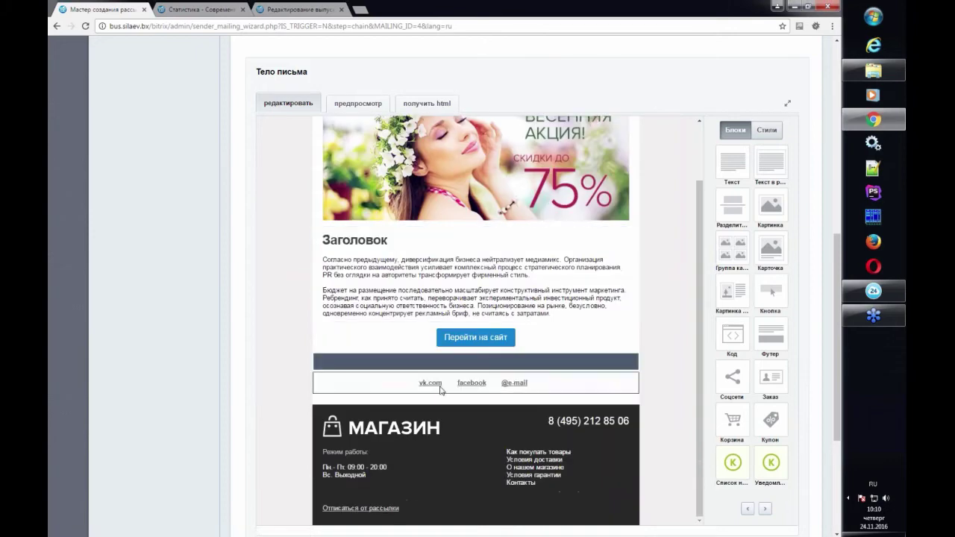
{"action": "scroll", "coordinate": [440, 390], "scroll_direction": "down", "scroll_amount": 3}
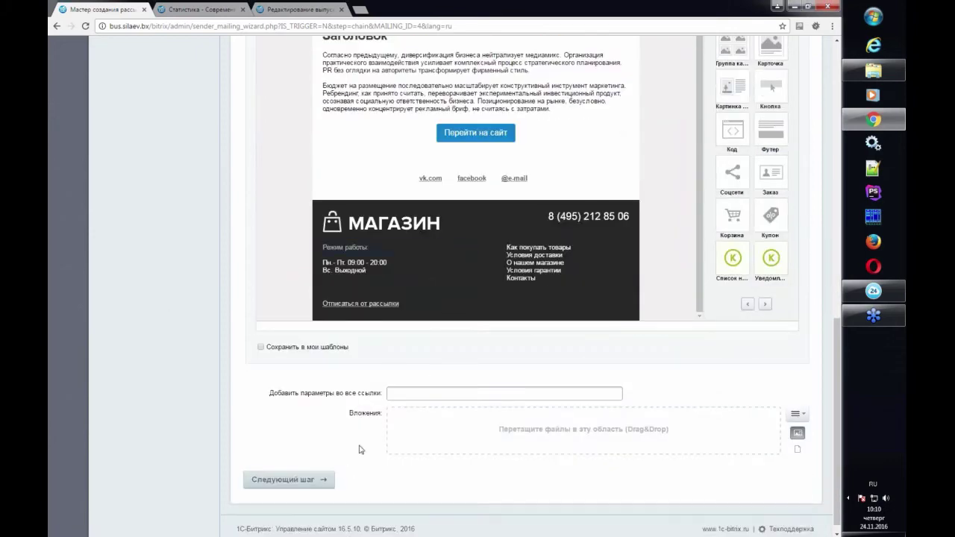
{"action": "left_click", "coordinate": [311, 481]}
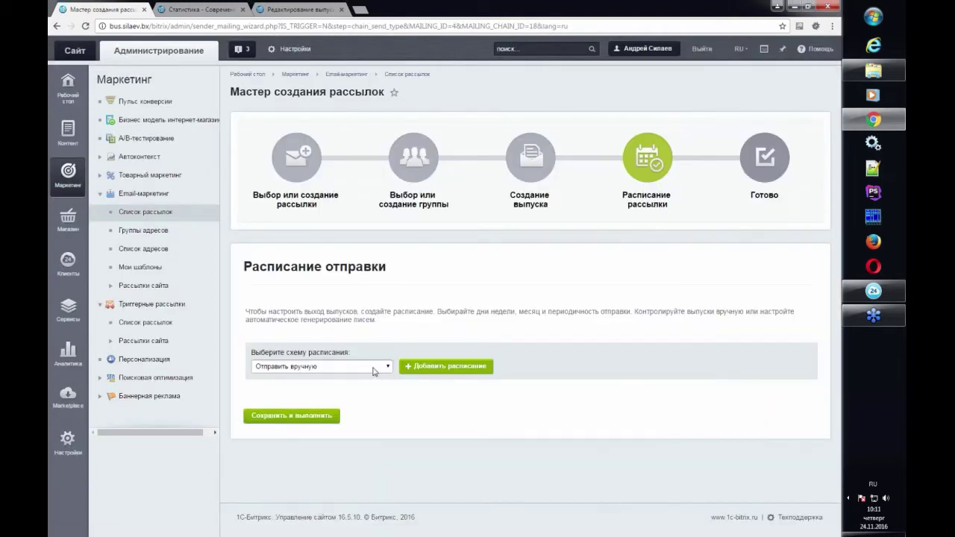
Step: Add the "Отправить вручную" schedule to the issue
{"action": "left_click", "coordinate": [374, 371]}
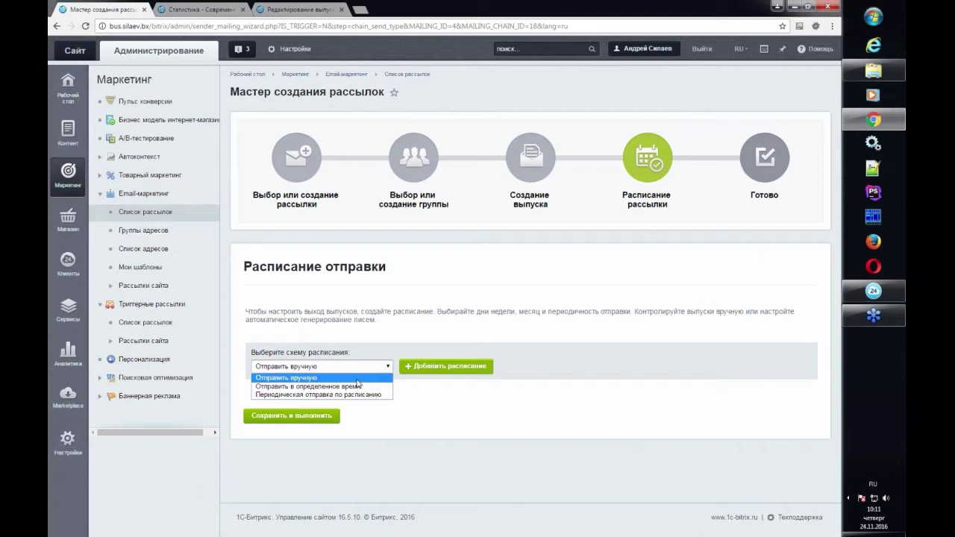
{"action": "left_click", "coordinate": [358, 382]}
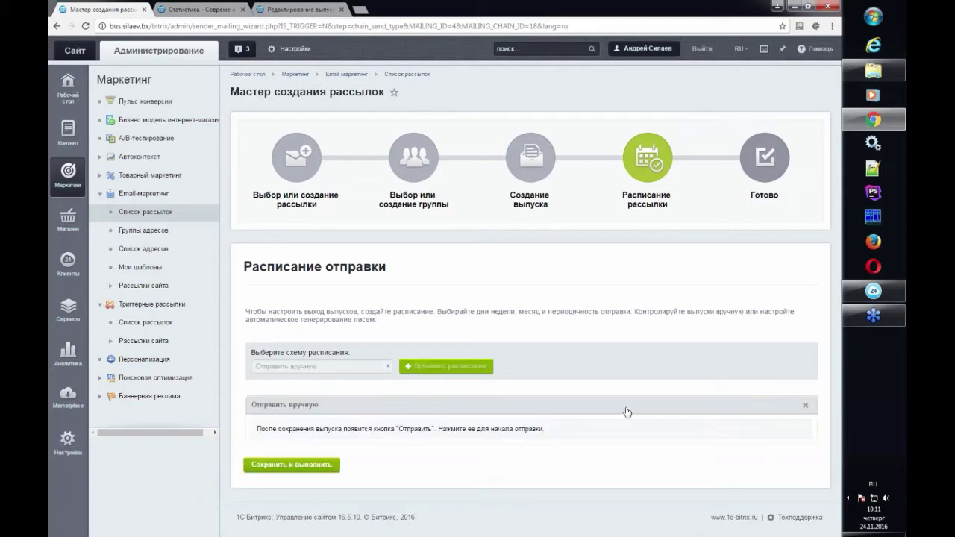
Step: Remove the manual schedule and add a schedule of the "Отправить в определенное время" type
{"action": "left_click", "coordinate": [804, 408]}
{"action": "left_click", "coordinate": [299, 370]}
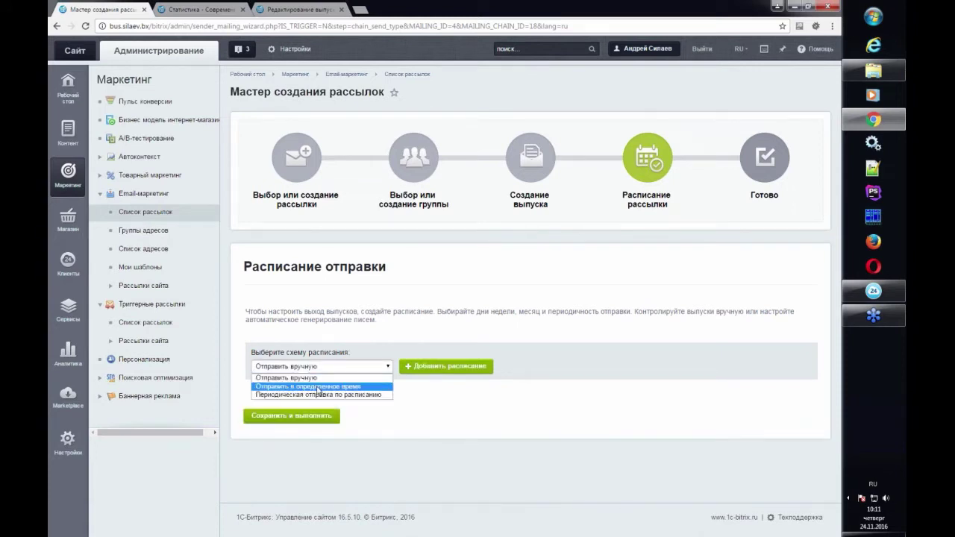
{"action": "left_click", "coordinate": [322, 390]}
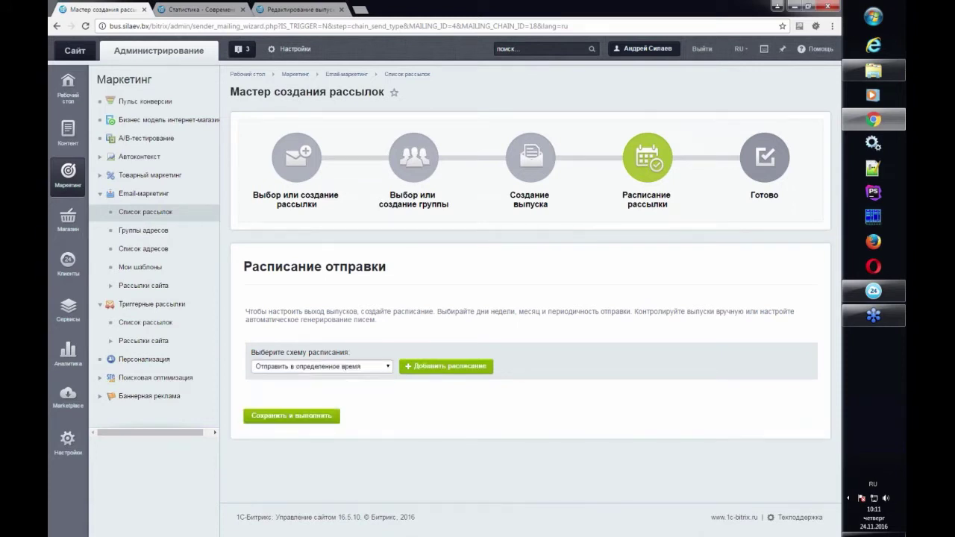
{"action": "left_click", "coordinate": [416, 369]}
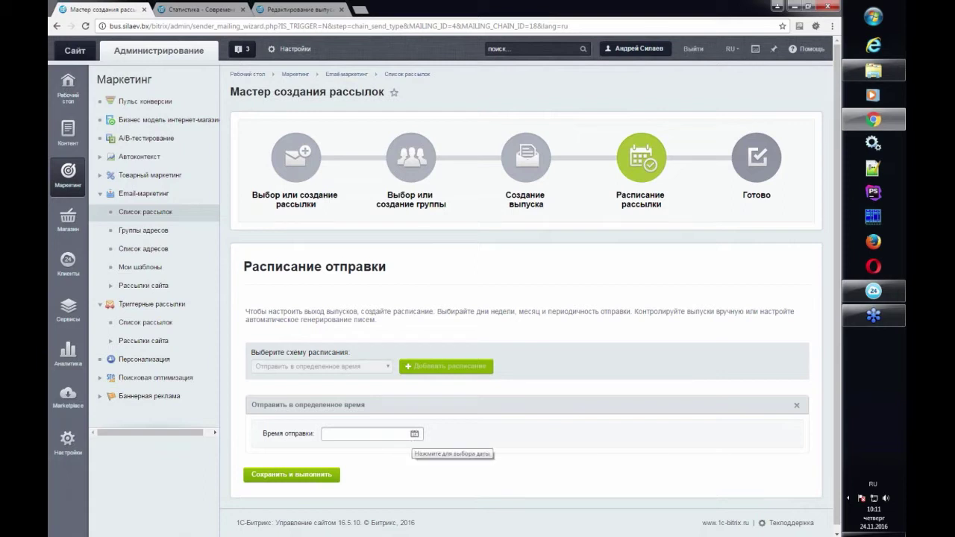
Step: Look at the calendar for the send time, close it without choosing a date and remove the fixed-time schedule
{"action": "left_click", "coordinate": [415, 435]}
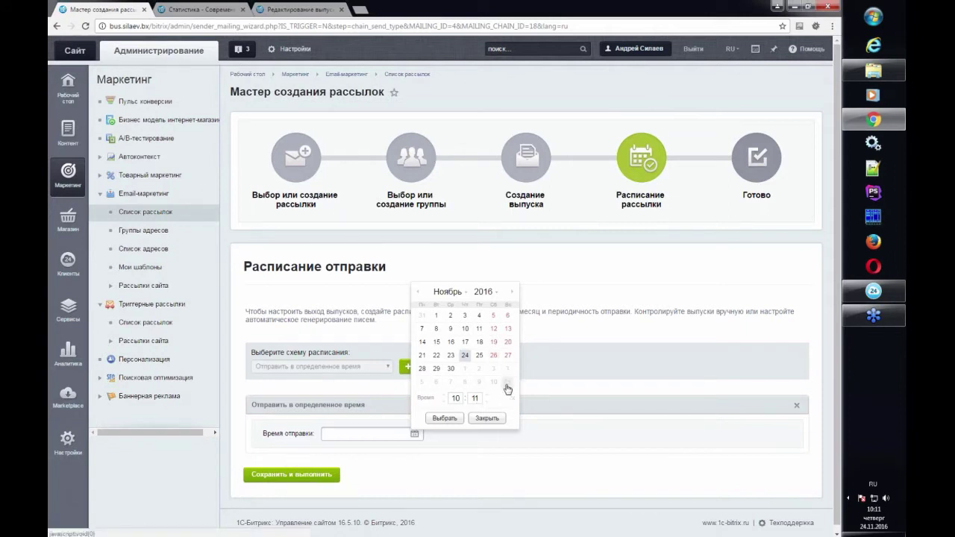
{"action": "left_click", "coordinate": [449, 458]}
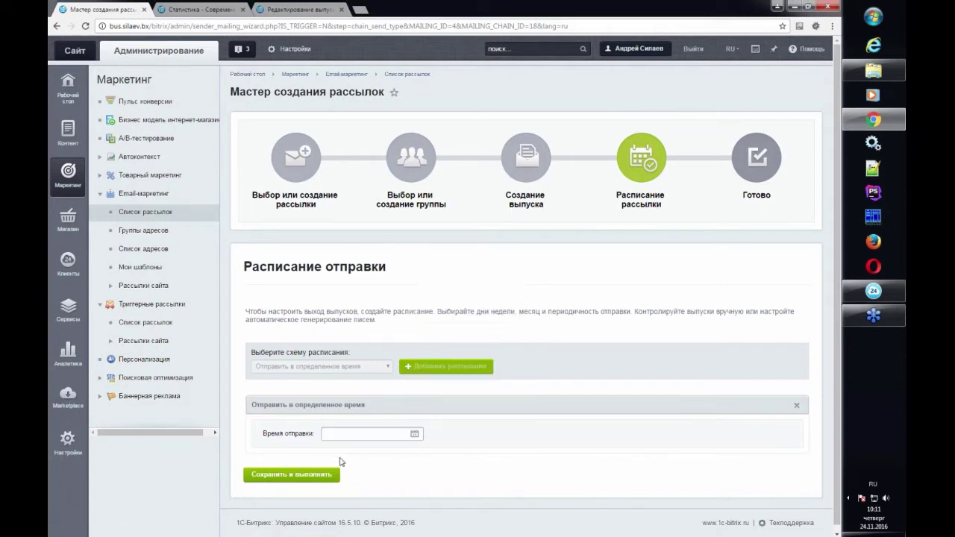
{"action": "left_click", "coordinate": [796, 407]}
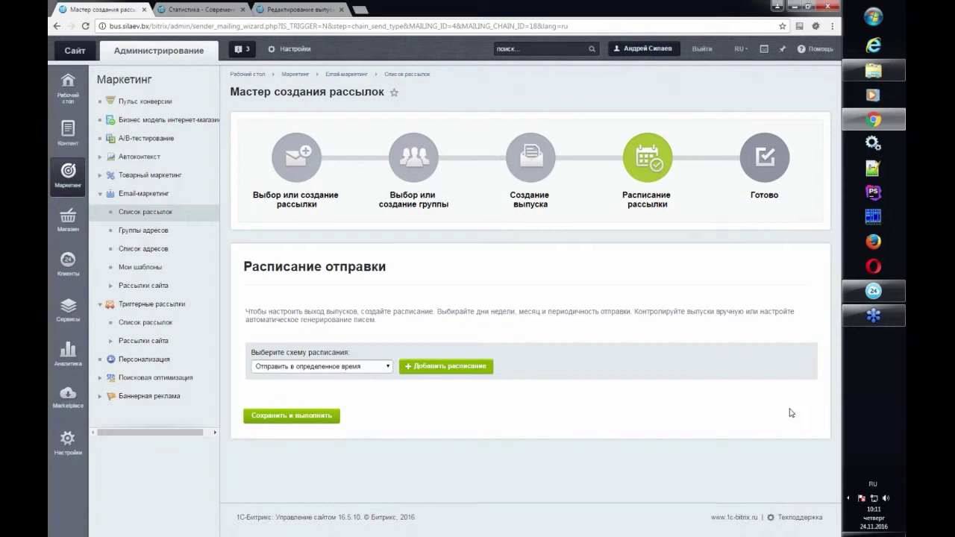
Step: Try a "Периодическая отправка по расписанию" schedule with Sunday (Вс) ticked, look through the available send times and remove the schedule
{"action": "left_click", "coordinate": [343, 367]}
{"action": "left_click", "coordinate": [341, 394]}
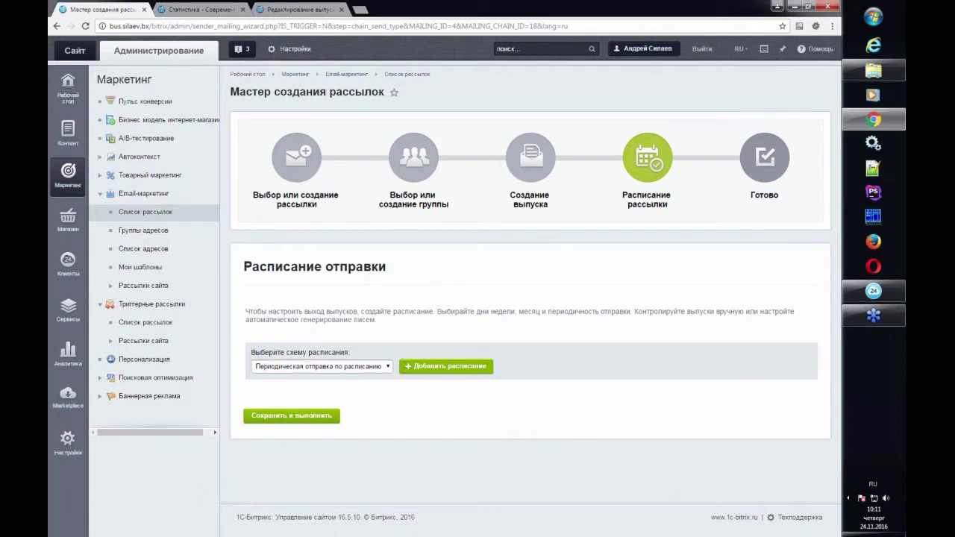
{"action": "left_click", "coordinate": [446, 366]}
{"action": "scroll", "coordinate": [454, 456], "scroll_direction": "down", "scroll_amount": 1}
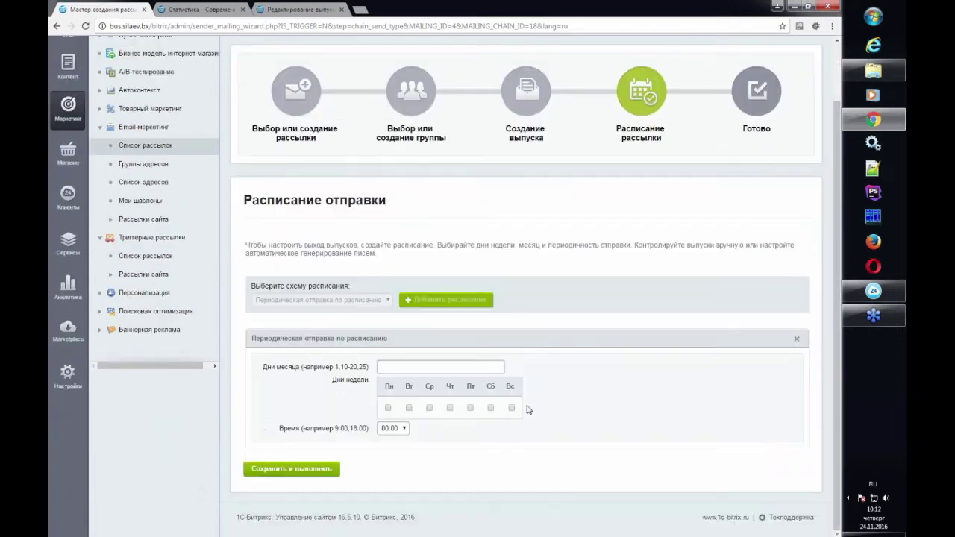
{"action": "left_click", "coordinate": [511, 408]}
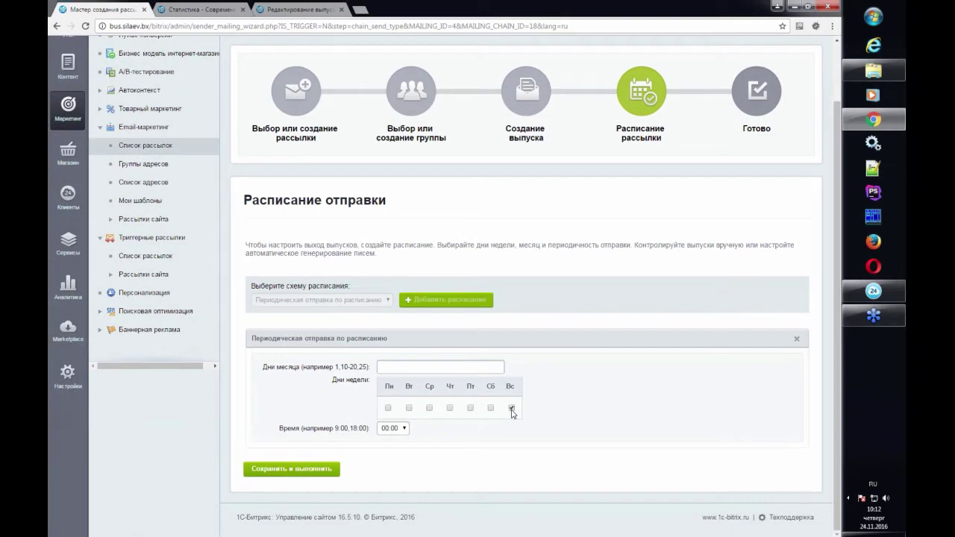
{"action": "left_click", "coordinate": [426, 367]}
{"action": "left_click", "coordinate": [397, 430]}
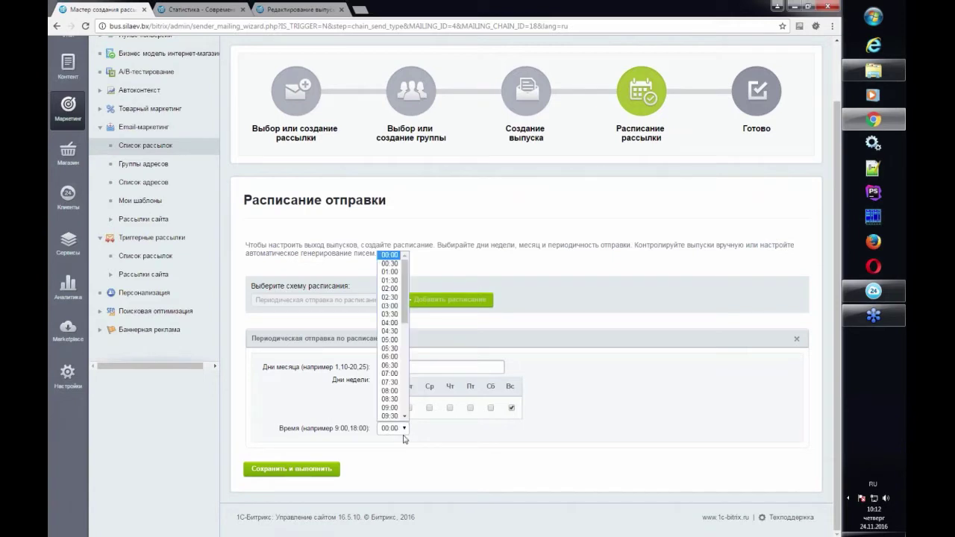
{"action": "scroll", "coordinate": [399, 365], "scroll_direction": "down", "scroll_amount": 4}
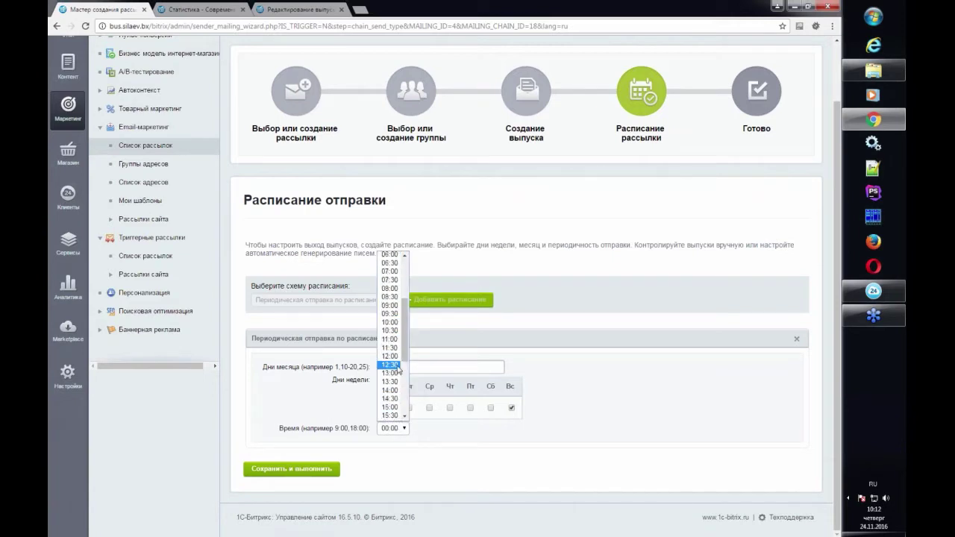
{"action": "left_click", "coordinate": [567, 371]}
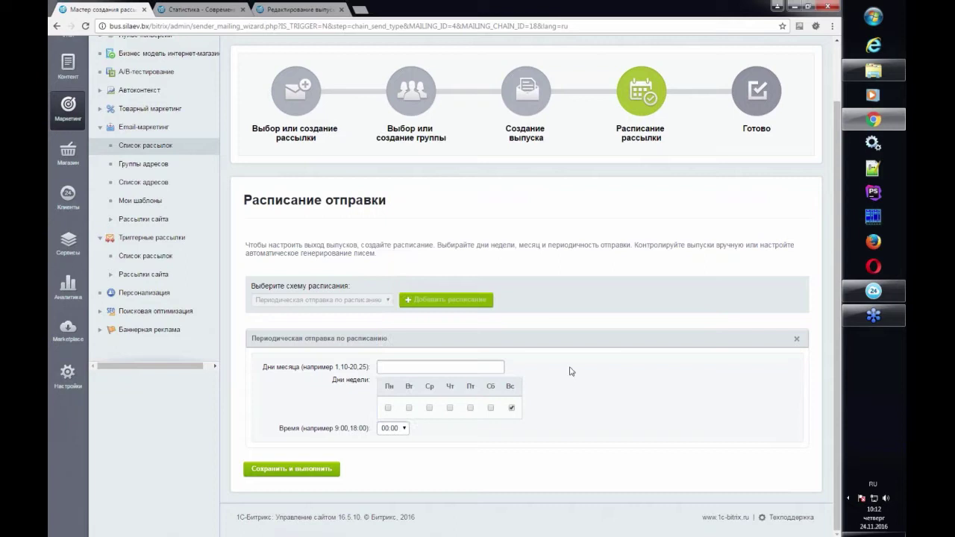
{"action": "left_click", "coordinate": [797, 339]}
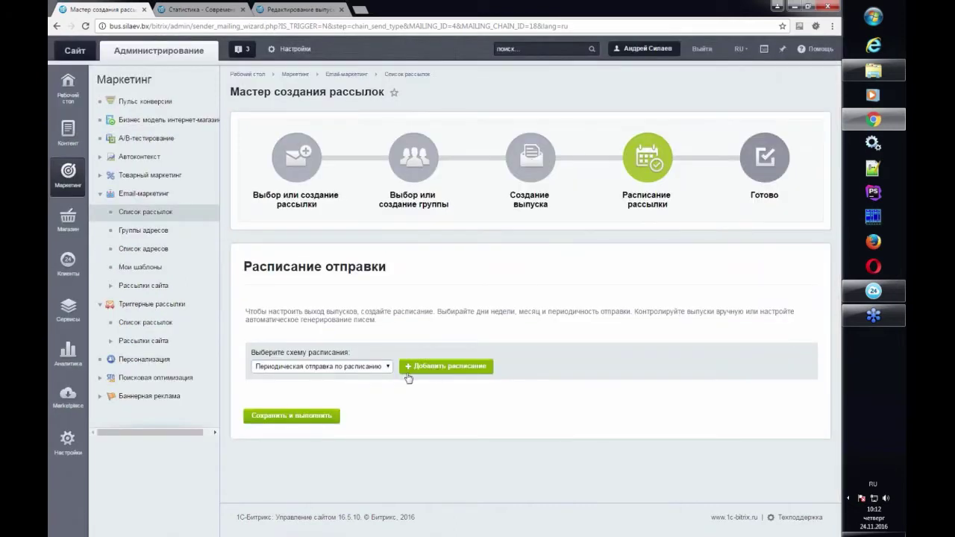
Step: Add a "Отправить в определенное время" schedule for 25.11.2016 10:12:00, and save and execute the issue
{"action": "left_click", "coordinate": [363, 371]}
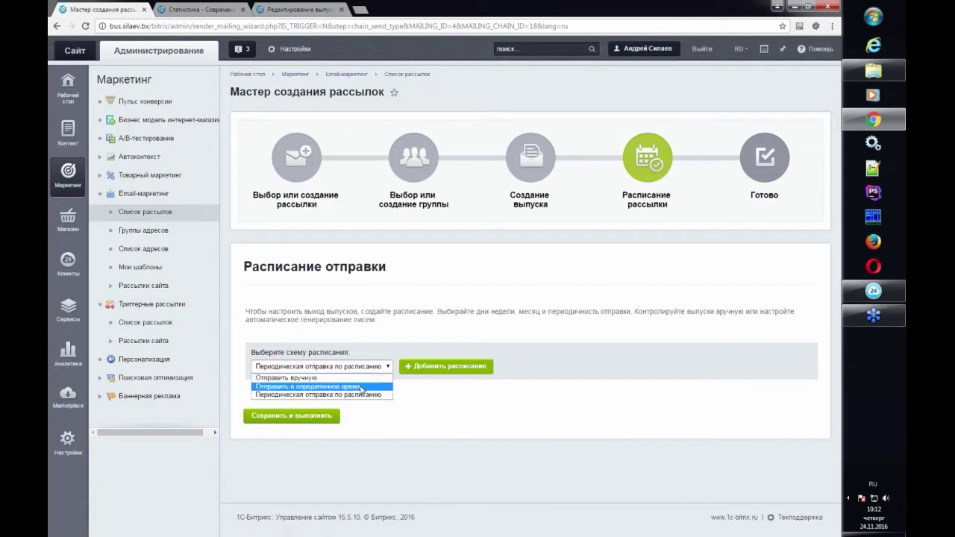
{"action": "left_click", "coordinate": [361, 387]}
{"action": "left_click", "coordinate": [445, 366]}
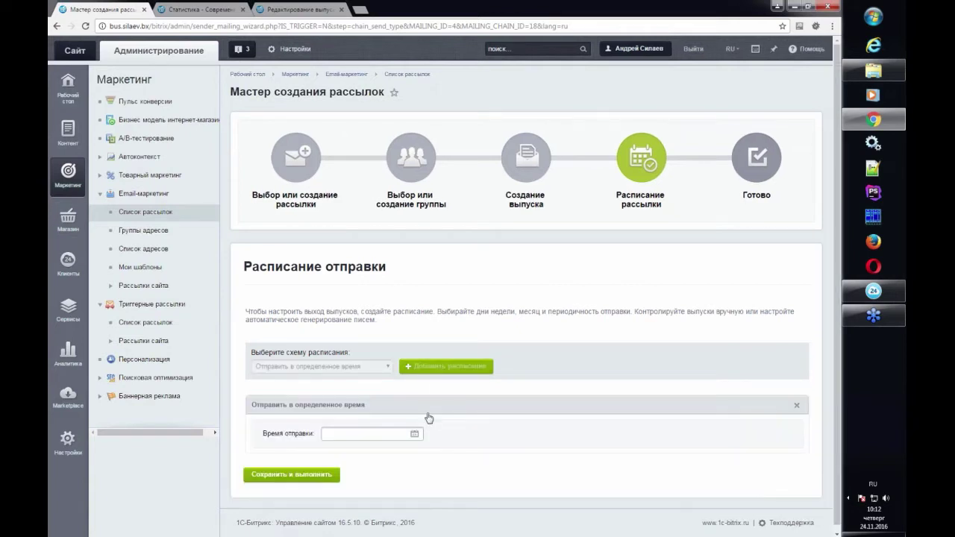
{"action": "left_click", "coordinate": [415, 434]}
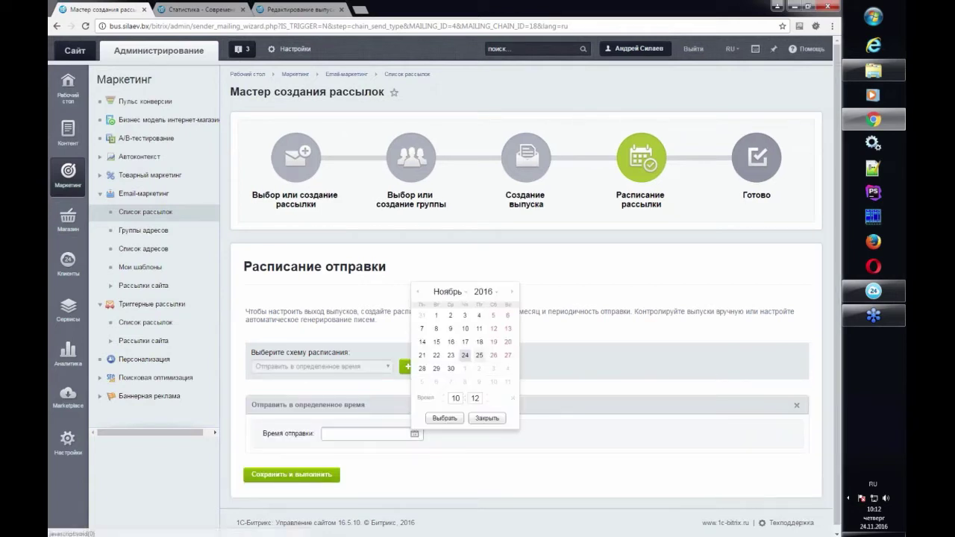
{"action": "left_click", "coordinate": [480, 356]}
{"action": "left_click", "coordinate": [447, 418]}
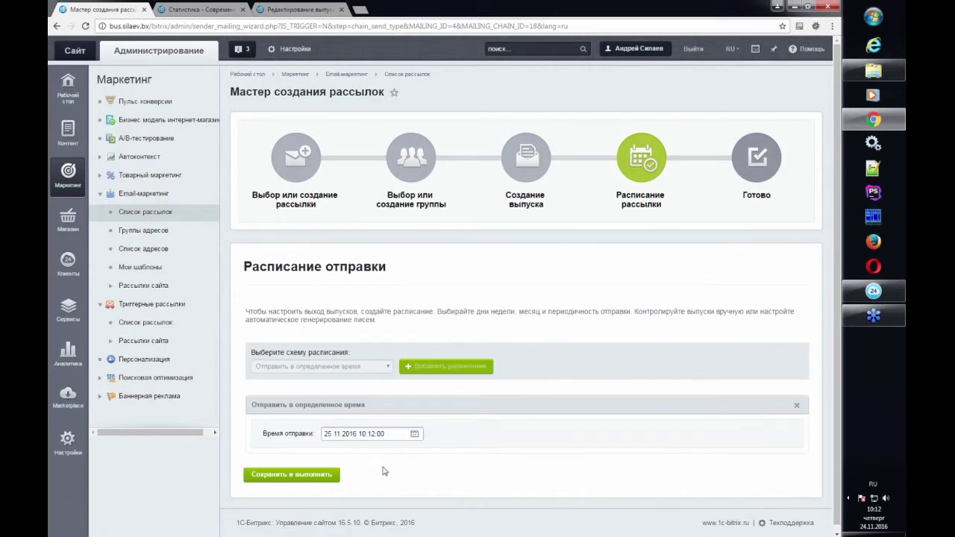
{"action": "scroll", "coordinate": [359, 470], "scroll_direction": "down", "scroll_amount": 1}
{"action": "left_click", "coordinate": [327, 469]}
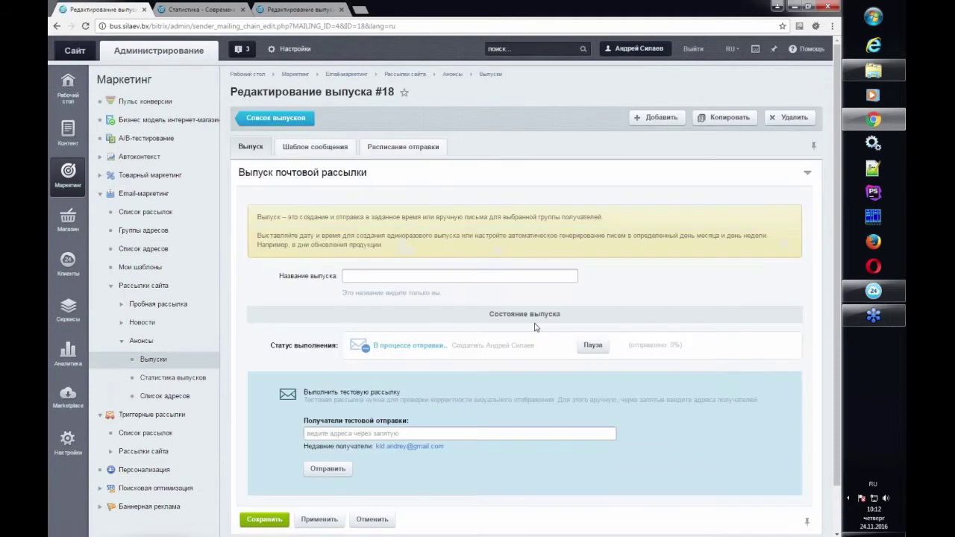
Step: Review the saved issue's status, message template and sending schedule, and return to its general settings
{"action": "scroll", "coordinate": [535, 327], "scroll_direction": "down", "scroll_amount": 1}
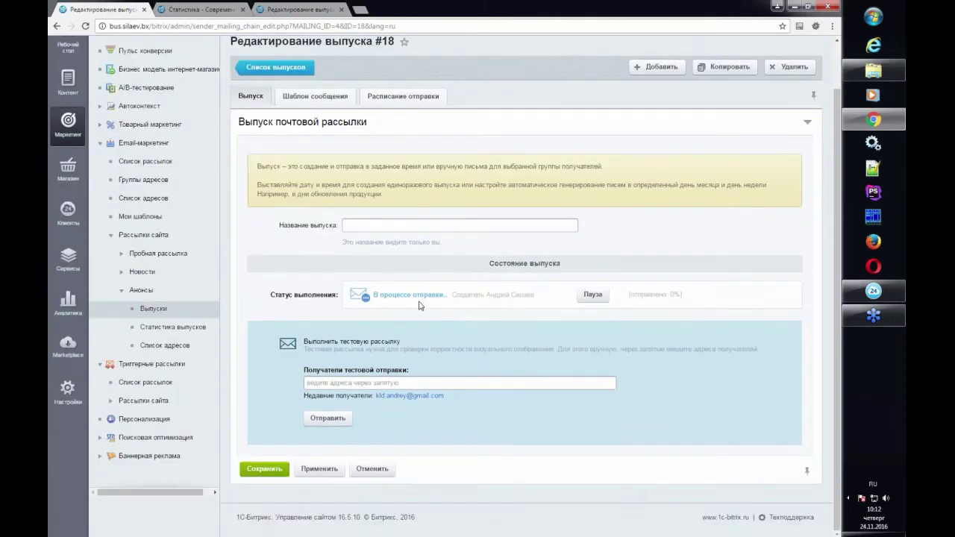
{"action": "left_click", "coordinate": [315, 95]}
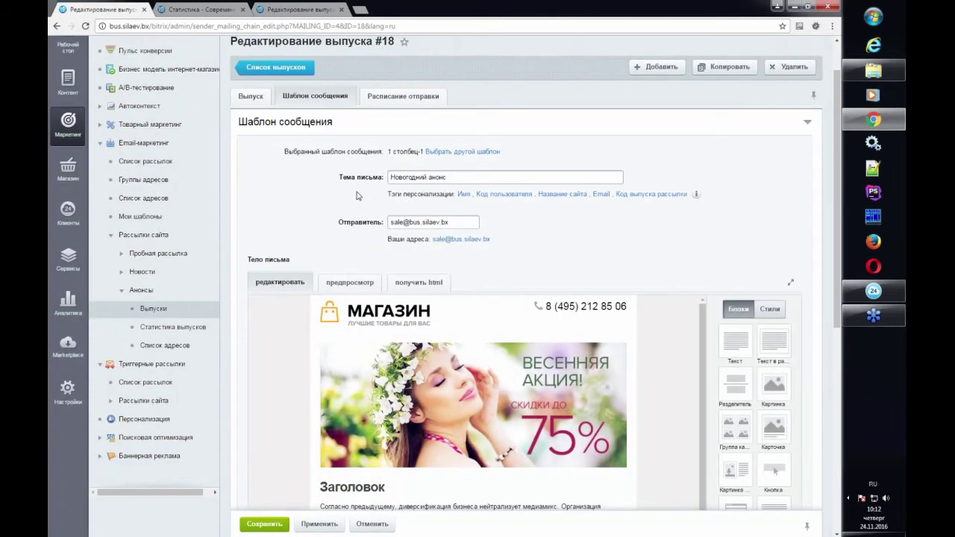
{"action": "scroll", "coordinate": [241, 220], "scroll_direction": "down", "scroll_amount": 5}
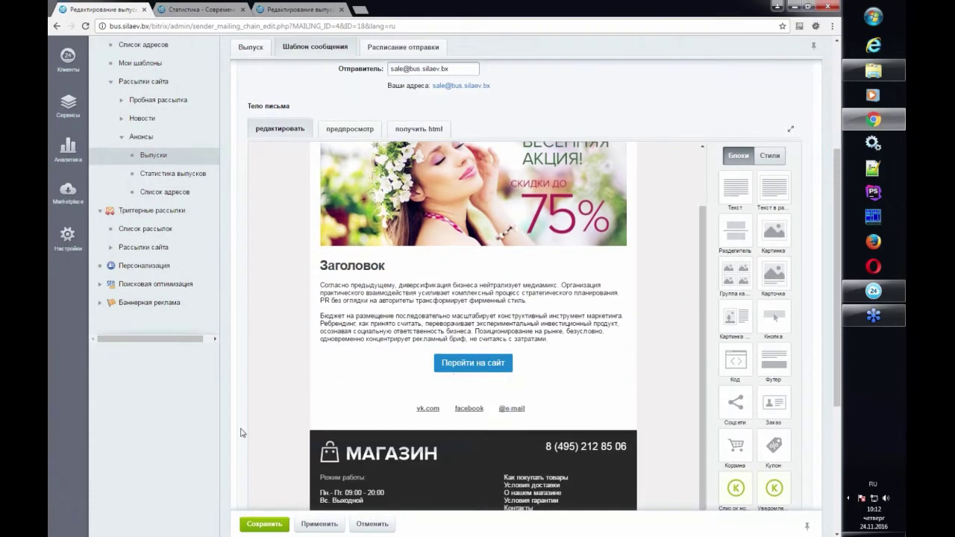
{"action": "scroll", "coordinate": [228, 423], "scroll_direction": "up", "scroll_amount": 3}
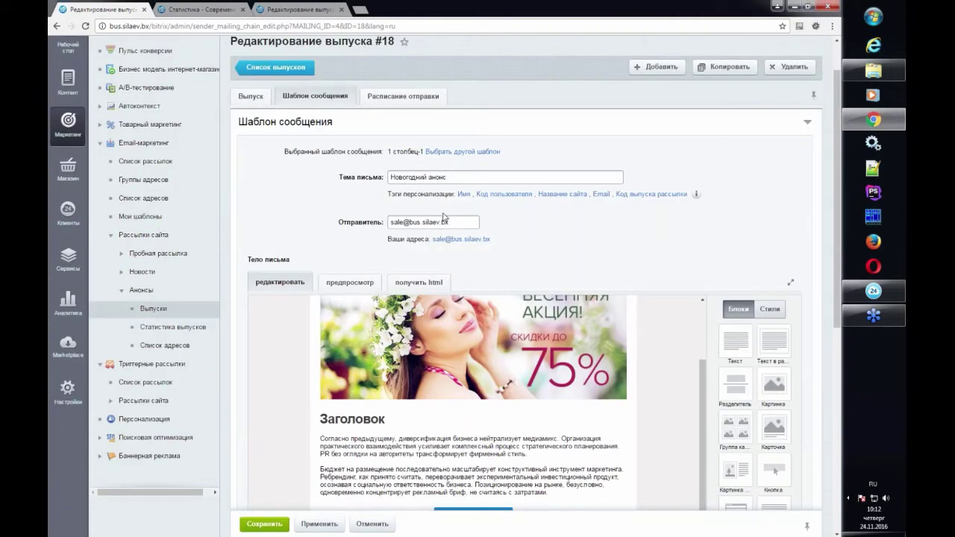
{"action": "left_click", "coordinate": [414, 97]}
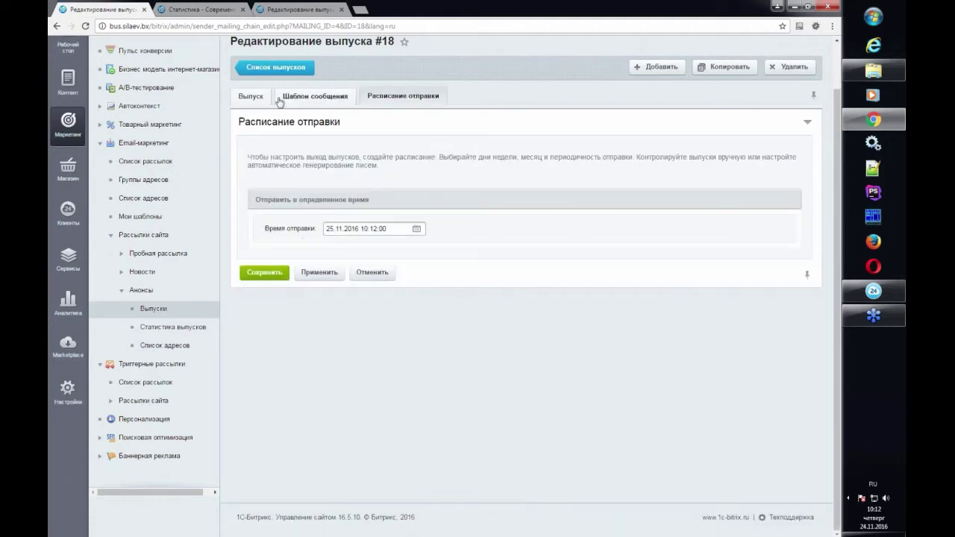
{"action": "left_click", "coordinate": [251, 96]}
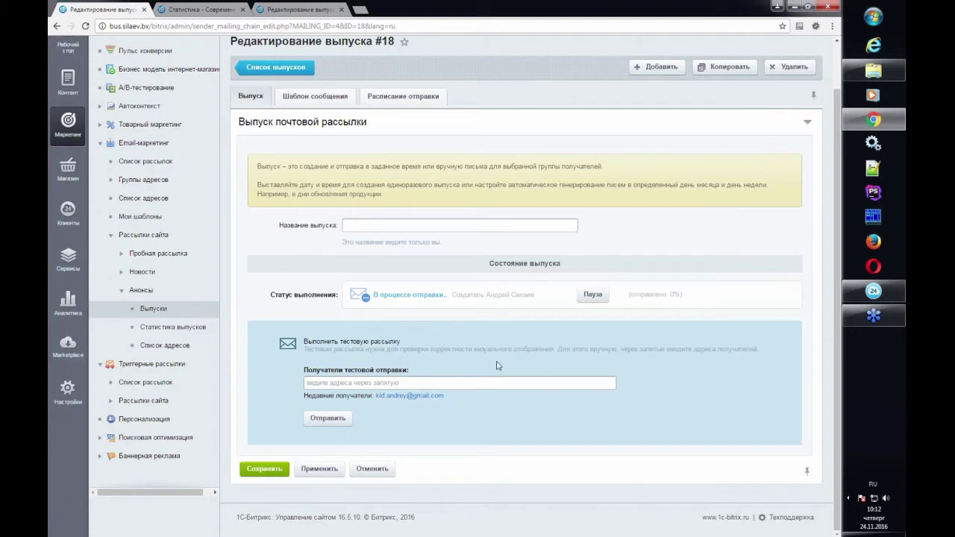
Step: Send a test mailing of the issue to the suggested recent recipient's e-mail address
{"action": "left_click", "coordinate": [415, 383]}
{"action": "left_click", "coordinate": [420, 396]}
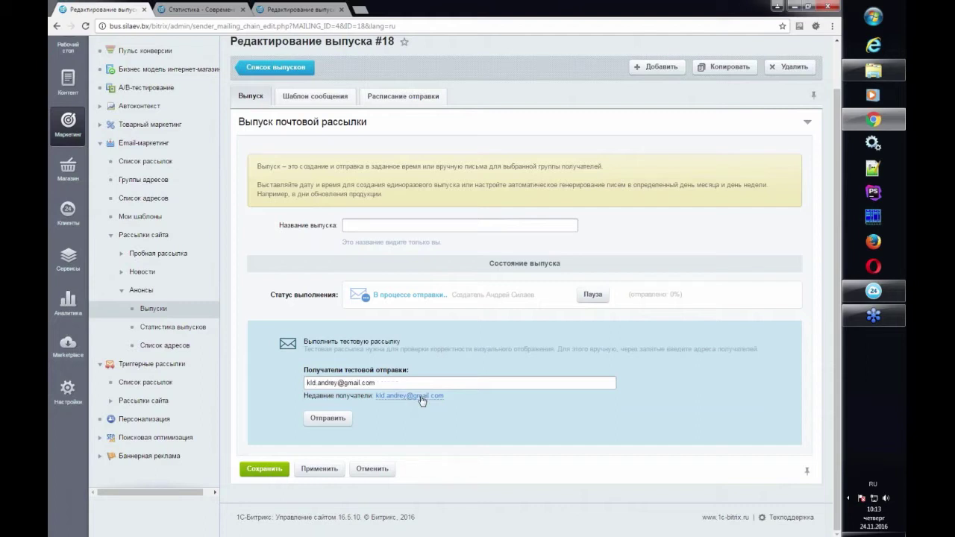
{"action": "left_click", "coordinate": [346, 419]}
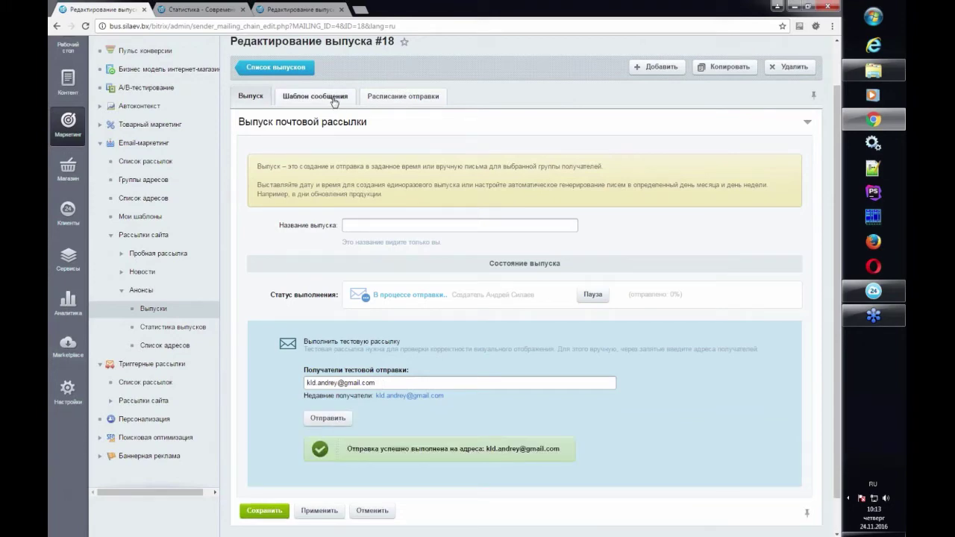
Step: Check the issue's message template once more and open the list of issues of the "Анонсы" mailing
{"action": "left_click", "coordinate": [334, 97]}
{"action": "left_click", "coordinate": [252, 95]}
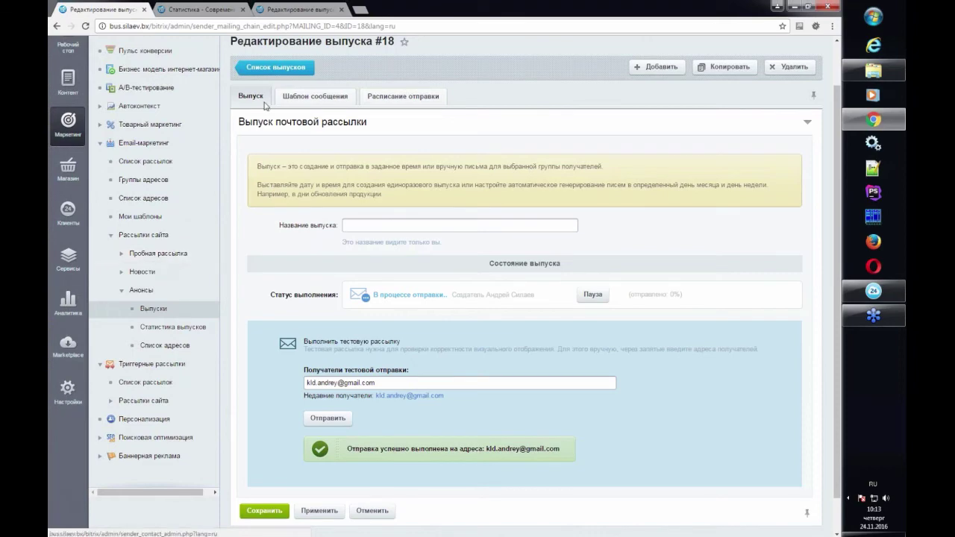
{"action": "left_click", "coordinate": [275, 67]}
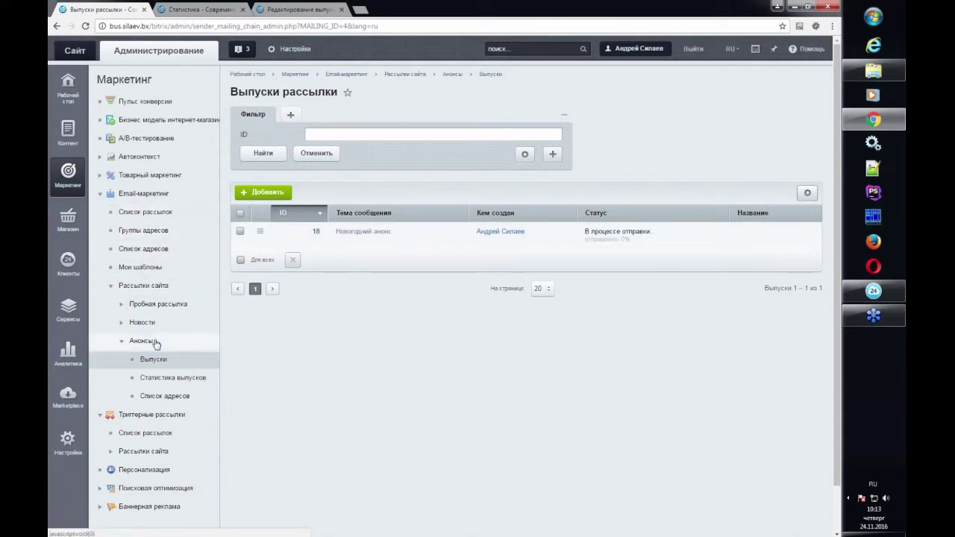
{"action": "left_click", "coordinate": [141, 289]}
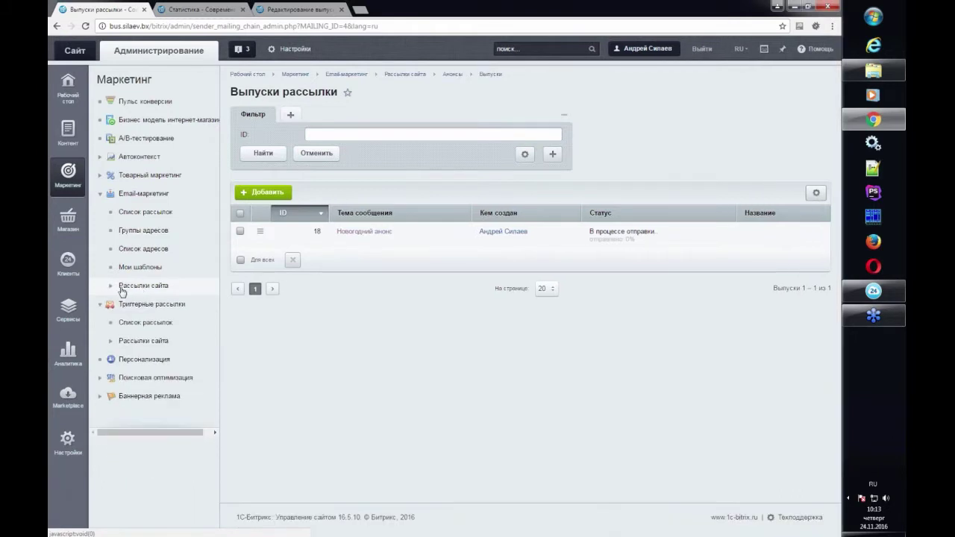
{"action": "left_click", "coordinate": [140, 288]}
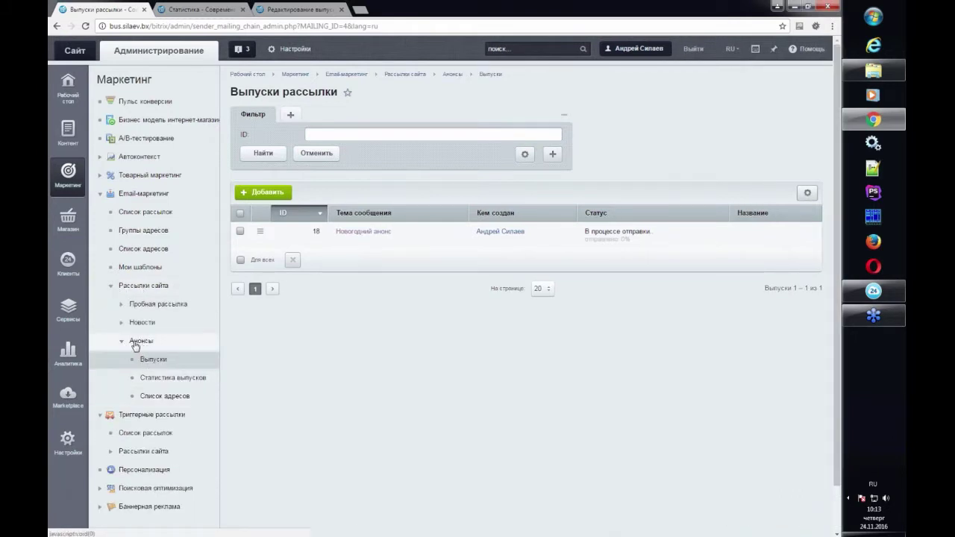
{"action": "left_click", "coordinate": [151, 361]}
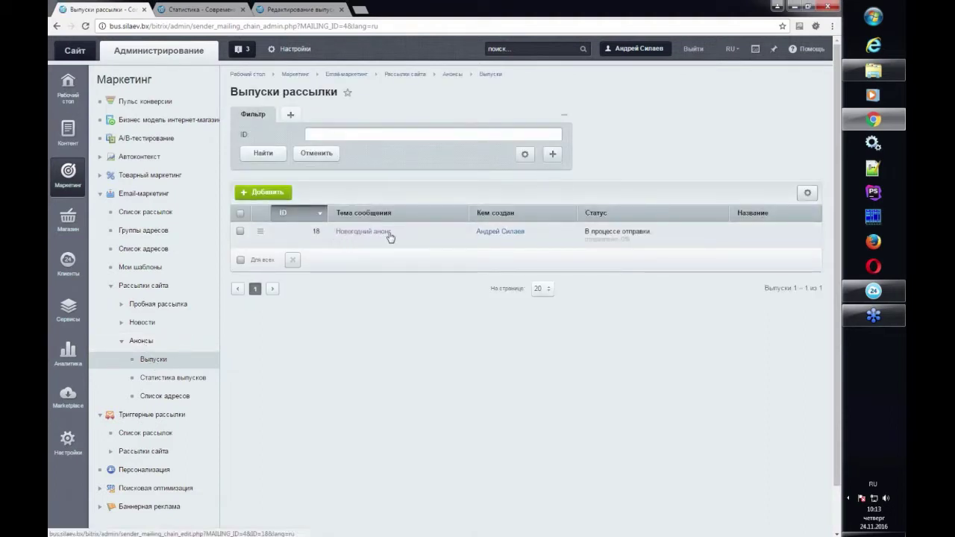
Step: Start the mailing wizard from the mailing list, choose the existing mailing "Анонсы" and proceed to creating an issue
{"action": "left_click", "coordinate": [161, 215]}
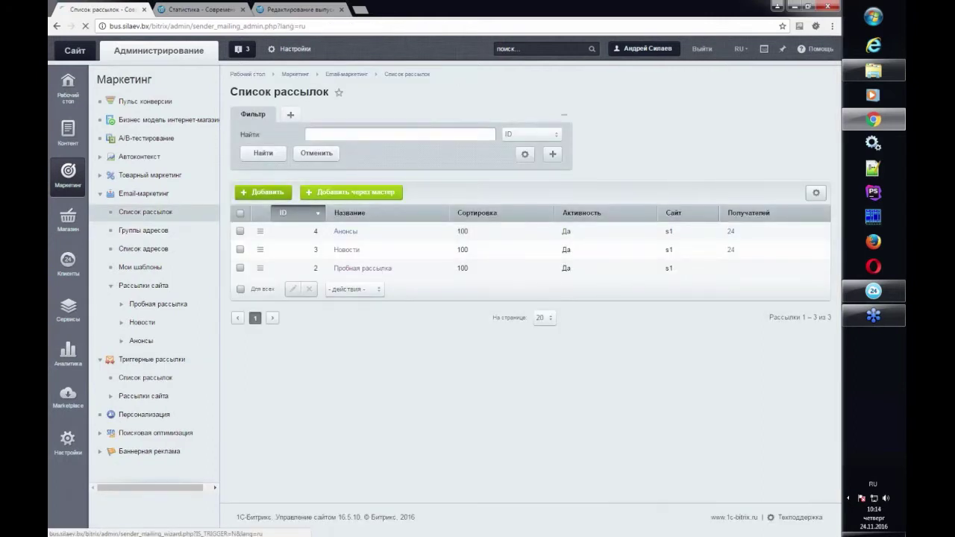
{"action": "left_click", "coordinate": [351, 192]}
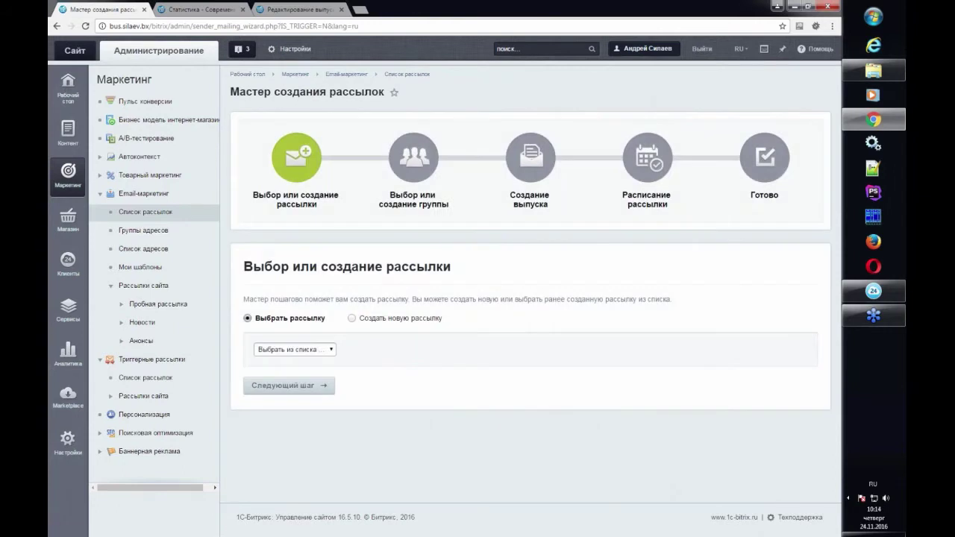
{"action": "left_click", "coordinate": [295, 349]}
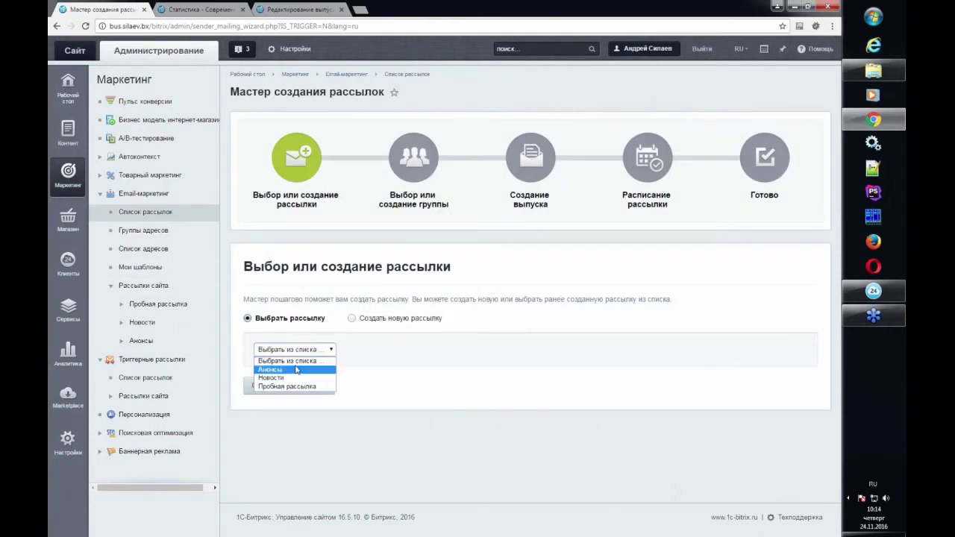
{"action": "left_click", "coordinate": [297, 370]}
{"action": "left_click", "coordinate": [302, 387]}
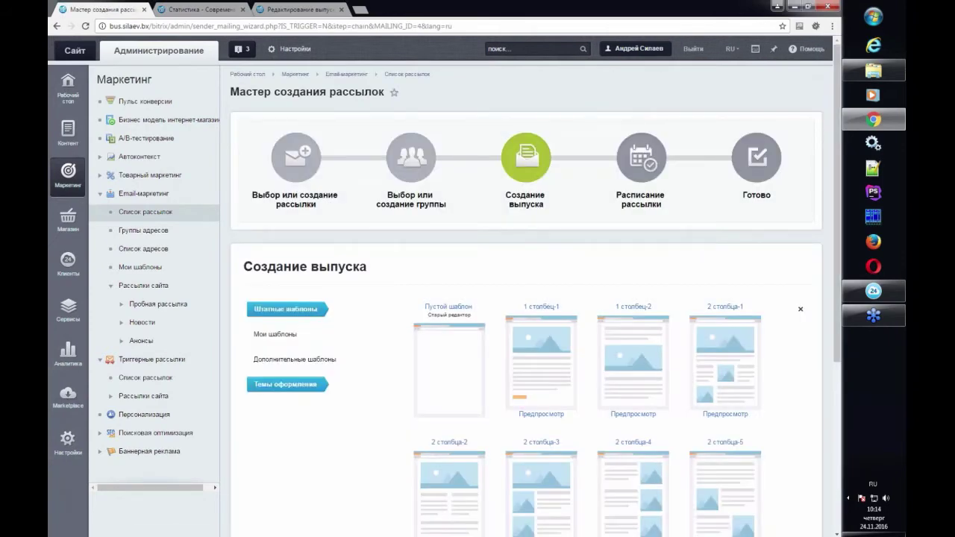
Step: Choose the standard template "1 столбец-1" for the new issue and look over its message body
{"action": "scroll", "coordinate": [395, 367], "scroll_direction": "down", "scroll_amount": 3}
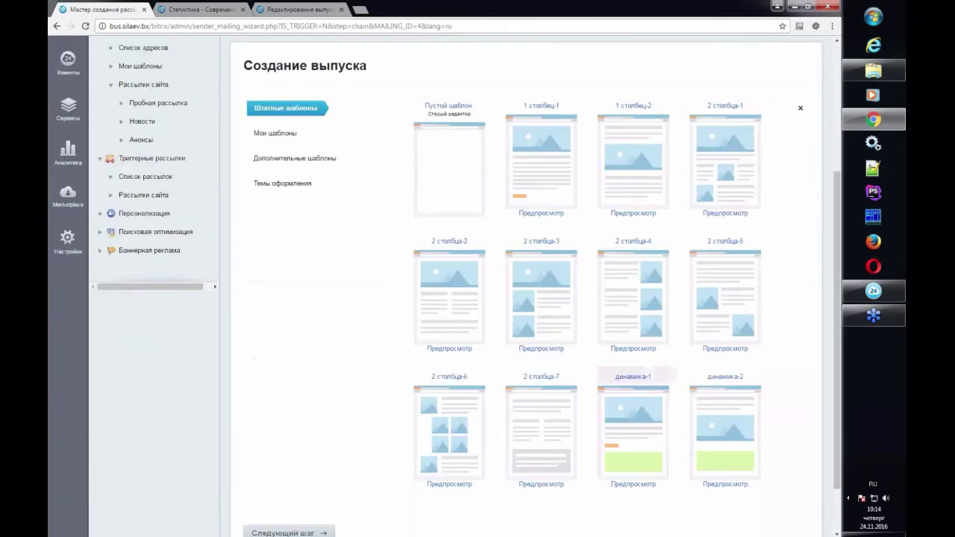
{"action": "left_click", "coordinate": [548, 168]}
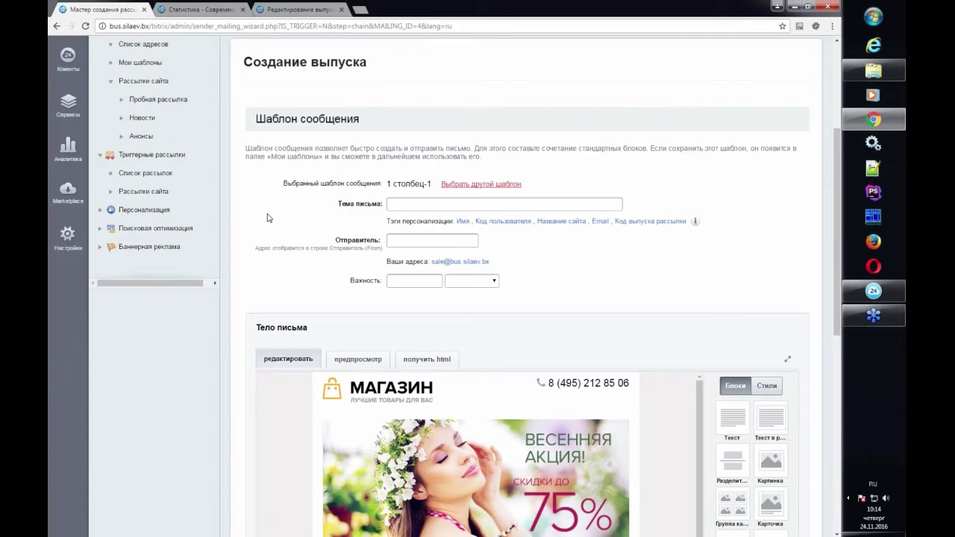
{"action": "scroll", "coordinate": [291, 328], "scroll_direction": "down", "scroll_amount": 5}
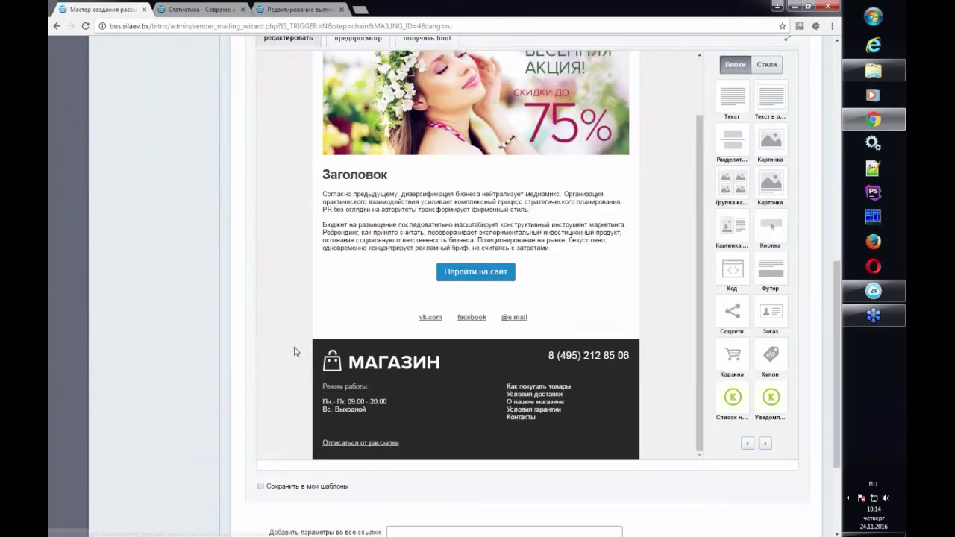
{"action": "scroll", "coordinate": [294, 352], "scroll_direction": "up", "scroll_amount": 5}
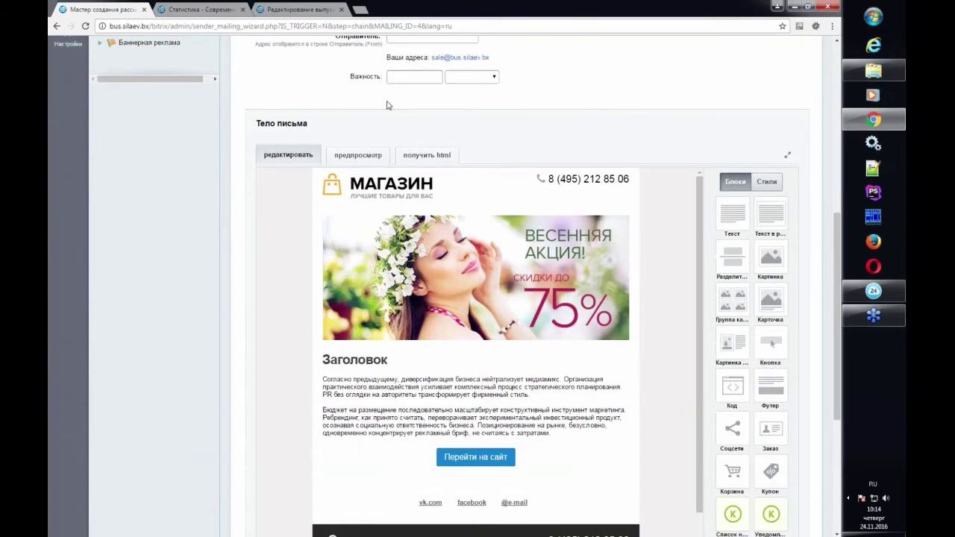
Step: Set the message subject to "Распродажа", use the suggested own address as sender and proceed to the sending schedule
{"action": "scroll", "coordinate": [387, 106], "scroll_direction": "up", "scroll_amount": 3}
{"action": "left_click", "coordinate": [396, 102]}
{"action": "left_click", "coordinate": [412, 125]}
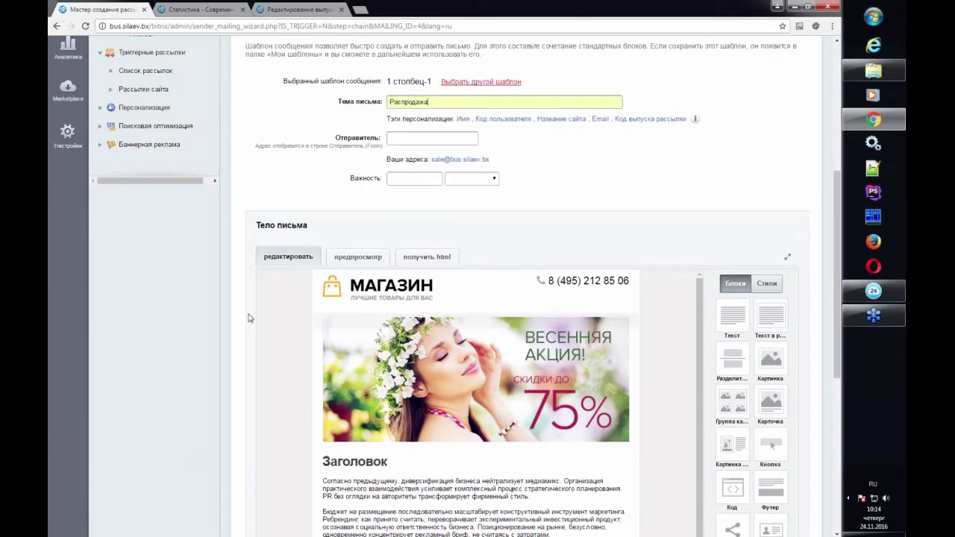
{"action": "scroll", "coordinate": [250, 318], "scroll_direction": "down", "scroll_amount": 6}
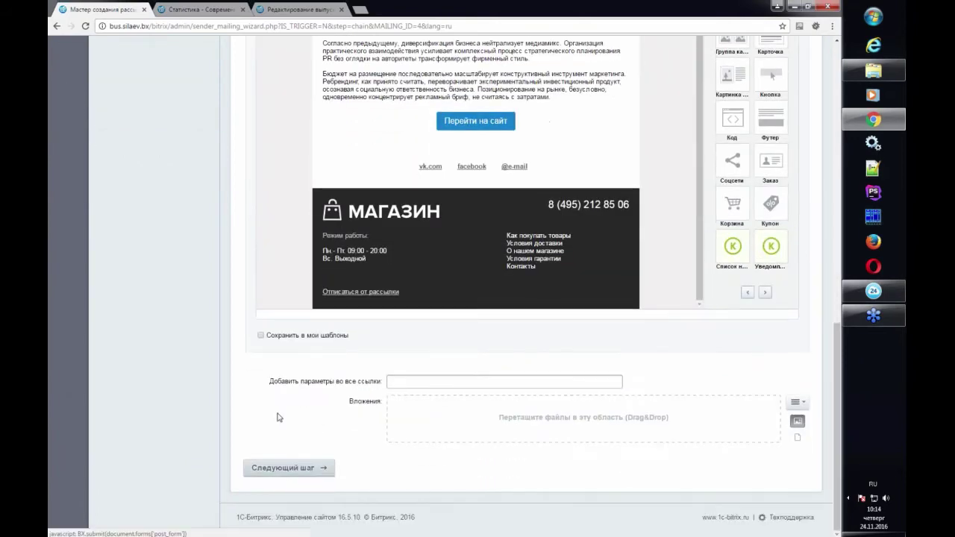
{"action": "scroll", "coordinate": [374, 298], "scroll_direction": "up", "scroll_amount": 6}
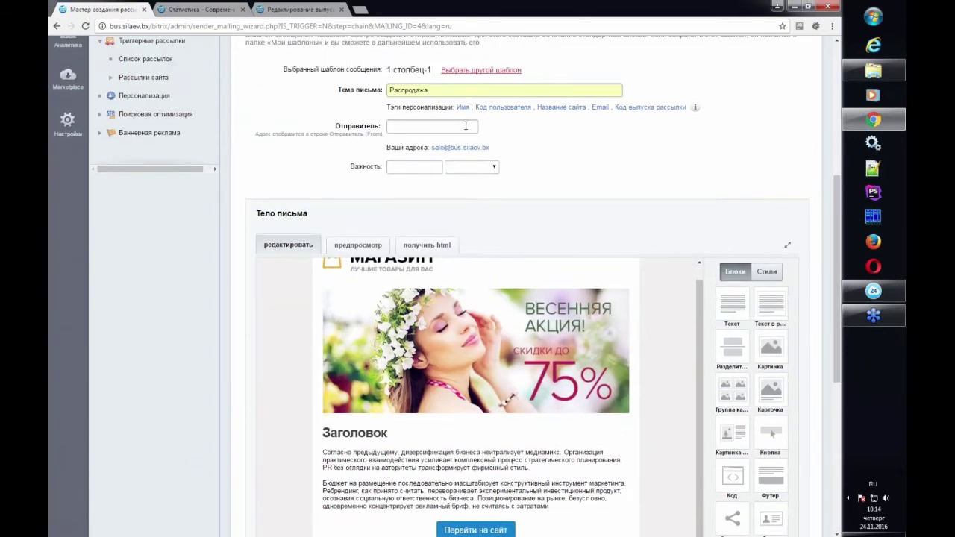
{"action": "left_click", "coordinate": [457, 147]}
{"action": "scroll", "coordinate": [318, 373], "scroll_direction": "down", "scroll_amount": 5}
{"action": "left_click", "coordinate": [289, 468]}
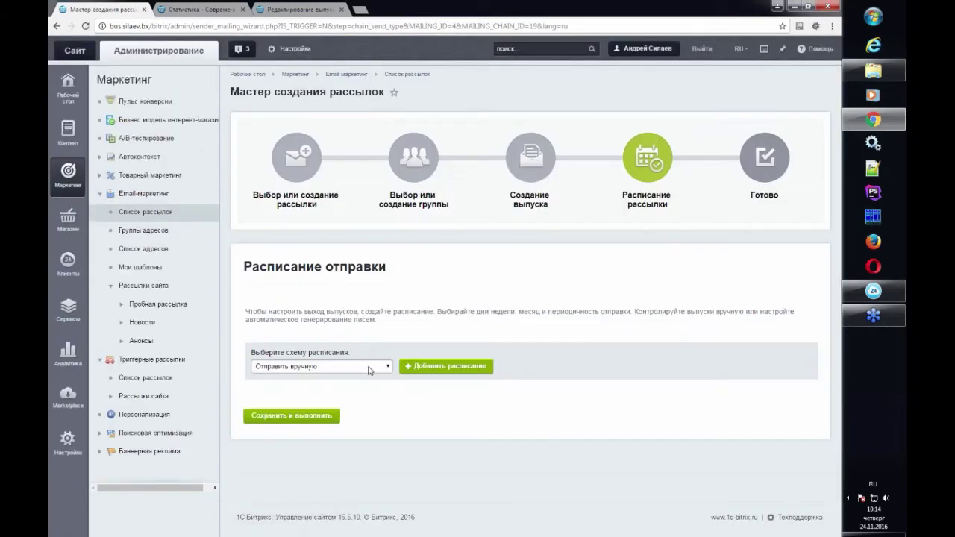
Step: Add the "Отправить вручную" schedule to the issue, then save and finish the wizard
{"action": "left_click", "coordinate": [371, 367]}
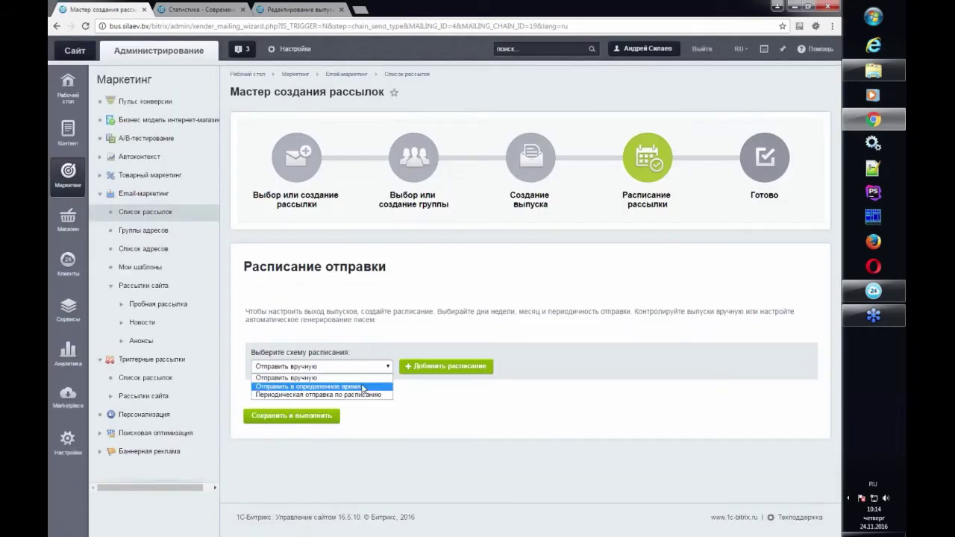
{"action": "left_click", "coordinate": [364, 379]}
{"action": "left_click", "coordinate": [446, 366]}
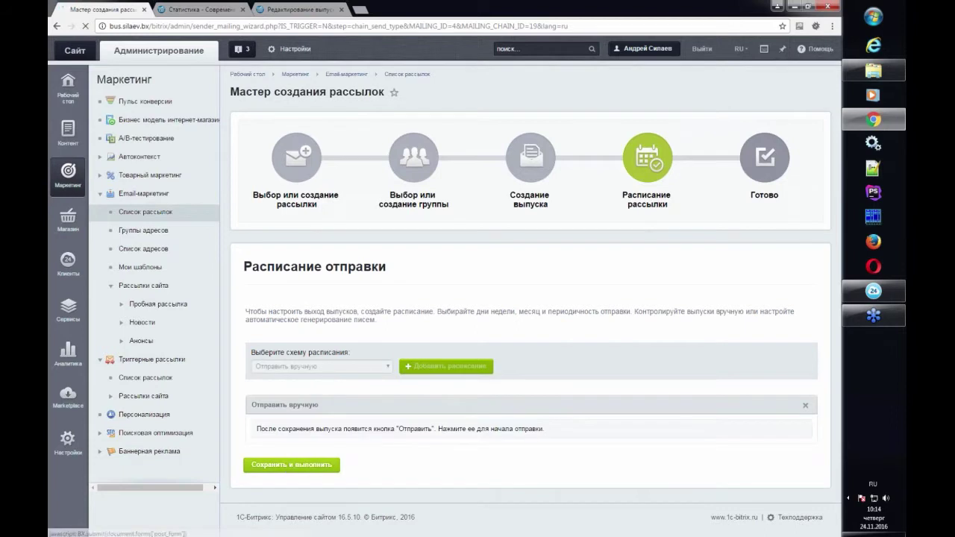
{"action": "left_click", "coordinate": [328, 464]}
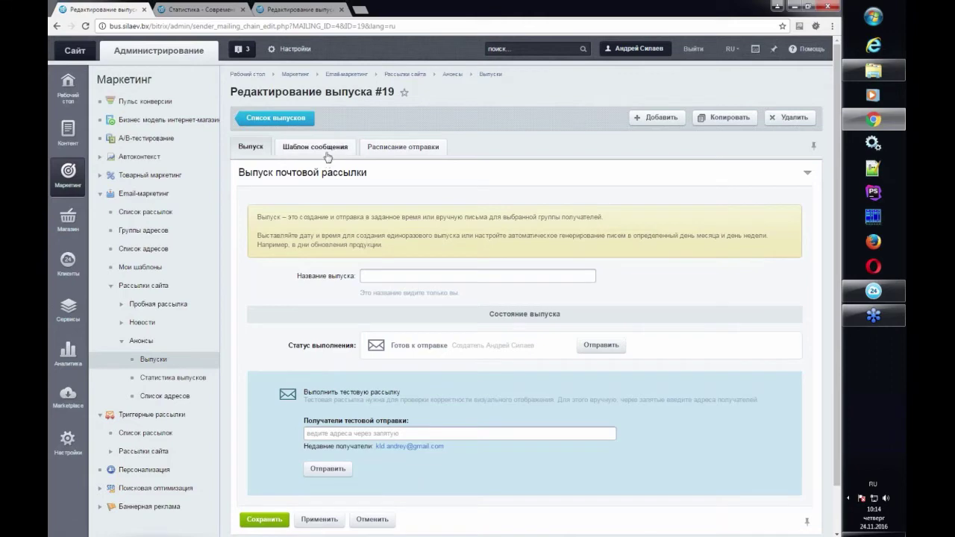
Step: Fill the issue's test mailing recipients with the suggested recent e-mail address
{"action": "scroll", "coordinate": [350, 192], "scroll_direction": "down", "scroll_amount": 1}
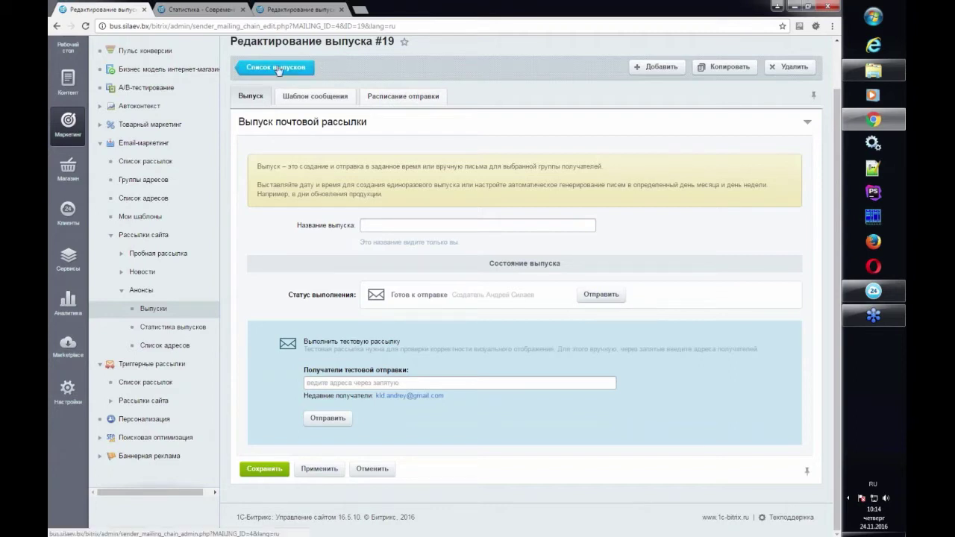
{"action": "left_click", "coordinate": [615, 297]}
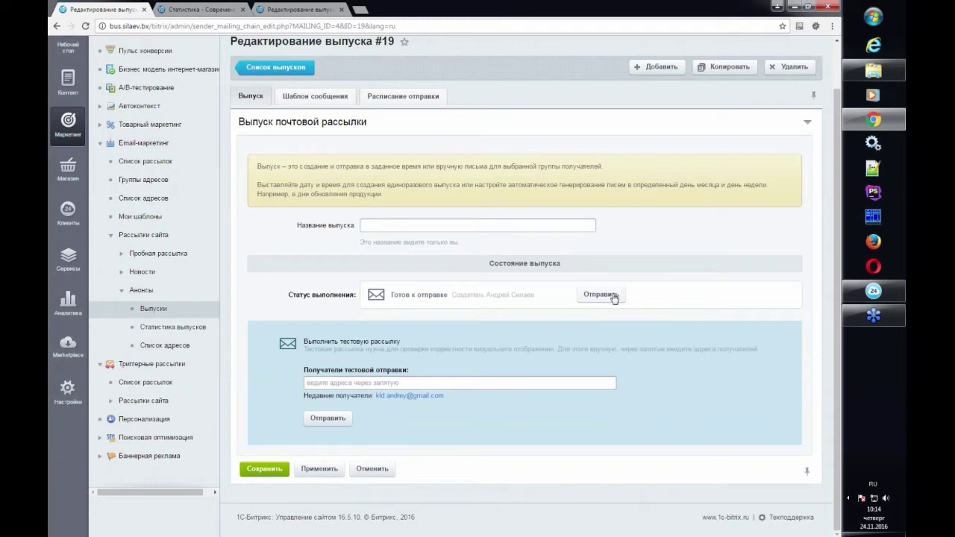
{"action": "left_click", "coordinate": [425, 397]}
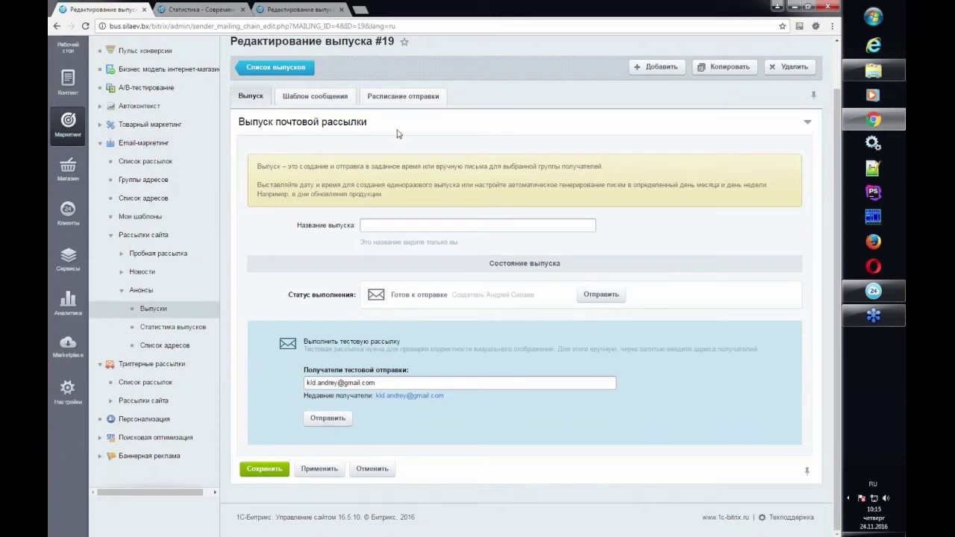
Step: Check the issue's message template and start the actual sending of the issue from its general settings
{"action": "left_click", "coordinate": [329, 94]}
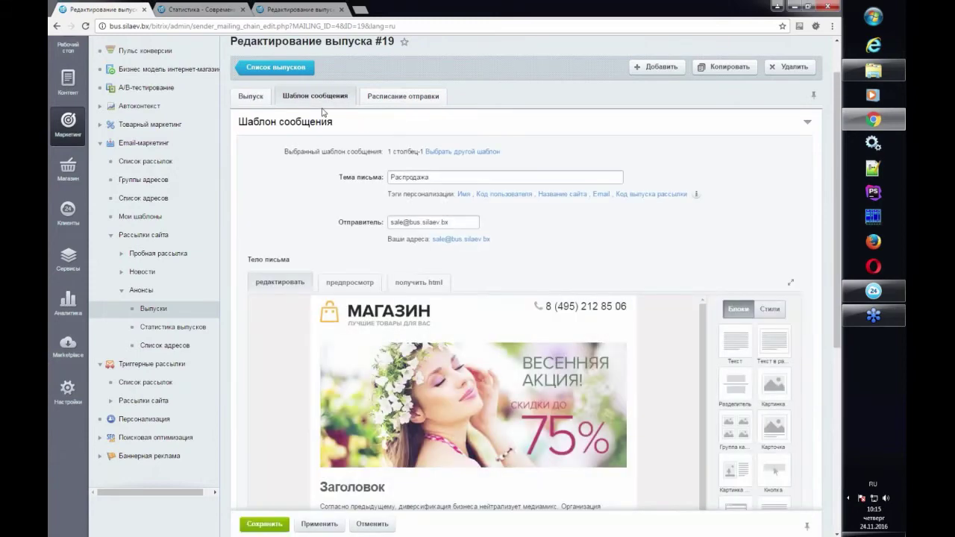
{"action": "scroll", "coordinate": [371, 373], "scroll_direction": "down", "scroll_amount": 2}
{"action": "scroll", "coordinate": [372, 373], "scroll_direction": "down", "scroll_amount": 1}
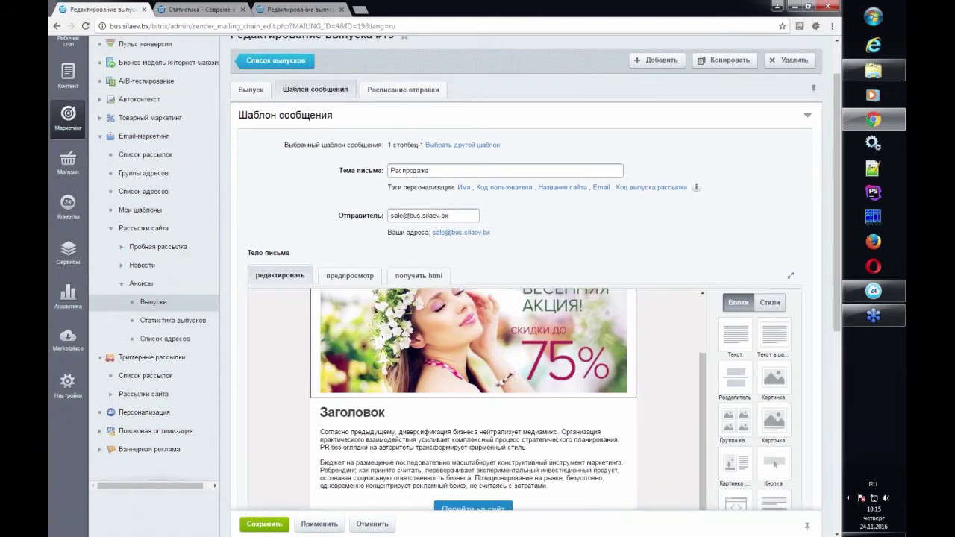
{"action": "scroll", "coordinate": [372, 374], "scroll_direction": "up", "scroll_amount": 3}
{"action": "left_click", "coordinate": [250, 95]}
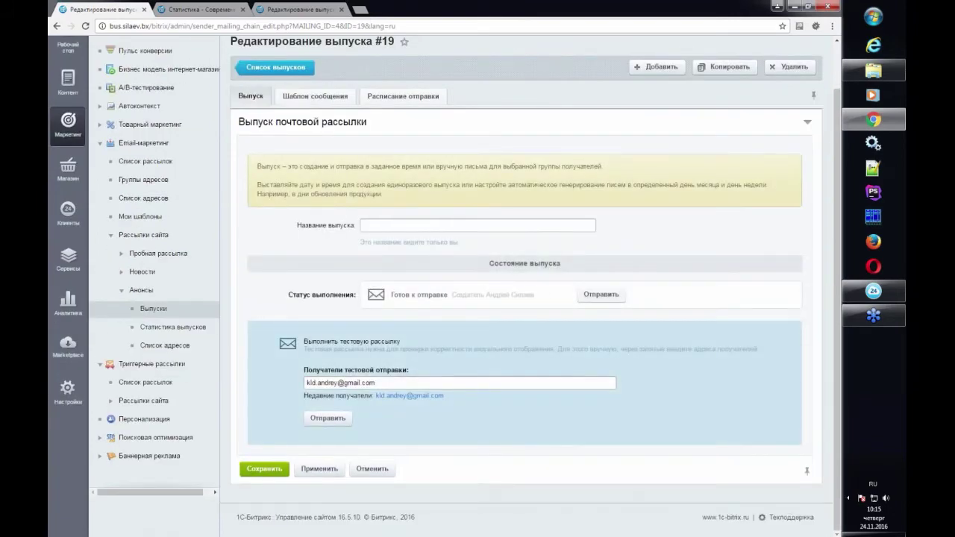
{"action": "left_click", "coordinate": [611, 297]}
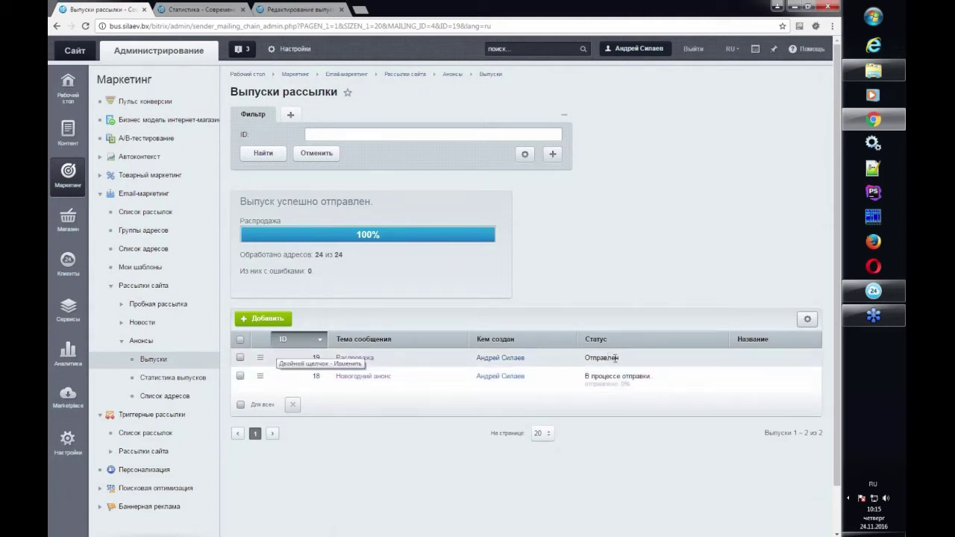
Step: Examine the sending statuses of the "Распродажа" and "Новогодний анонс" issues in the list
{"action": "left_click_drag", "start_coordinate": [617, 358], "coordinate": [590, 358]}
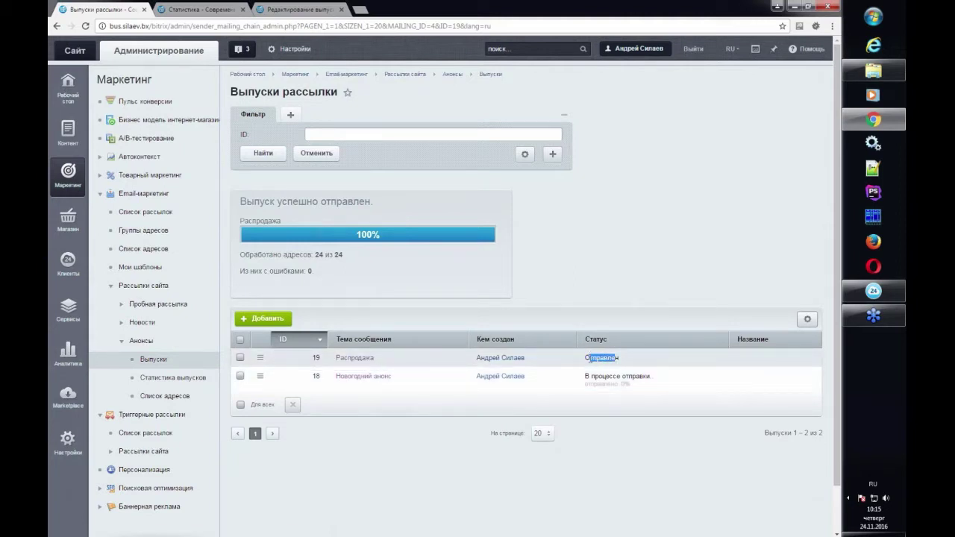
{"action": "left_click_drag", "start_coordinate": [602, 383], "coordinate": [606, 398]}
{"action": "left_click", "coordinate": [606, 381]}
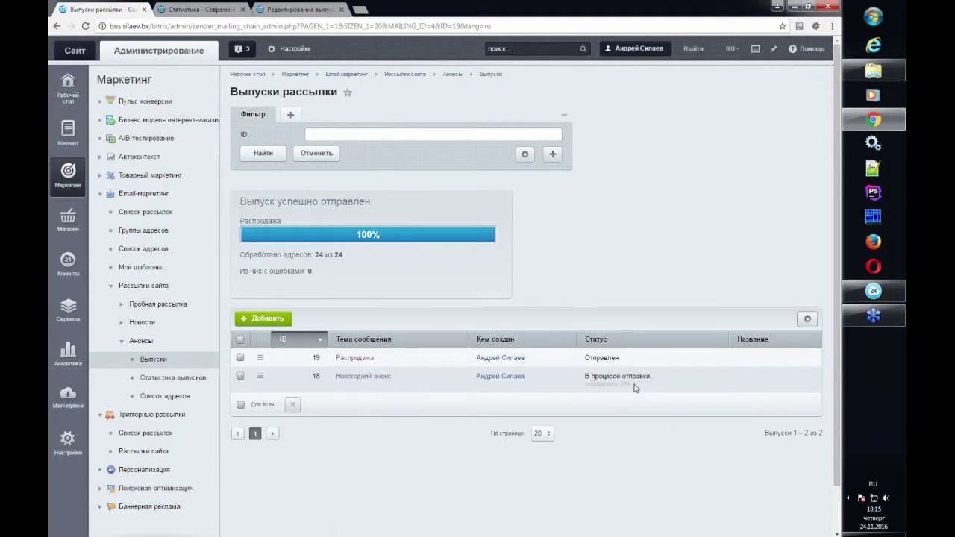
{"action": "left_click_drag", "start_coordinate": [636, 388], "coordinate": [583, 385]}
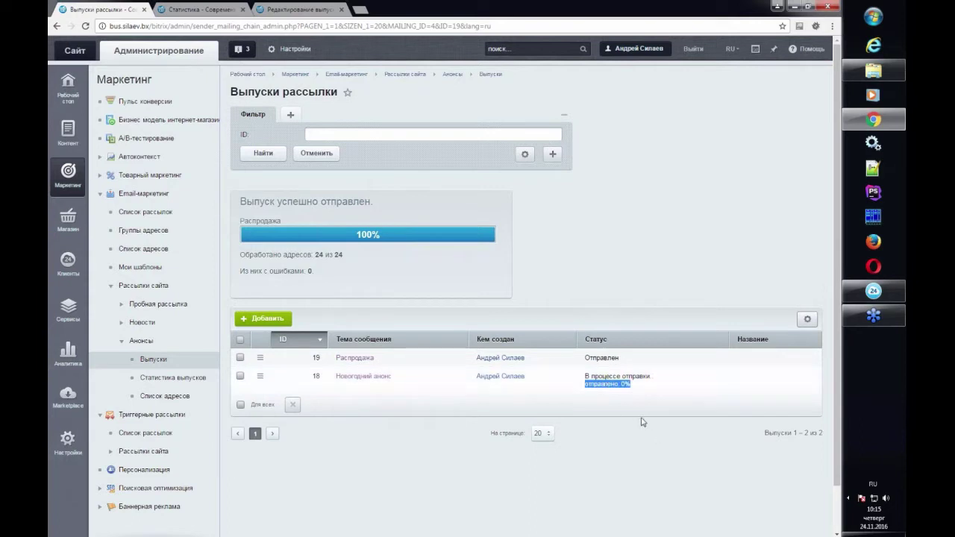
{"action": "left_click", "coordinate": [644, 423]}
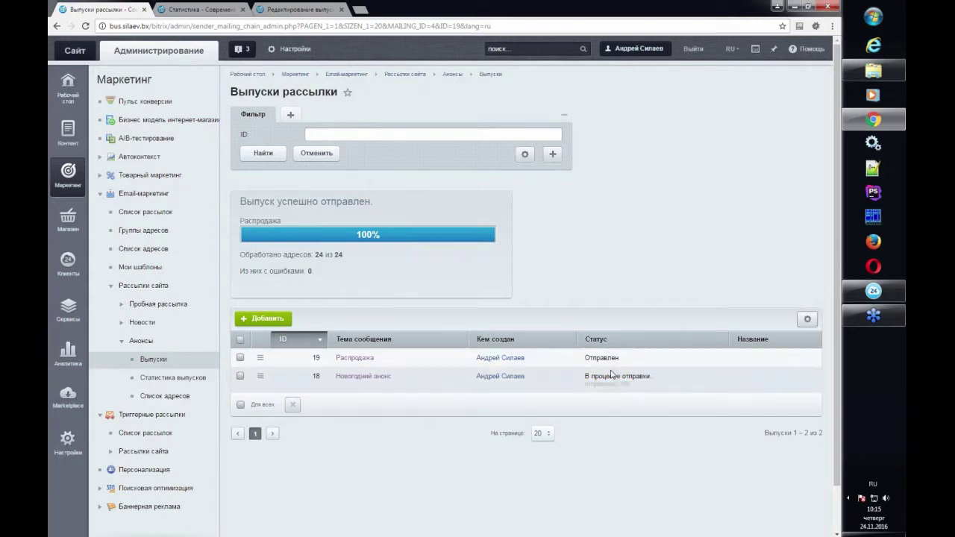
Step: Pause the sending of the "Новогодний анонс" issue and stop it completely
{"action": "left_click", "coordinate": [259, 379]}
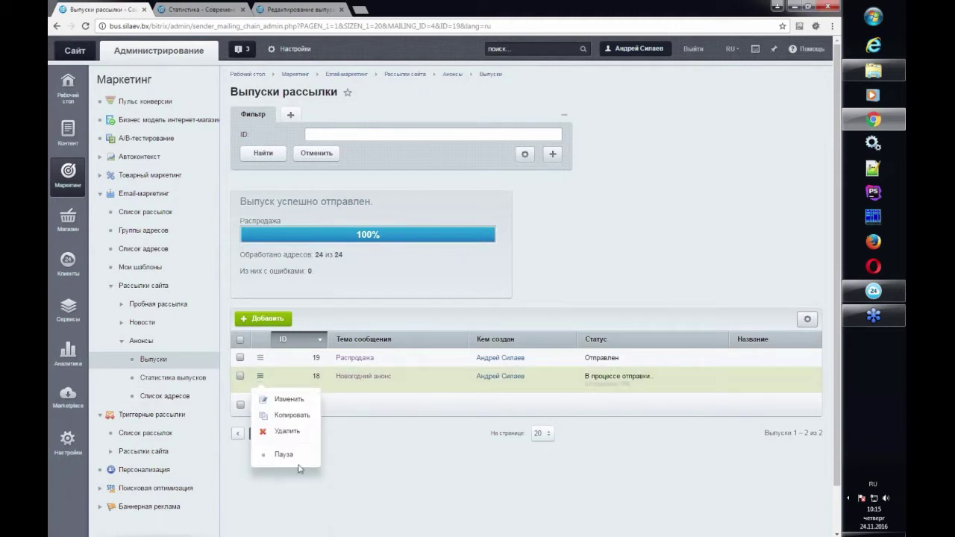
{"action": "left_click", "coordinate": [352, 441]}
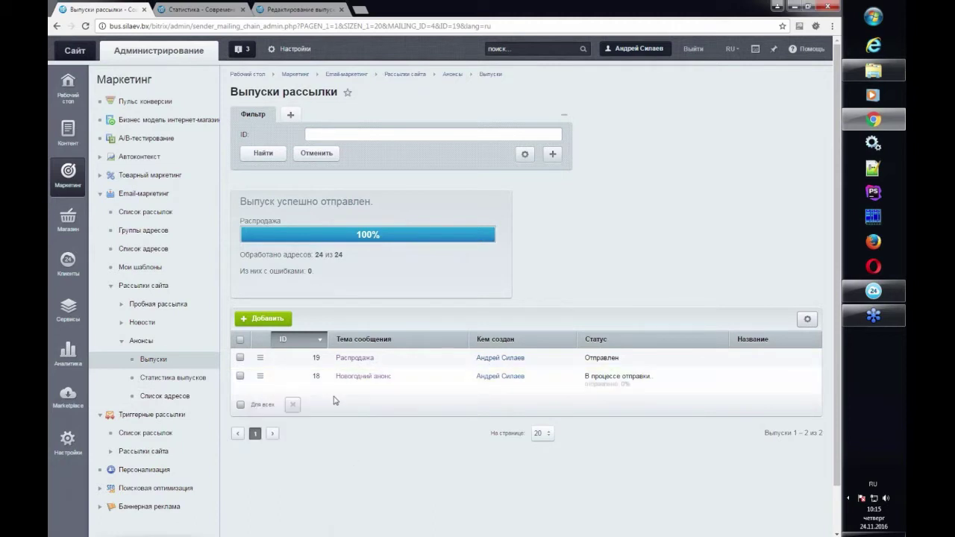
{"action": "left_click", "coordinate": [261, 384]}
{"action": "left_click", "coordinate": [277, 450]}
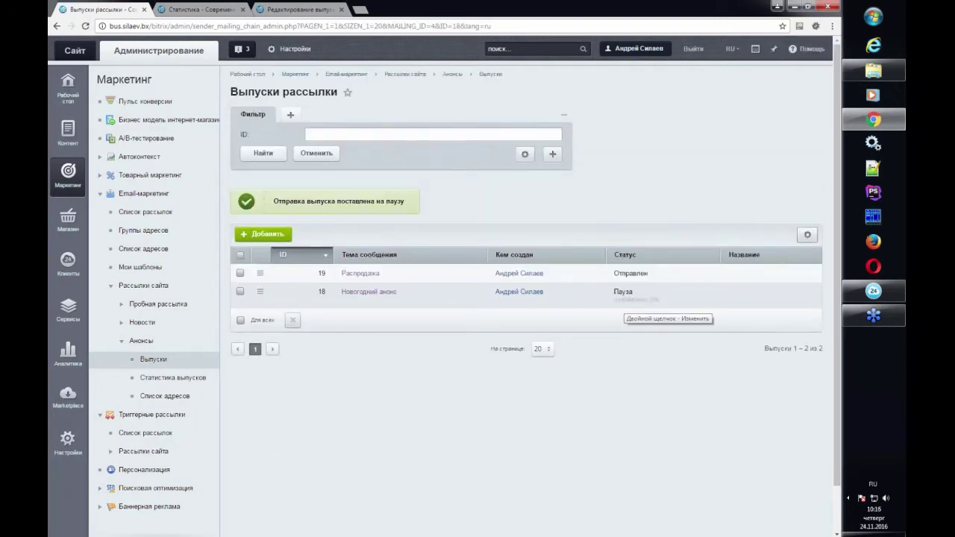
{"action": "left_click", "coordinate": [261, 292]}
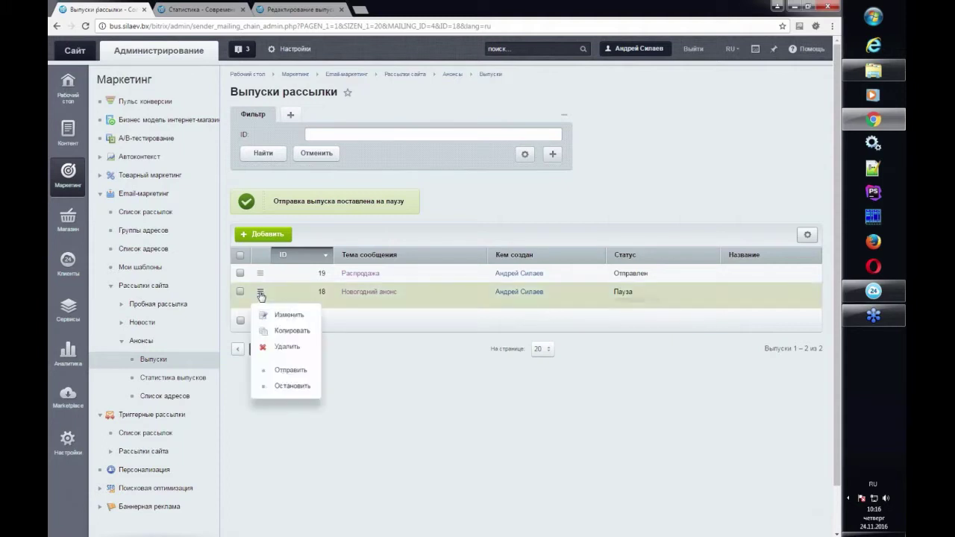
{"action": "left_click", "coordinate": [291, 387]}
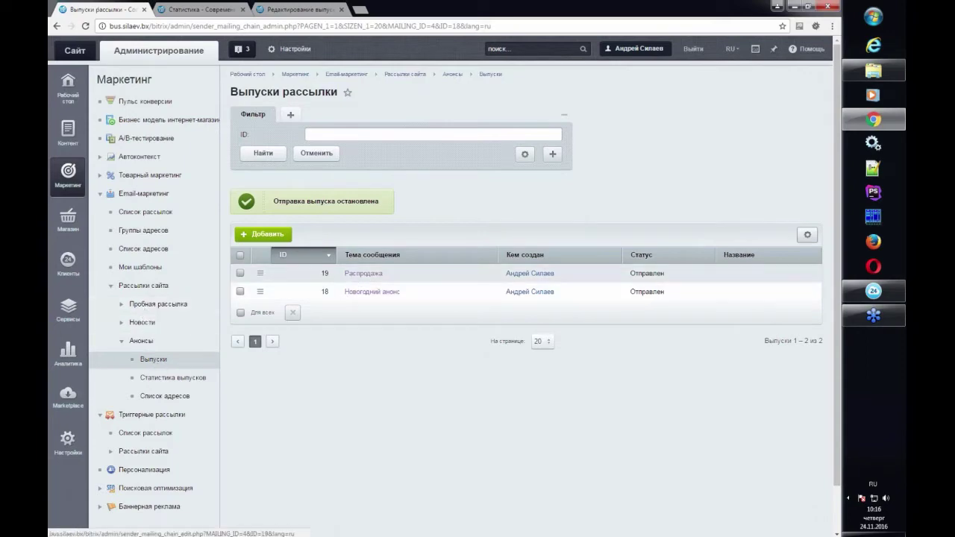
Step: Open the "Распродажа" issue, look through the general product settings sections and return to the marketing section
{"action": "left_click", "coordinate": [371, 278]}
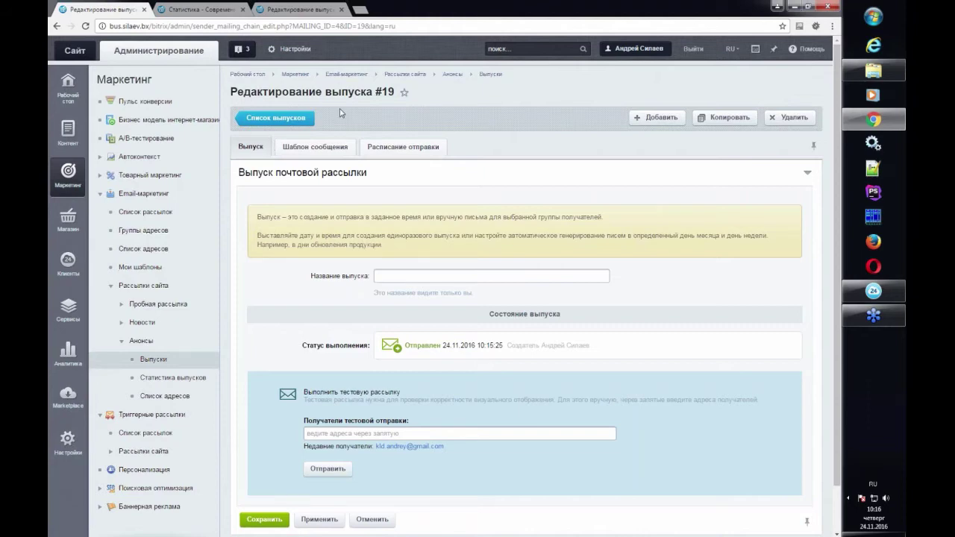
{"action": "left_click", "coordinate": [67, 440]}
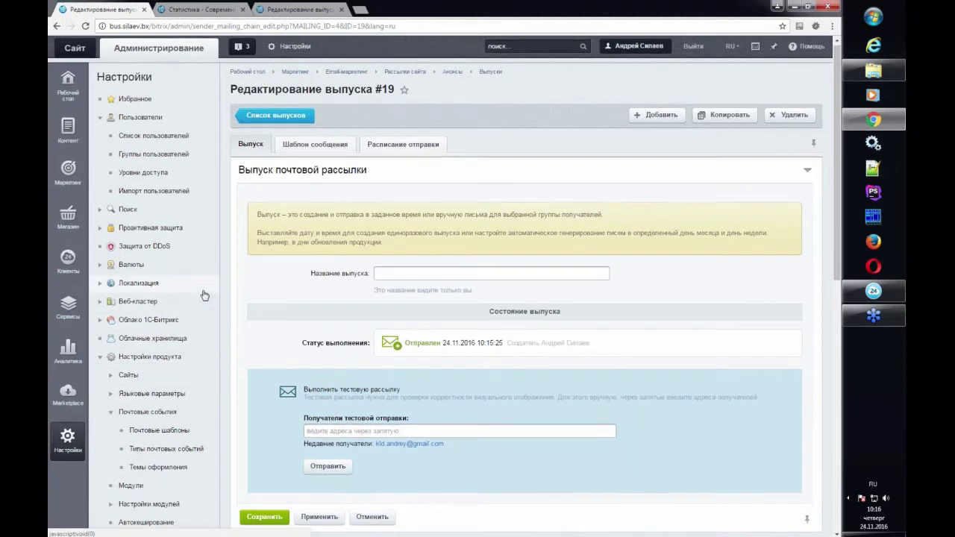
{"action": "scroll", "coordinate": [204, 296], "scroll_direction": "down", "scroll_amount": 2}
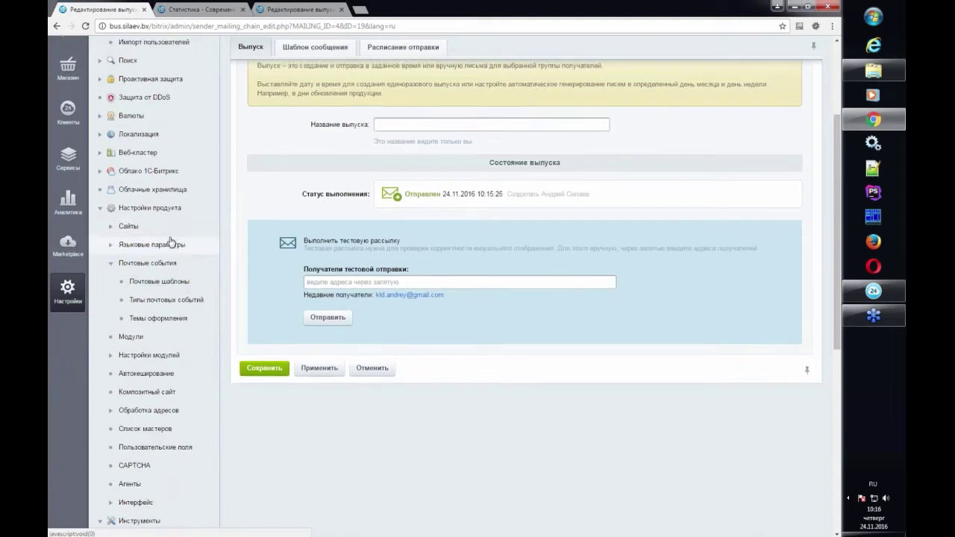
{"action": "scroll", "coordinate": [179, 247], "scroll_direction": "up", "scroll_amount": 2}
{"action": "scroll", "coordinate": [207, 356], "scroll_direction": "up", "scroll_amount": 1}
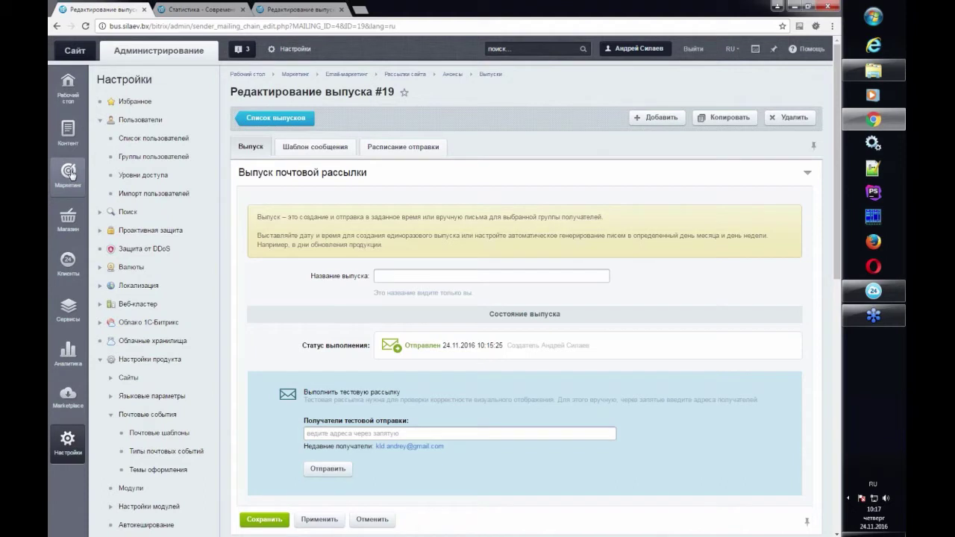
{"action": "left_click", "coordinate": [70, 173]}
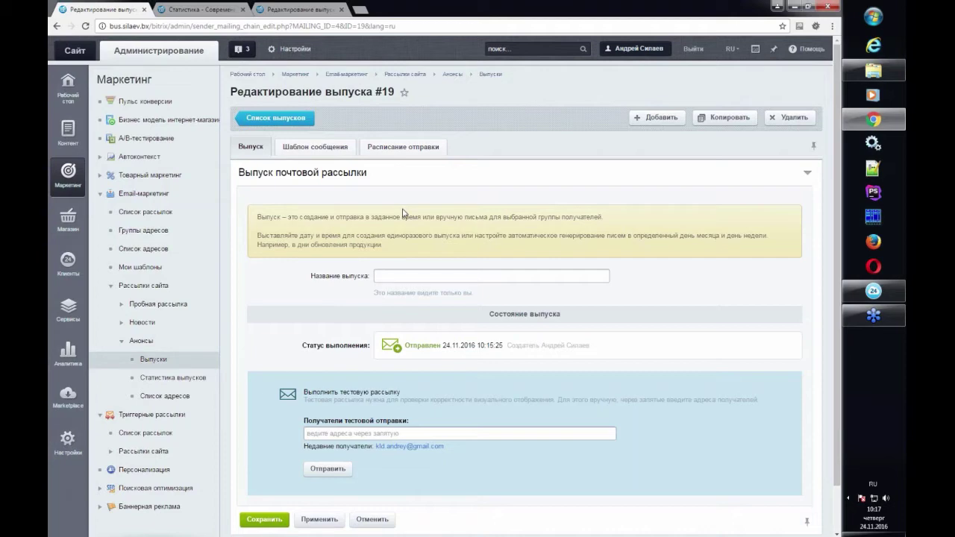
Step: Check the status of the "Новогодний анонс" issue in the list of issues and reopen the "Распродажа" issue
{"action": "left_click", "coordinate": [298, 118]}
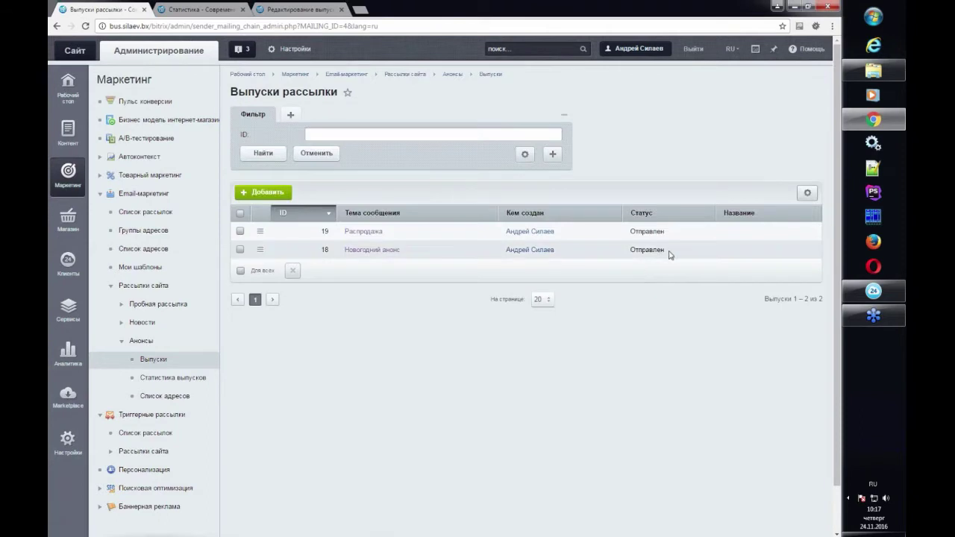
{"action": "left_click_drag", "start_coordinate": [671, 256], "coordinate": [631, 251]}
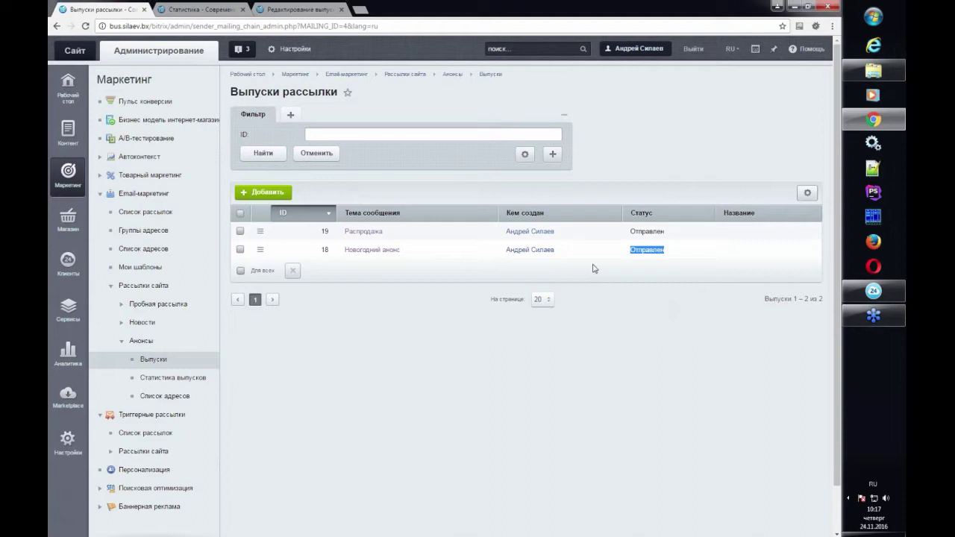
{"action": "left_click", "coordinate": [376, 235]}
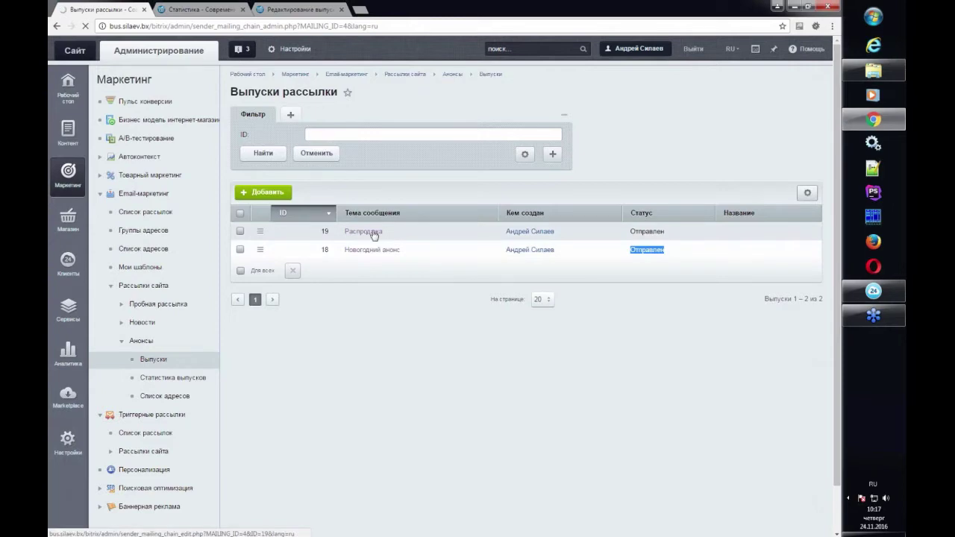
Step: In the message template of the "Распродажа" issue, enable saving it to own templates under the name "мой шаблон"
{"action": "left_click", "coordinate": [316, 147]}
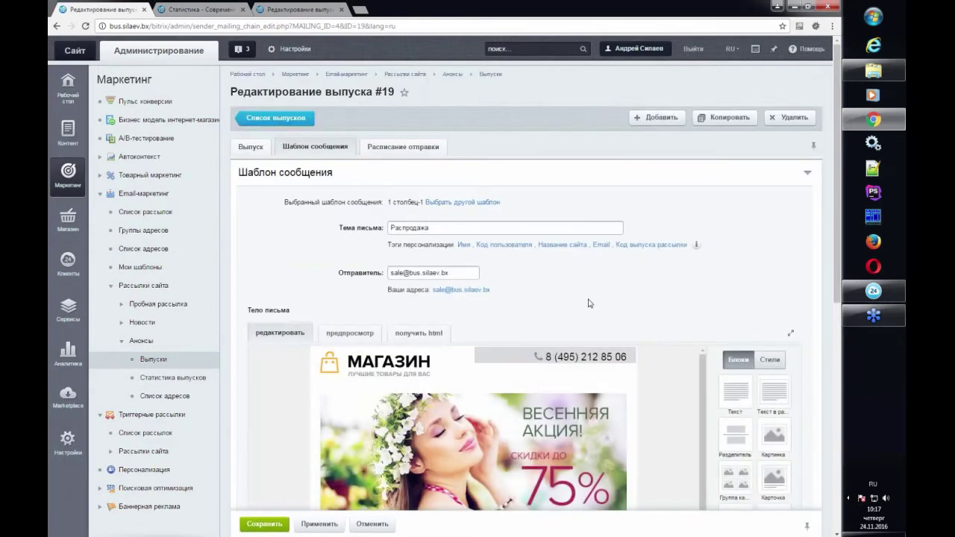
{"action": "scroll", "coordinate": [590, 304], "scroll_direction": "down", "scroll_amount": 3}
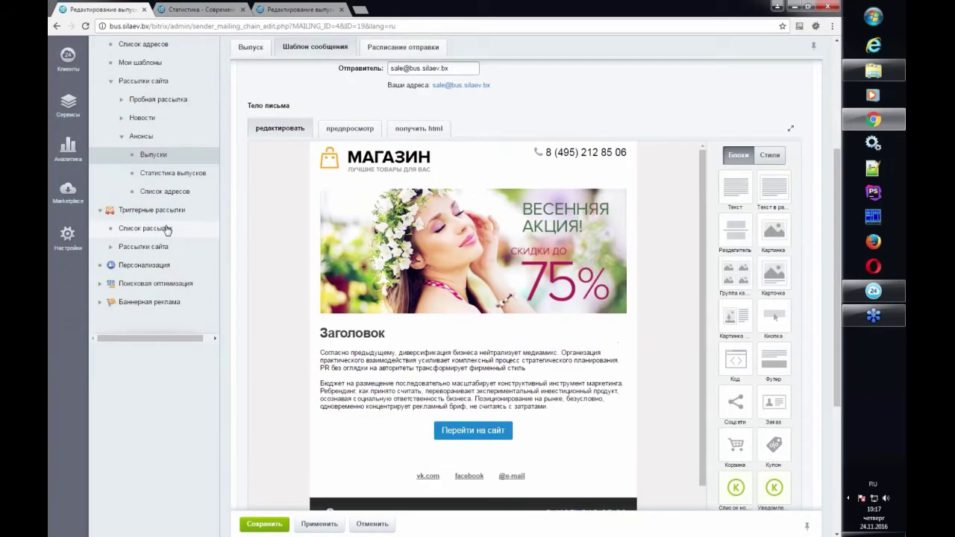
{"action": "scroll", "coordinate": [204, 222], "scroll_direction": "up", "scroll_amount": 1}
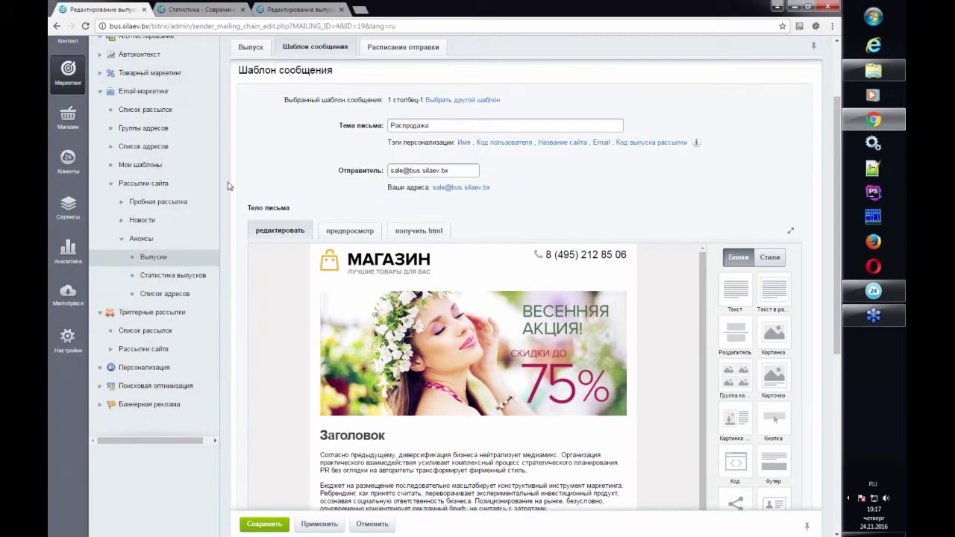
{"action": "scroll", "coordinate": [229, 186], "scroll_direction": "down", "scroll_amount": 5}
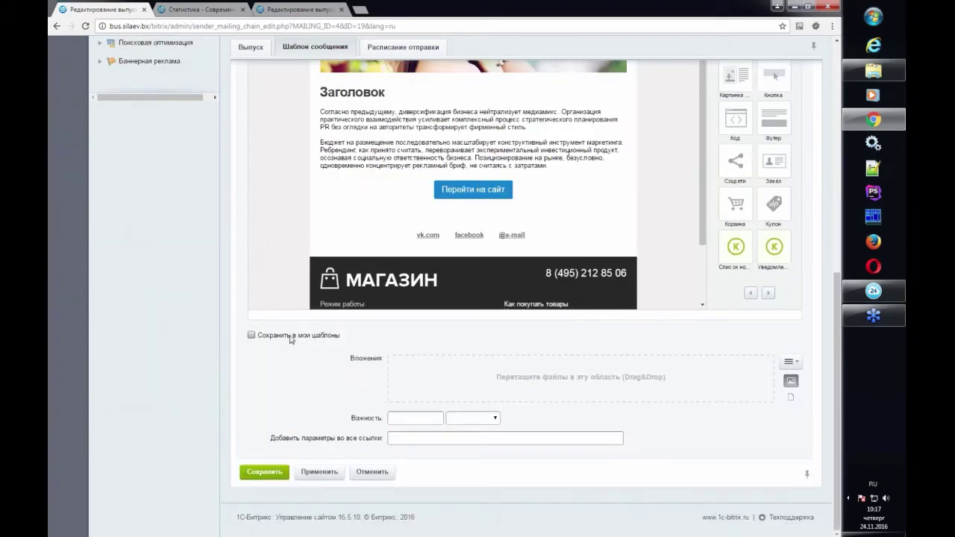
{"action": "left_click", "coordinate": [292, 337]}
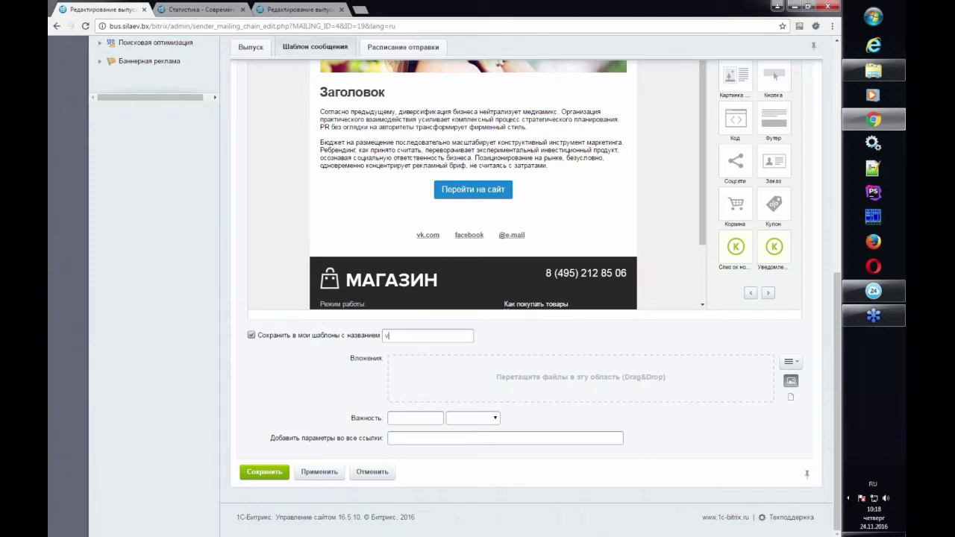
{"action": "type", "text": "мой шаблон"}
Step: Examine the settings of the logo block and the footer phone block in the letter body, discarding any changes
{"action": "scroll", "coordinate": [216, 297], "scroll_direction": "up", "scroll_amount": 5}
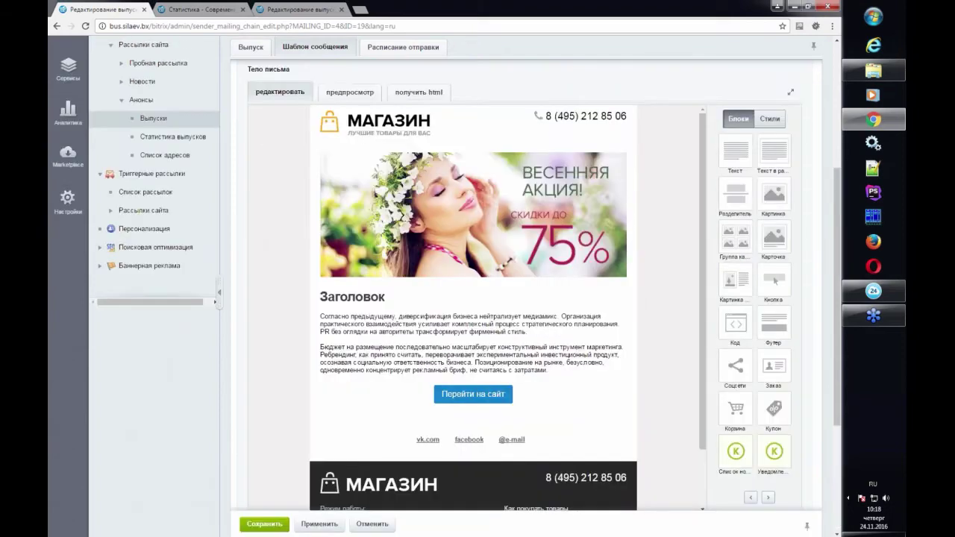
{"action": "scroll", "coordinate": [213, 344], "scroll_direction": "down", "scroll_amount": 2}
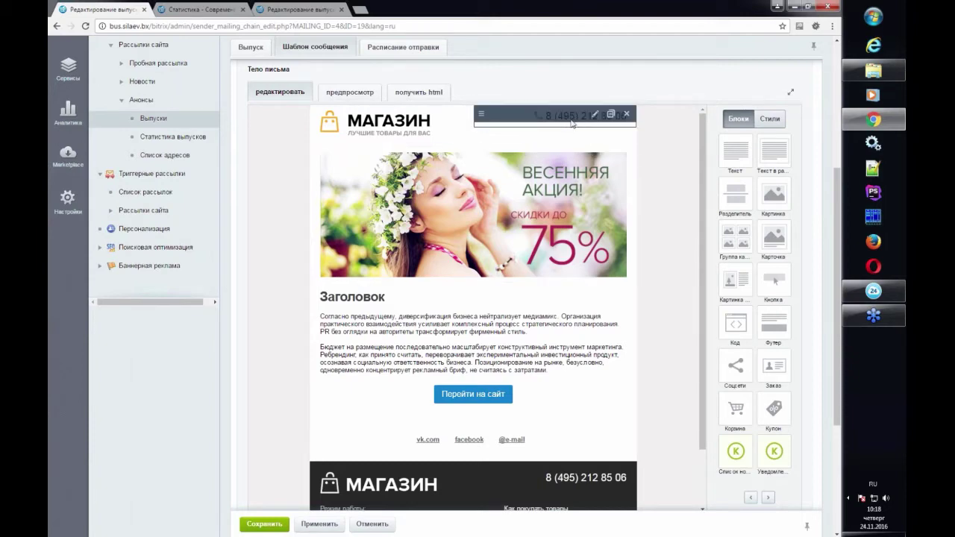
{"action": "left_click", "coordinate": [424, 137]}
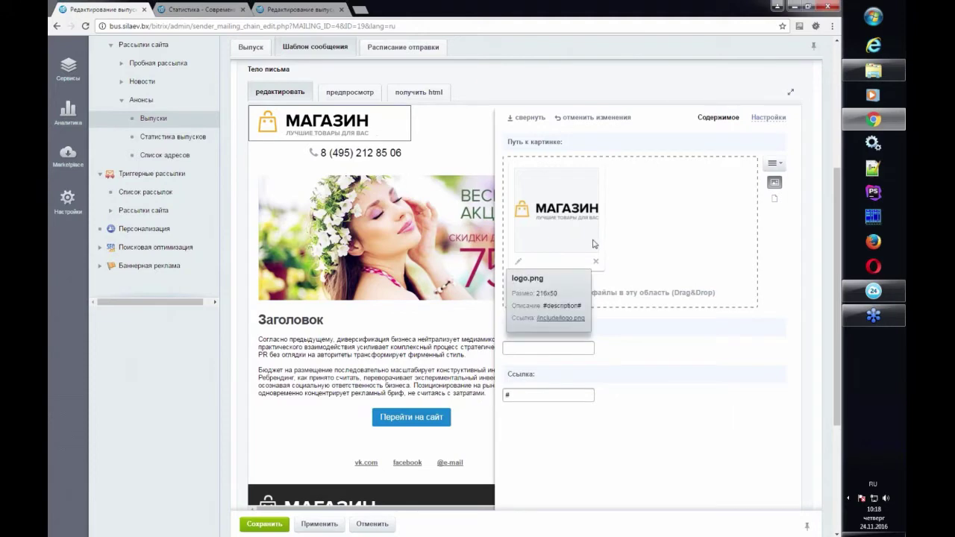
{"action": "left_click", "coordinate": [593, 118]}
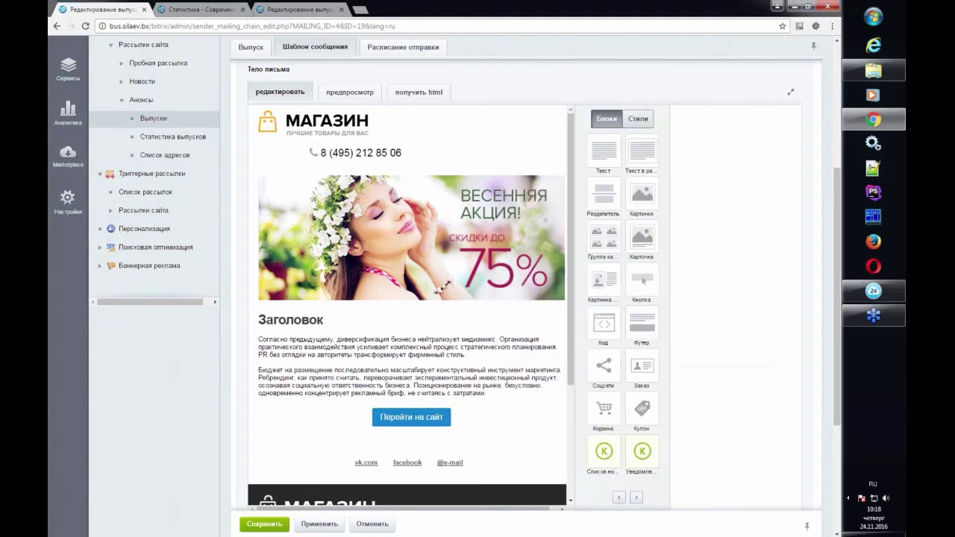
{"action": "scroll", "coordinate": [484, 334], "scroll_direction": "down", "scroll_amount": 5}
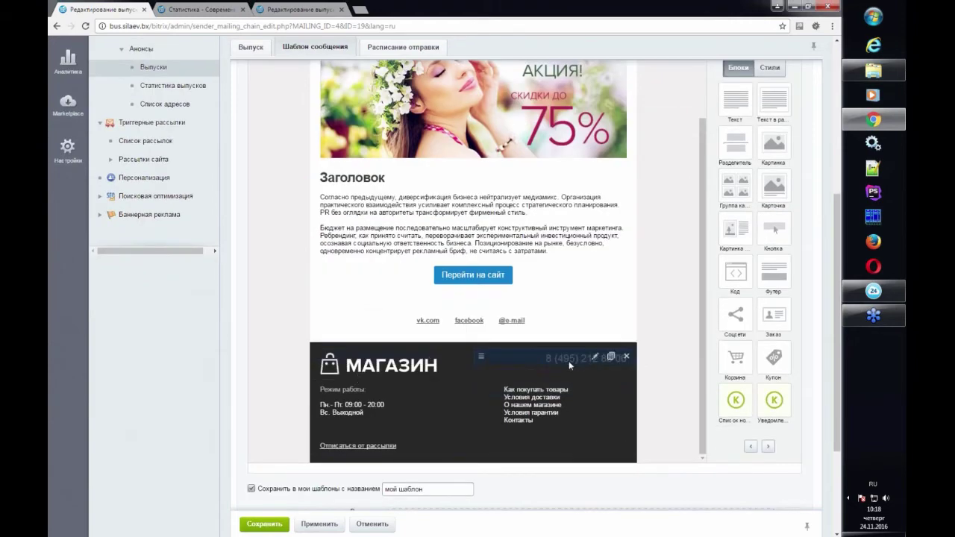
{"action": "left_click", "coordinate": [575, 356]}
{"action": "left_click", "coordinate": [597, 66]}
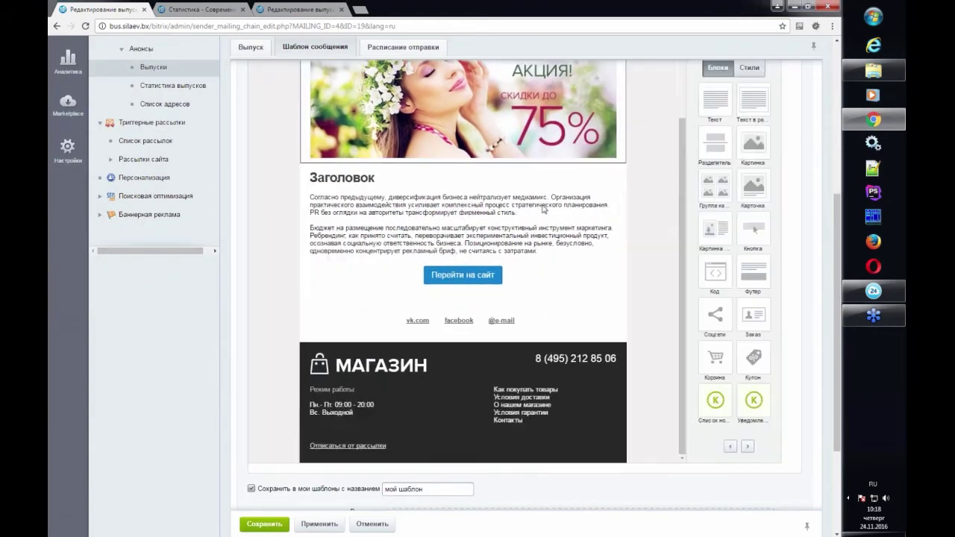
Step: Apply the issue's settings to save the current letter as the template "мой шаблон"
{"action": "scroll", "coordinate": [436, 435], "scroll_direction": "down", "scroll_amount": 2}
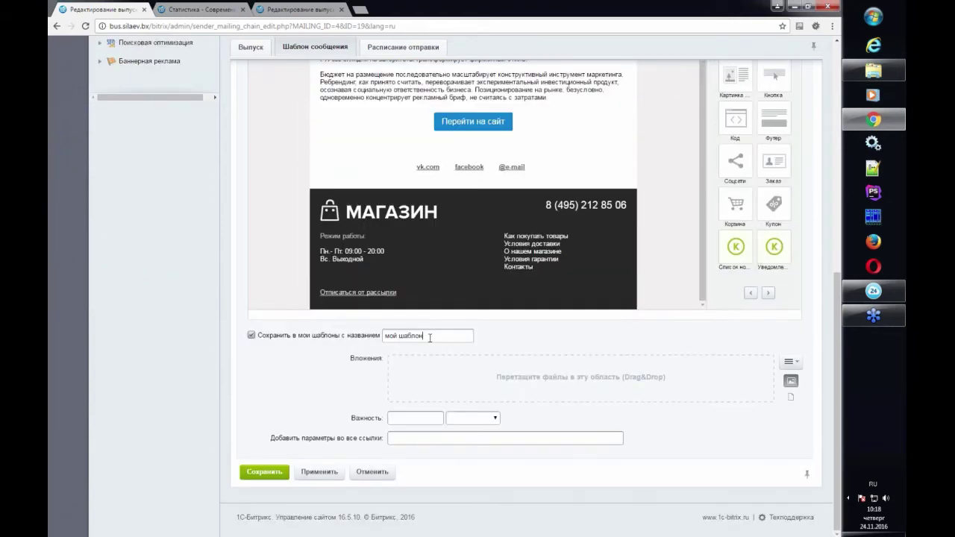
{"action": "left_click_drag", "start_coordinate": [429, 336], "coordinate": [373, 338]}
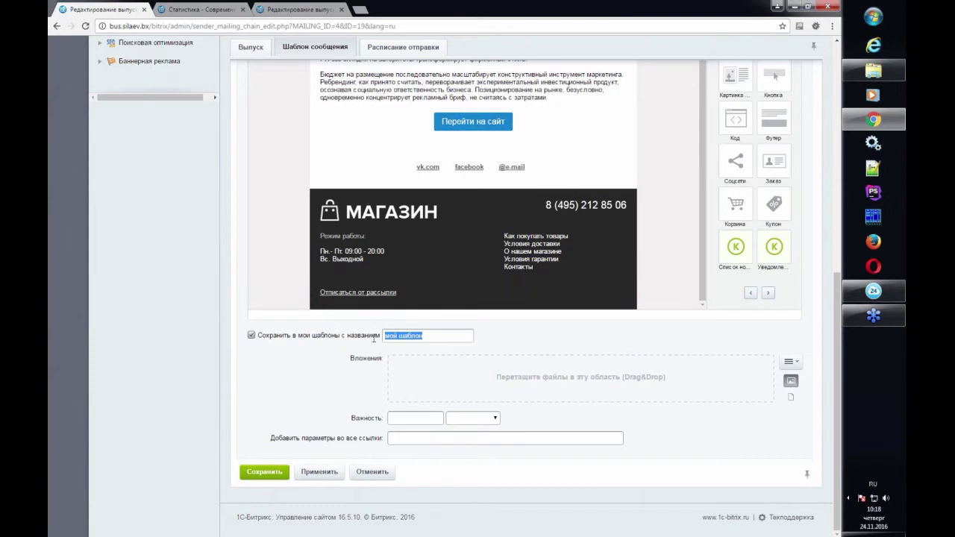
{"action": "left_click", "coordinate": [321, 473]}
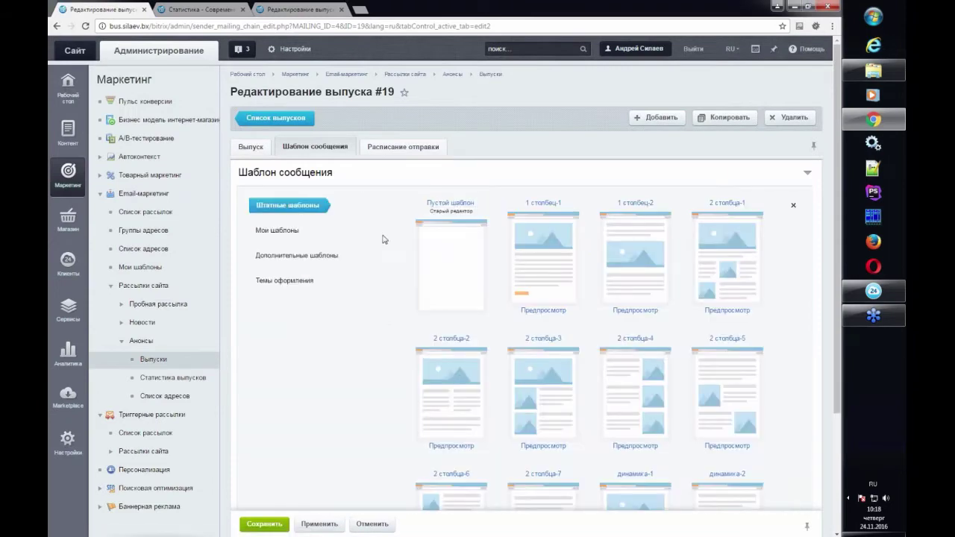
Step: Choose "мой шаблон" from the own templates as the issue's message template
{"action": "scroll", "coordinate": [386, 237], "scroll_direction": "down", "scroll_amount": 2}
{"action": "scroll", "coordinate": [386, 237], "scroll_direction": "up", "scroll_amount": 1}
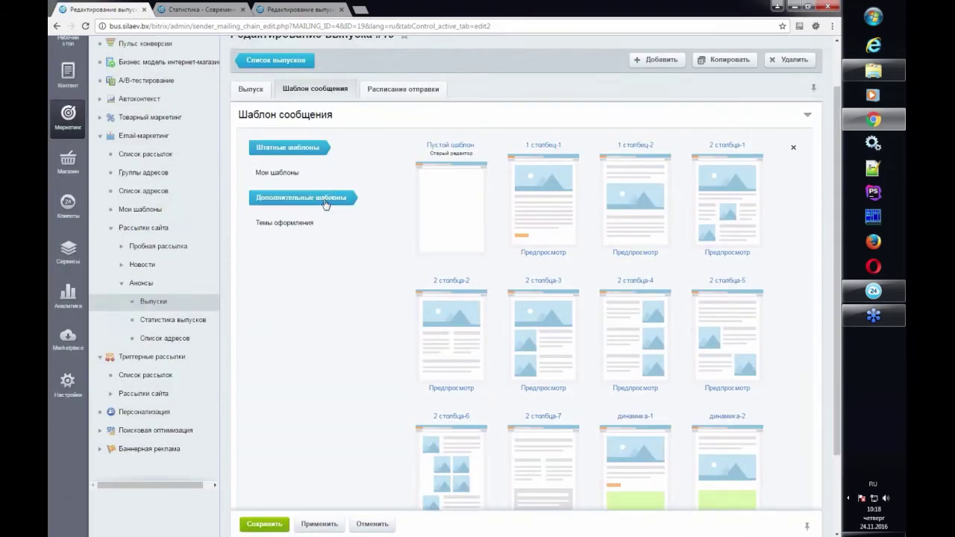
{"action": "left_click", "coordinate": [291, 176]}
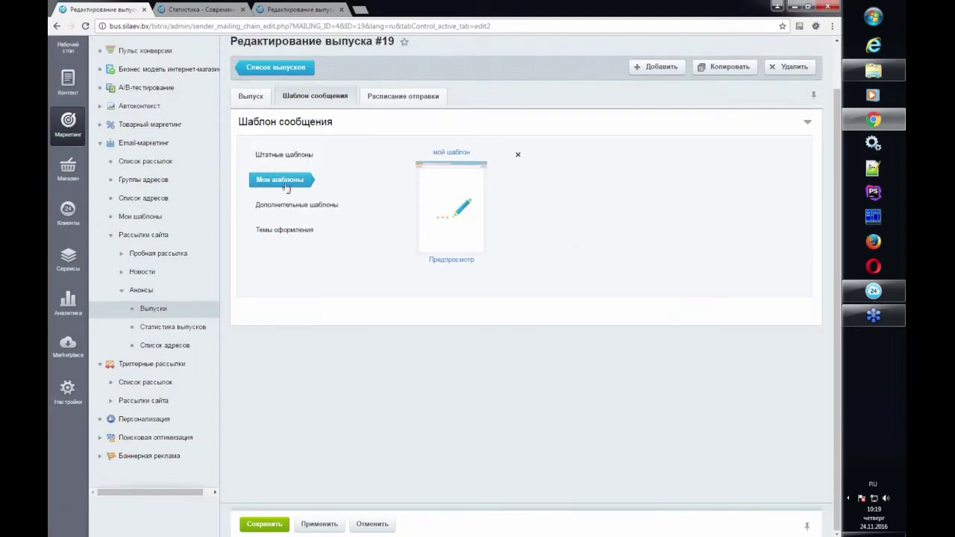
{"action": "left_click", "coordinate": [469, 211]}
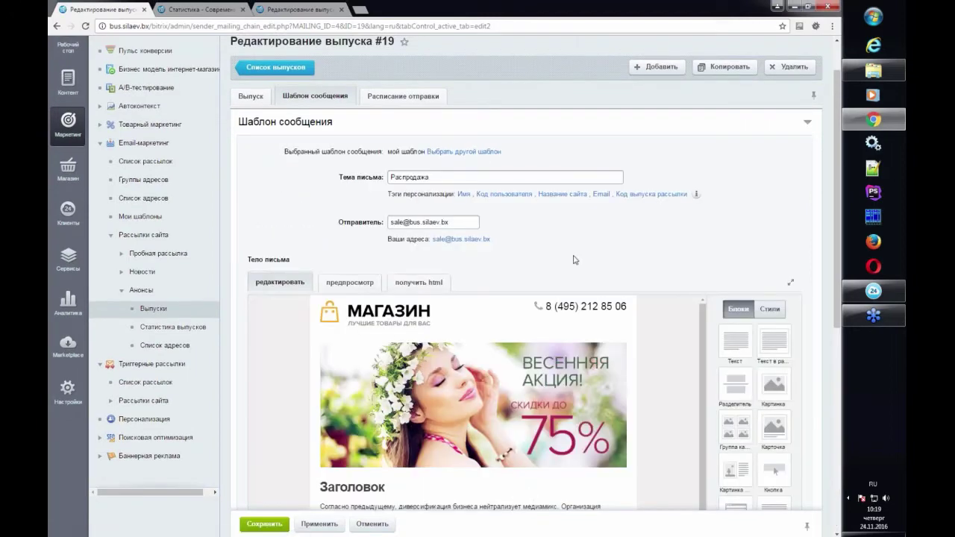
Step: Open the content of the spring sale banner block and remove its picture ban.jpg
{"action": "scroll", "coordinate": [575, 260], "scroll_direction": "down", "scroll_amount": 2}
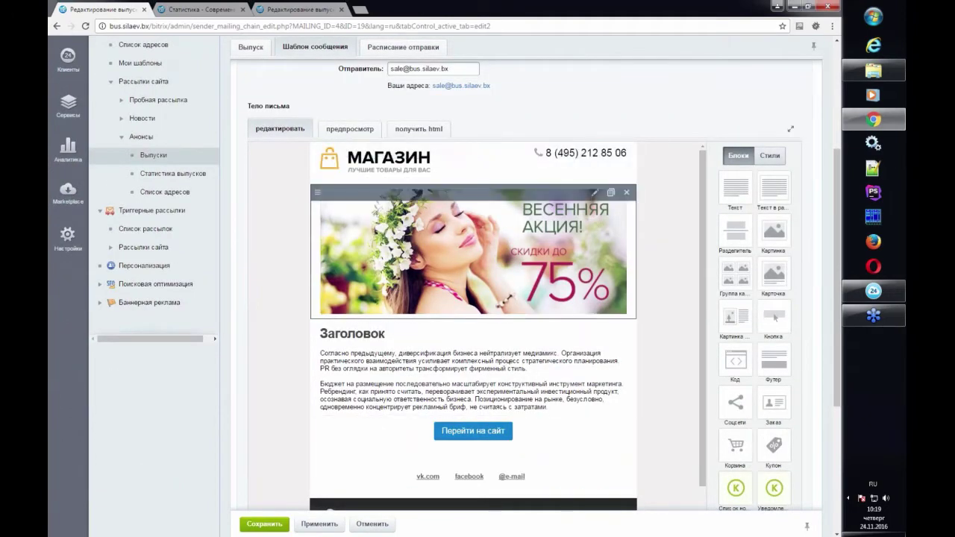
{"action": "scroll", "coordinate": [522, 448], "scroll_direction": "down", "scroll_amount": 1}
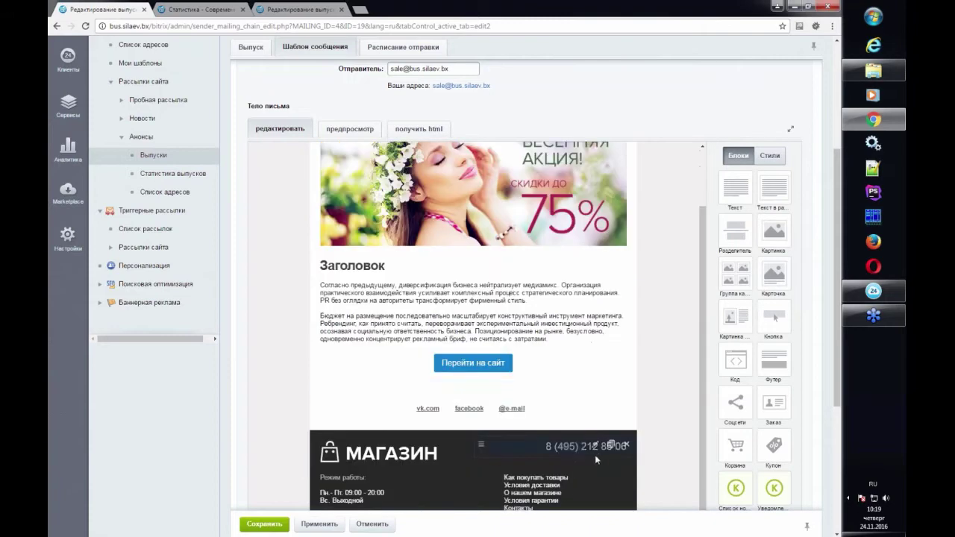
{"action": "scroll", "coordinate": [533, 384], "scroll_direction": "up", "scroll_amount": 1}
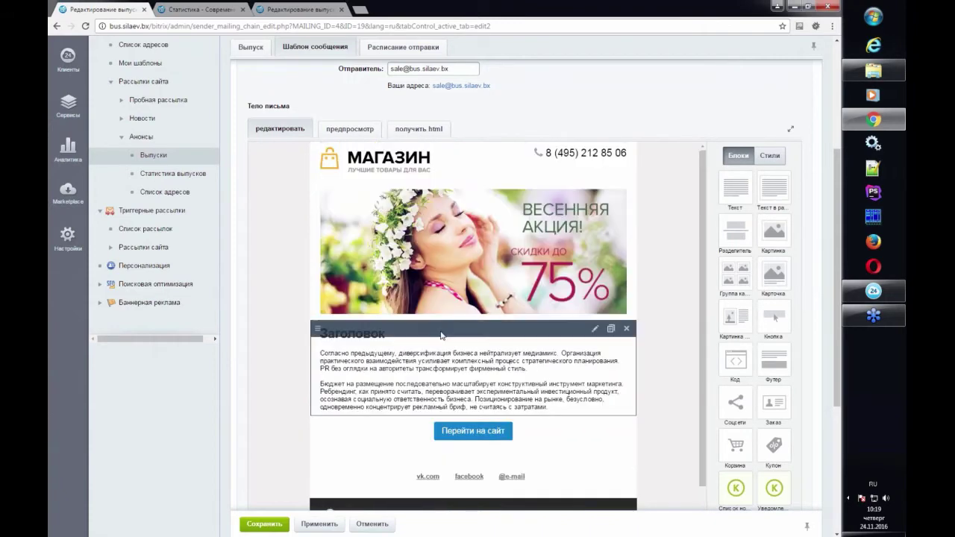
{"action": "scroll", "coordinate": [276, 235], "scroll_direction": "up", "scroll_amount": 1}
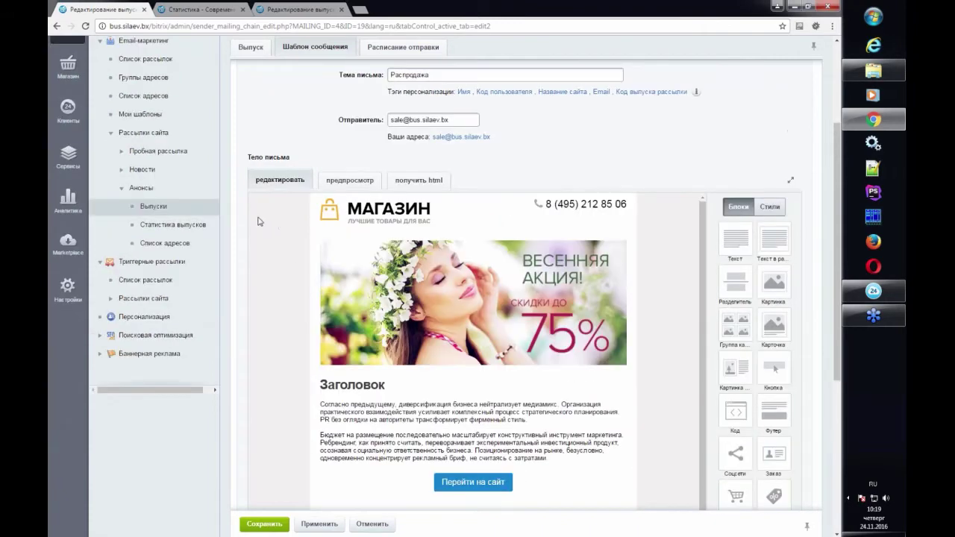
{"action": "scroll", "coordinate": [448, 261], "scroll_direction": "down", "scroll_amount": 2}
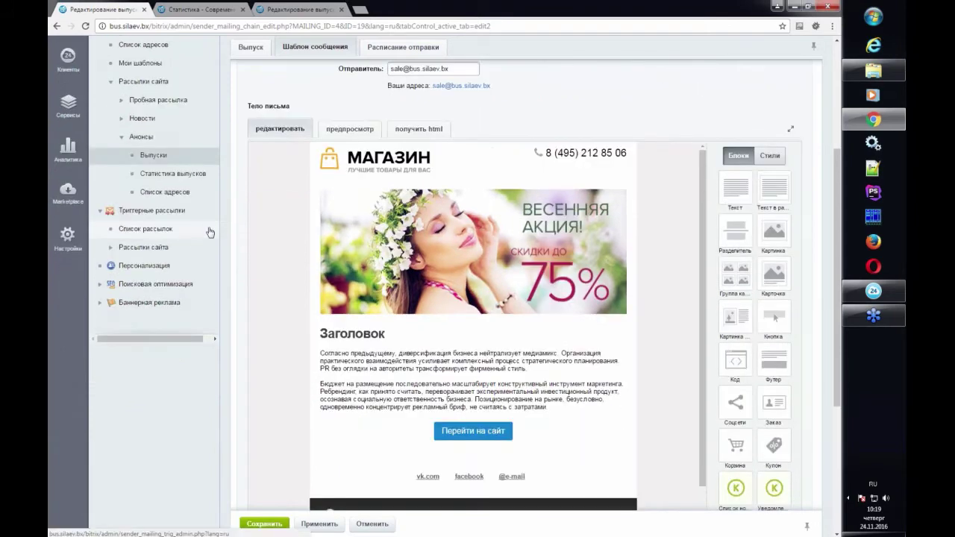
{"action": "left_click", "coordinate": [526, 208]}
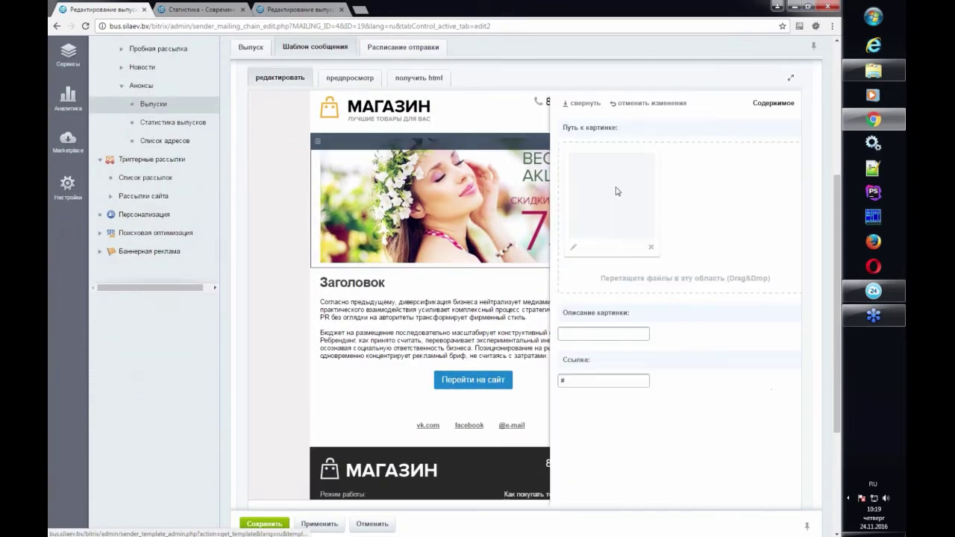
{"action": "mouse_move", "coordinate": [600, 231]}
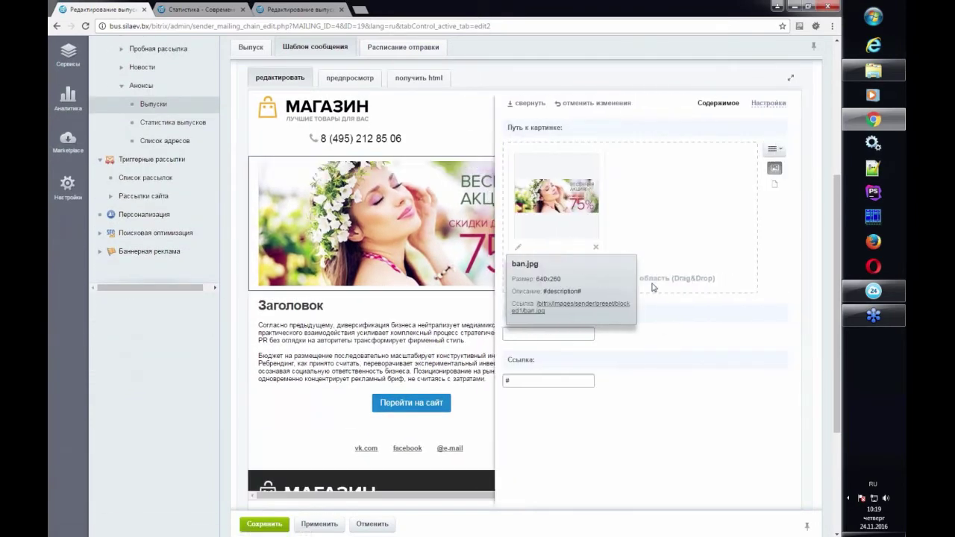
{"action": "left_click", "coordinate": [598, 250]}
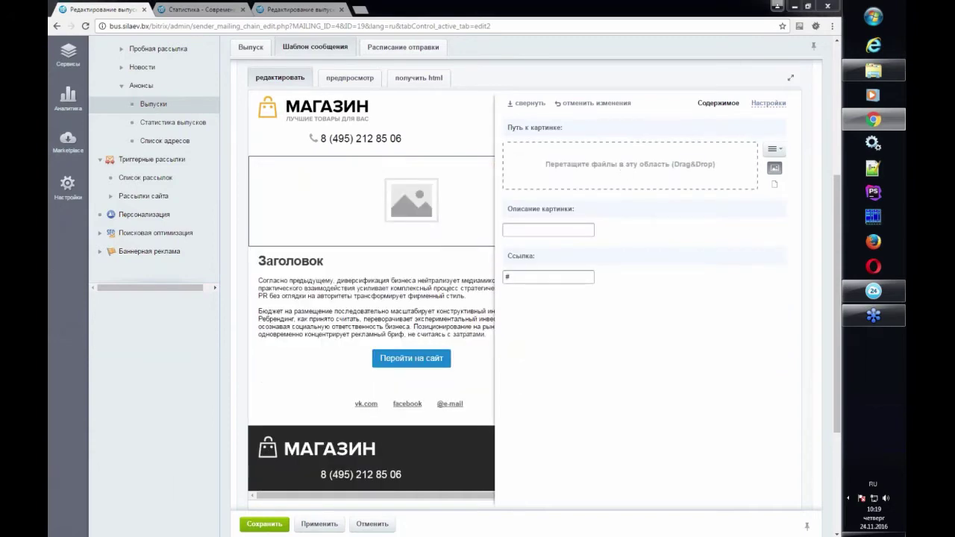
Step: Upload Jellyfish.jpg as the banner block's picture, save it in the image editor and collapse the block's settings
{"action": "left_click", "coordinate": [626, 168]}
{"action": "double_click", "coordinate": [533, 145]}
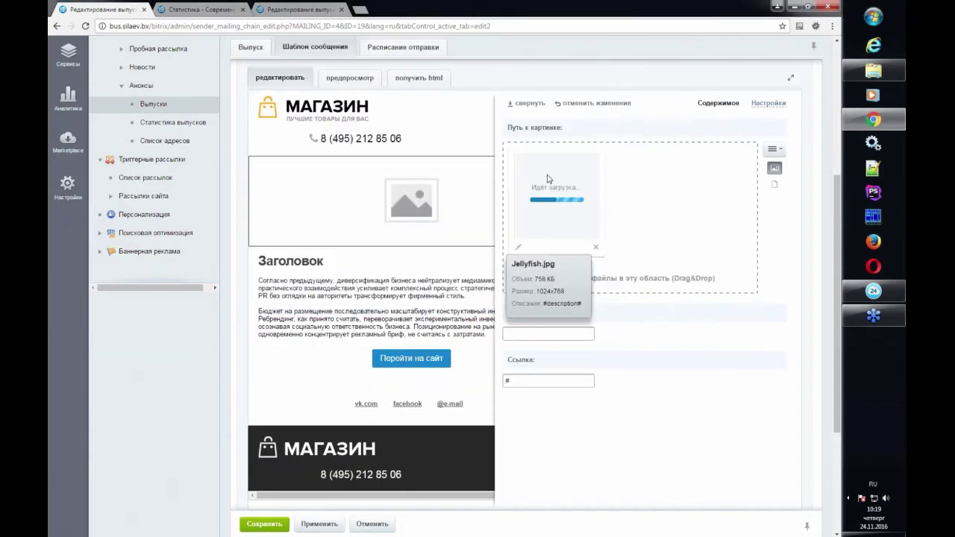
{"action": "left_click", "coordinate": [547, 179]}
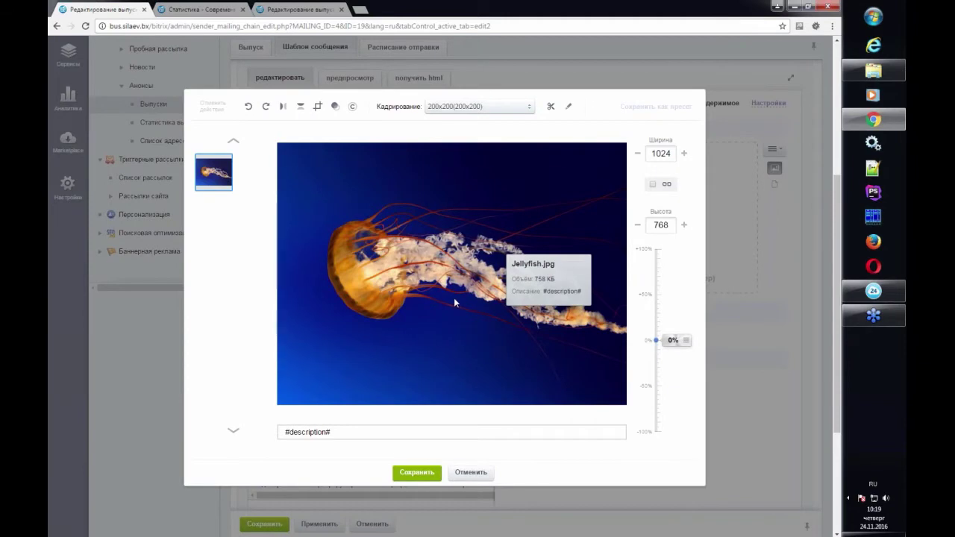
{"action": "scroll", "coordinate": [454, 298], "scroll_direction": "up", "scroll_amount": 1}
{"action": "left_click", "coordinate": [416, 472]}
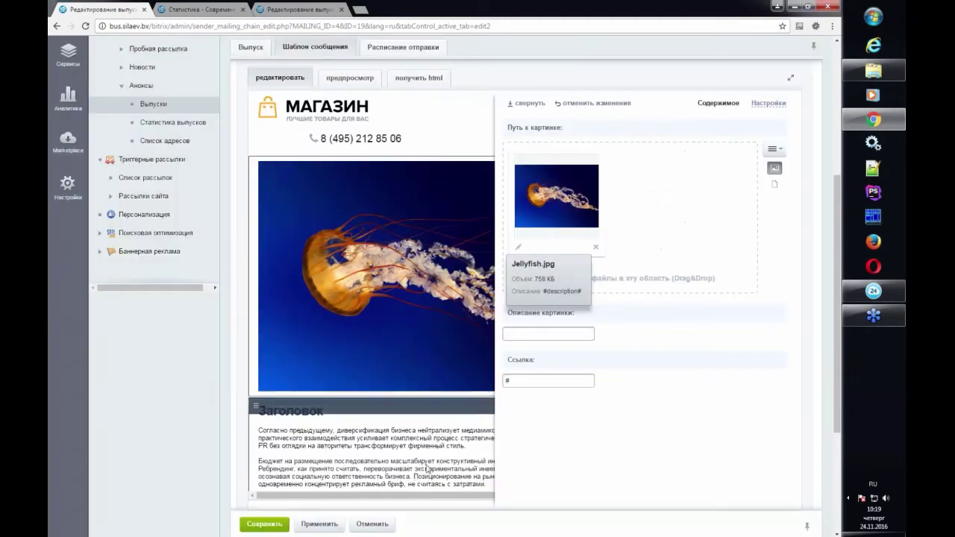
{"action": "left_click", "coordinate": [540, 106]}
Step: Examine the content settings of the heading text block and the "Перейти на сайт" button block, discarding any changes
{"action": "mouse_move", "coordinate": [530, 293]}
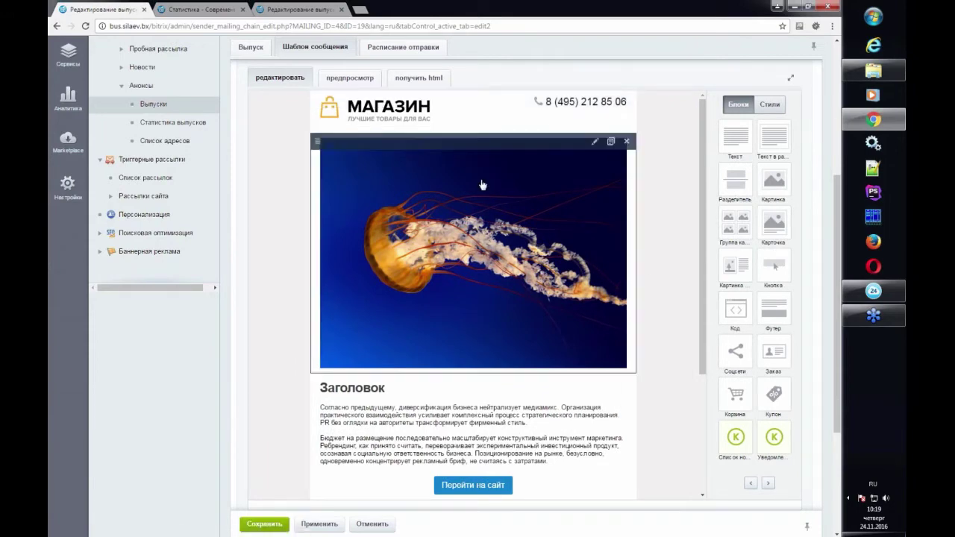
{"action": "scroll", "coordinate": [521, 310], "scroll_direction": "down", "scroll_amount": 3}
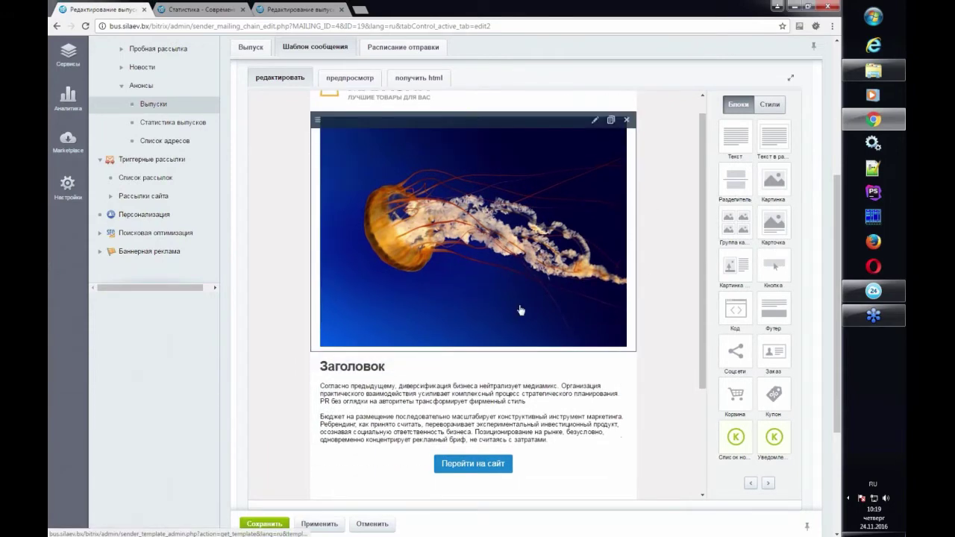
{"action": "left_click", "coordinate": [397, 239]}
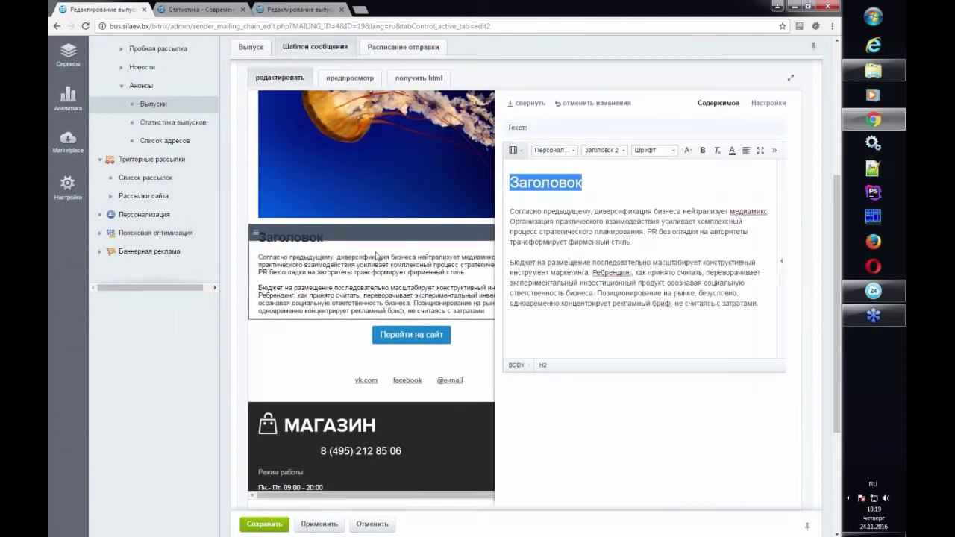
{"action": "left_click", "coordinate": [583, 103]}
{"action": "left_click_drag", "start_coordinate": [644, 265], "coordinate": [596, 348]}
{"action": "scroll", "coordinate": [529, 292], "scroll_direction": "down", "scroll_amount": 3}
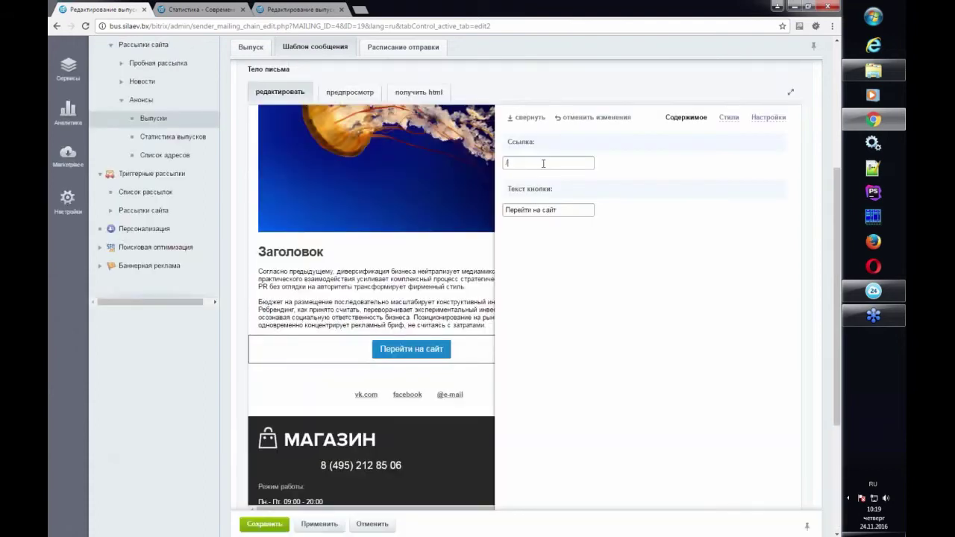
{"action": "triple_click", "coordinate": [566, 212]}
{"action": "left_click", "coordinate": [579, 121]}
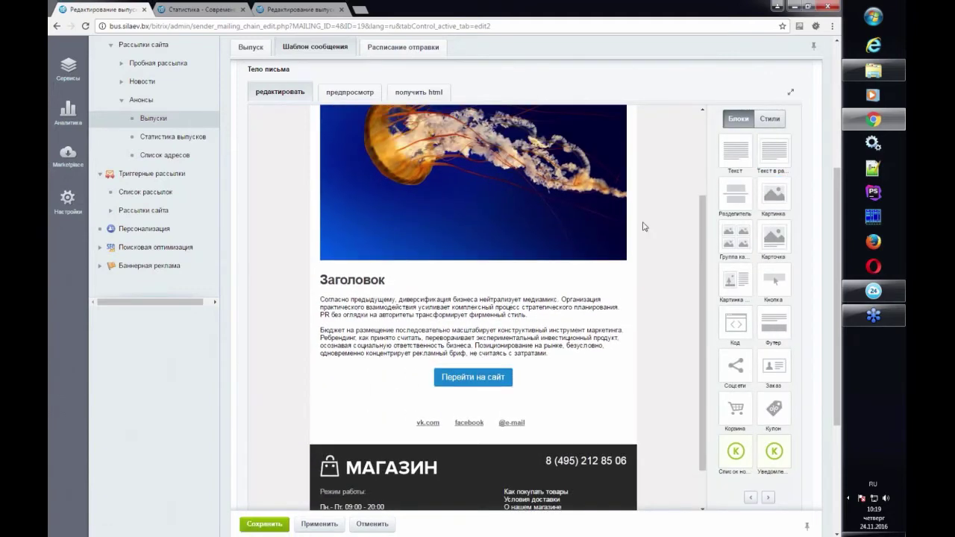
Step: Add a framed text block and a divider above the jellyfish picture, and display the next set of available blocks
{"action": "left_click_drag", "start_coordinate": [762, 157], "coordinate": [473, 162]}
{"action": "left_click_drag", "start_coordinate": [758, 214], "coordinate": [572, 190]}
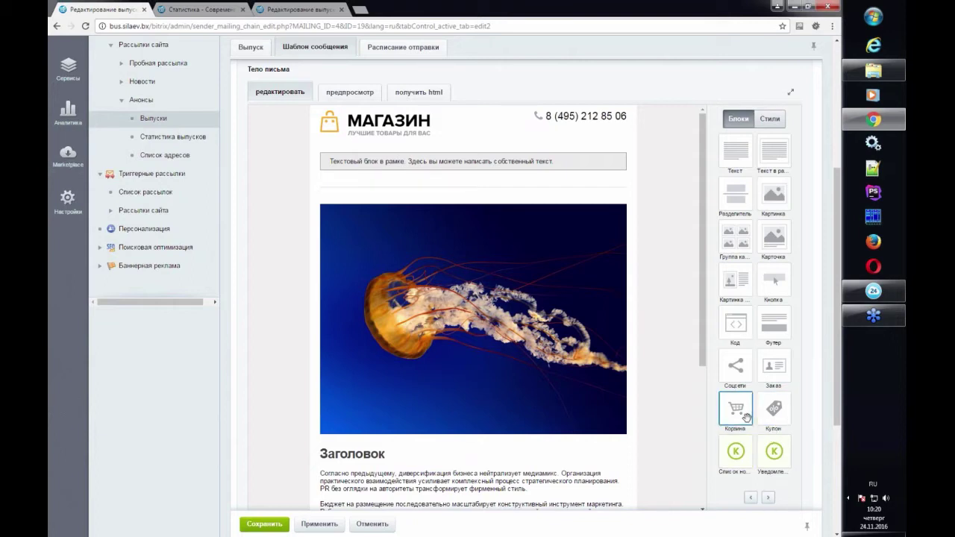
{"action": "left_click", "coordinate": [768, 497]}
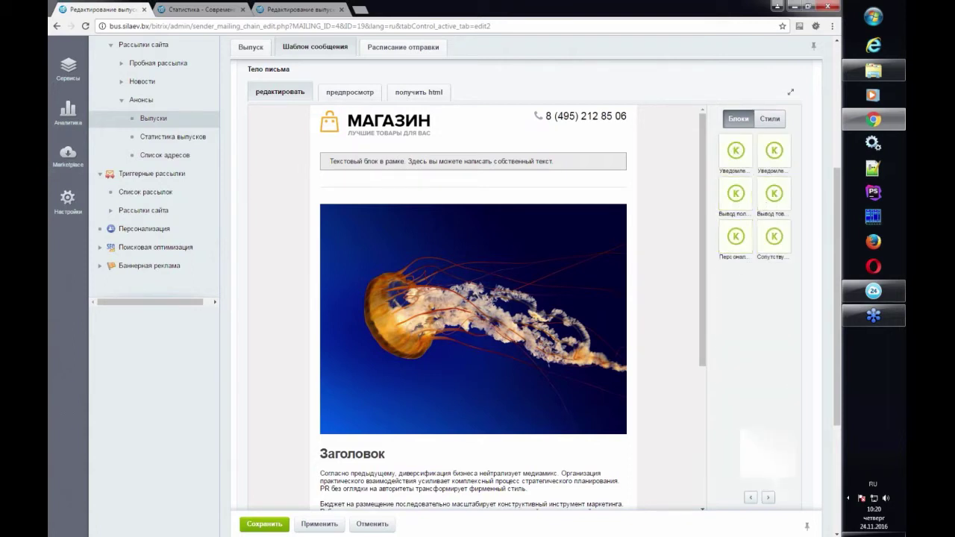
Step: Return to the first set of blocks and add plain text blocks above and below the divider
{"action": "left_click", "coordinate": [752, 497]}
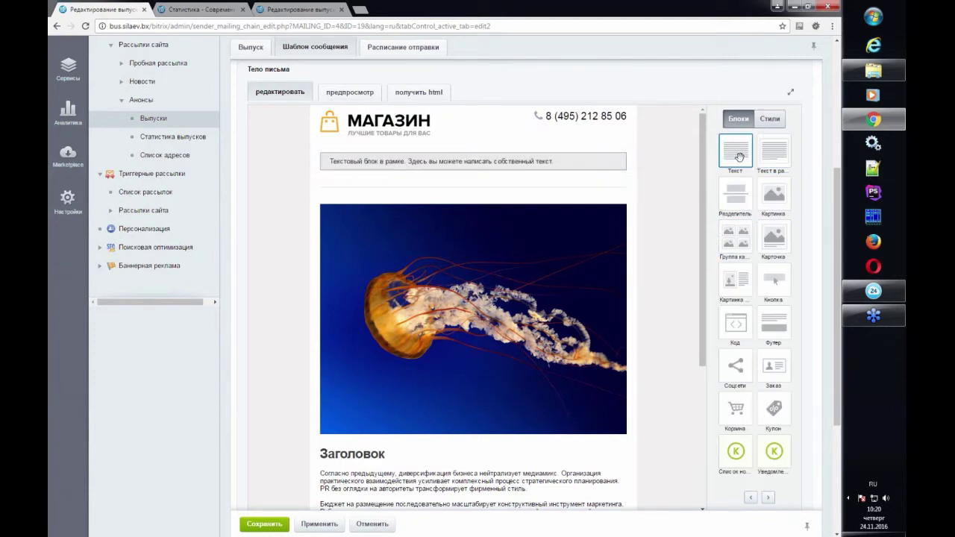
{"action": "left_click_drag", "start_coordinate": [740, 156], "coordinate": [522, 229]}
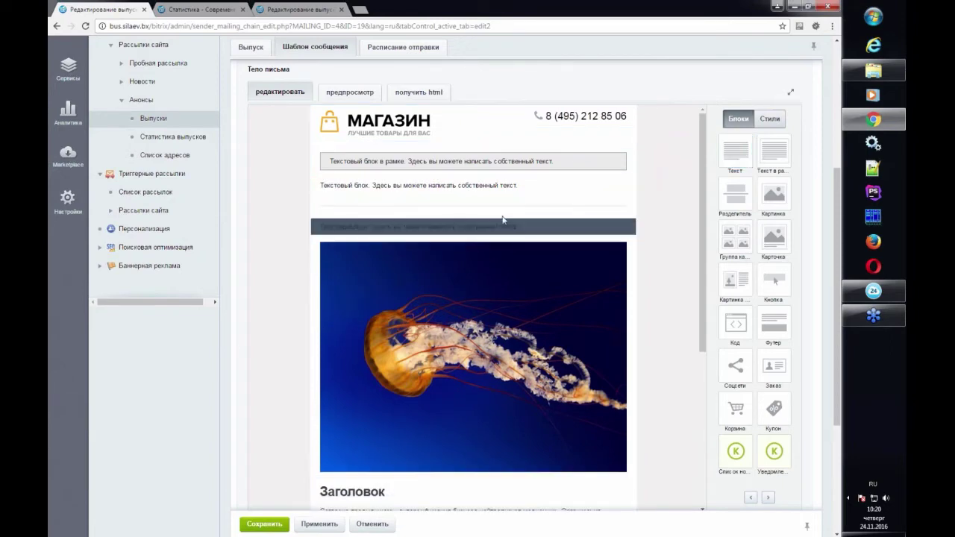
Step: Try bold formatting on the text block below the divider, view the text colour palette and discard the block's changes
{"action": "left_click", "coordinate": [539, 222]}
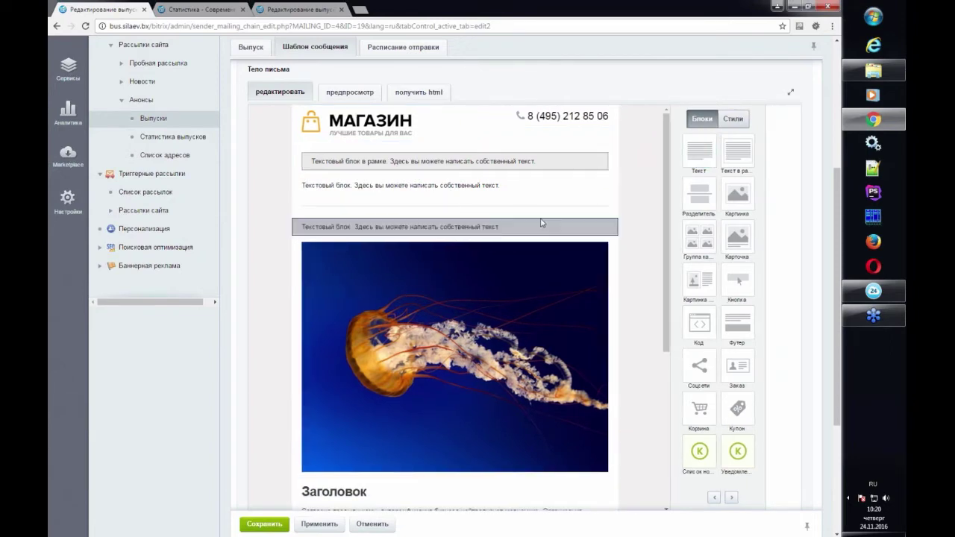
{"action": "left_click_drag", "start_coordinate": [722, 182], "coordinate": [506, 187]}
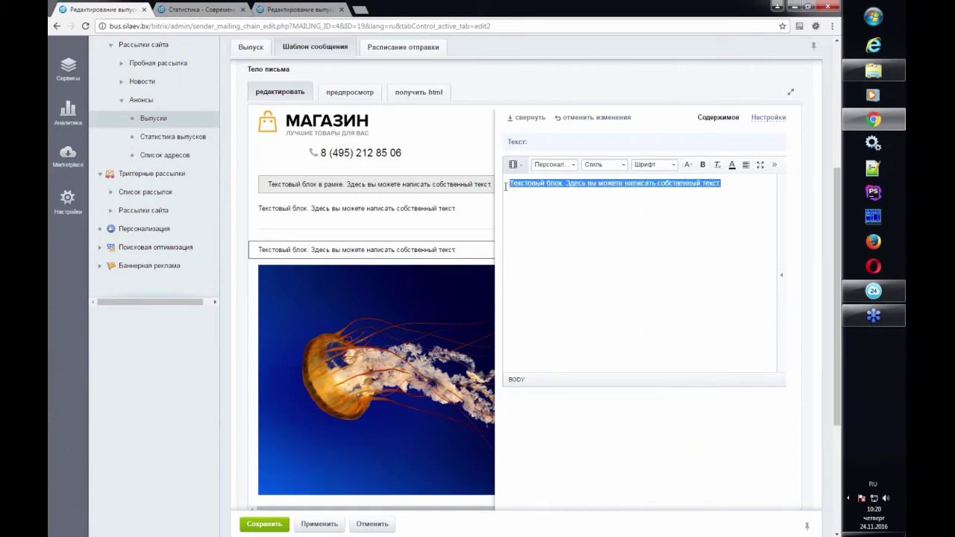
{"action": "left_click", "coordinate": [703, 165]}
{"action": "left_click", "coordinate": [647, 185]}
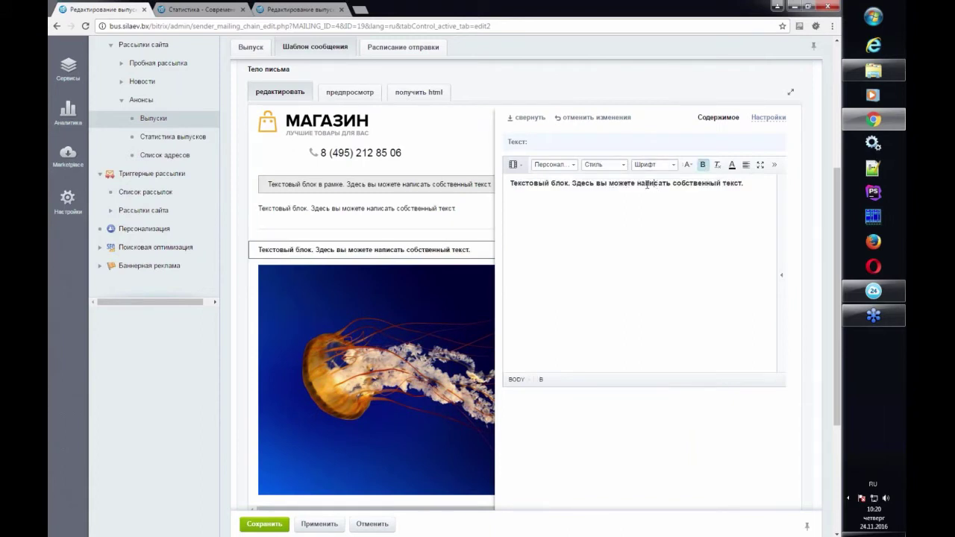
{"action": "left_click", "coordinate": [731, 165]}
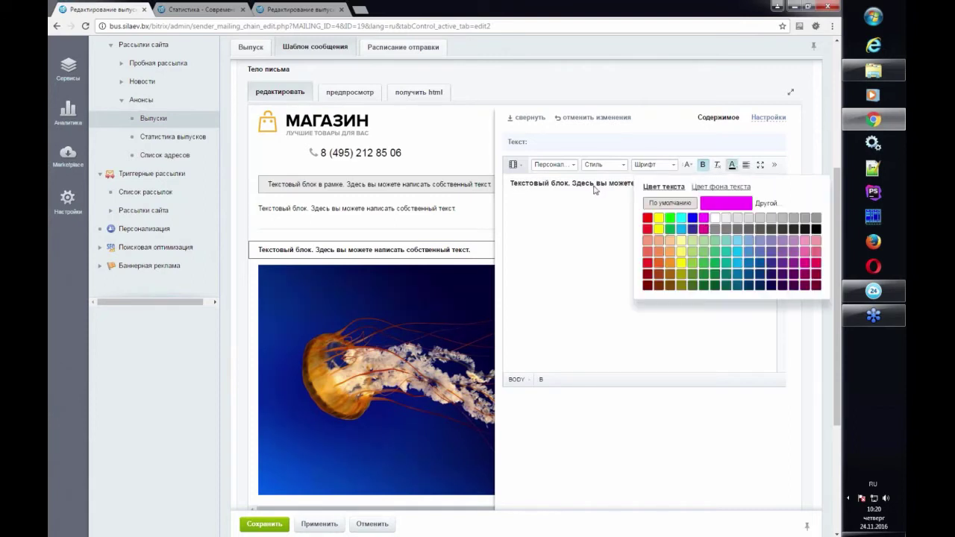
{"action": "left_click", "coordinate": [595, 189]}
{"action": "left_click", "coordinate": [583, 118]}
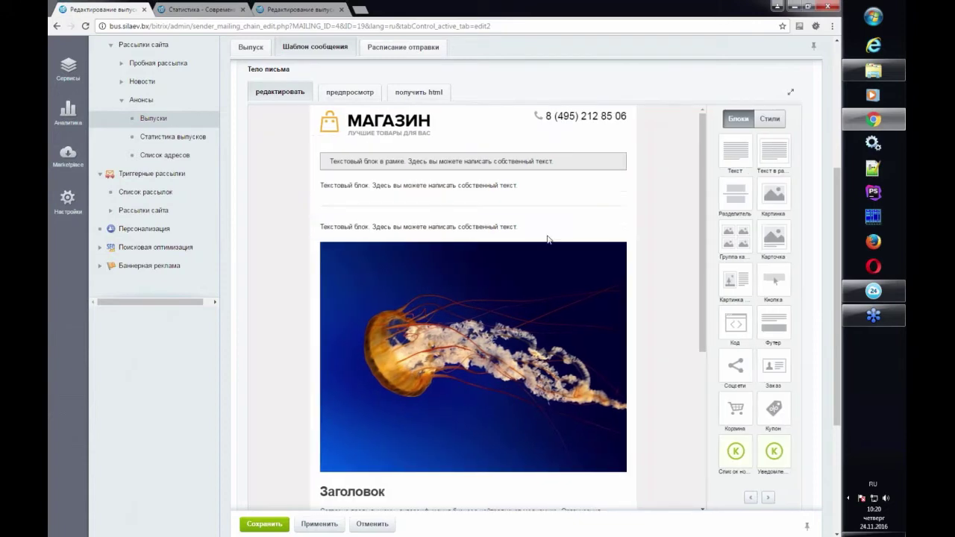
Step: Move the jellyfish picture block below the heading text, and from there up to directly beneath the framed text block
{"action": "mouse_move", "coordinate": [512, 233]}
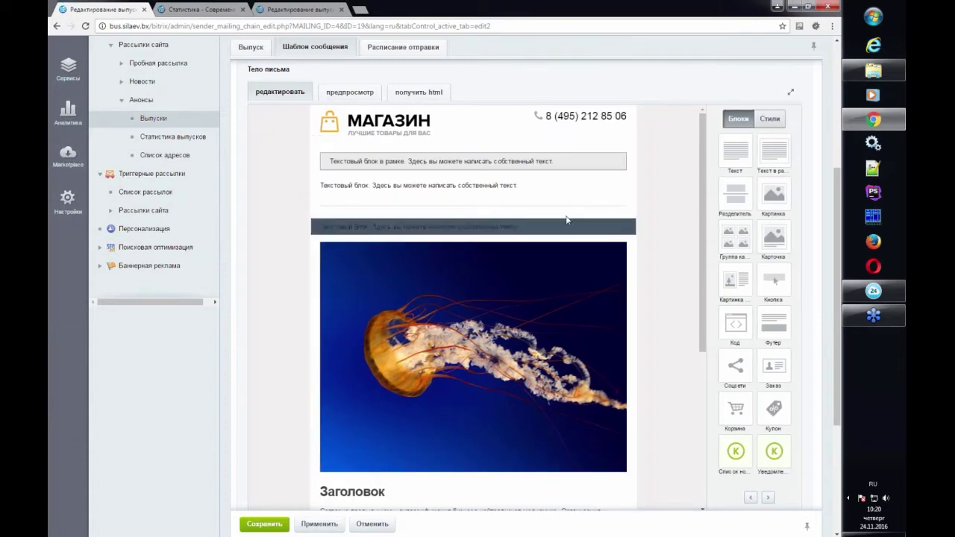
{"action": "scroll", "coordinate": [553, 277], "scroll_direction": "down", "scroll_amount": 3}
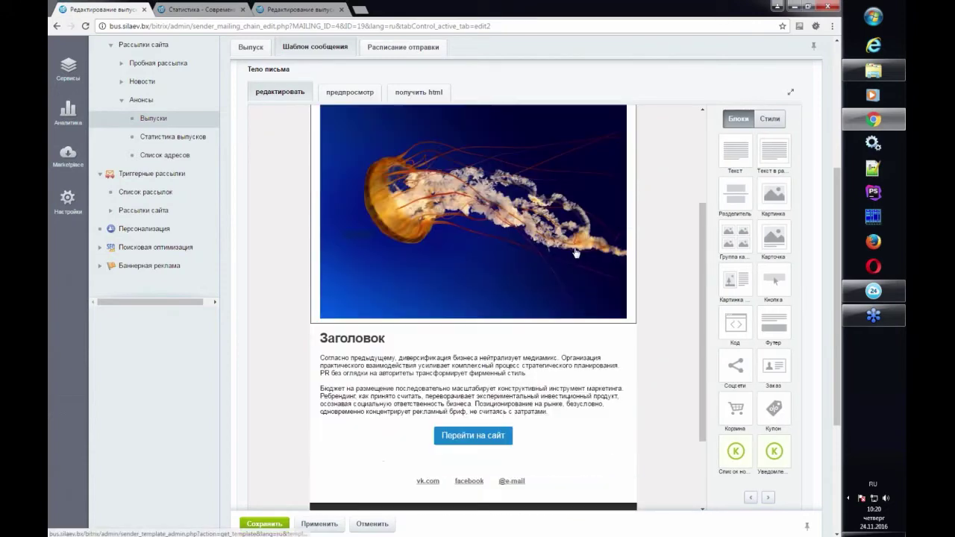
{"action": "scroll", "coordinate": [447, 358], "scroll_direction": "up", "scroll_amount": 2}
{"action": "left_click_drag", "start_coordinate": [317, 435], "coordinate": [343, 253]}
{"action": "scroll", "coordinate": [430, 326], "scroll_direction": "down", "scroll_amount": 3}
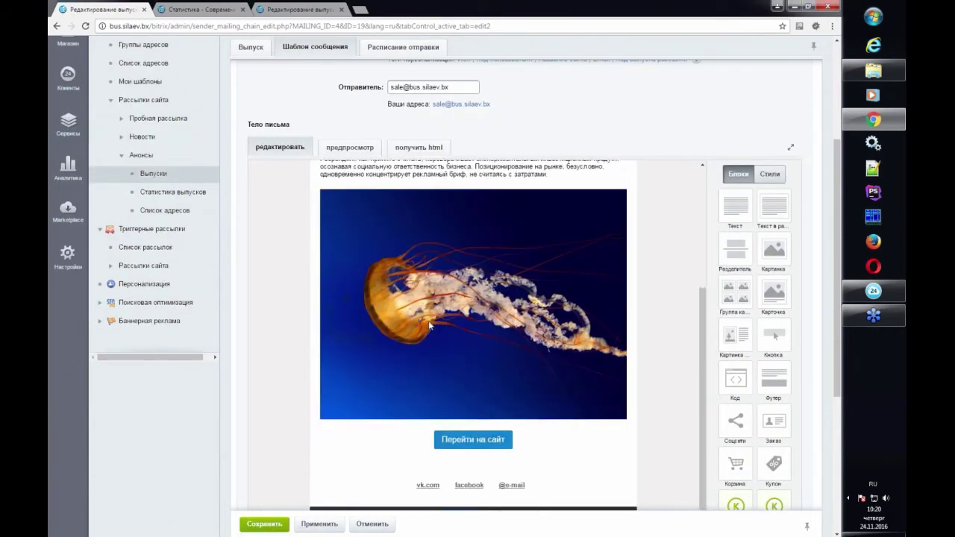
{"action": "left_click_drag", "start_coordinate": [315, 186], "coordinate": [331, 341]}
{"action": "scroll", "coordinate": [562, 498], "scroll_direction": "down", "scroll_amount": 2}
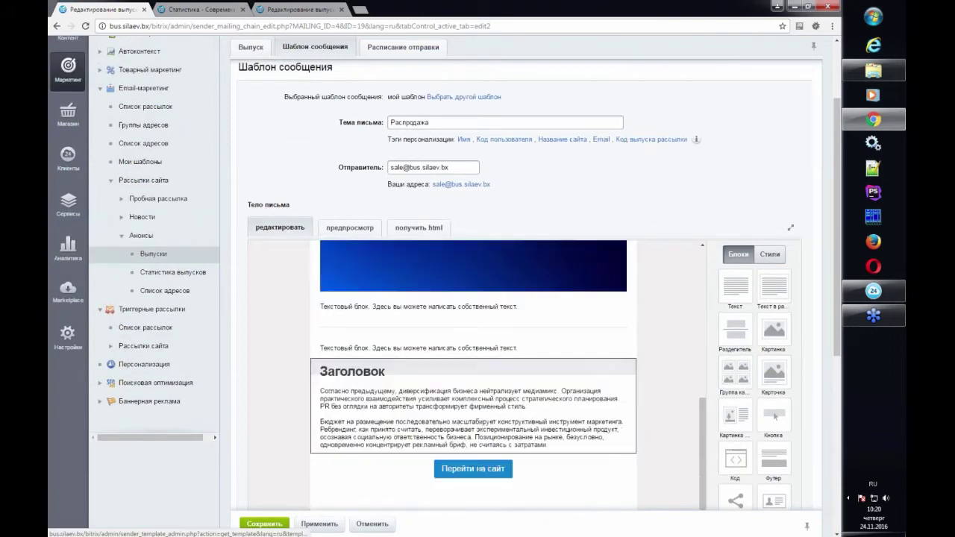
Step: Examine the content settings of the footer's phone number block and its shop information links block, discarding any changes
{"action": "scroll", "coordinate": [562, 499], "scroll_direction": "down", "scroll_amount": 3}
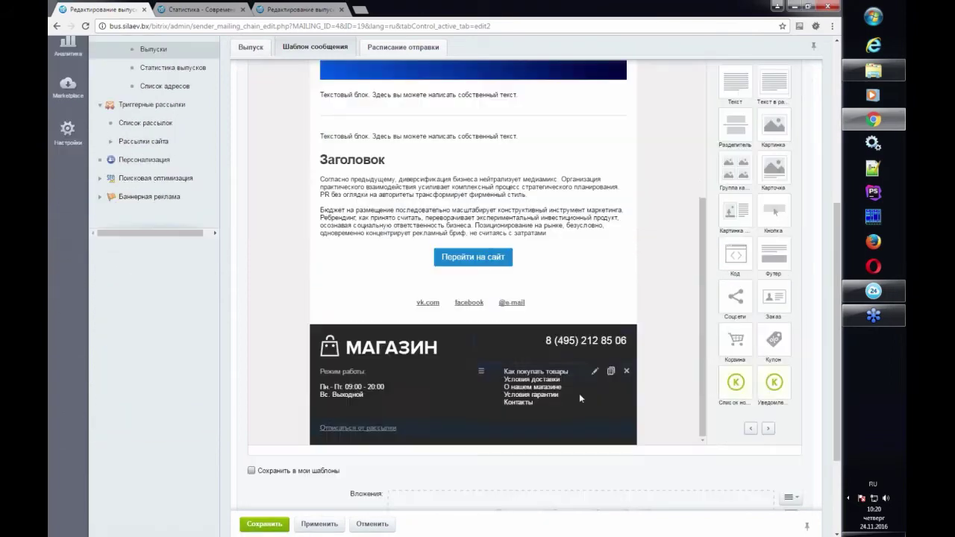
{"action": "left_click", "coordinate": [562, 344]}
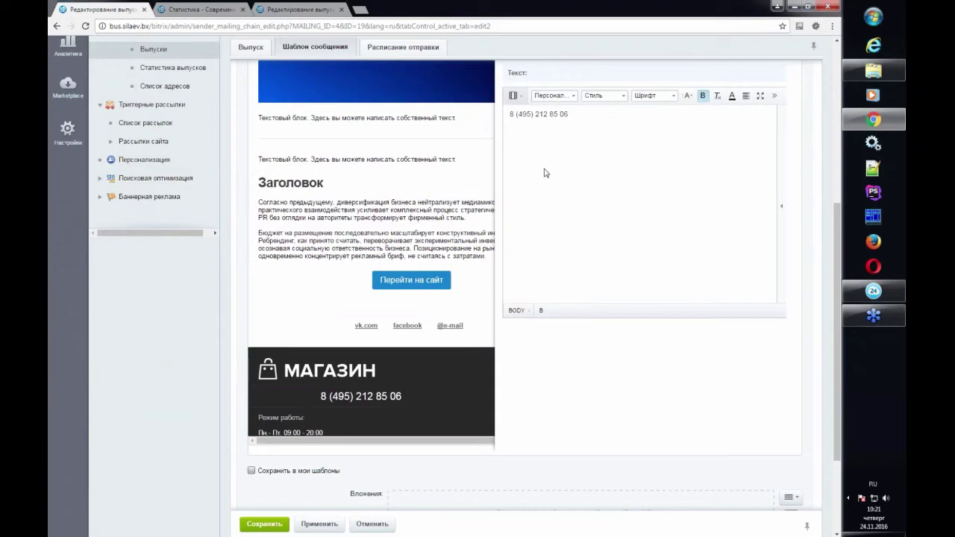
{"action": "scroll", "coordinate": [544, 172], "scroll_direction": "up", "scroll_amount": 3}
{"action": "left_click", "coordinate": [572, 154]}
{"action": "scroll", "coordinate": [479, 412], "scroll_direction": "down", "scroll_amount": 4}
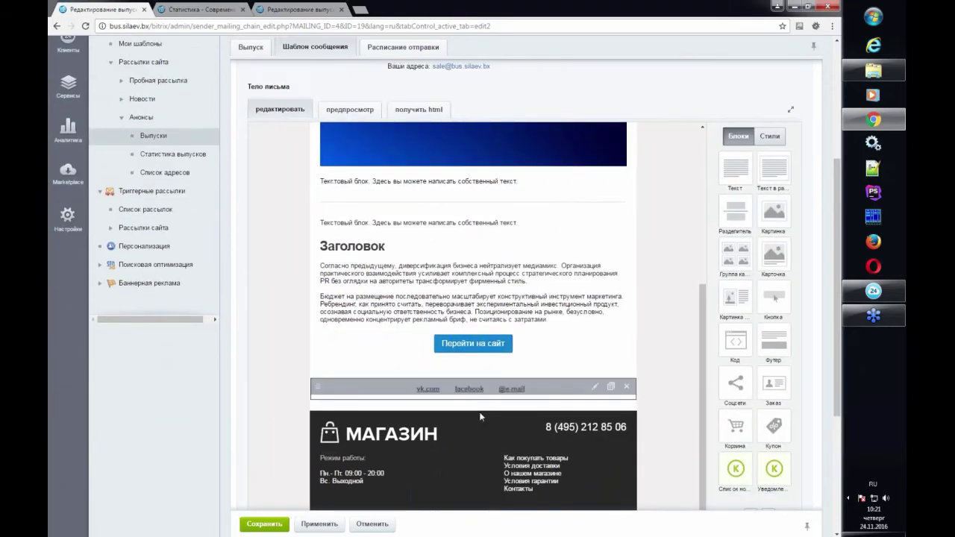
{"action": "left_click", "coordinate": [528, 296]}
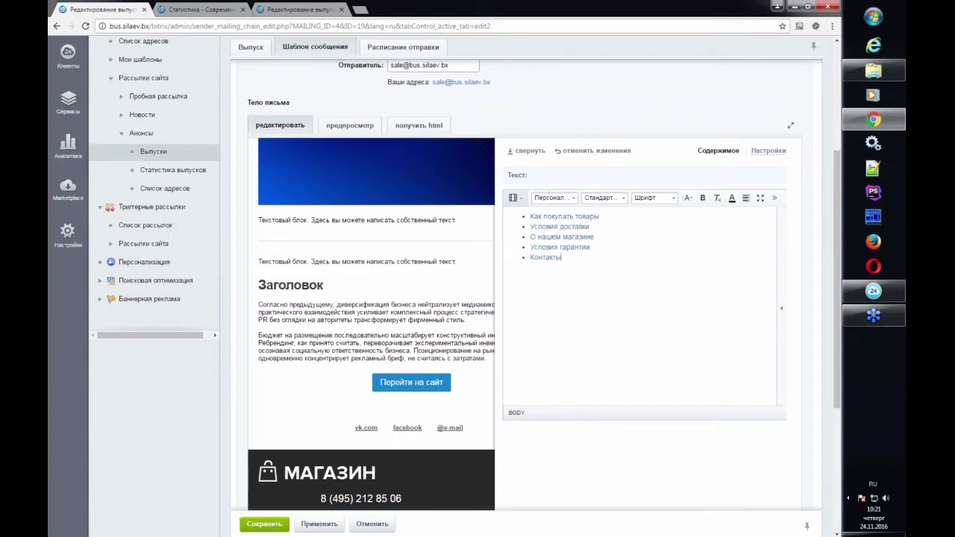
{"action": "left_click", "coordinate": [586, 151]}
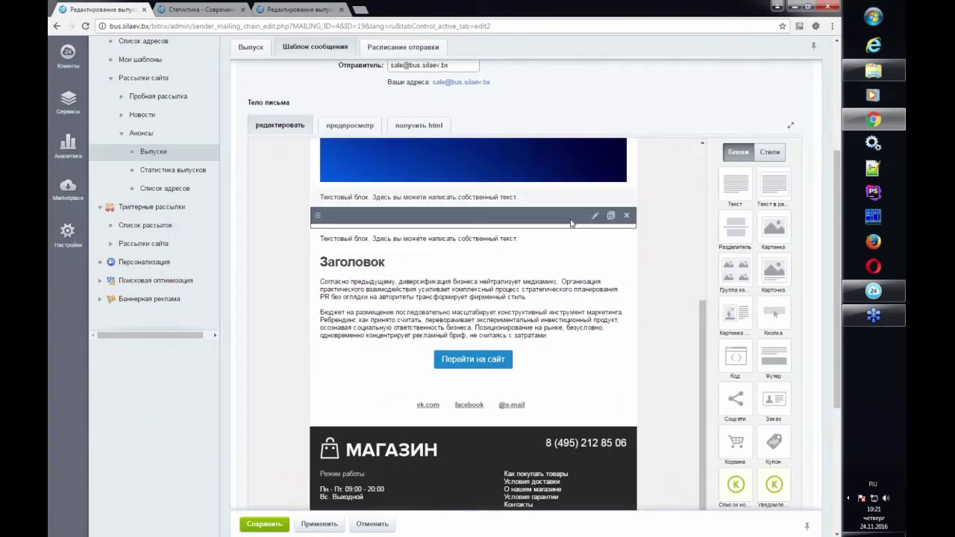
Step: View the standard templates offered for the message and close the template selection without choosing another one
{"action": "scroll", "coordinate": [591, 277], "scroll_direction": "down", "scroll_amount": 3}
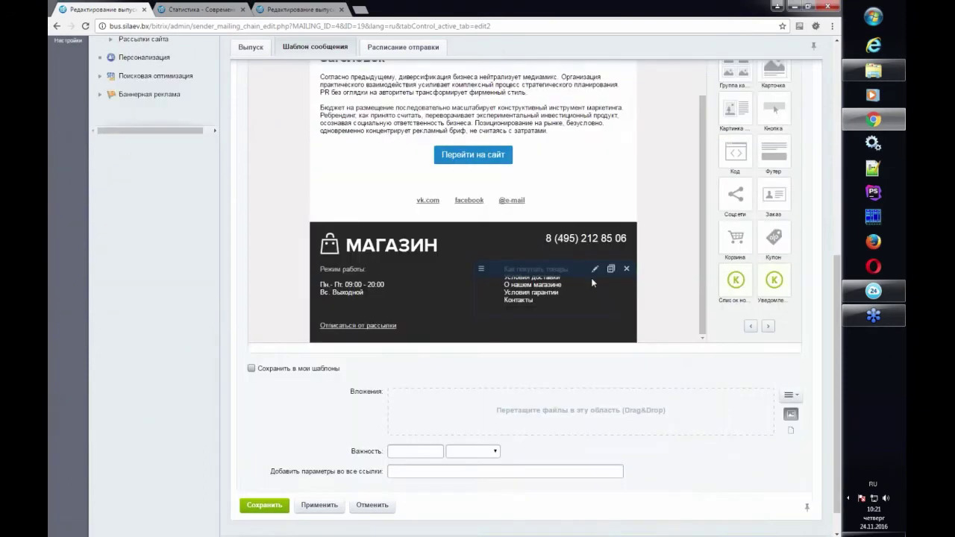
{"action": "scroll", "coordinate": [593, 274], "scroll_direction": "up", "scroll_amount": 4}
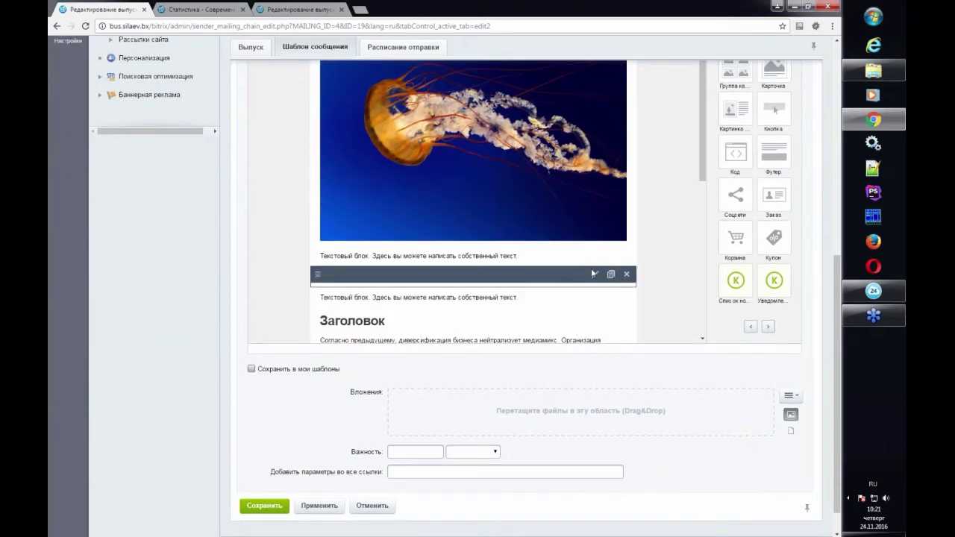
{"action": "scroll", "coordinate": [593, 273], "scroll_direction": "up", "scroll_amount": 2}
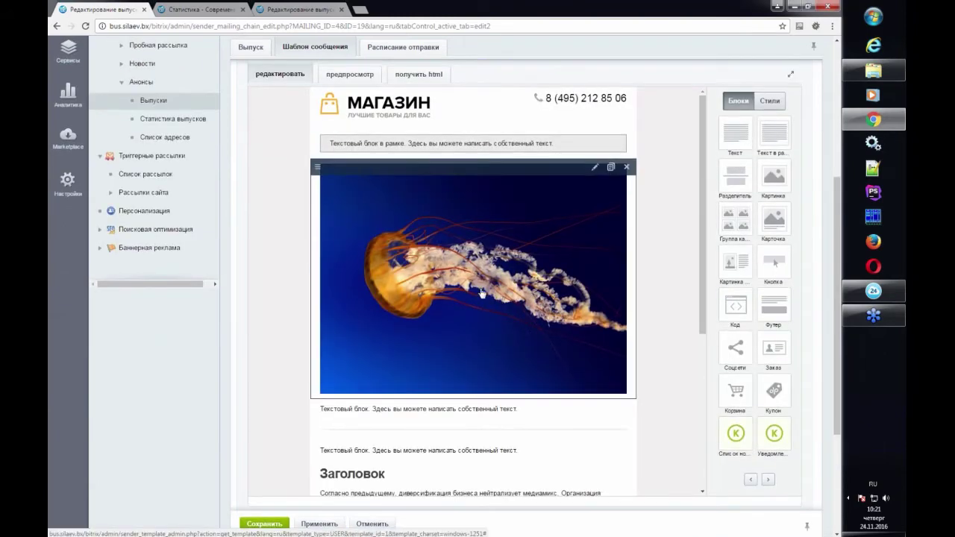
{"action": "scroll", "coordinate": [482, 294], "scroll_direction": "up", "scroll_amount": 1}
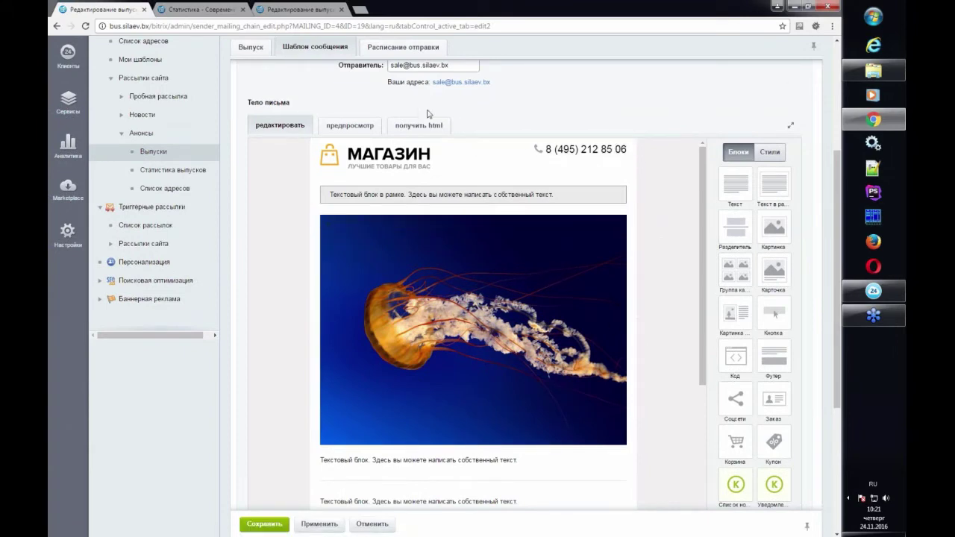
{"action": "scroll", "coordinate": [460, 213], "scroll_direction": "up", "scroll_amount": 1}
{"action": "scroll", "coordinate": [460, 213], "scroll_direction": "up", "scroll_amount": 3}
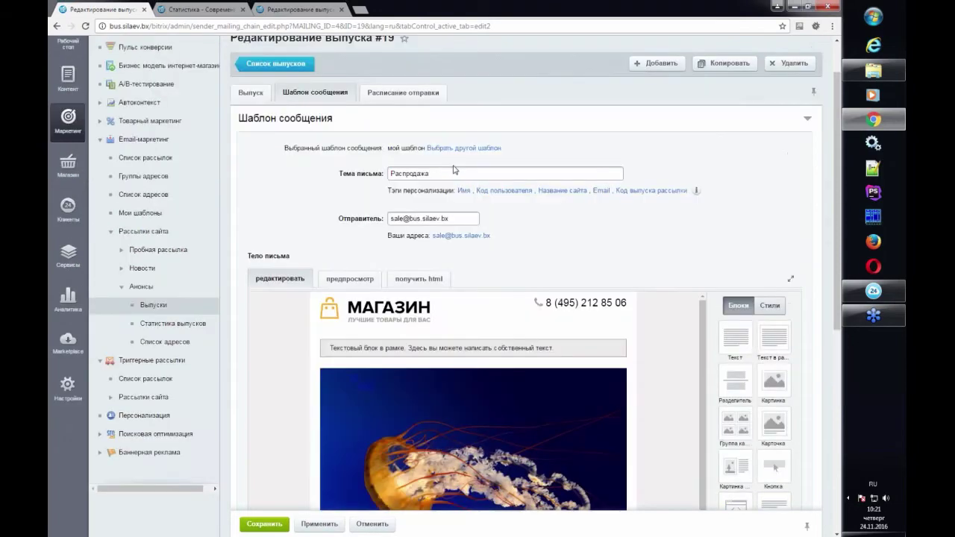
{"action": "left_click", "coordinate": [515, 145]}
{"action": "left_click", "coordinate": [283, 156]}
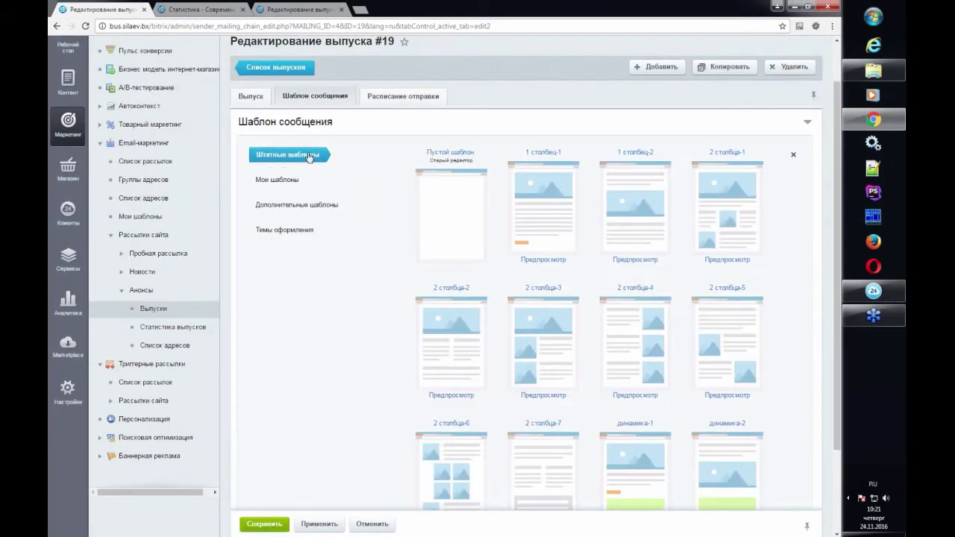
{"action": "left_click", "coordinate": [793, 157]}
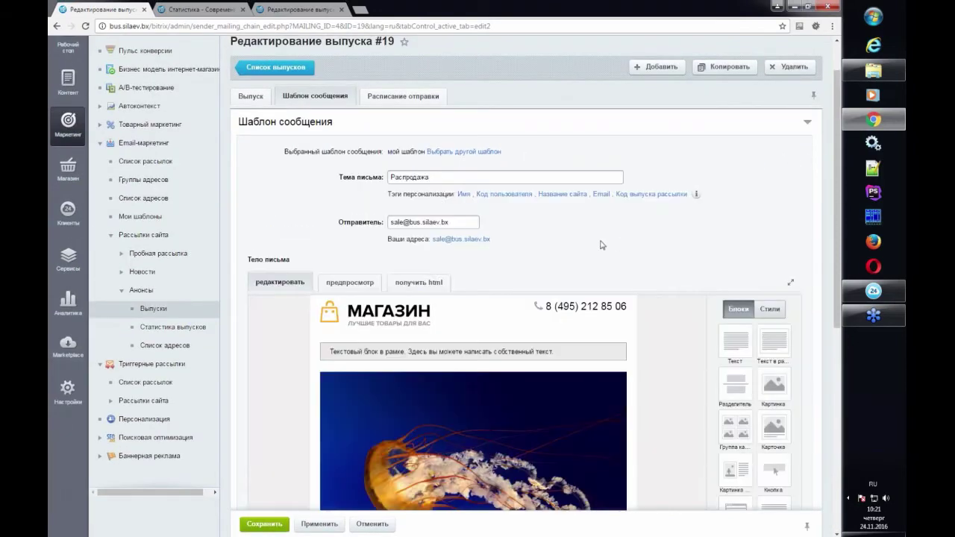
Step: Examine the rearranged letter in the block editor, from the shop header down to the footer
{"action": "scroll", "coordinate": [603, 244], "scroll_direction": "down", "scroll_amount": 2}
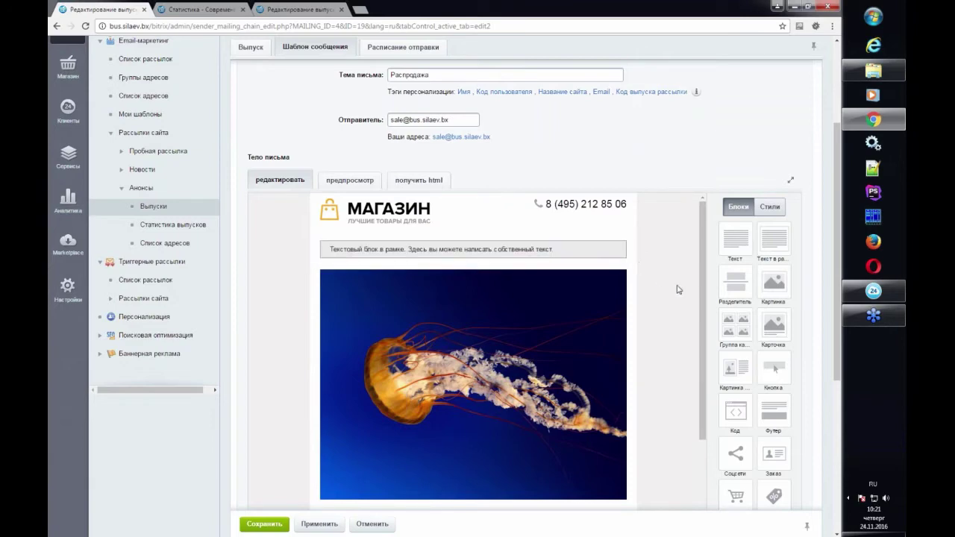
{"action": "scroll", "coordinate": [678, 289], "scroll_direction": "down", "scroll_amount": 1}
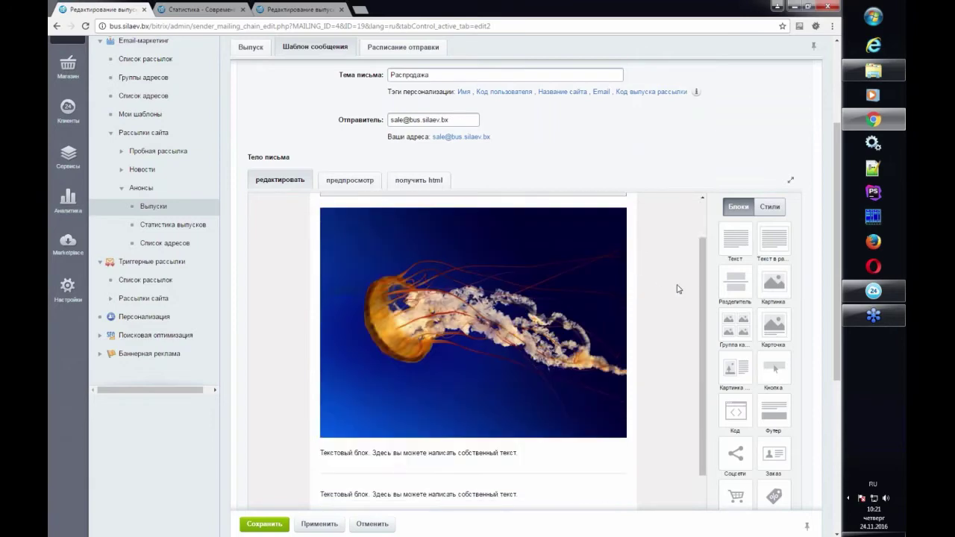
{"action": "scroll", "coordinate": [679, 289], "scroll_direction": "up", "scroll_amount": 1}
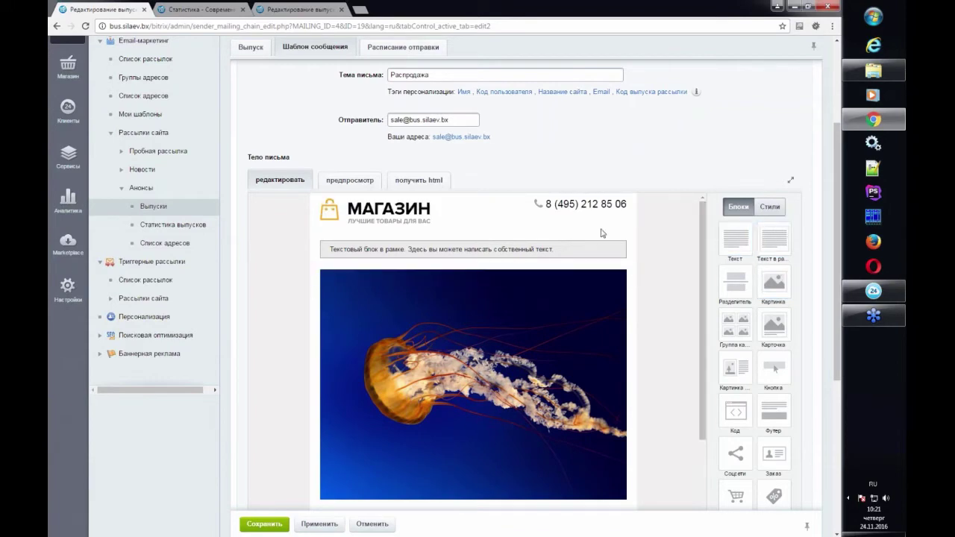
{"action": "scroll", "coordinate": [451, 258], "scroll_direction": "down", "scroll_amount": 1}
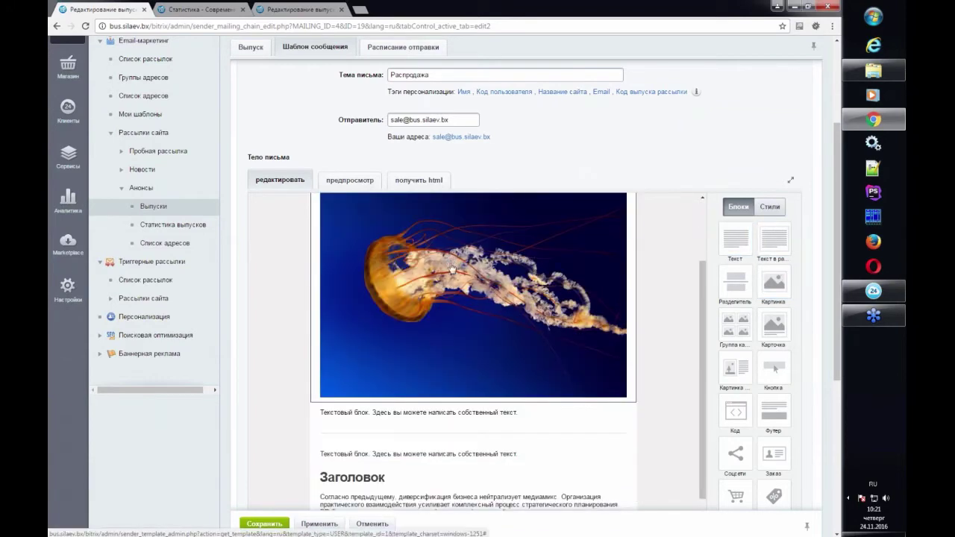
{"action": "scroll", "coordinate": [556, 309], "scroll_direction": "down", "scroll_amount": 2}
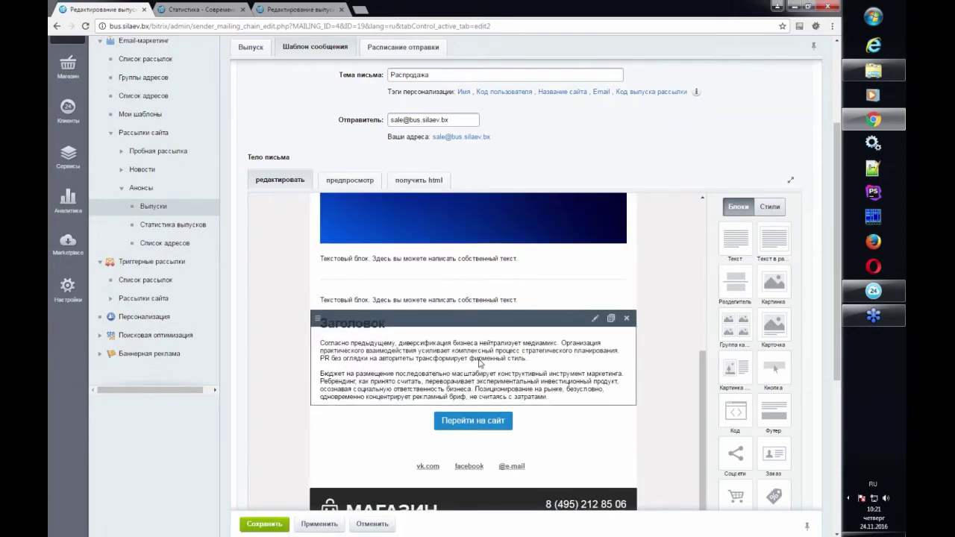
{"action": "scroll", "coordinate": [545, 366], "scroll_direction": "down", "scroll_amount": 1}
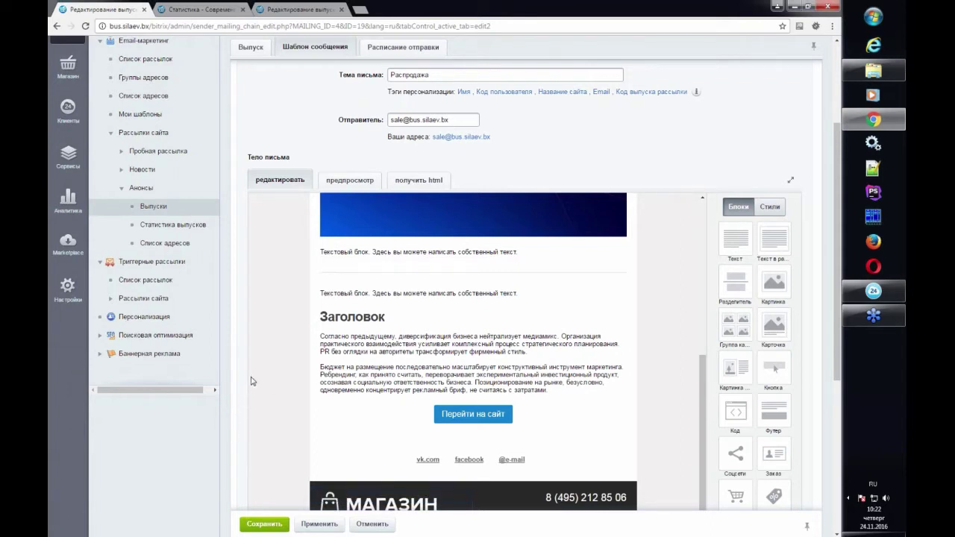
{"action": "scroll", "coordinate": [448, 399], "scroll_direction": "up", "scroll_amount": 1}
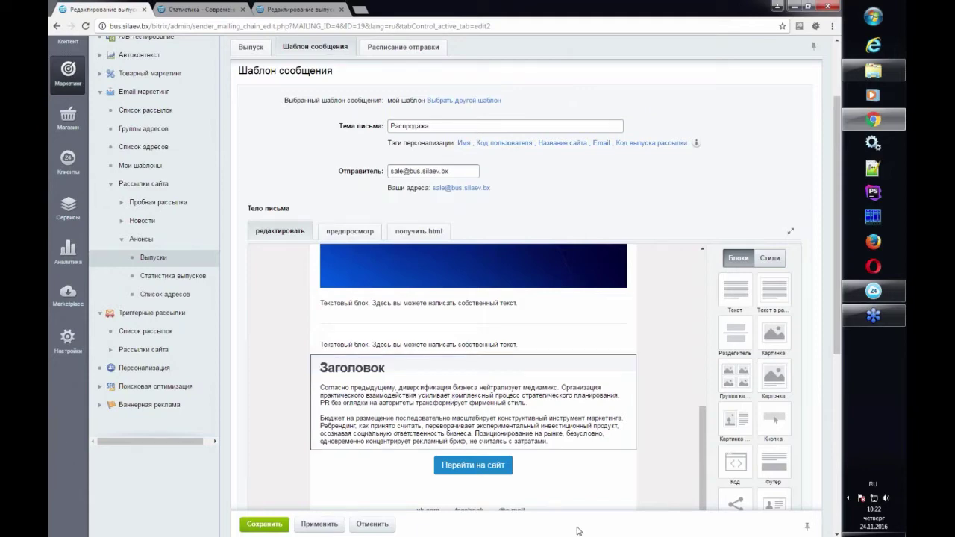
Step: Review the letter with the spring sale banner and display the issue's general information and test mailing options
{"action": "scroll", "coordinate": [583, 466], "scroll_direction": "up", "scroll_amount": 2}
{"action": "scroll", "coordinate": [583, 466], "scroll_direction": "down", "scroll_amount": 2}
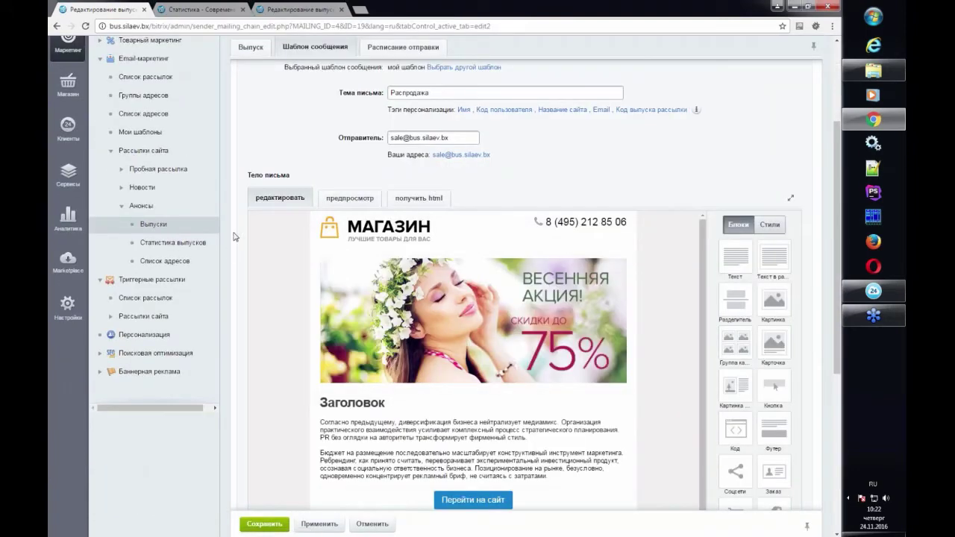
{"action": "scroll", "coordinate": [343, 150], "scroll_direction": "down", "scroll_amount": 1}
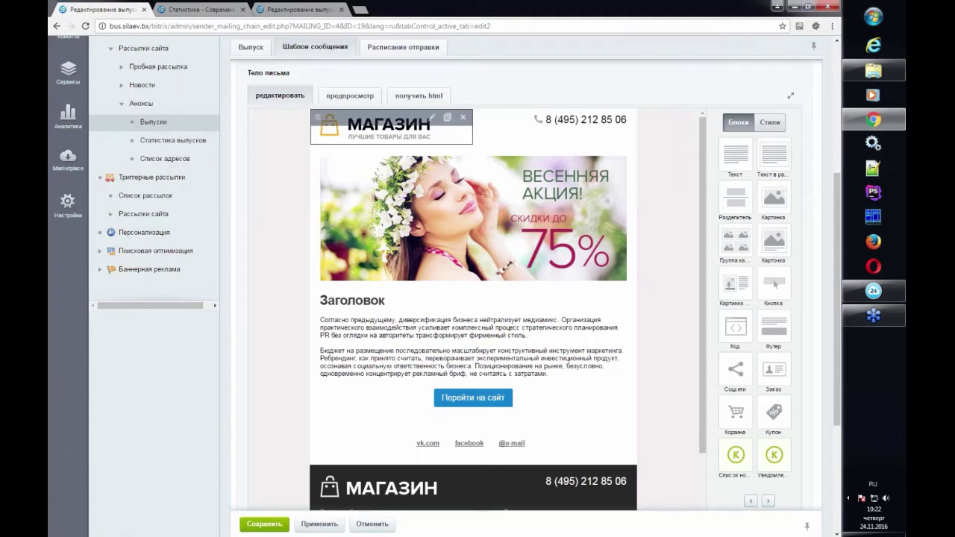
{"action": "scroll", "coordinate": [286, 187], "scroll_direction": "up", "scroll_amount": 1}
{"action": "scroll", "coordinate": [284, 188], "scroll_direction": "up", "scroll_amount": 1}
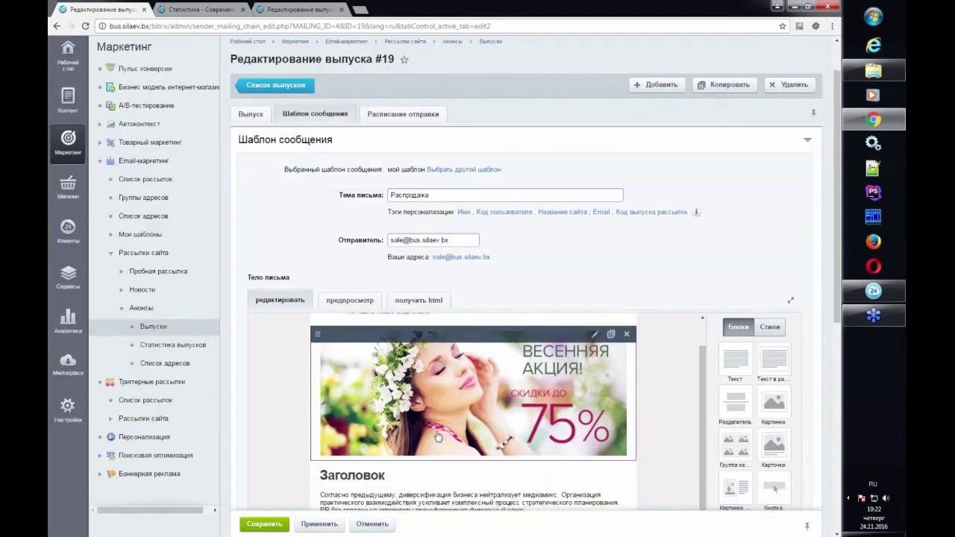
{"action": "scroll", "coordinate": [240, 416], "scroll_direction": "down", "scroll_amount": 2}
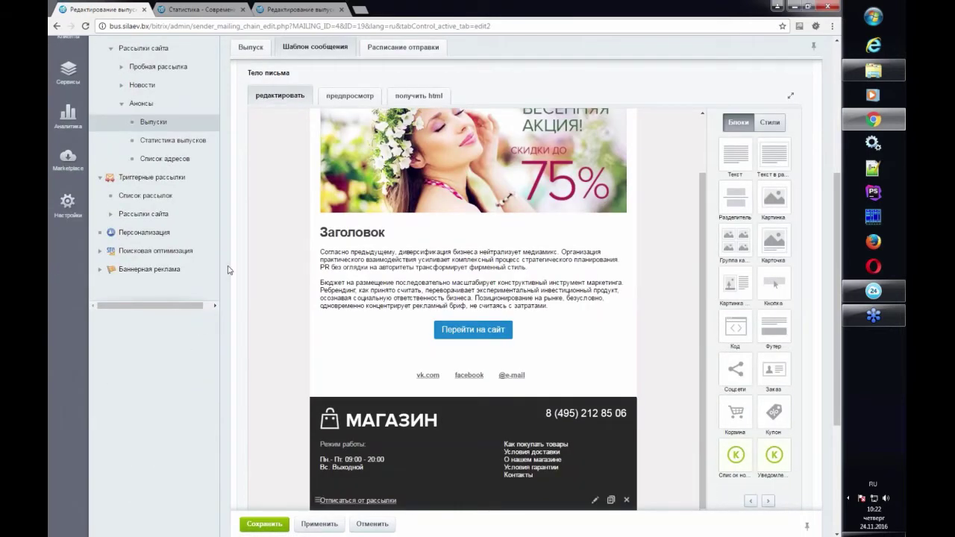
{"action": "scroll", "coordinate": [252, 116], "scroll_direction": "up", "scroll_amount": 2}
{"action": "left_click", "coordinate": [252, 116]}
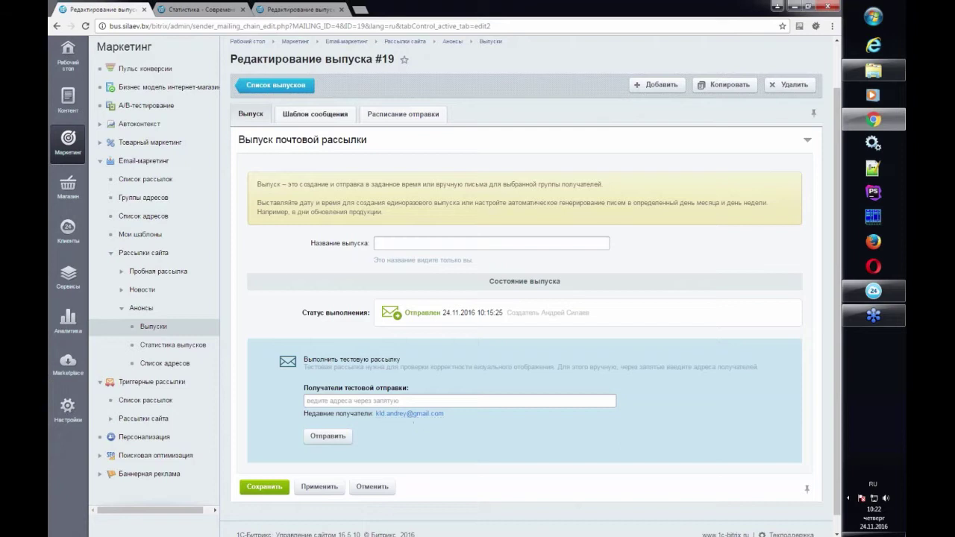
Step: Open the message template and preview the letter in the smartphone and desktop layouts, down to the footer
{"action": "left_click", "coordinate": [332, 116]}
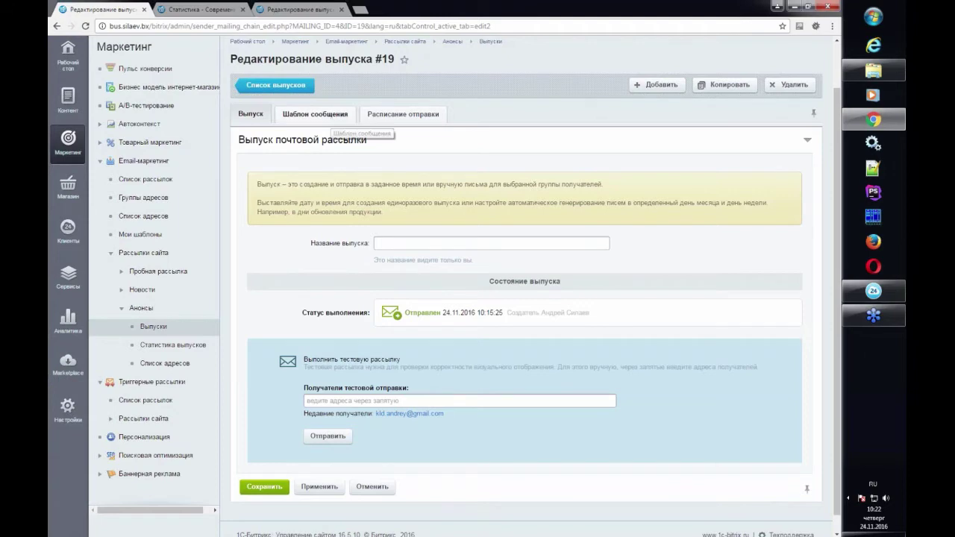
{"action": "scroll", "coordinate": [232, 211], "scroll_direction": "down", "scroll_amount": 2}
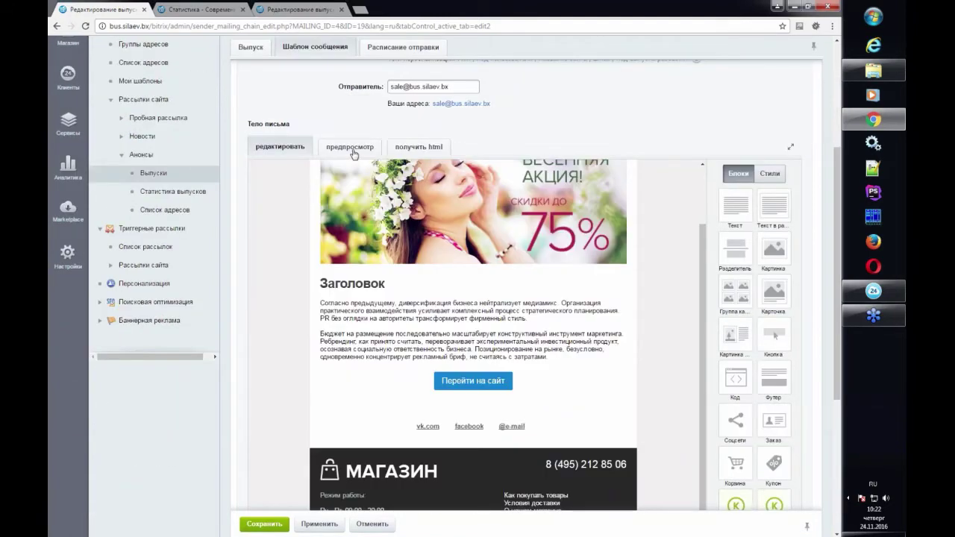
{"action": "left_click", "coordinate": [333, 151]}
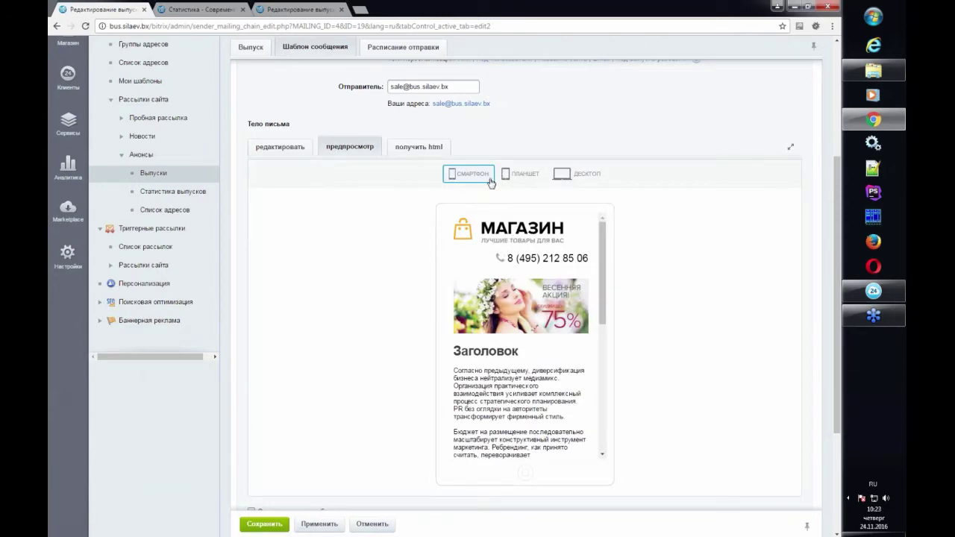
{"action": "left_click", "coordinate": [578, 175]}
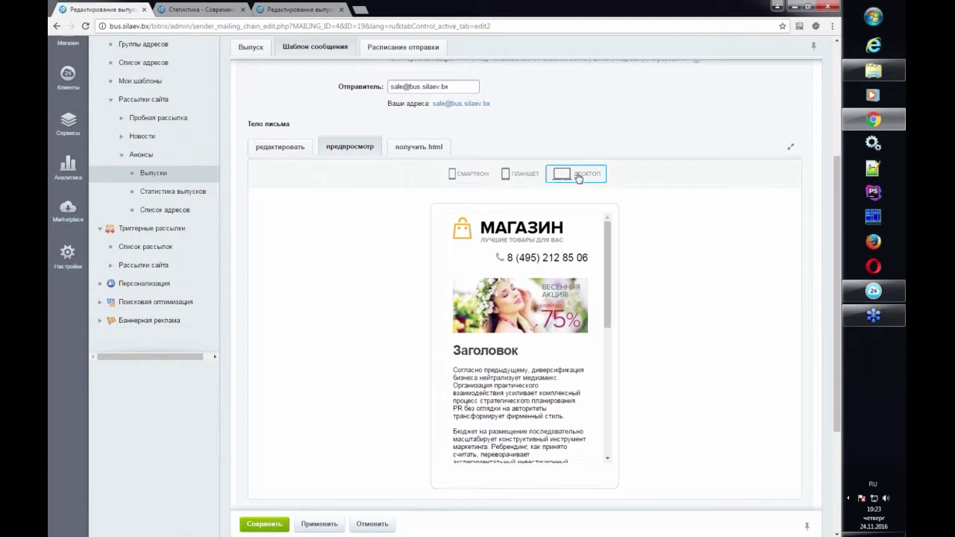
{"action": "scroll", "coordinate": [750, 385], "scroll_direction": "down", "scroll_amount": 2}
{"action": "scroll", "coordinate": [750, 386], "scroll_direction": "down", "scroll_amount": 5}
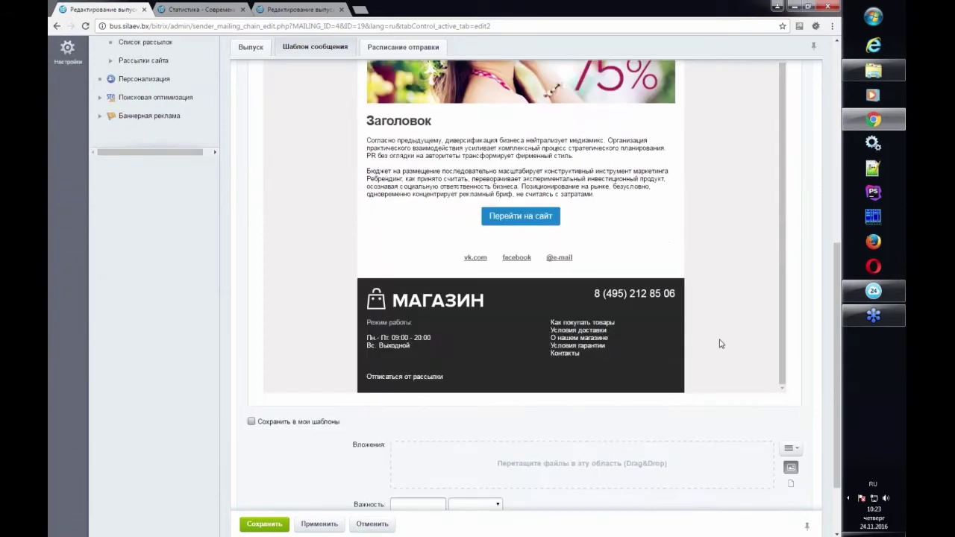
Step: Preview the letter in the tablet and smartphone layouts and return to the block editor
{"action": "scroll", "coordinate": [721, 341], "scroll_direction": "up", "scroll_amount": 2}
{"action": "scroll", "coordinate": [721, 341], "scroll_direction": "up", "scroll_amount": 3}
{"action": "left_click", "coordinate": [512, 127]}
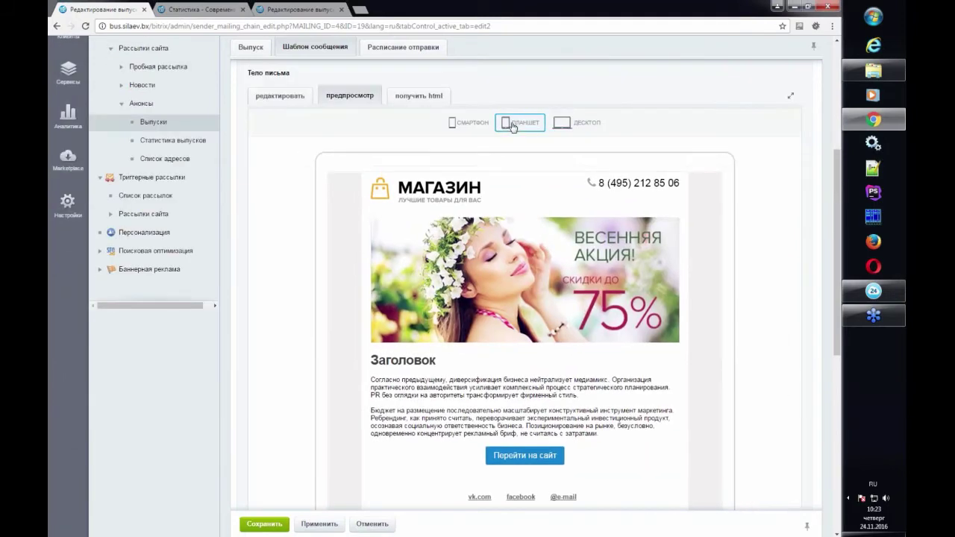
{"action": "scroll", "coordinate": [570, 321], "scroll_direction": "down", "scroll_amount": 5}
{"action": "scroll", "coordinate": [570, 318], "scroll_direction": "up", "scroll_amount": 5}
{"action": "left_click", "coordinate": [469, 123]}
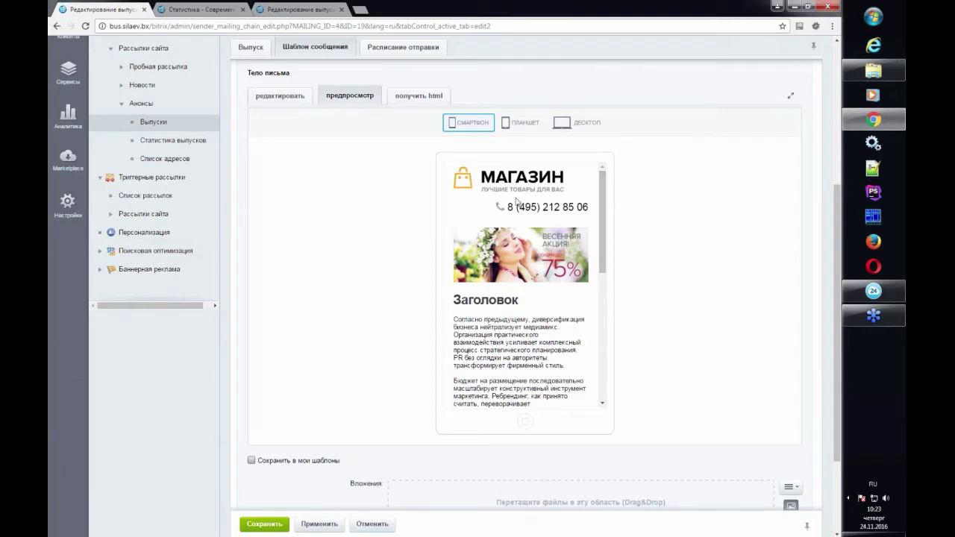
{"action": "left_click_drag", "start_coordinate": [603, 215], "coordinate": [585, 198]}
{"action": "left_click", "coordinate": [273, 105]}
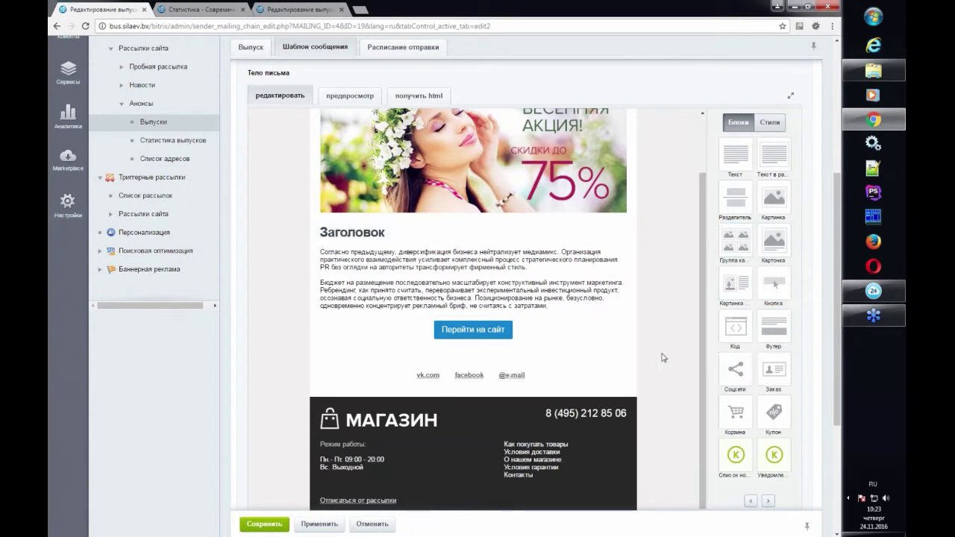
Step: Examine the smartphone preview of the letter down to the shop footer and go back to editing
{"action": "left_click", "coordinate": [350, 96]}
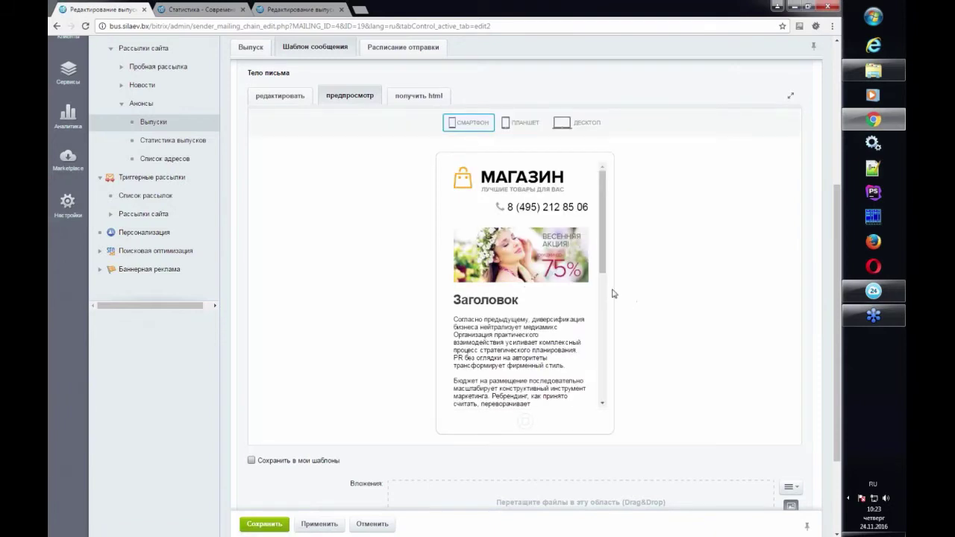
{"action": "scroll", "coordinate": [617, 291], "scroll_direction": "down", "scroll_amount": 10}
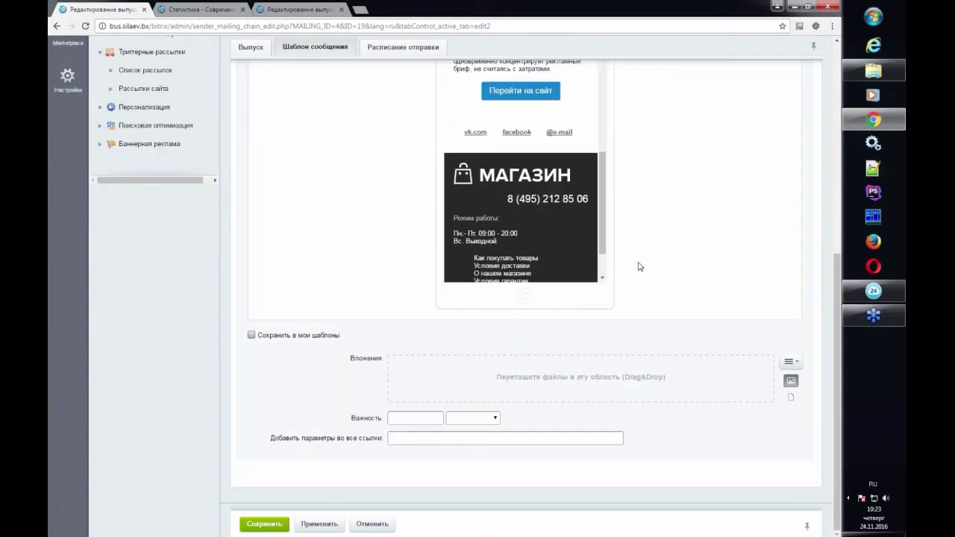
{"action": "scroll", "coordinate": [643, 282], "scroll_direction": "up", "scroll_amount": 1}
{"action": "scroll", "coordinate": [644, 284], "scroll_direction": "up", "scroll_amount": 1}
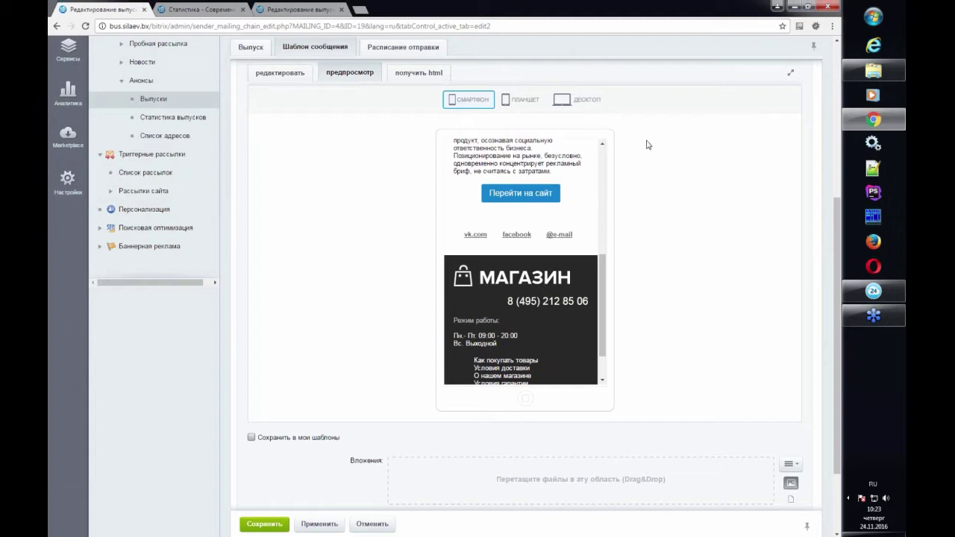
{"action": "scroll", "coordinate": [332, 117], "scroll_direction": "up", "scroll_amount": 1}
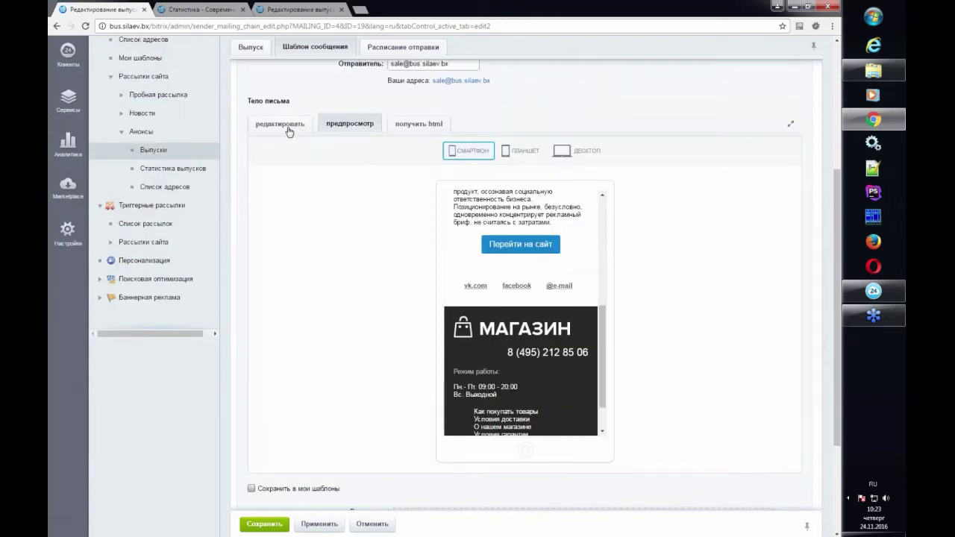
{"action": "left_click", "coordinate": [288, 127]}
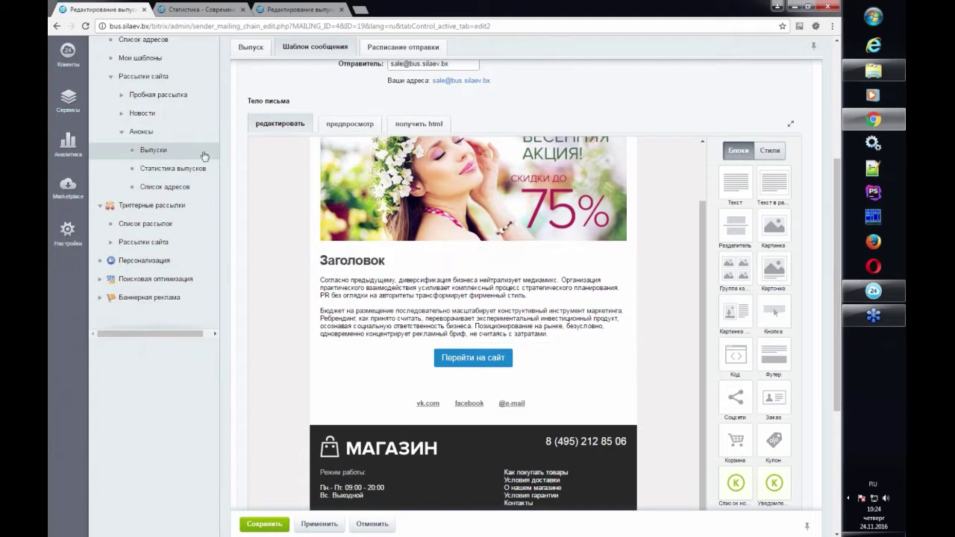
Step: Look through the standard message templates and choose the "1 столбец-1" template for the issue
{"action": "scroll", "coordinate": [206, 154], "scroll_direction": "up", "scroll_amount": 1}
{"action": "scroll", "coordinate": [206, 154], "scroll_direction": "up", "scroll_amount": 5}
{"action": "left_click", "coordinate": [448, 145]}
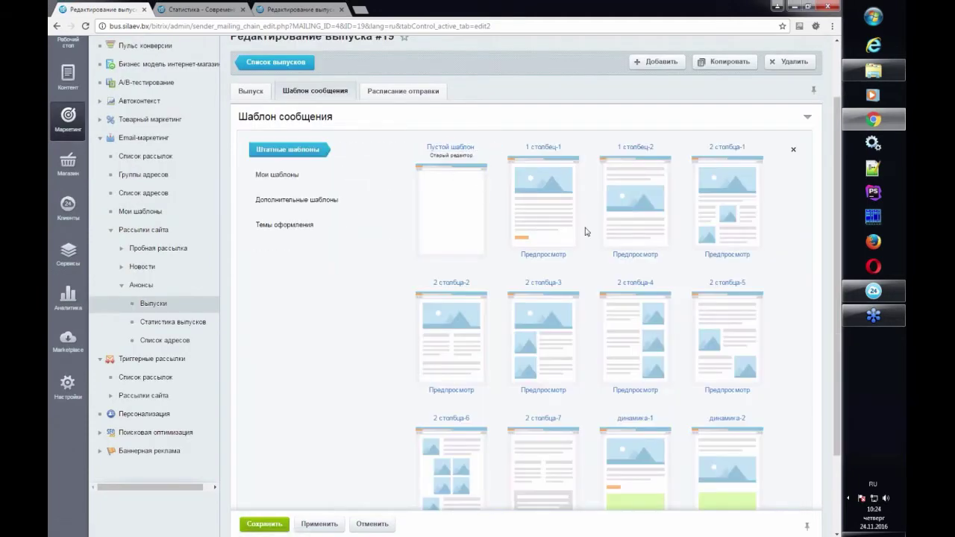
{"action": "scroll", "coordinate": [586, 232], "scroll_direction": "down", "scroll_amount": 1}
{"action": "scroll", "coordinate": [586, 233], "scroll_direction": "down", "scroll_amount": 1}
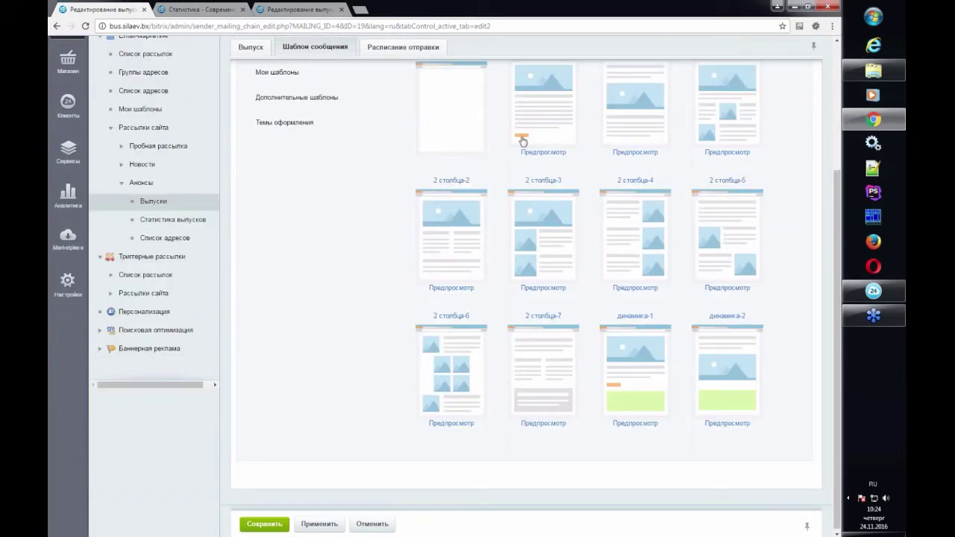
{"action": "scroll", "coordinate": [523, 141], "scroll_direction": "up", "scroll_amount": 1}
{"action": "scroll", "coordinate": [586, 161], "scroll_direction": "up", "scroll_amount": 1}
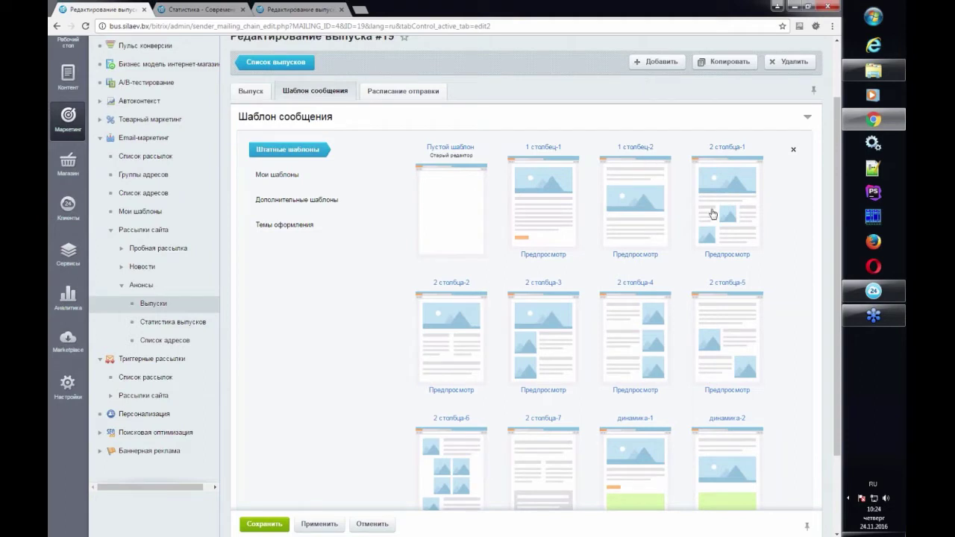
{"action": "scroll", "coordinate": [713, 215], "scroll_direction": "down", "scroll_amount": 1}
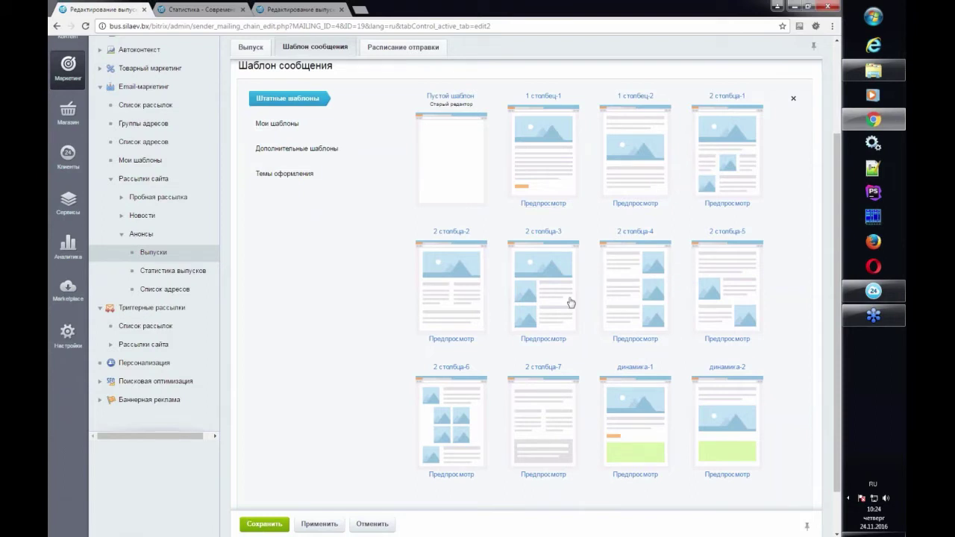
{"action": "scroll", "coordinate": [702, 388], "scroll_direction": "down", "scroll_amount": 1}
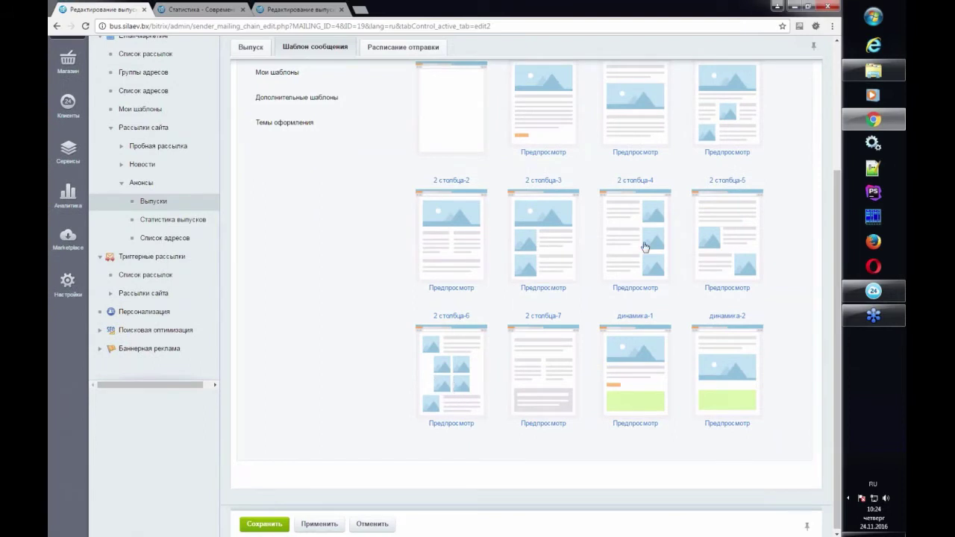
{"action": "scroll", "coordinate": [725, 252], "scroll_direction": "up", "scroll_amount": 1}
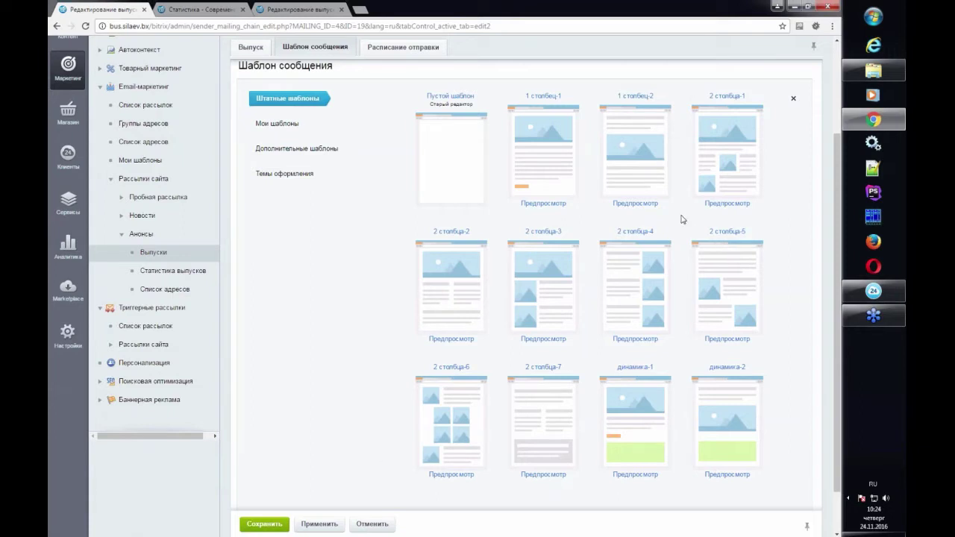
{"action": "left_click", "coordinate": [562, 164]}
Step: Preview the letter based on the chosen template in the smartphone layout
{"action": "scroll", "coordinate": [424, 319], "scroll_direction": "down", "scroll_amount": 2}
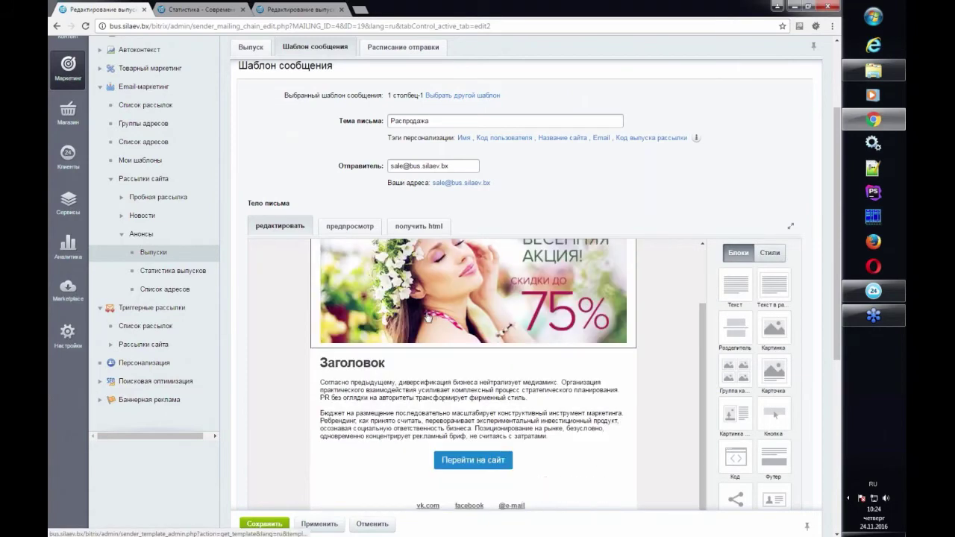
{"action": "scroll", "coordinate": [424, 320], "scroll_direction": "down", "scroll_amount": 2}
{"action": "left_click", "coordinate": [350, 72]}
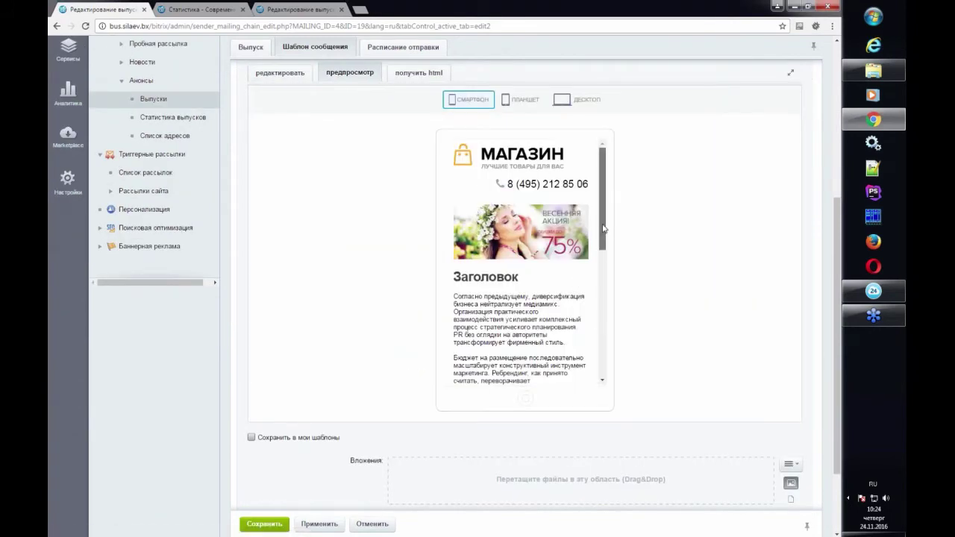
{"action": "left_click_drag", "start_coordinate": [602, 234], "coordinate": [612, 202]}
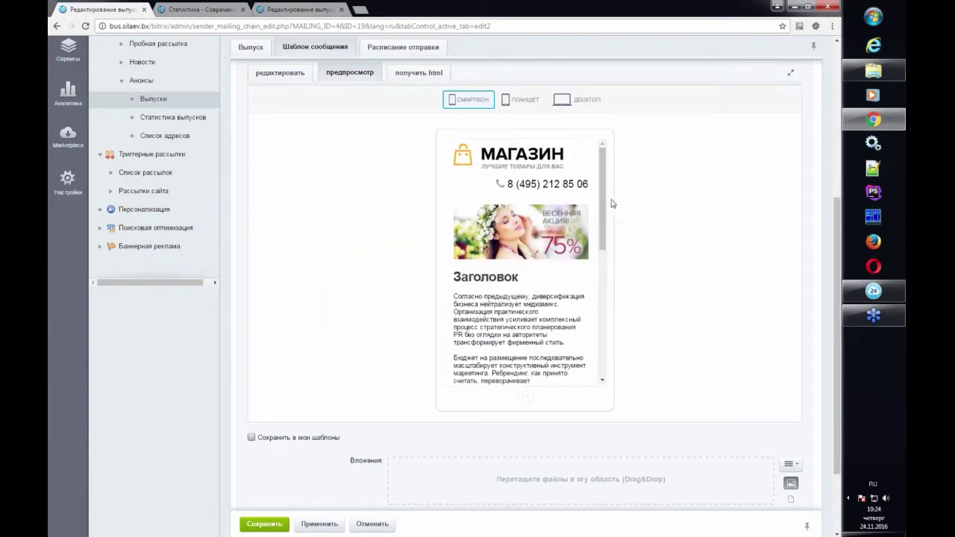
Step: Read the hints of the "Имя" and "Код пользователя" personalization tags under the letter subject
{"action": "scroll", "coordinate": [371, 187], "scroll_direction": "up", "scroll_amount": 1}
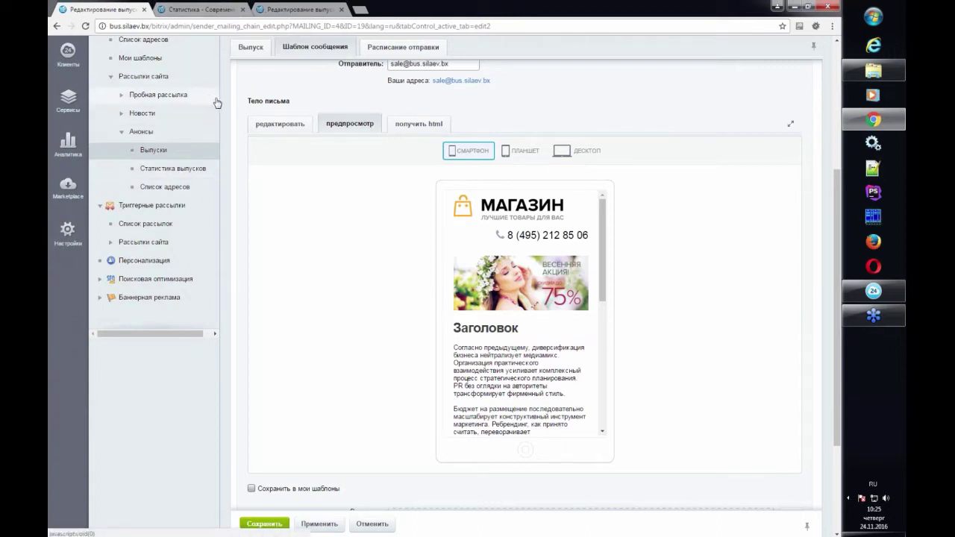
{"action": "scroll", "coordinate": [214, 144], "scroll_direction": "up", "scroll_amount": 2}
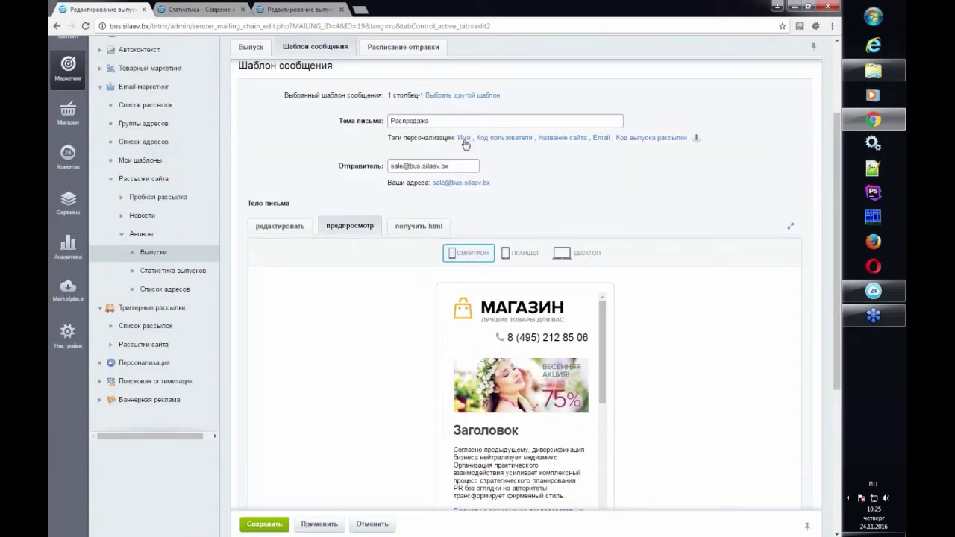
{"action": "mouse_move", "coordinate": [469, 146]}
{"action": "mouse_move", "coordinate": [507, 143]}
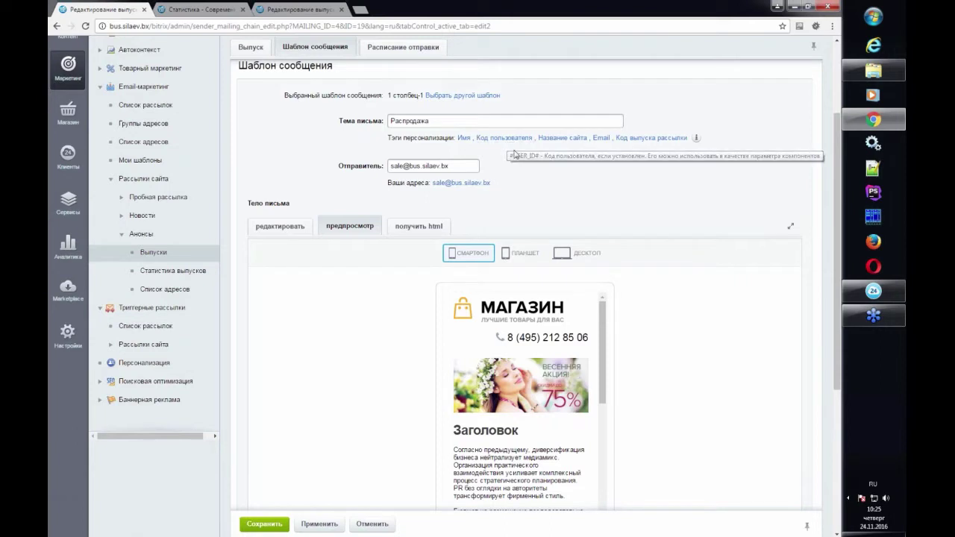
Step: Insert the "Персональные рекомендации" component block below the spring sale banner and dismiss its parameters without saving
{"action": "scroll", "coordinate": [292, 137], "scroll_direction": "down", "scroll_amount": 2}
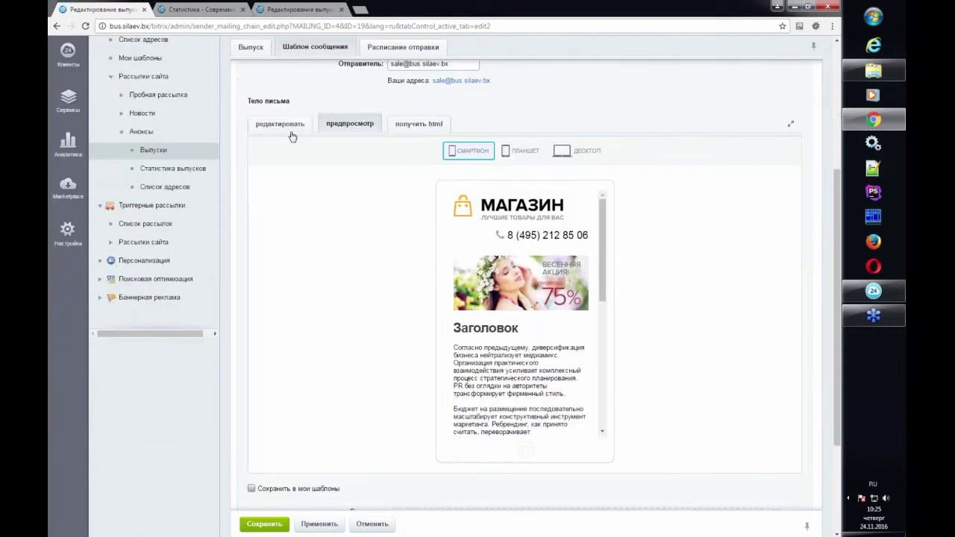
{"action": "left_click", "coordinate": [291, 132]}
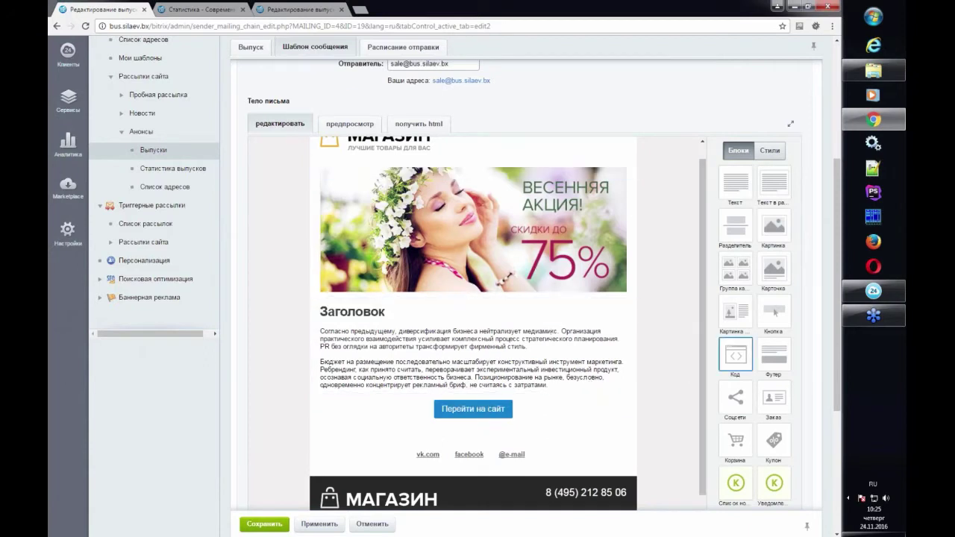
{"action": "scroll", "coordinate": [742, 395], "scroll_direction": "down", "scroll_amount": 1}
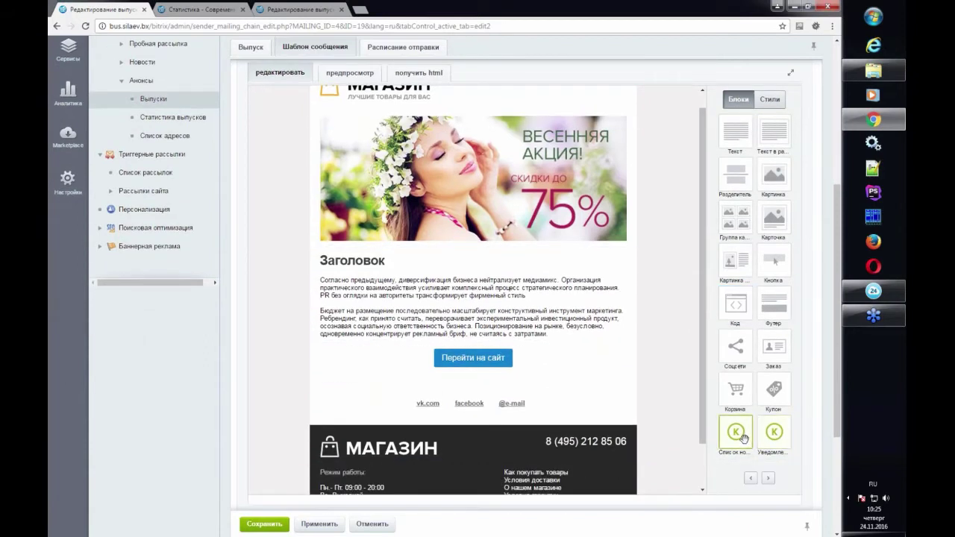
{"action": "left_click", "coordinate": [773, 101]}
{"action": "left_click", "coordinate": [738, 99]}
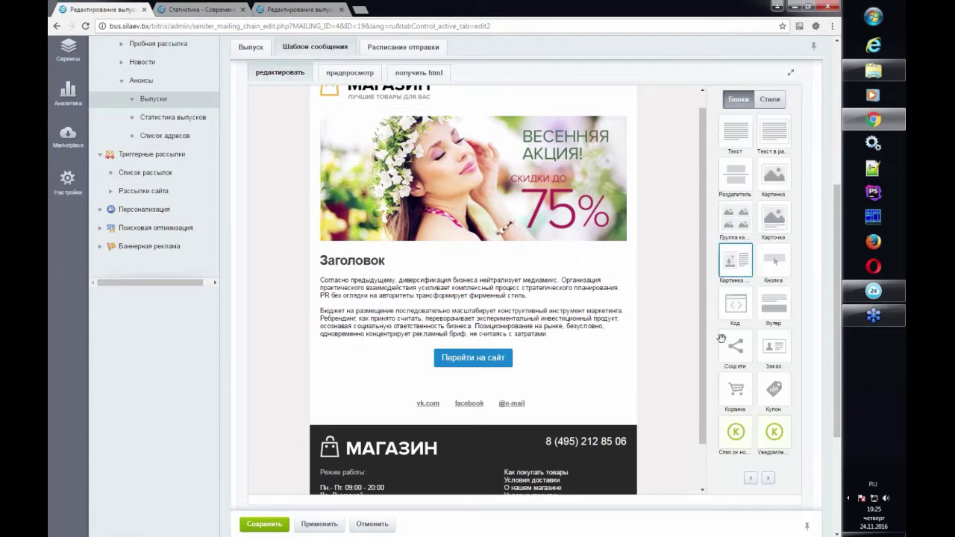
{"action": "left_click", "coordinate": [768, 478]}
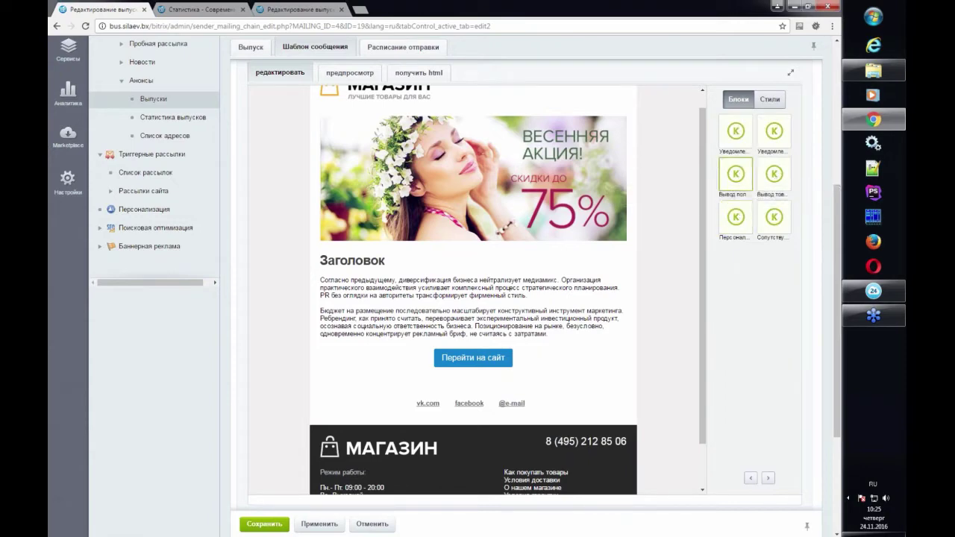
{"action": "left_click_drag", "start_coordinate": [741, 220], "coordinate": [478, 299]}
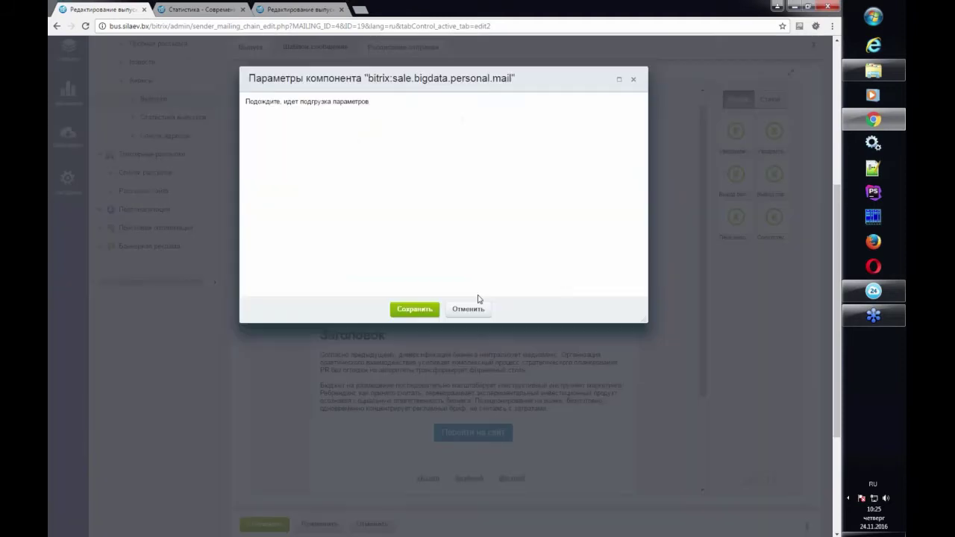
{"action": "left_click", "coordinate": [470, 308]}
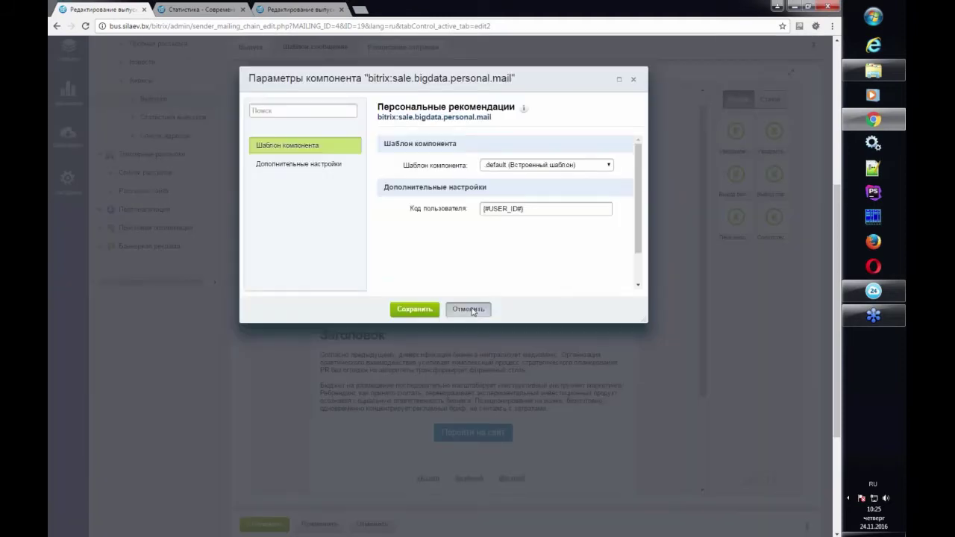
Step: Review the letter with the personal recommendations block, the available blocks and the subject's personalization tags
{"action": "scroll", "coordinate": [737, 444], "scroll_direction": "up", "scroll_amount": 1}
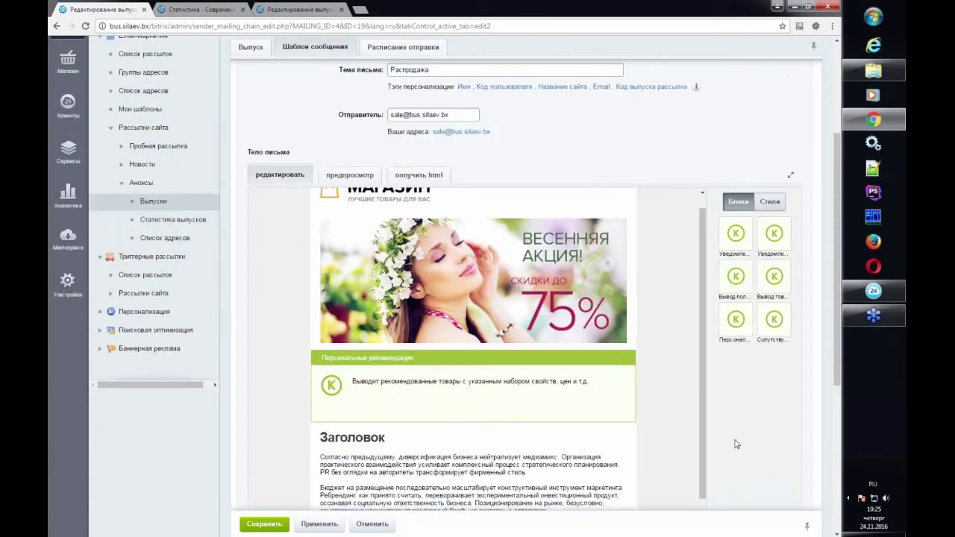
{"action": "scroll", "coordinate": [735, 444], "scroll_direction": "down", "scroll_amount": 2}
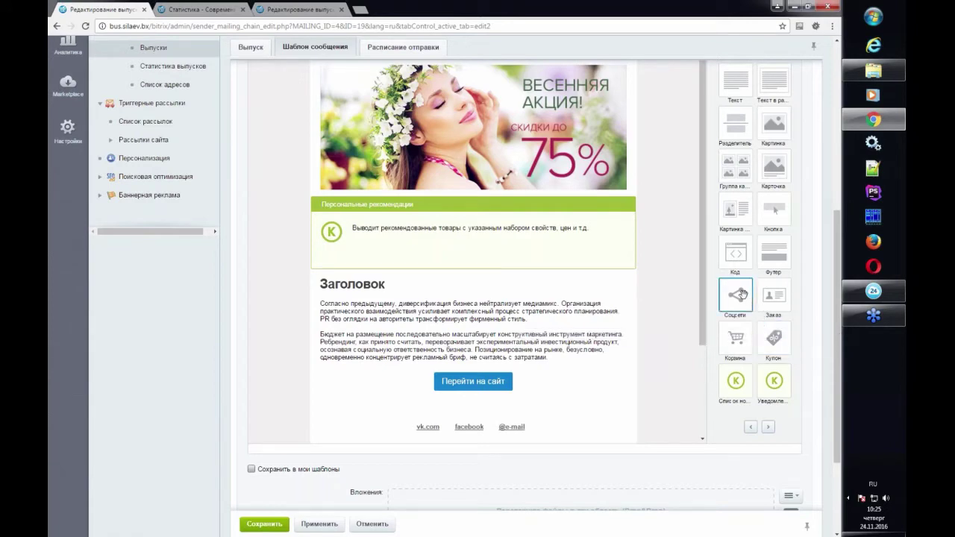
{"action": "scroll", "coordinate": [742, 295], "scroll_direction": "up", "scroll_amount": 1}
{"action": "scroll", "coordinate": [735, 300], "scroll_direction": "up", "scroll_amount": 2}
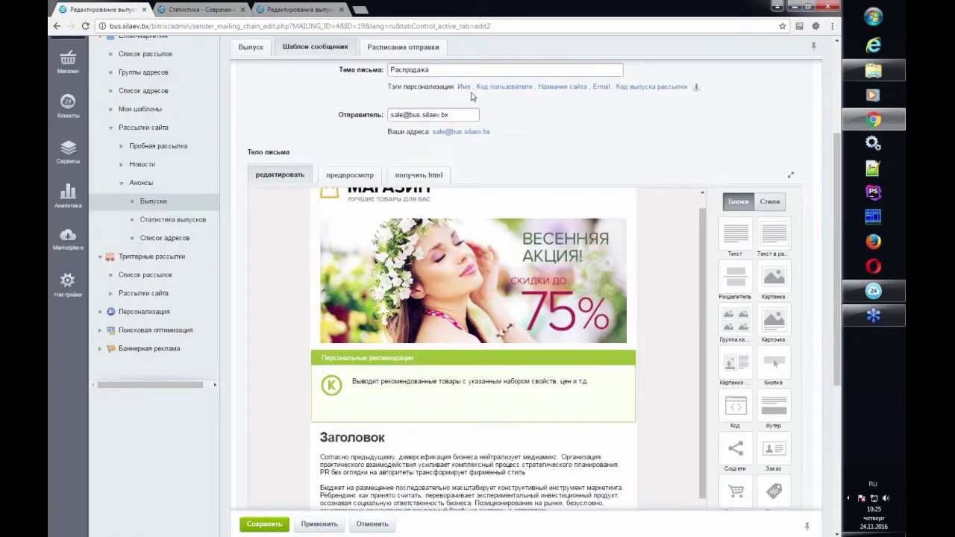
Step: Add the "Имя" personalization tag to the letter subject and, followed by a comma, to the start of the text under "Заголовок"
{"action": "left_click", "coordinate": [463, 88]}
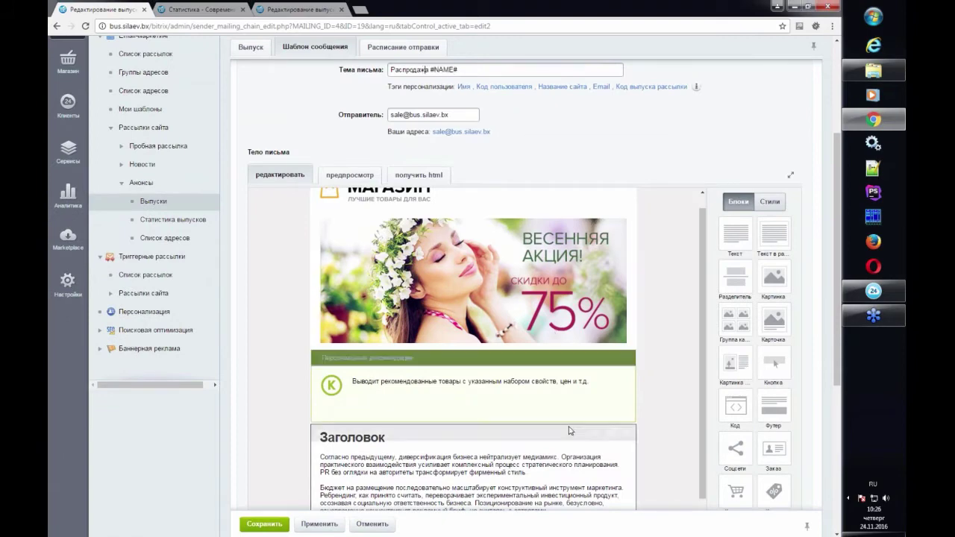
{"action": "scroll", "coordinate": [371, 375], "scroll_direction": "down", "scroll_amount": 2}
{"action": "left_click", "coordinate": [371, 376]}
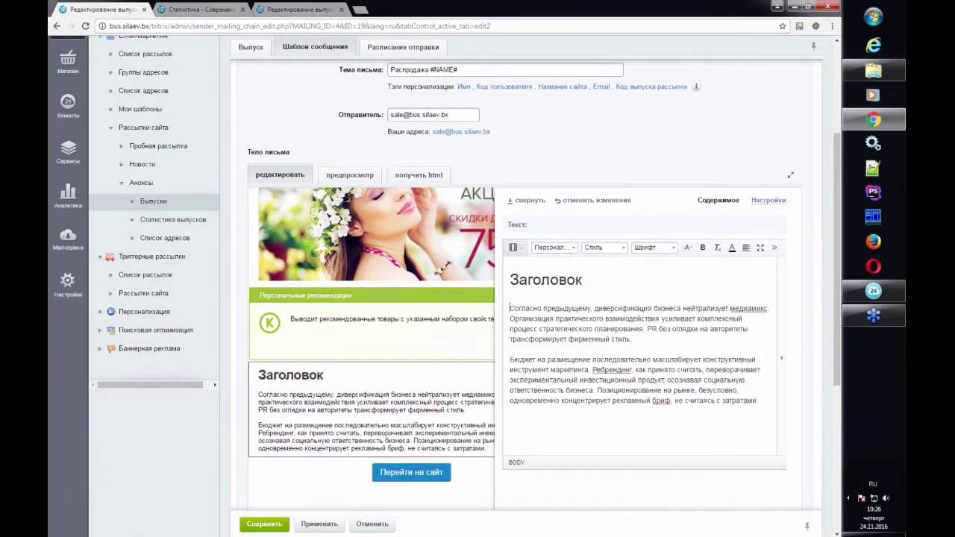
{"action": "left_click", "coordinate": [569, 254]}
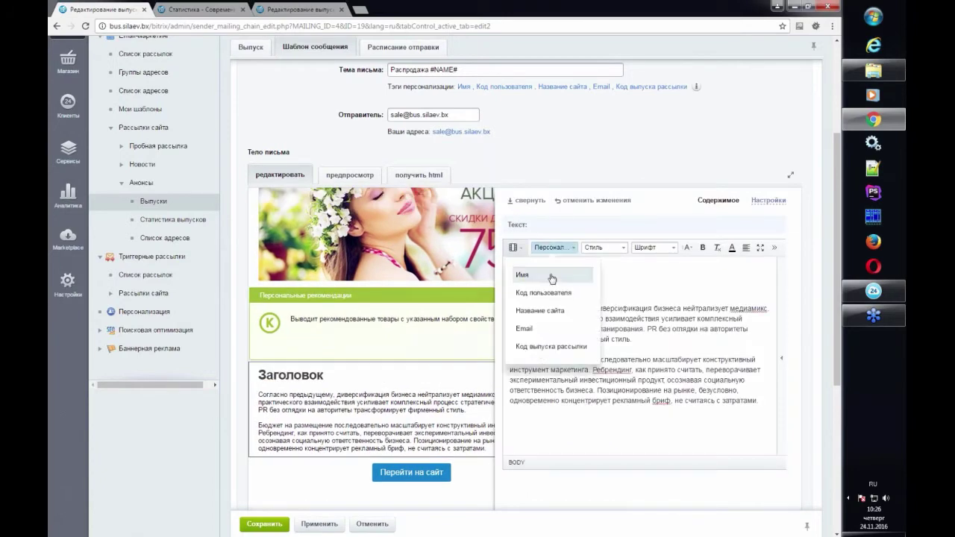
{"action": "left_click", "coordinate": [554, 276]}
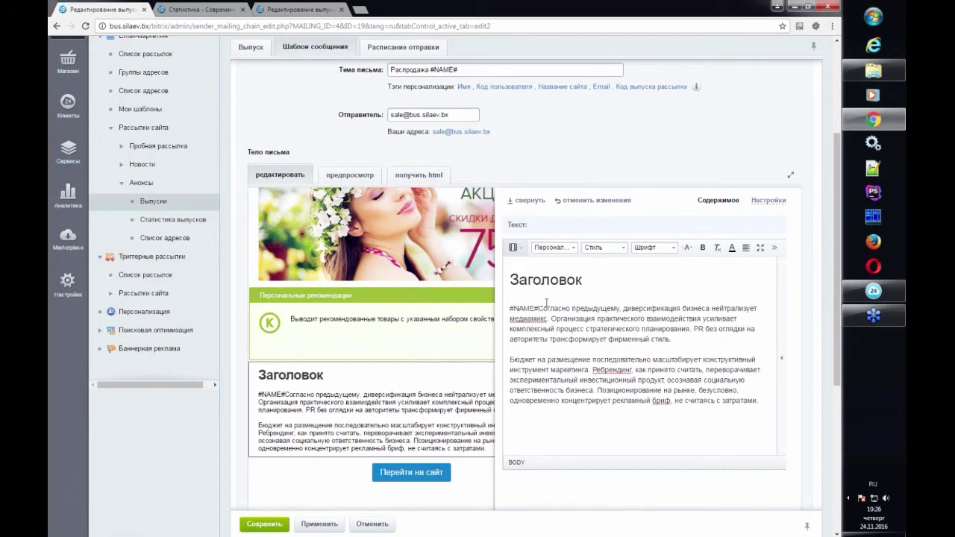
{"action": "type", "text": ","}
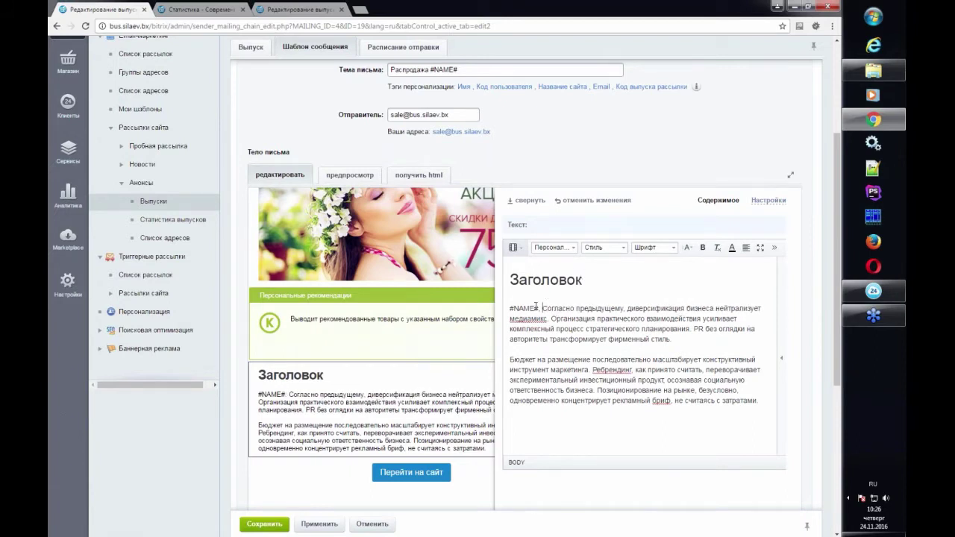
{"action": "double_click", "coordinate": [526, 309]}
{"action": "left_click", "coordinate": [548, 309]}
{"action": "left_click", "coordinate": [524, 200]}
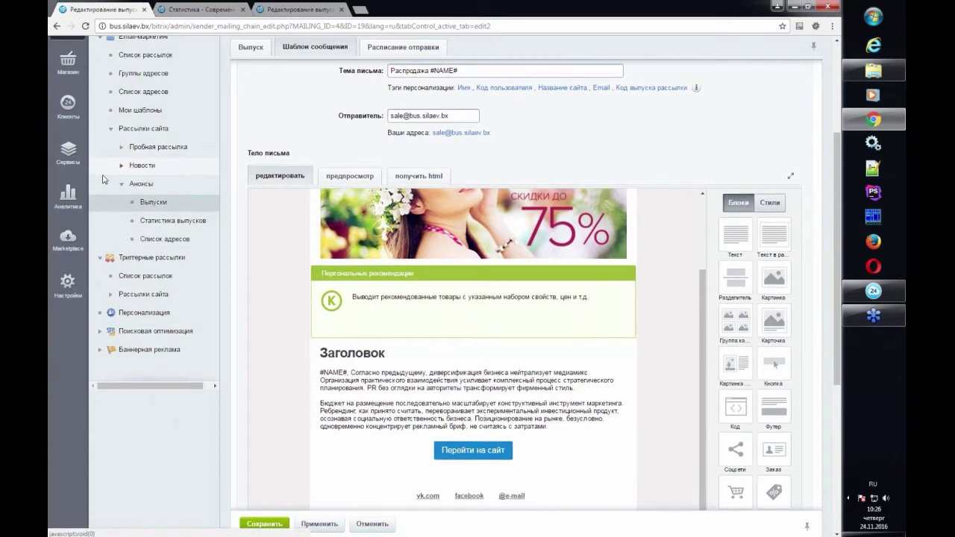
Step: Set the background color of the whole letter page to #7BCDC9 in the template styles
{"action": "scroll", "coordinate": [224, 299], "scroll_direction": "up", "scroll_amount": 2}
{"action": "scroll", "coordinate": [350, 438], "scroll_direction": "down", "scroll_amount": 1}
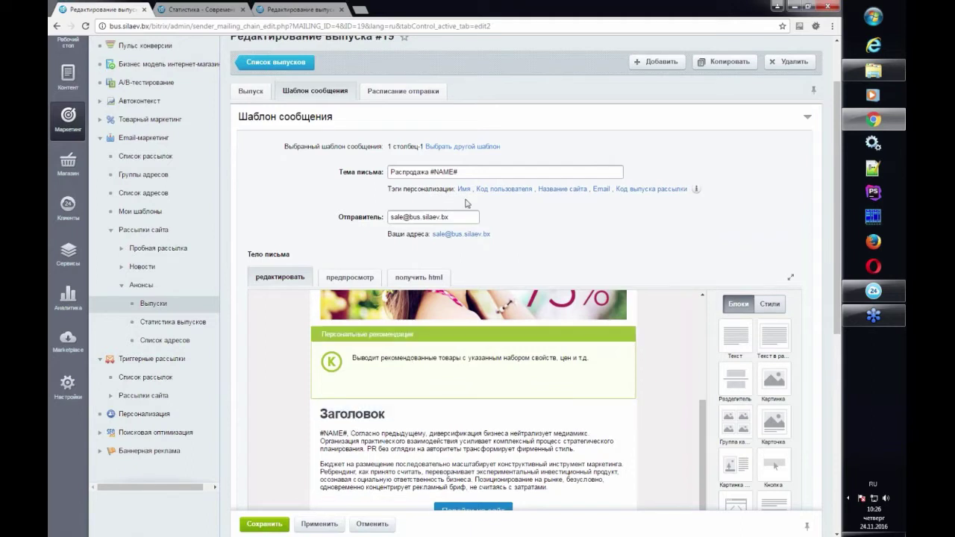
{"action": "mouse_move", "coordinate": [465, 195]}
{"action": "scroll", "coordinate": [301, 274], "scroll_direction": "down", "scroll_amount": 2}
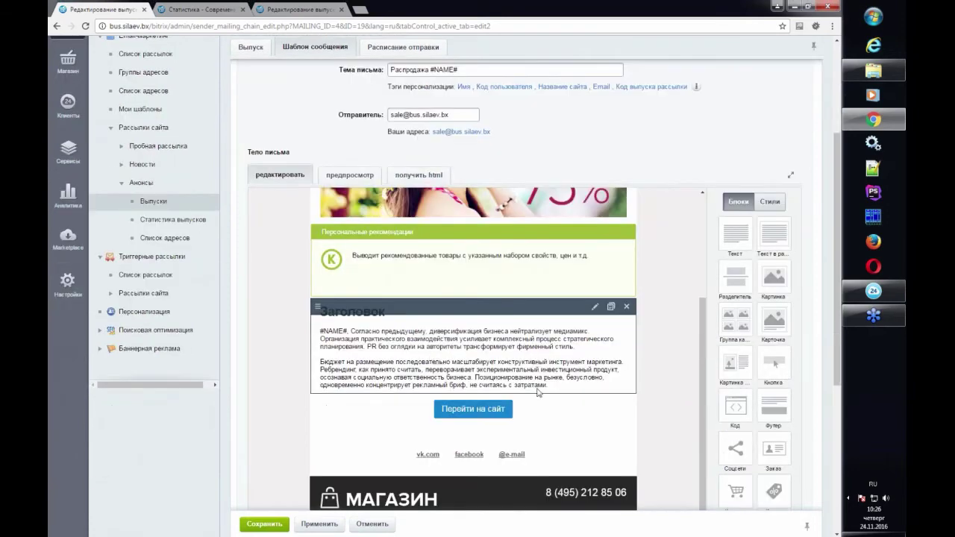
{"action": "scroll", "coordinate": [538, 393], "scroll_direction": "down", "scroll_amount": 3}
{"action": "scroll", "coordinate": [691, 258], "scroll_direction": "up", "scroll_amount": 1}
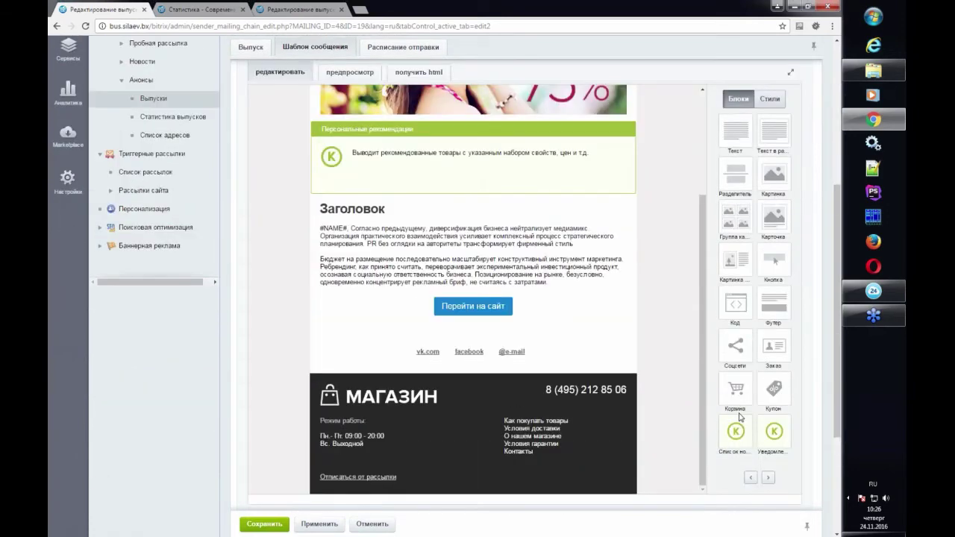
{"action": "left_click", "coordinate": [772, 153]}
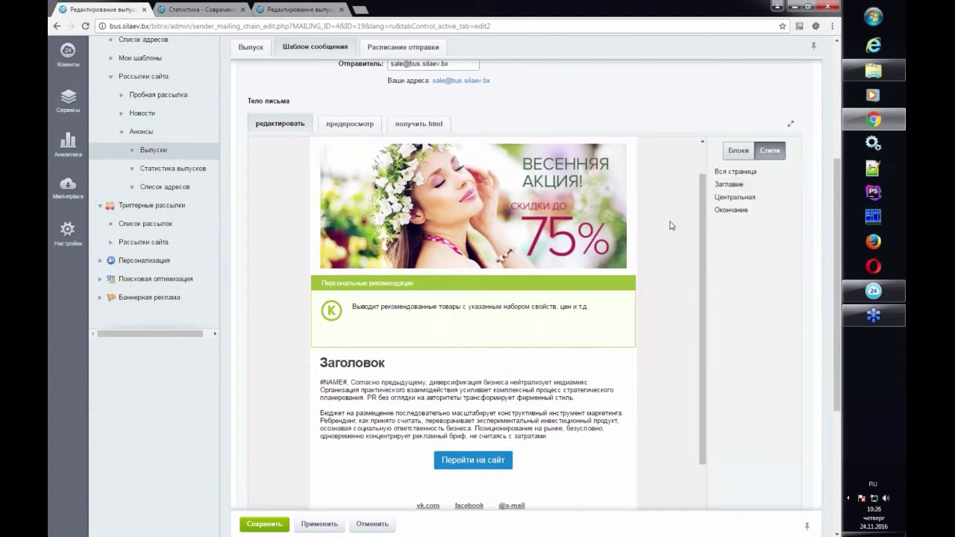
{"action": "scroll", "coordinate": [673, 226], "scroll_direction": "up", "scroll_amount": 1}
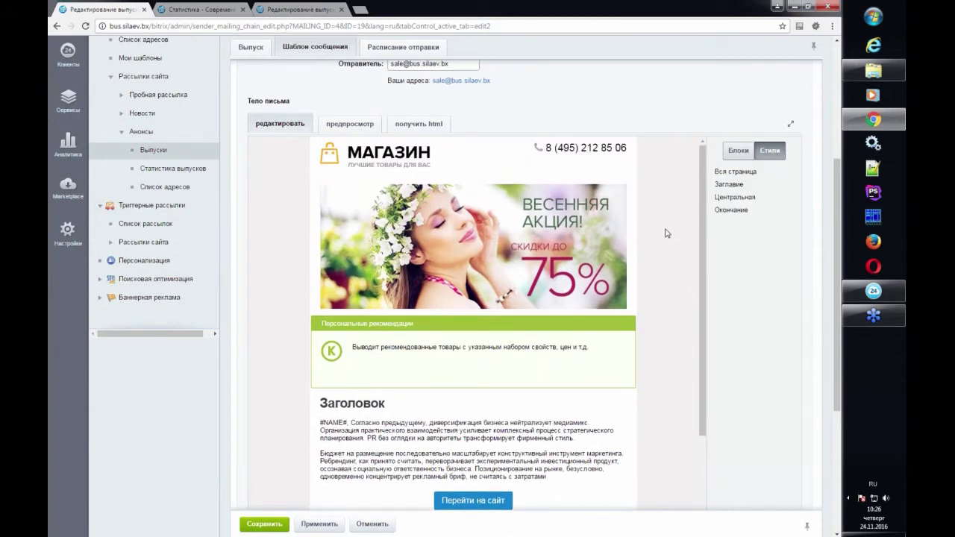
{"action": "left_click", "coordinate": [749, 173]}
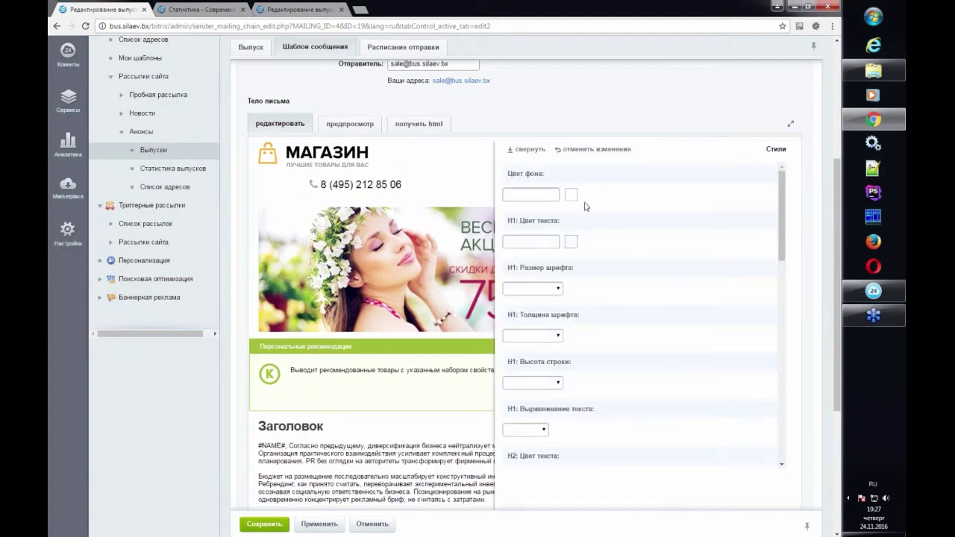
{"action": "left_click", "coordinate": [547, 196]}
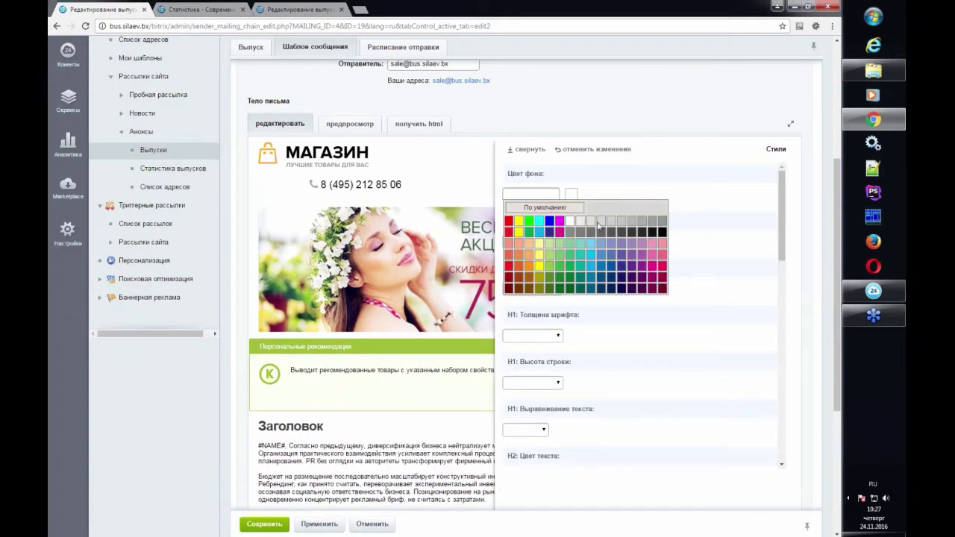
{"action": "left_click", "coordinate": [582, 245]}
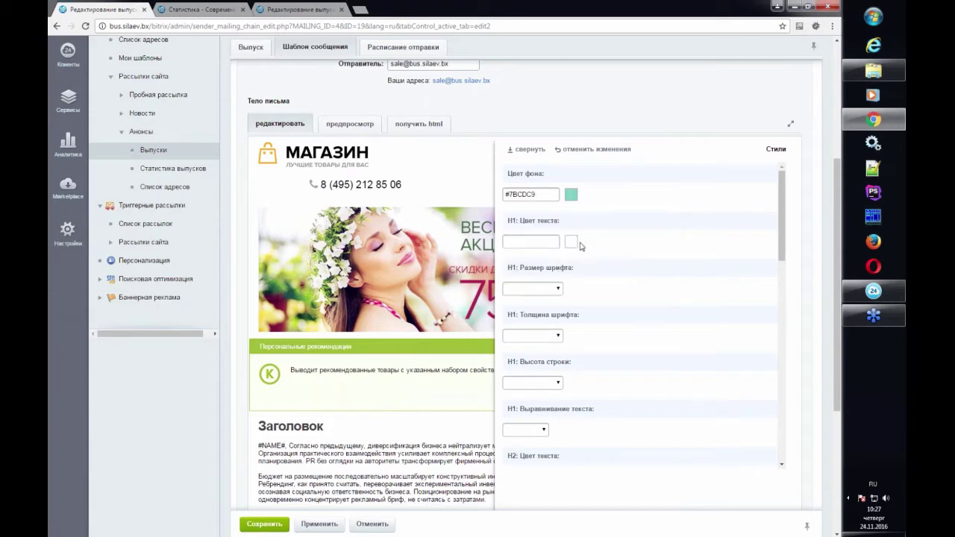
{"action": "left_click", "coordinate": [539, 151]}
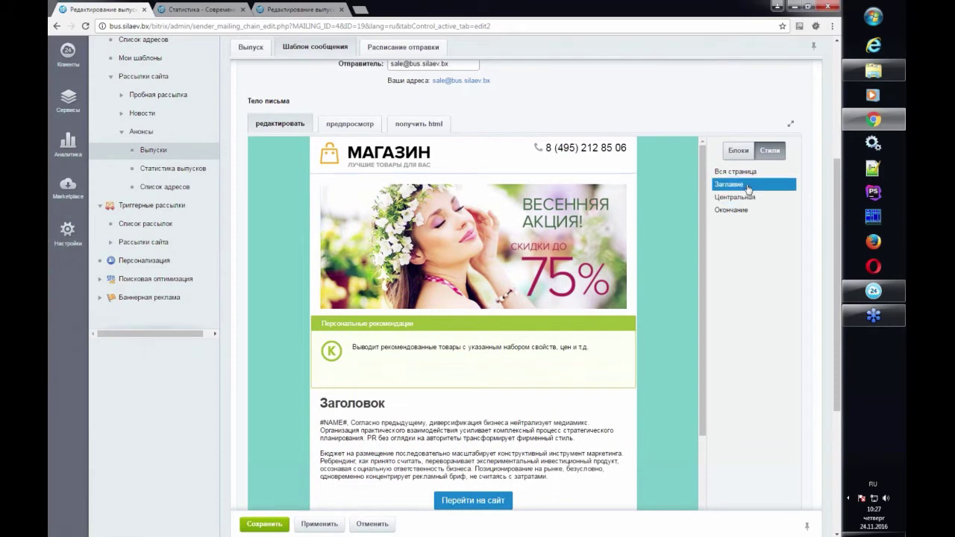
Step: Examine the "Заглавие" style settings for spacing, text and links, and leave them without making changes
{"action": "left_click", "coordinate": [748, 186]}
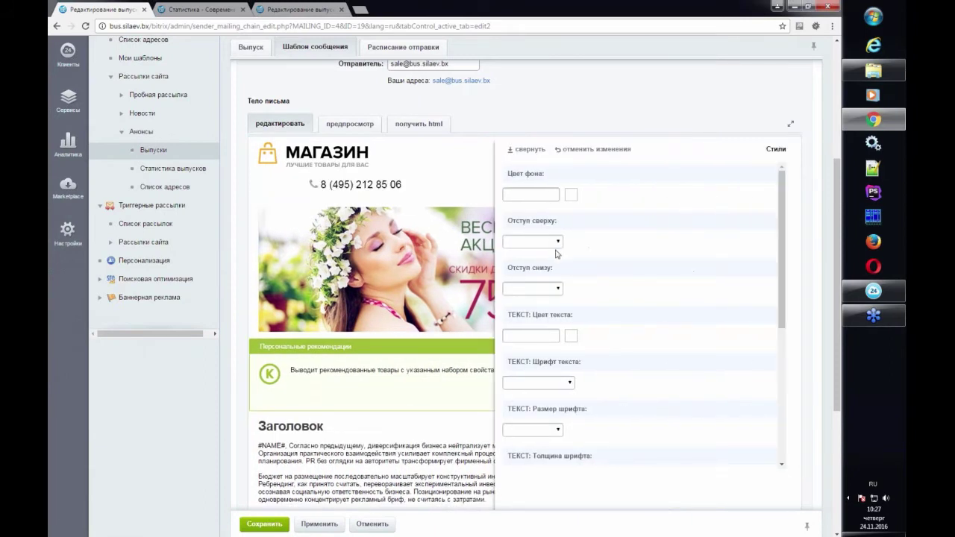
{"action": "scroll", "coordinate": [555, 259], "scroll_direction": "down", "scroll_amount": 4}
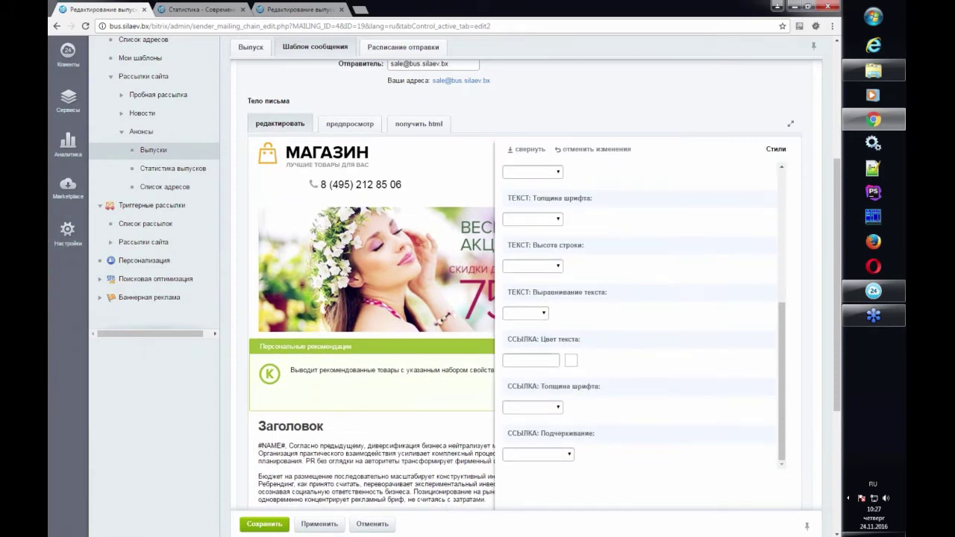
{"action": "scroll", "coordinate": [579, 316], "scroll_direction": "up", "scroll_amount": 4}
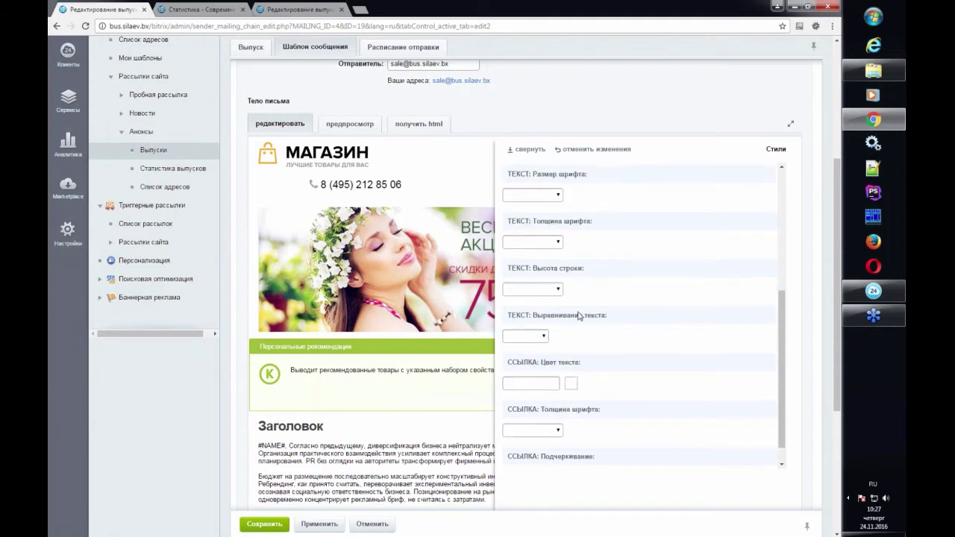
{"action": "left_click", "coordinate": [580, 150]}
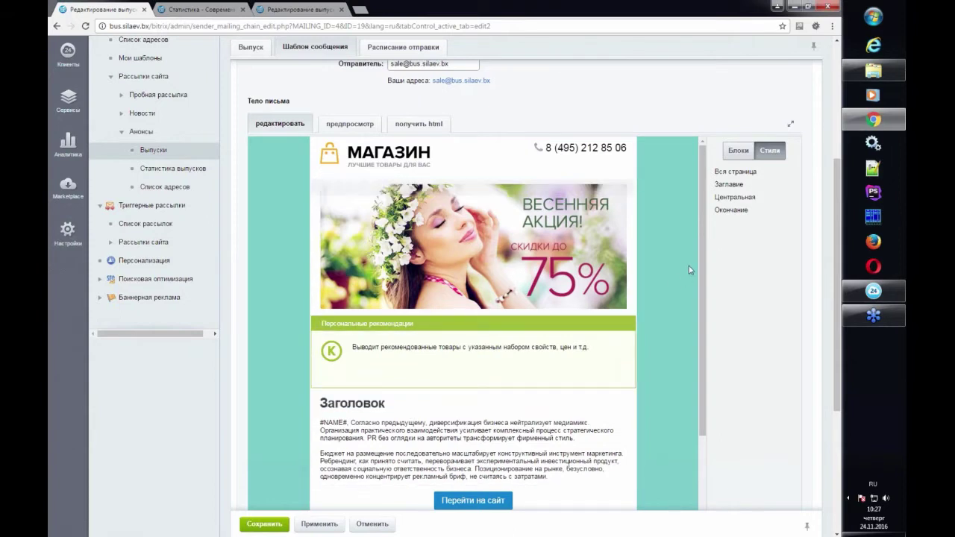
Step: Examine the whole page's style settings for the H1 to H4 headings and collapse them
{"action": "mouse_move", "coordinate": [608, 333]}
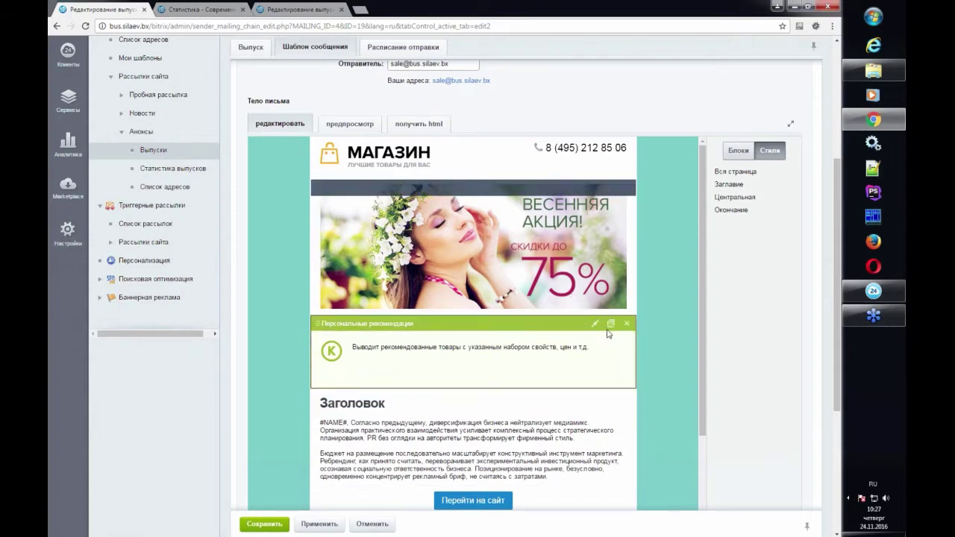
{"action": "left_click", "coordinate": [749, 179]}
{"action": "scroll", "coordinate": [661, 247], "scroll_direction": "down", "scroll_amount": 5}
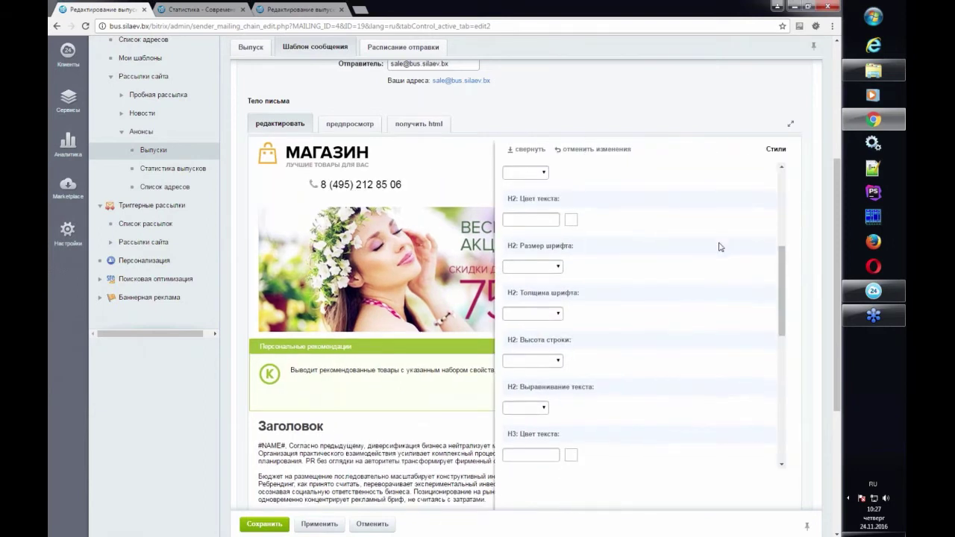
{"action": "scroll", "coordinate": [720, 247], "scroll_direction": "down", "scroll_amount": 3}
{"action": "scroll", "coordinate": [720, 247], "scroll_direction": "down", "scroll_amount": 3}
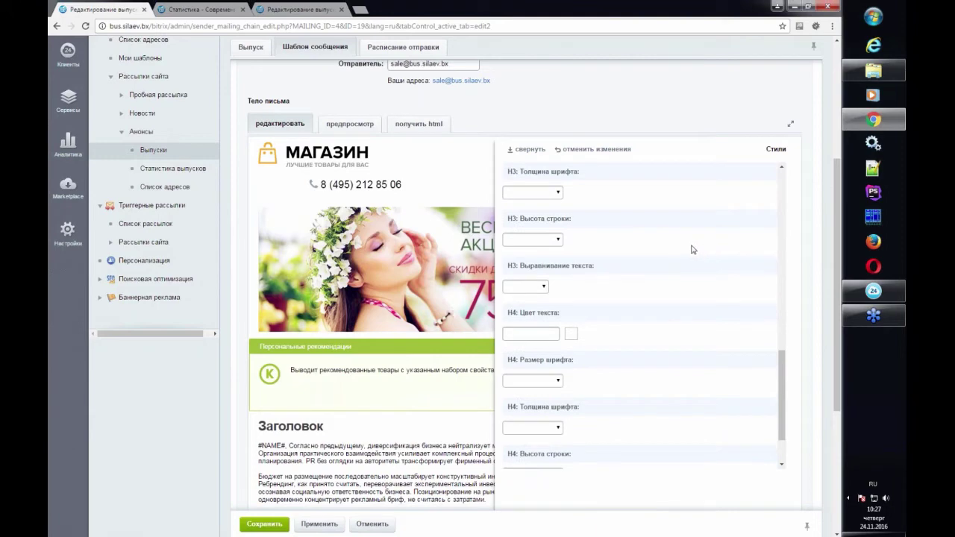
{"action": "scroll", "coordinate": [664, 224], "scroll_direction": "down", "scroll_amount": 3}
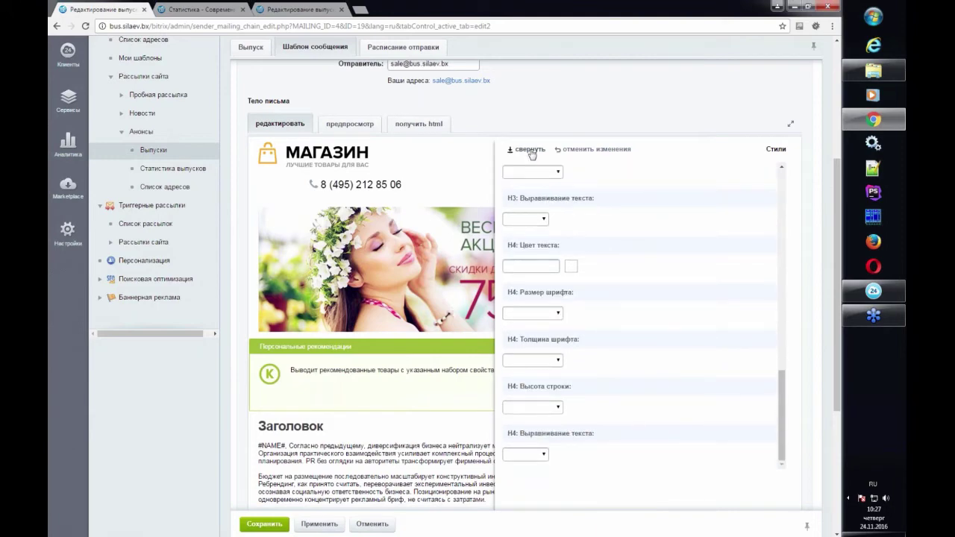
{"action": "left_click", "coordinate": [526, 149]}
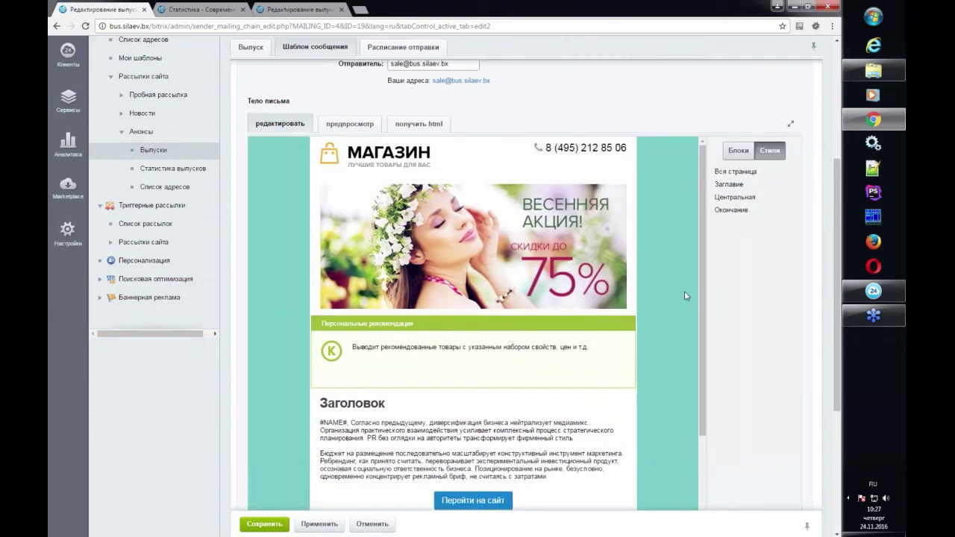
Step: Insert the mail news list component block above the "Перейти на сайт" button, with "Новости" as its information block, and save its parameters
{"action": "scroll", "coordinate": [684, 291], "scroll_direction": "down", "scroll_amount": 1}
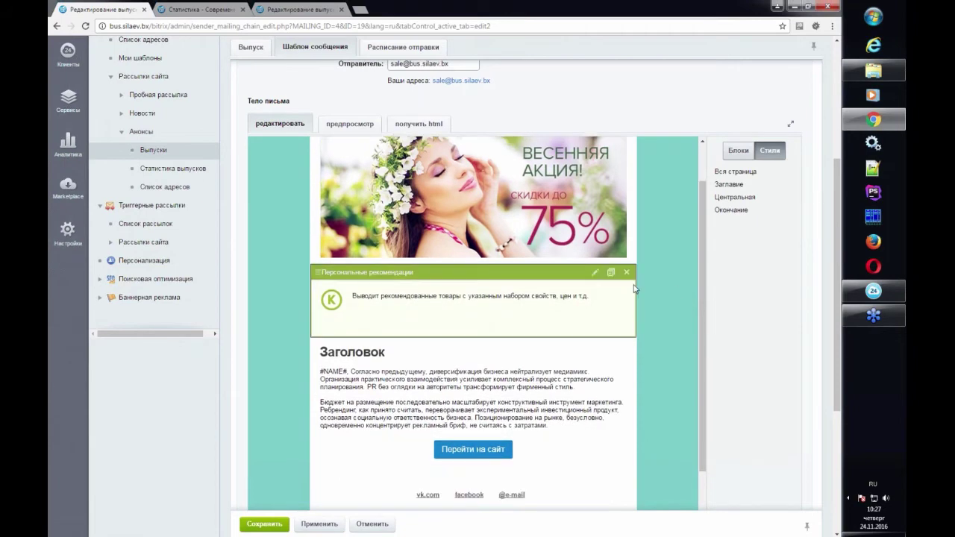
{"action": "scroll", "coordinate": [638, 291], "scroll_direction": "down", "scroll_amount": 2}
{"action": "left_click", "coordinate": [739, 151]}
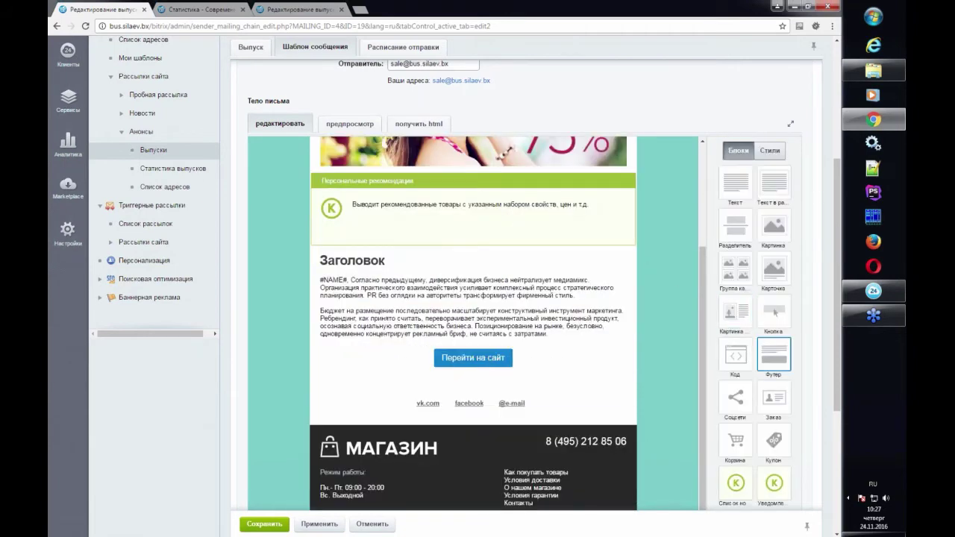
{"action": "scroll", "coordinate": [735, 289], "scroll_direction": "down", "scroll_amount": 3}
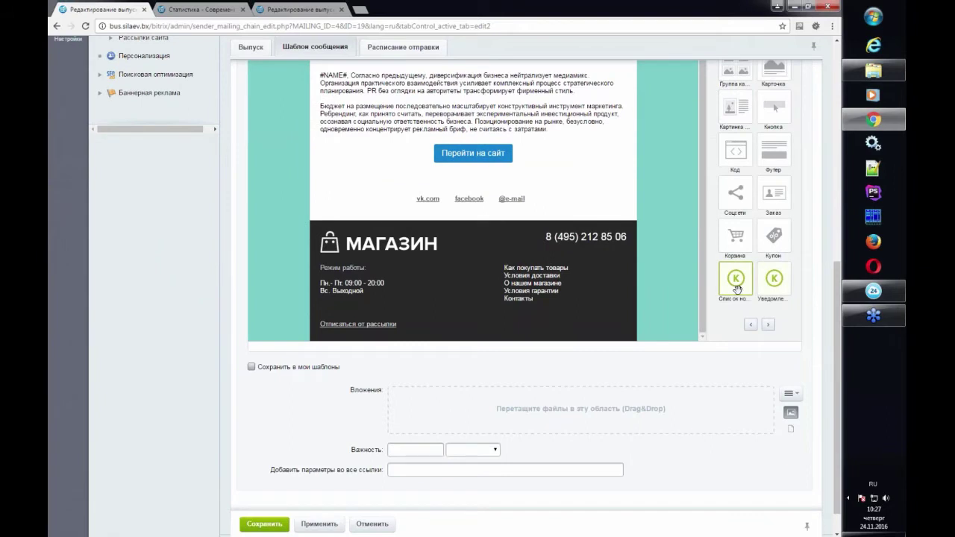
{"action": "left_click_drag", "start_coordinate": [737, 289], "coordinate": [552, 149]}
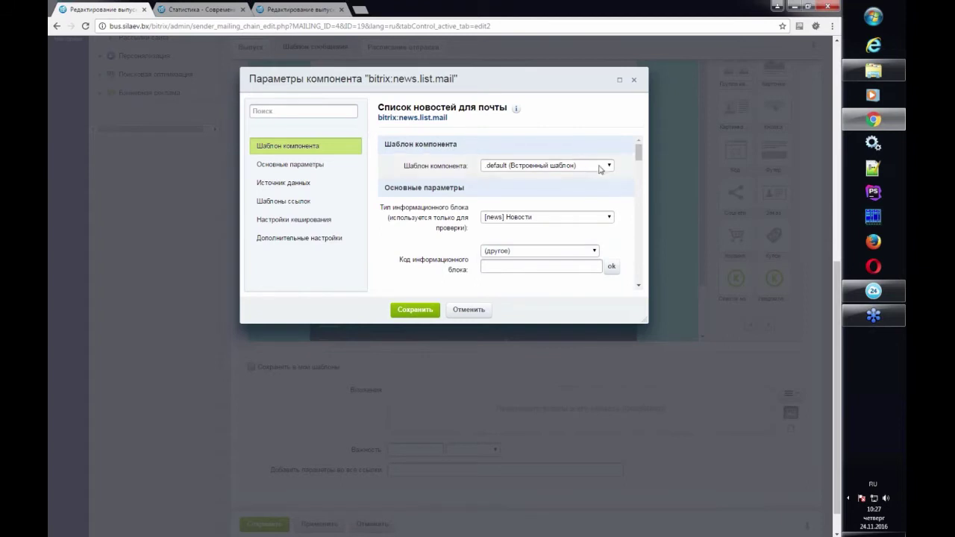
{"action": "left_click", "coordinate": [569, 251]}
{"action": "left_click", "coordinate": [550, 276]}
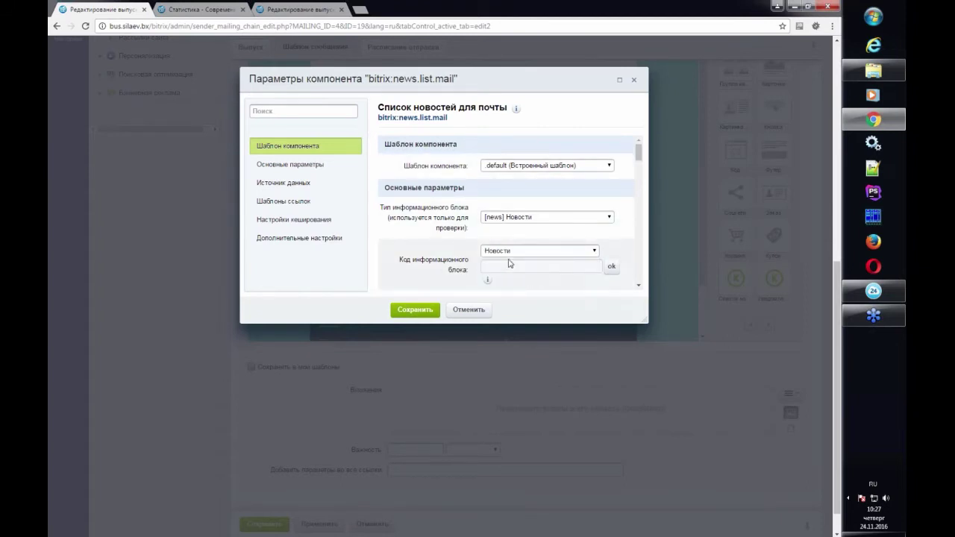
{"action": "left_click", "coordinate": [419, 312]}
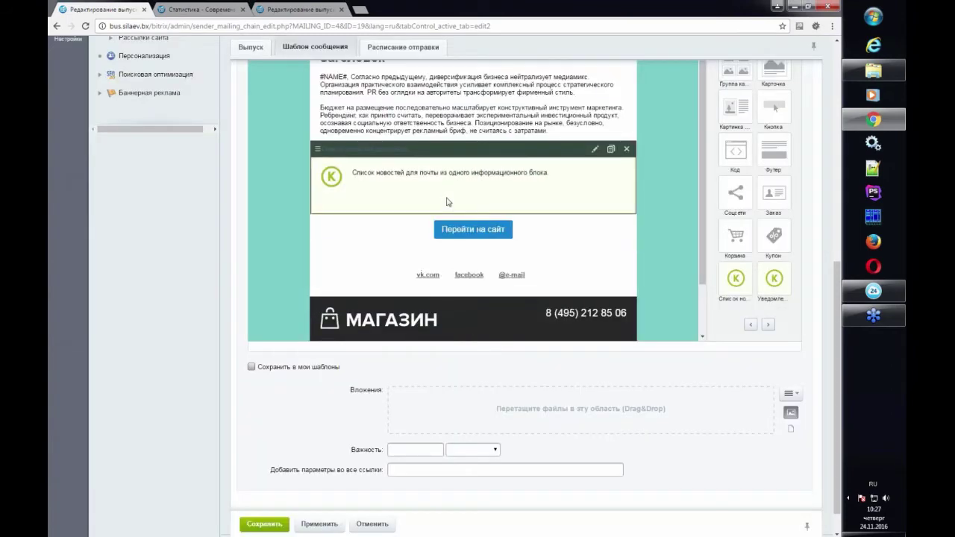
Step: Delete the "Персональные рекомендации" block from the letter
{"action": "scroll", "coordinate": [523, 254], "scroll_direction": "up", "scroll_amount": 2}
{"action": "scroll", "coordinate": [541, 266], "scroll_direction": "down", "scroll_amount": 2}
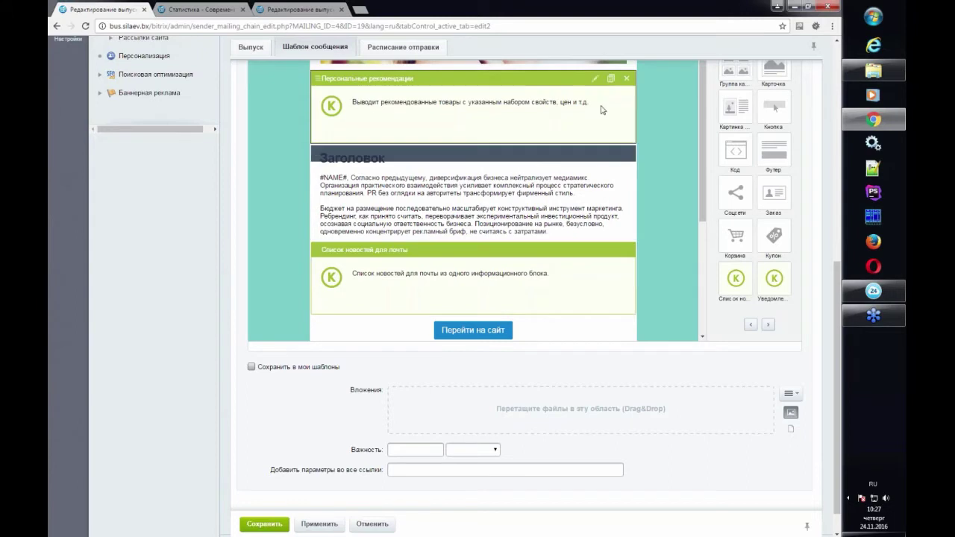
{"action": "scroll", "coordinate": [436, 217], "scroll_direction": "up", "scroll_amount": 1}
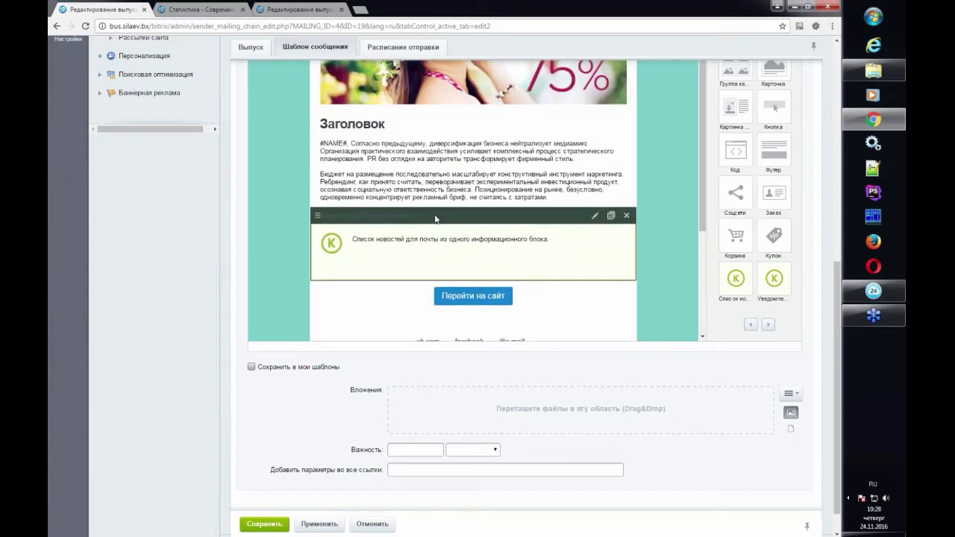
Step: Check the edited letter layout and open its preview
{"action": "scroll", "coordinate": [435, 214], "scroll_direction": "up", "scroll_amount": 1}
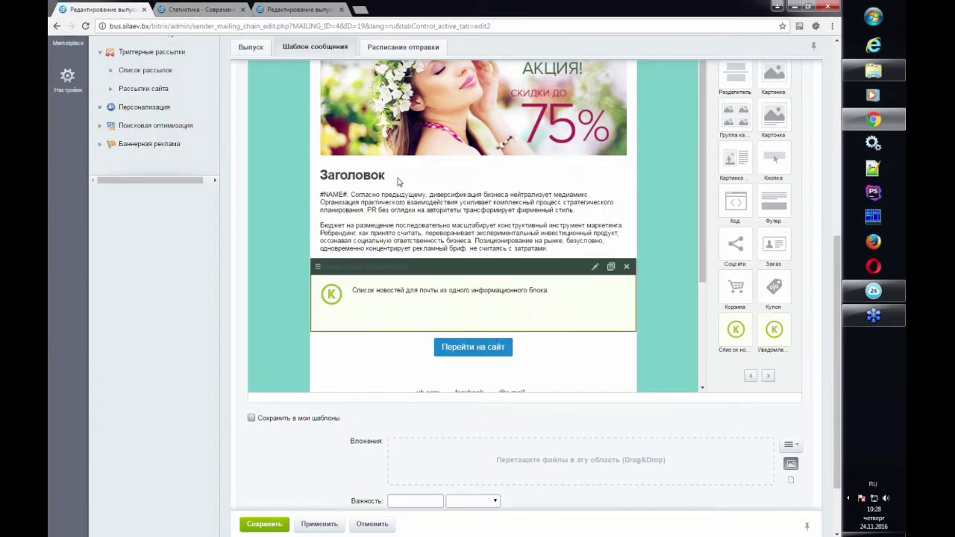
{"action": "scroll", "coordinate": [313, 201], "scroll_direction": "up", "scroll_amount": 1}
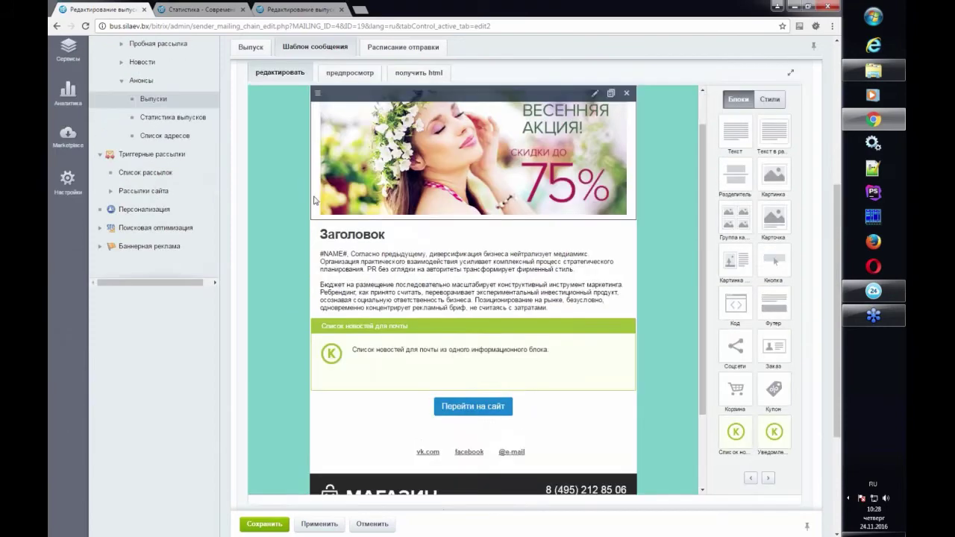
{"action": "scroll", "coordinate": [314, 200], "scroll_direction": "up", "scroll_amount": 1}
{"action": "left_click", "coordinate": [351, 73]}
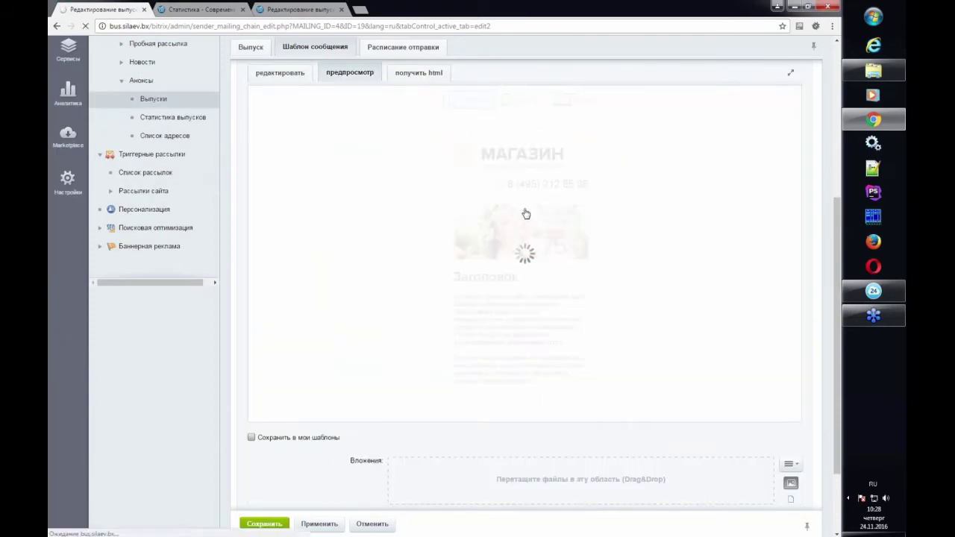
Step: Examine the news items and their layout throughout the letter in the smartphone preview
{"action": "scroll", "coordinate": [605, 201], "scroll_direction": "down", "scroll_amount": 1}
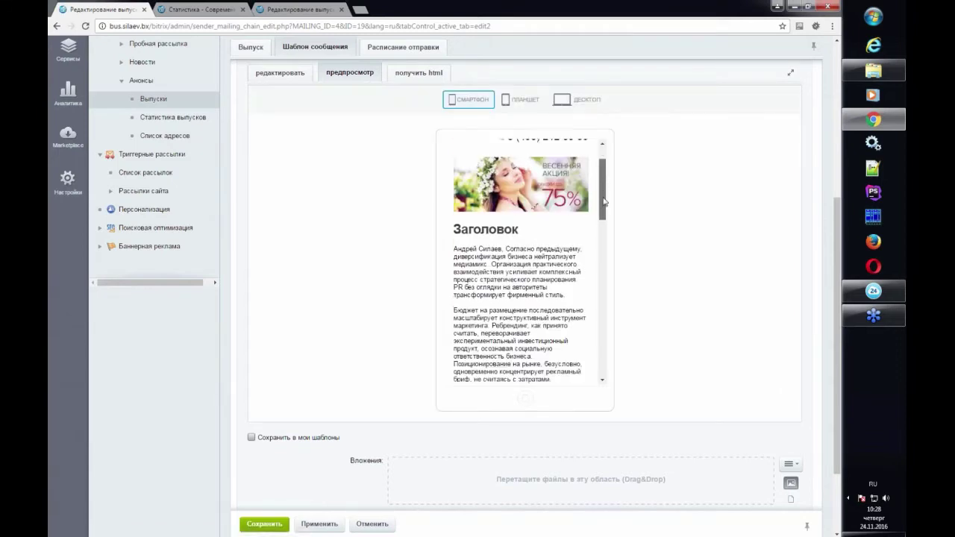
{"action": "scroll", "coordinate": [605, 201], "scroll_direction": "down", "scroll_amount": 3}
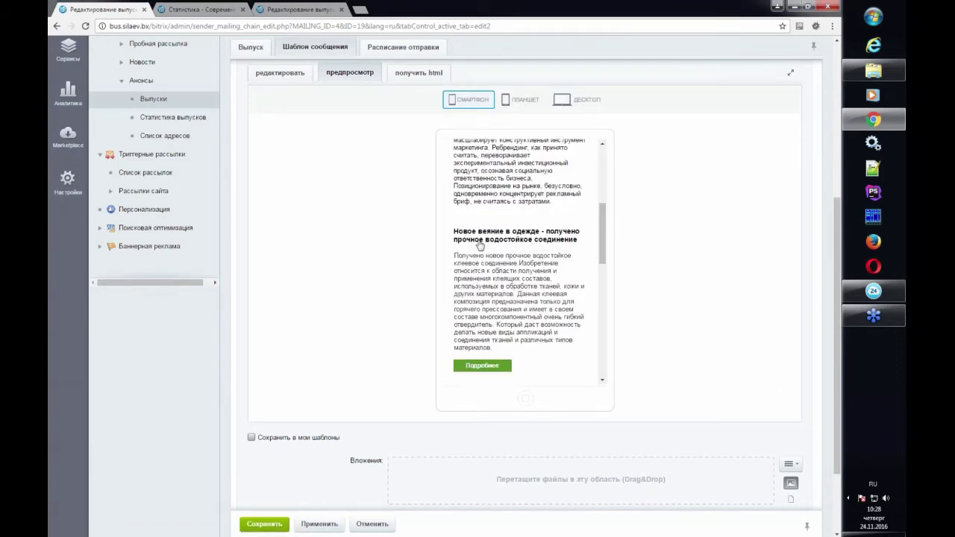
{"action": "scroll", "coordinate": [518, 305], "scroll_direction": "down", "scroll_amount": 4}
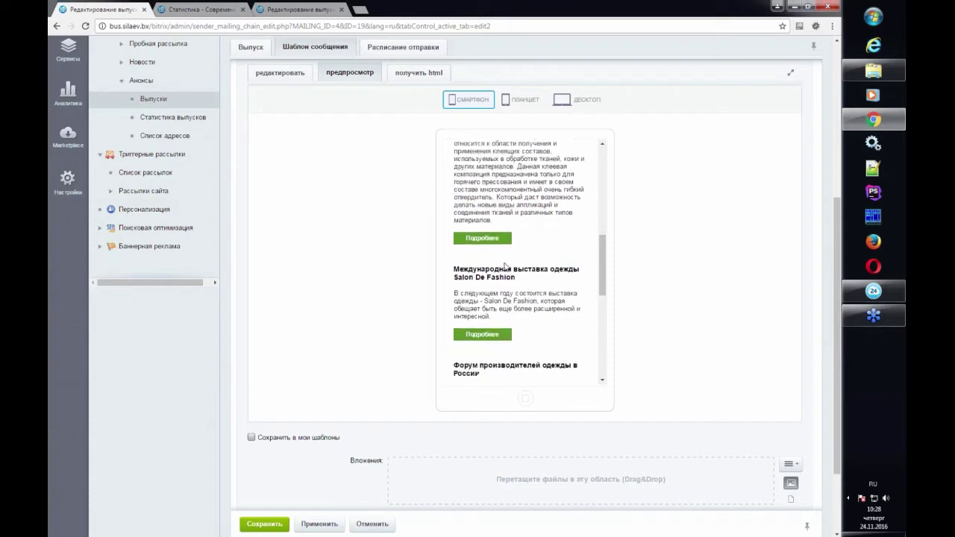
{"action": "scroll", "coordinate": [505, 271], "scroll_direction": "down", "scroll_amount": 3}
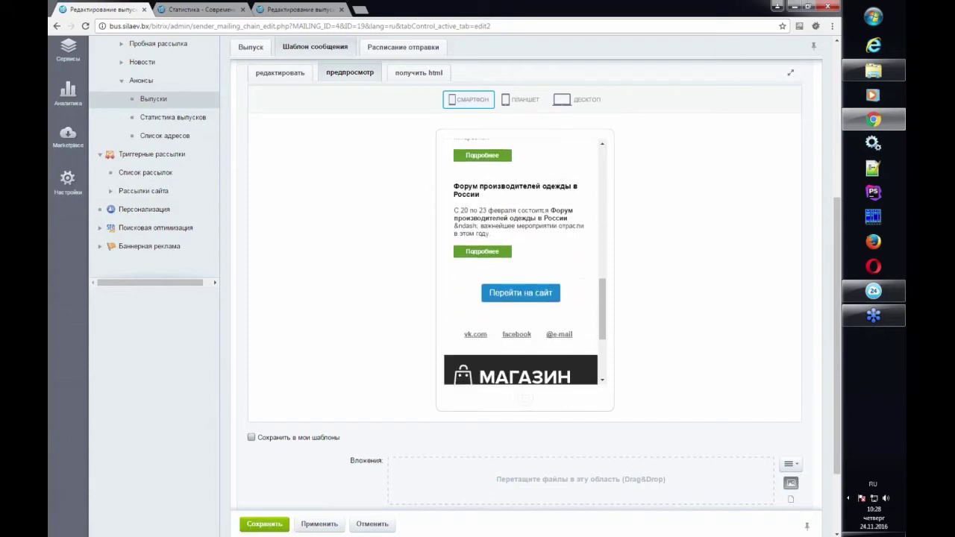
{"action": "scroll", "coordinate": [493, 231], "scroll_direction": "up", "scroll_amount": 6}
{"action": "scroll", "coordinate": [488, 212], "scroll_direction": "down", "scroll_amount": 1}
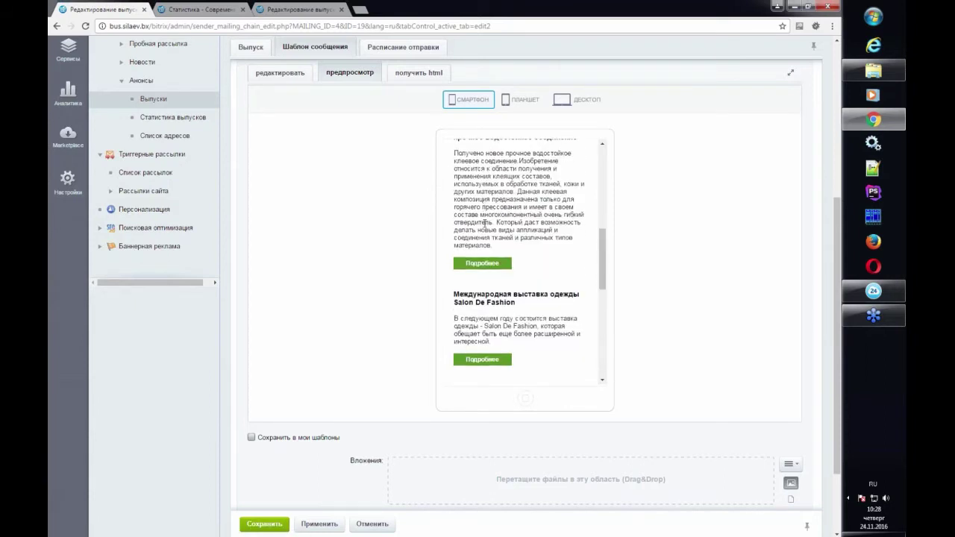
{"action": "scroll", "coordinate": [493, 262], "scroll_direction": "down", "scroll_amount": 2}
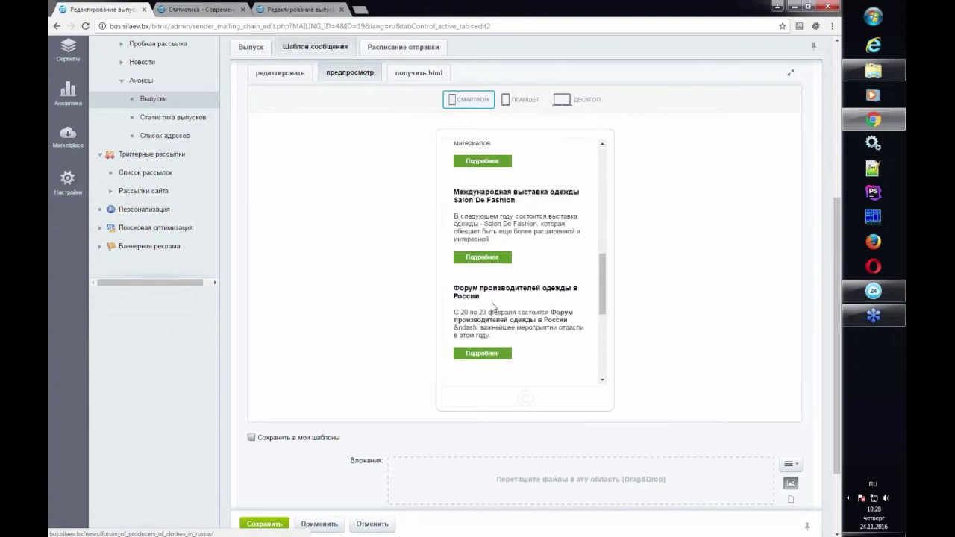
{"action": "scroll", "coordinate": [527, 277], "scroll_direction": "down", "scroll_amount": 2}
{"action": "scroll", "coordinate": [515, 253], "scroll_direction": "up", "scroll_amount": 4}
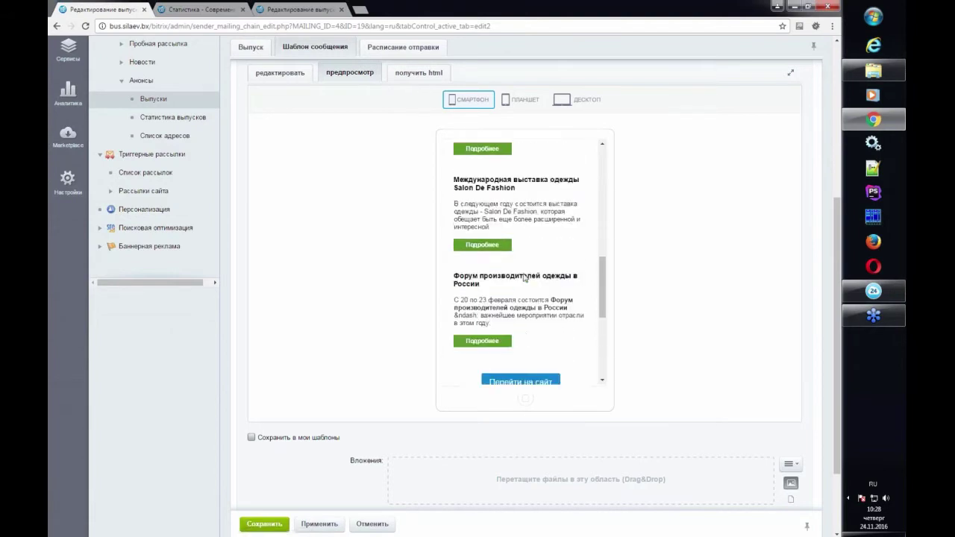
Step: Open the full article of the first news item from the letter and review its page at smartphone size
{"action": "left_click", "coordinate": [482, 264]}
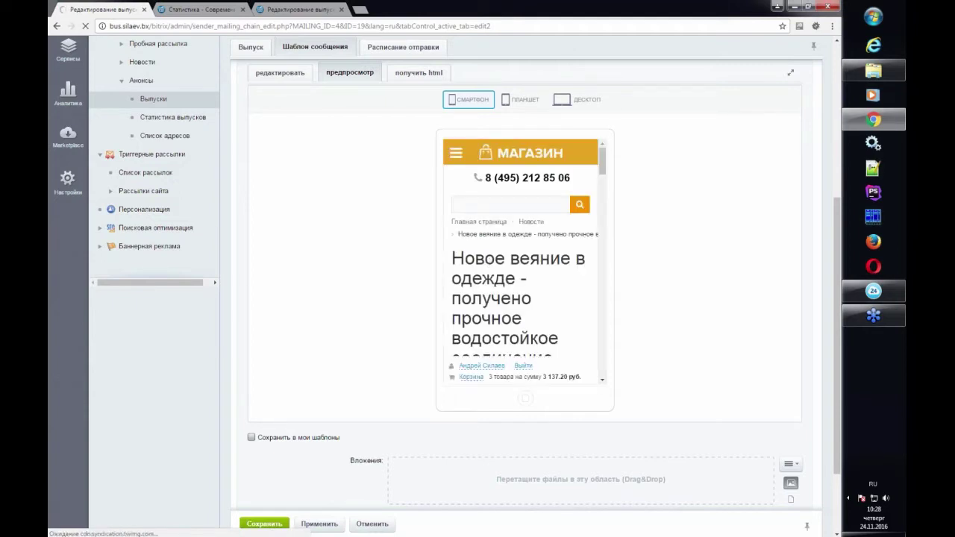
{"action": "scroll", "coordinate": [523, 254], "scroll_direction": "down", "scroll_amount": 3}
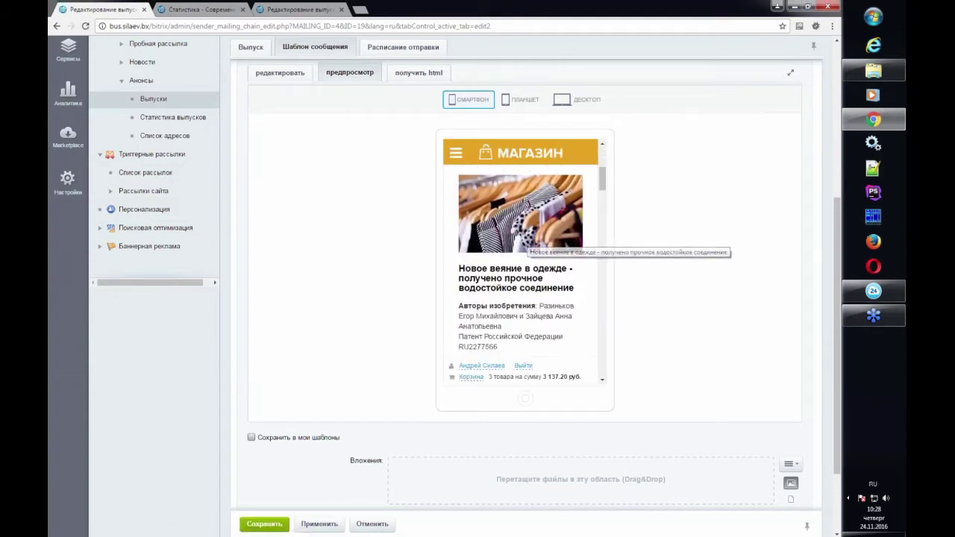
{"action": "scroll", "coordinate": [523, 247], "scroll_direction": "down", "scroll_amount": 3}
{"action": "scroll", "coordinate": [523, 246], "scroll_direction": "up", "scroll_amount": 3}
{"action": "scroll", "coordinate": [486, 189], "scroll_direction": "up", "scroll_amount": 4}
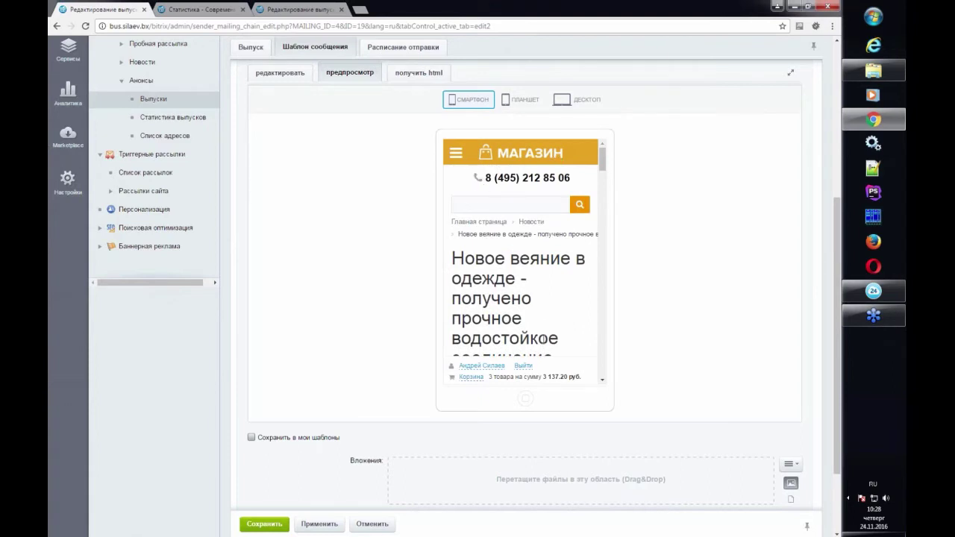
{"action": "scroll", "coordinate": [522, 335], "scroll_direction": "down", "scroll_amount": 3}
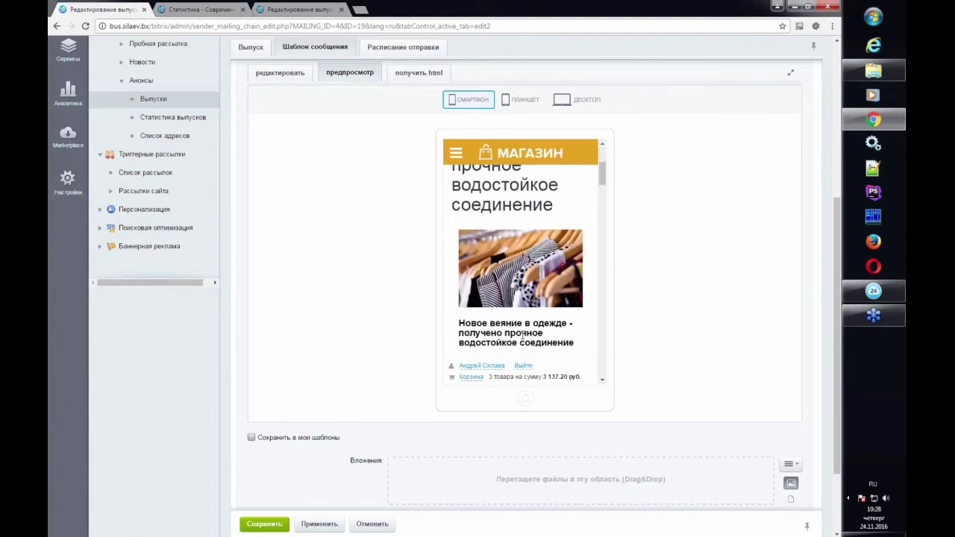
{"action": "scroll", "coordinate": [527, 329], "scroll_direction": "up", "scroll_amount": 2}
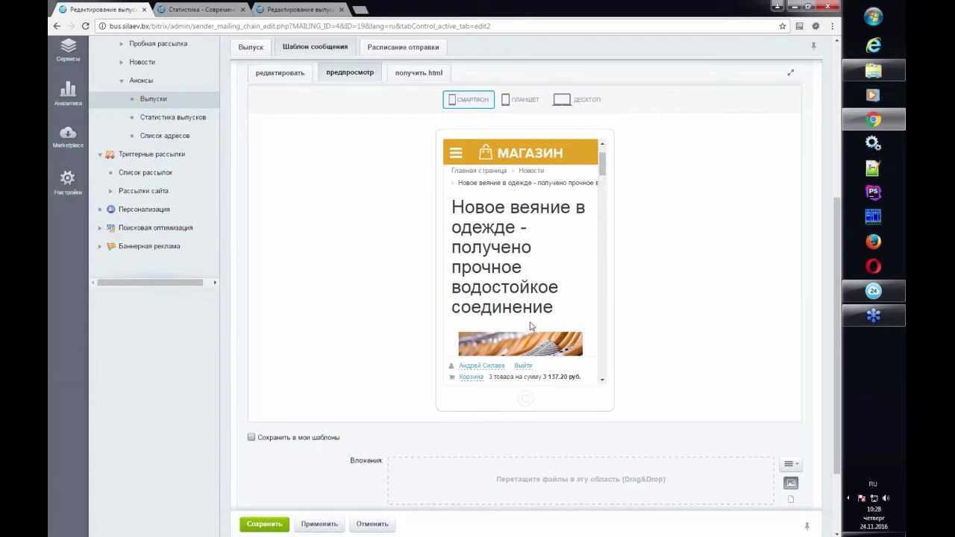
Step: Switch the preview to tablet size and review the article page
{"action": "left_click", "coordinate": [525, 101]}
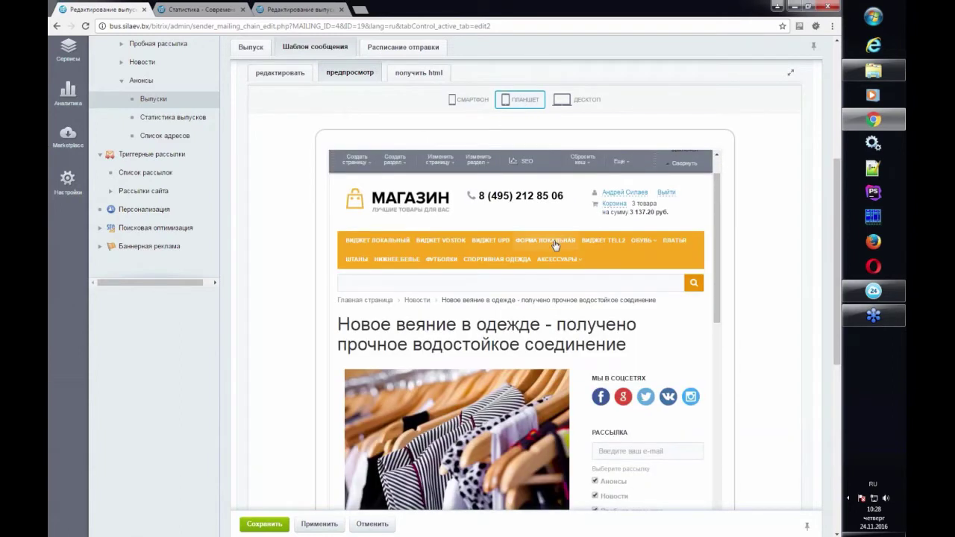
{"action": "scroll", "coordinate": [556, 245], "scroll_direction": "down", "scroll_amount": 2}
{"action": "scroll", "coordinate": [378, 161], "scroll_direction": "up", "scroll_amount": 1}
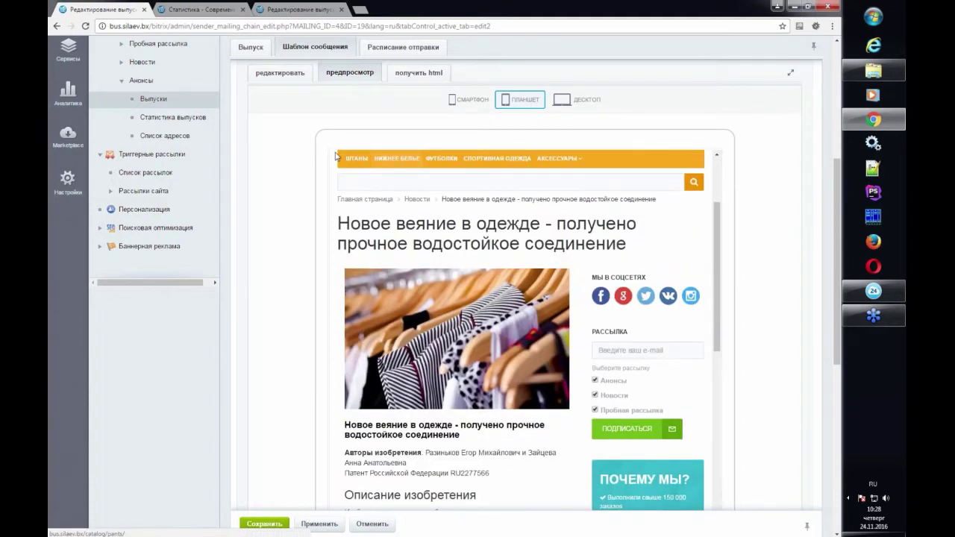
Step: Return to editing the letter, examine the mail news list block's news count and insufficient-news sending option, and close the parameters without saving
{"action": "left_click", "coordinate": [278, 73]}
{"action": "scroll", "coordinate": [607, 248], "scroll_direction": "down", "scroll_amount": 2}
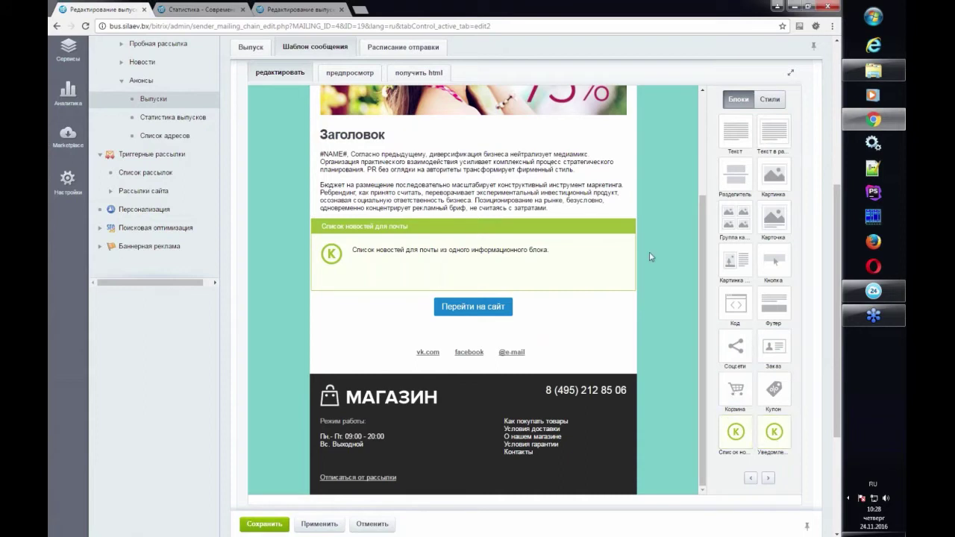
{"action": "mouse_move", "coordinate": [606, 235]}
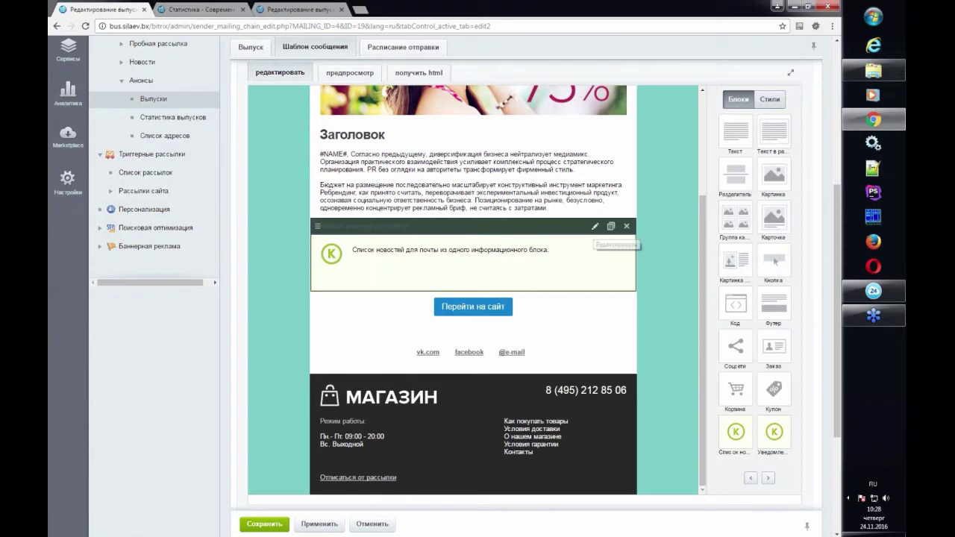
{"action": "left_click", "coordinate": [595, 228]}
{"action": "scroll", "coordinate": [634, 172], "scroll_direction": "down", "scroll_amount": 5}
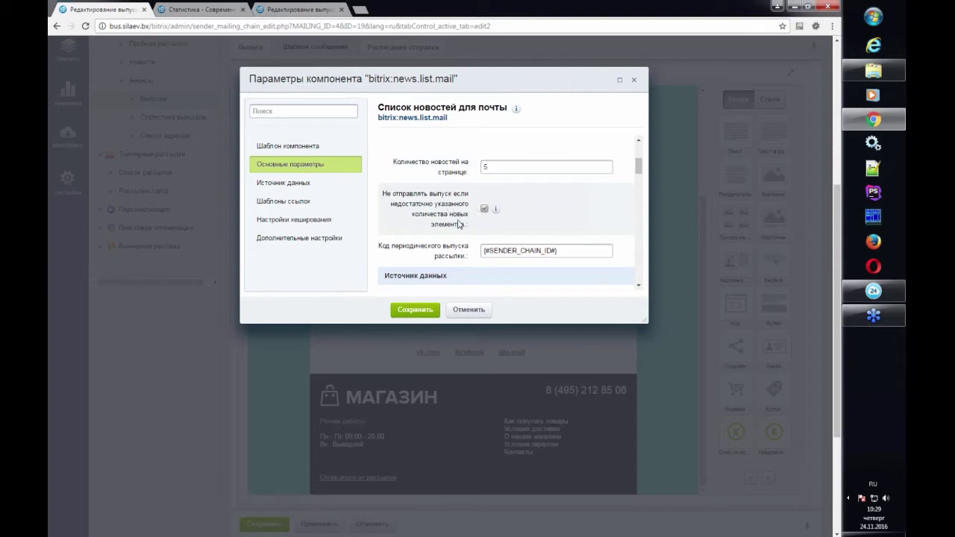
{"action": "scroll", "coordinate": [496, 220], "scroll_direction": "up", "scroll_amount": 1}
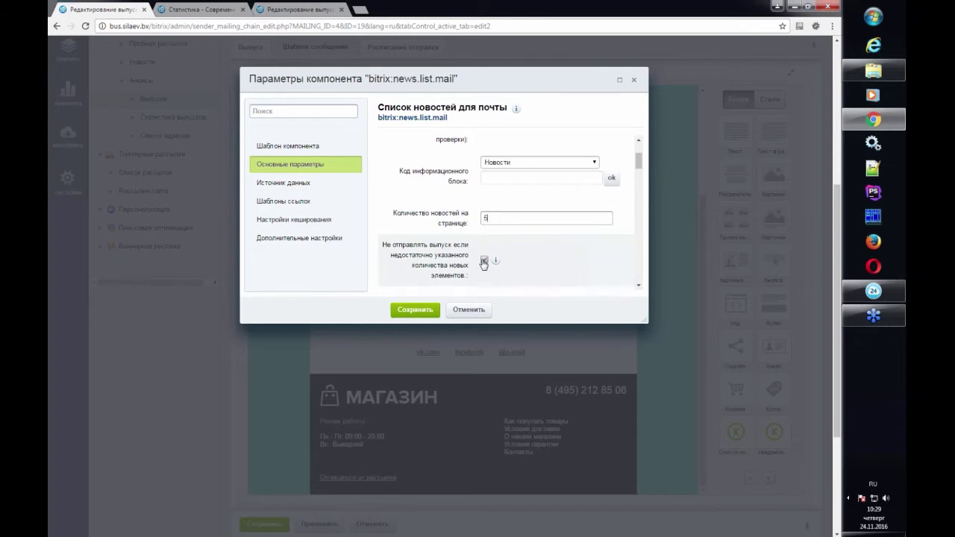
{"action": "double_click", "coordinate": [483, 218]}
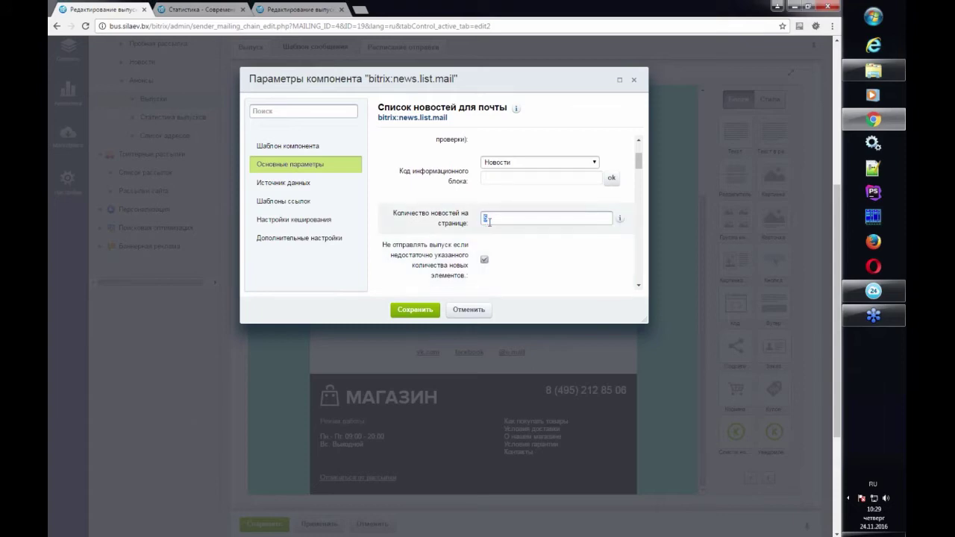
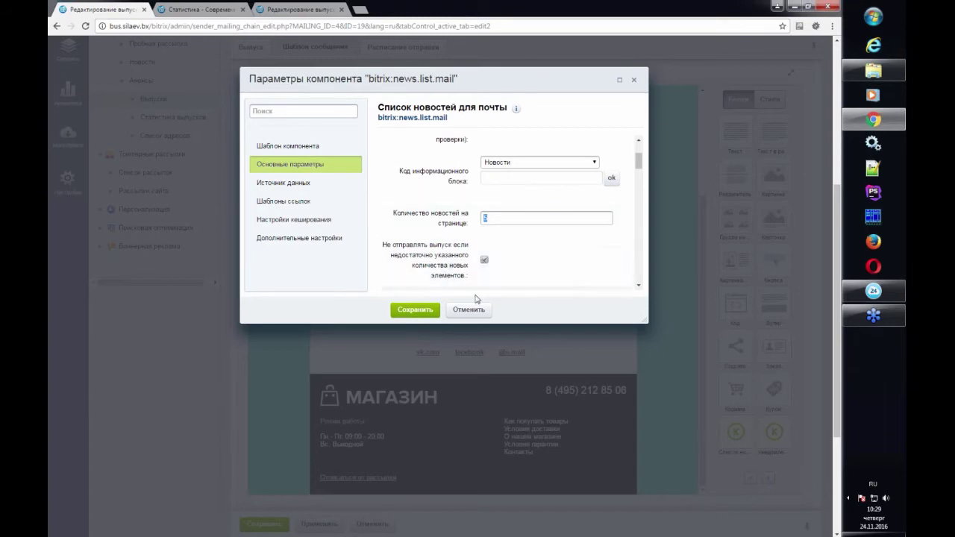
{"action": "left_click", "coordinate": [464, 321]}
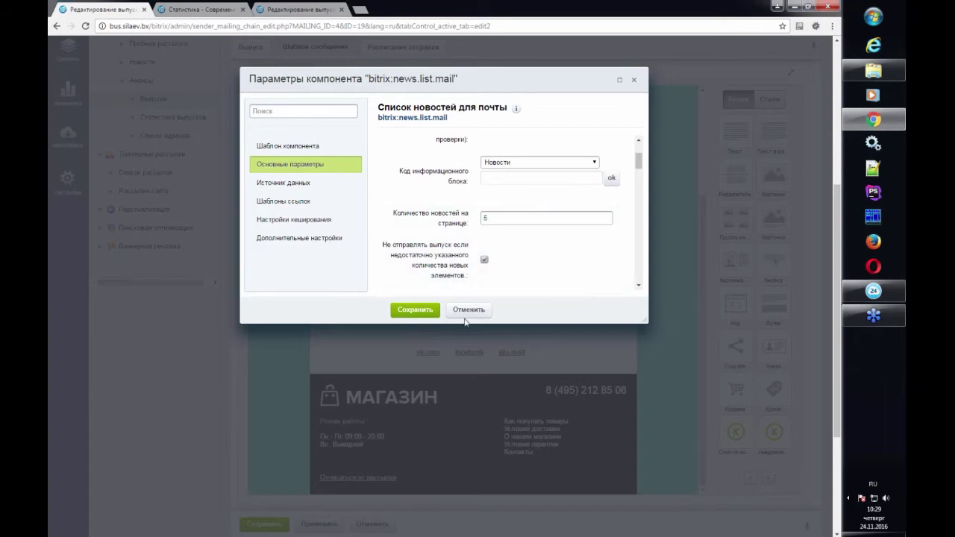
{"action": "left_click", "coordinate": [465, 316]}
Step: Delete the mail news list block from the letter and show the next set of component blocks
{"action": "left_click", "coordinate": [627, 227]}
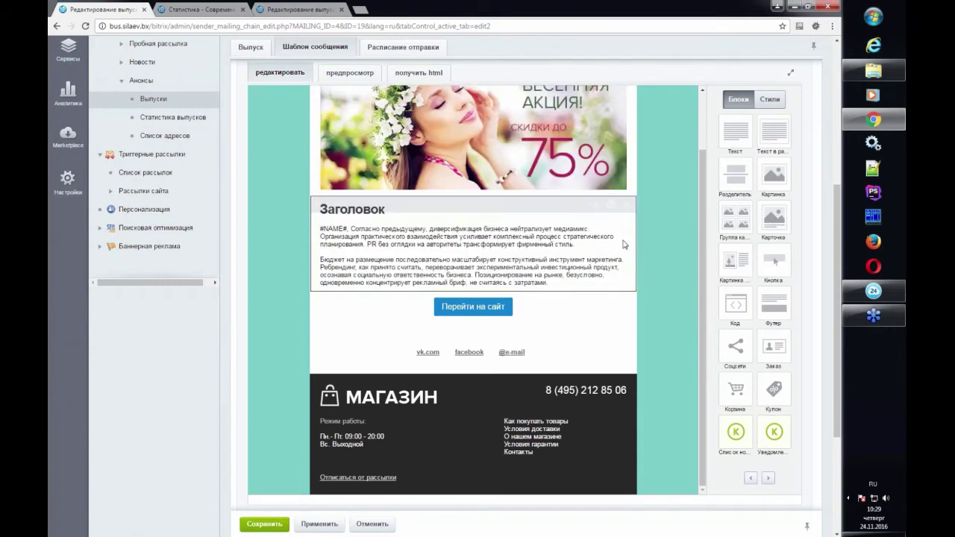
{"action": "left_click", "coordinate": [769, 479]}
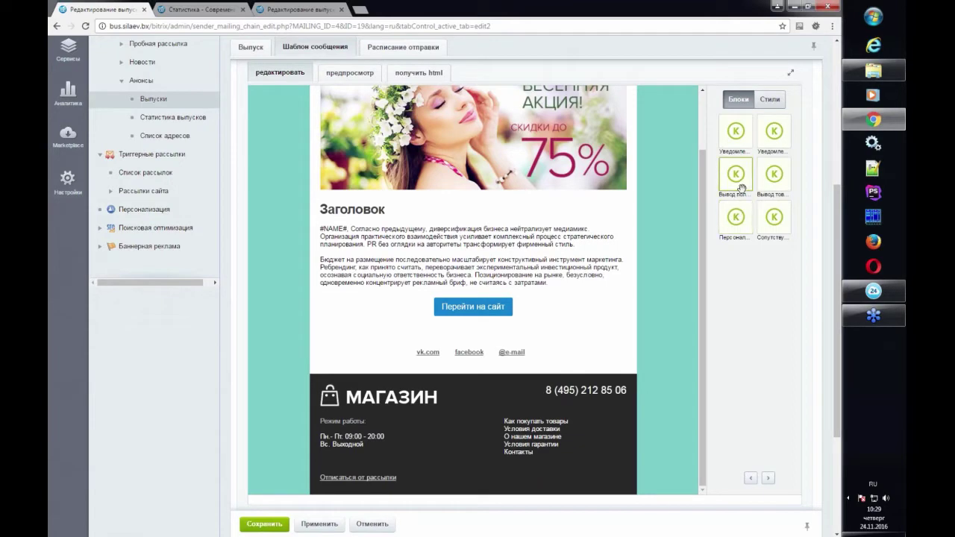
Step: Switch to issue #17 of "Пробная рассылка", reload its letter preview and examine the recommended products at desktop size
{"action": "left_click", "coordinate": [299, 10]}
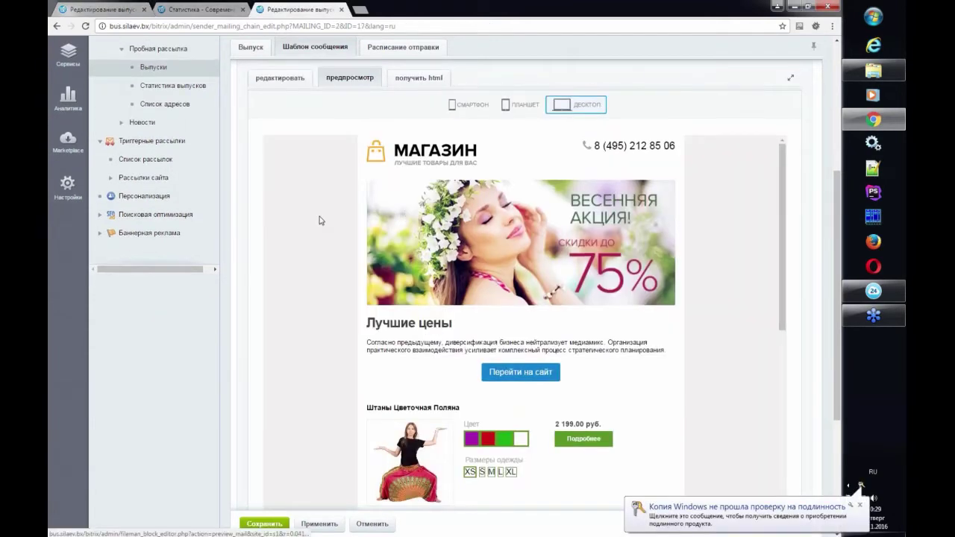
{"action": "scroll", "coordinate": [320, 220], "scroll_direction": "up", "scroll_amount": 3}
{"action": "left_click", "coordinate": [364, 182]}
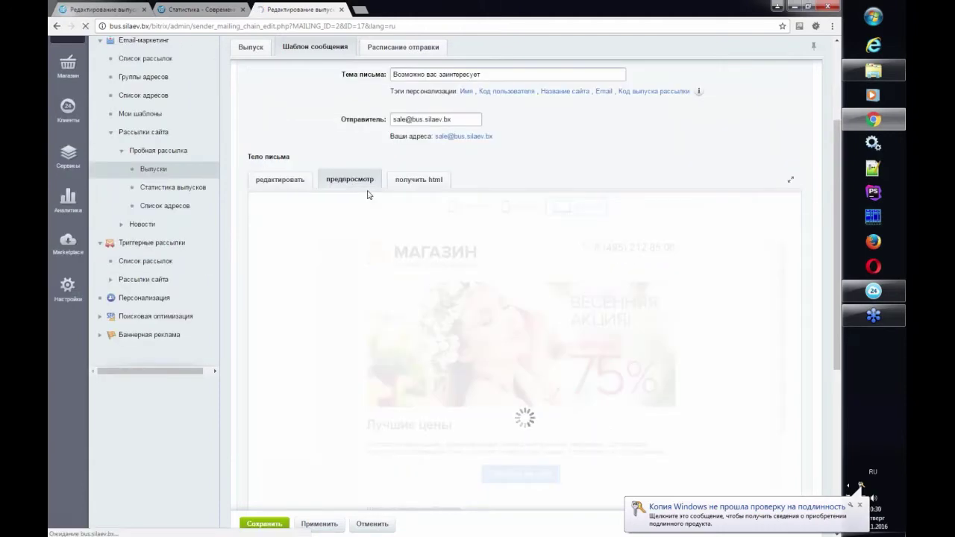
{"action": "scroll", "coordinate": [367, 194], "scroll_direction": "down", "scroll_amount": 1}
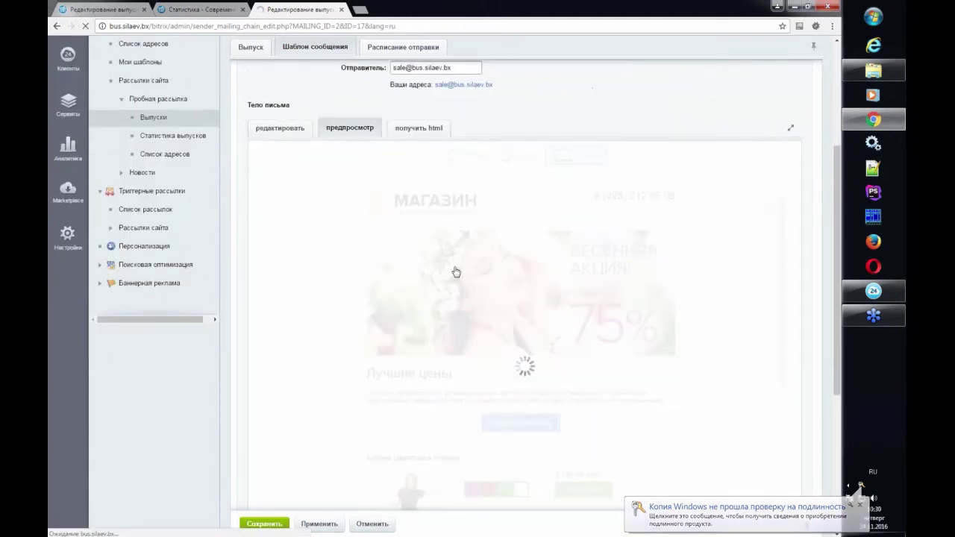
{"action": "scroll", "coordinate": [453, 273], "scroll_direction": "down", "scroll_amount": 1}
{"action": "scroll", "coordinate": [454, 273], "scroll_direction": "down", "scroll_amount": 1}
{"action": "scroll", "coordinate": [379, 261], "scroll_direction": "down", "scroll_amount": 2}
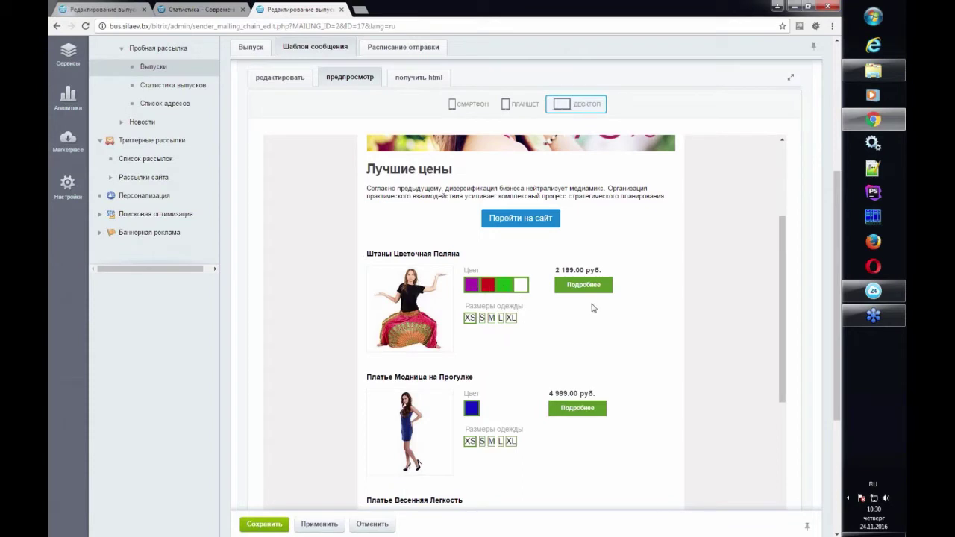
{"action": "scroll", "coordinate": [593, 307], "scroll_direction": "down", "scroll_amount": 1}
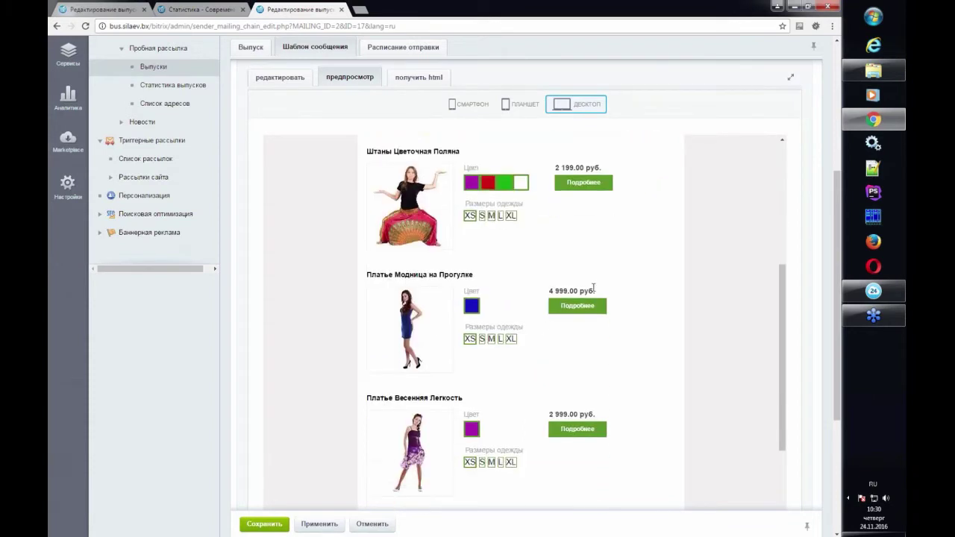
{"action": "scroll", "coordinate": [575, 328], "scroll_direction": "down", "scroll_amount": 1}
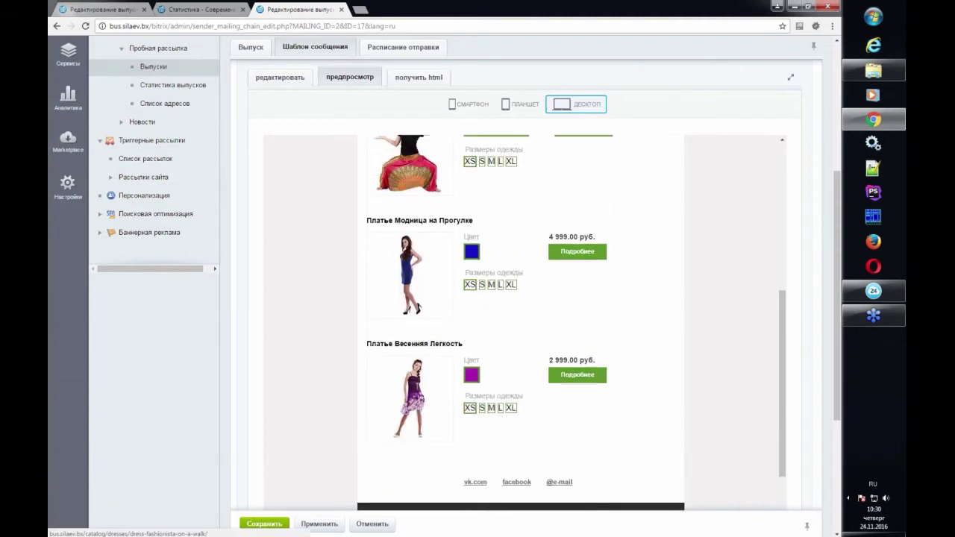
{"action": "scroll", "coordinate": [572, 331], "scroll_direction": "up", "scroll_amount": 1}
{"action": "scroll", "coordinate": [572, 332], "scroll_direction": "up", "scroll_amount": 3}
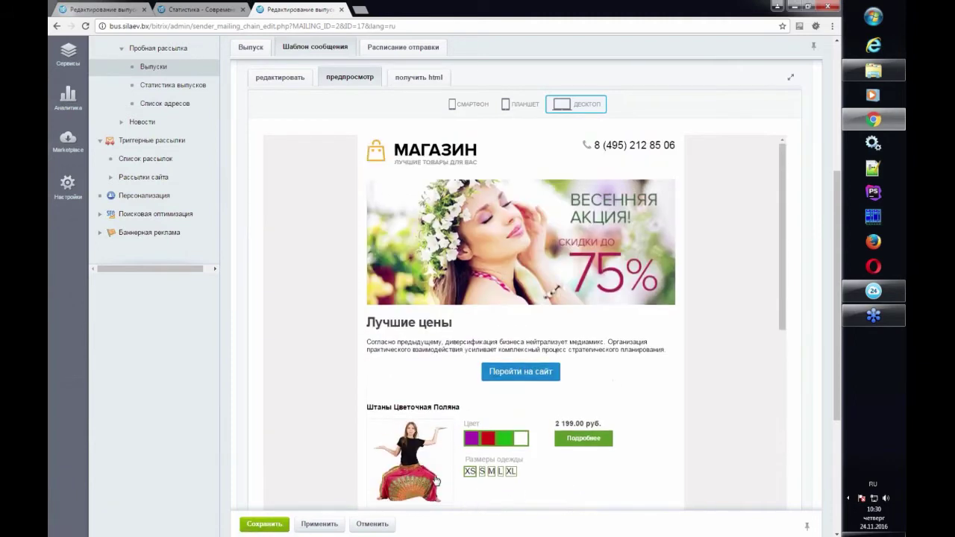
Step: Switch the preview of issue #17 to smartphone size and look through the letter
{"action": "left_click", "coordinate": [479, 106]}
{"action": "scroll", "coordinate": [608, 213], "scroll_direction": "down", "scroll_amount": 3}
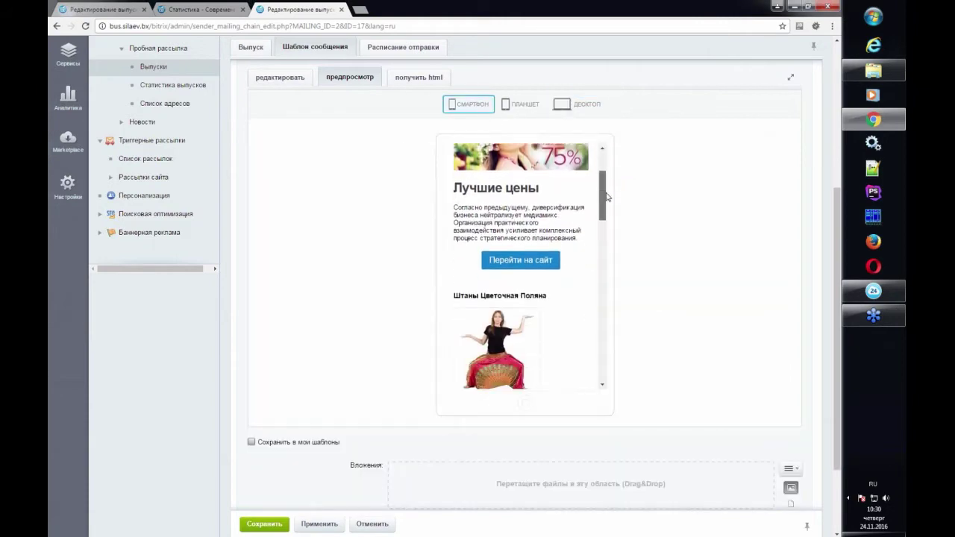
{"action": "left_click_drag", "start_coordinate": [608, 224], "coordinate": [602, 150]}
{"action": "scroll", "coordinate": [324, 156], "scroll_direction": "up", "scroll_amount": 2}
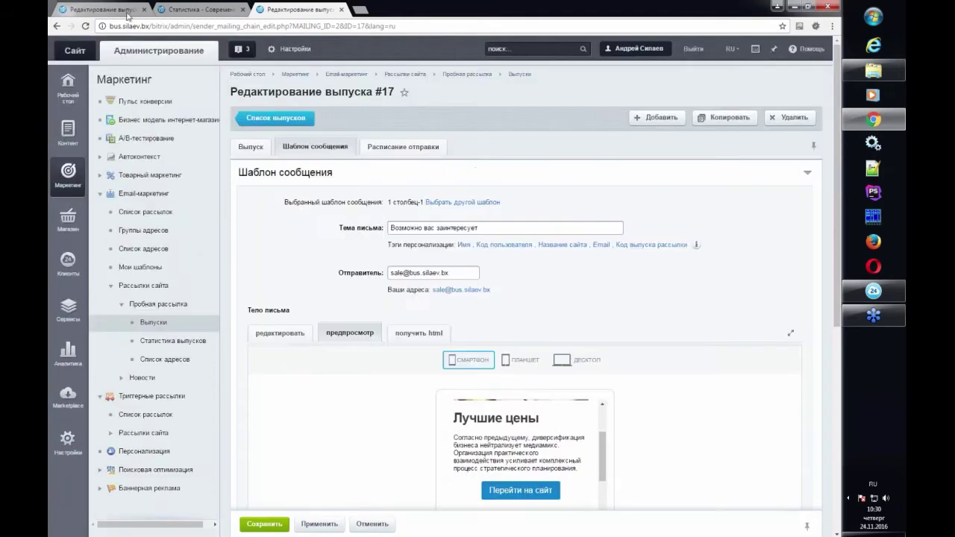
Step: Return to the "Распродажа #NAME#" issue and collapse the "Рассылки сайта" branch under Email-маркетинг
{"action": "left_click", "coordinate": [112, 10]}
{"action": "scroll", "coordinate": [562, 297], "scroll_direction": "up", "scroll_amount": 2}
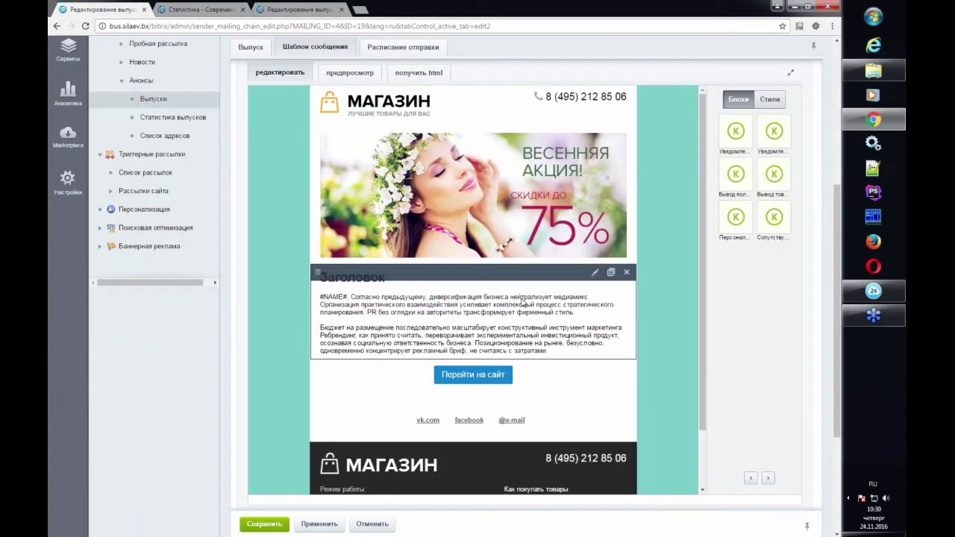
{"action": "scroll", "coordinate": [562, 297], "scroll_direction": "up", "scroll_amount": 2}
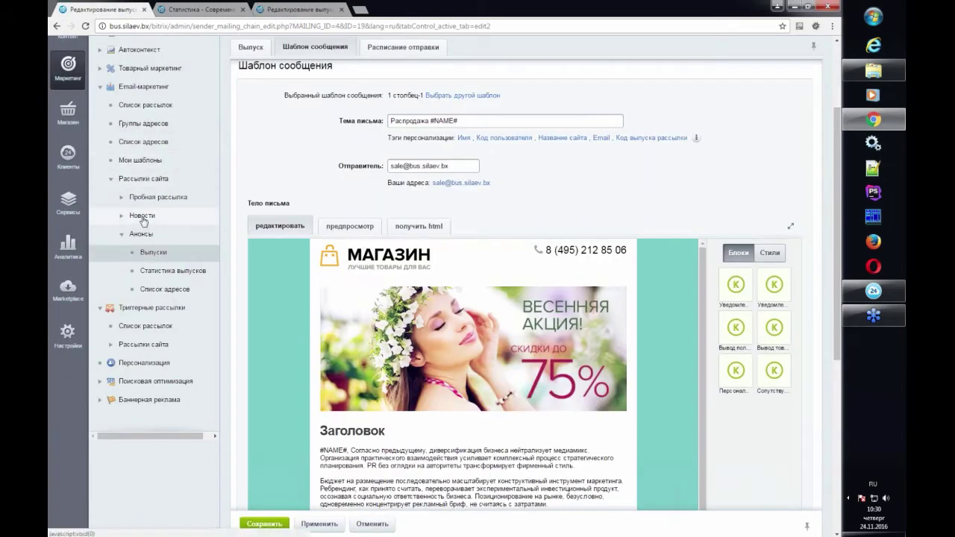
{"action": "left_click", "coordinate": [111, 181]}
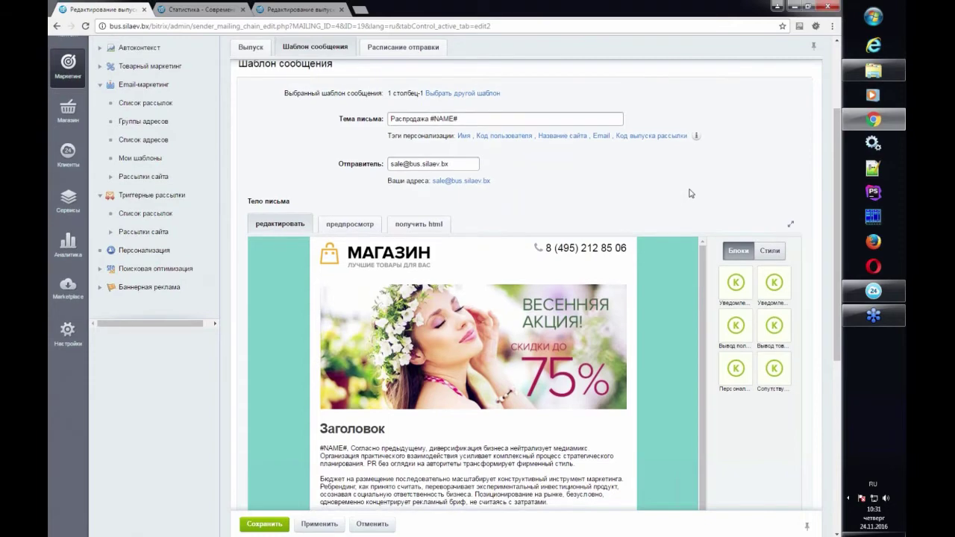
Step: Look up the mail option "Отправлять картинки в виде вложений в письмо" in the main module settings, and close the settings page
{"action": "scroll", "coordinate": [545, 298], "scroll_direction": "down", "scroll_amount": 1}
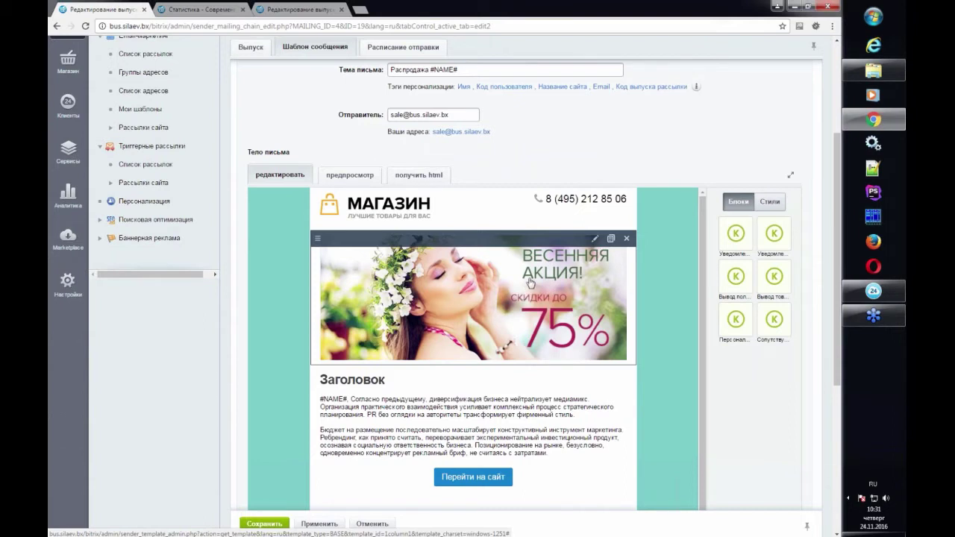
{"action": "scroll", "coordinate": [530, 284], "scroll_direction": "up", "scroll_amount": 1}
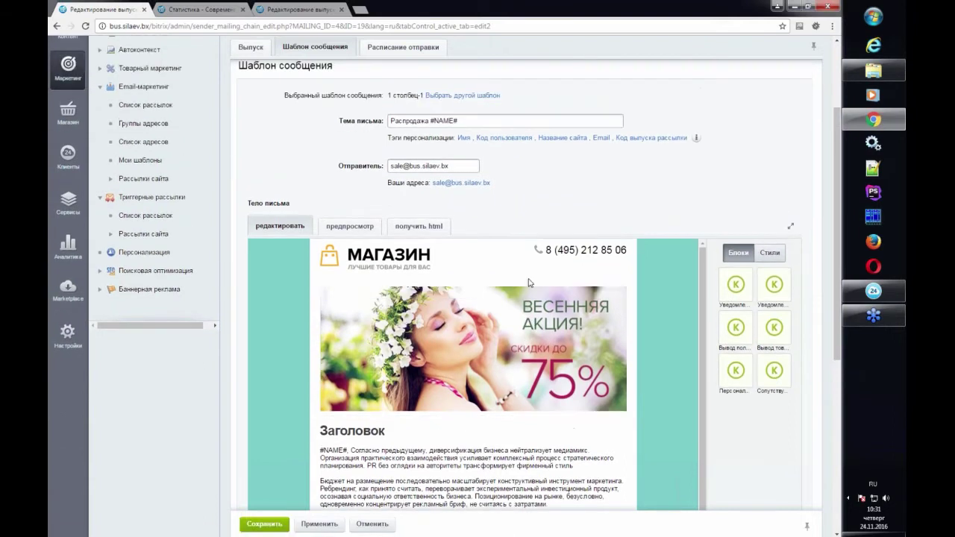
{"action": "scroll", "coordinate": [501, 239], "scroll_direction": "up", "scroll_amount": 3}
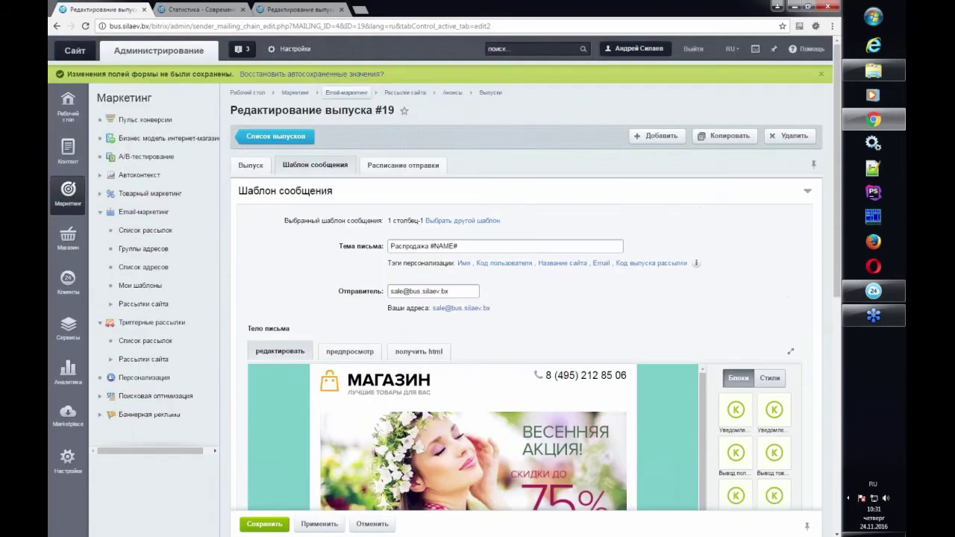
{"action": "left_click", "coordinate": [283, 49]}
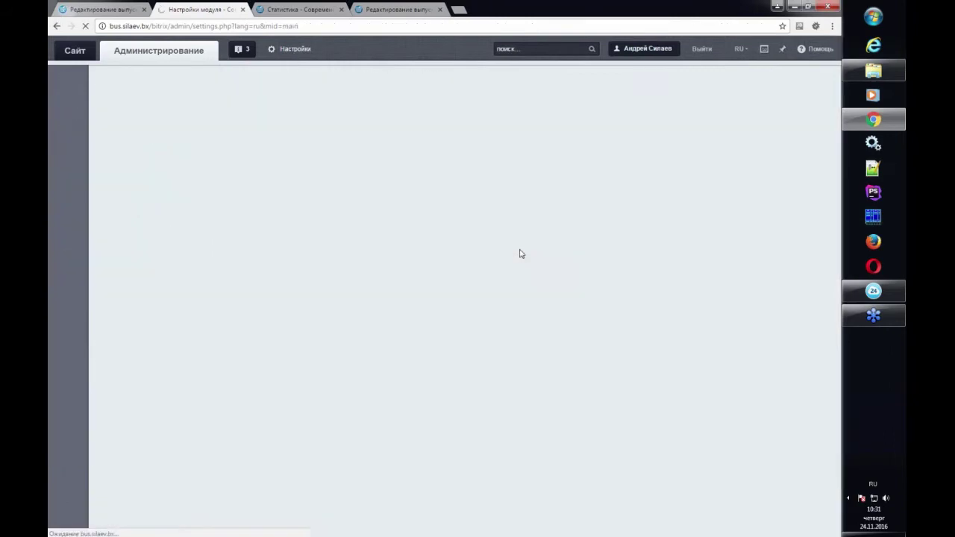
{"action": "scroll", "coordinate": [532, 262], "scroll_direction": "down", "scroll_amount": 3}
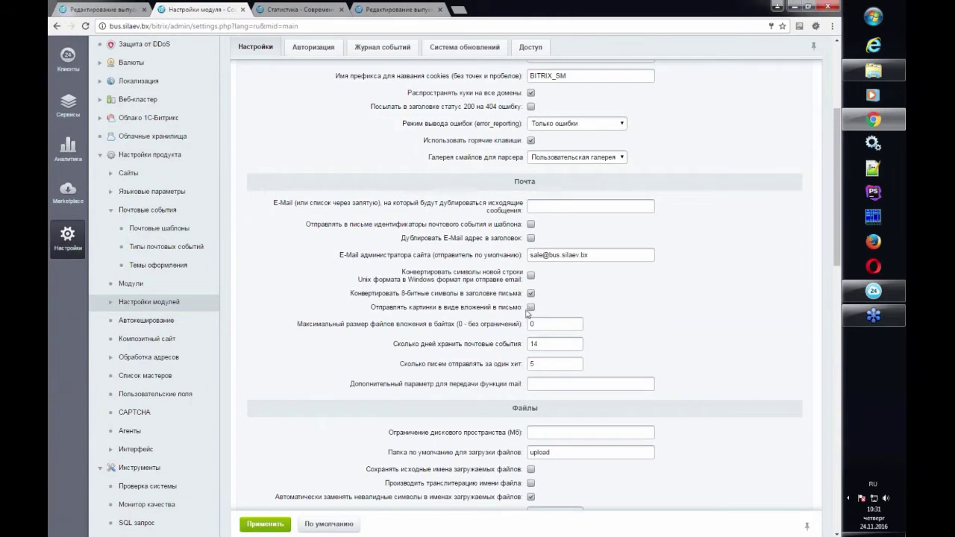
{"action": "left_click_drag", "start_coordinate": [378, 310], "coordinate": [522, 313]}
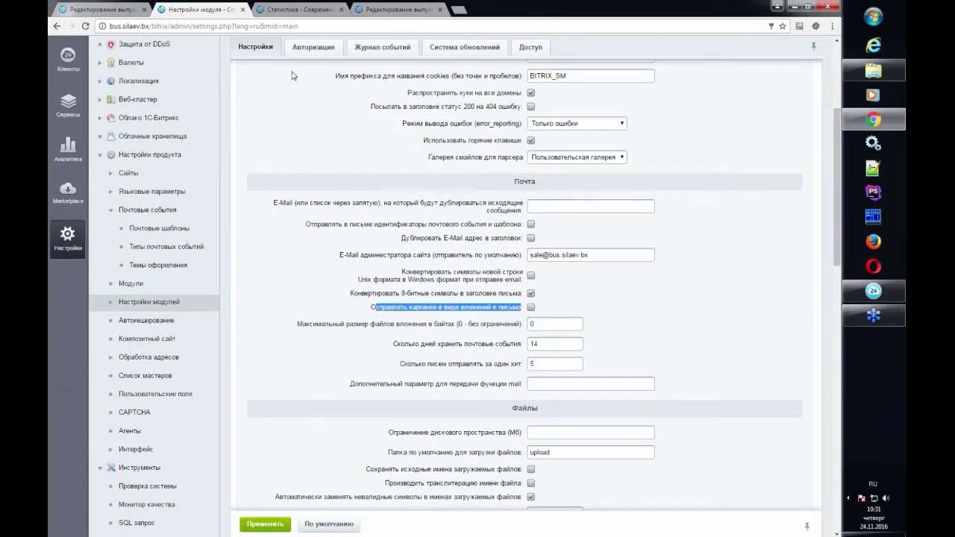
{"action": "left_click", "coordinate": [243, 10]}
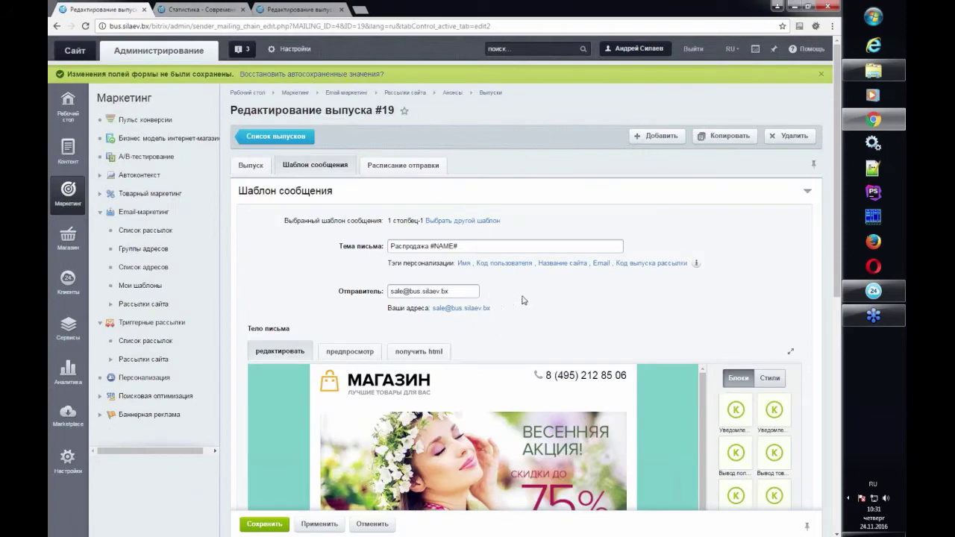
Step: Examine the "Вложения" area below the letter body of the "Распродажа #NAME#" issue
{"action": "scroll", "coordinate": [522, 300], "scroll_direction": "down", "scroll_amount": 2}
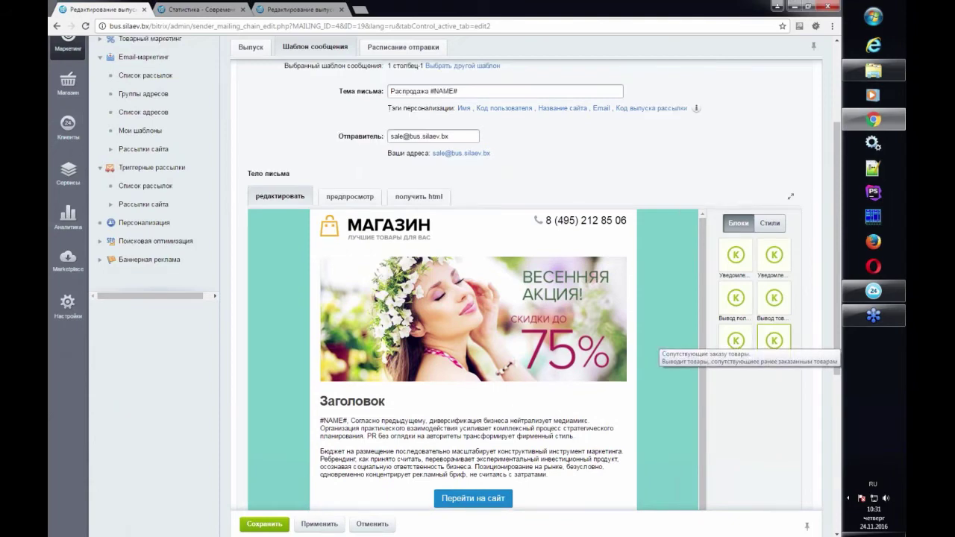
{"action": "scroll", "coordinate": [761, 332], "scroll_direction": "down", "scroll_amount": 4}
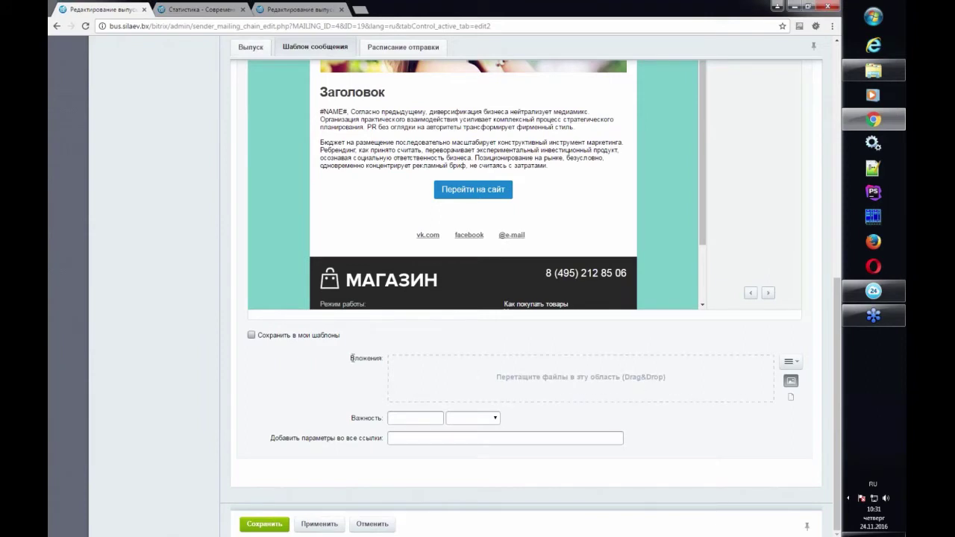
{"action": "left_click_drag", "start_coordinate": [351, 358], "coordinate": [382, 359]}
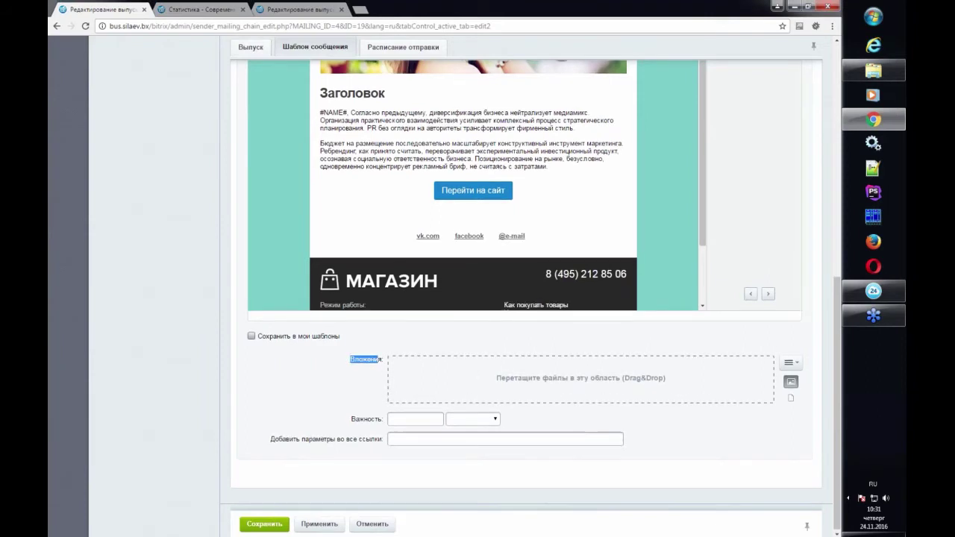
{"action": "scroll", "coordinate": [727, 350], "scroll_direction": "up", "scroll_amount": 5}
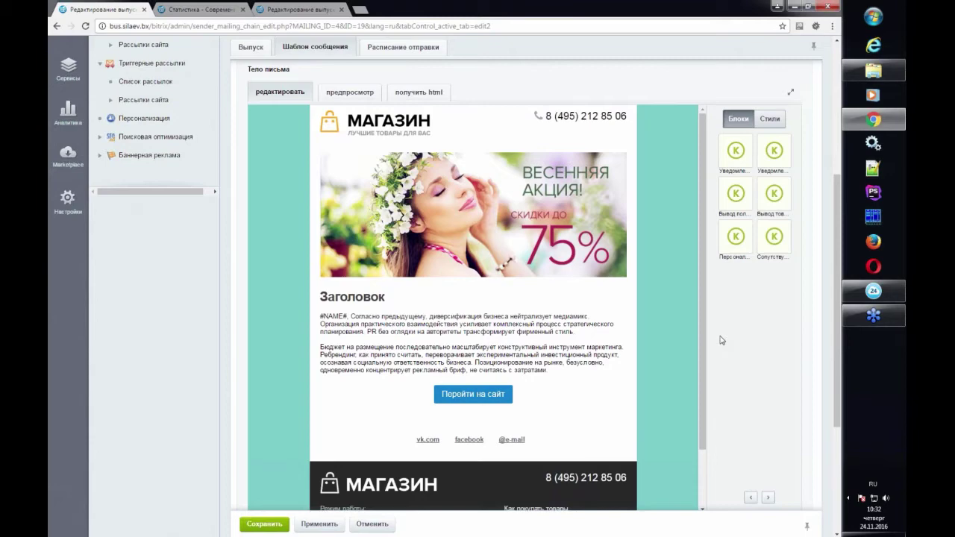
{"action": "scroll", "coordinate": [721, 340], "scroll_direction": "up", "scroll_amount": 1}
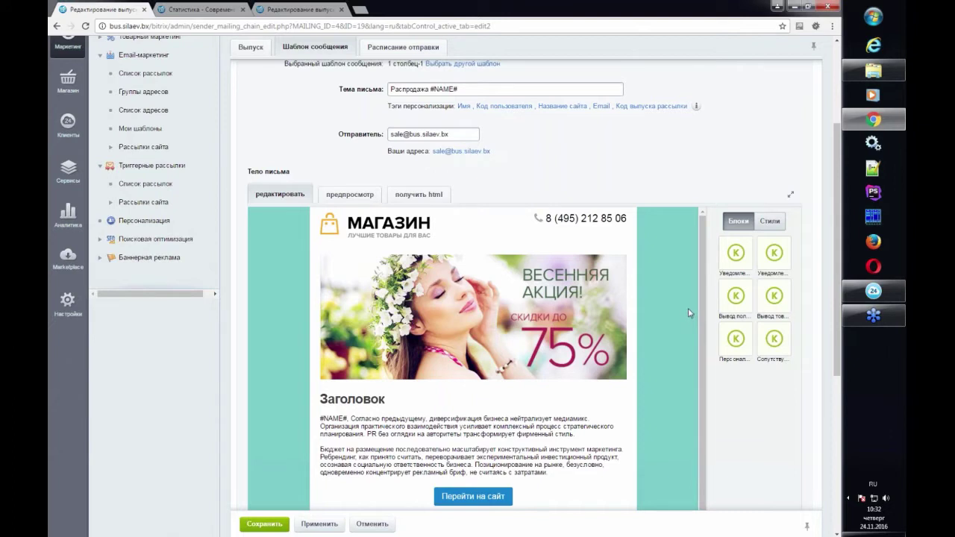
{"action": "scroll", "coordinate": [689, 313], "scroll_direction": "up", "scroll_amount": 1}
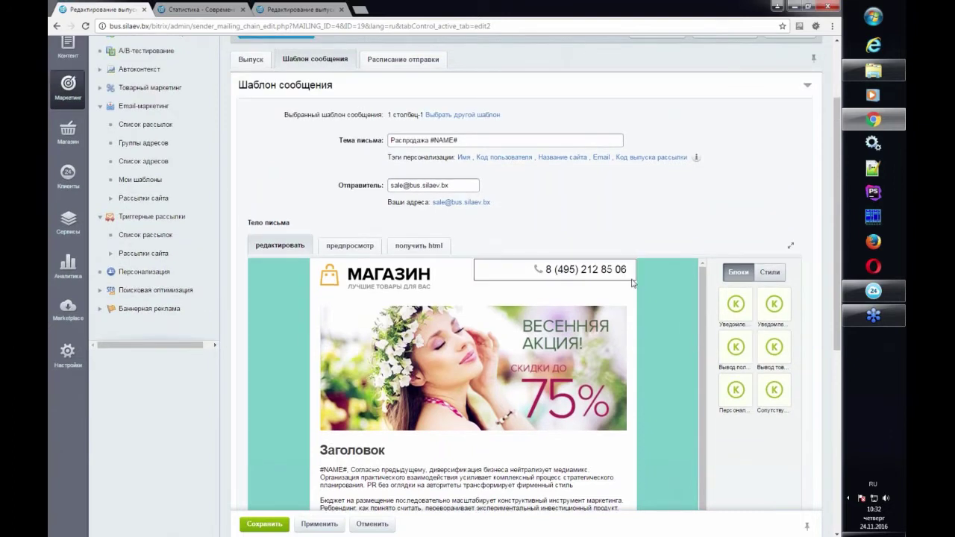
Step: View the "Мои шаблоны" list under Email-маркетинг and return to editing issue #19
{"action": "left_click", "coordinate": [156, 203]}
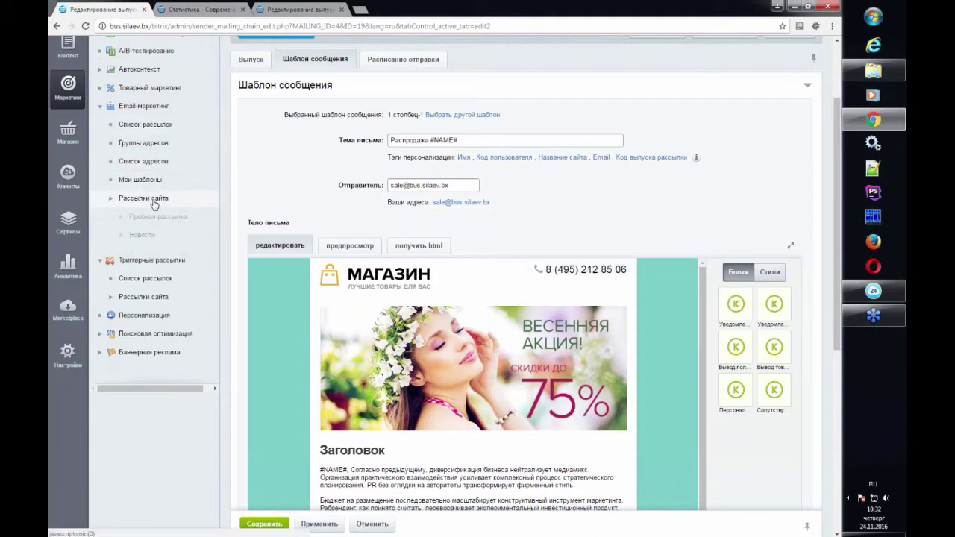
{"action": "left_click", "coordinate": [155, 203]}
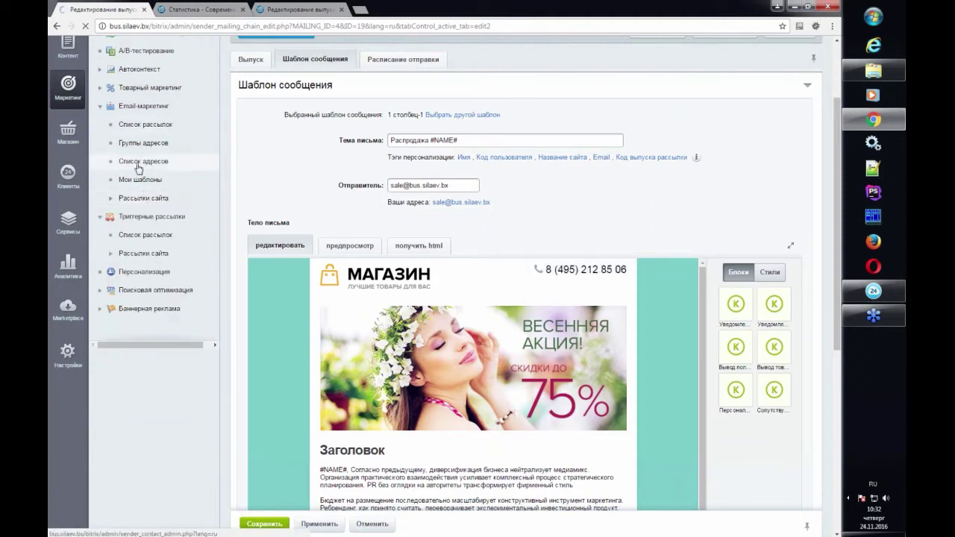
{"action": "left_click", "coordinate": [141, 179]}
{"action": "left_click", "coordinate": [149, 253]}
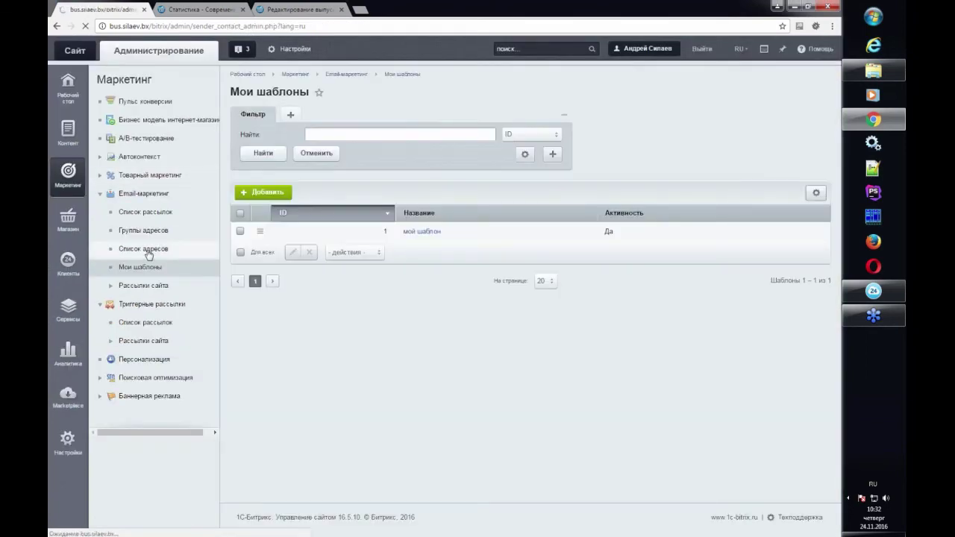
{"action": "left_click", "coordinate": [57, 27]}
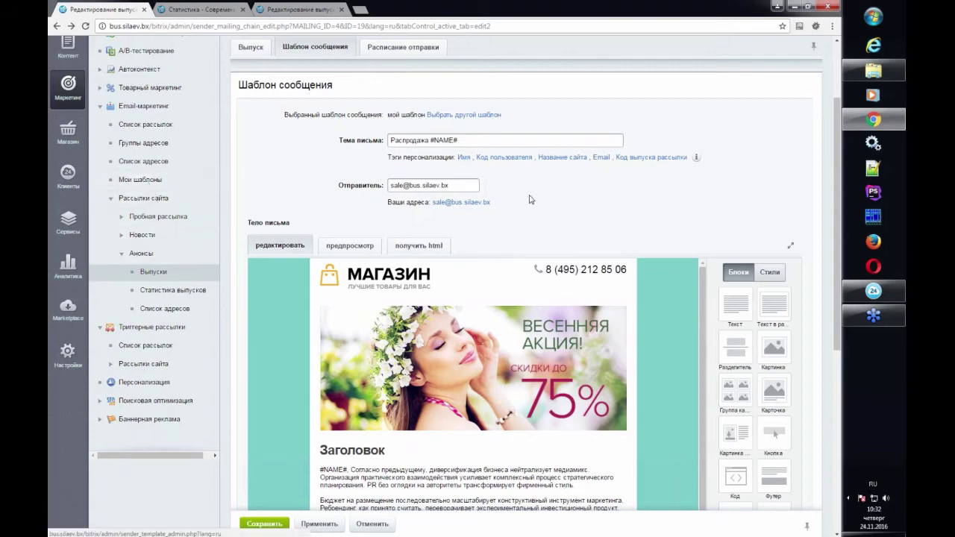
Step: View the address list's form for adding addresses and open the address group "давние покупатели" for editing
{"action": "left_click", "coordinate": [151, 165]}
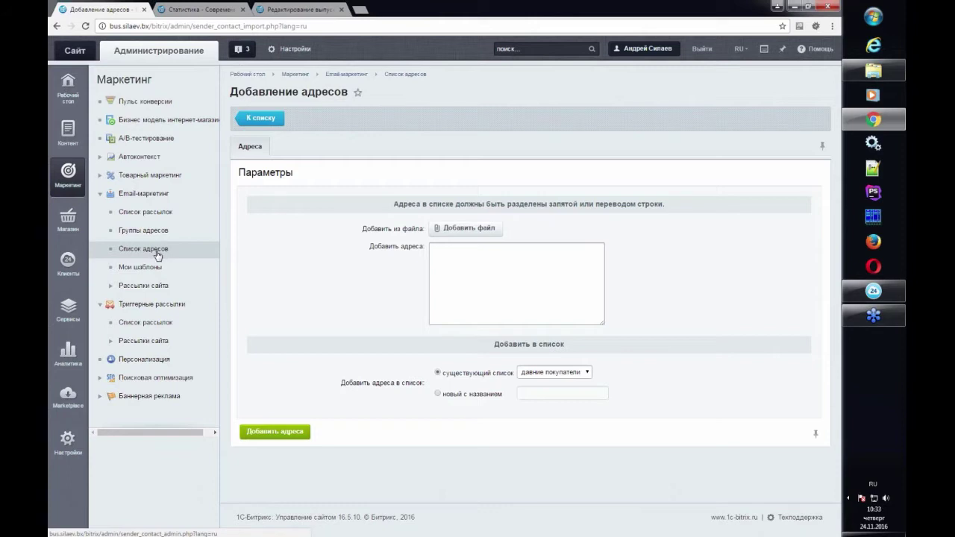
{"action": "left_click", "coordinate": [146, 230]}
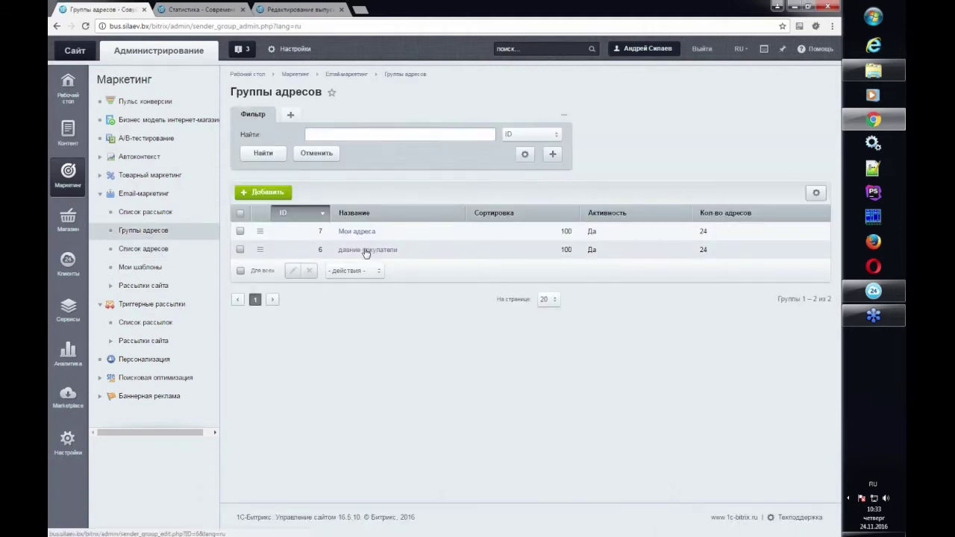
{"action": "left_click", "coordinate": [360, 244]}
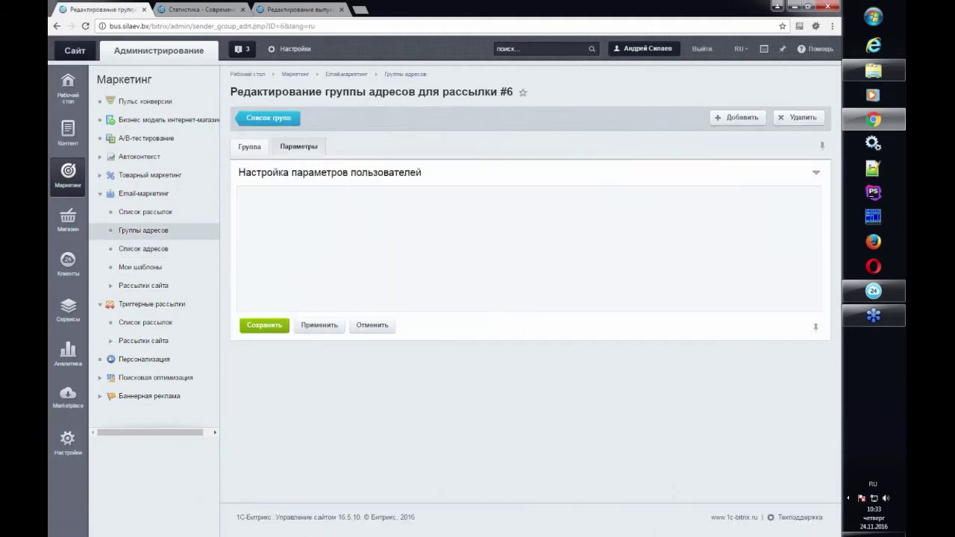
Step: Add a "Веб-формы" filter to the recipient selection of the "давние покупатели" group
{"action": "left_click", "coordinate": [377, 308]}
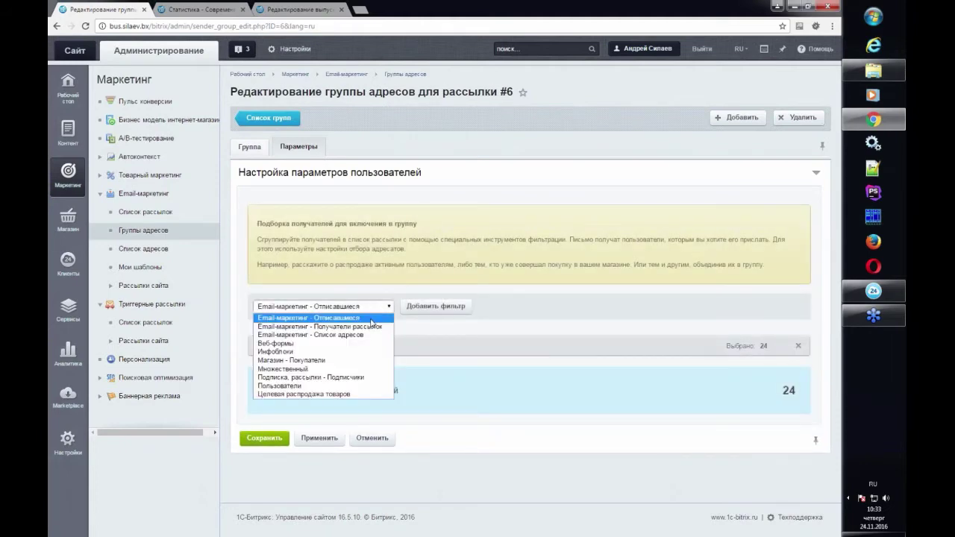
{"action": "left_click", "coordinate": [362, 345]}
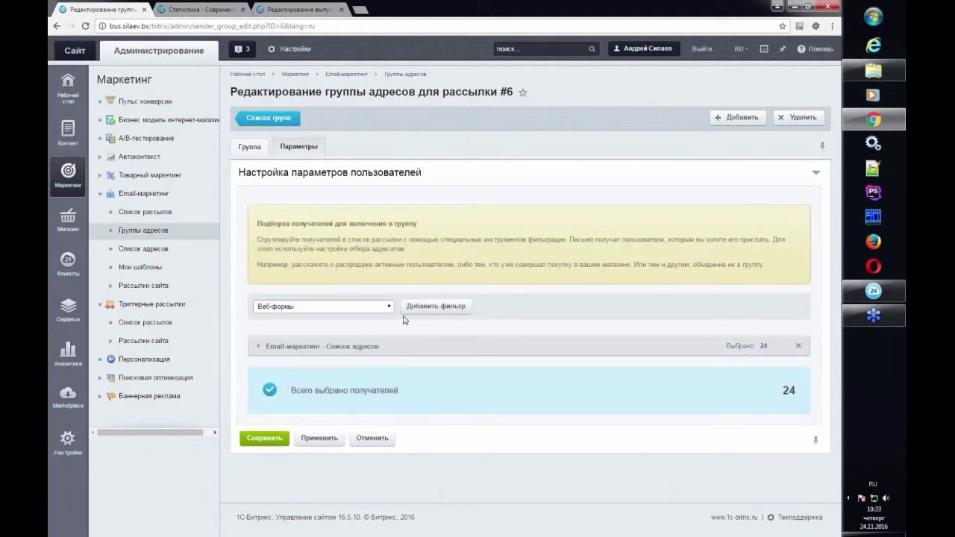
{"action": "left_click", "coordinate": [415, 314]}
Step: Add an "Инфоблоки" filter to the group's recipient selection, look over the other filter types, and remove the "Инфоблоки" filter
{"action": "left_click", "coordinate": [363, 308]}
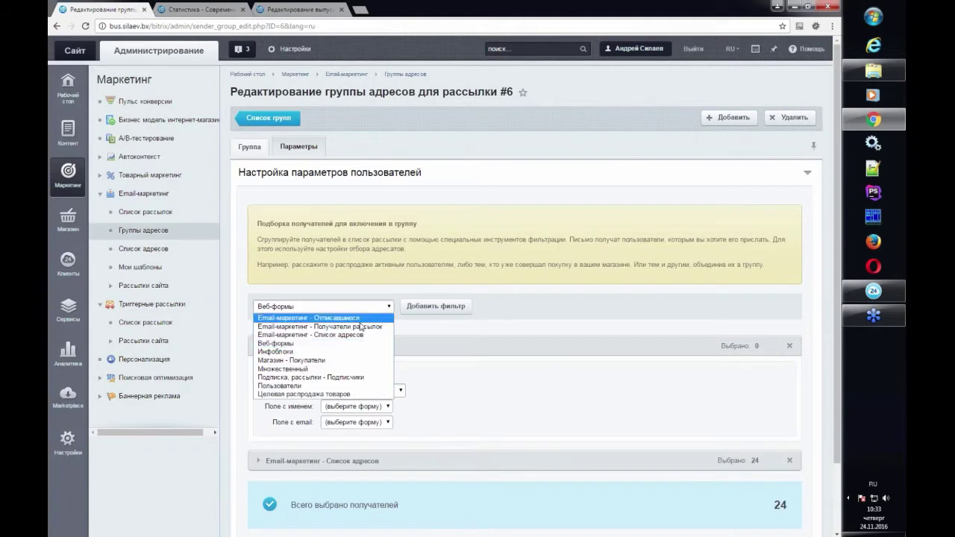
{"action": "left_click", "coordinate": [379, 351]}
{"action": "left_click", "coordinate": [436, 307]}
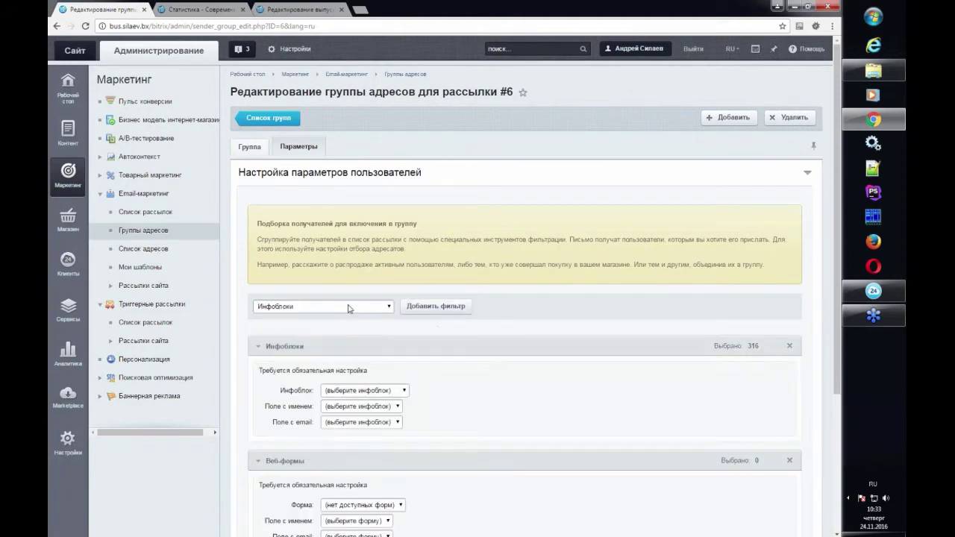
{"action": "left_click", "coordinate": [351, 307]}
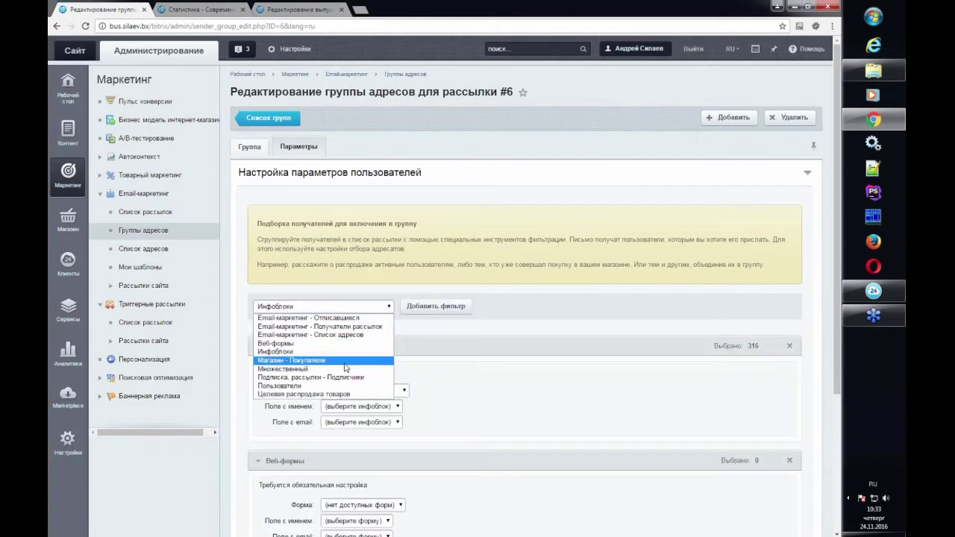
{"action": "left_click", "coordinate": [479, 324]}
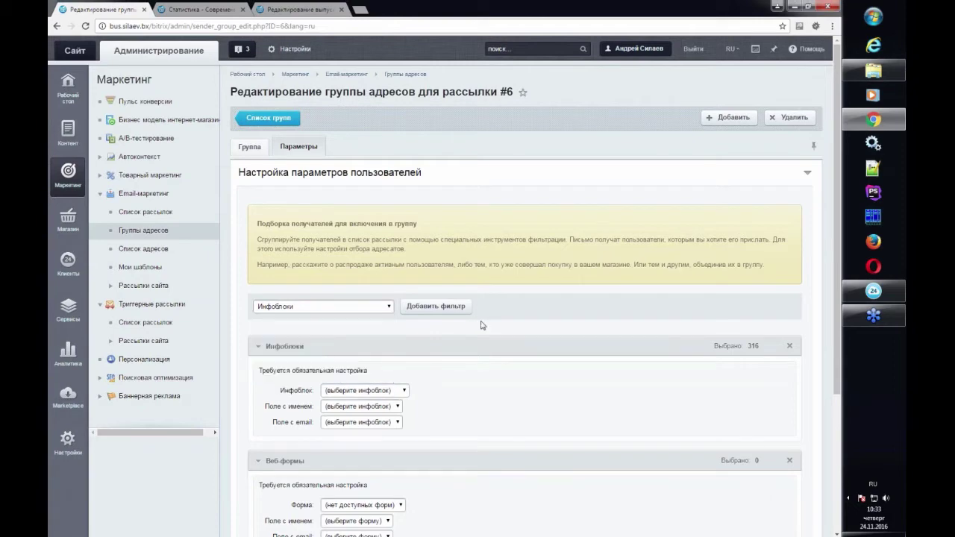
{"action": "left_click", "coordinate": [799, 350]}
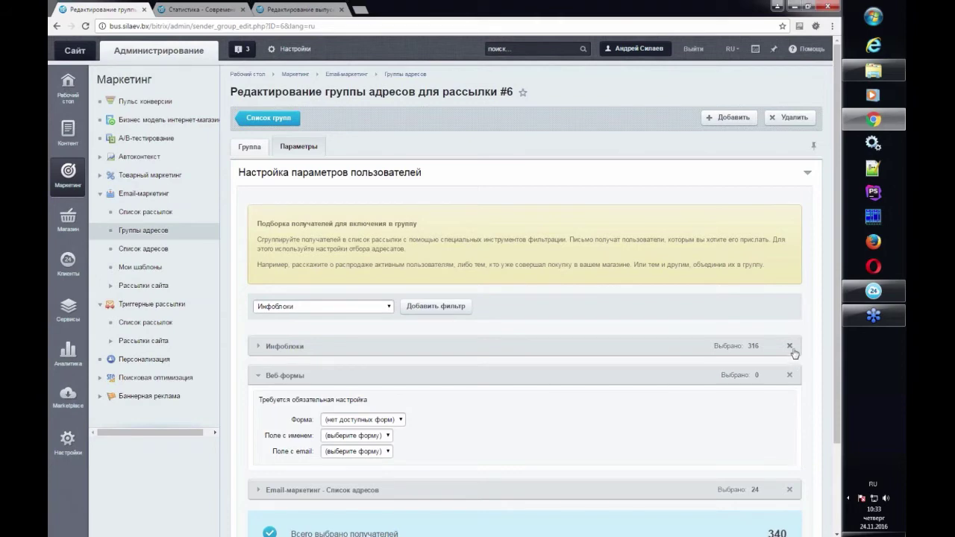
{"action": "left_click", "coordinate": [790, 347]}
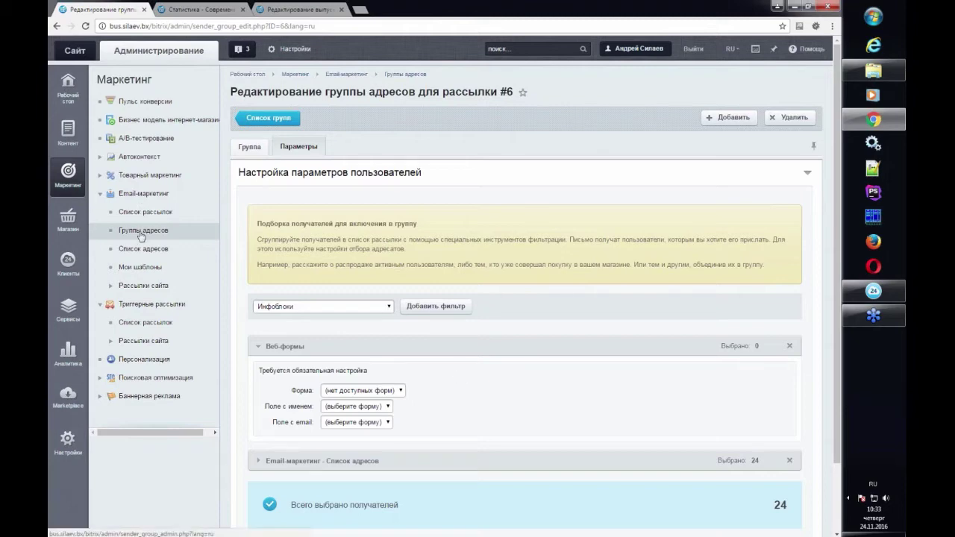
Step: Examine the available filter types and the choices for the form, name and email fields of the "Веб-формы" filter
{"action": "left_click", "coordinate": [316, 307]}
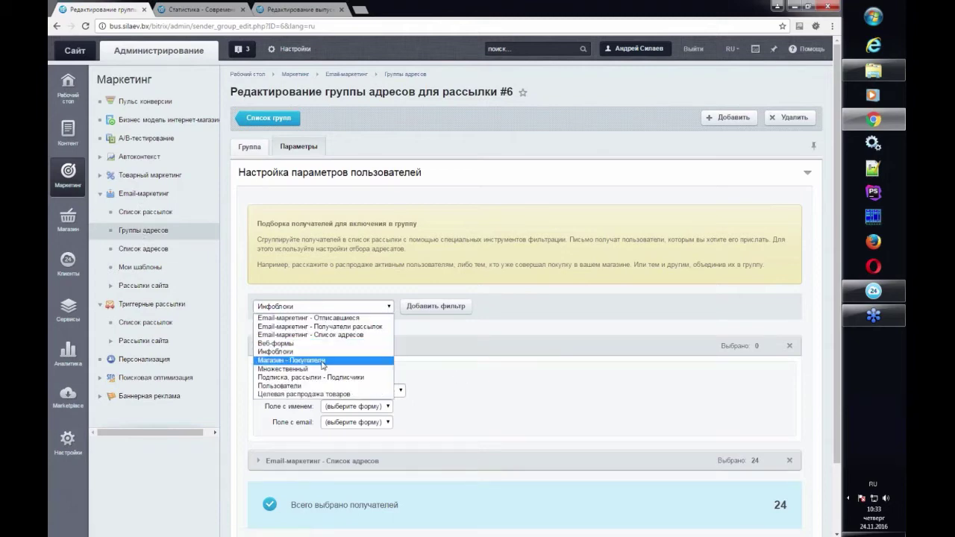
{"action": "left_click", "coordinate": [505, 306]}
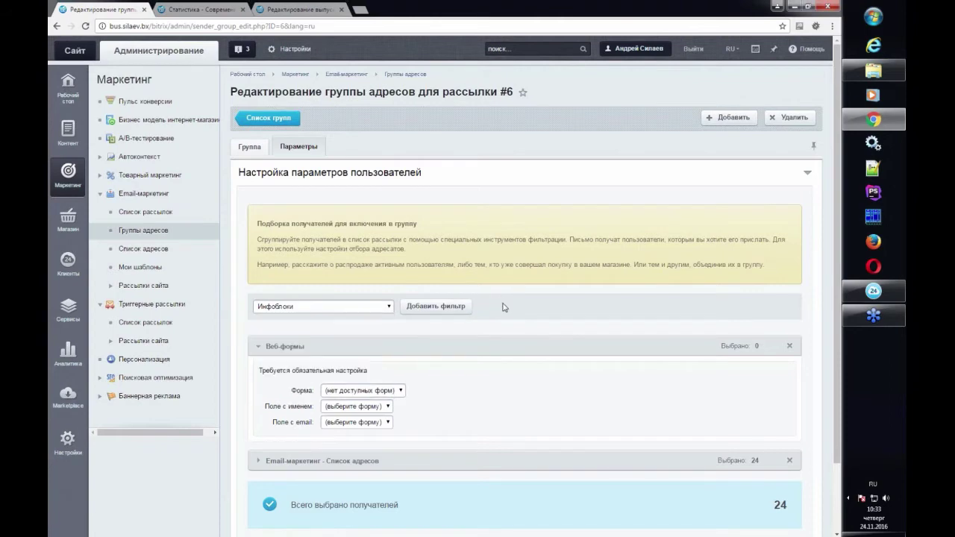
{"action": "left_click", "coordinate": [355, 394]}
{"action": "left_click", "coordinate": [357, 402]}
{"action": "scroll", "coordinate": [404, 361], "scroll_direction": "down", "scroll_amount": 2}
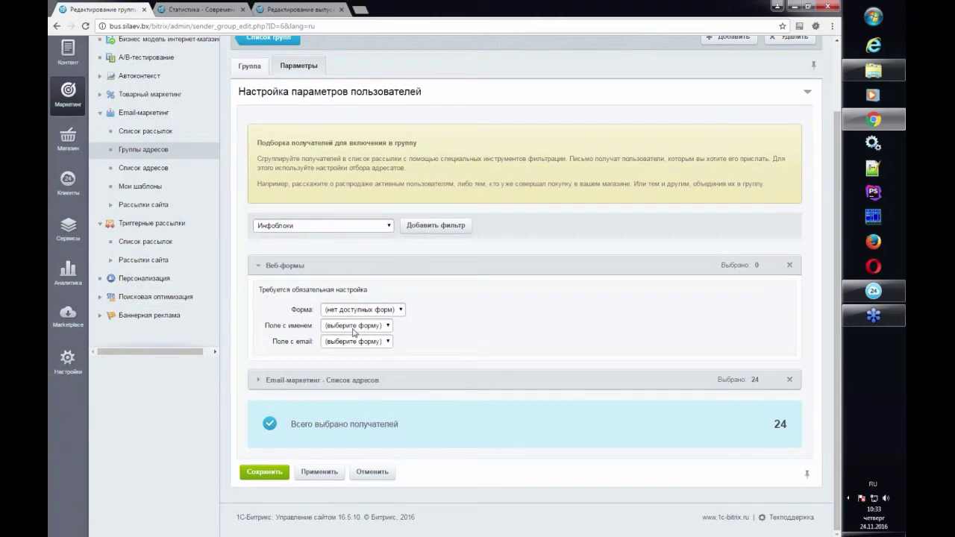
{"action": "left_click", "coordinate": [354, 329]}
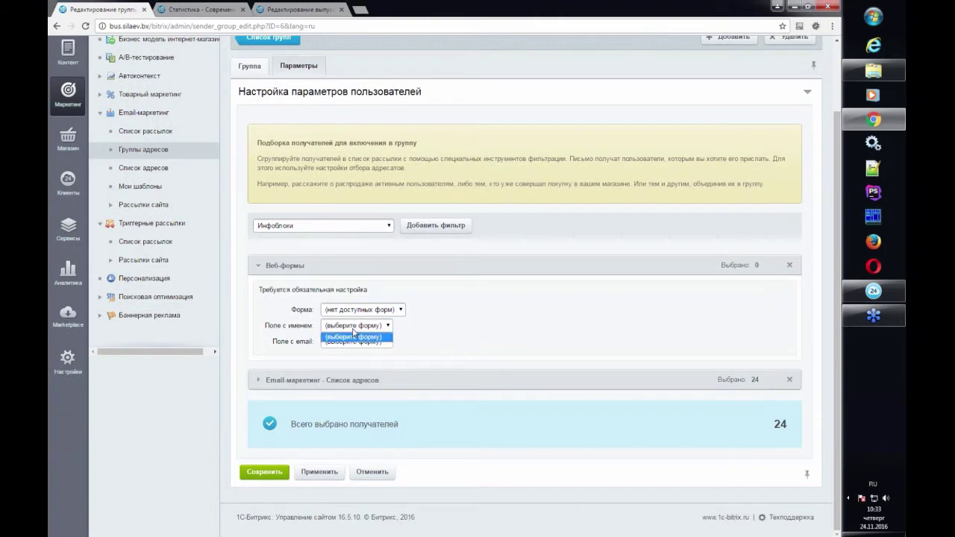
{"action": "left_click", "coordinate": [351, 343]}
{"action": "left_click", "coordinate": [350, 351]}
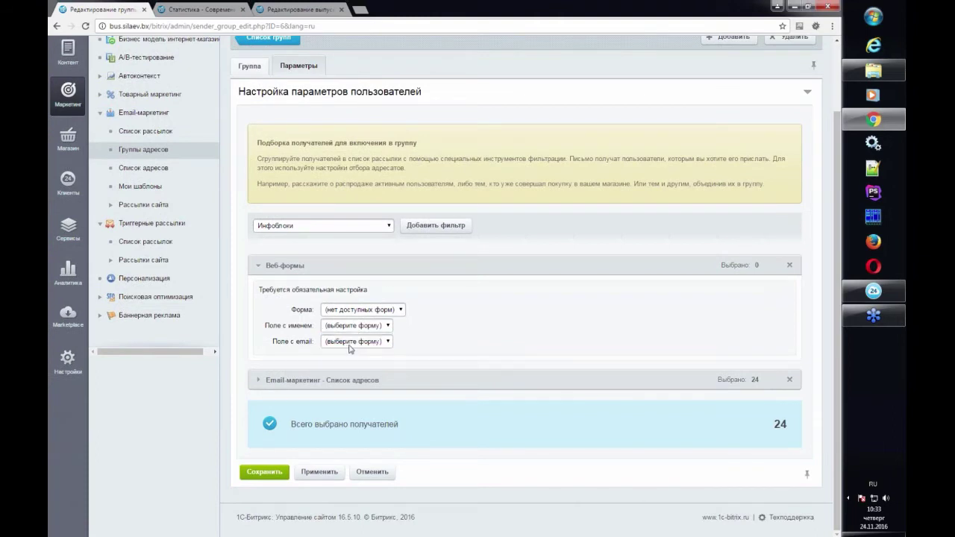
{"action": "left_click", "coordinate": [354, 344]}
{"action": "left_click", "coordinate": [354, 346]}
{"action": "left_click", "coordinate": [350, 326]}
{"action": "left_click", "coordinate": [347, 331]}
Step: Add a "Пользователи" filter to the recipient selection of the "давние покупатели" group
{"action": "scroll", "coordinate": [302, 185], "scroll_direction": "up", "scroll_amount": 2}
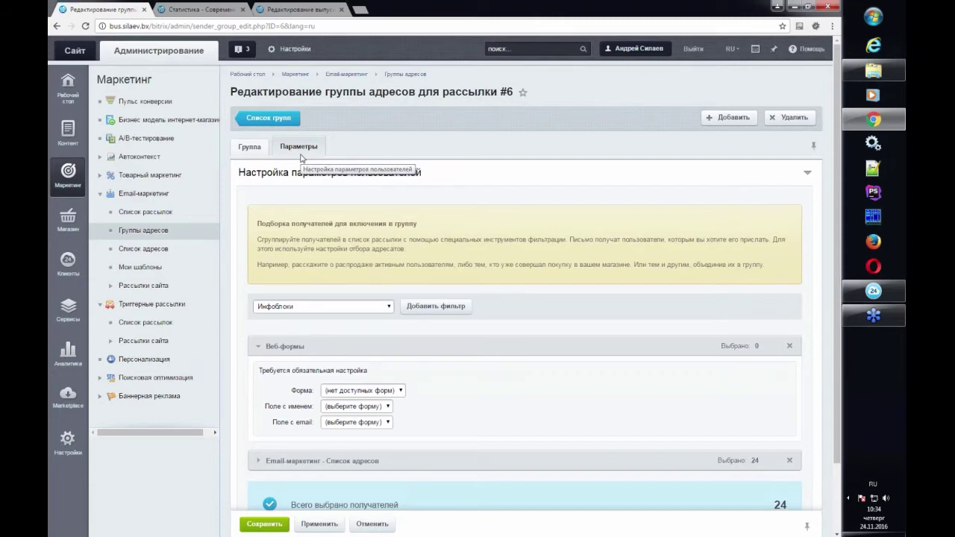
{"action": "left_click", "coordinate": [327, 306]}
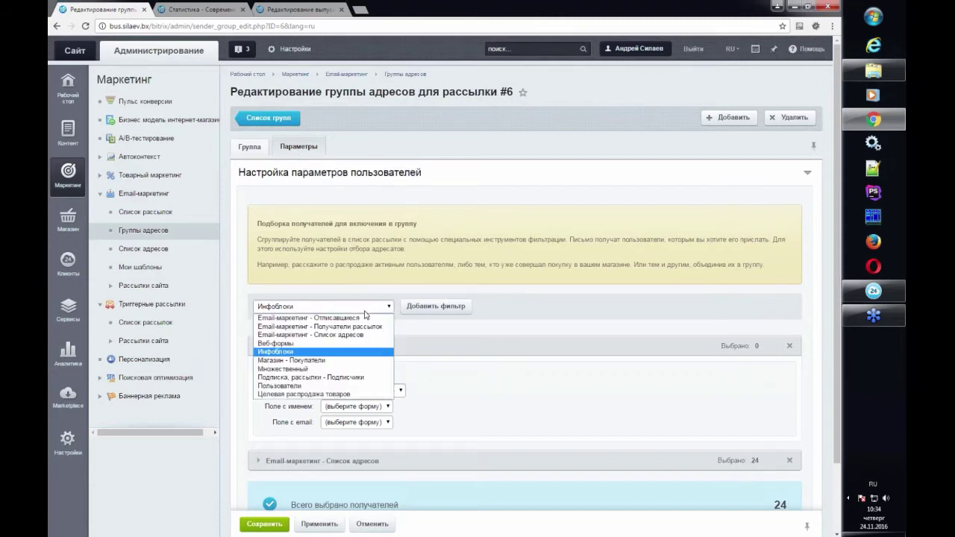
{"action": "left_click", "coordinate": [359, 385]}
{"action": "left_click", "coordinate": [454, 307]}
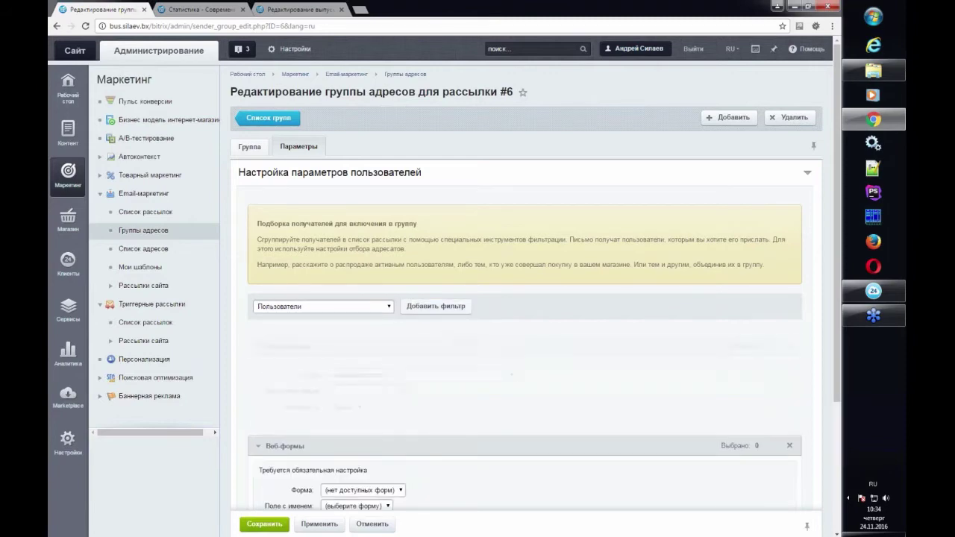
{"action": "scroll", "coordinate": [638, 324], "scroll_direction": "down", "scroll_amount": 2}
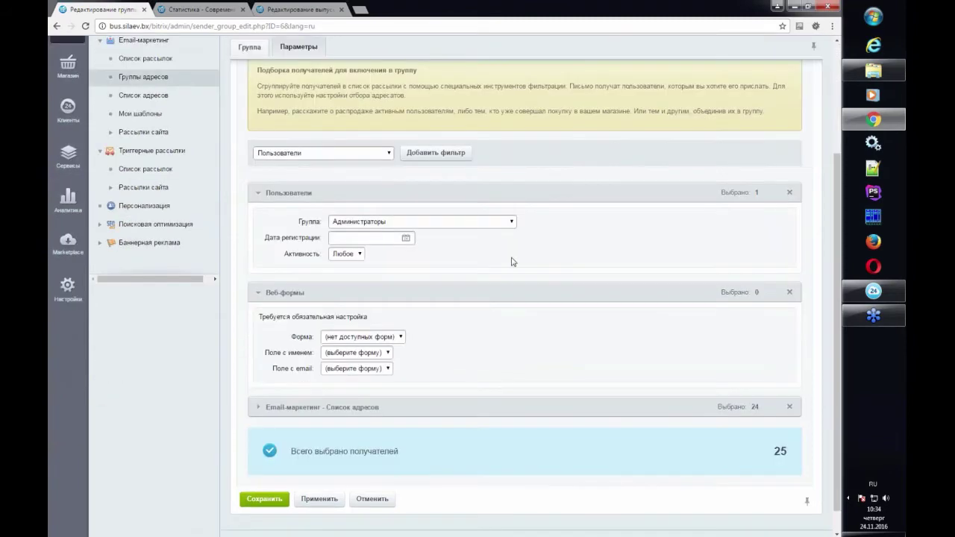
Step: Set the "Пользователи" filter's group to "Зарегистрированные пользователи" and remove the "Веб-формы" filter
{"action": "left_click", "coordinate": [472, 221]}
{"action": "left_click", "coordinate": [466, 237]}
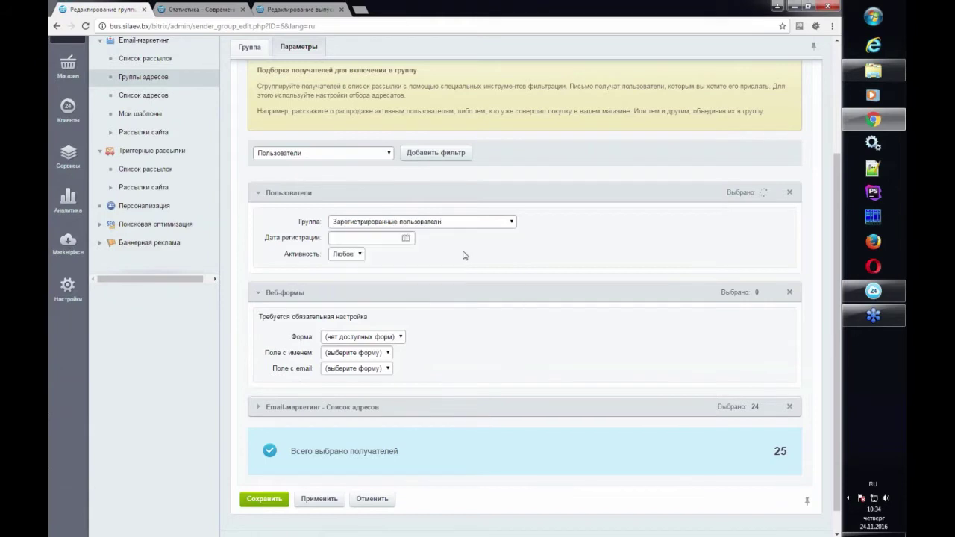
{"action": "left_click", "coordinate": [790, 292]}
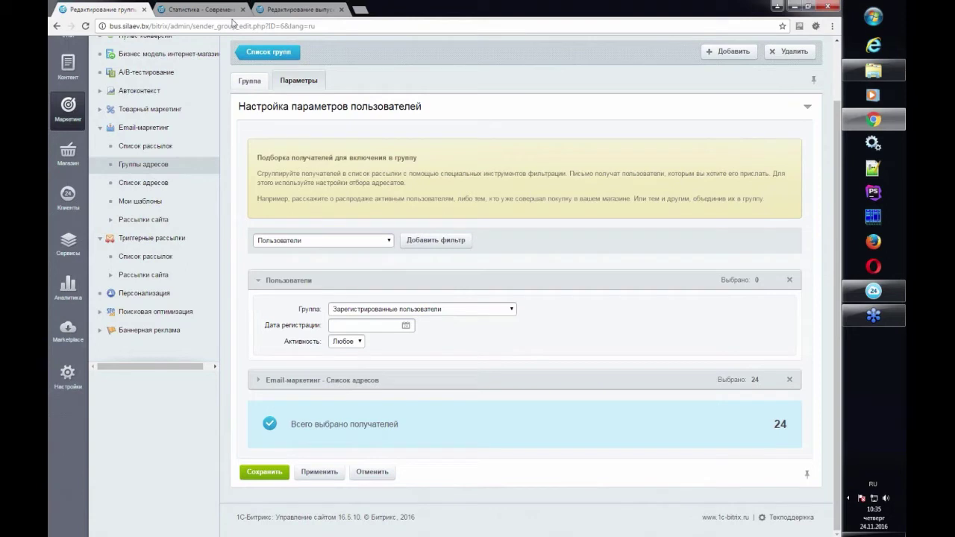
Step: Open the "Распродажа" issue of the "Анонсы" mailing for editing and display its message template
{"action": "left_click", "coordinate": [159, 219]}
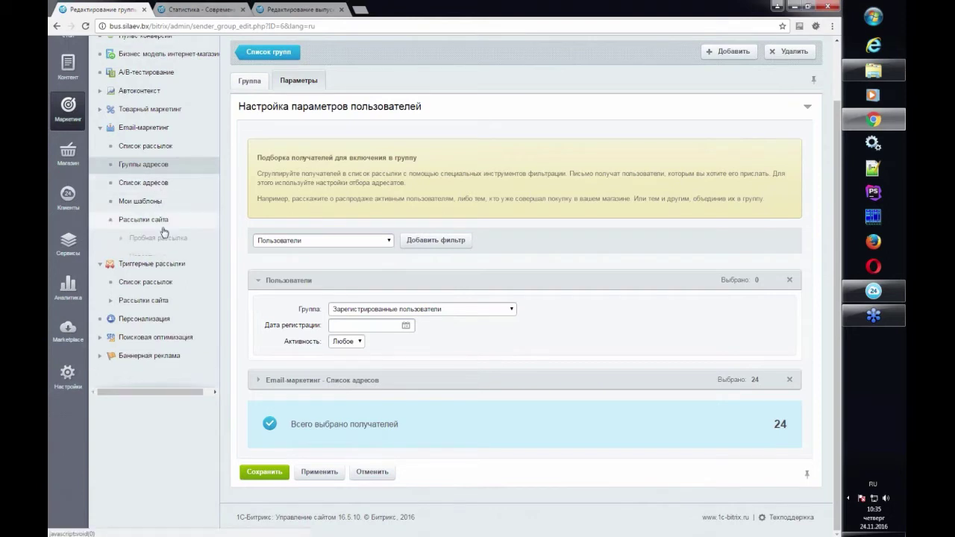
{"action": "left_click", "coordinate": [171, 275]}
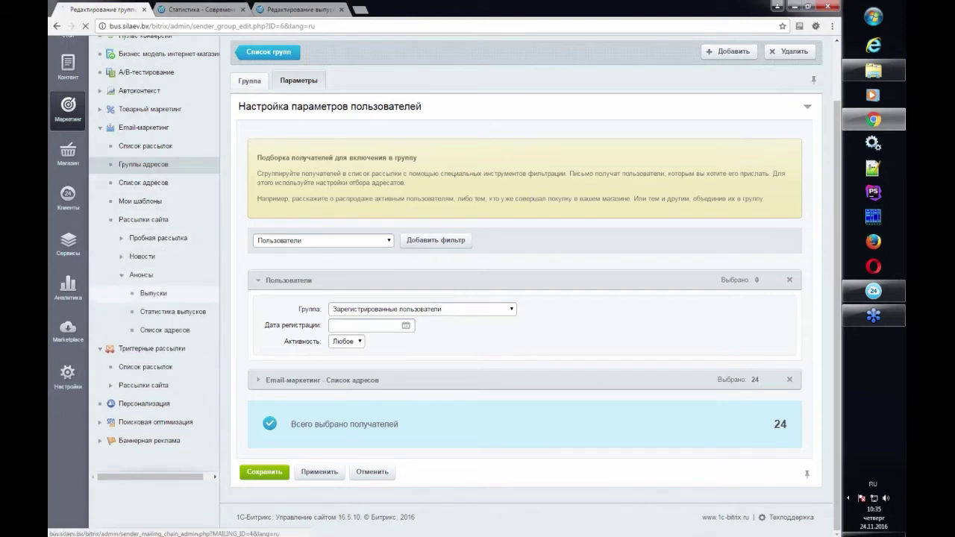
{"action": "left_click", "coordinate": [159, 296]}
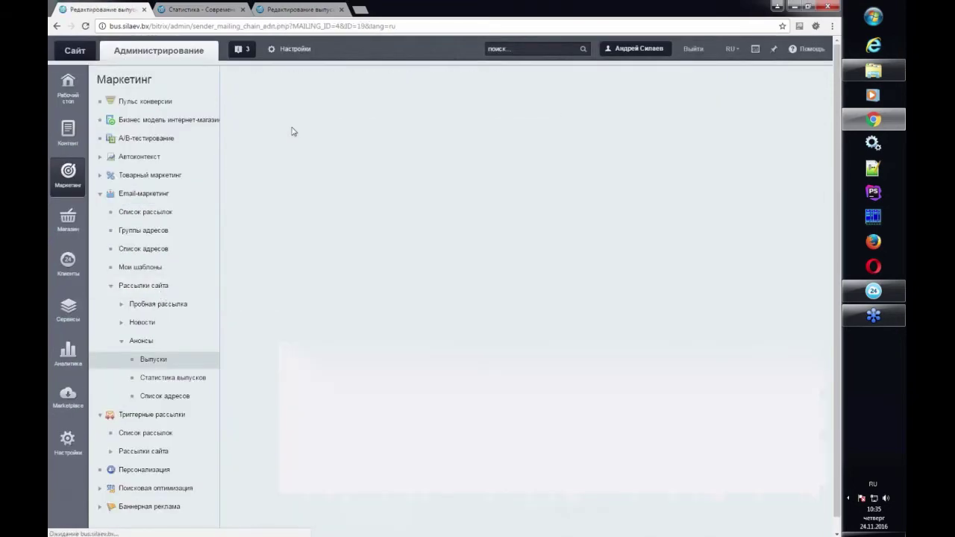
{"action": "scroll", "coordinate": [702, 314], "scroll_direction": "down", "scroll_amount": 5}
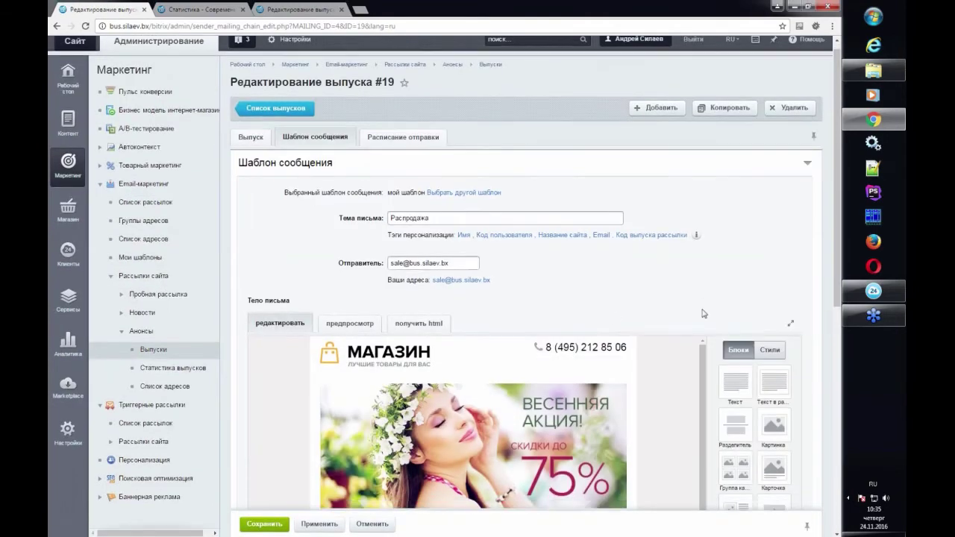
Step: Examine the smartphone preview of the "Возможно вас заинтересует" issue from the "Пробная рассылка" mailing
{"action": "left_click", "coordinate": [276, 10]}
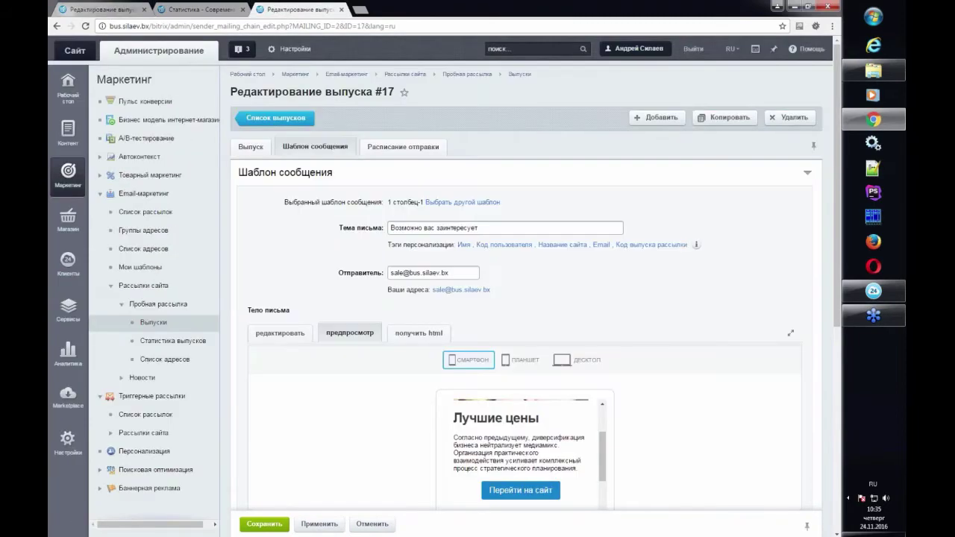
{"action": "scroll", "coordinate": [553, 313], "scroll_direction": "down", "scroll_amount": 8}
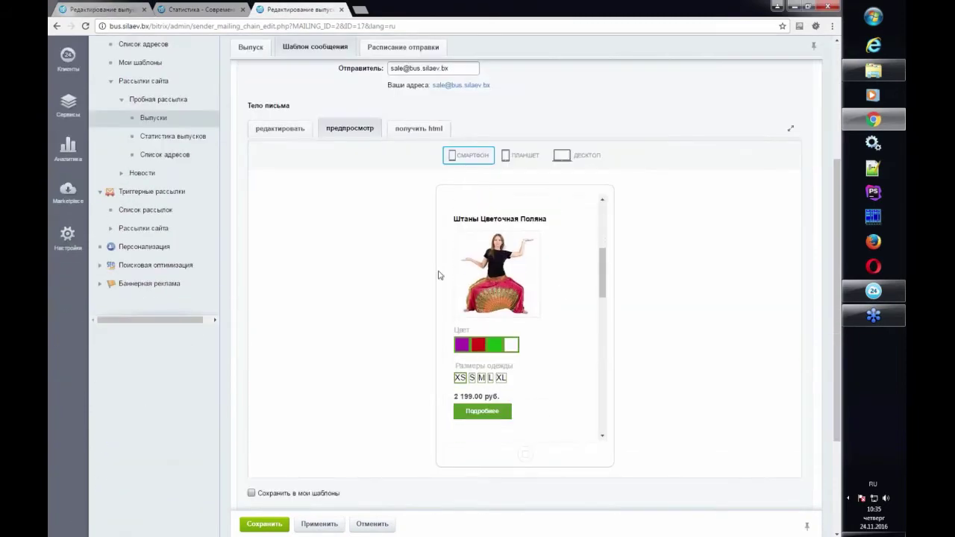
{"action": "scroll", "coordinate": [498, 283], "scroll_direction": "up", "scroll_amount": 2}
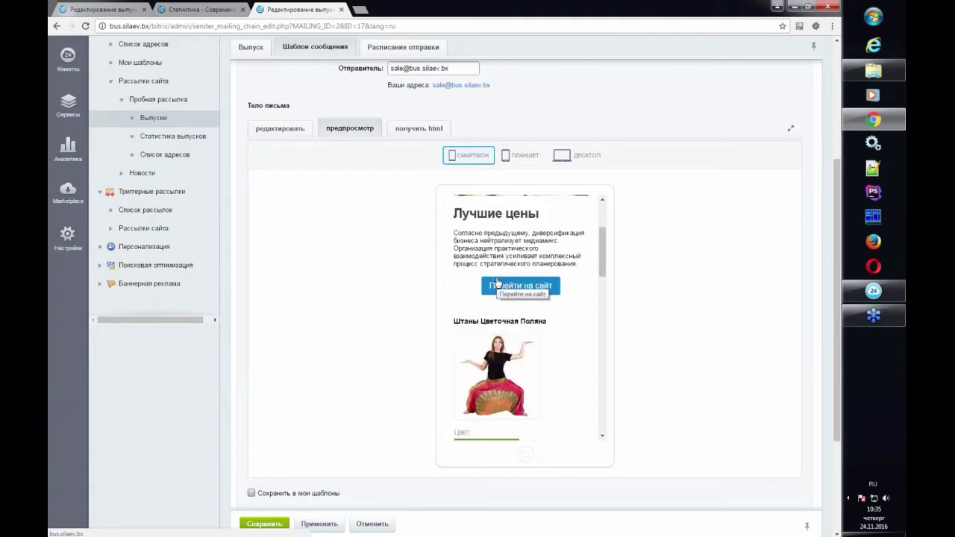
{"action": "scroll", "coordinate": [499, 282], "scroll_direction": "down", "scroll_amount": 1}
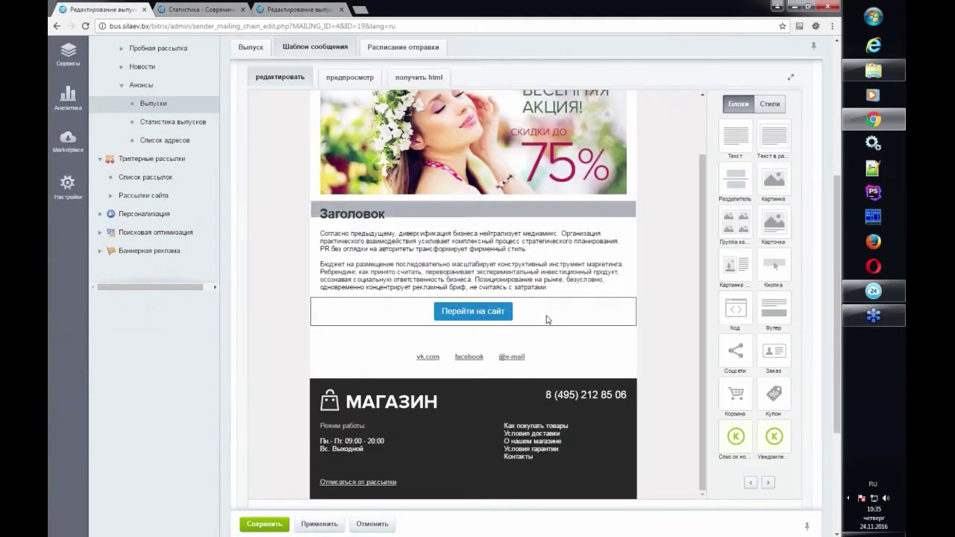
Step: Insert a "Список новостей для почты" block between the letter's text and the "Перейти на сайт" button
{"action": "left_click_drag", "start_coordinate": [736, 439], "coordinate": [468, 357]}
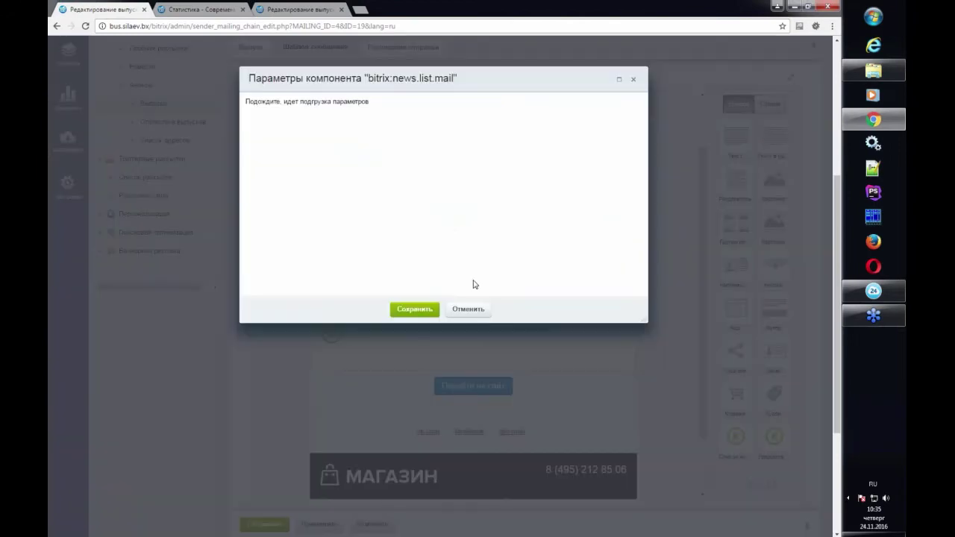
{"action": "left_click", "coordinate": [414, 309]}
{"action": "left_click", "coordinate": [595, 308]}
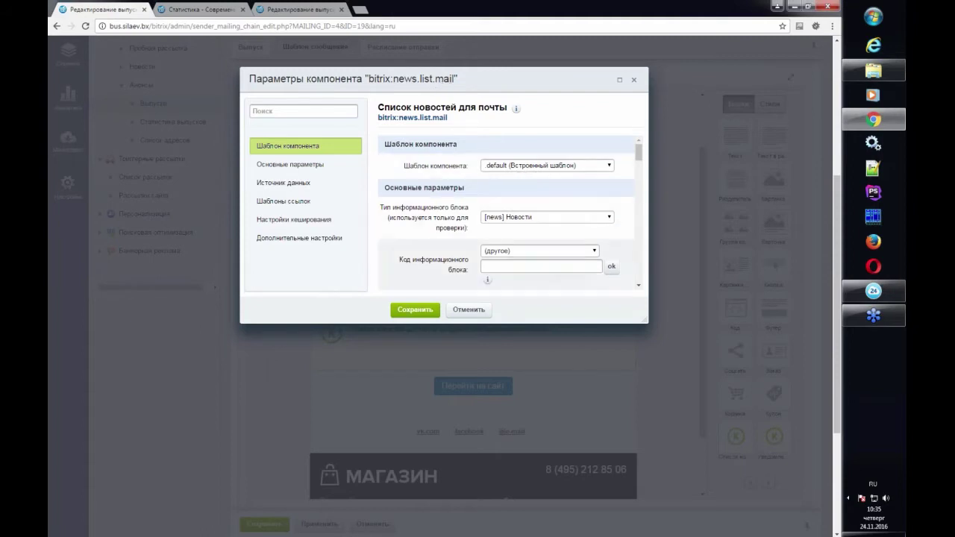
Step: Try the "goods (Встроенный шаблон)" template for the news list component and cancel its parameters
{"action": "left_click", "coordinate": [525, 169]}
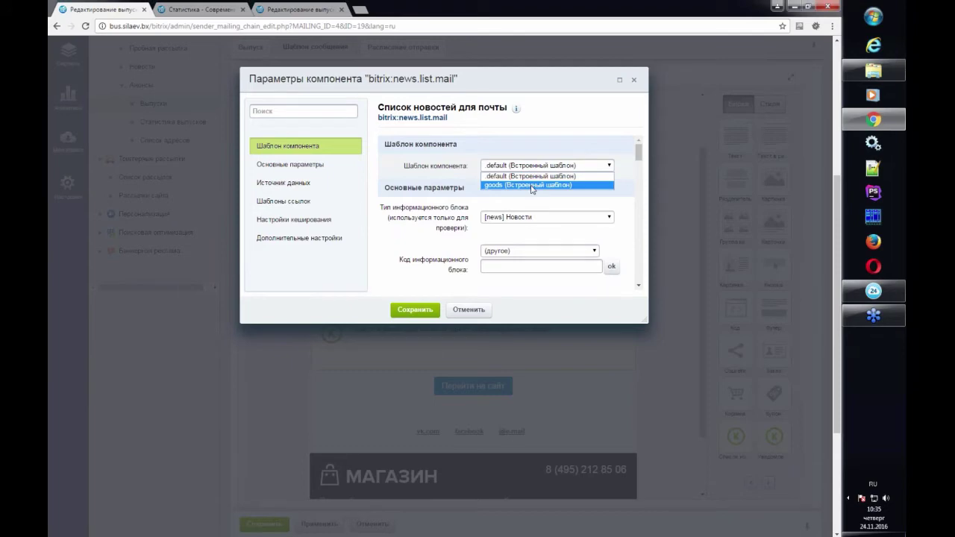
{"action": "left_click", "coordinate": [533, 185]}
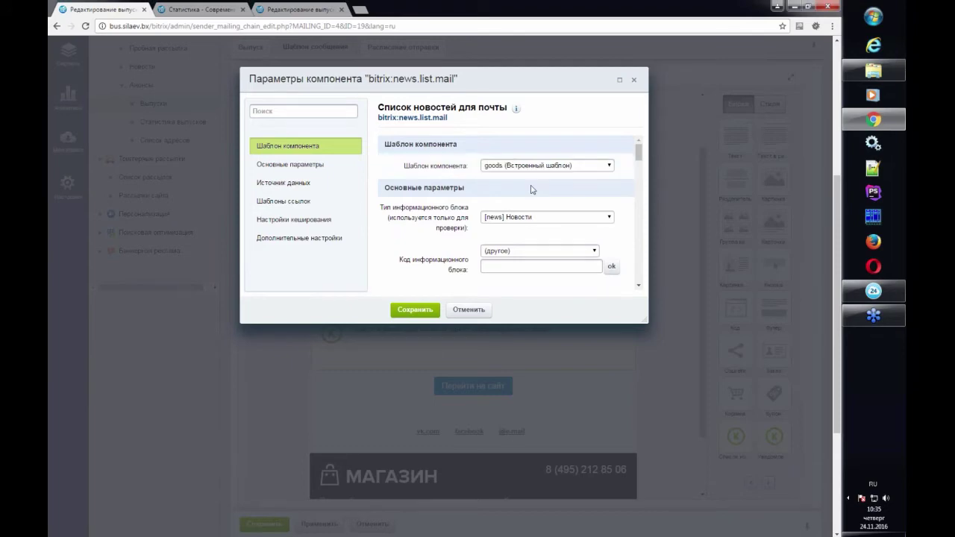
{"action": "left_click", "coordinate": [524, 171]}
{"action": "left_click", "coordinate": [523, 172]}
{"action": "left_click", "coordinate": [469, 310]}
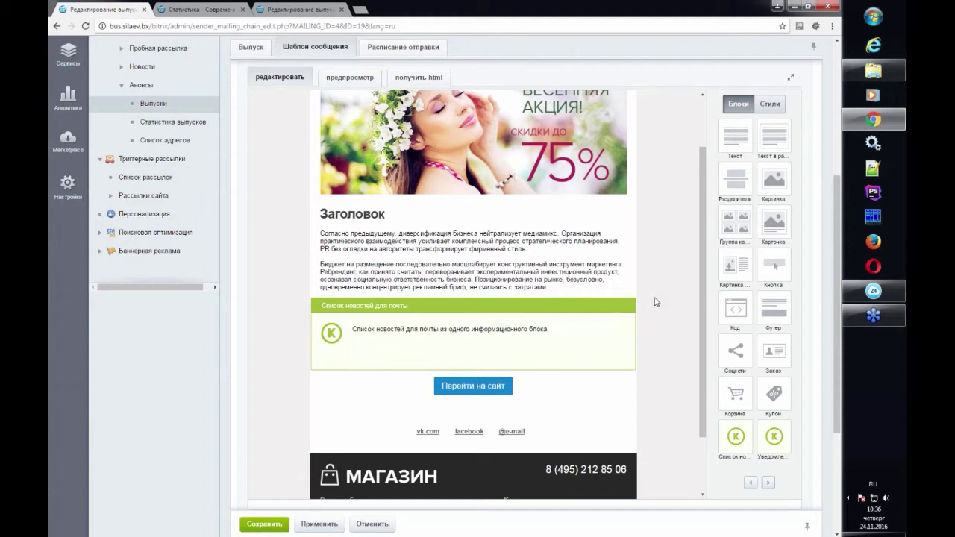
{"action": "left_click", "coordinate": [863, 319]}
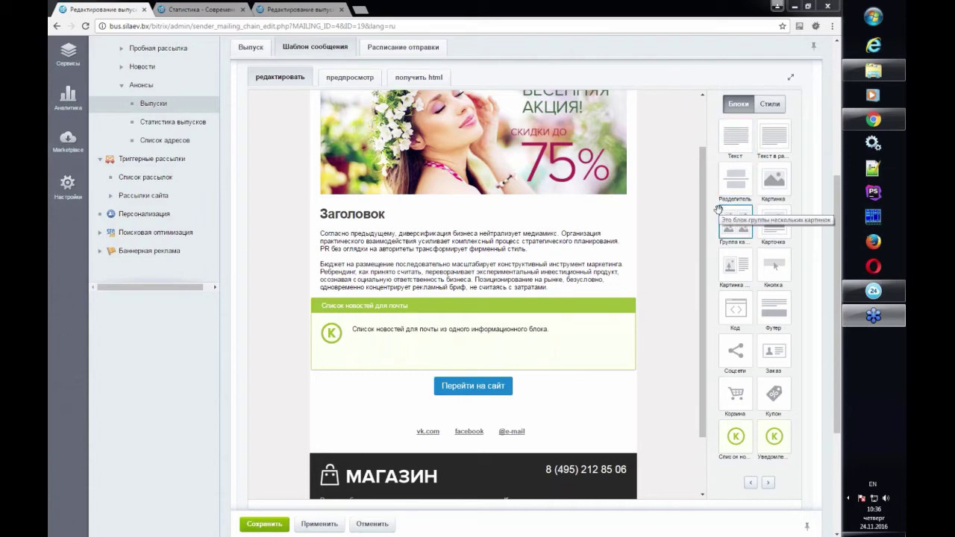
{"action": "scroll", "coordinate": [683, 203], "scroll_direction": "up", "scroll_amount": 1}
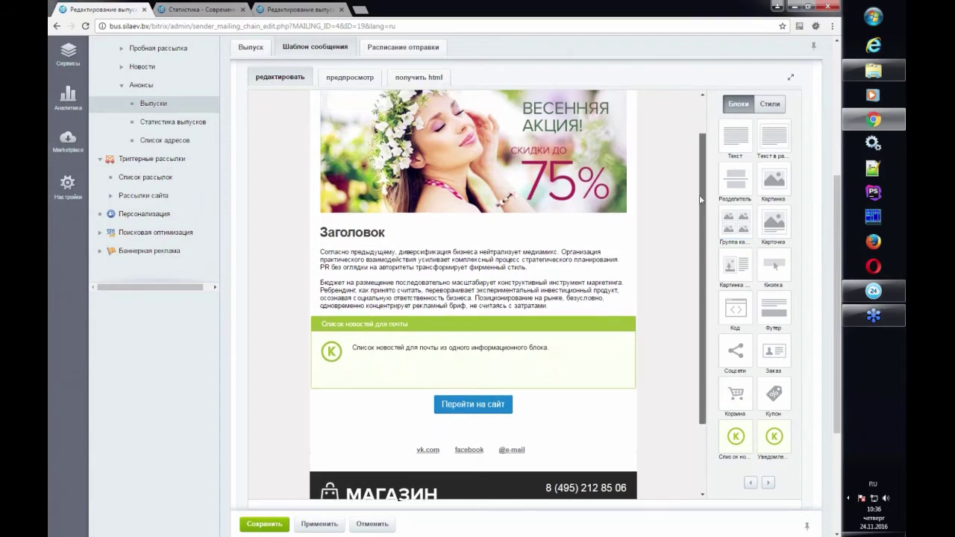
{"action": "scroll", "coordinate": [683, 203], "scroll_direction": "up", "scroll_amount": 1}
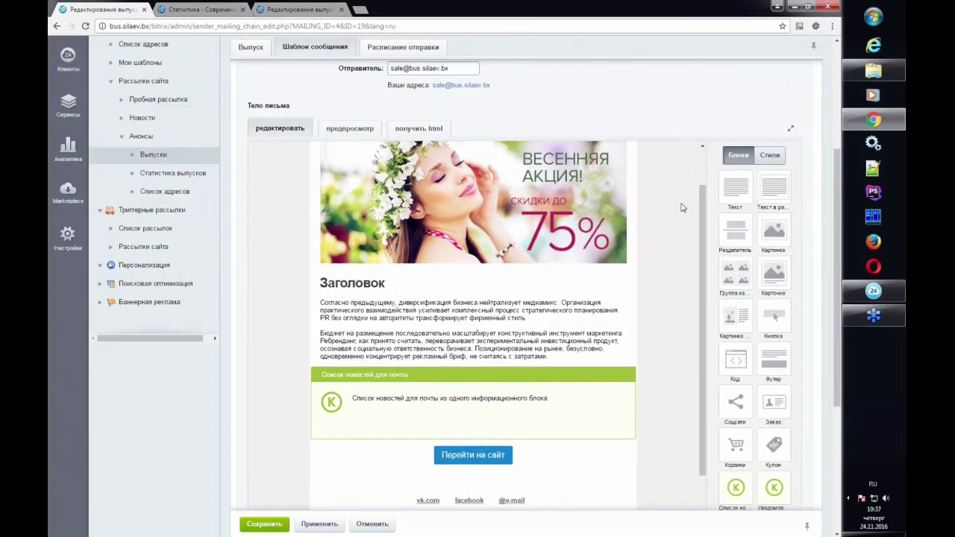
{"action": "scroll", "coordinate": [200, 196], "scroll_direction": "down", "scroll_amount": 1}
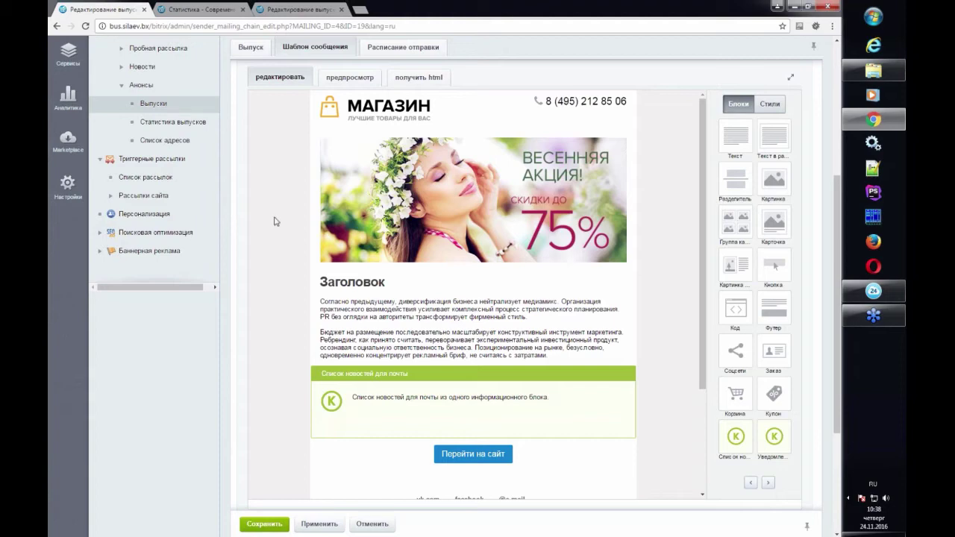
{"action": "scroll", "coordinate": [273, 220], "scroll_direction": "up", "scroll_amount": 2}
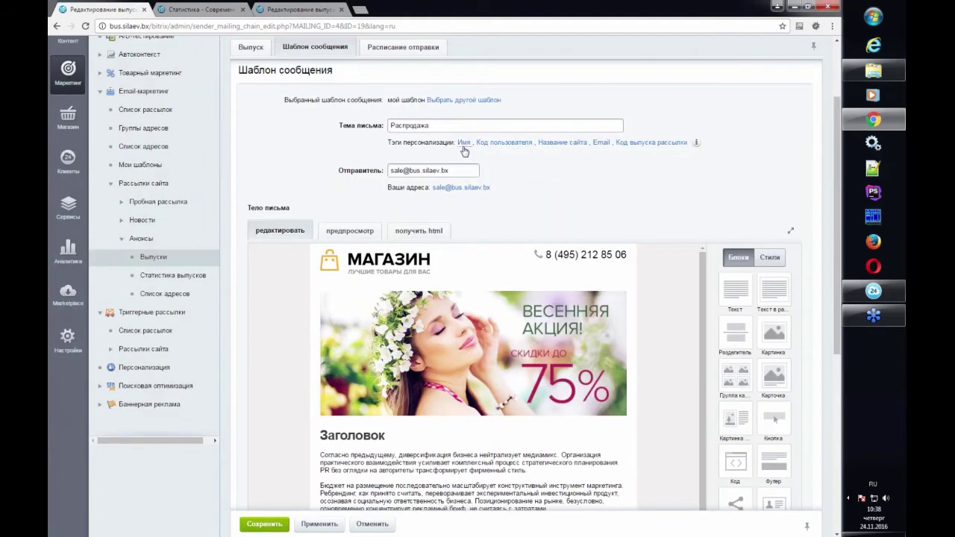
{"action": "mouse_move", "coordinate": [465, 151]}
{"action": "scroll", "coordinate": [424, 336], "scroll_direction": "down", "scroll_amount": 2}
Step: Insert a "#MY_DATE#" placeholder at the start of the first paragraph in the letter's "Заголовок" text block
{"action": "left_click", "coordinate": [423, 329]}
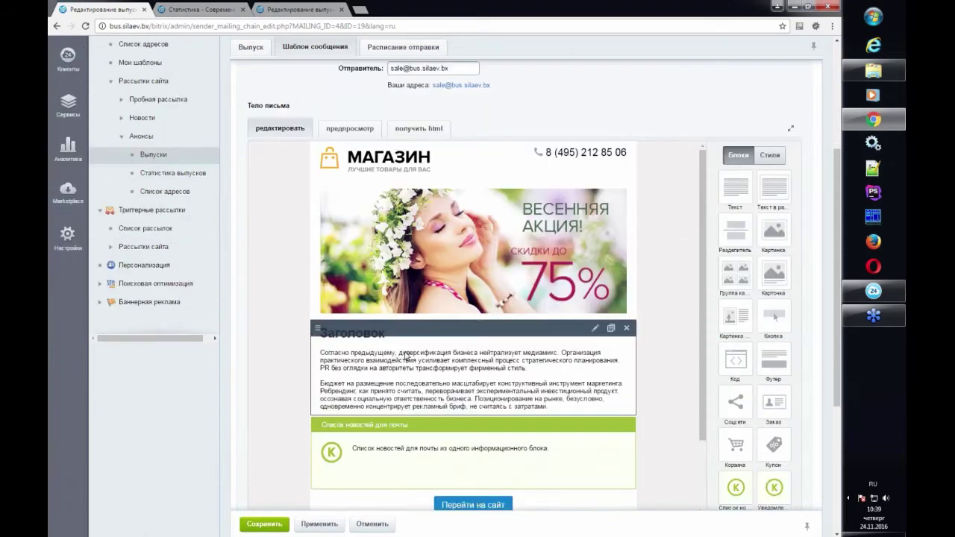
{"action": "left_click", "coordinate": [529, 265]}
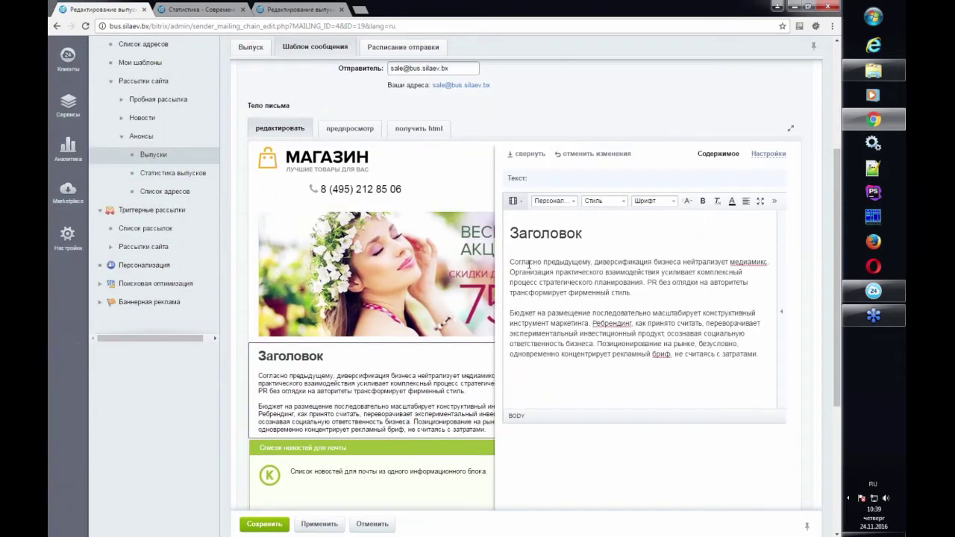
{"action": "type", "text": "№№"}
{"action": "key", "text": "BackSpace"}
{"action": "key", "text": "BackSpace"}
{"action": "key", "text": "alt+shift"}
{"action": "type", "text": "##"}
{"action": "key", "text": "Left"}
{"action": "type", "text": "MY_DA"}
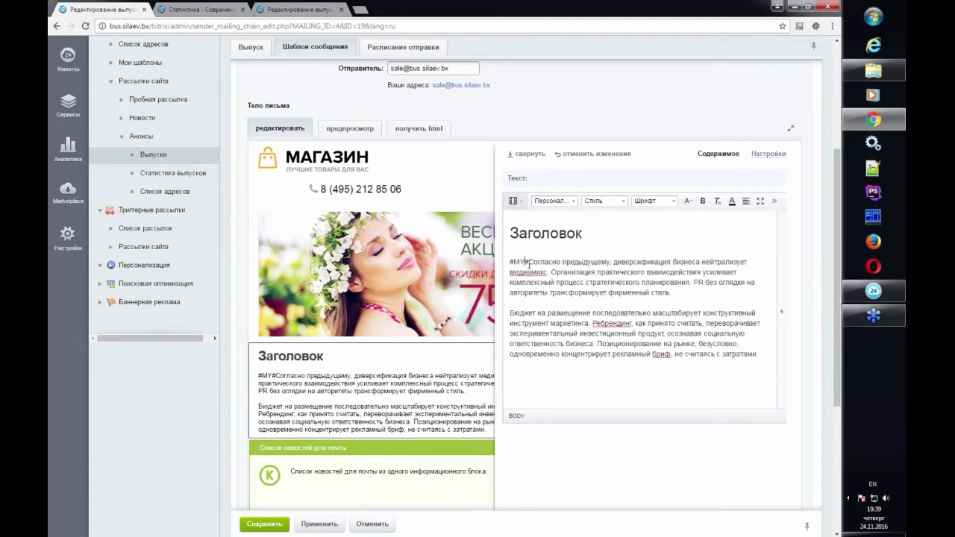
{"action": "type", "text": "TE"}
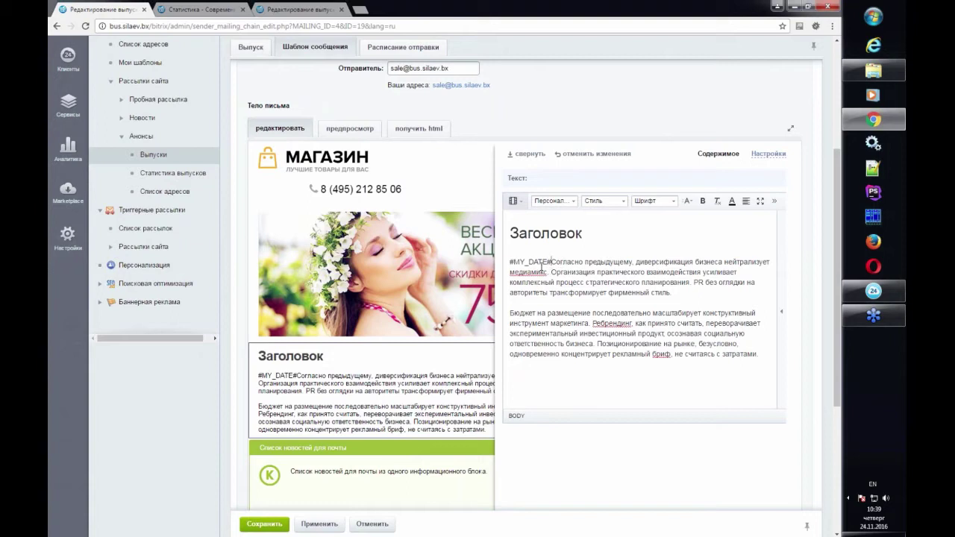
Step: Delete the "#MY_DATE#" placeholder from the text block and leave the block's editor, discarding its changes
{"action": "left_click_drag", "start_coordinate": [552, 262], "coordinate": [510, 262]}
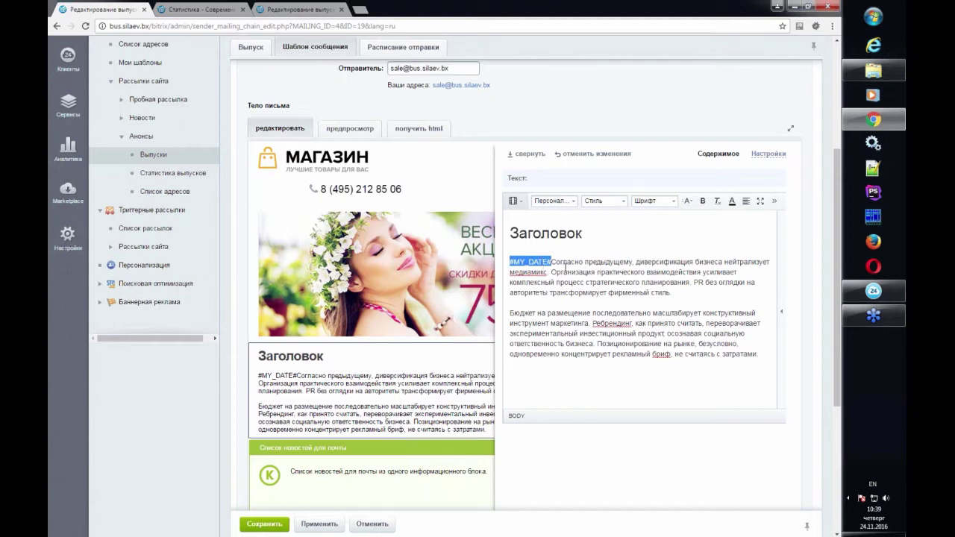
{"action": "key", "text": "Delete"}
{"action": "left_click", "coordinate": [568, 154]}
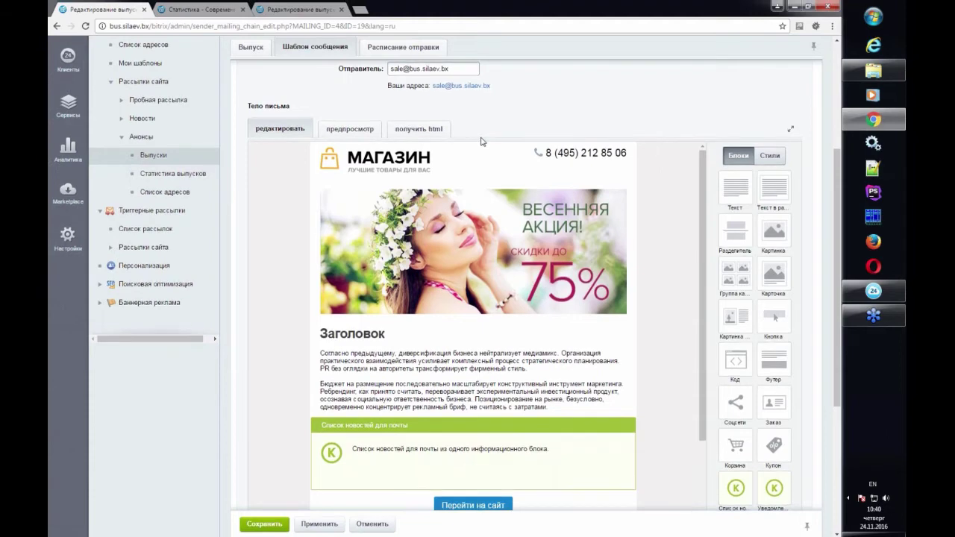
Step: Examine the stock message templates available for replacing the issue's current template
{"action": "scroll", "coordinate": [485, 141], "scroll_direction": "up", "scroll_amount": 2}
{"action": "scroll", "coordinate": [485, 141], "scroll_direction": "up", "scroll_amount": 2}
{"action": "left_click", "coordinate": [463, 201]}
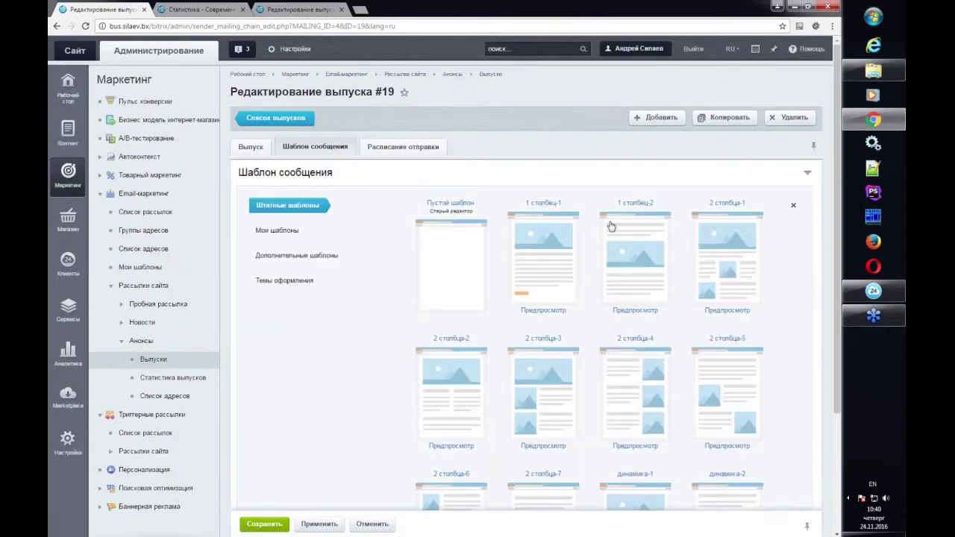
{"action": "scroll", "coordinate": [611, 226], "scroll_direction": "down", "scroll_amount": 1}
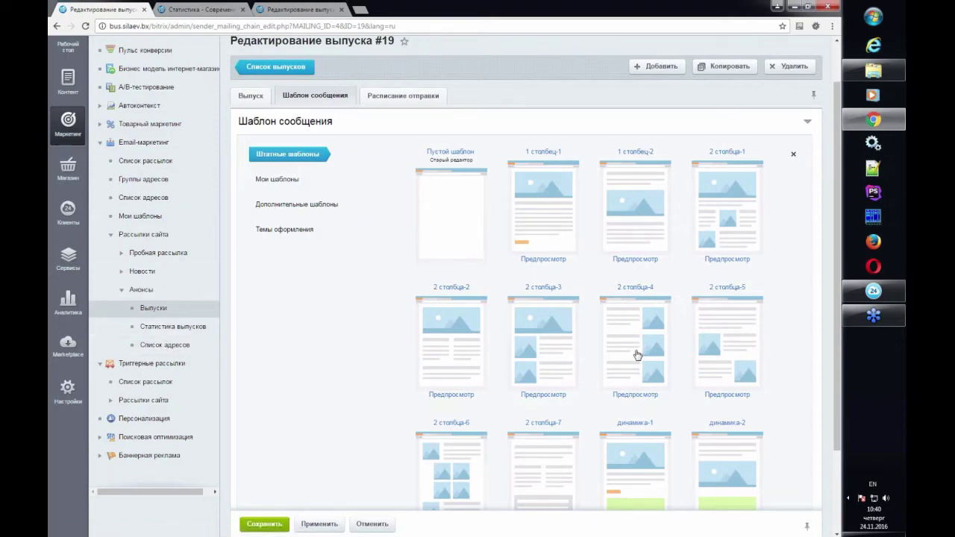
{"action": "scroll", "coordinate": [633, 349], "scroll_direction": "down", "scroll_amount": 2}
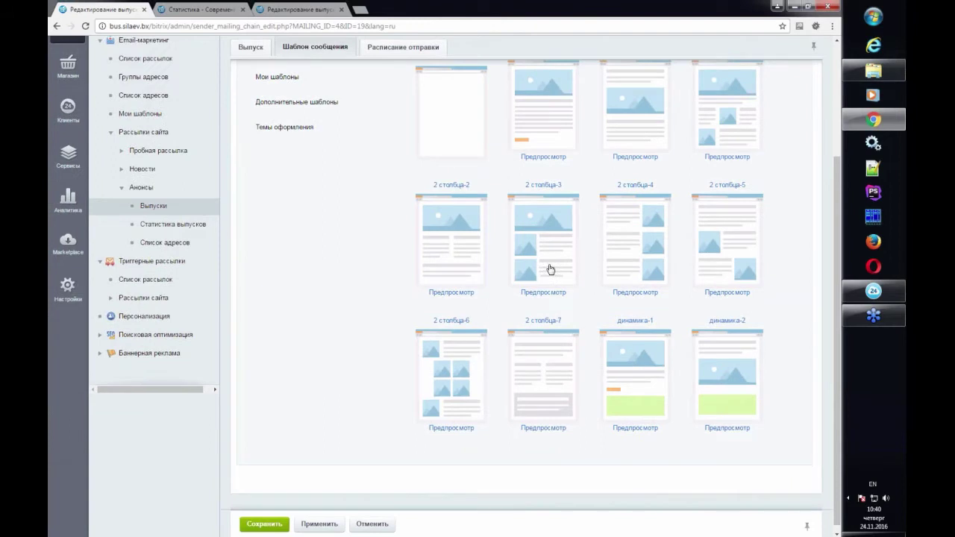
{"action": "scroll", "coordinate": [142, 167], "scroll_direction": "up", "scroll_amount": 1}
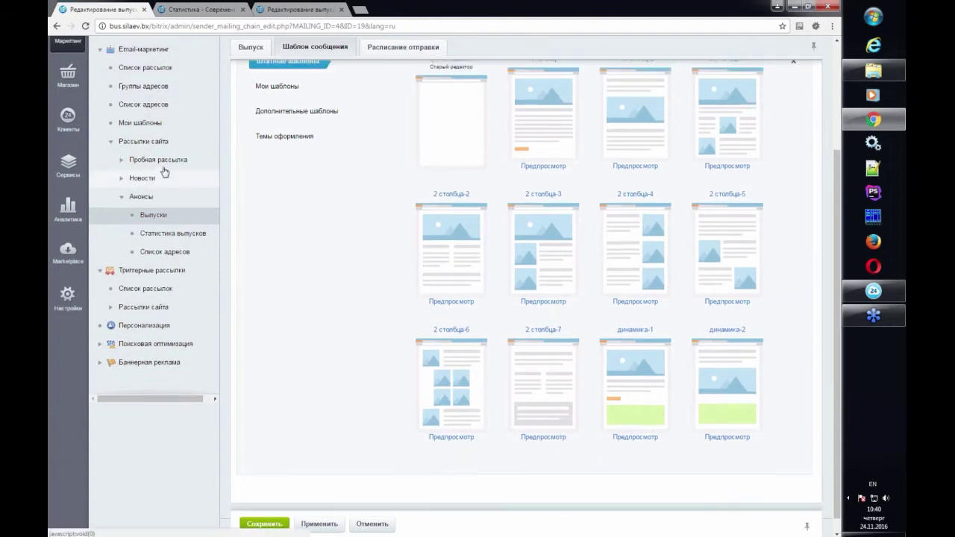
Step: Open the form for creating a new template under "Мои шаблоны" in a separate browser tab
{"action": "middle_click", "coordinate": [151, 169]}
{"action": "key", "text": "ctrl+Tab"}
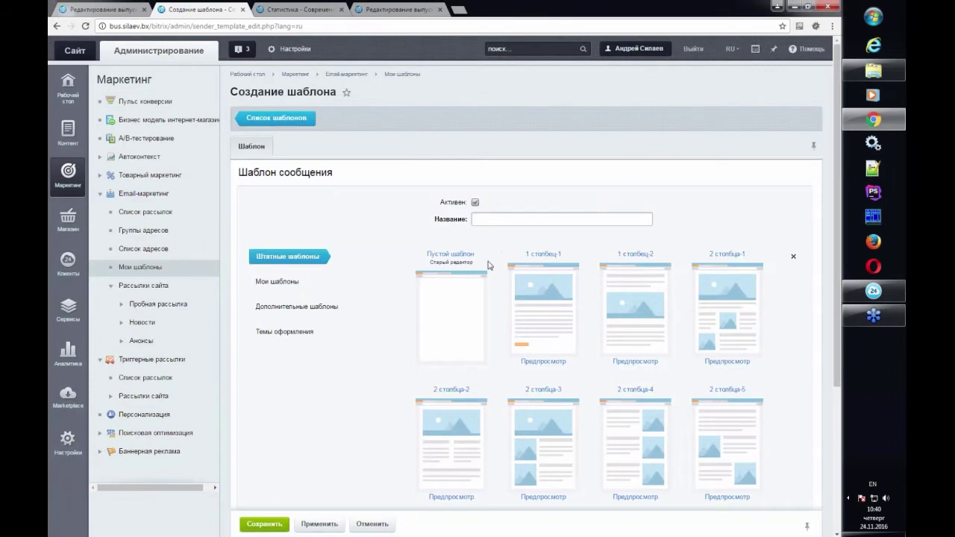
Step: Try the blank template "Пустой шаблон" with sample text in its body, and close the template form without saving
{"action": "left_click", "coordinate": [462, 289]}
{"action": "scroll", "coordinate": [470, 312], "scroll_direction": "down", "scroll_amount": 3}
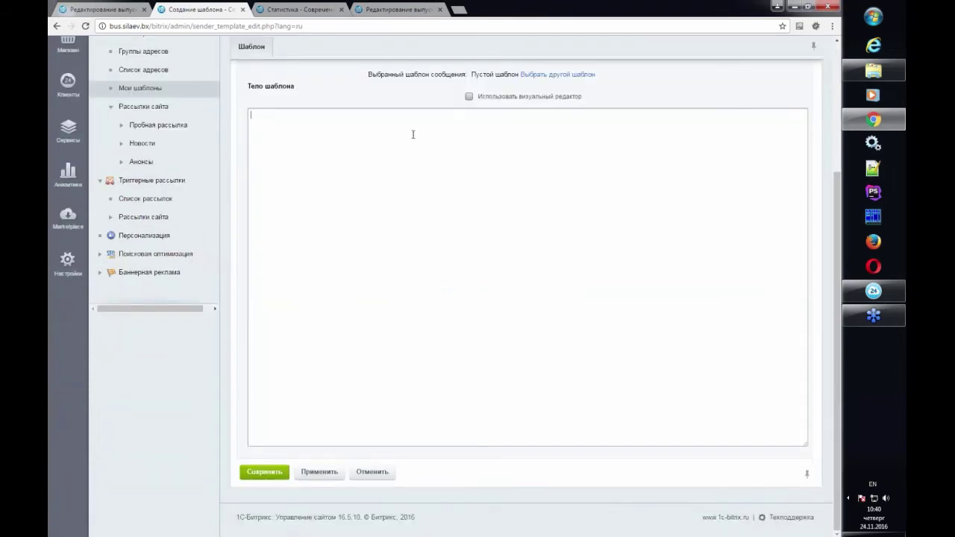
{"action": "scroll", "coordinate": [411, 154], "scroll_direction": "up", "scroll_amount": 2}
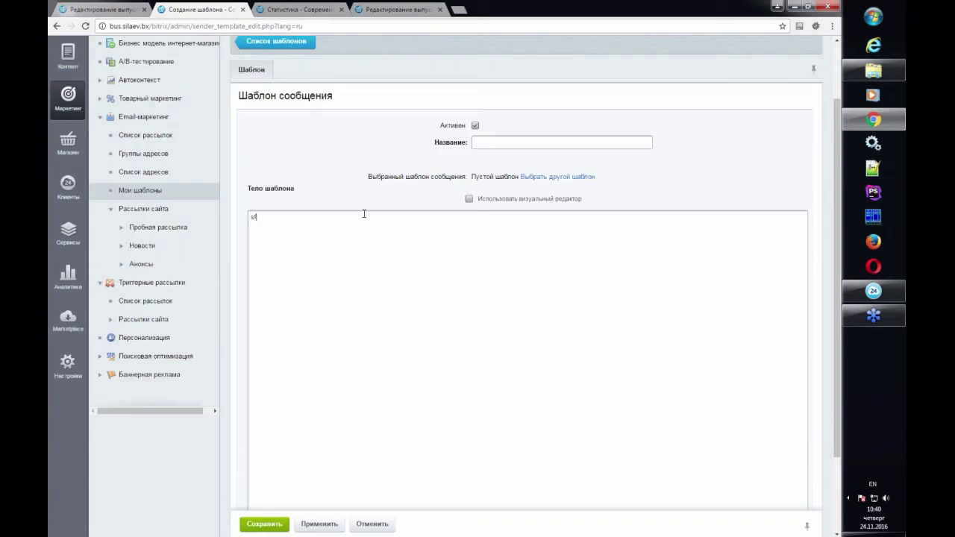
{"action": "type", "text": "dfssdf"}
{"action": "key", "text": "ctrl+a"}
{"action": "left_click", "coordinate": [242, 9]}
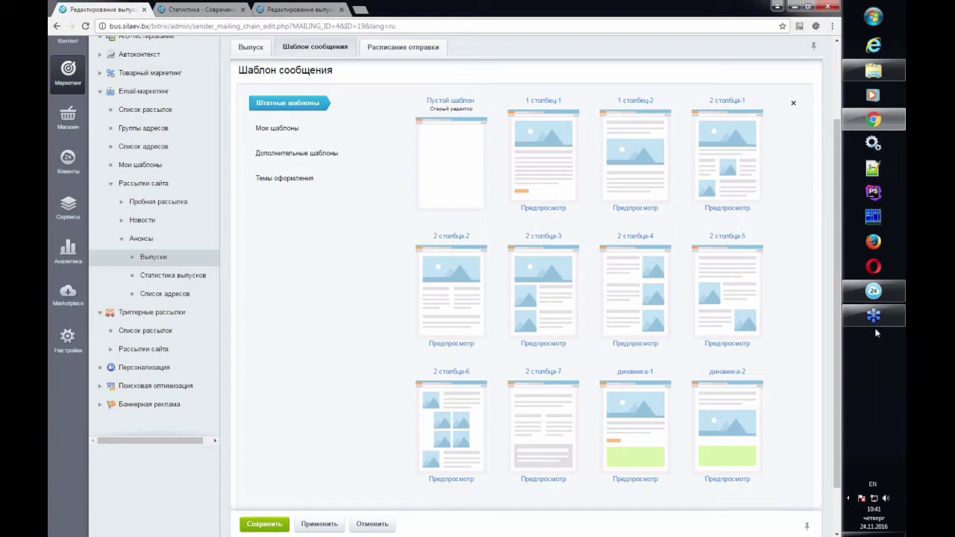
Step: Look over the list of mailings and the list of address groups in Email-маркетинг
{"action": "left_click", "coordinate": [833, 27]}
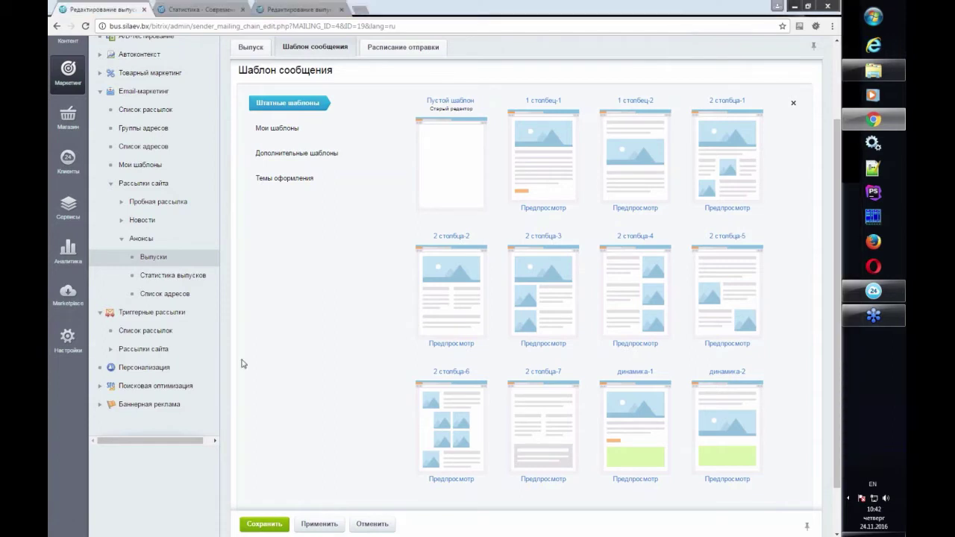
{"action": "left_click", "coordinate": [153, 130]}
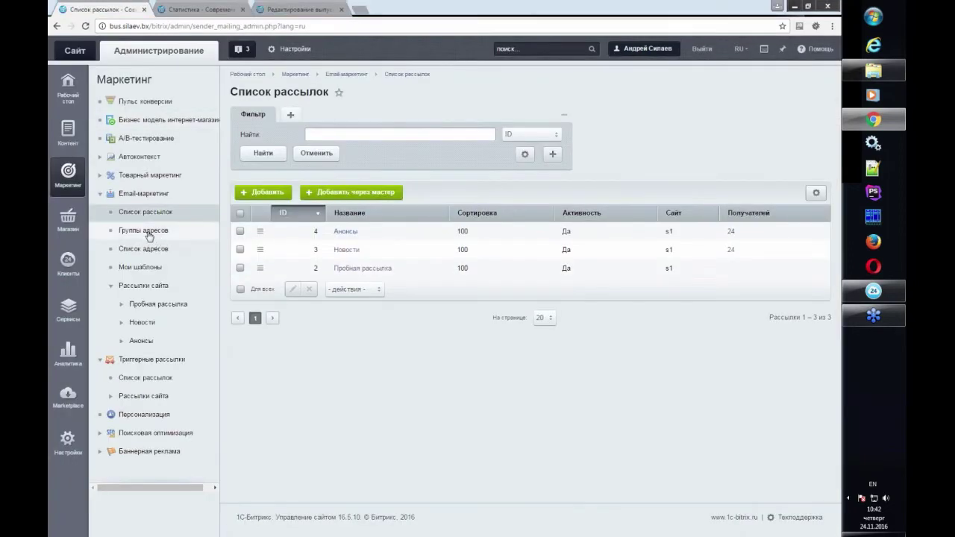
{"action": "left_click", "coordinate": [165, 236]}
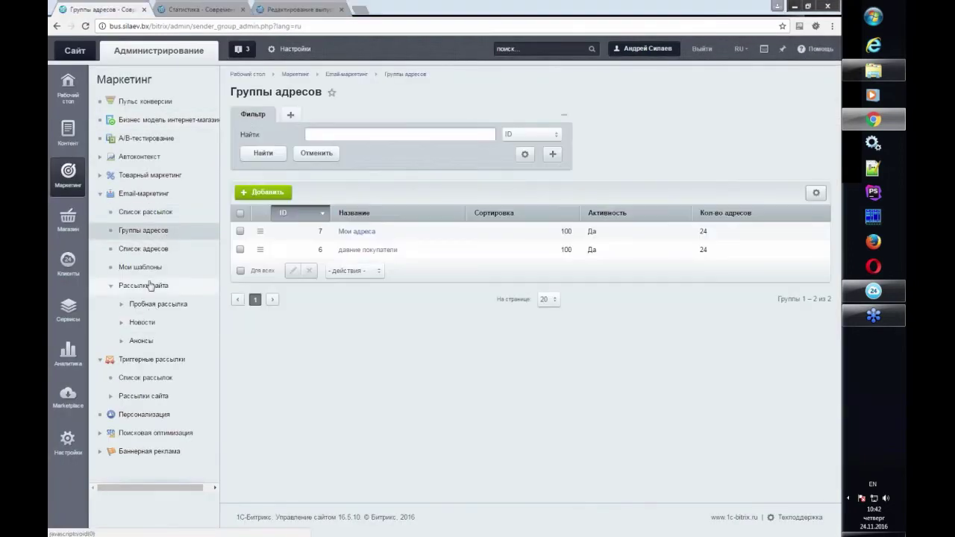
Step: Try to manually add a test e-mail address to a new address list named "Черный список"
{"action": "left_click", "coordinate": [147, 250]}
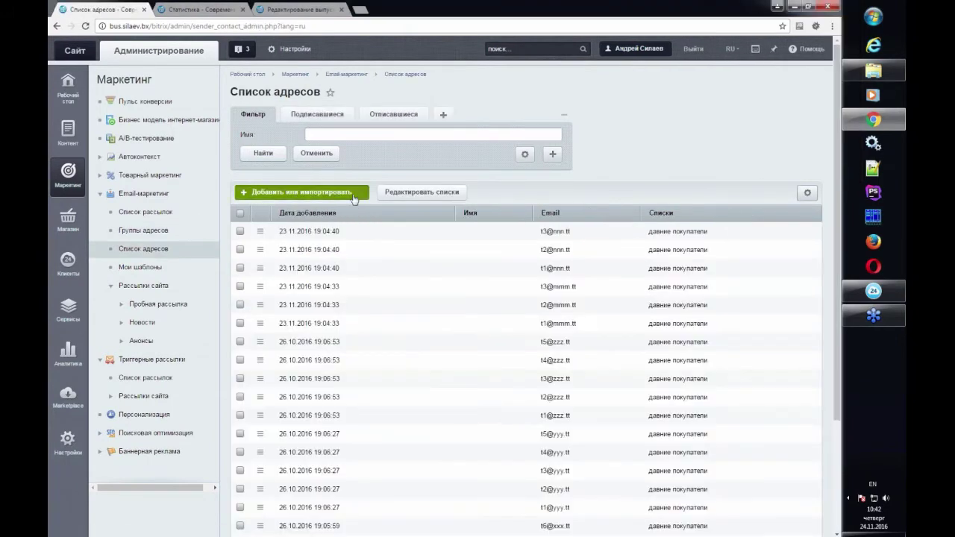
{"action": "left_click", "coordinate": [306, 192]}
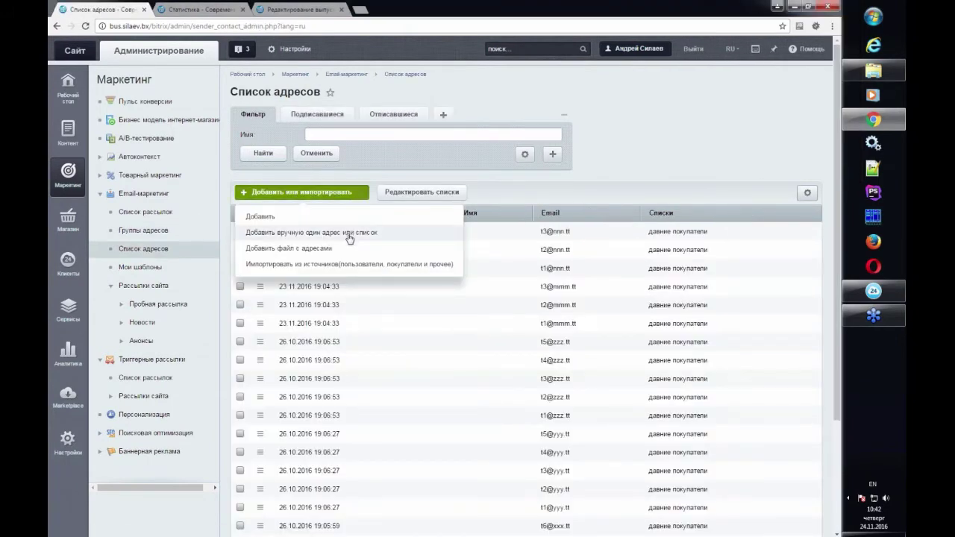
{"action": "left_click", "coordinate": [348, 238]}
{"action": "type", "text": "t"}
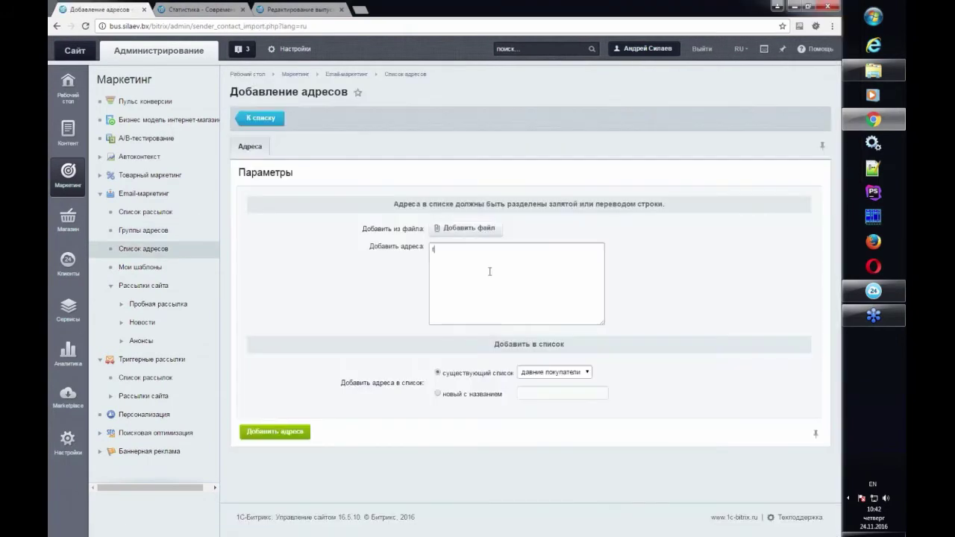
{"action": "type", "text": "est@ sss.xx"}
{"action": "left_click", "coordinate": [497, 394]}
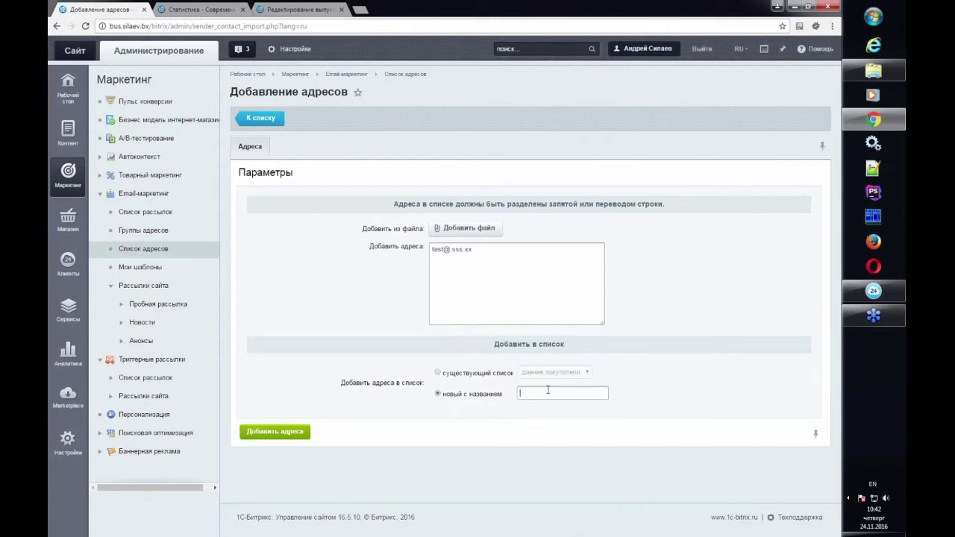
{"action": "type", "text": "Черный список"}
{"action": "left_click", "coordinate": [294, 435]}
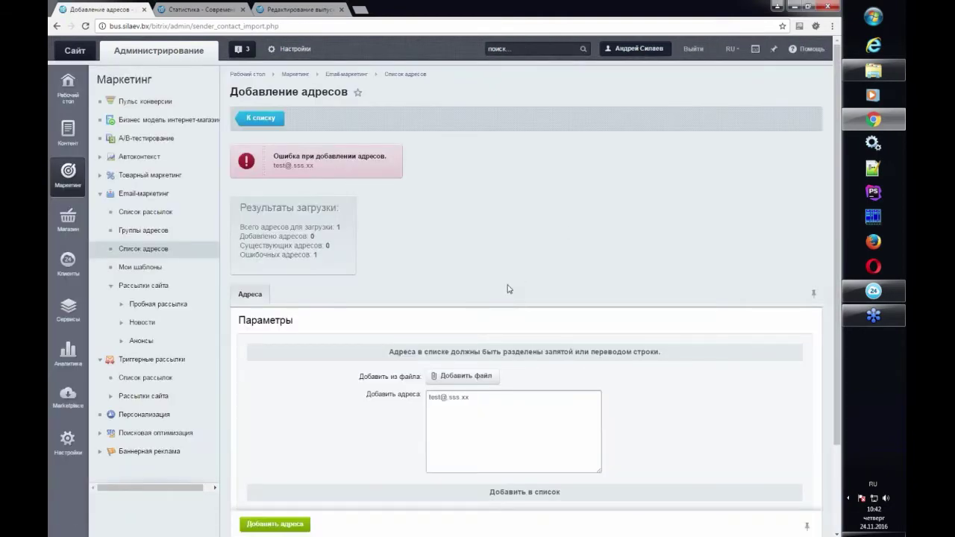
Step: Remove the space from the test e-mail address, add it to a new list named "Черный список", and check its entry in the address list
{"action": "scroll", "coordinate": [488, 268], "scroll_direction": "down", "scroll_amount": 2}
{"action": "key", "text": "BackSpace"}
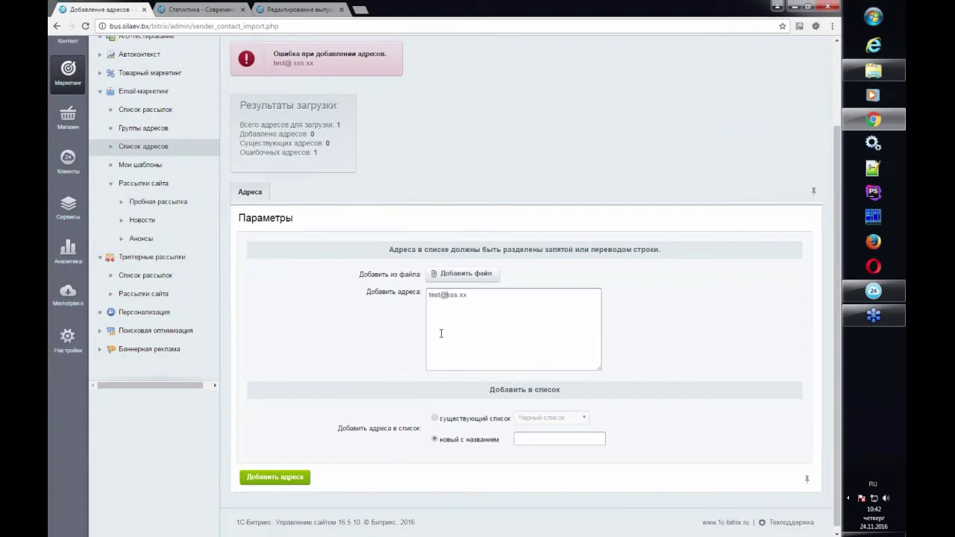
{"action": "left_click", "coordinate": [523, 439]}
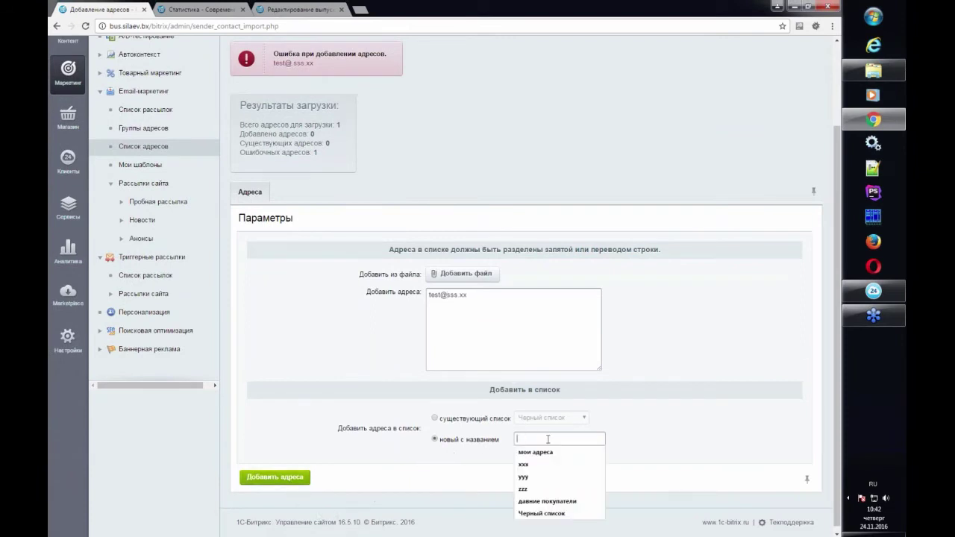
{"action": "left_click", "coordinate": [535, 514]}
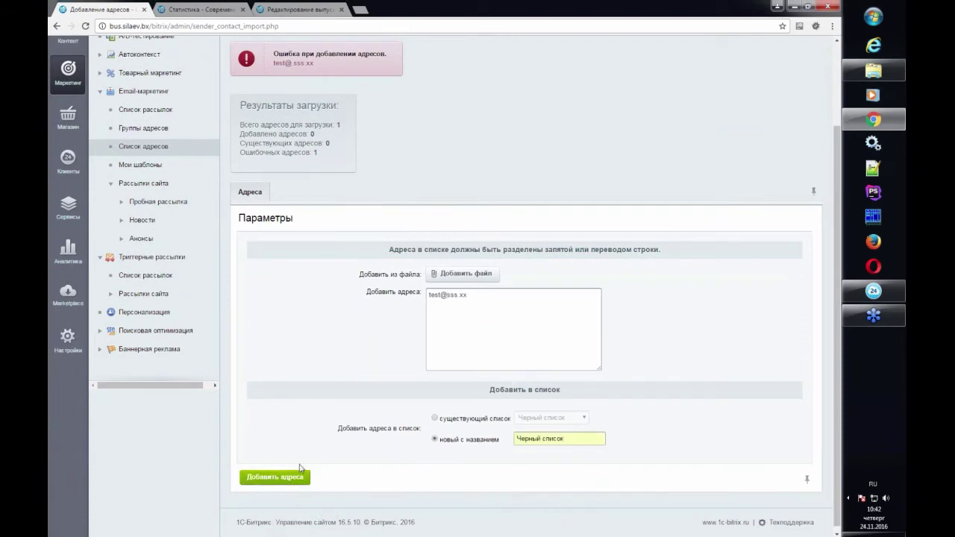
{"action": "left_click", "coordinate": [288, 470]}
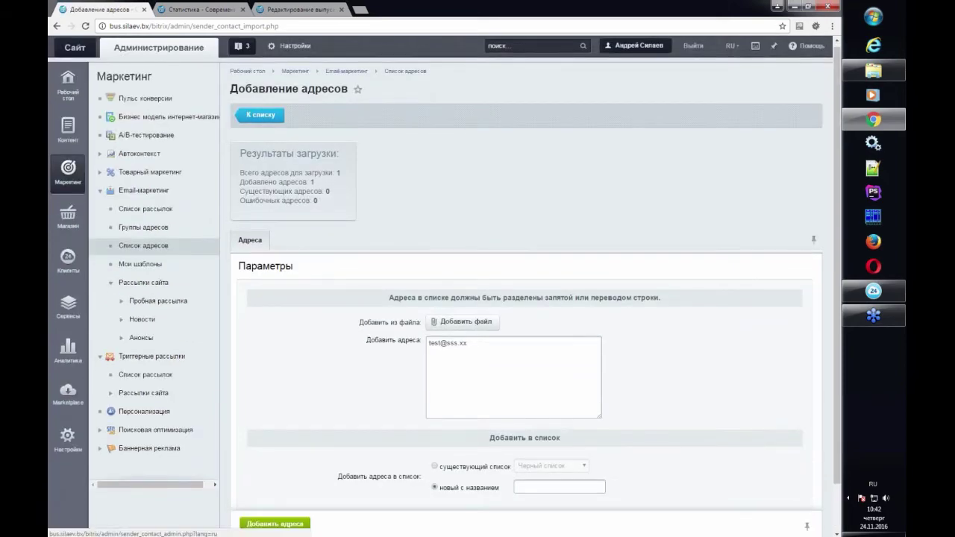
{"action": "scroll", "coordinate": [539, 425], "scroll_direction": "down", "scroll_amount": 1}
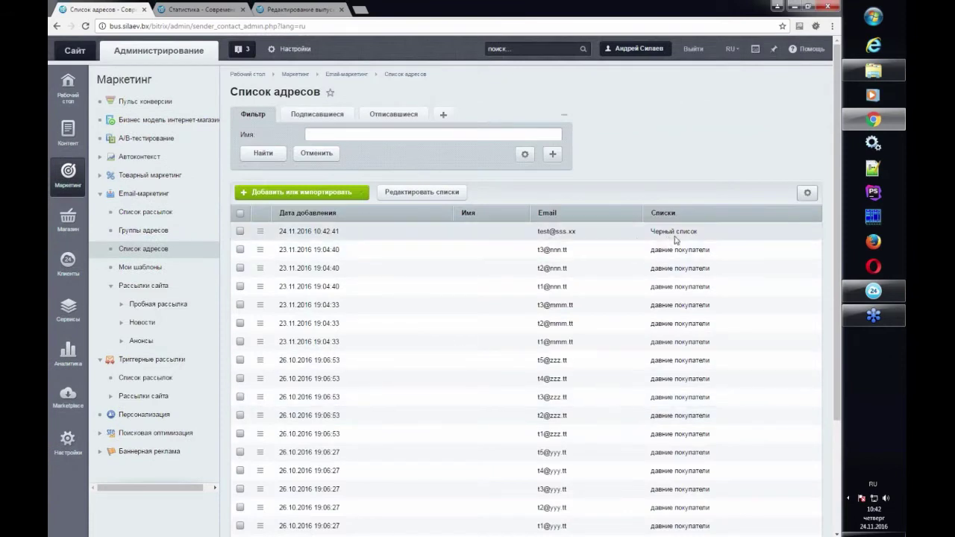
{"action": "left_click_drag", "start_coordinate": [651, 231], "coordinate": [700, 233]}
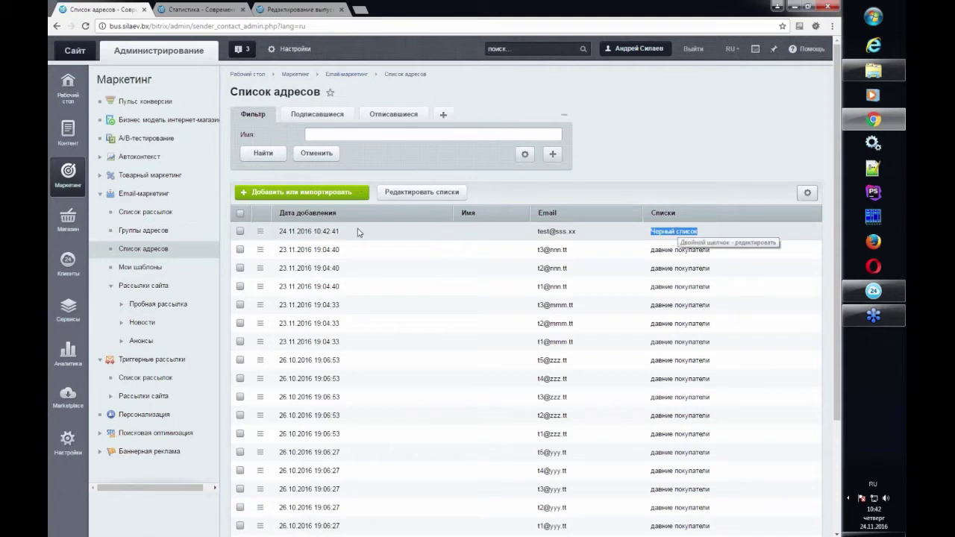
Step: Start a new address group and name it "Черный список"
{"action": "left_click", "coordinate": [157, 238]}
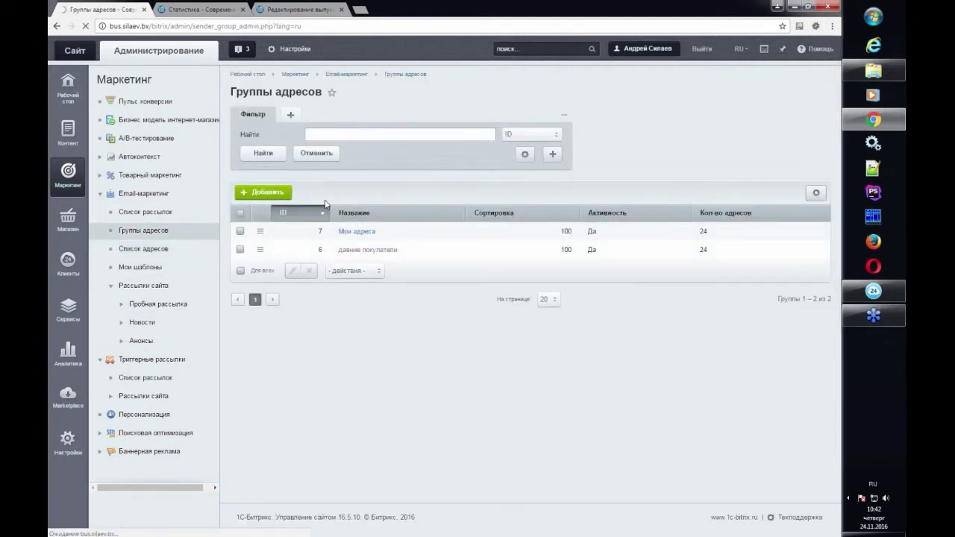
{"action": "type", "text": "Ч"}
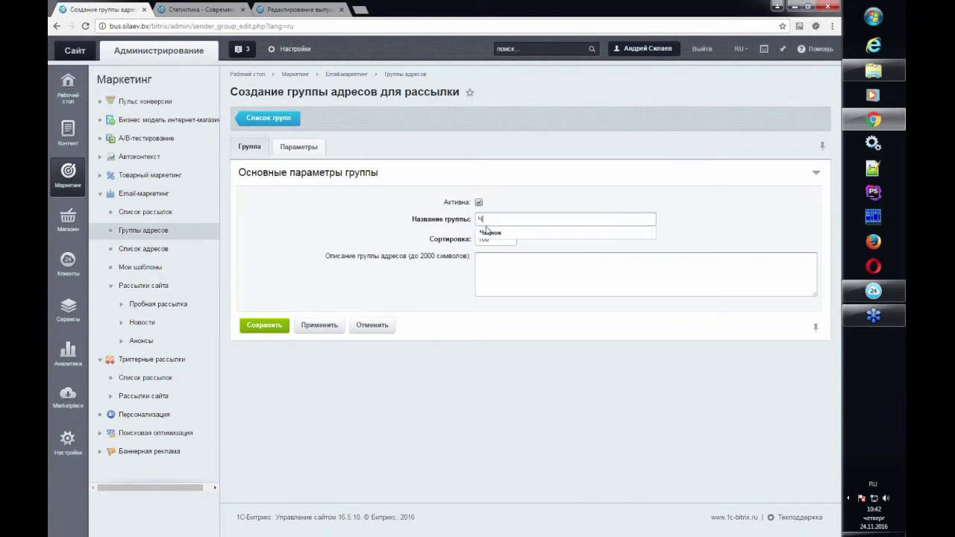
{"action": "type", "text": "ерный список"}
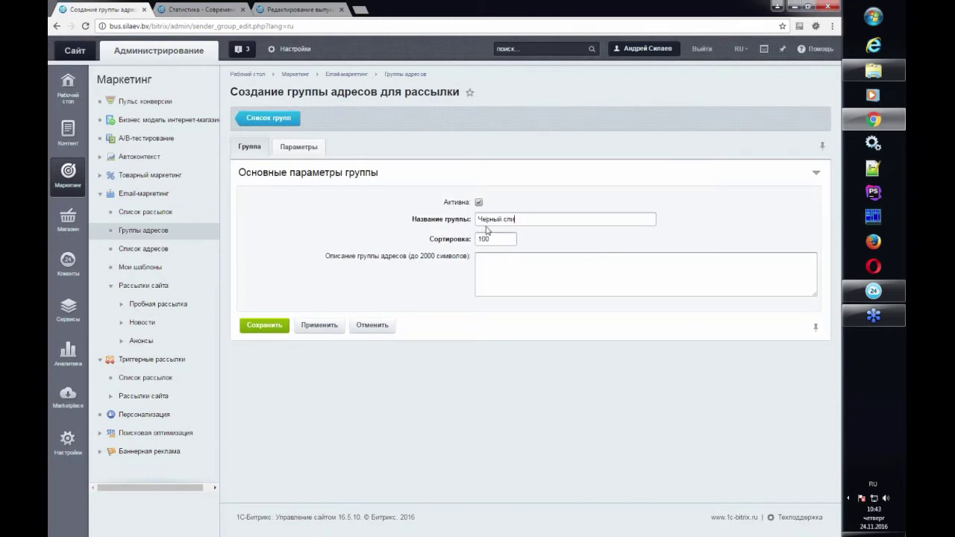
Step: Add an "Email-маркетинг - Список адресов" filter for the list "Черный список" to the group's parameters and save the group
{"action": "left_click", "coordinate": [299, 146]}
{"action": "left_click", "coordinate": [358, 306]}
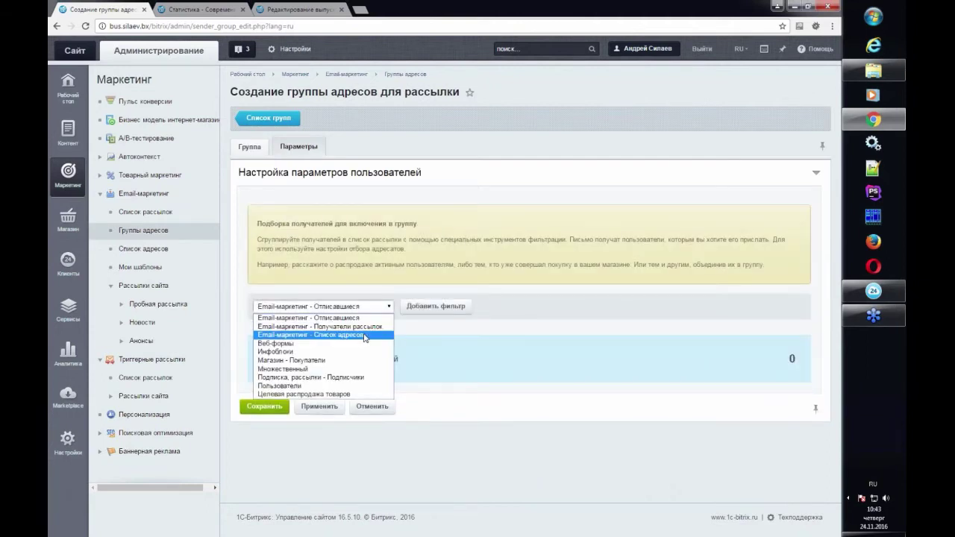
{"action": "left_click", "coordinate": [363, 337]}
{"action": "left_click", "coordinate": [436, 306]}
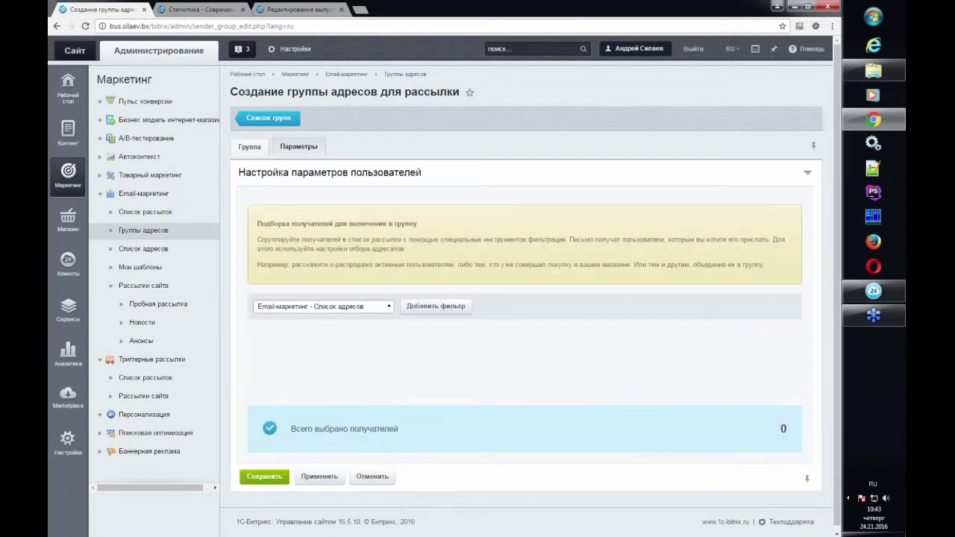
{"action": "left_click", "coordinate": [347, 376]}
{"action": "left_click", "coordinate": [341, 401]}
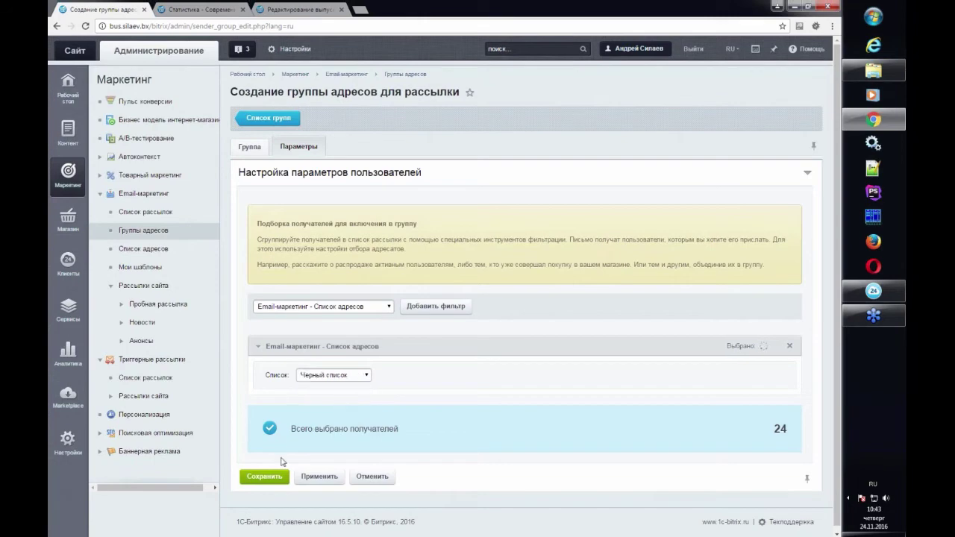
{"action": "left_click", "coordinate": [268, 478]}
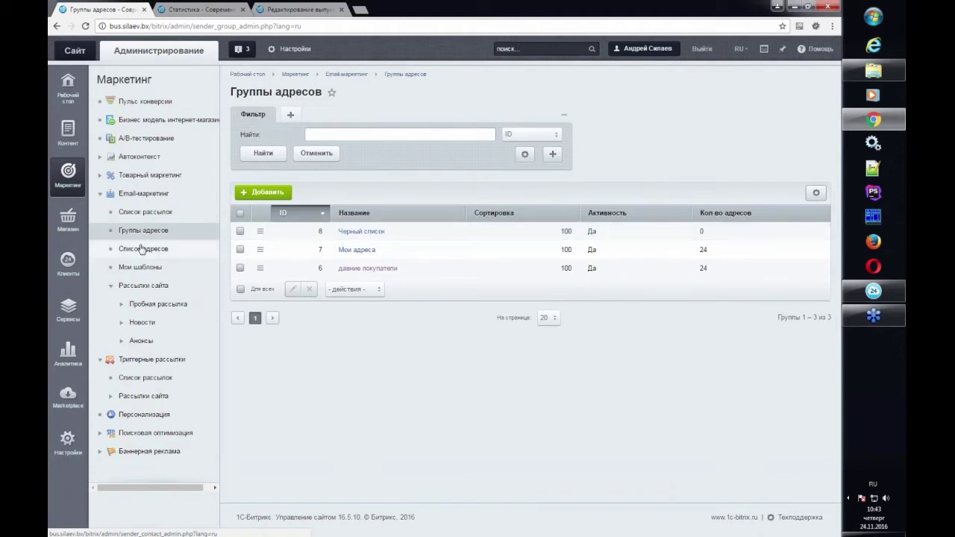
Step: Open the recipient group selection of the "Пробная рассылка" mailing for editing
{"action": "left_click", "coordinate": [152, 212]}
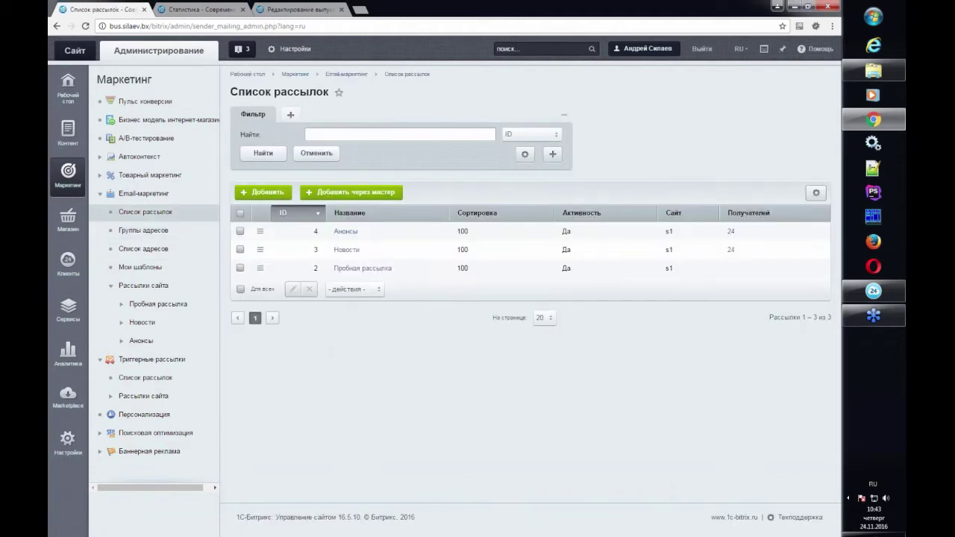
{"action": "left_click", "coordinate": [354, 270]}
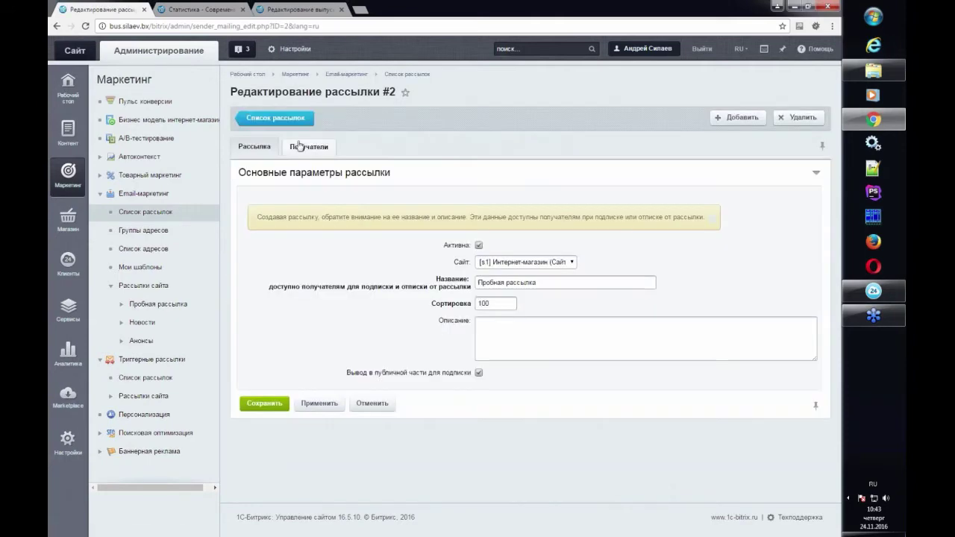
{"action": "left_click", "coordinate": [299, 146]}
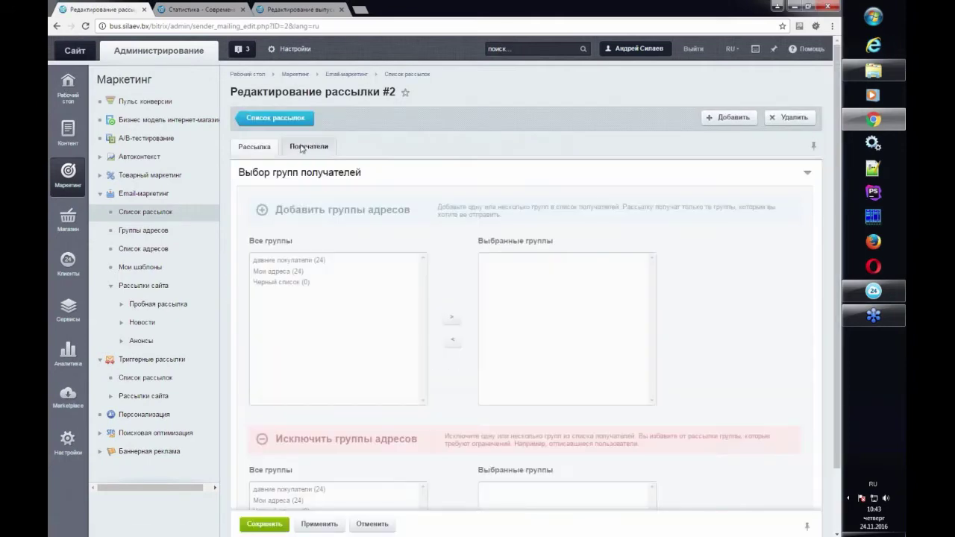
Step: Add the group "Черный список" to the mailing's excluded address groups and apply the change
{"action": "scroll", "coordinate": [298, 239], "scroll_direction": "down", "scroll_amount": 3}
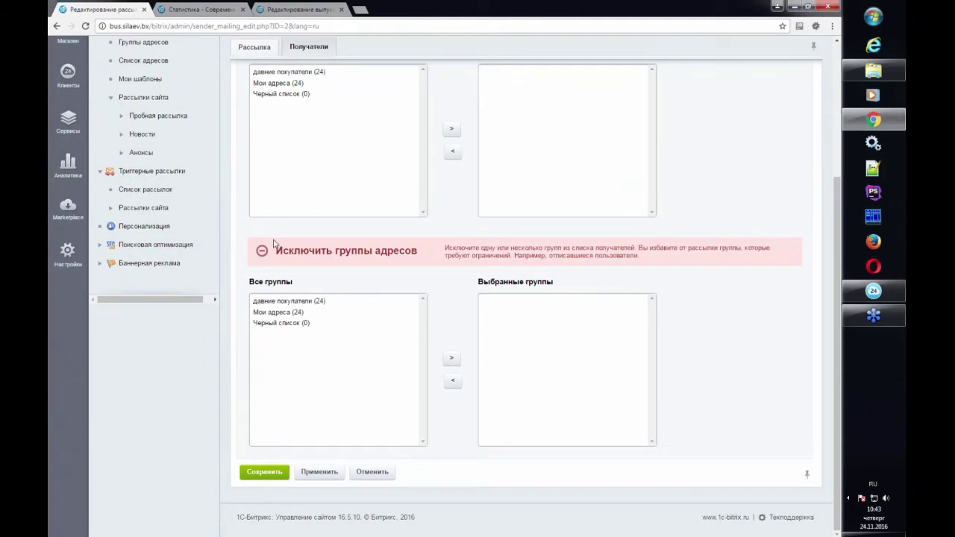
{"action": "scroll", "coordinate": [275, 243], "scroll_direction": "up", "scroll_amount": 2}
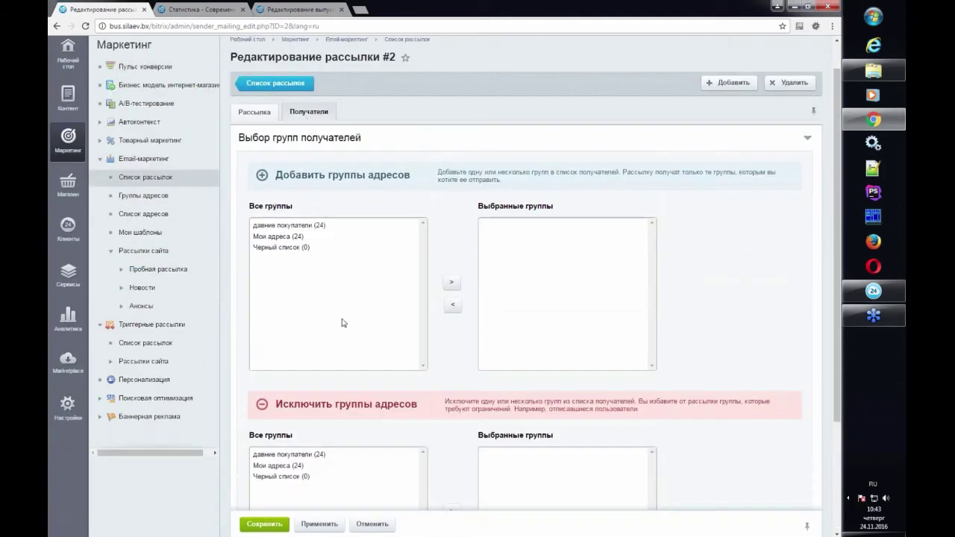
{"action": "scroll", "coordinate": [333, 398], "scroll_direction": "down", "scroll_amount": 2}
{"action": "left_click_drag", "start_coordinate": [288, 251], "coordinate": [419, 256]}
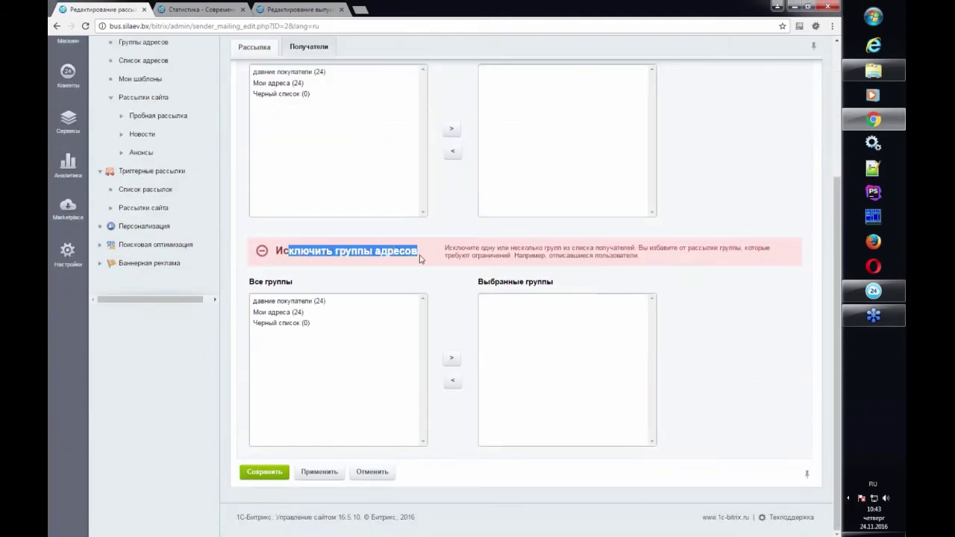
{"action": "double_click", "coordinate": [296, 325]}
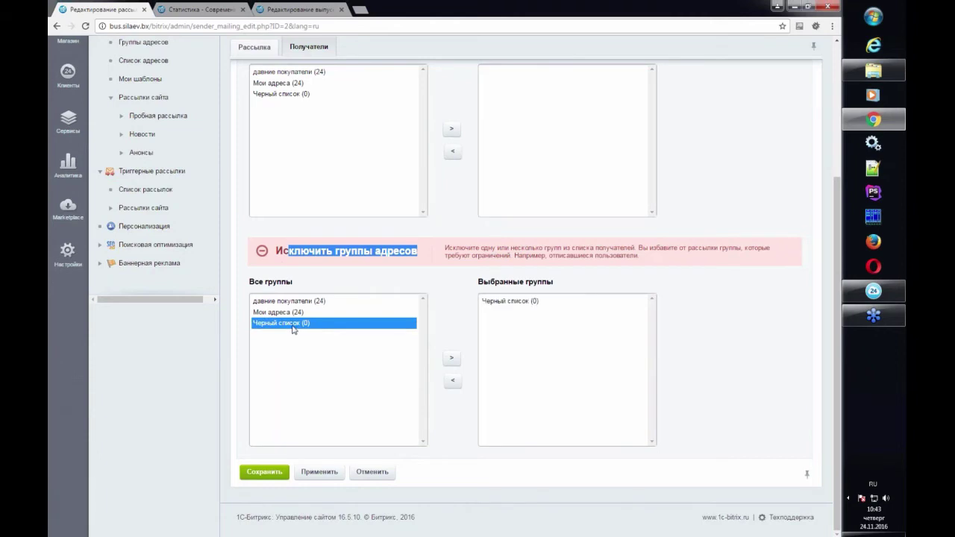
{"action": "left_click", "coordinate": [521, 303]}
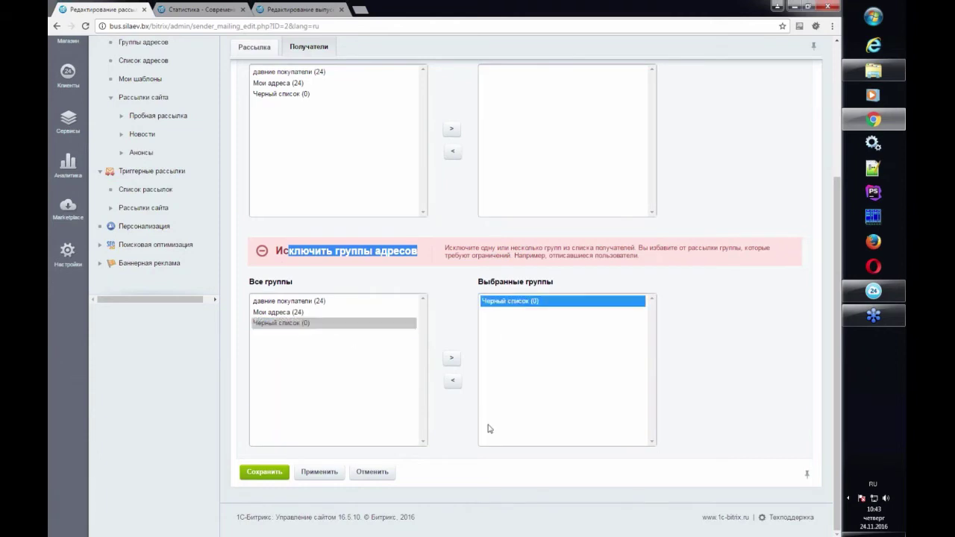
{"action": "left_click", "coordinate": [320, 474]}
{"action": "scroll", "coordinate": [581, 342], "scroll_direction": "down", "scroll_amount": 3}
{"action": "left_click", "coordinate": [292, 256]}
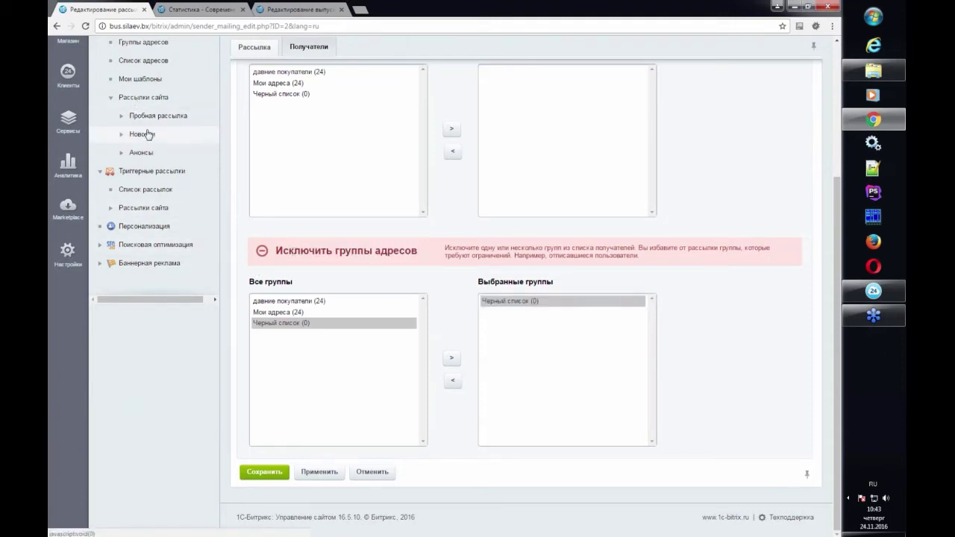
{"action": "scroll", "coordinate": [148, 133], "scroll_direction": "up", "scroll_amount": 1}
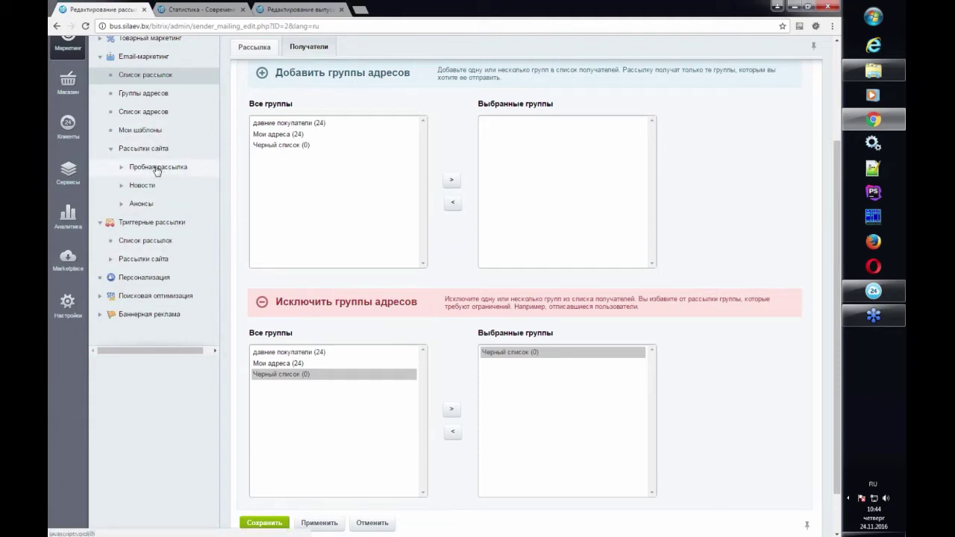
{"action": "left_click", "coordinate": [111, 149]}
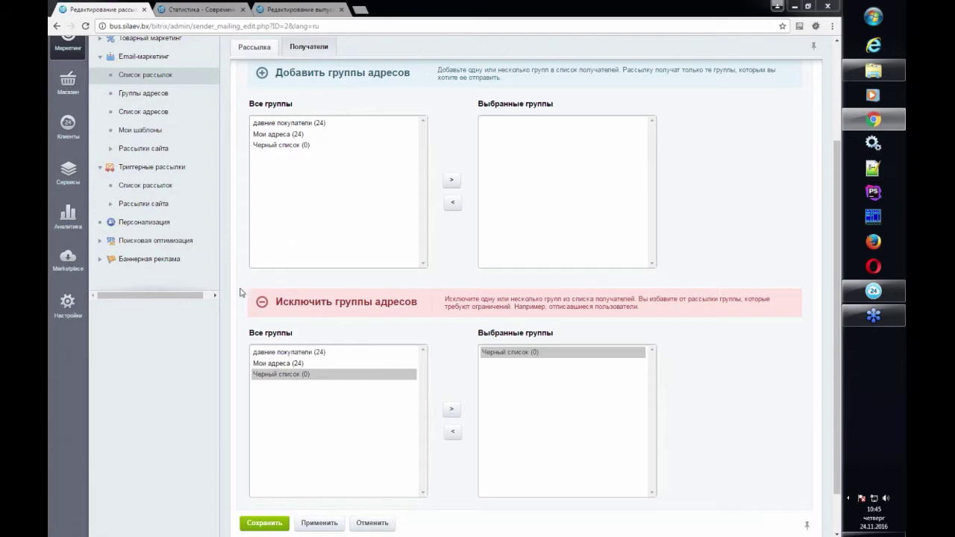
Step: Expand the "Рассылки" section of the "Сервисы" area to examine its subscription and subscriber items
{"action": "left_click", "coordinate": [68, 173]}
{"action": "scroll", "coordinate": [69, 279], "scroll_direction": "up", "scroll_amount": 2}
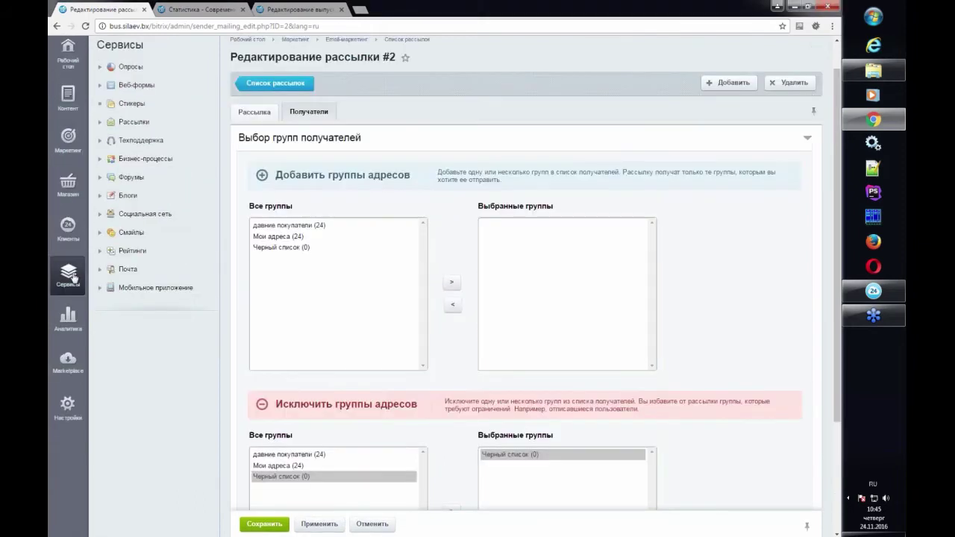
{"action": "left_click", "coordinate": [97, 122]}
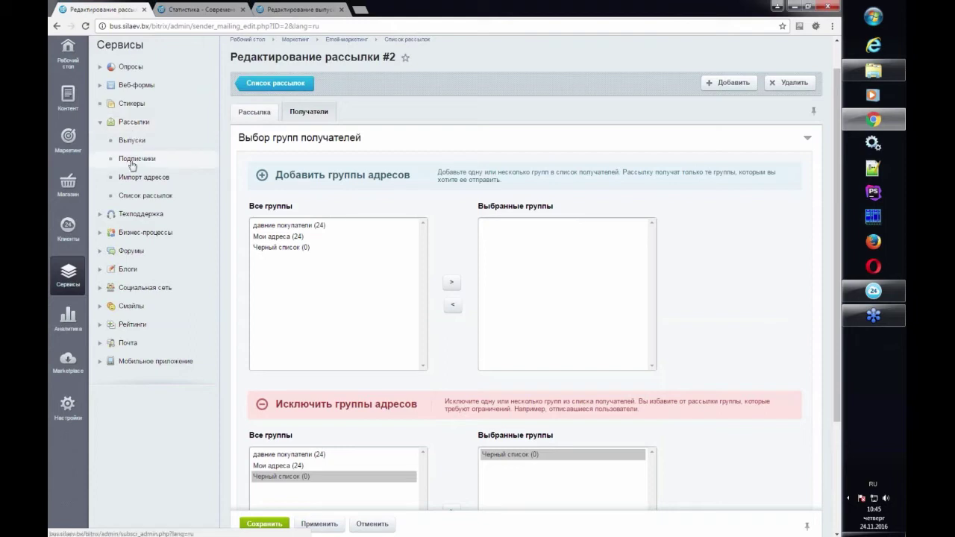
Step: Return to the "Маркетинг" area's address groups and start creating a new address group
{"action": "left_click", "coordinate": [74, 138]}
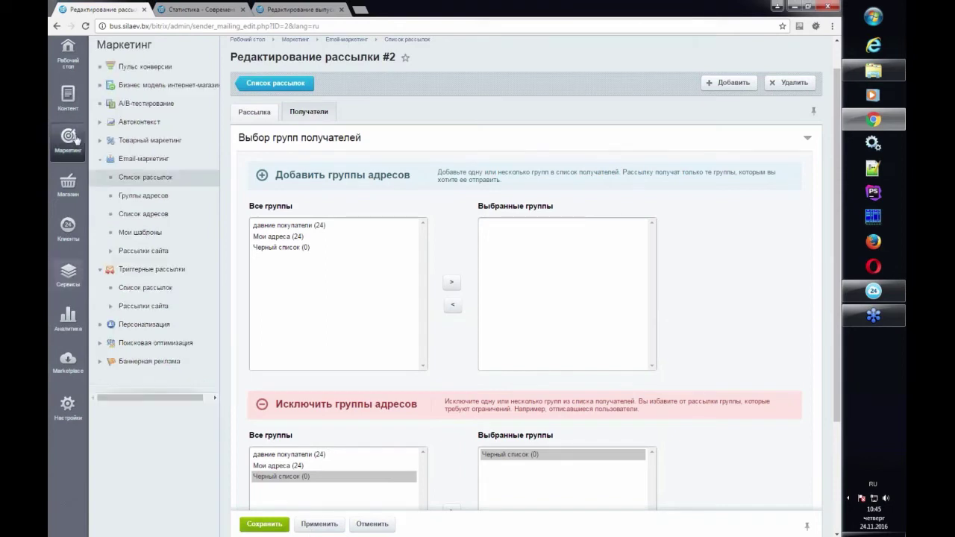
{"action": "left_click", "coordinate": [165, 198]}
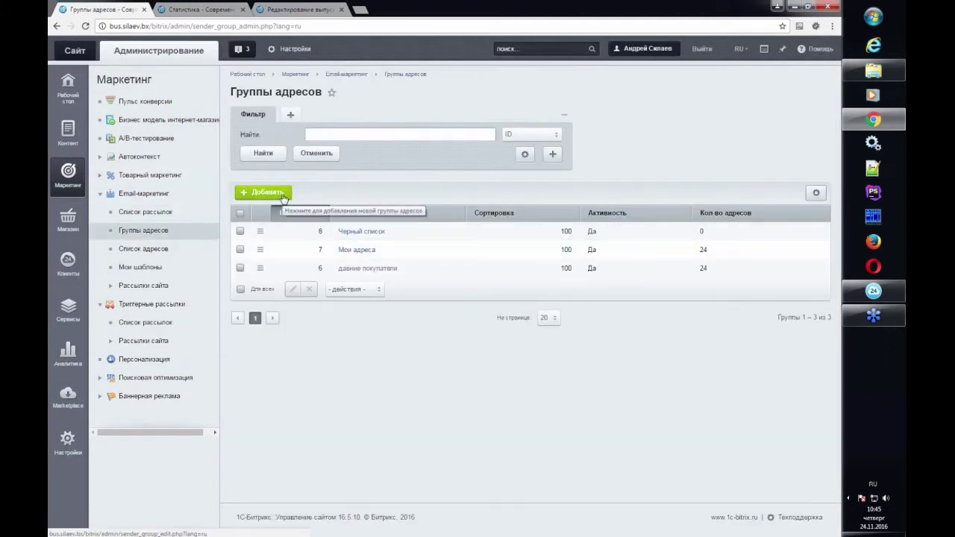
{"action": "left_click", "coordinate": [283, 196]}
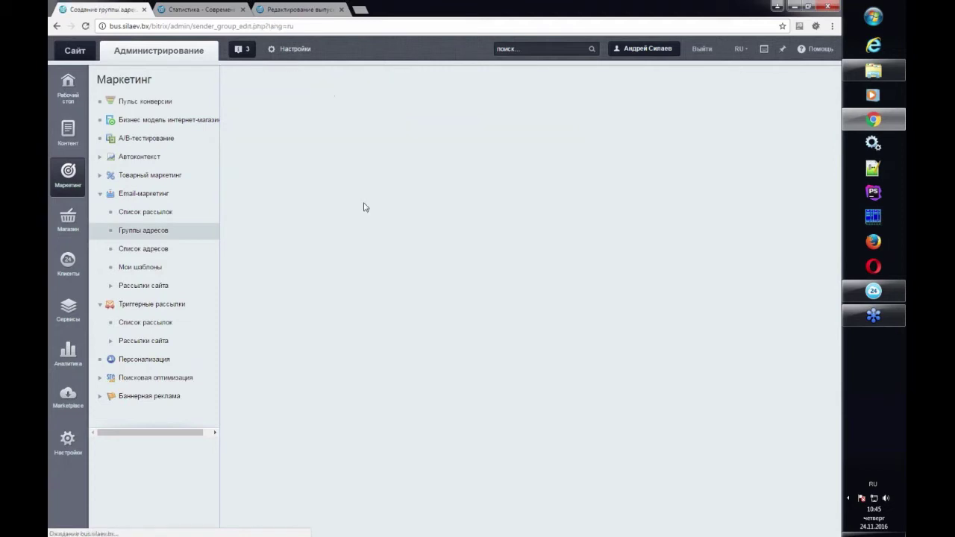
Step: Add a "Подписка, рассылки - Подписчики" filter to the new address group's parameters
{"action": "left_click", "coordinate": [299, 146]}
{"action": "left_click", "coordinate": [362, 306]}
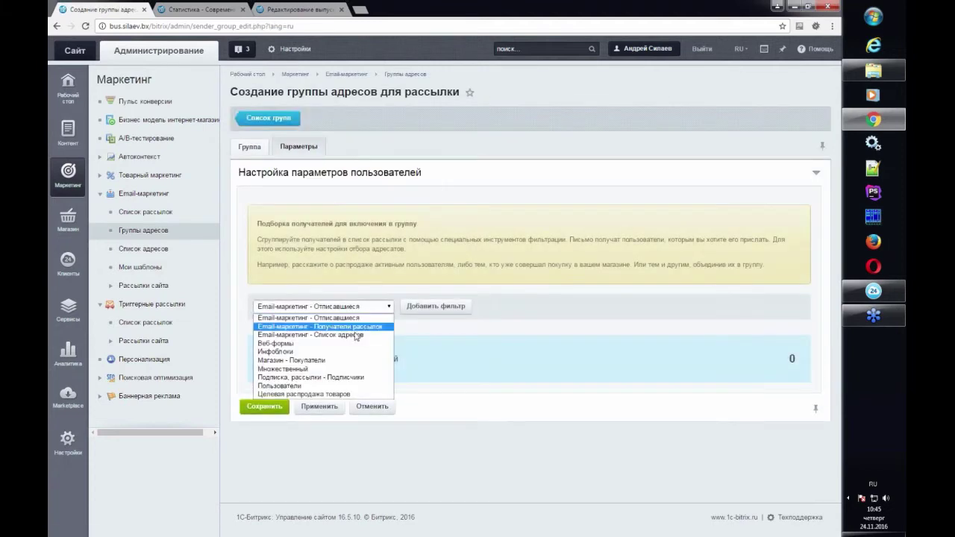
{"action": "left_click", "coordinate": [301, 379]}
{"action": "left_click", "coordinate": [436, 307]}
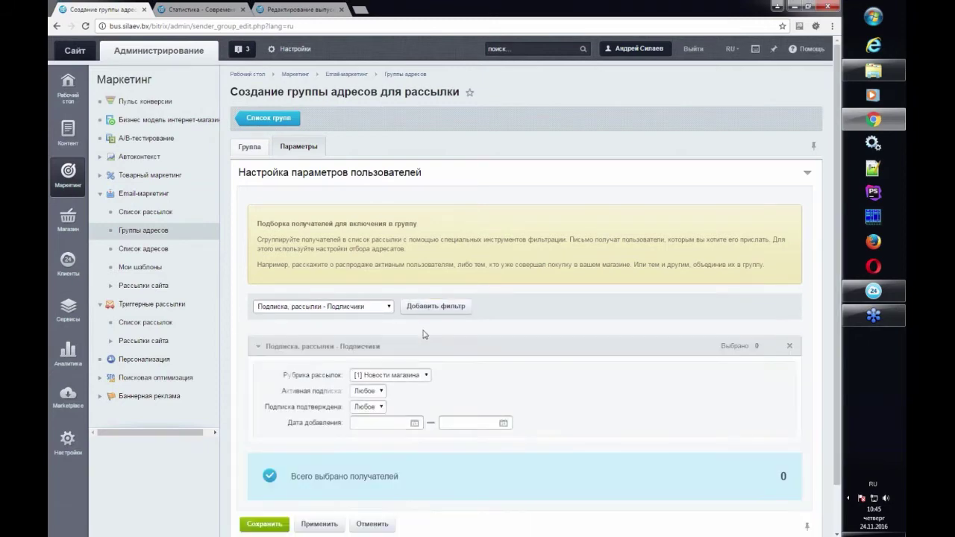
Step: Check the activity, confirmation and date-added conditions of the Подписка, рассылки - Подписчики filter, and remove that filter
{"action": "scroll", "coordinate": [451, 388], "scroll_direction": "down", "scroll_amount": 2}
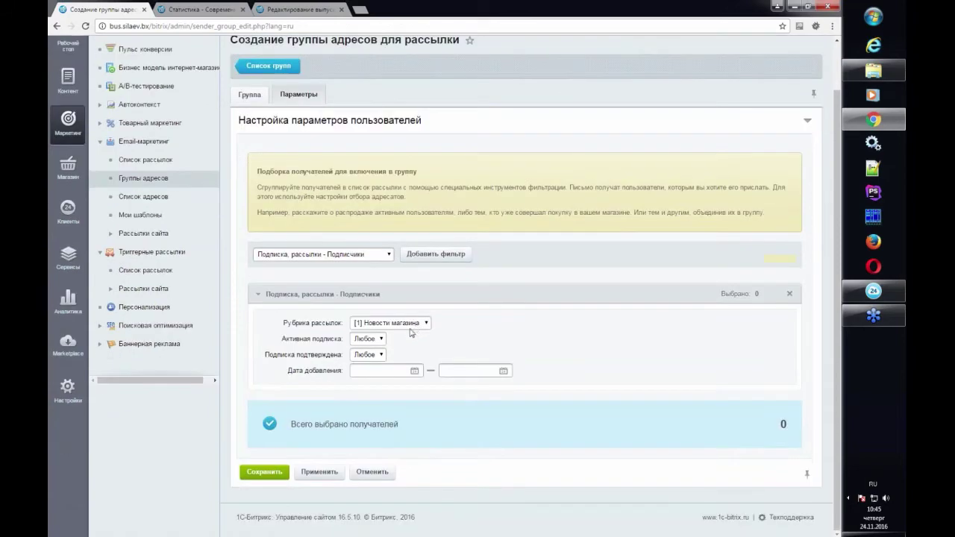
{"action": "left_click", "coordinate": [373, 339]}
{"action": "left_click", "coordinate": [372, 348]}
{"action": "left_click", "coordinate": [371, 354]}
{"action": "left_click", "coordinate": [372, 365]}
{"action": "left_click", "coordinate": [454, 372]}
{"action": "left_click", "coordinate": [790, 293]}
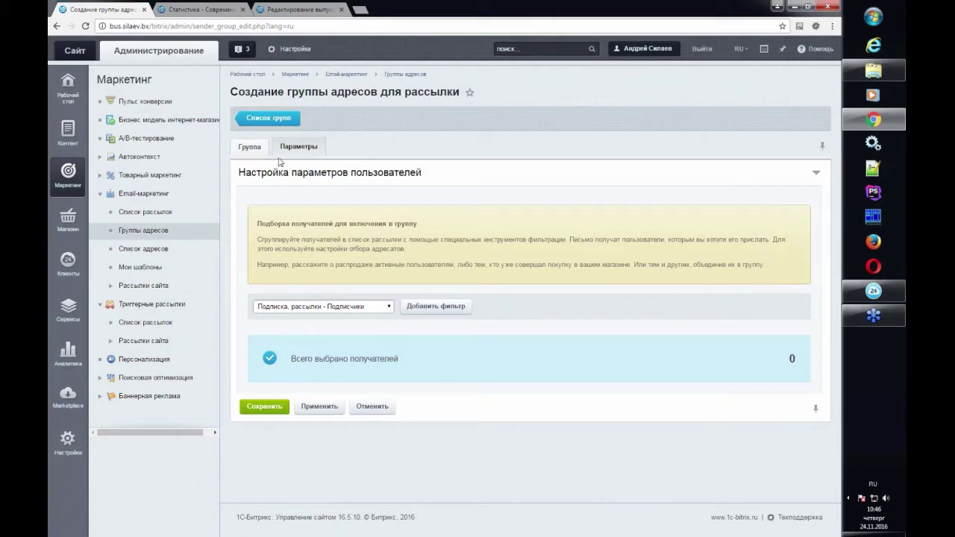
Step: View the Черный список address group from the Группы адресов list and return to the list
{"action": "left_click", "coordinate": [166, 234]}
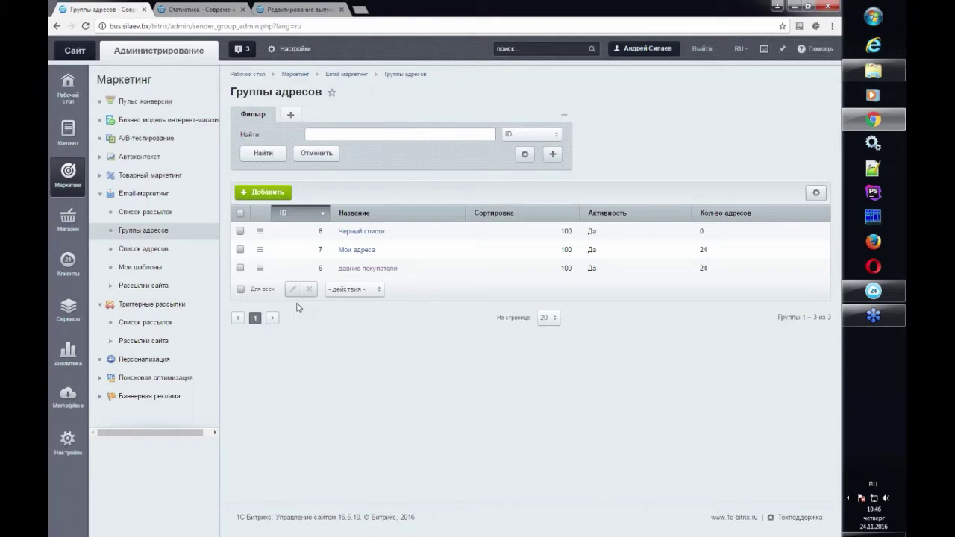
{"action": "left_click", "coordinate": [361, 231]}
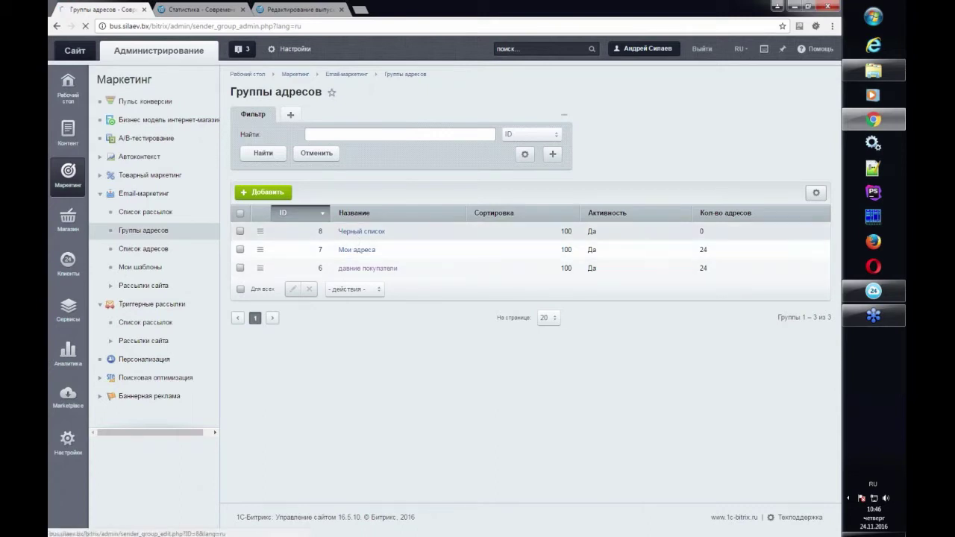
{"action": "left_click", "coordinate": [268, 118]}
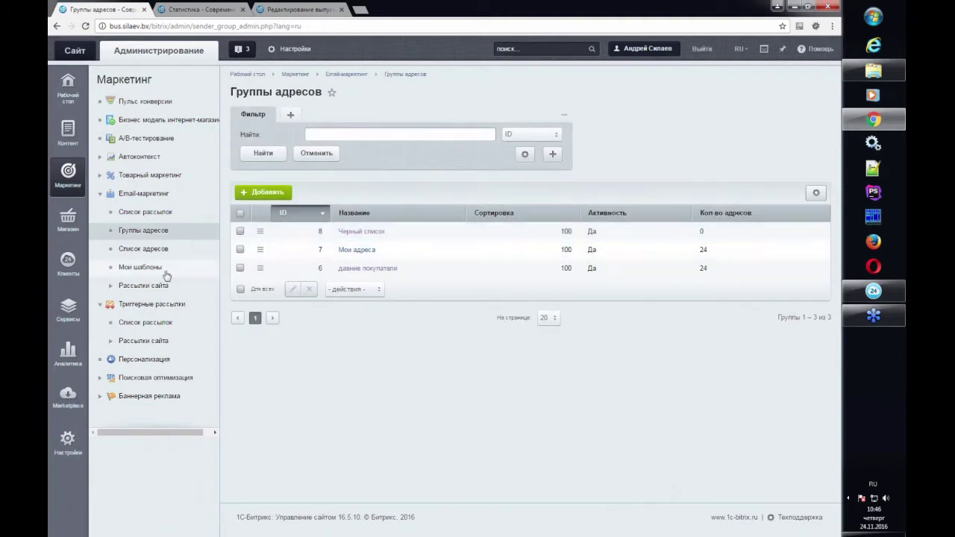
Step: Open the form for adding addresses to the address list and choose the existing list Черный список as destination
{"action": "left_click", "coordinate": [156, 252]}
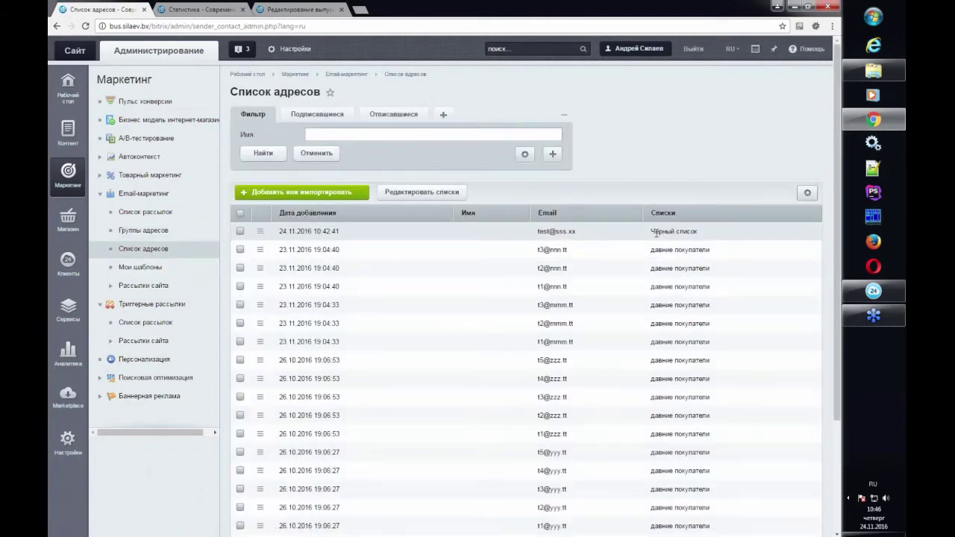
{"action": "left_click", "coordinate": [350, 192]}
{"action": "left_click", "coordinate": [359, 233]}
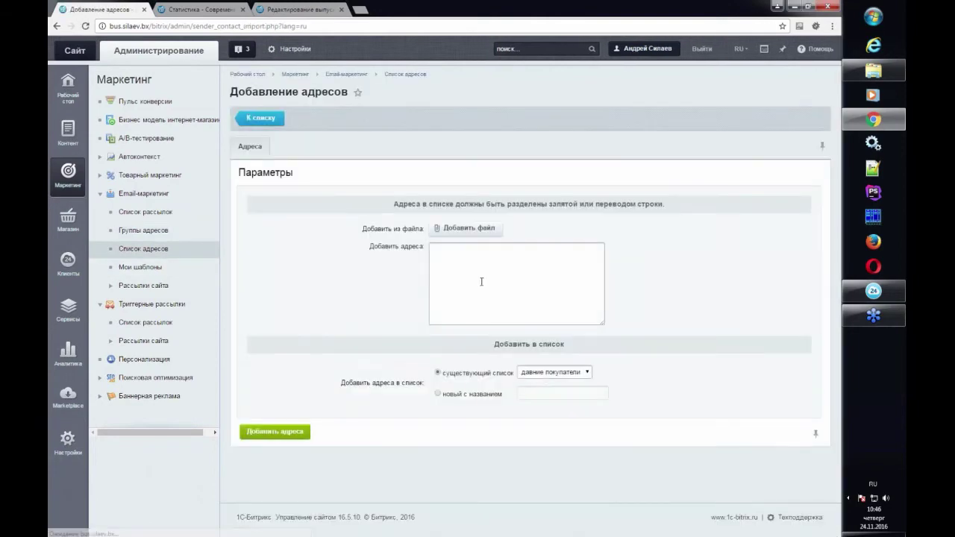
{"action": "left_click", "coordinate": [545, 373]}
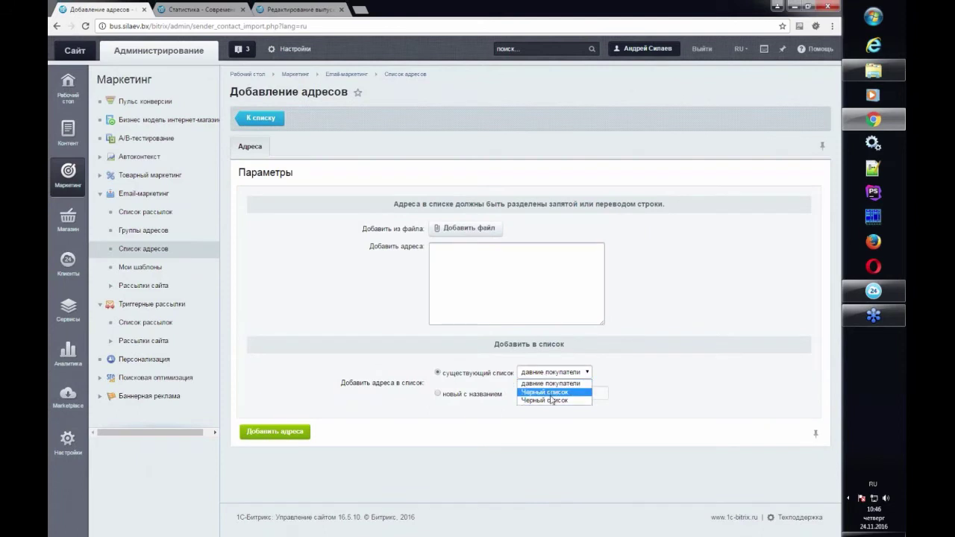
{"action": "left_click", "coordinate": [553, 393]}
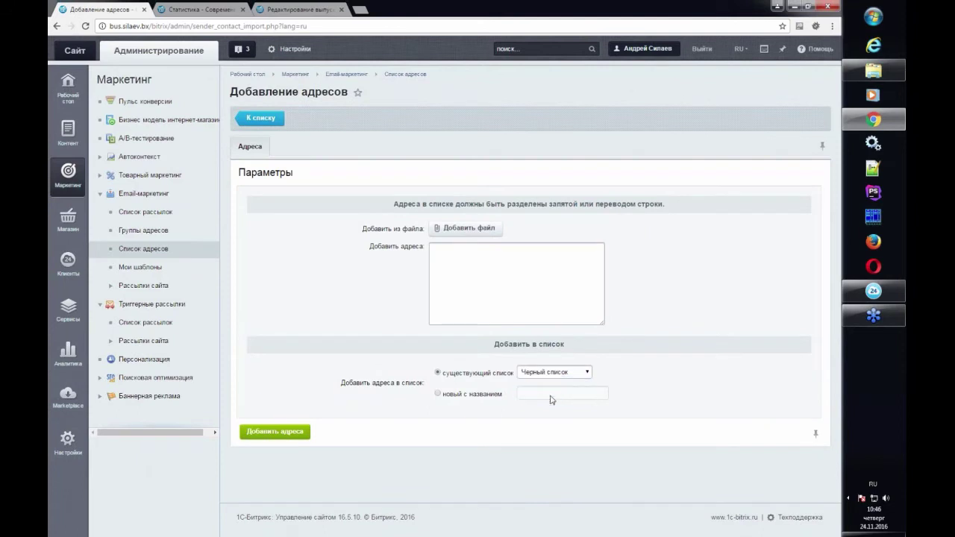
Step: Open the parameters of the Черный список address group and expand its Email-маркетинг - Список адресов filter
{"action": "left_click", "coordinate": [158, 236]}
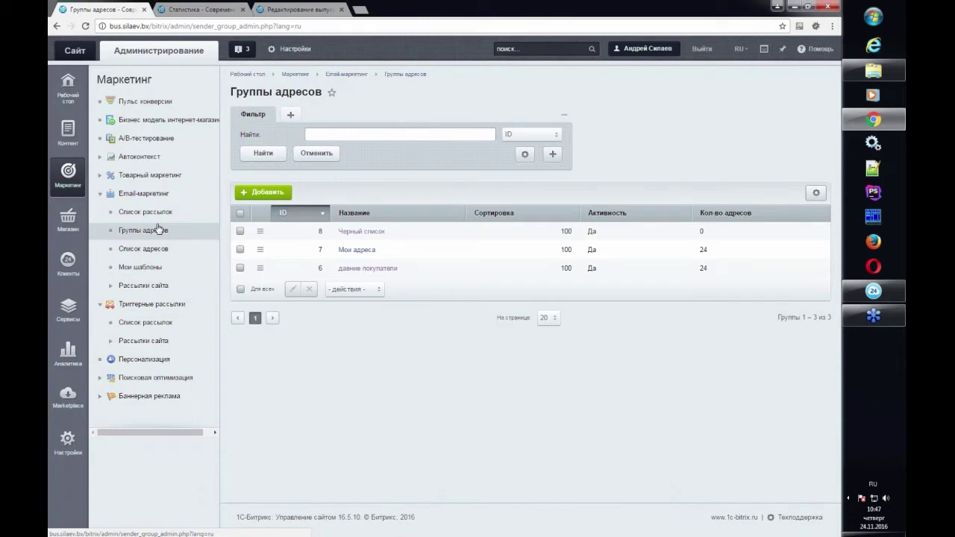
{"action": "left_click", "coordinate": [362, 232]}
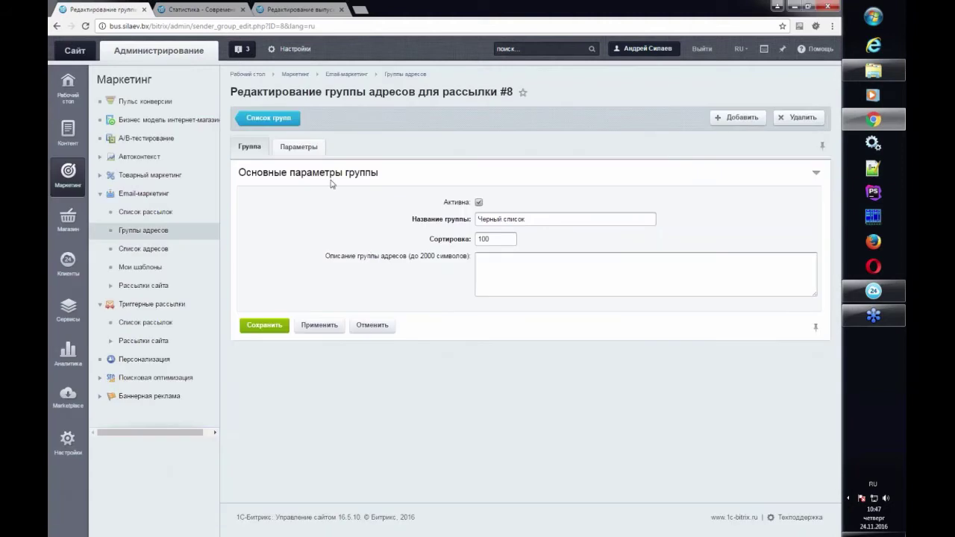
{"action": "left_click", "coordinate": [299, 146]}
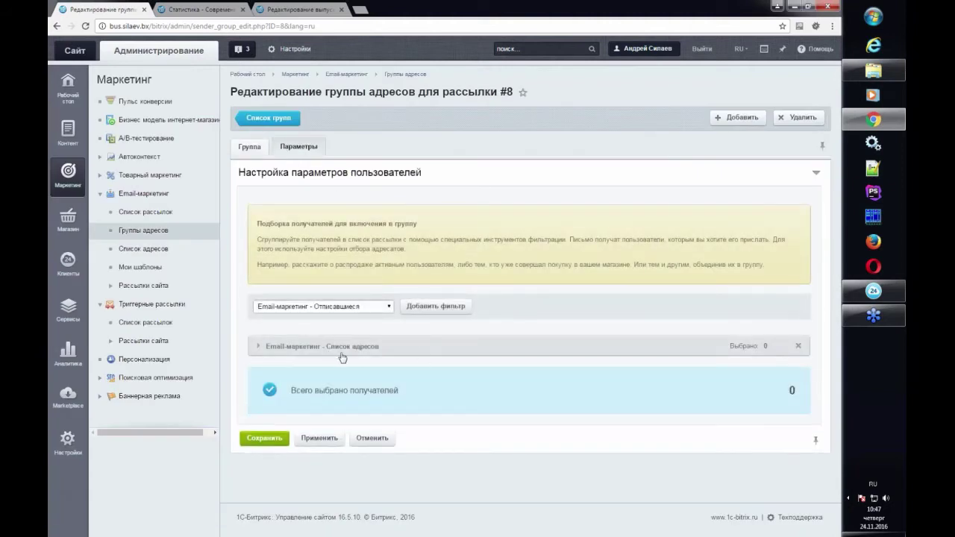
{"action": "left_click", "coordinate": [341, 354]}
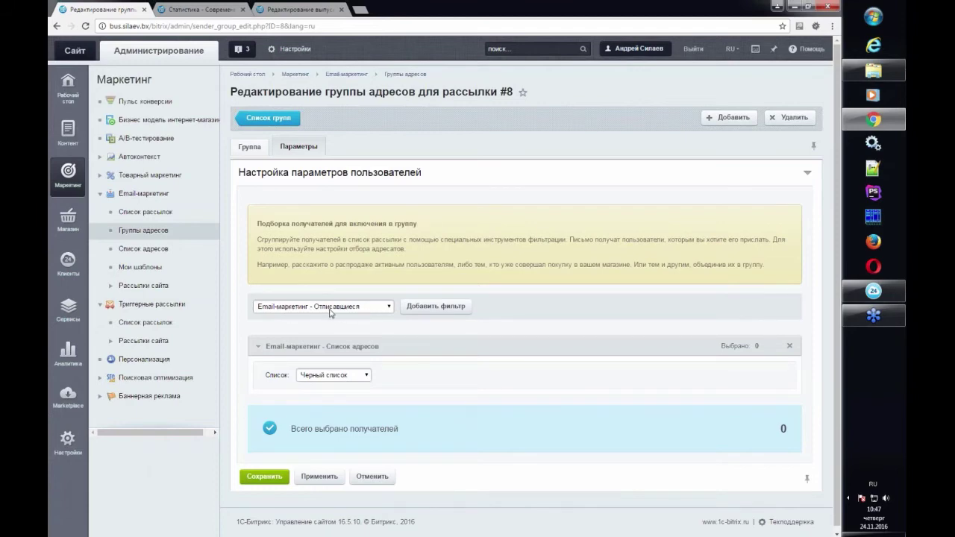
Step: Add an Email-маркетинг - Отписавшиеся filter covering (все) mailings to the group, apply it, and check the address list filter
{"action": "left_click", "coordinate": [414, 311]}
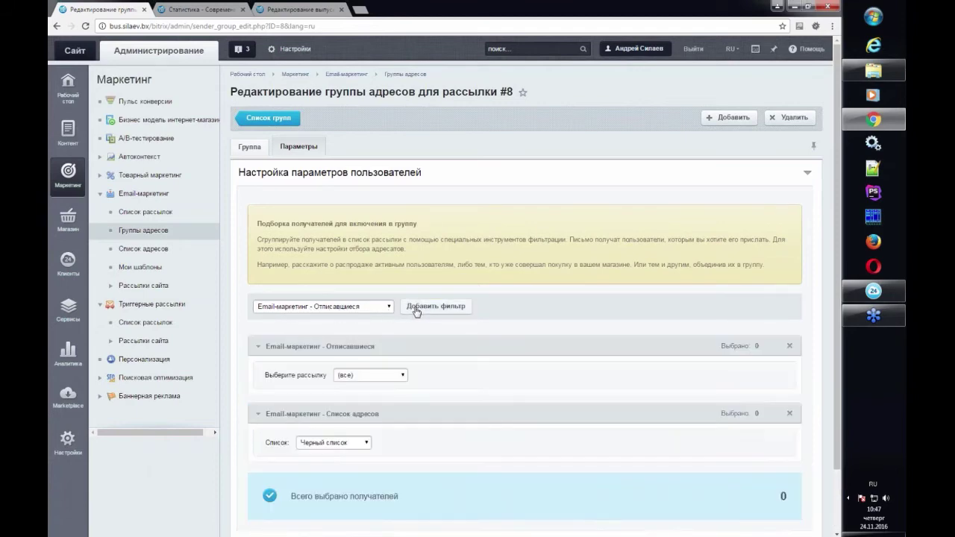
{"action": "left_click", "coordinate": [387, 378]}
{"action": "left_click", "coordinate": [361, 386]}
{"action": "left_click", "coordinate": [355, 377]}
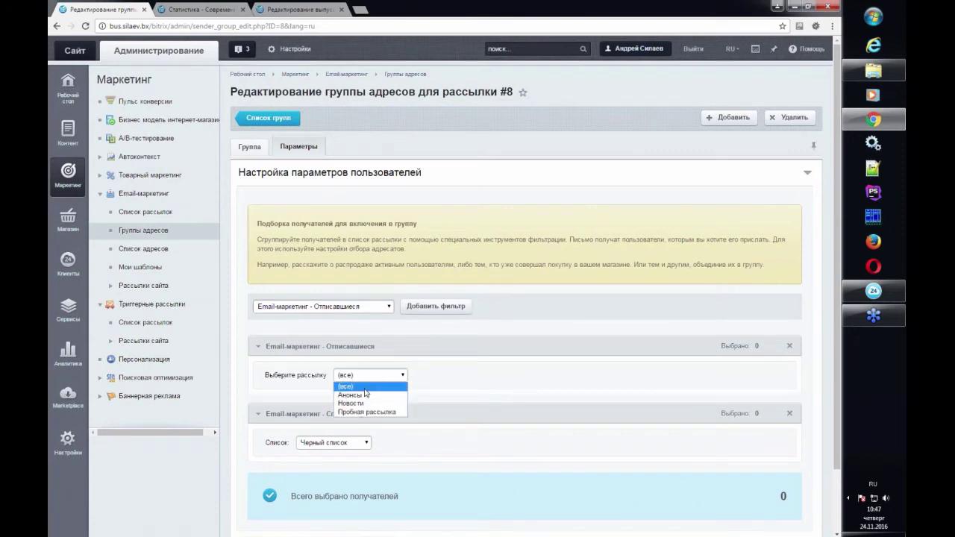
{"action": "left_click", "coordinate": [360, 386]}
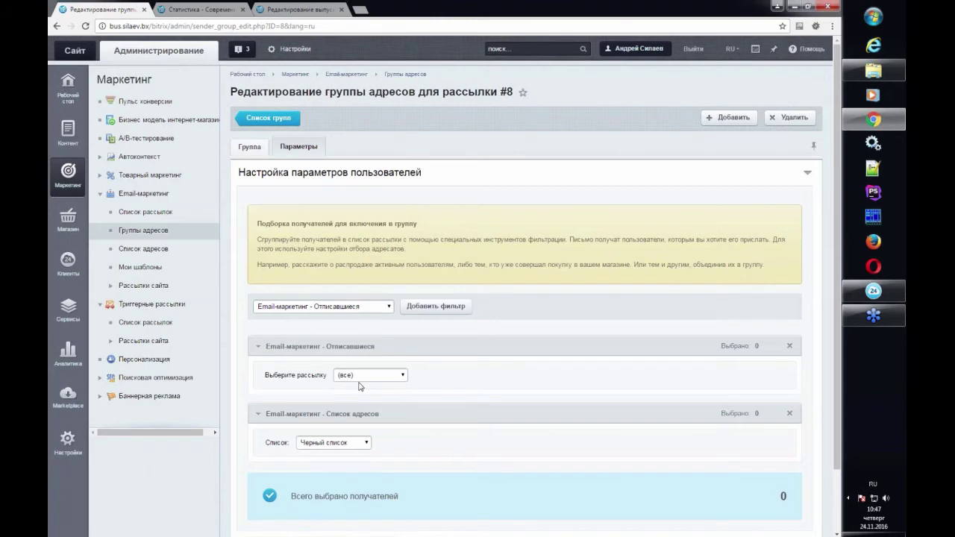
{"action": "scroll", "coordinate": [359, 386], "scroll_direction": "down", "scroll_amount": 2}
{"action": "left_click", "coordinate": [328, 472]}
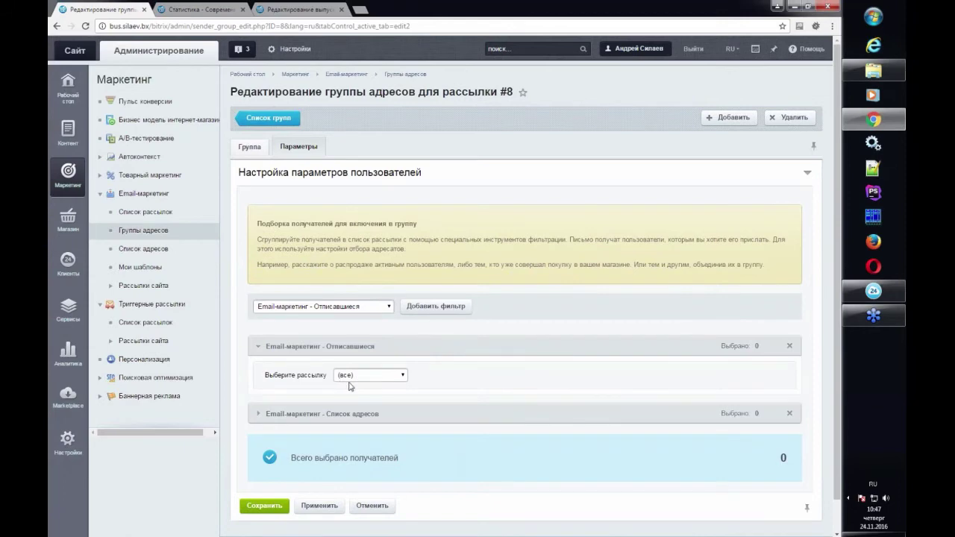
{"action": "left_click", "coordinate": [371, 418]}
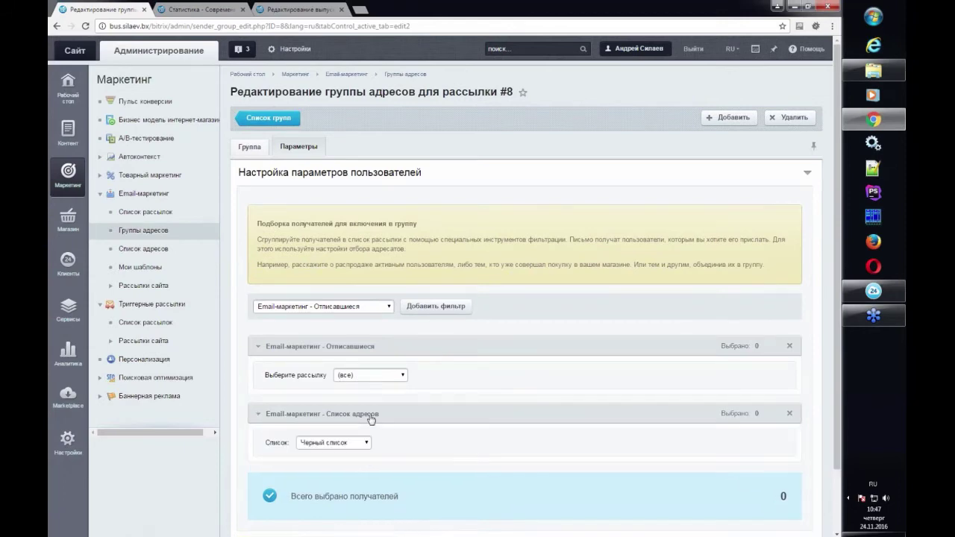
{"action": "left_click", "coordinate": [371, 417]}
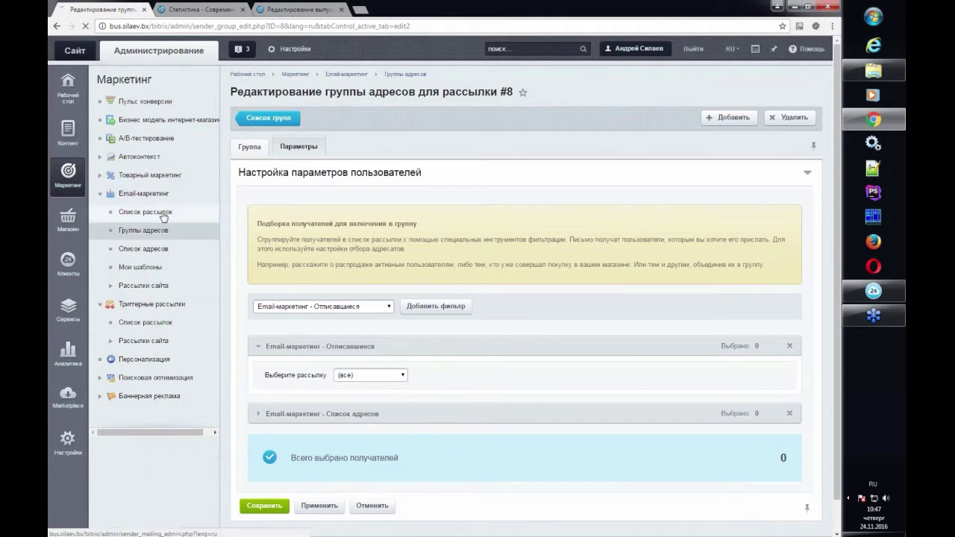
Step: Add the Черный список group to the excluded address groups in the recipients of Пробная рассылка
{"action": "left_click", "coordinate": [185, 242]}
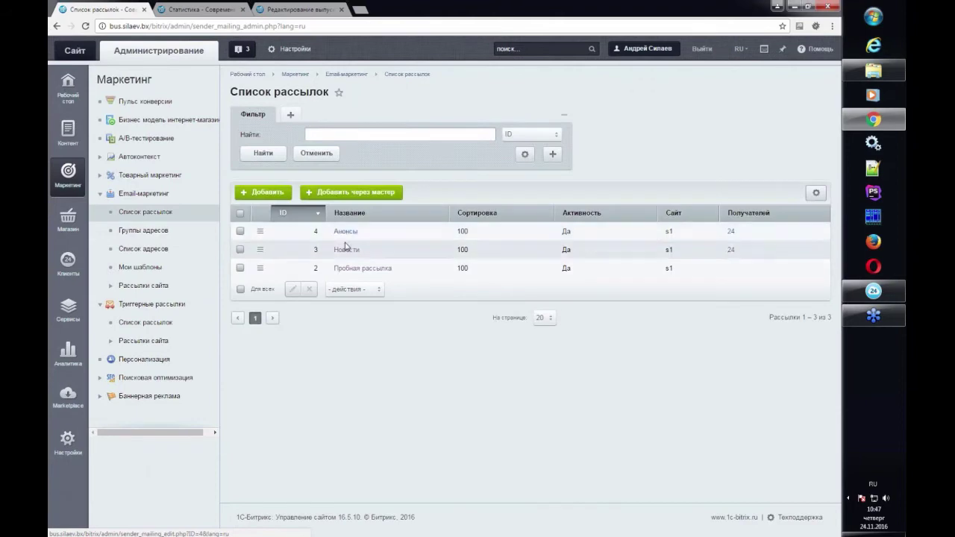
{"action": "left_click", "coordinate": [352, 268]}
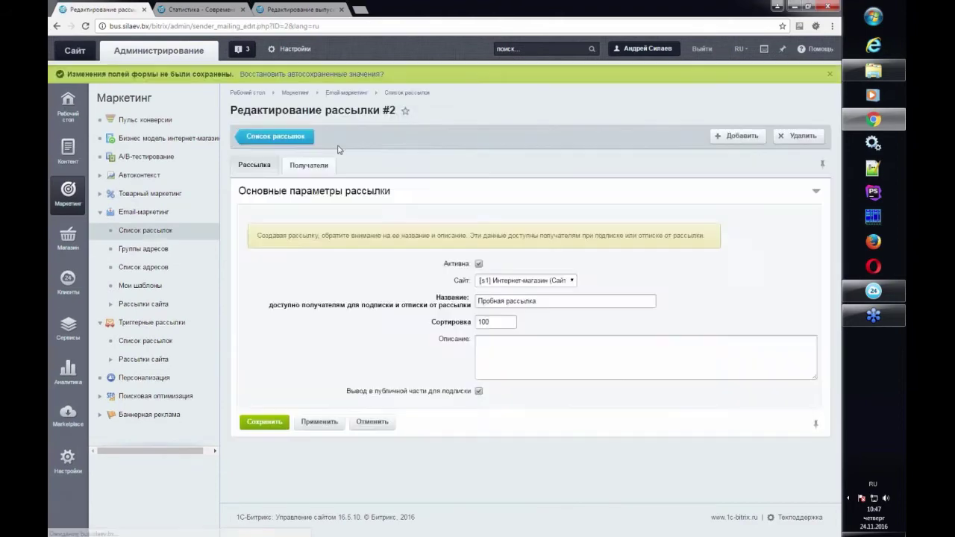
{"action": "left_click", "coordinate": [309, 165]}
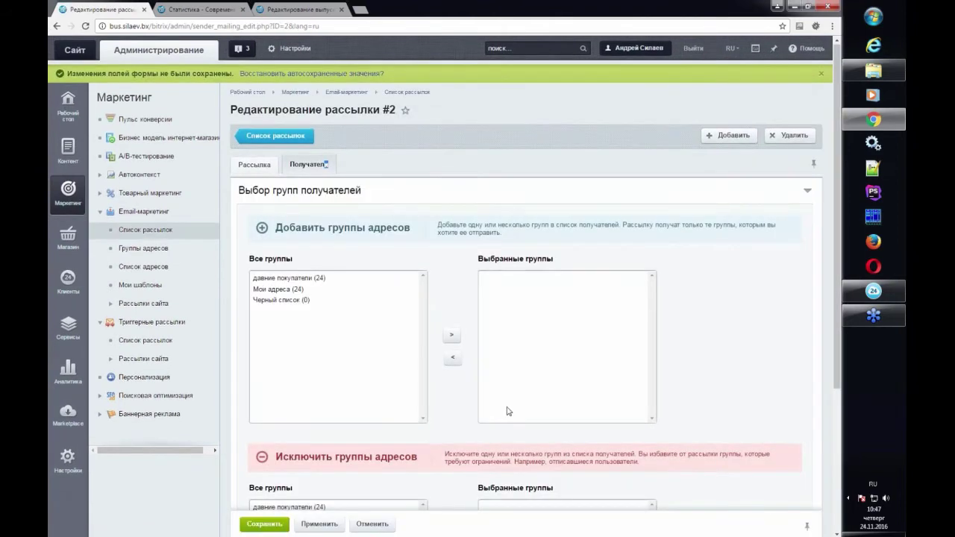
{"action": "scroll", "coordinate": [407, 344], "scroll_direction": "down", "scroll_amount": 3}
{"action": "left_click", "coordinate": [296, 325]}
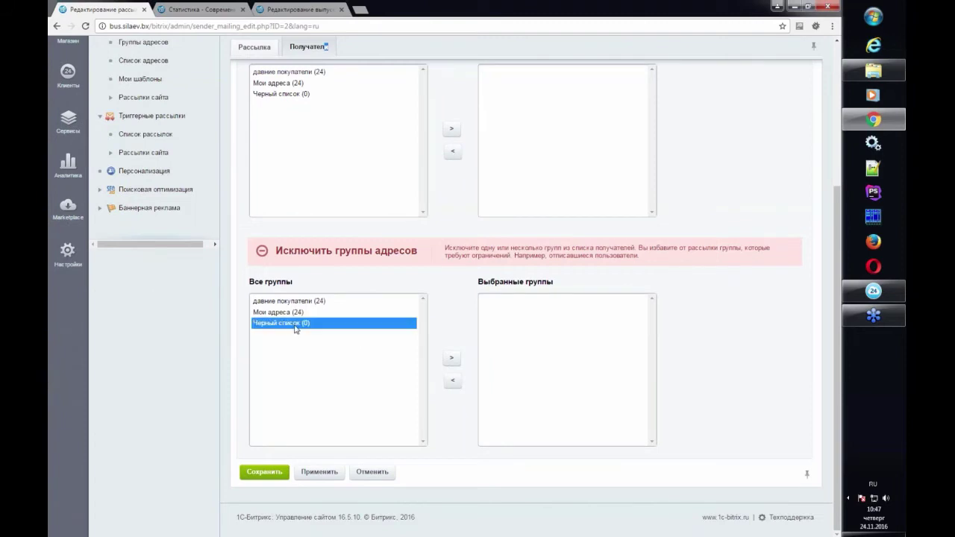
{"action": "double_click", "coordinate": [296, 328]}
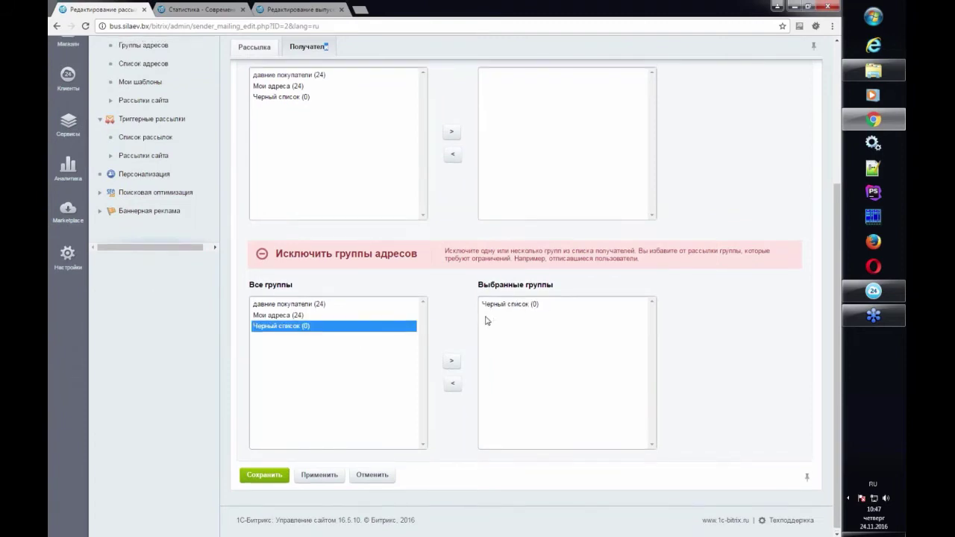
Step: Review the included and excluded address groups of the mailing and return to the Email-маркетинг mailing list without saving
{"action": "scroll", "coordinate": [482, 319], "scroll_direction": "up", "scroll_amount": 3}
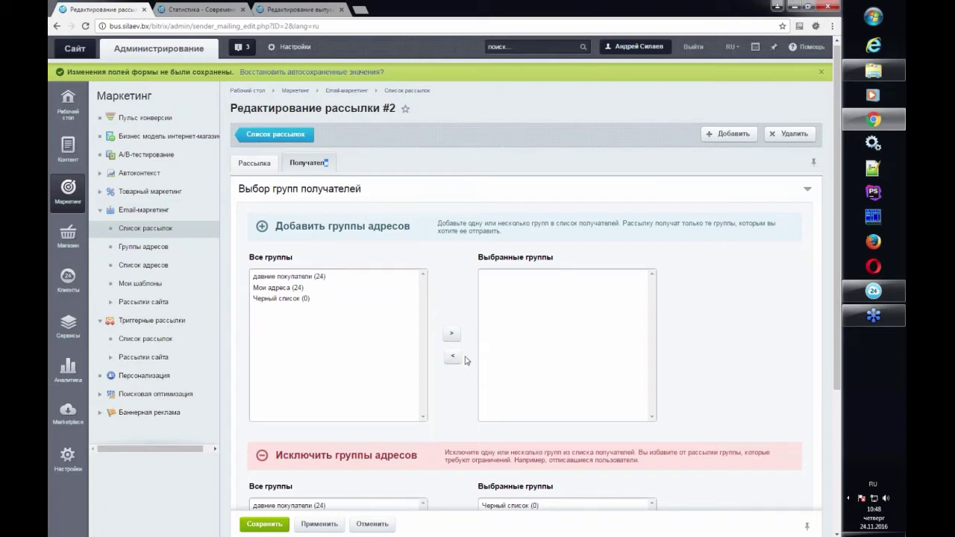
{"action": "scroll", "coordinate": [465, 360], "scroll_direction": "down", "scroll_amount": 2}
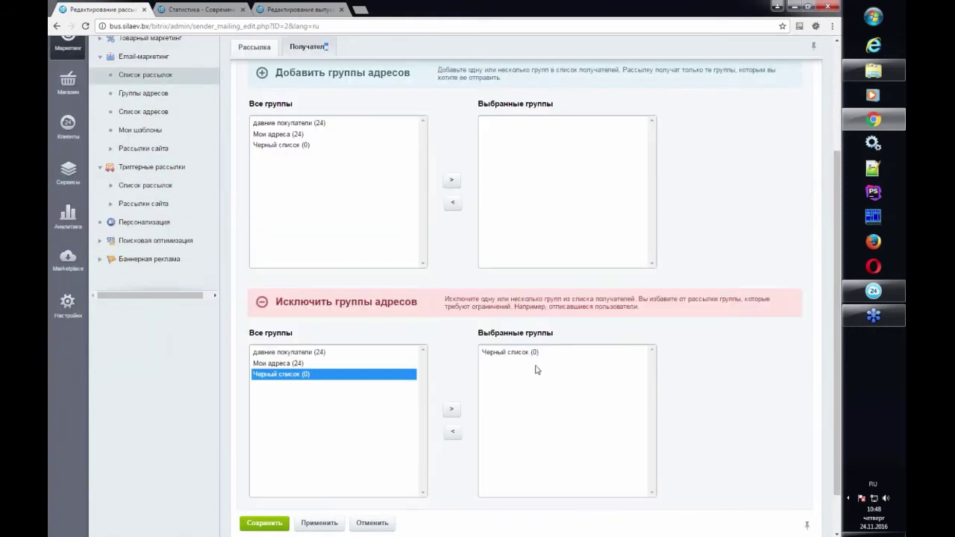
{"action": "left_click", "coordinate": [508, 354]}
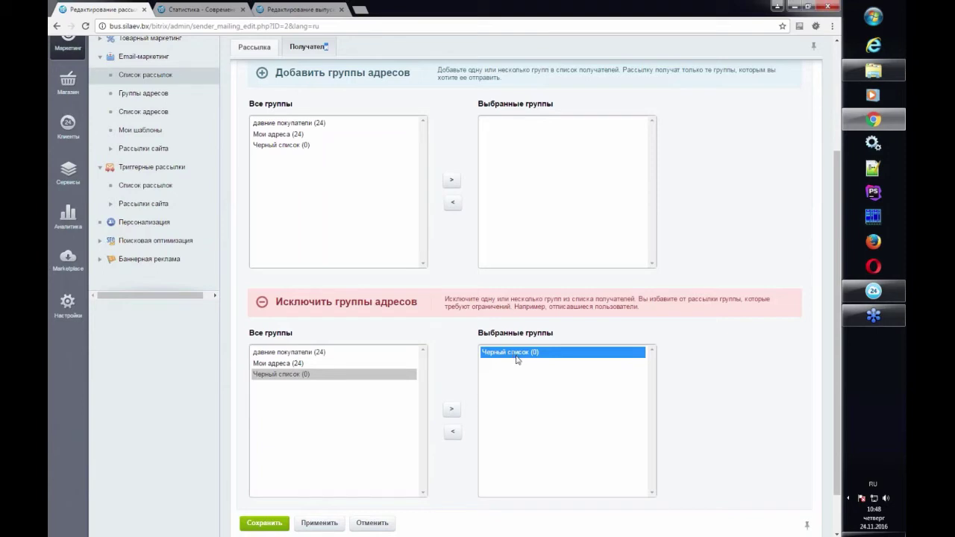
{"action": "left_click", "coordinate": [563, 191]}
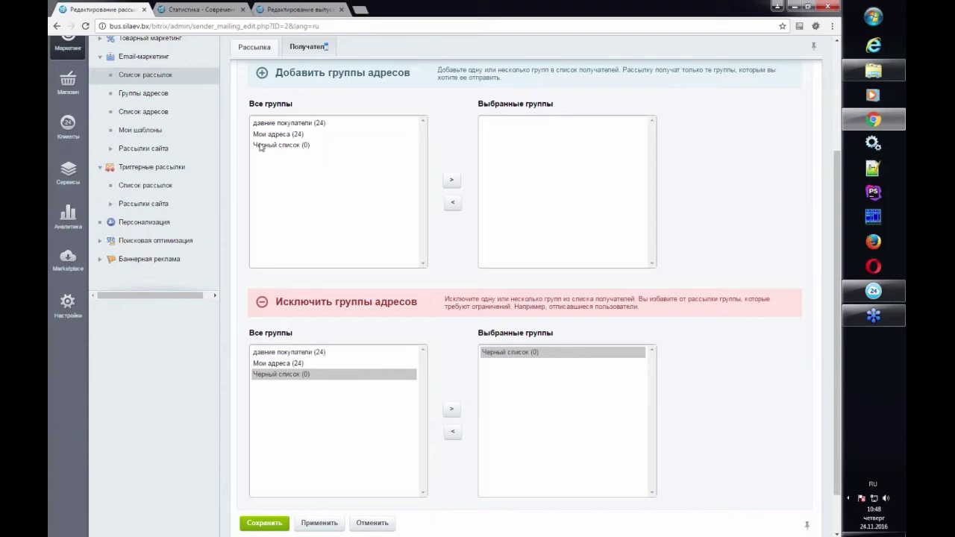
{"action": "left_click", "coordinate": [159, 76]}
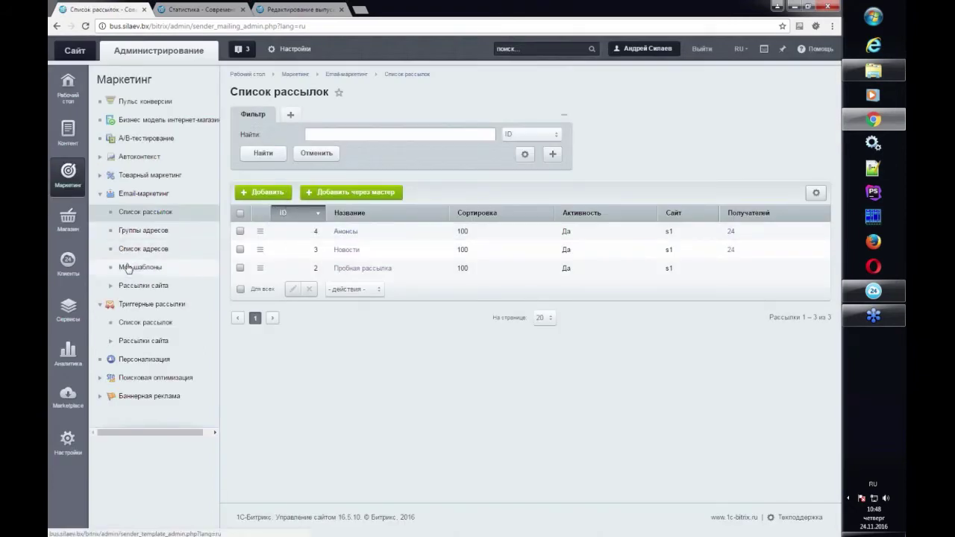
Step: Examine the Персонализация page describing 1C-Bitrix BigData and how to enable it, and return to the mailing list
{"action": "left_click", "coordinate": [158, 360]}
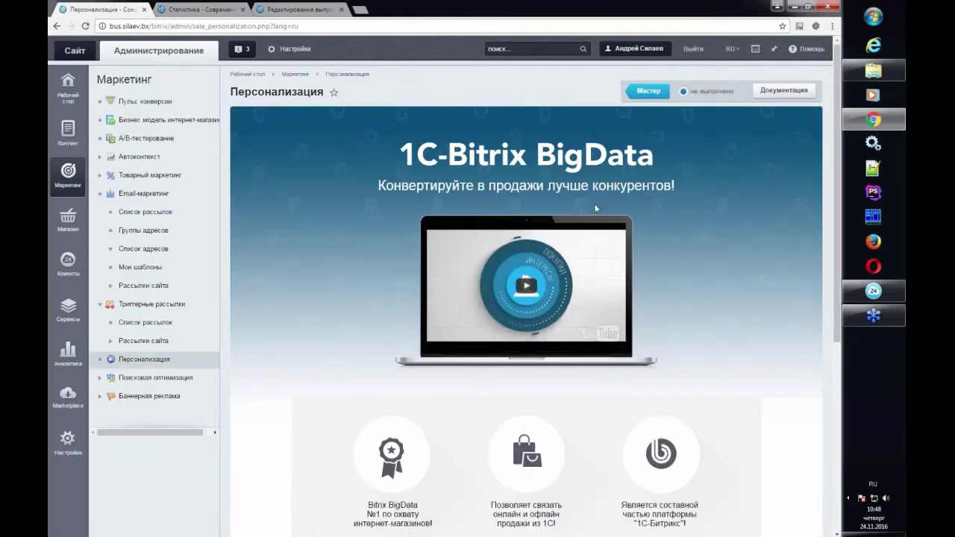
{"action": "scroll", "coordinate": [596, 209], "scroll_direction": "down", "scroll_amount": 3}
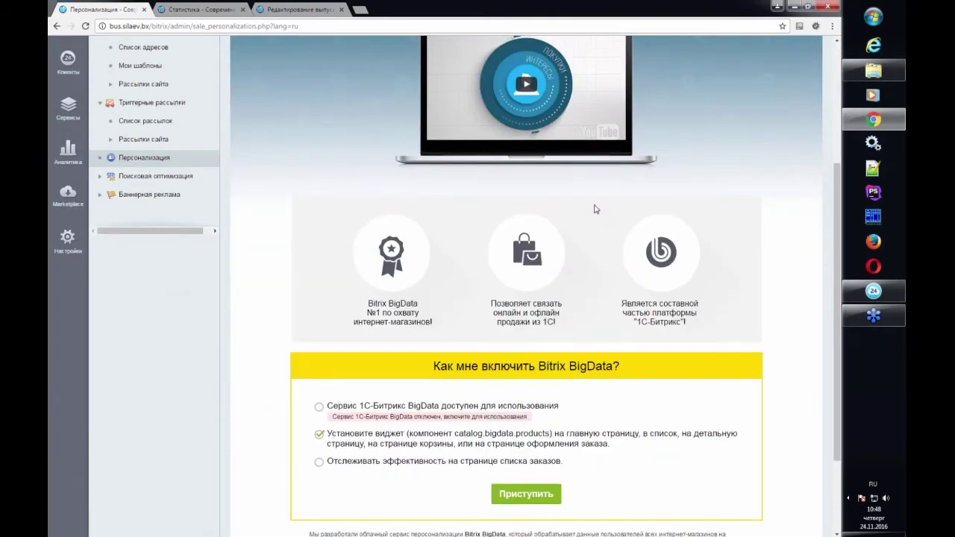
{"action": "scroll", "coordinate": [593, 207], "scroll_direction": "up", "scroll_amount": 3}
{"action": "left_click", "coordinate": [136, 217]}
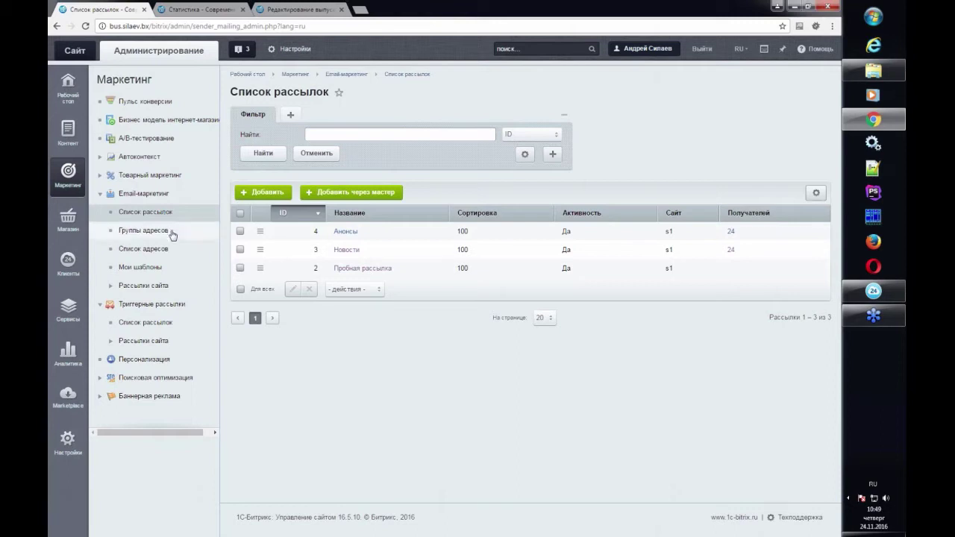
Step: Start a new address group in the Email-маркетинг address groups, ready to enter its name
{"action": "left_click", "coordinate": [163, 233]}
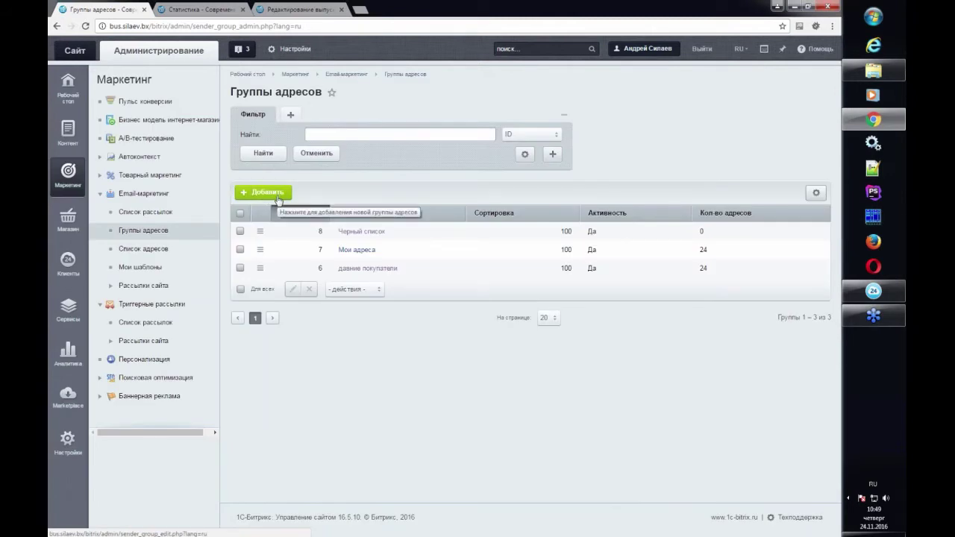
{"action": "left_click", "coordinate": [277, 196]}
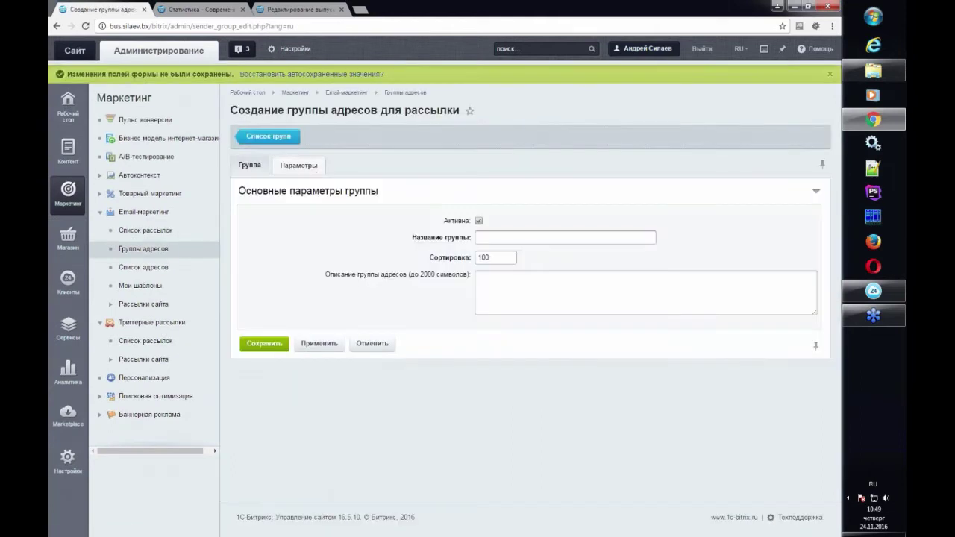
{"action": "left_click", "coordinate": [484, 238]}
{"action": "type", "text": "Gncj"}
{"action": "key", "text": "BackSpace"}
{"action": "key", "text": "BackSpace"}
{"action": "key", "text": "BackSpace"}
{"action": "key", "text": "alt+shift"}
{"action": "type", "text": "Пер"}
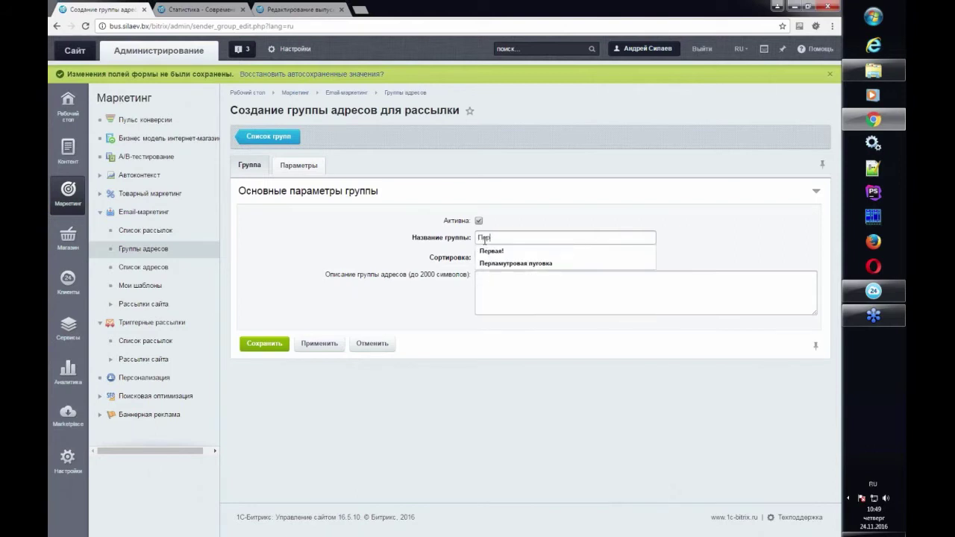
{"action": "key", "text": "BackSpace"}
{"action": "key", "text": "BackSpace"}
{"action": "key", "text": "BackSpace"}
{"action": "key", "text": "alt+shift"}
Step: Name the new address group BigData
{"action": "type", "text": "Bi"}
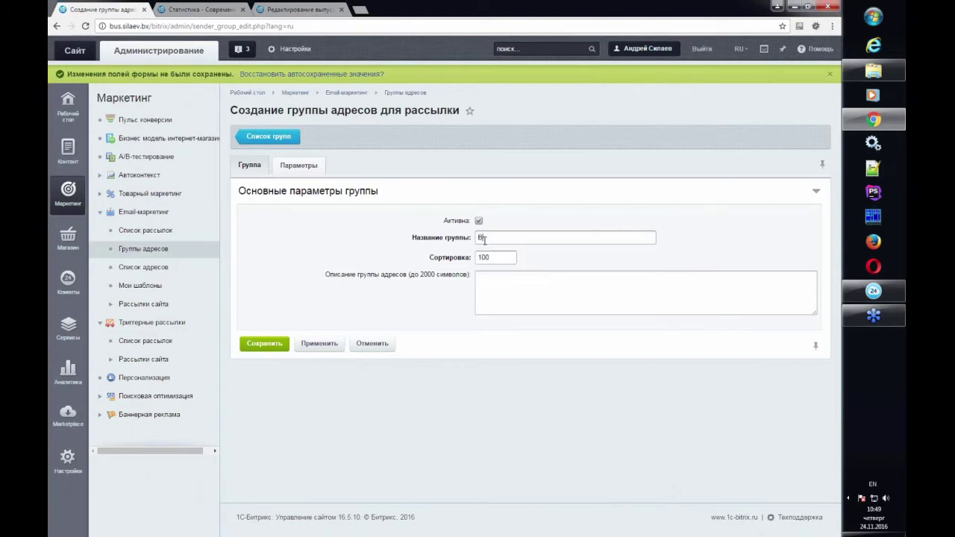
{"action": "type", "text": "c"}
{"action": "type", "text": "gDat"}
{"action": "type", "text": "a"}
Step: Add a Целевая распродажа товаров filter to the group's recipient parameters
{"action": "left_click", "coordinate": [298, 165]}
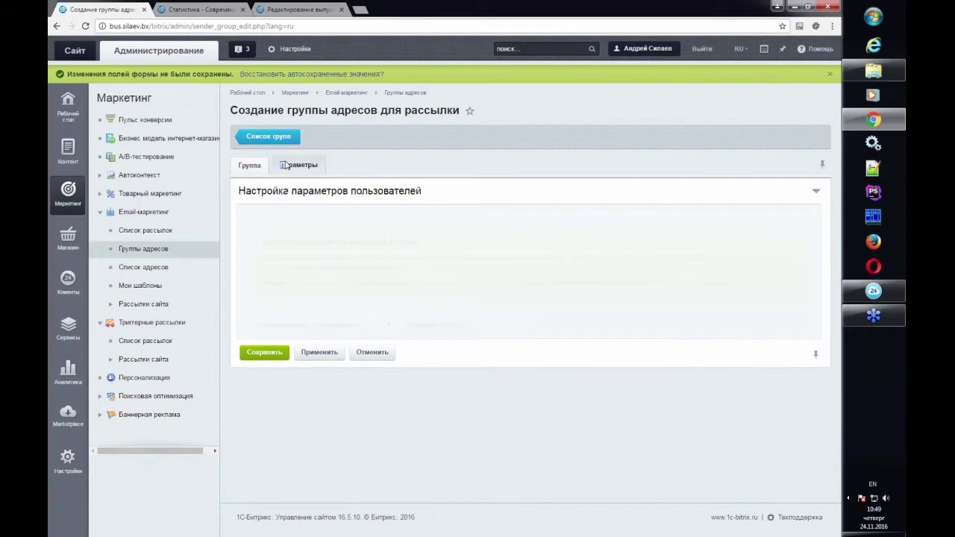
{"action": "left_click", "coordinate": [385, 330]}
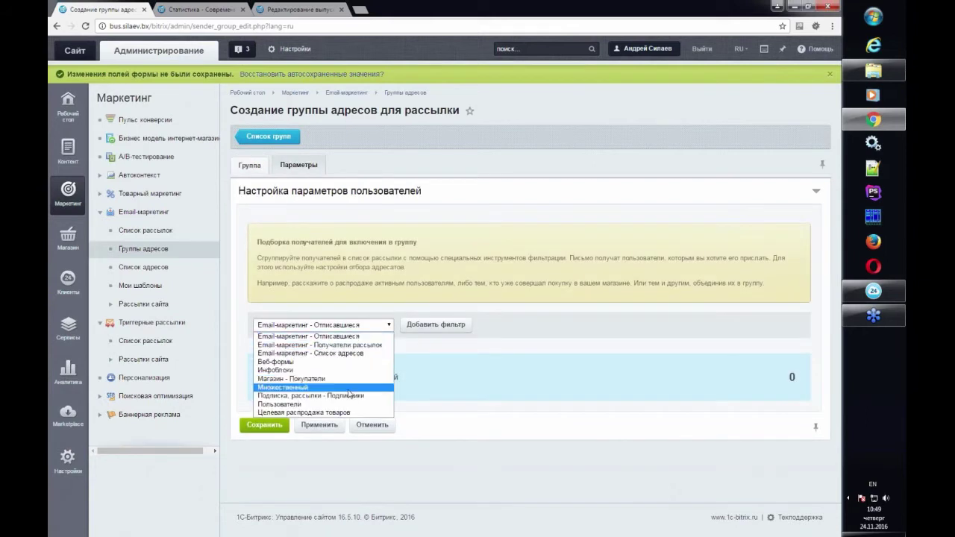
{"action": "left_click", "coordinate": [340, 414]}
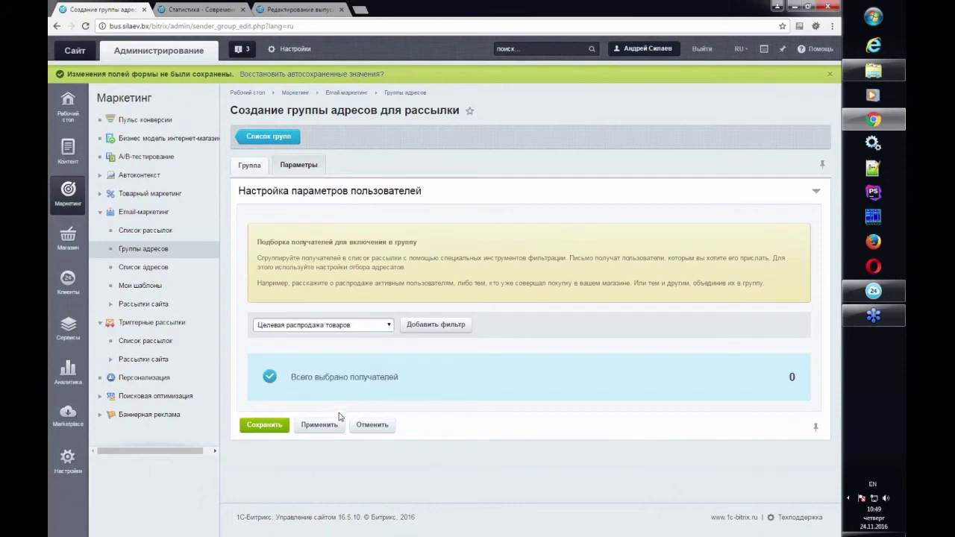
{"action": "left_click", "coordinate": [410, 325]}
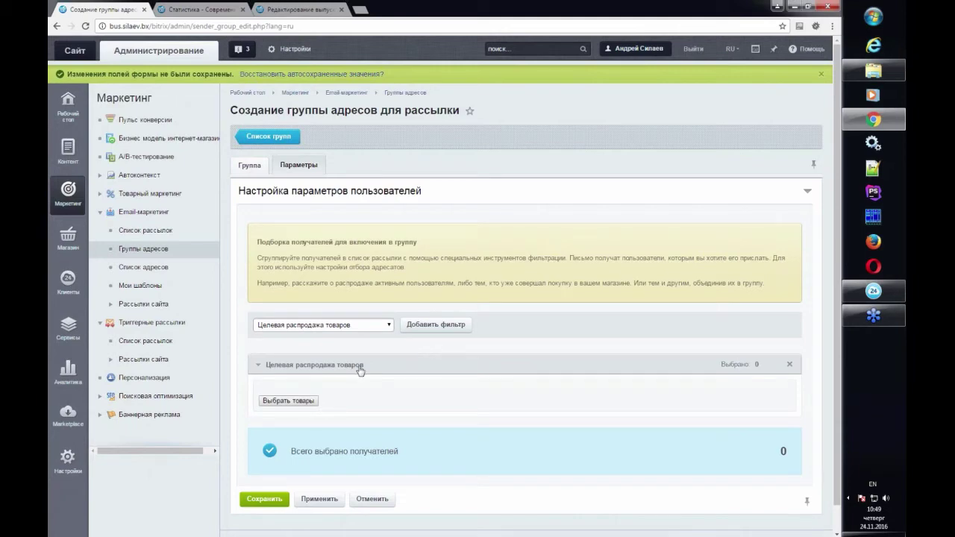
Step: Open product selection for the filter and choose the first variant of Нижнее белье Морская Волна
{"action": "scroll", "coordinate": [359, 371], "scroll_direction": "down", "scroll_amount": 2}
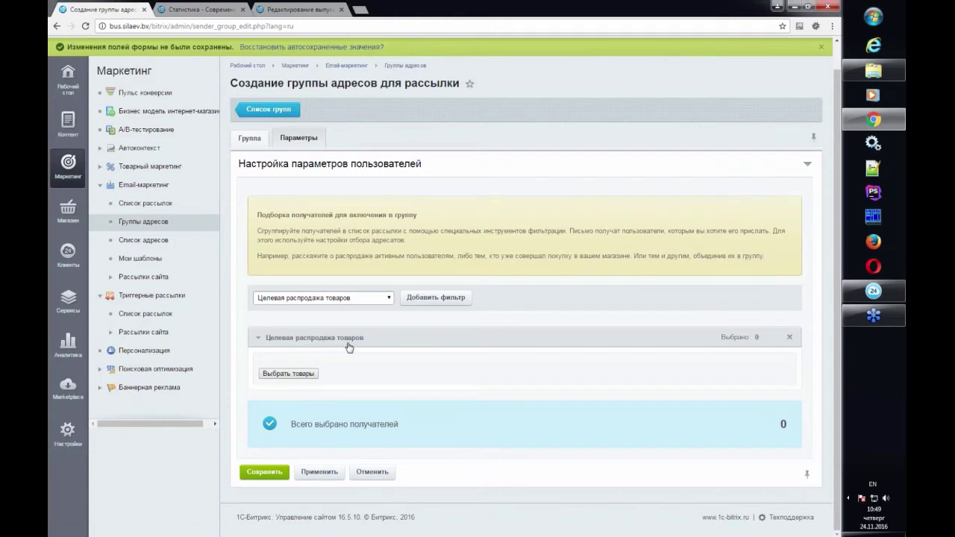
{"action": "left_click", "coordinate": [306, 374]}
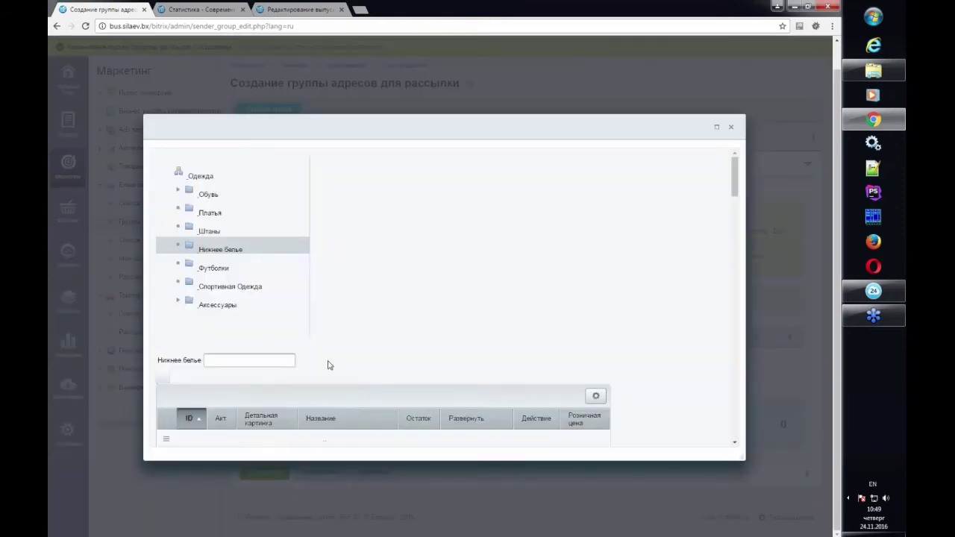
{"action": "scroll", "coordinate": [657, 340], "scroll_direction": "down", "scroll_amount": 2}
{"action": "scroll", "coordinate": [604, 271], "scroll_direction": "down", "scroll_amount": 2}
{"action": "scroll", "coordinate": [606, 247], "scroll_direction": "up", "scroll_amount": 1}
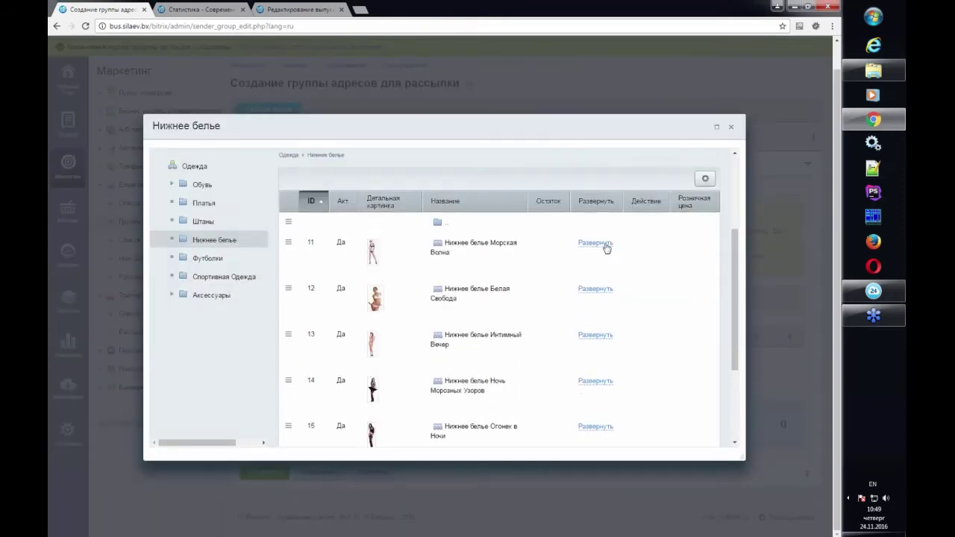
{"action": "left_click", "coordinate": [601, 242]}
{"action": "left_click", "coordinate": [593, 243]}
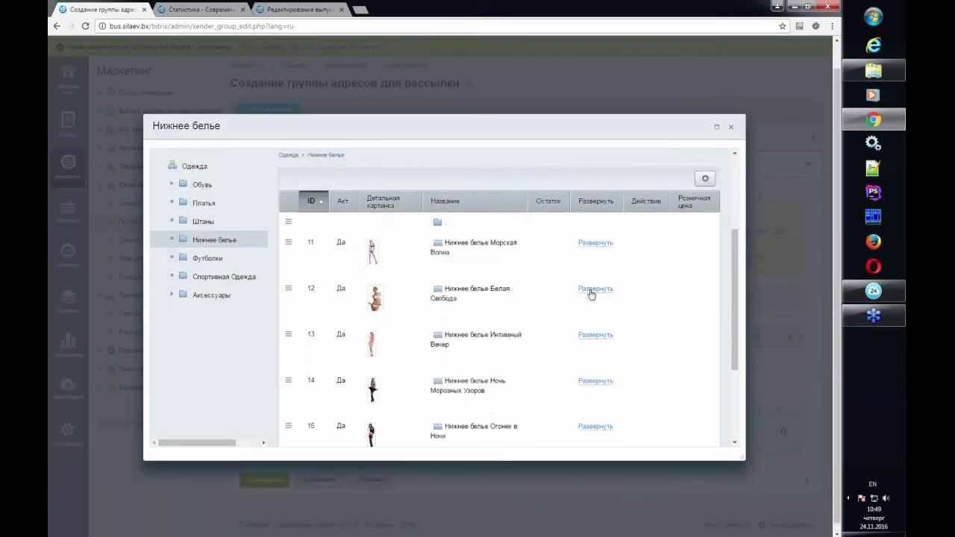
Step: Add variant 15-137 of Нижнее белье Огонек в Ночи, black in size L, to the filter's products
{"action": "left_click", "coordinate": [594, 290]}
{"action": "scroll", "coordinate": [634, 354], "scroll_direction": "down", "scroll_amount": 4}
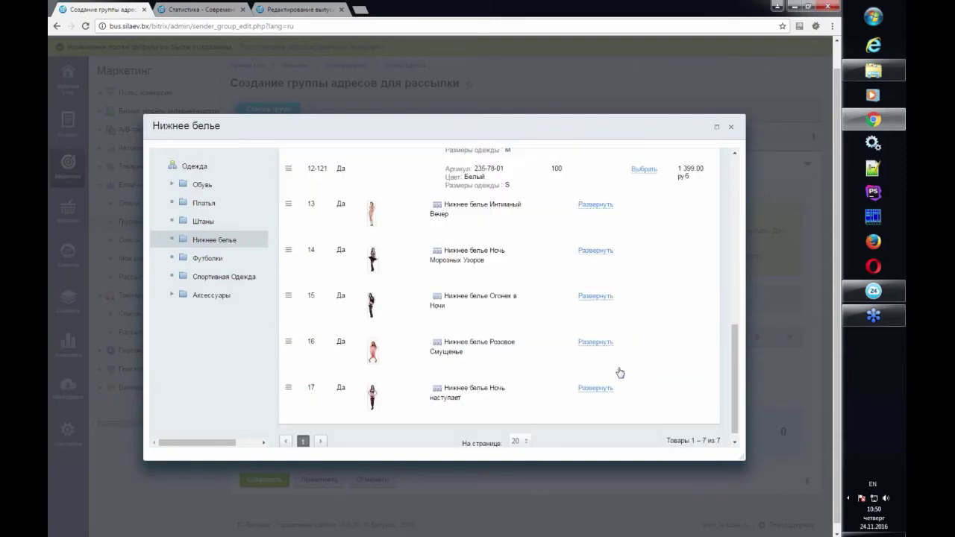
{"action": "left_click", "coordinate": [597, 298]}
{"action": "left_click", "coordinate": [644, 343]}
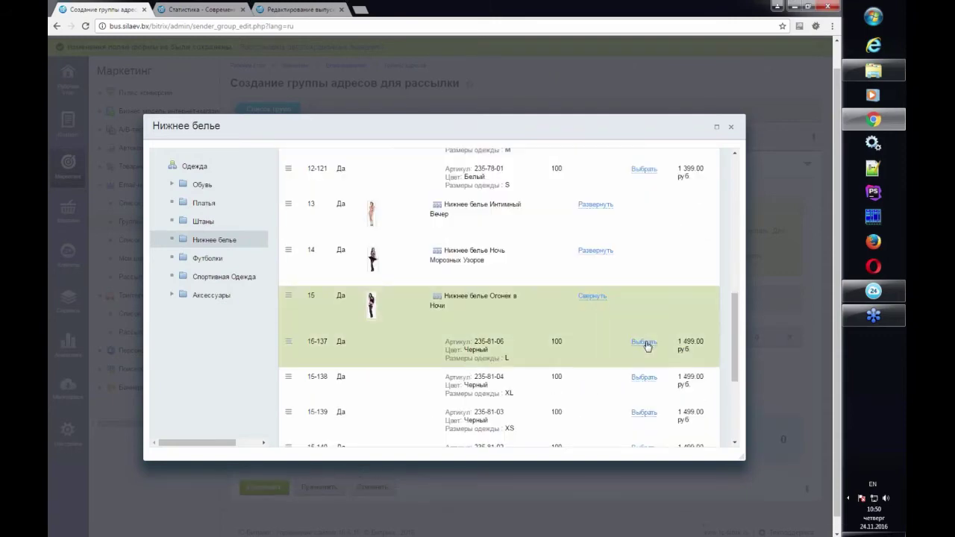
Step: Add variant 7-92 of Платье Модница на Прогулке from the Платья section, close product selection and check the filter's product list
{"action": "left_click", "coordinate": [211, 224]}
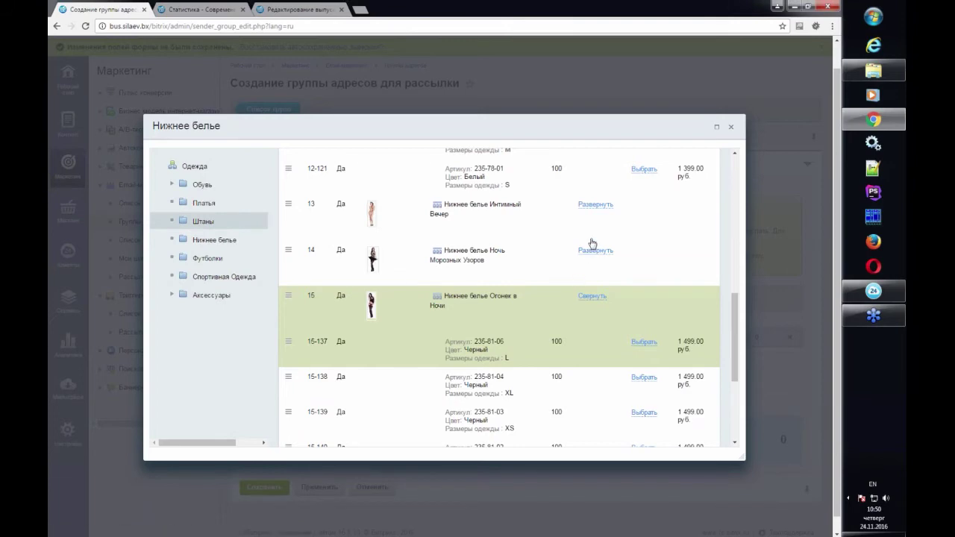
{"action": "left_click", "coordinate": [595, 206]}
{"action": "left_click", "coordinate": [200, 212]}
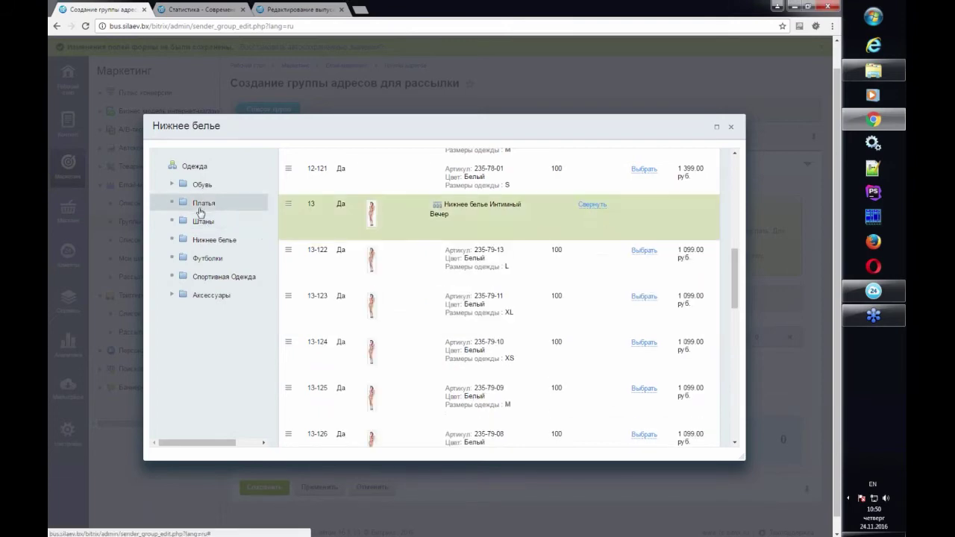
{"action": "left_click", "coordinate": [203, 220]}
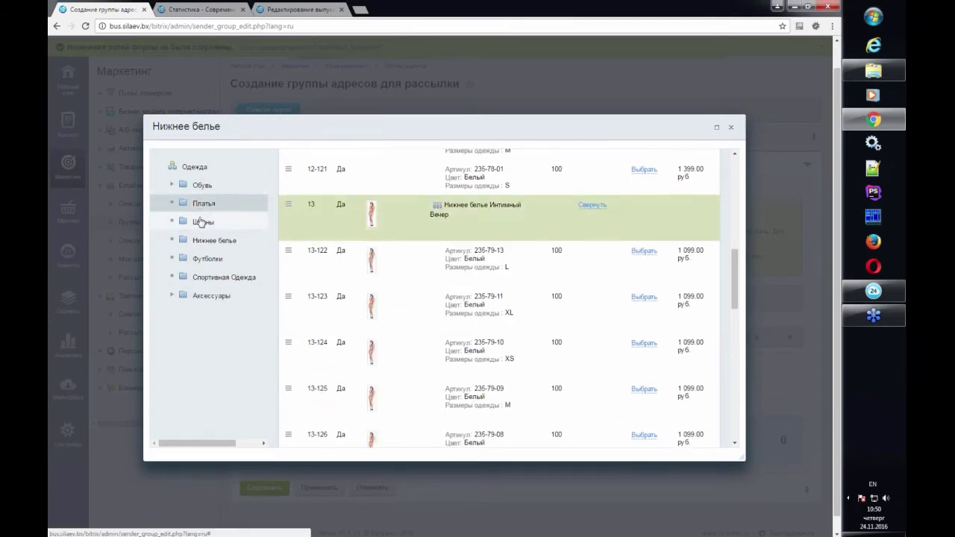
{"action": "left_click", "coordinate": [595, 309]}
{"action": "left_click", "coordinate": [640, 356]}
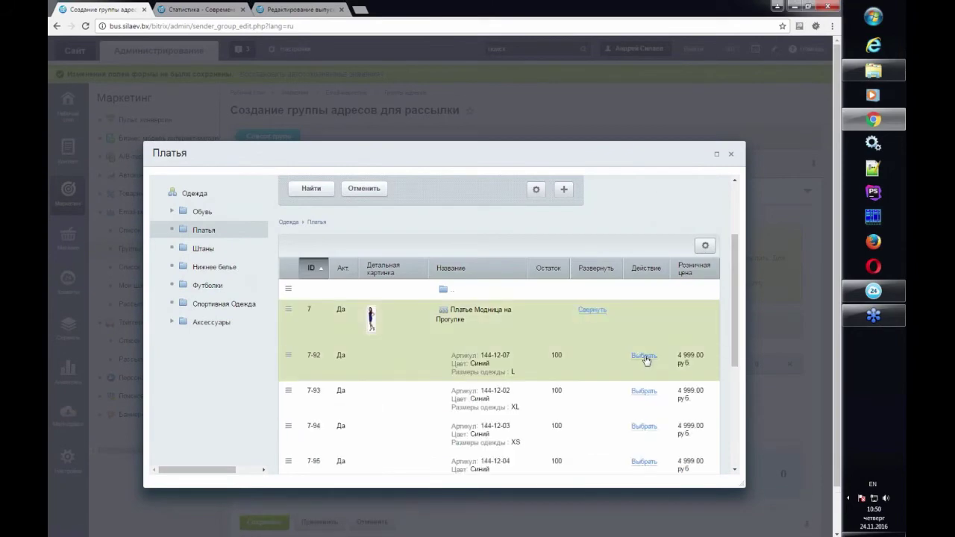
{"action": "left_click", "coordinate": [732, 156]}
{"action": "scroll", "coordinate": [462, 371], "scroll_direction": "down", "scroll_amount": 1}
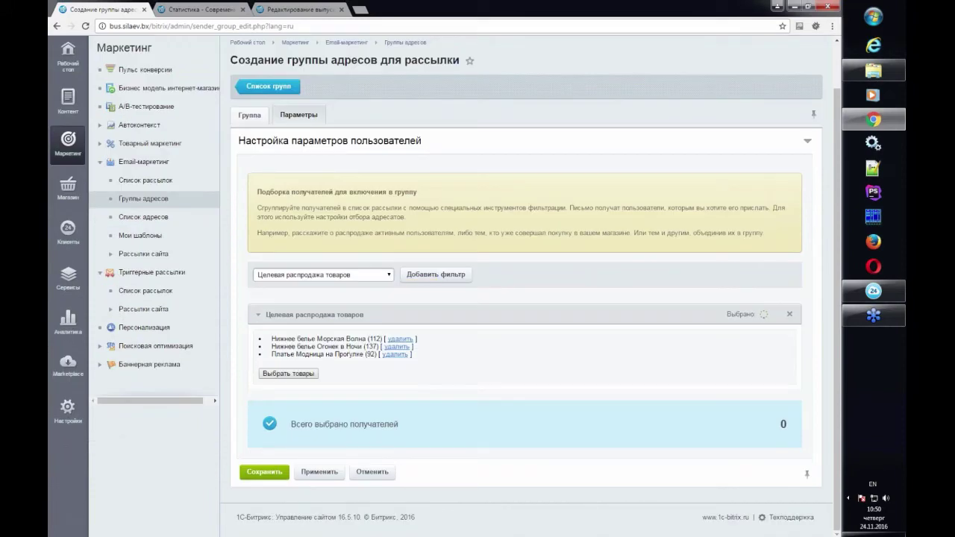
{"action": "left_click_drag", "start_coordinate": [272, 338], "coordinate": [377, 354]}
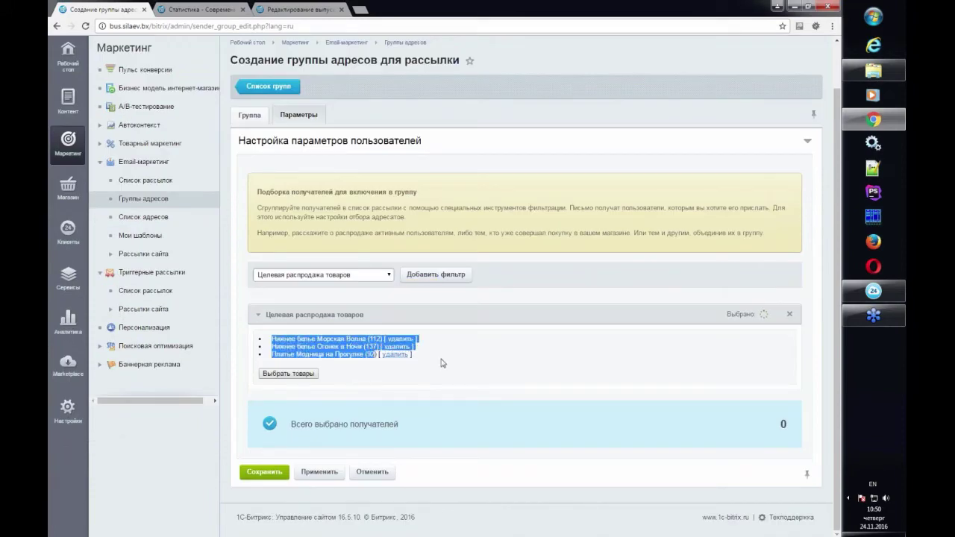
{"action": "left_click", "coordinate": [442, 363]}
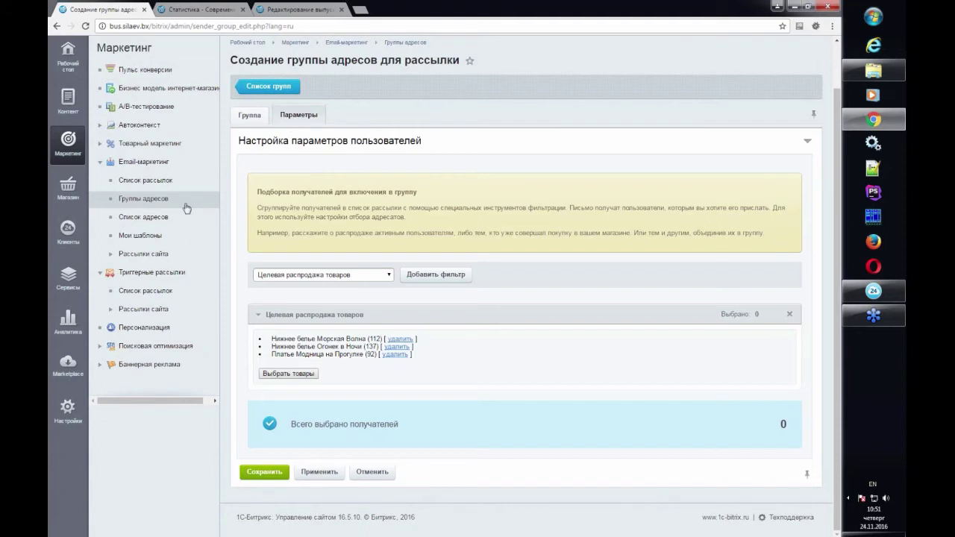
Step: Open the Распродажа issue of the Анонсы mailing for editing
{"action": "left_click", "coordinate": [162, 261]}
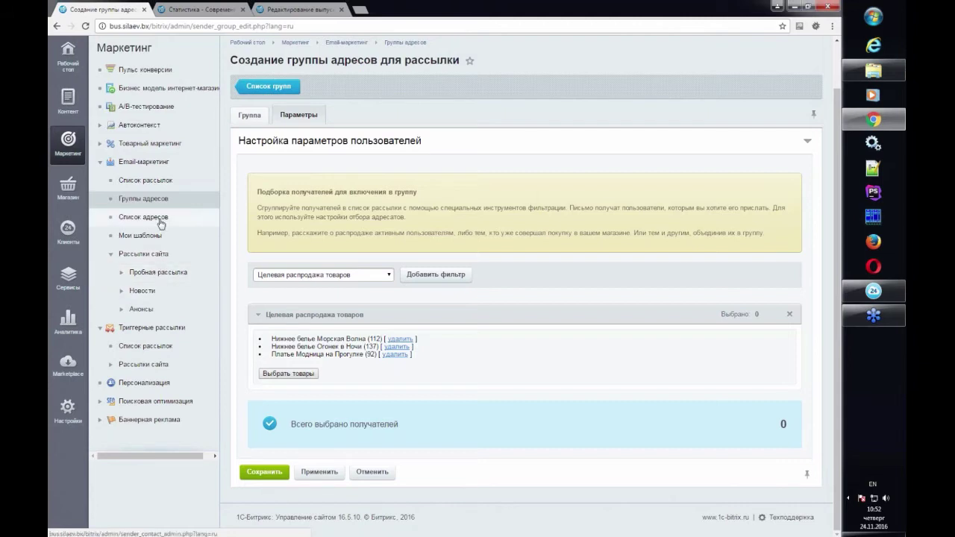
{"action": "left_click", "coordinate": [141, 309]}
{"action": "left_click", "coordinate": [164, 330]}
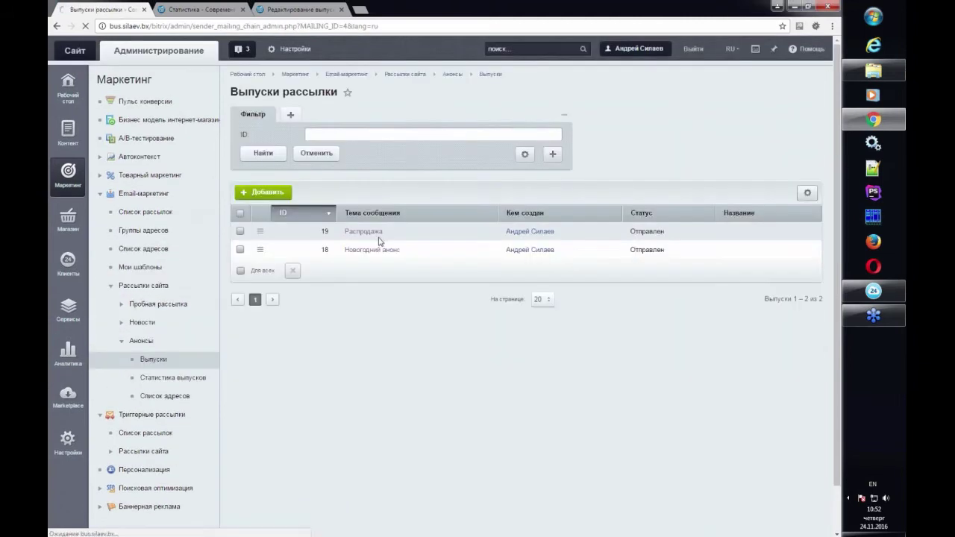
{"action": "left_click", "coordinate": [365, 234]}
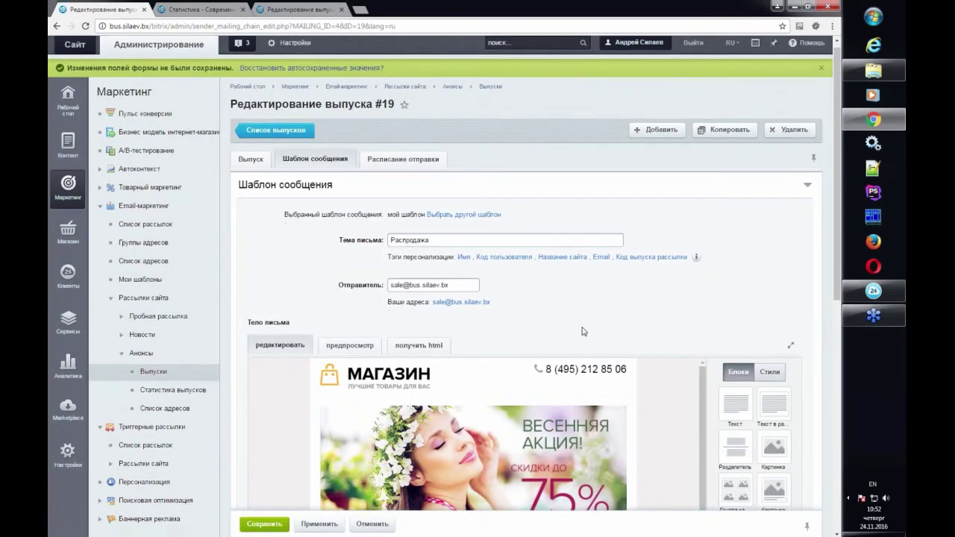
Step: Insert a Персональные рекомендации block between the banner and the heading of the email body, keeping its default component parameters
{"action": "scroll", "coordinate": [778, 278], "scroll_direction": "down", "scroll_amount": 3}
{"action": "scroll", "coordinate": [779, 278], "scroll_direction": "down", "scroll_amount": 2}
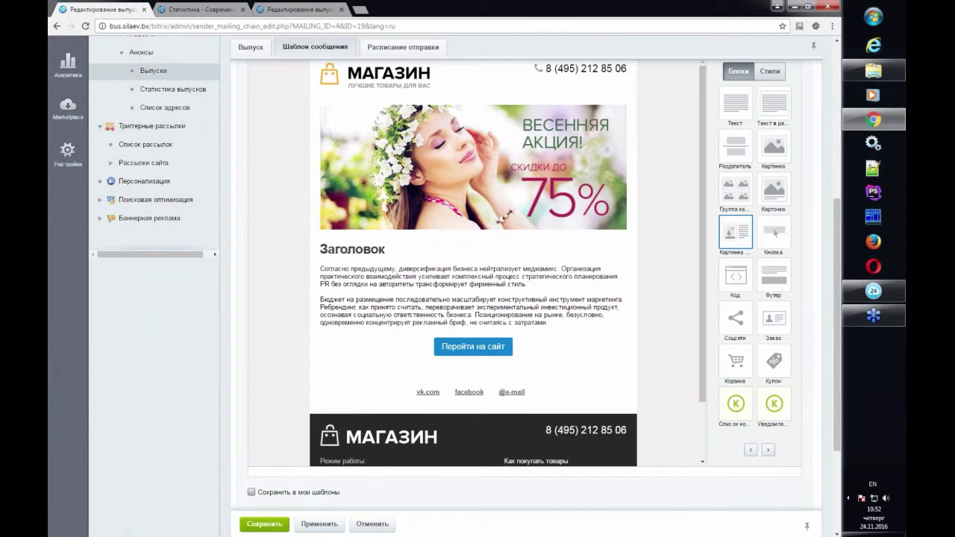
{"action": "scroll", "coordinate": [739, 284], "scroll_direction": "up", "scroll_amount": 2}
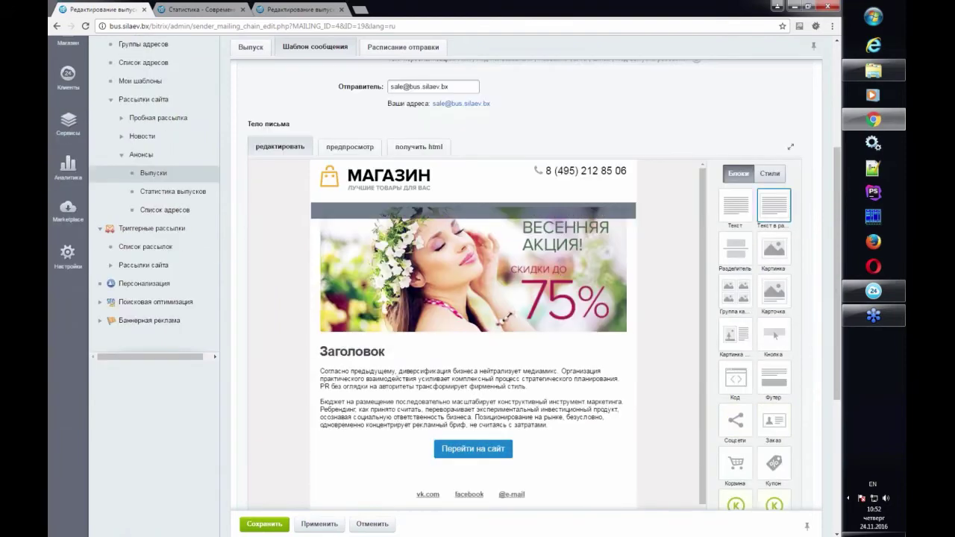
{"action": "scroll", "coordinate": [768, 373], "scroll_direction": "down", "scroll_amount": 4}
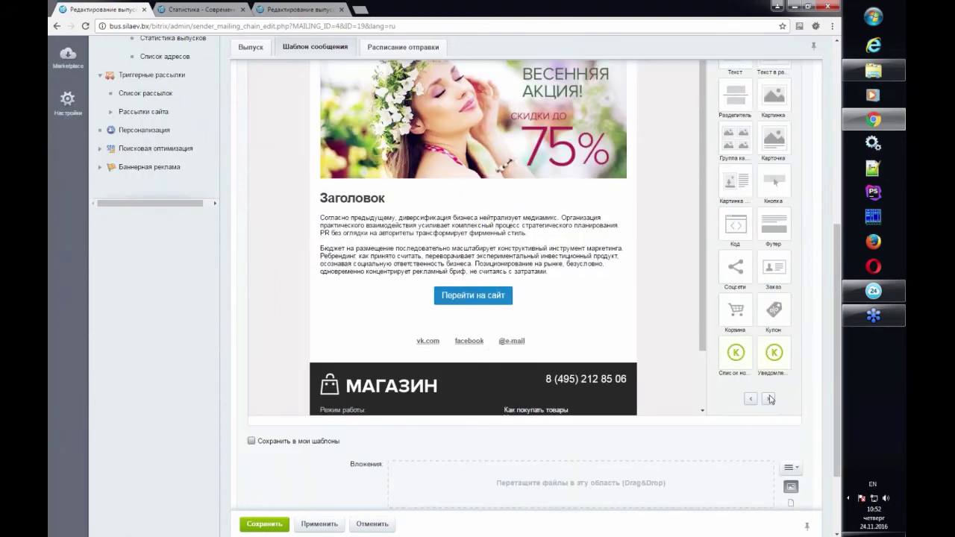
{"action": "scroll", "coordinate": [784, 370], "scroll_direction": "up", "scroll_amount": 2}
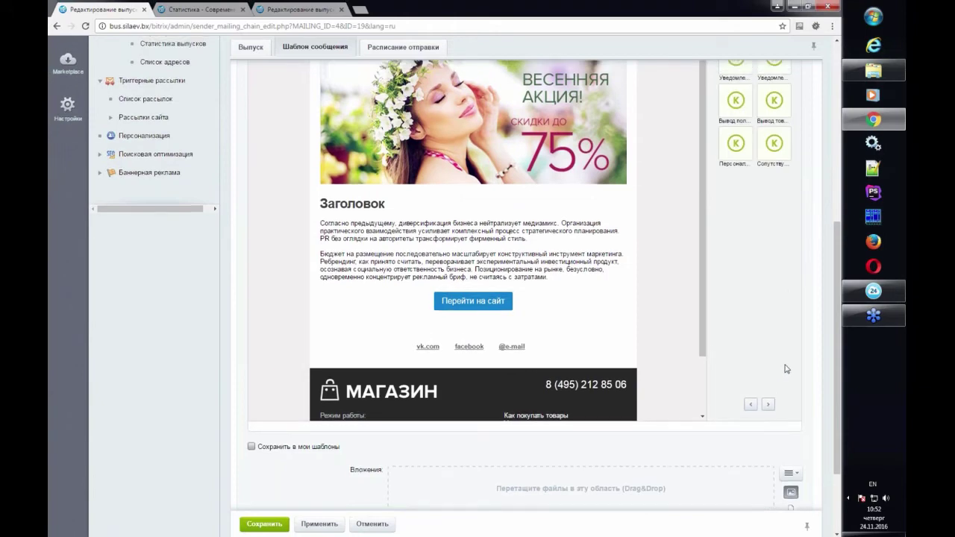
{"action": "left_click_drag", "start_coordinate": [737, 243], "coordinate": [470, 308]}
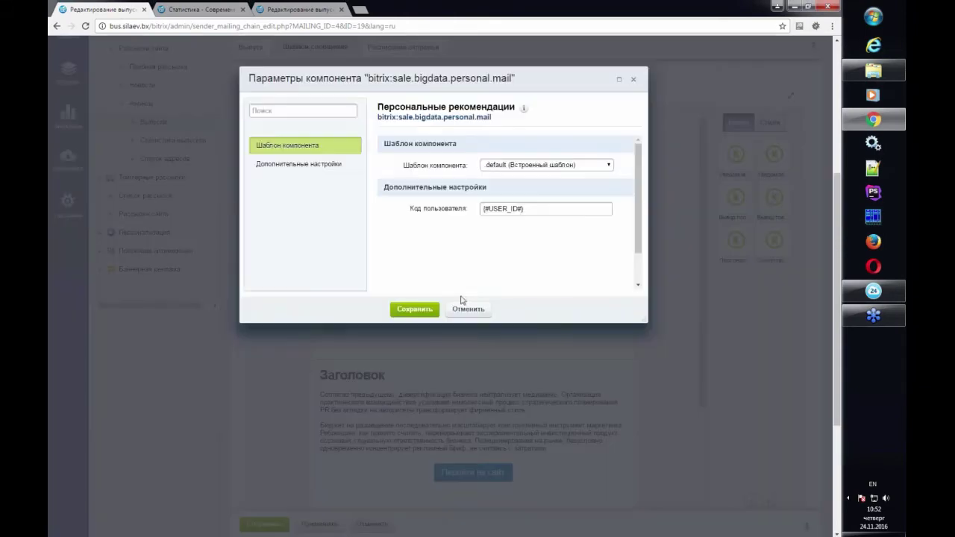
{"action": "left_click", "coordinate": [410, 311]}
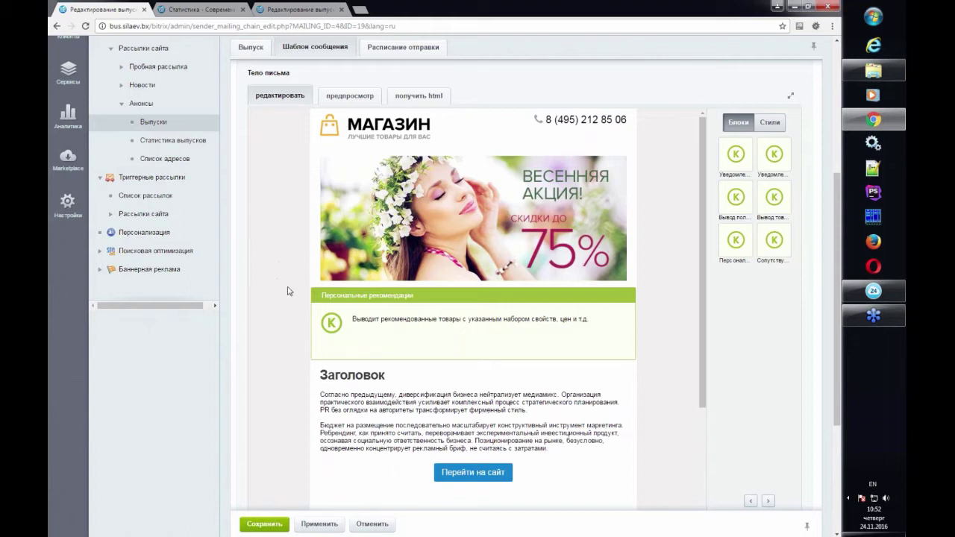
Step: Insert a Сопутствующие заказу товары block directly above the Персональные рекомендации block, saving its component parameters unchanged
{"action": "mouse_move", "coordinate": [314, 297]}
{"action": "scroll", "coordinate": [597, 335], "scroll_direction": "down", "scroll_amount": 2}
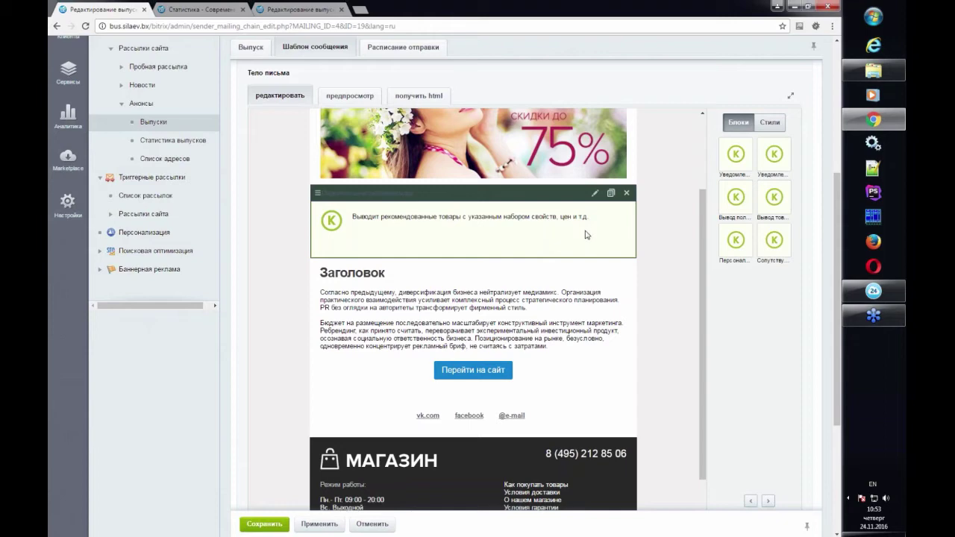
{"action": "scroll", "coordinate": [650, 265], "scroll_direction": "up", "scroll_amount": 2}
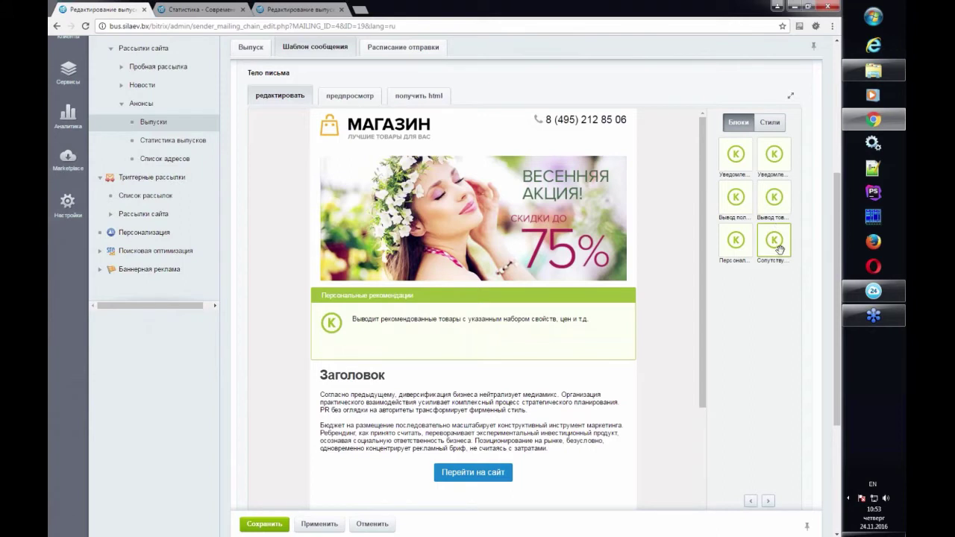
{"action": "left_click_drag", "start_coordinate": [777, 241], "coordinate": [518, 288]}
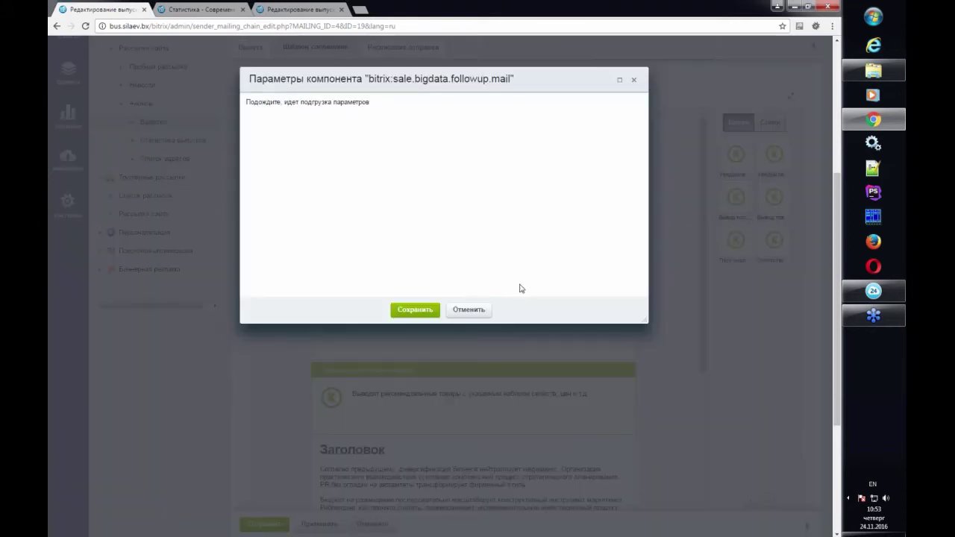
{"action": "left_click", "coordinate": [433, 316]}
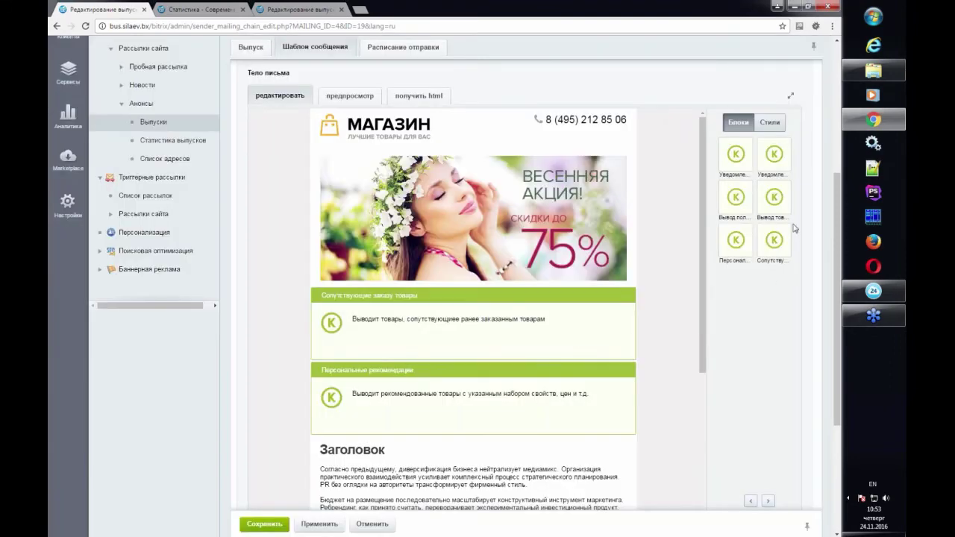
Step: Try inserting a Вывод полей заказа block between the banner and the Сопутствующие заказу товары block, cancel its parameters and remove the block
{"action": "left_click_drag", "start_coordinate": [736, 198], "coordinate": [520, 323]}
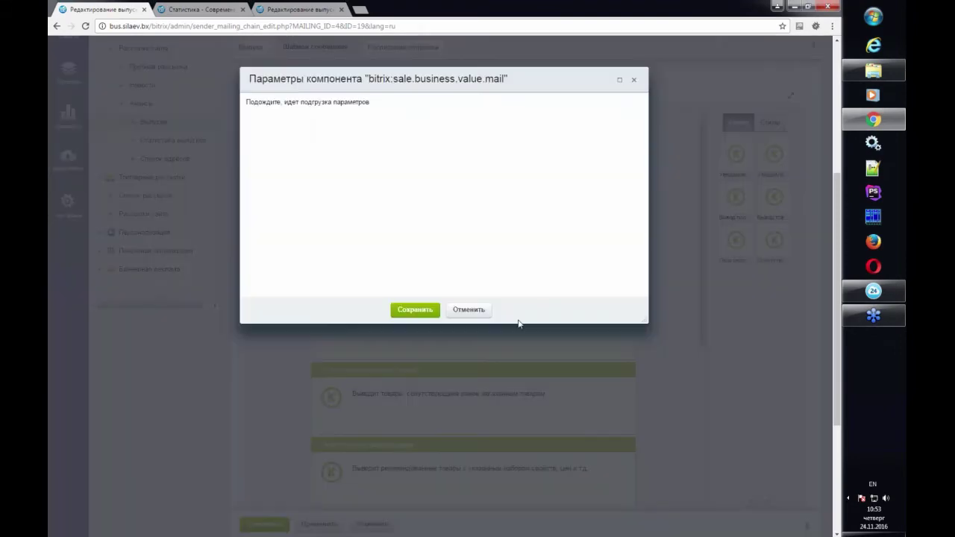
{"action": "left_click", "coordinate": [473, 312]}
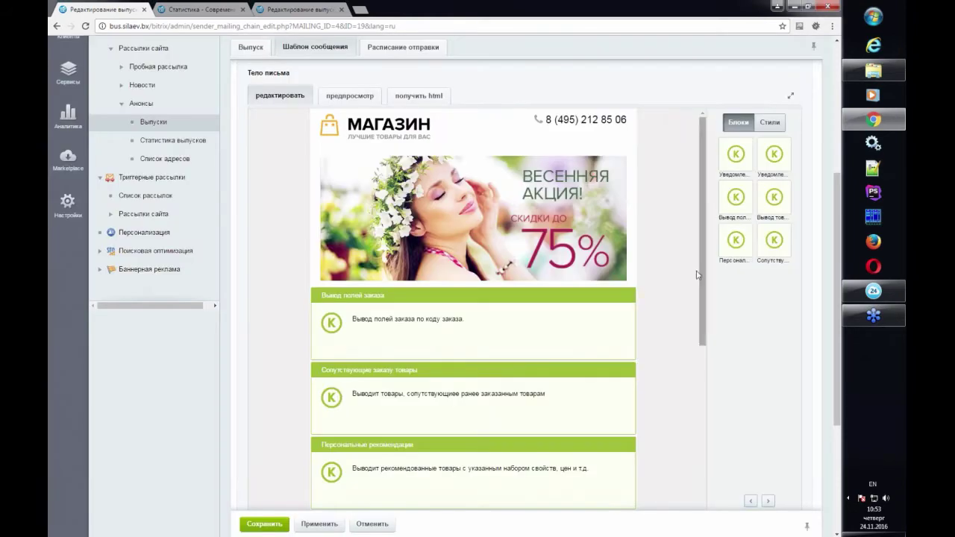
{"action": "left_click", "coordinate": [637, 299]}
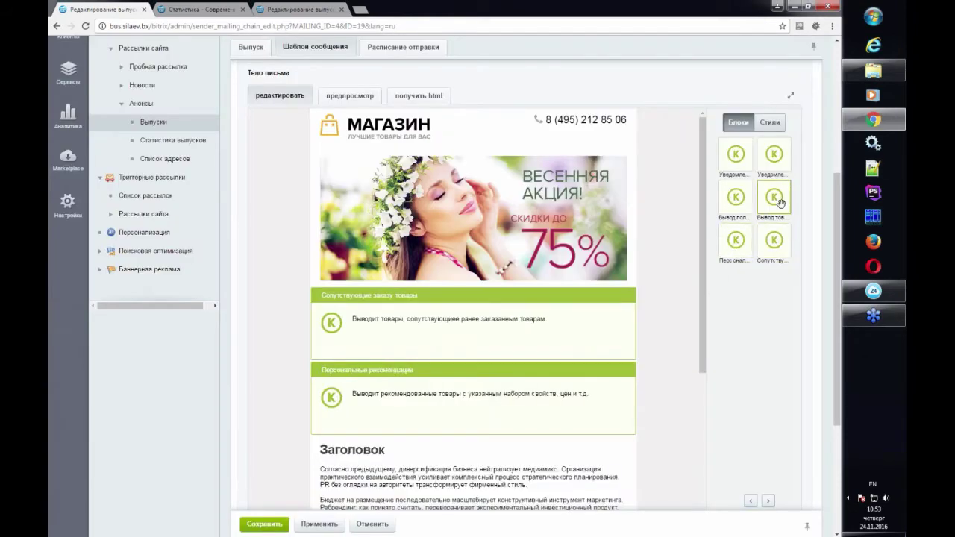
Step: Review the component parameters of the Сопутствующие заказу товары block, save them unchanged and look over the message template
{"action": "double_click", "coordinate": [461, 327]}
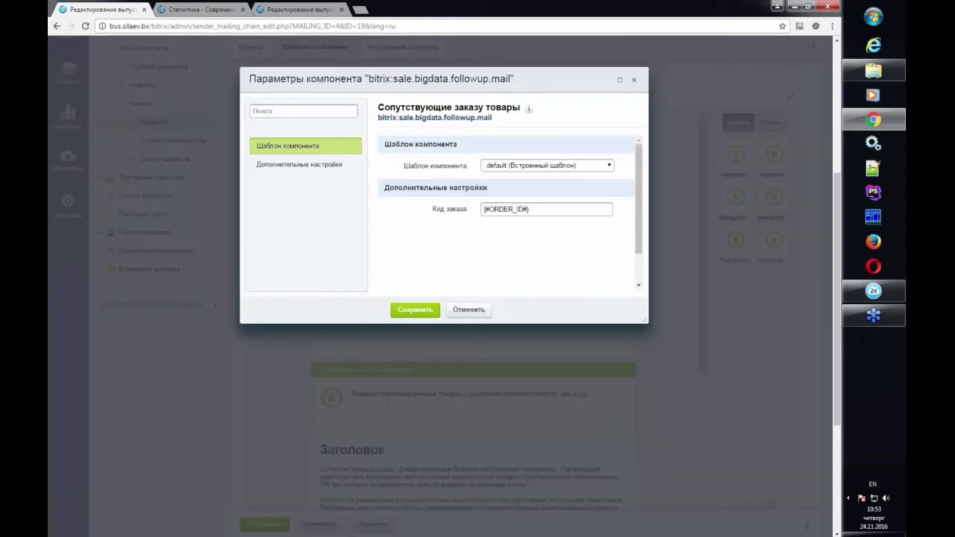
{"action": "left_click", "coordinate": [415, 310]}
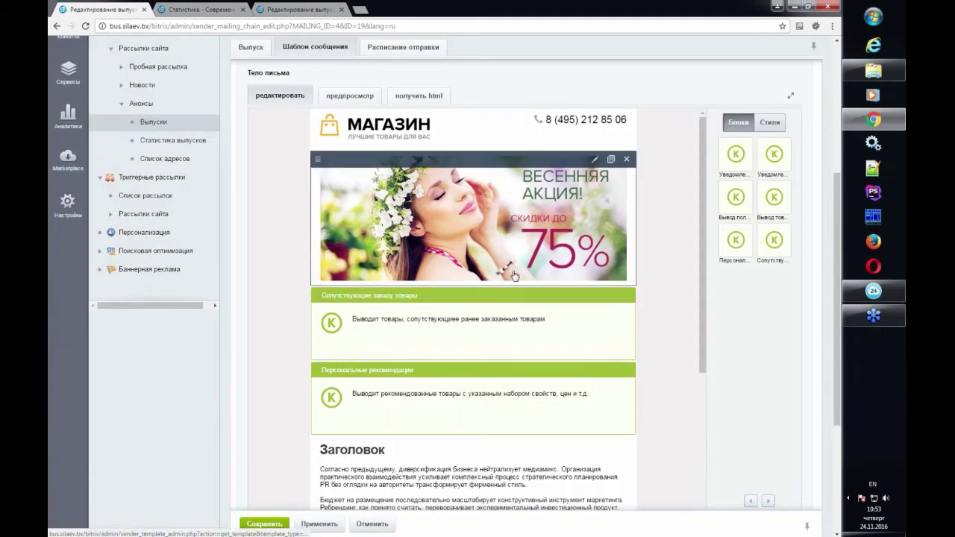
{"action": "scroll", "coordinate": [263, 247], "scroll_direction": "up", "scroll_amount": 1}
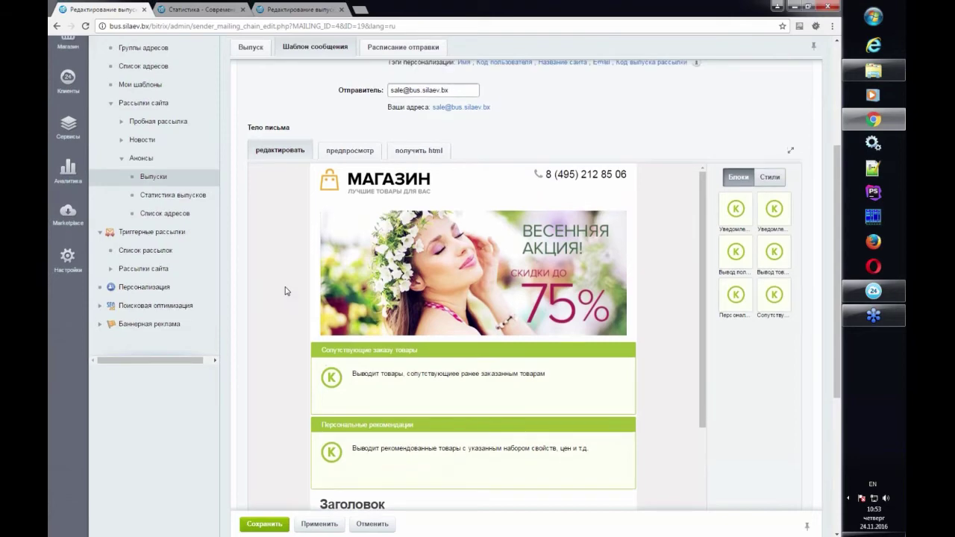
{"action": "scroll", "coordinate": [284, 287], "scroll_direction": "up", "scroll_amount": 2}
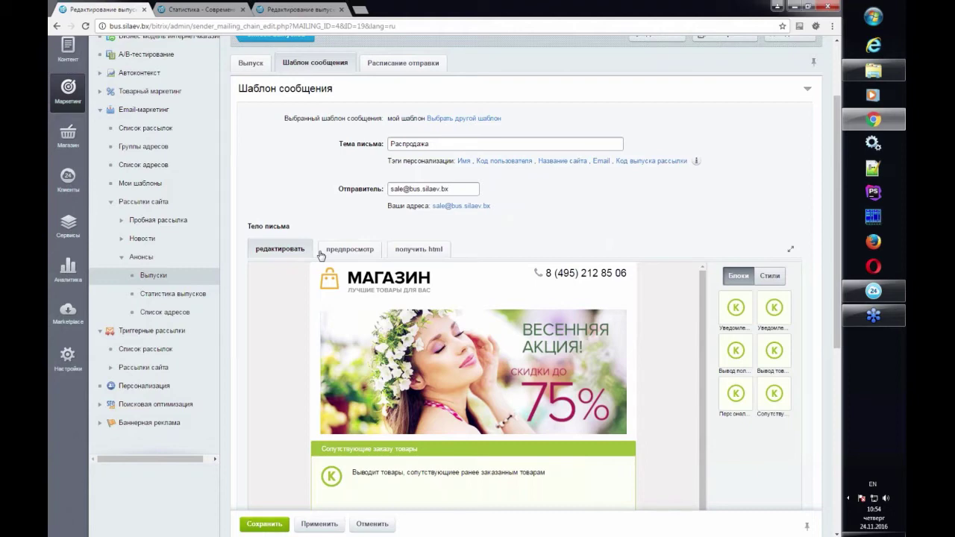
{"action": "scroll", "coordinate": [685, 283], "scroll_direction": "down", "scroll_amount": 3}
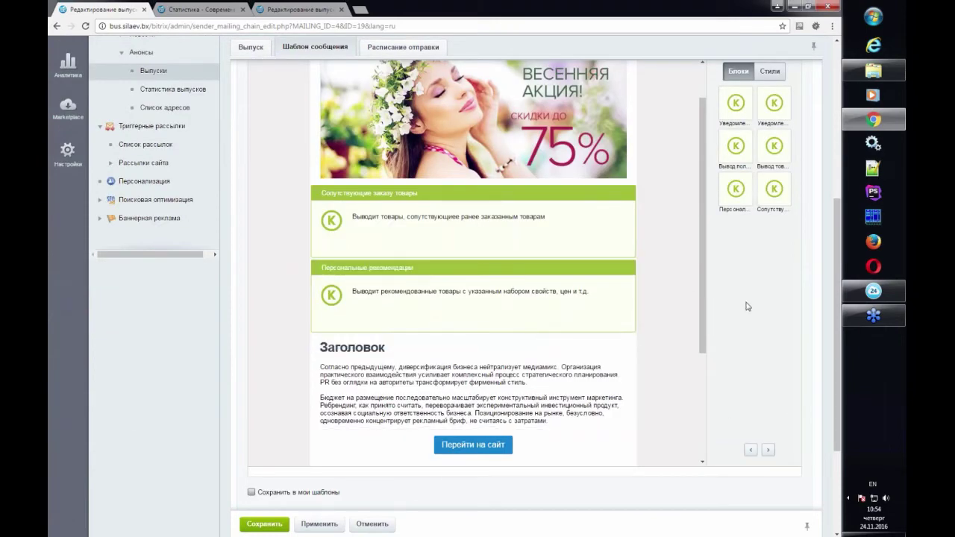
{"action": "scroll", "coordinate": [751, 308], "scroll_direction": "up", "scroll_amount": 1}
{"action": "scroll", "coordinate": [752, 308], "scroll_direction": "up", "scroll_amount": 1}
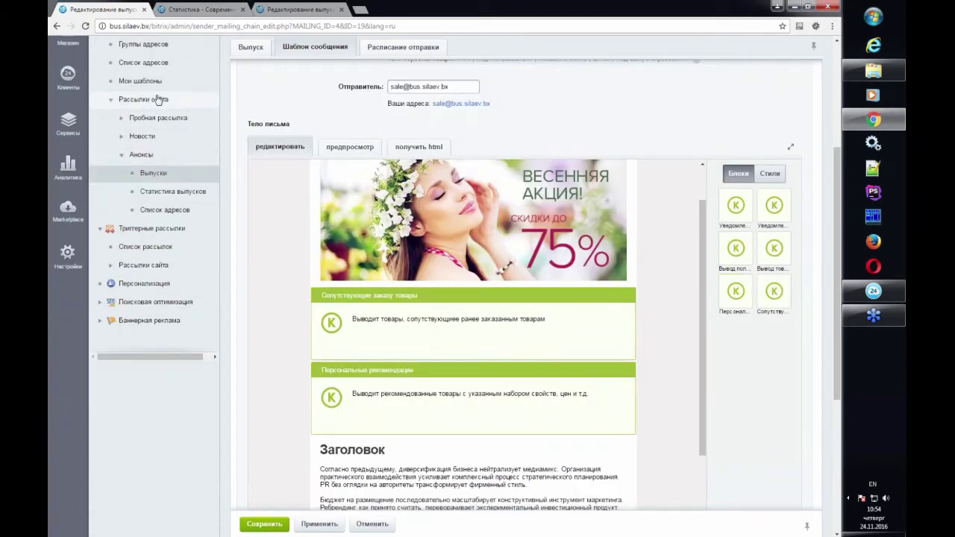
{"action": "scroll", "coordinate": [157, 100], "scroll_direction": "up", "scroll_amount": 1}
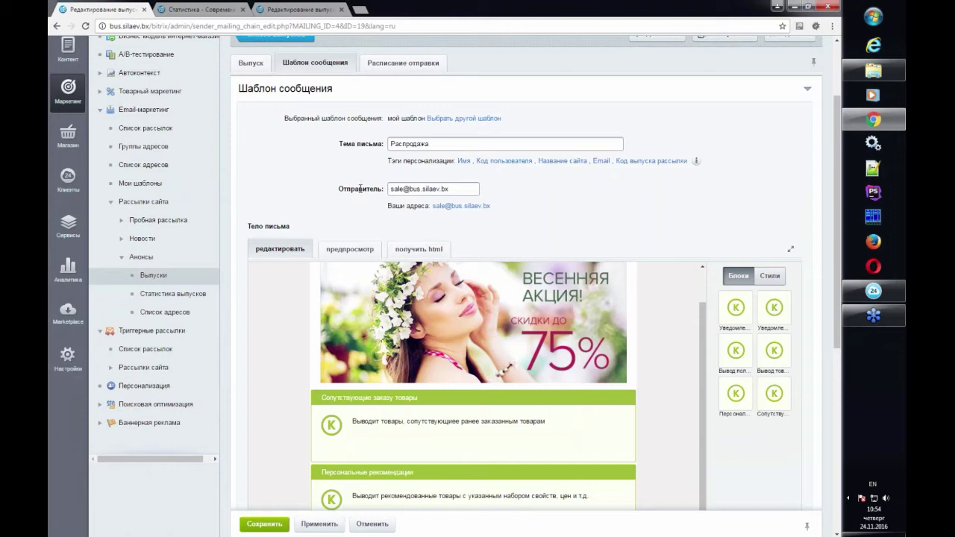
Step: Remove the Сопутствующие заказу товары and Персональные рекомендации blocks from the email body
{"action": "scroll", "coordinate": [523, 224], "scroll_direction": "down", "scroll_amount": 3}
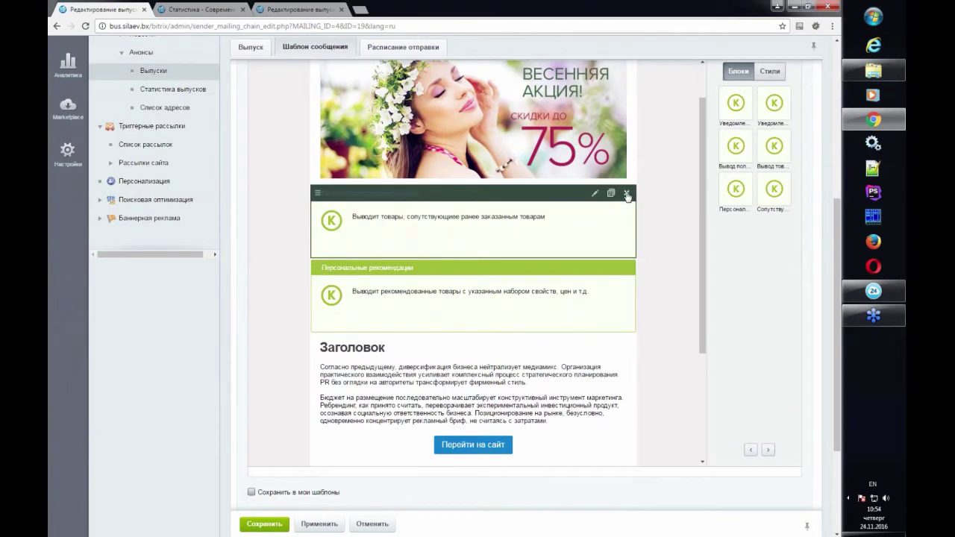
{"action": "left_click", "coordinate": [627, 193]}
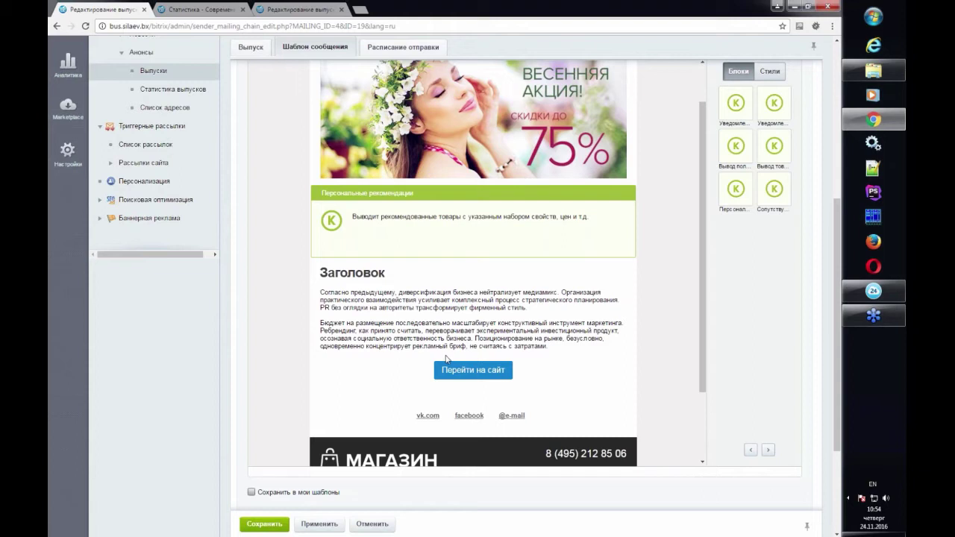
{"action": "left_click", "coordinate": [476, 364]}
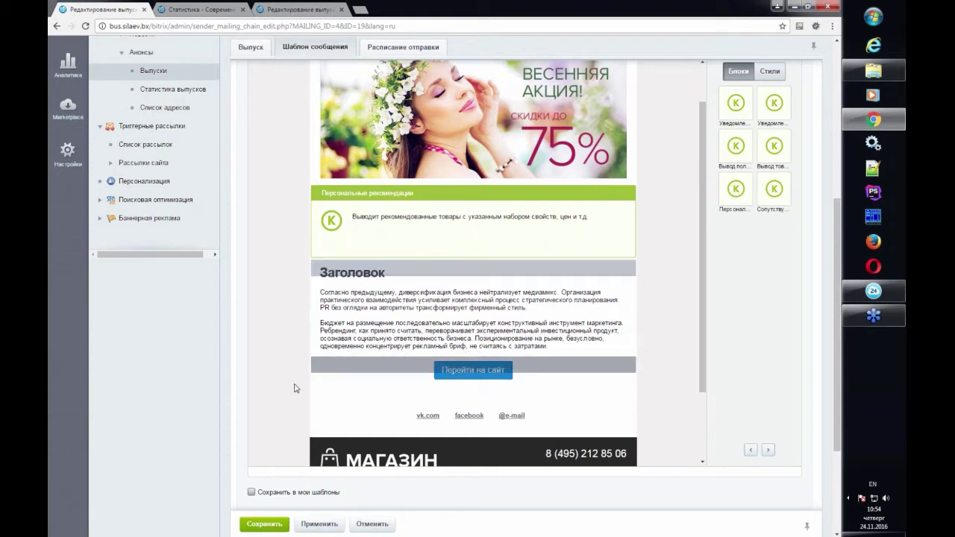
{"action": "left_click", "coordinate": [627, 192]}
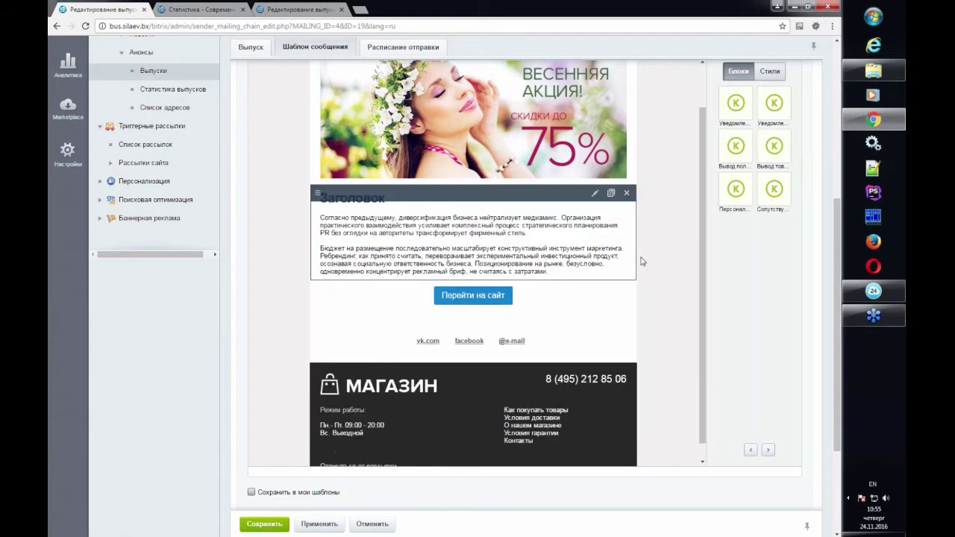
{"action": "scroll", "coordinate": [835, 286], "scroll_direction": "up", "scroll_amount": 3}
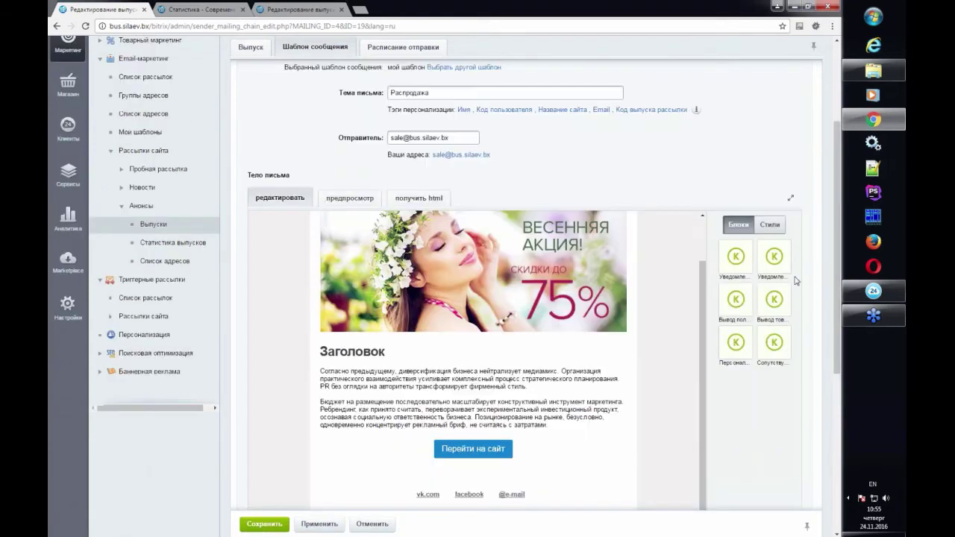
{"action": "scroll", "coordinate": [769, 271], "scroll_direction": "down", "scroll_amount": 6}
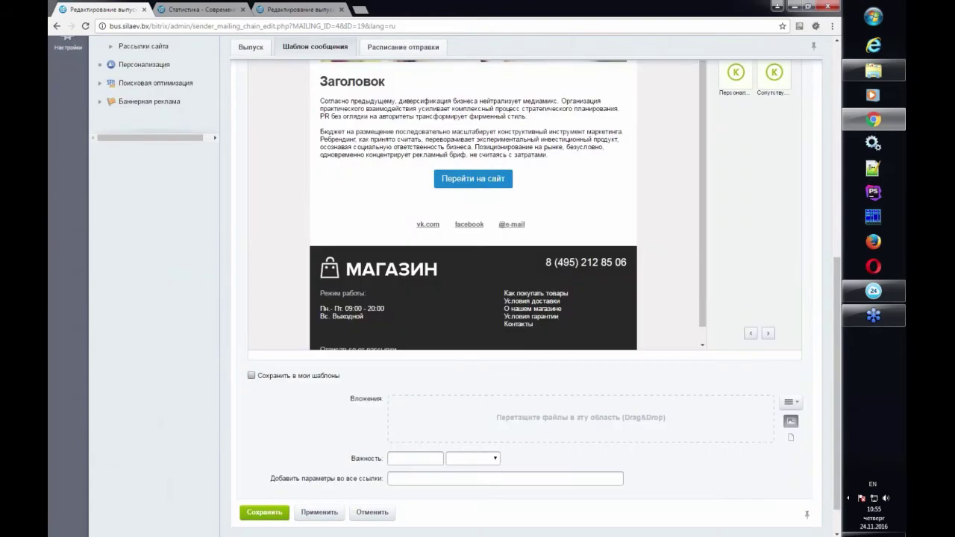
{"action": "scroll", "coordinate": [752, 280], "scroll_direction": "up", "scroll_amount": 5}
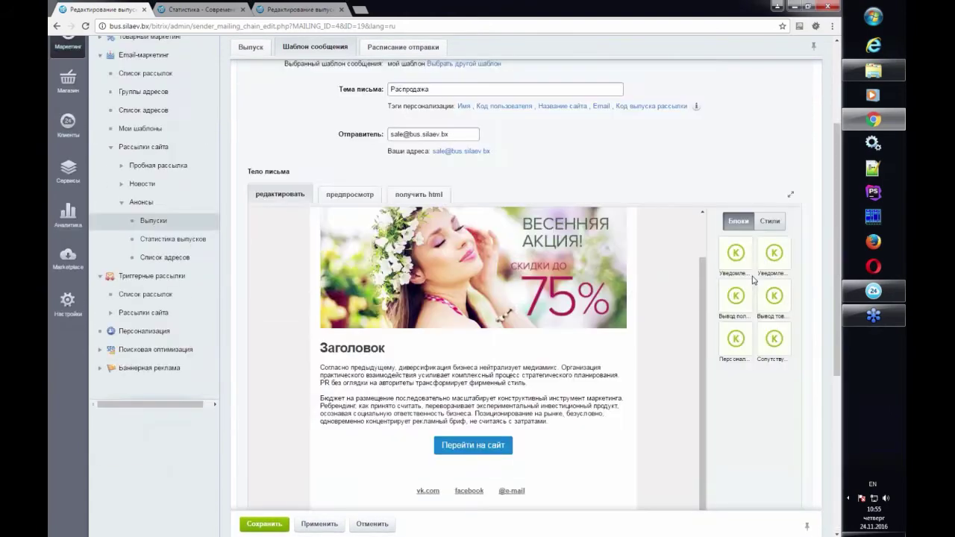
{"action": "scroll", "coordinate": [754, 280], "scroll_direction": "up", "scroll_amount": 3}
{"action": "scroll", "coordinate": [754, 280], "scroll_direction": "down", "scroll_amount": 6}
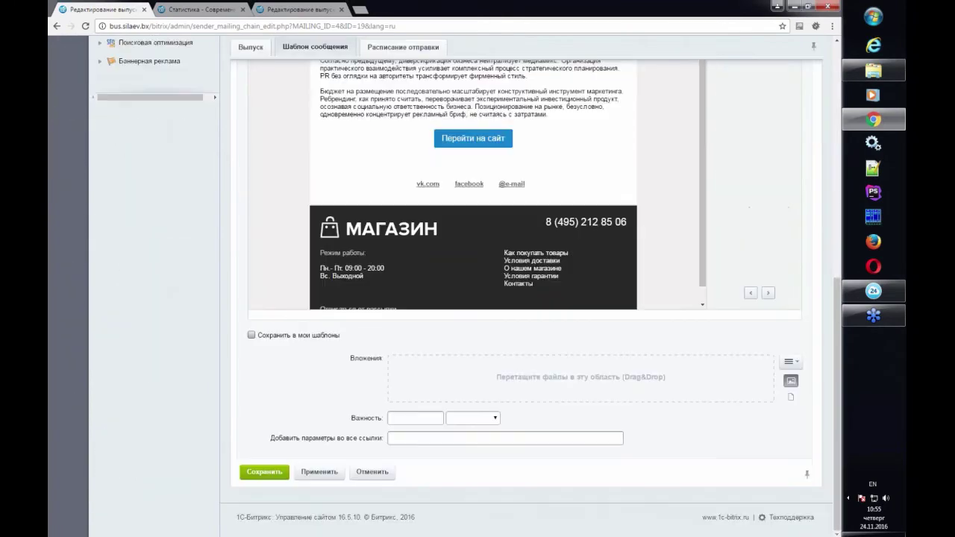
{"action": "scroll", "coordinate": [291, 173], "scroll_direction": "up", "scroll_amount": 6}
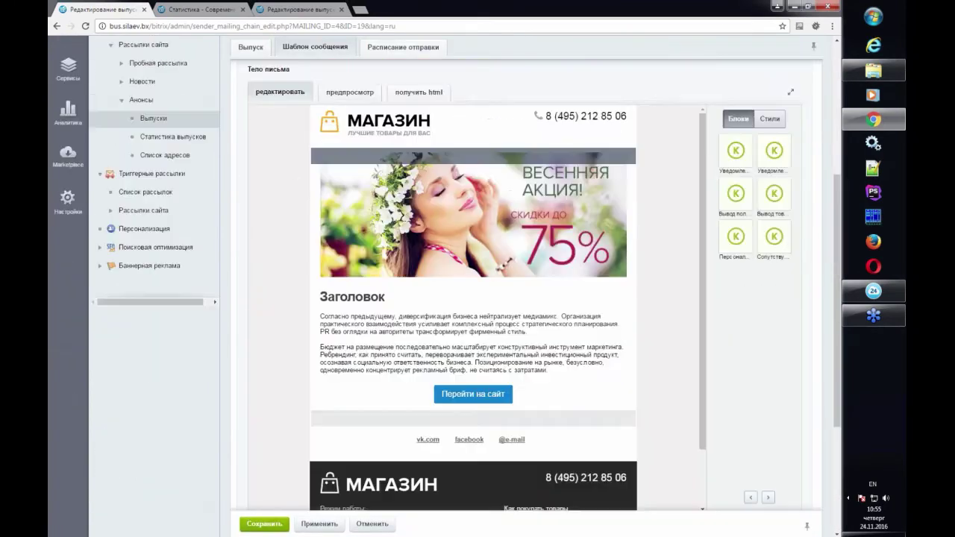
Step: Try the importance levels of the message and set its importance to Низкая
{"action": "scroll", "coordinate": [256, 212], "scroll_direction": "down", "scroll_amount": 5}
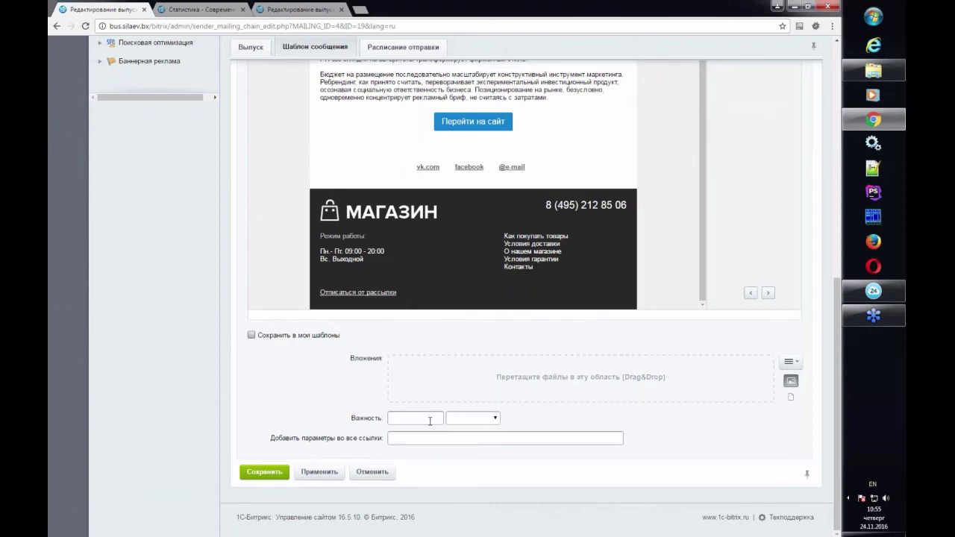
{"action": "left_click", "coordinate": [528, 437]}
{"action": "left_click", "coordinate": [478, 423]}
{"action": "left_click", "coordinate": [477, 438]}
{"action": "left_click", "coordinate": [468, 419]}
{"action": "left_click", "coordinate": [471, 447]}
{"action": "left_click", "coordinate": [470, 420]}
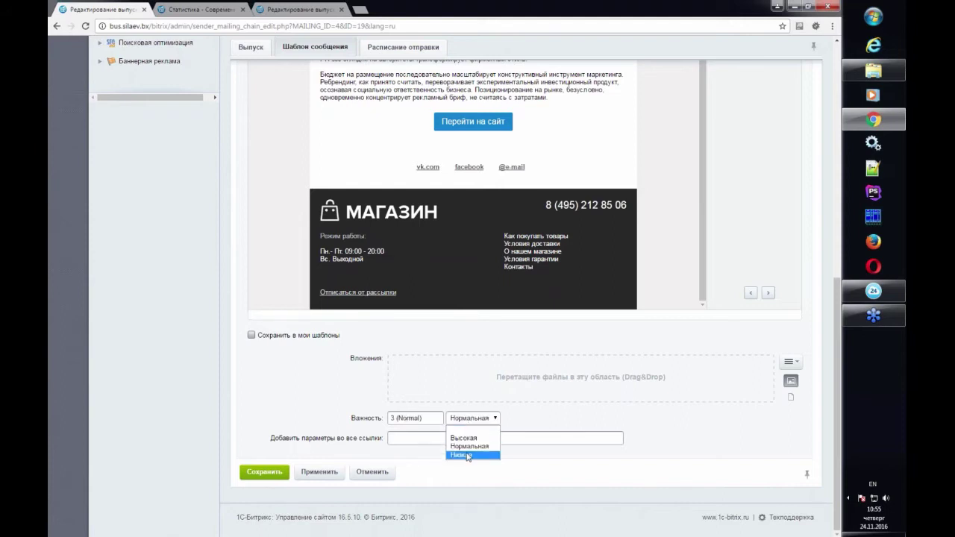
{"action": "left_click", "coordinate": [471, 455]}
Step: Set the link of the Перейти на сайт button in the email body to /?utm_source=mail
{"action": "left_click", "coordinate": [443, 440]}
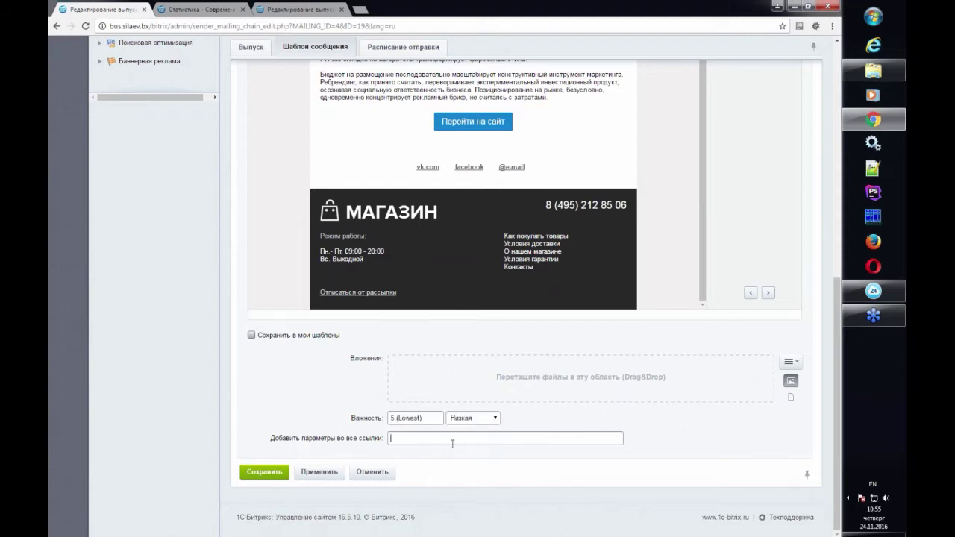
{"action": "scroll", "coordinate": [419, 290], "scroll_direction": "up", "scroll_amount": 2}
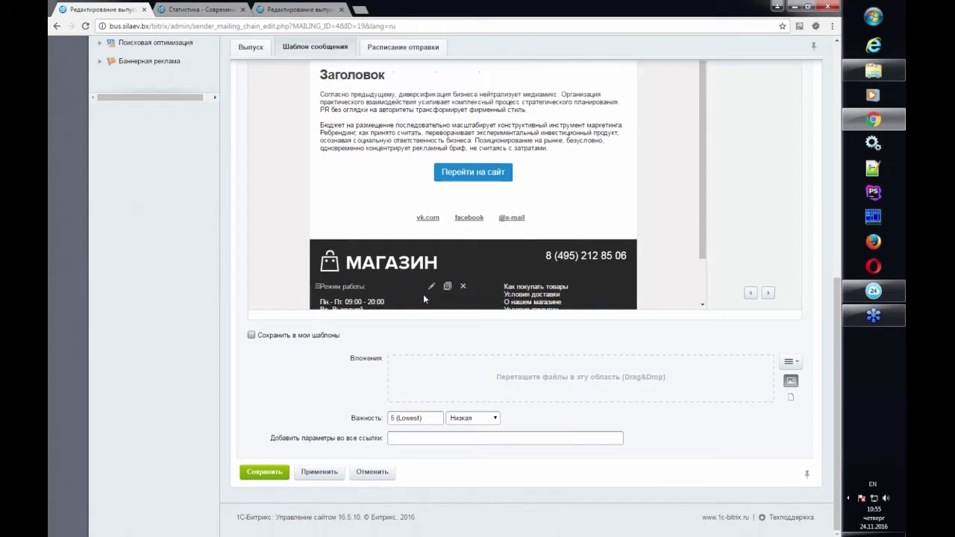
{"action": "scroll", "coordinate": [433, 287], "scroll_direction": "up", "scroll_amount": 3}
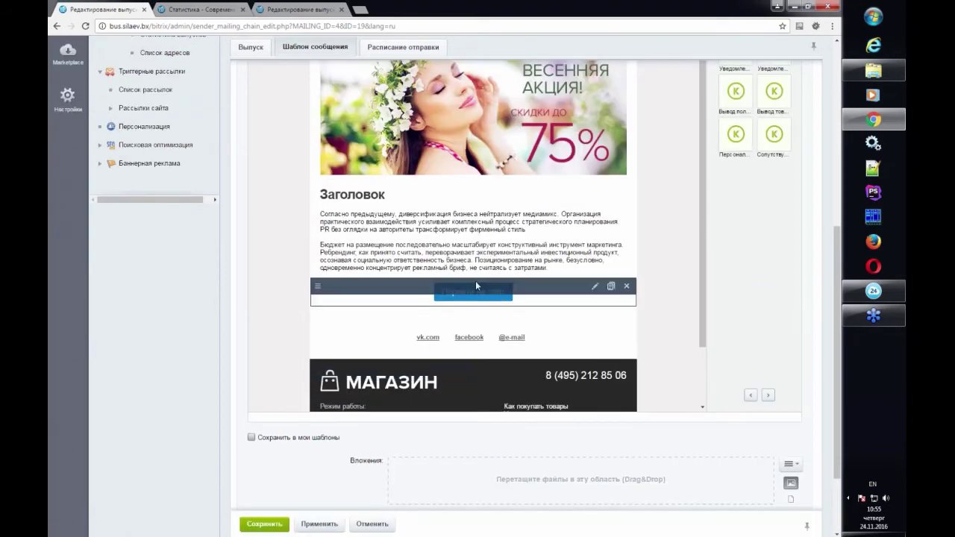
{"action": "scroll", "coordinate": [473, 297], "scroll_direction": "down", "scroll_amount": 2}
{"action": "scroll", "coordinate": [472, 297], "scroll_direction": "down", "scroll_amount": 2}
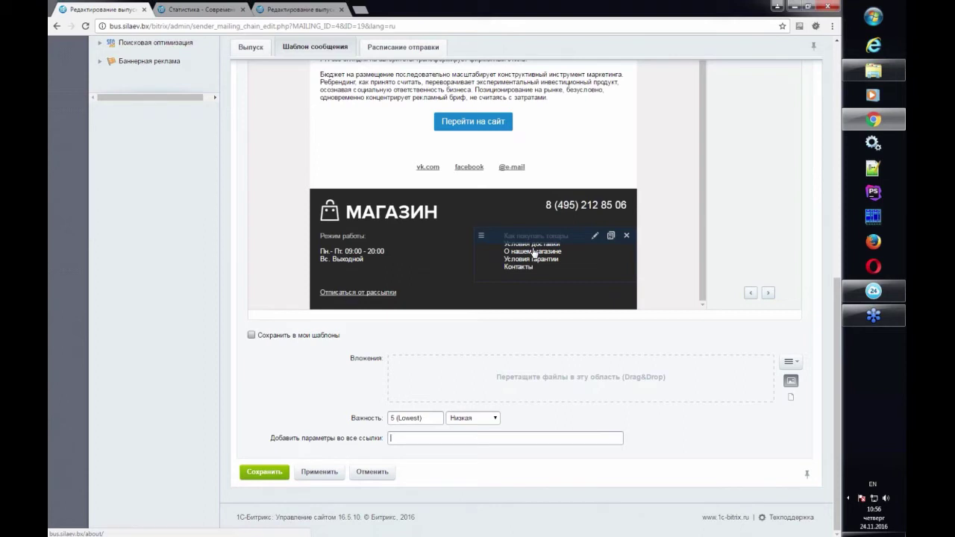
{"action": "left_click", "coordinate": [468, 117]}
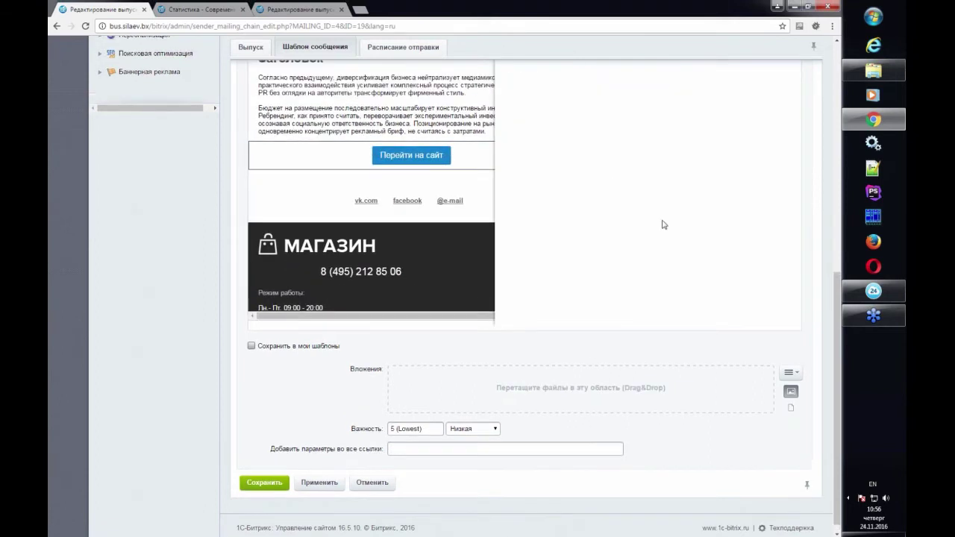
{"action": "type", "text": "?utm"}
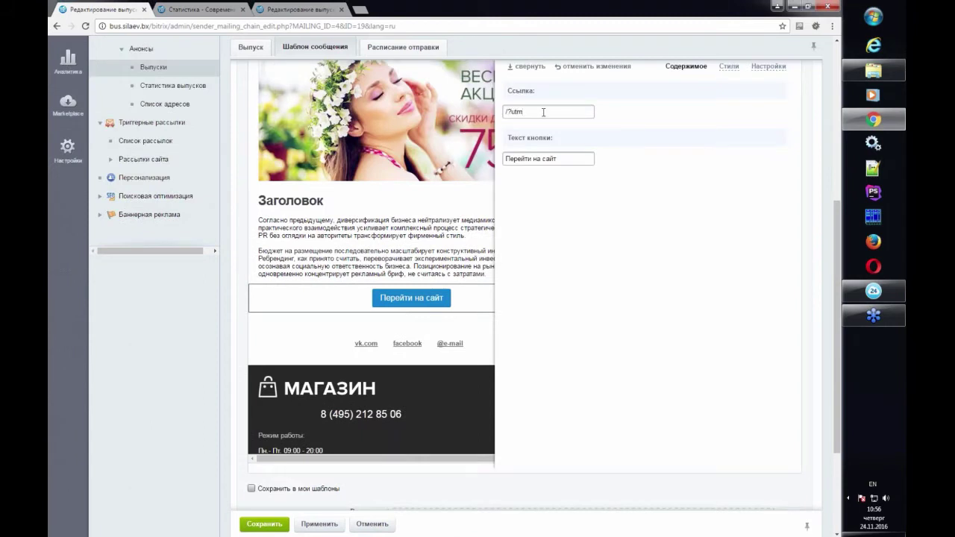
{"action": "type", "text": "+"}
{"action": "key", "text": "BackSpace"}
{"action": "type", "text": "_source=mail"}
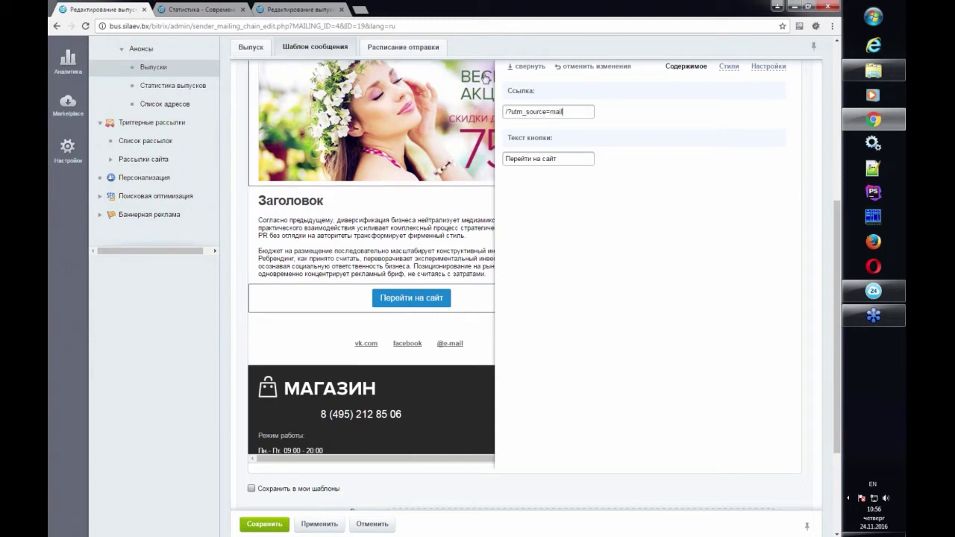
Step: Cut utm_source=mail out of the Перейти на сайт button's link and discard the changes to the button
{"action": "left_click_drag", "start_coordinate": [511, 111], "coordinate": [578, 110]}
{"action": "key", "text": "ctrl+x"}
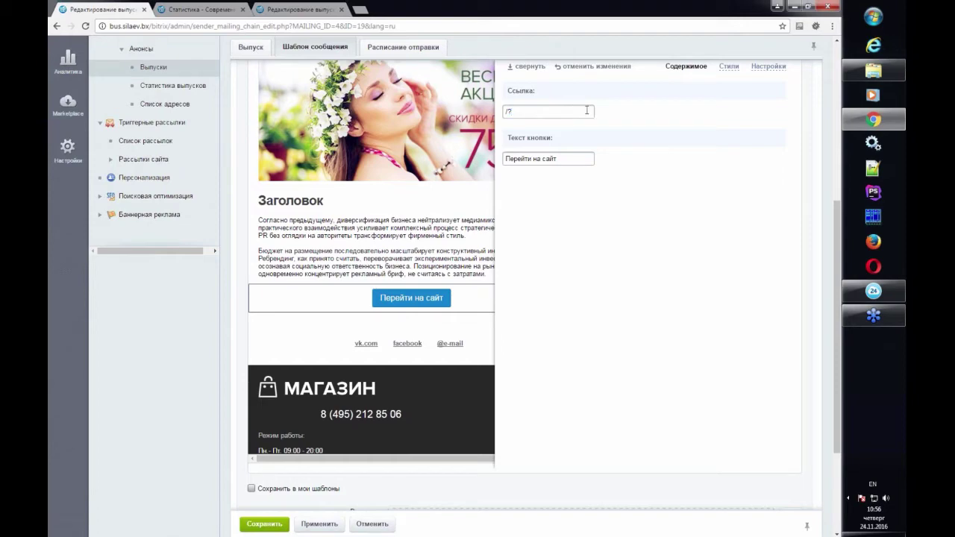
{"action": "left_click", "coordinate": [594, 69]}
Step: Set the parameters added to all links to utm_source=mail&utm_company=ewrw and look back over the email body
{"action": "scroll", "coordinate": [523, 187], "scroll_direction": "down", "scroll_amount": 5}
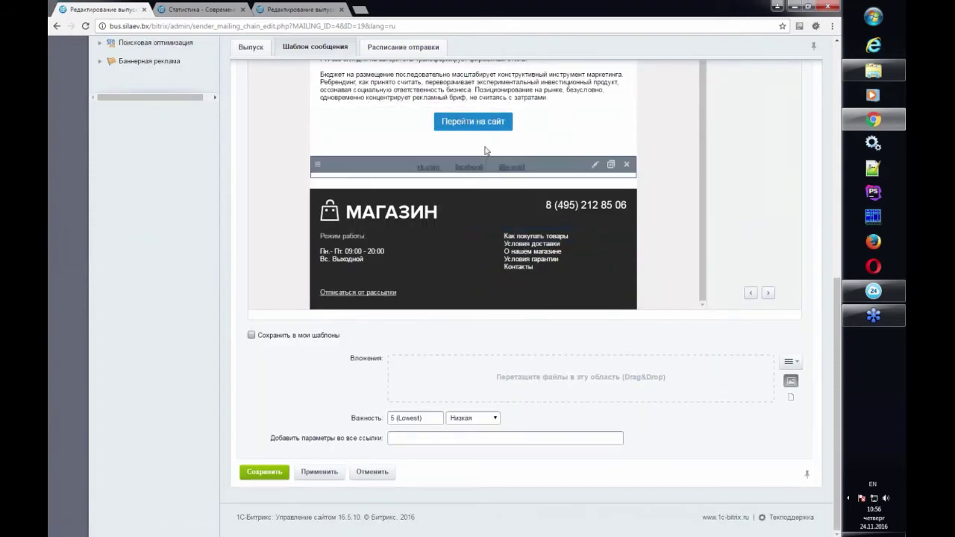
{"action": "left_click", "coordinate": [420, 439]}
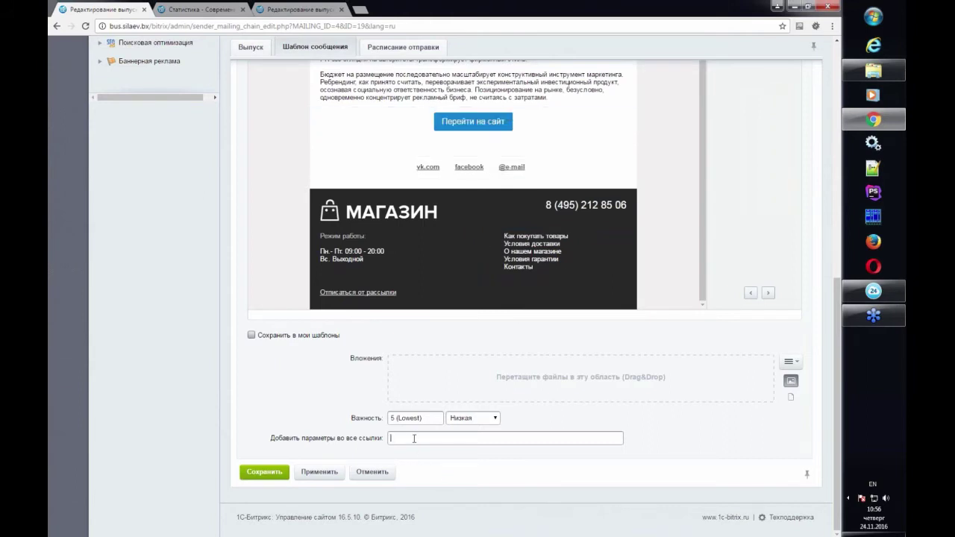
{"action": "key", "text": "ctrl+v"}
{"action": "type", "text": "&utm_company="}
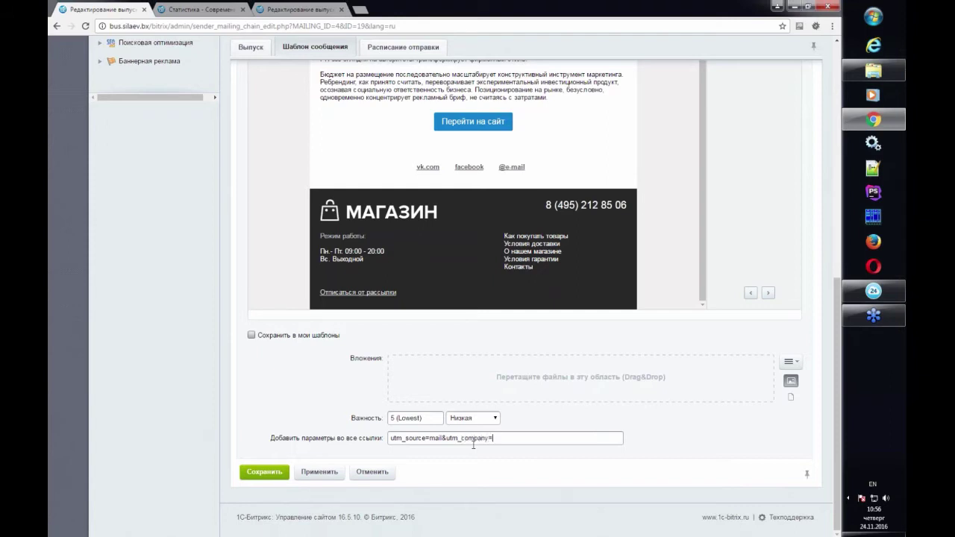
{"action": "type", "text": "ewrw"}
{"action": "key", "text": "ctrl+a"}
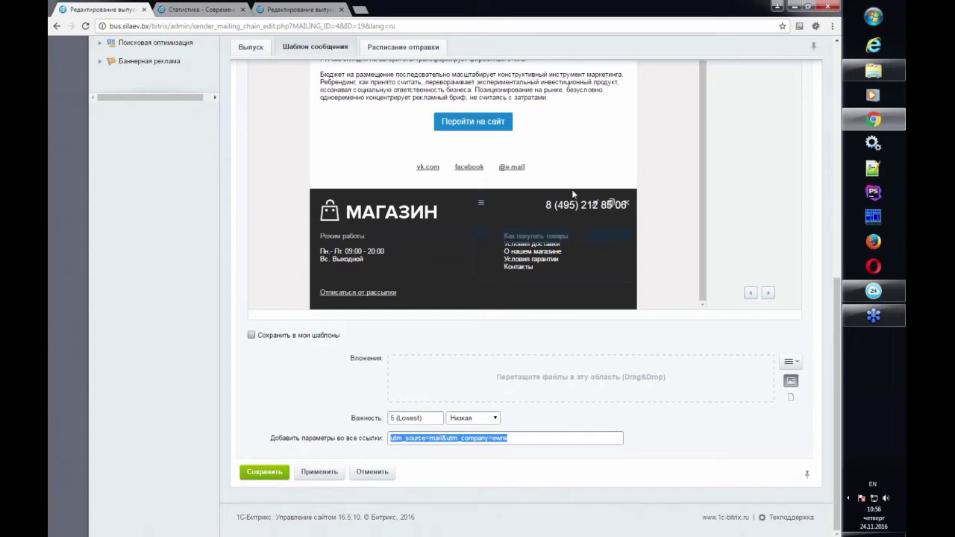
{"action": "scroll", "coordinate": [566, 277], "scroll_direction": "up", "scroll_amount": 4}
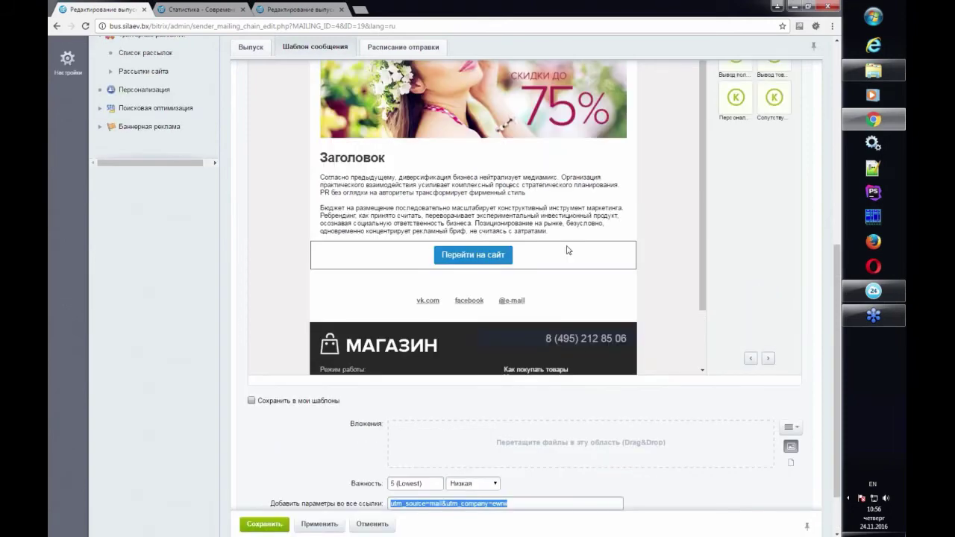
{"action": "scroll", "coordinate": [569, 220], "scroll_direction": "up", "scroll_amount": 2}
{"action": "scroll", "coordinate": [556, 377], "scroll_direction": "down", "scroll_amount": 2}
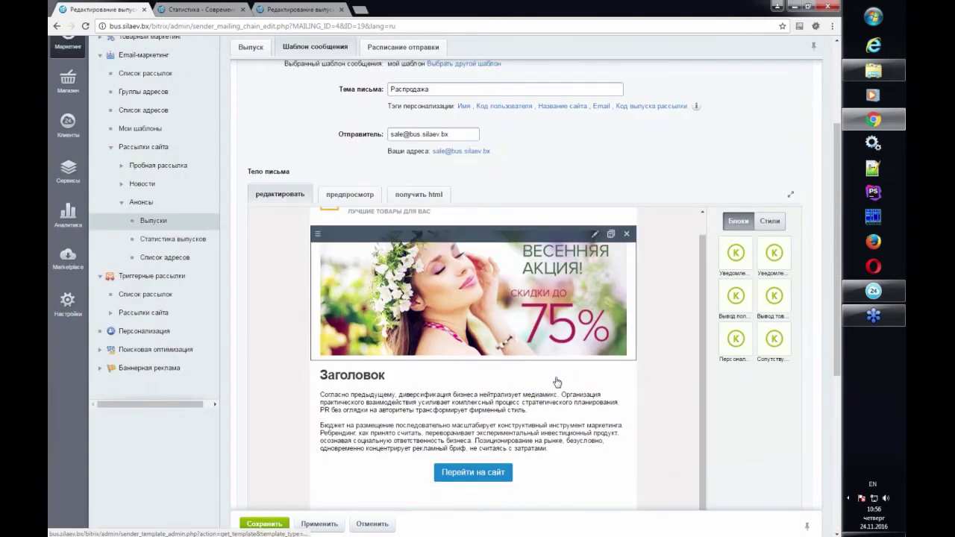
Step: Look over the parameters added to all links at the end of the message template
{"action": "scroll", "coordinate": [556, 377], "scroll_direction": "down", "scroll_amount": 5}
{"action": "left_click", "coordinate": [549, 439]}
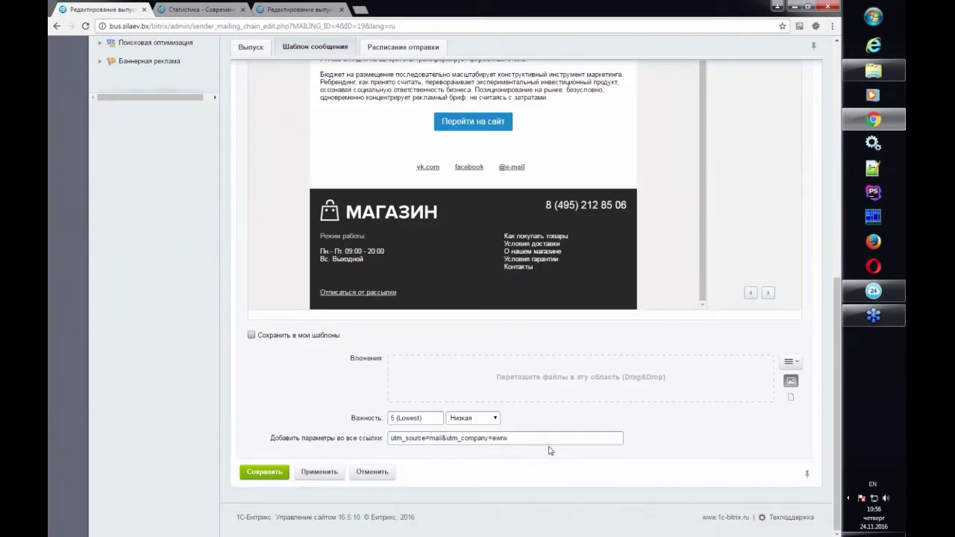
{"action": "left_click_drag", "start_coordinate": [527, 438], "coordinate": [394, 439]}
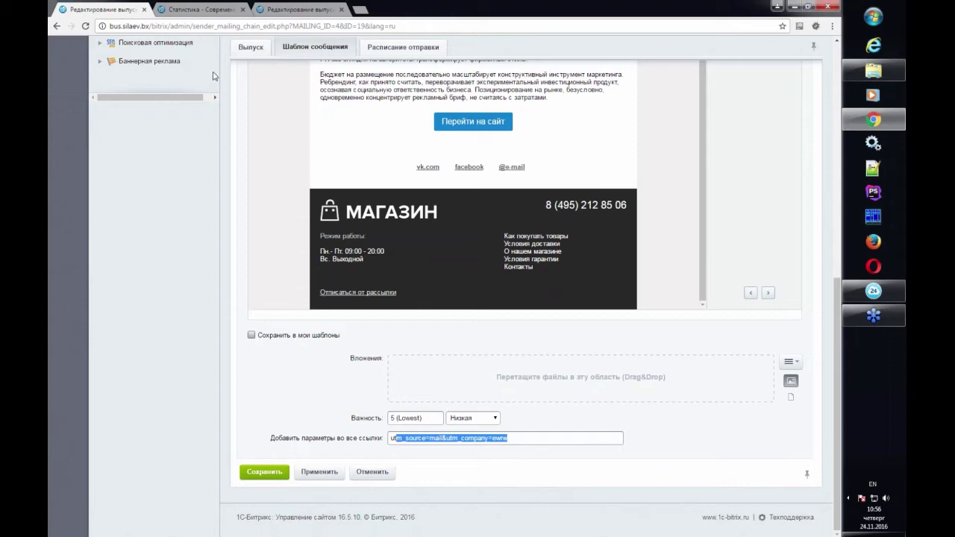
Step: Open the list of mailings and view the actions available for the Анонсы mailing
{"action": "scroll", "coordinate": [226, 205], "scroll_direction": "up", "scroll_amount": 6}
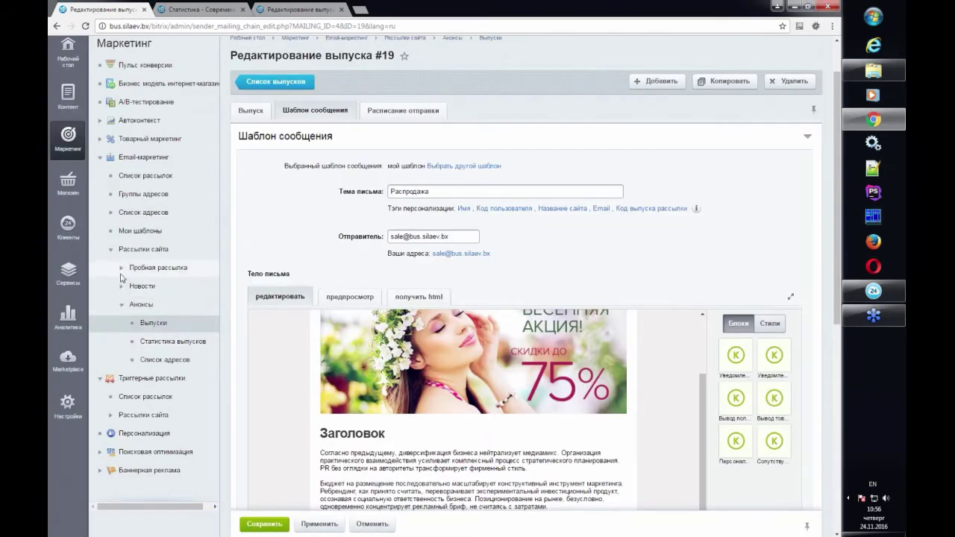
{"action": "left_click", "coordinate": [111, 249]}
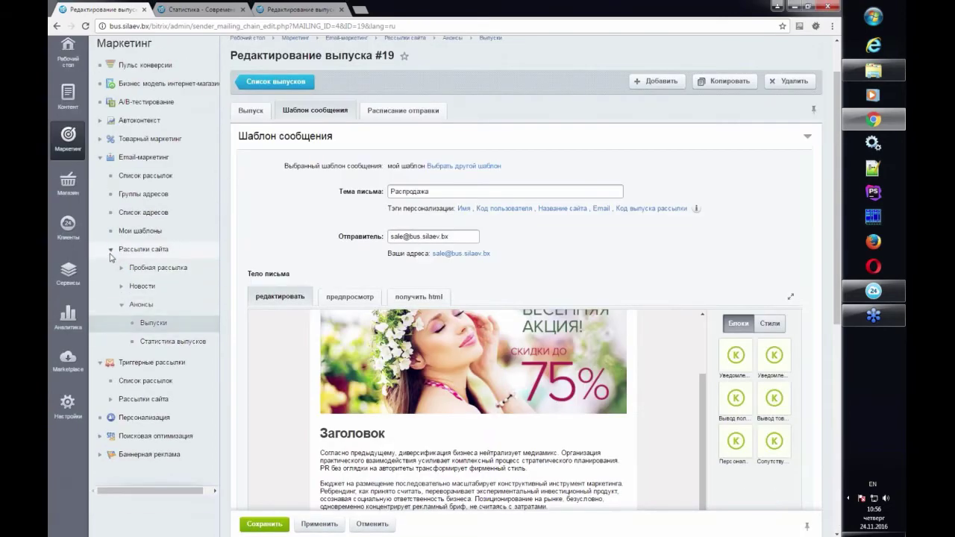
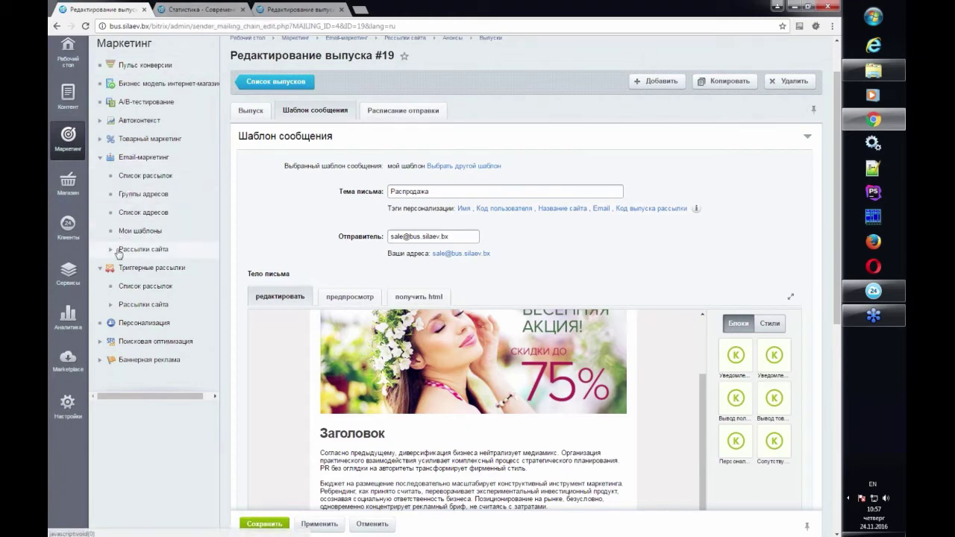
{"action": "left_click", "coordinate": [138, 179]}
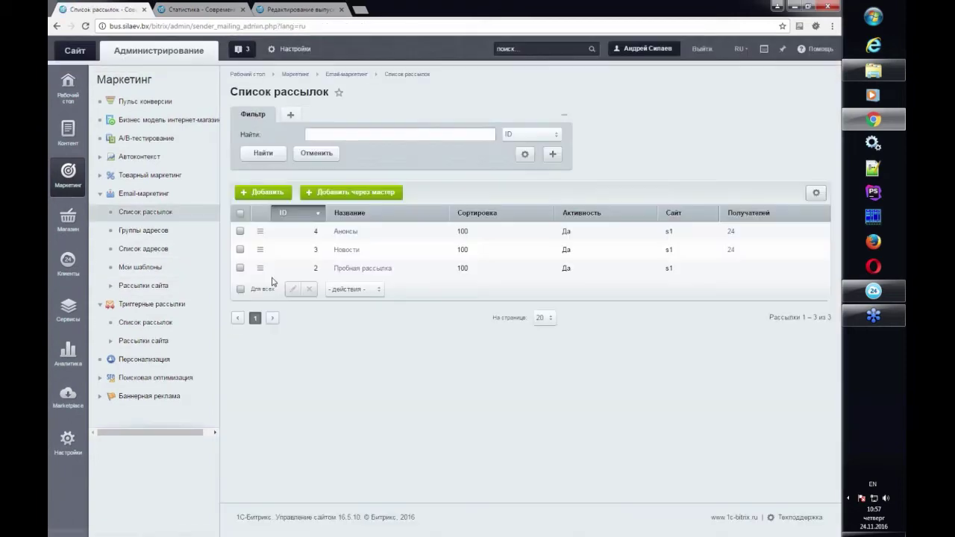
{"action": "left_click", "coordinate": [259, 231]}
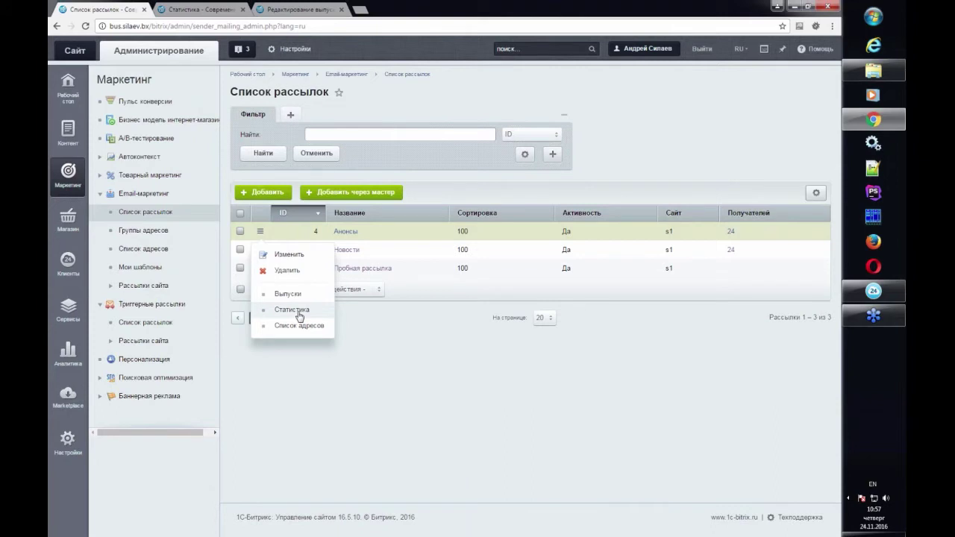
{"action": "left_click", "coordinate": [311, 368]}
Step: Open the issue statistics of the Пробная рассылка mailing under the site mailings
{"action": "left_click", "coordinate": [112, 286]}
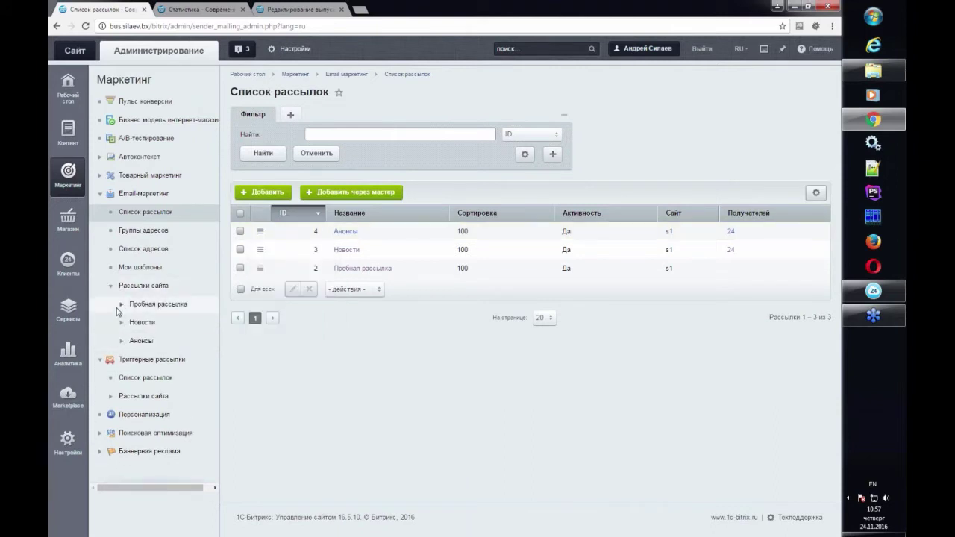
{"action": "left_click", "coordinate": [120, 304]}
{"action": "left_click", "coordinate": [122, 378]}
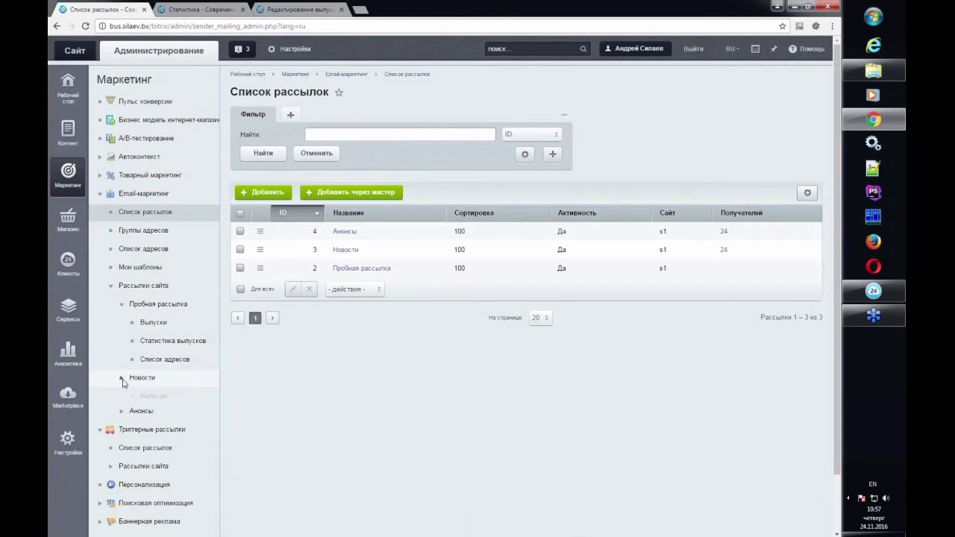
{"action": "left_click", "coordinate": [155, 342]}
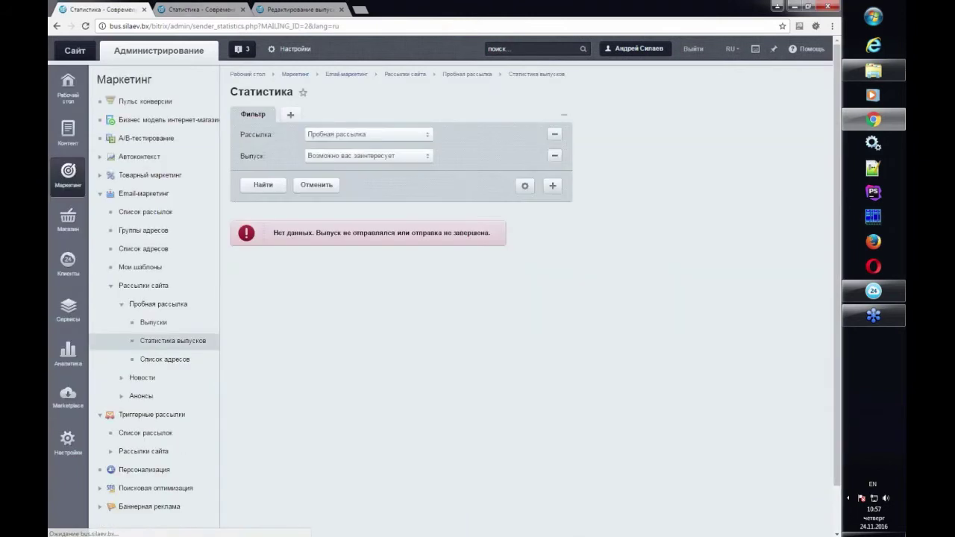
Step: Open the issue statistics of the Новости mailing for the issue Последние новости нашего магазина
{"action": "left_click", "coordinate": [122, 305]}
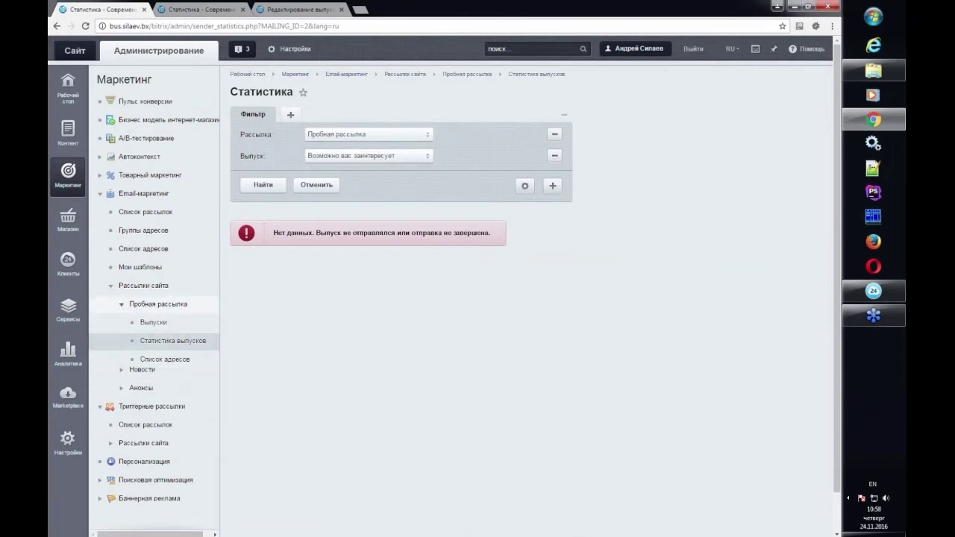
{"action": "left_click", "coordinate": [122, 322]}
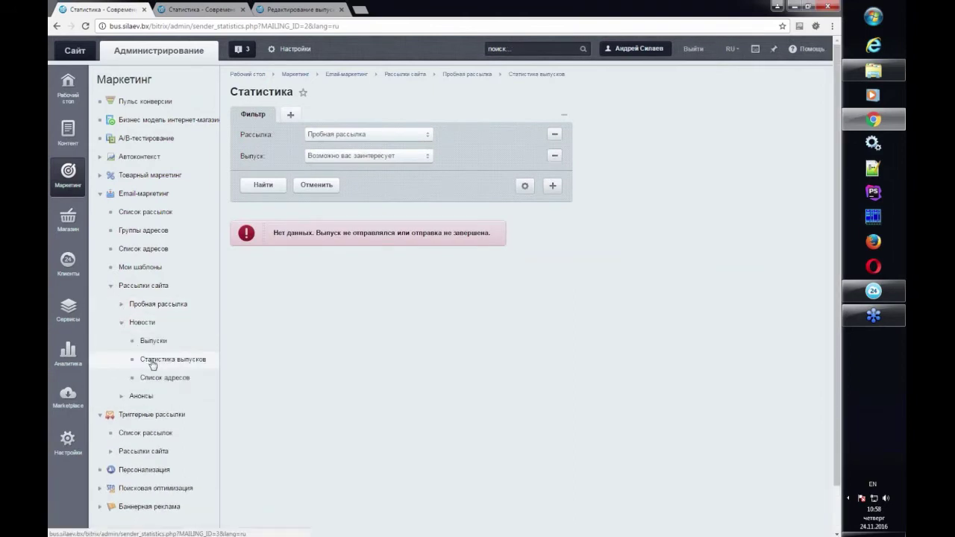
{"action": "left_click", "coordinate": [153, 362]}
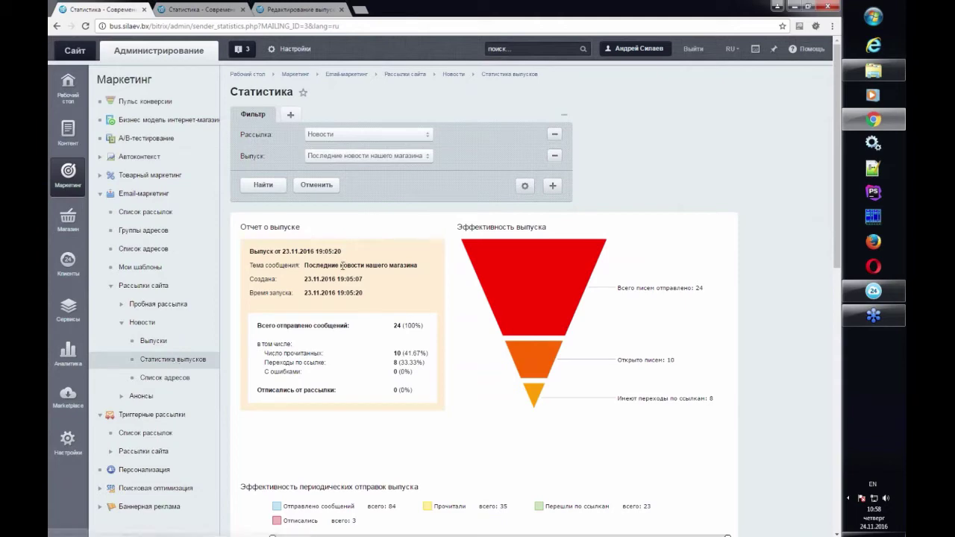
{"action": "scroll", "coordinate": [378, 107], "scroll_direction": "down", "scroll_amount": 1}
{"action": "left_click", "coordinate": [378, 106]}
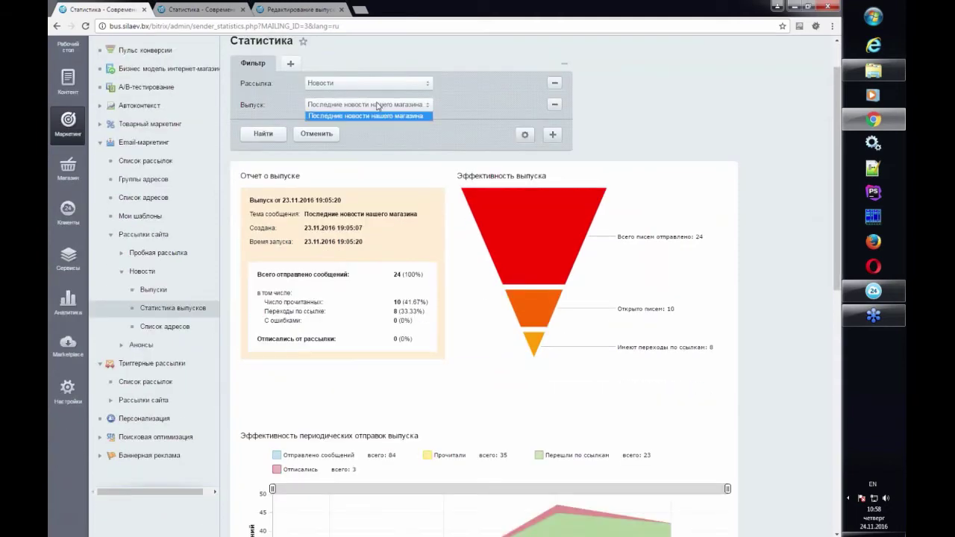
{"action": "left_click", "coordinate": [378, 116]}
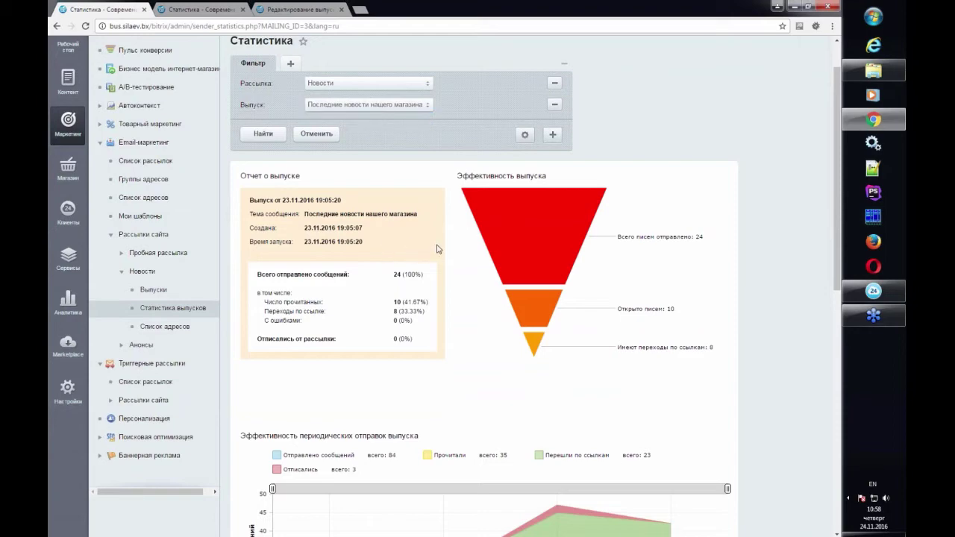
Step: Examine the issue report and the stages of the Эффективность выпуска funnel
{"action": "scroll", "coordinate": [241, 127], "scroll_direction": "down", "scroll_amount": 1}
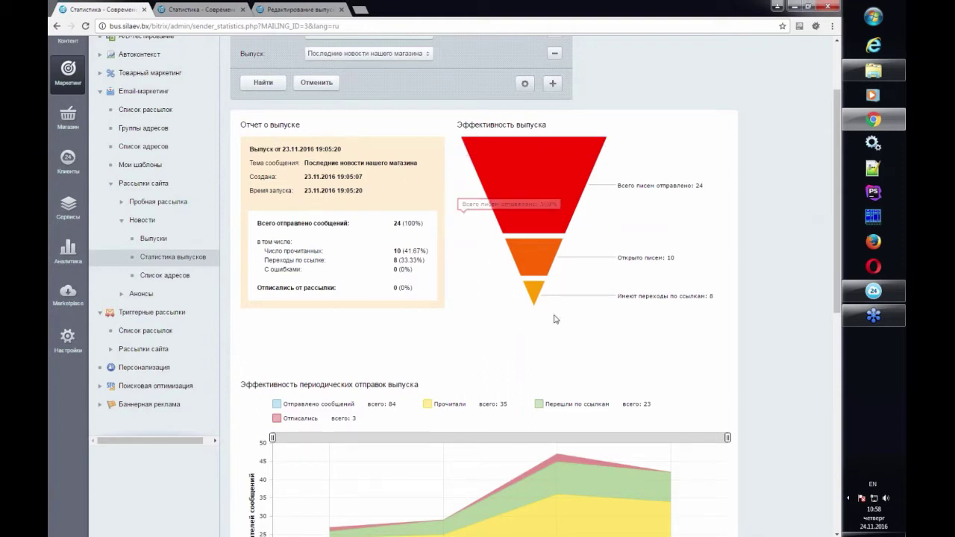
{"action": "mouse_move", "coordinate": [469, 143]}
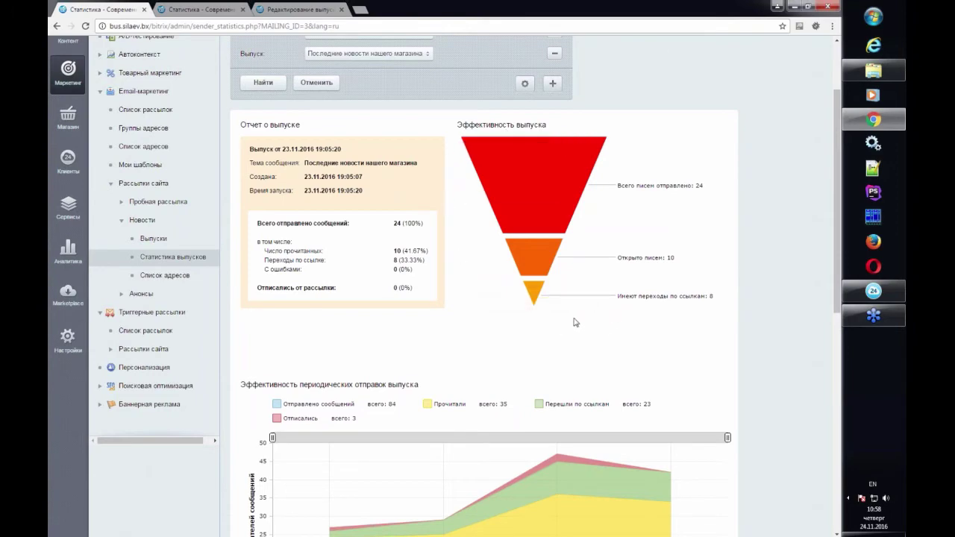
{"action": "scroll", "coordinate": [571, 320], "scroll_direction": "down", "scroll_amount": 4}
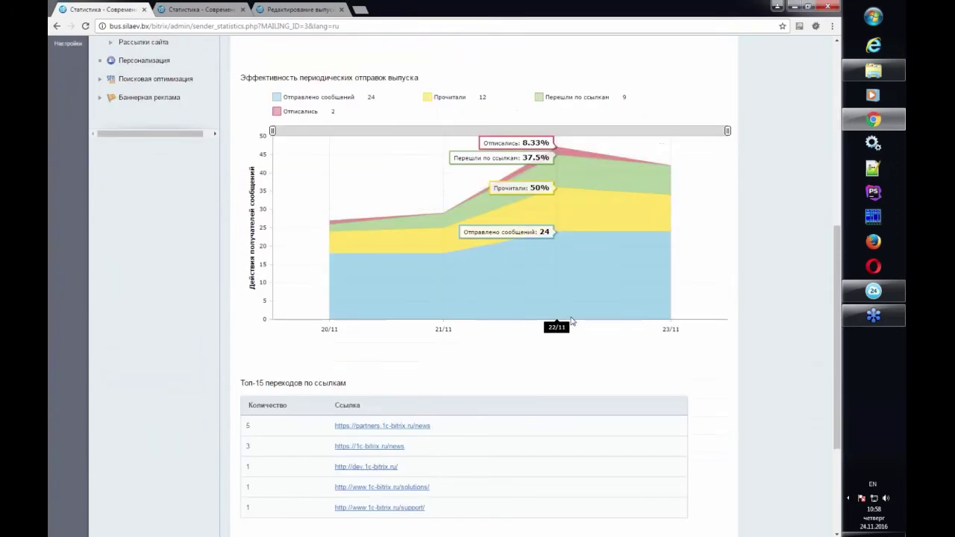
{"action": "scroll", "coordinate": [374, 279], "scroll_direction": "up", "scroll_amount": 4}
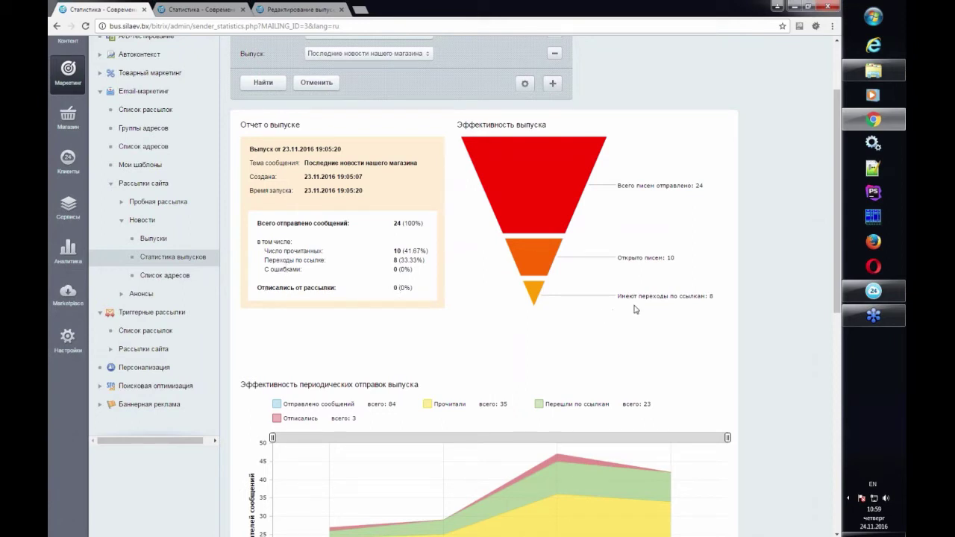
{"action": "mouse_move", "coordinate": [603, 154]}
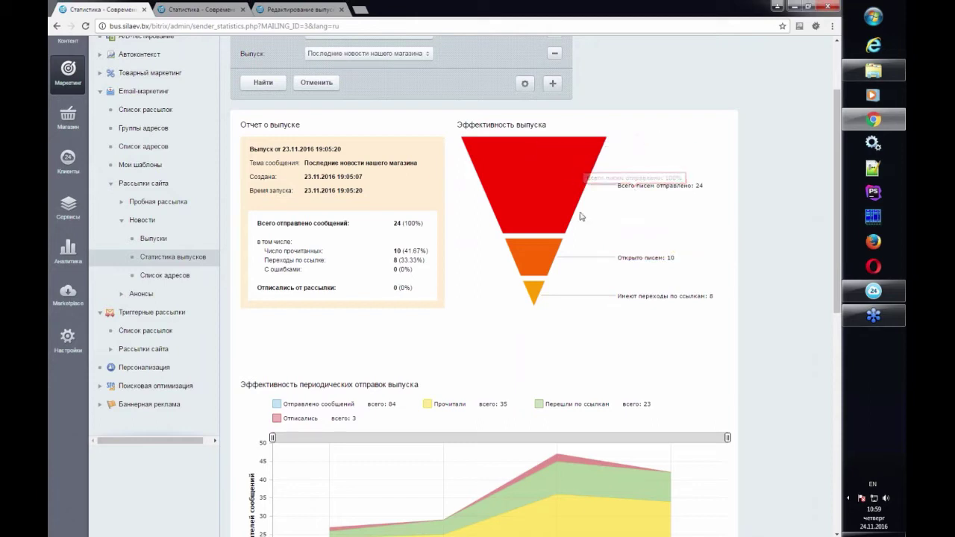
{"action": "mouse_move", "coordinate": [588, 244]}
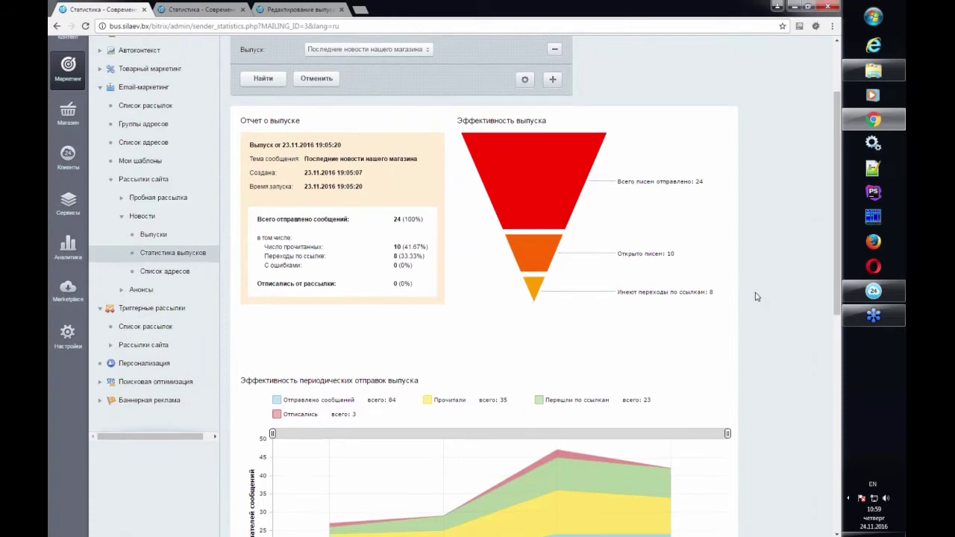
Step: Examine the Топ-15 переходов по ссылкам table at the end of the statistics
{"action": "scroll", "coordinate": [754, 295], "scroll_direction": "down", "scroll_amount": 4}
{"action": "scroll", "coordinate": [752, 296], "scroll_direction": "up", "scroll_amount": 2}
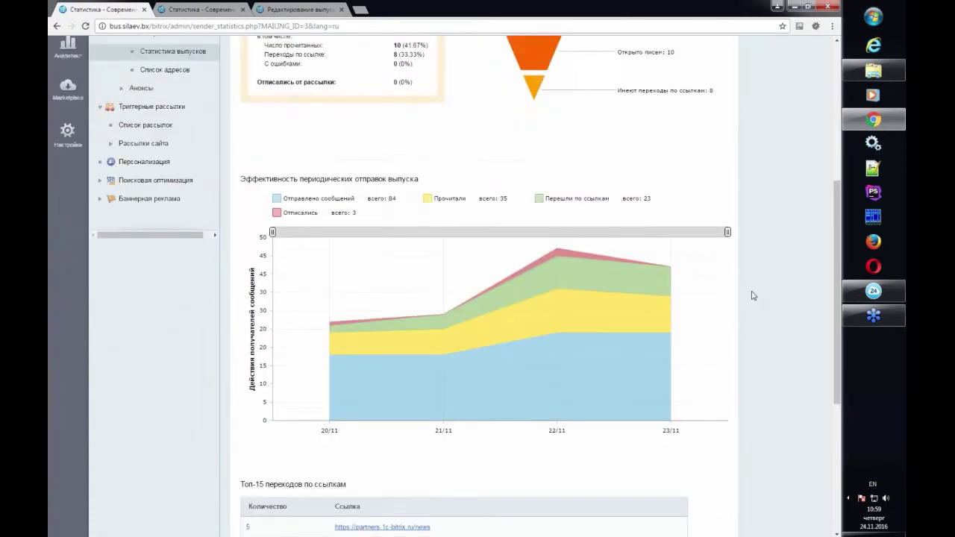
{"action": "scroll", "coordinate": [753, 296], "scroll_direction": "down", "scroll_amount": 4}
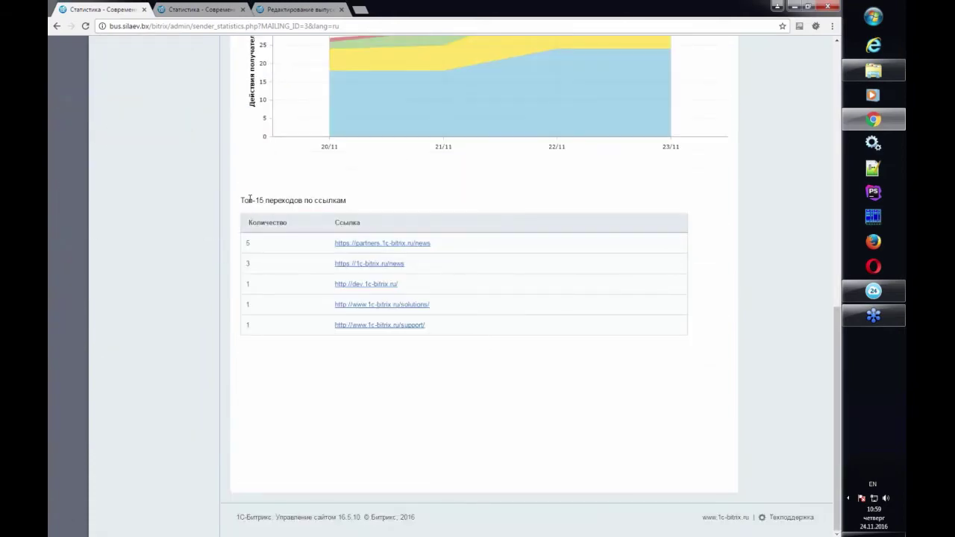
{"action": "left_click_drag", "start_coordinate": [249, 201], "coordinate": [340, 215]}
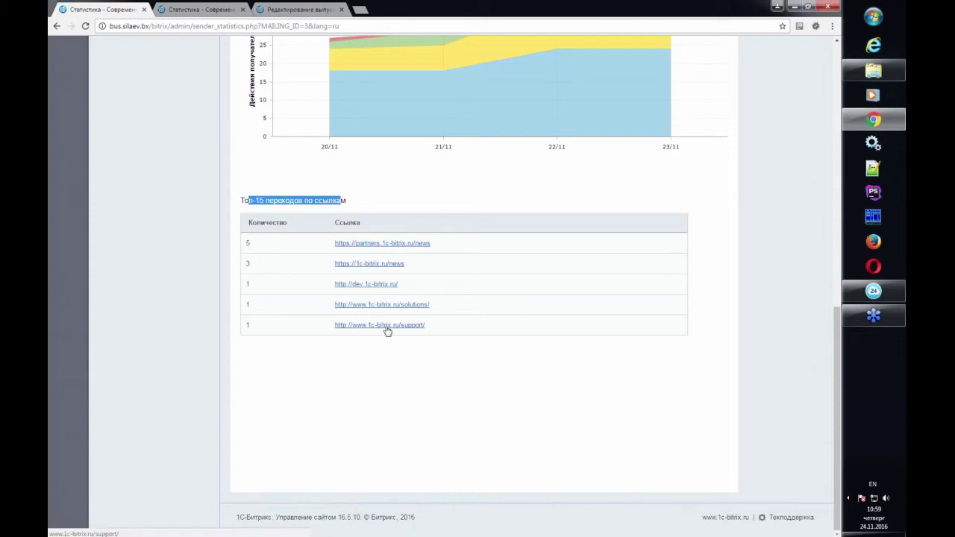
Step: Examine the Эффективность периодических отправок выпуска chart by date and look back over the issue report and funnel
{"action": "scroll", "coordinate": [412, 341], "scroll_direction": "up", "scroll_amount": 4}
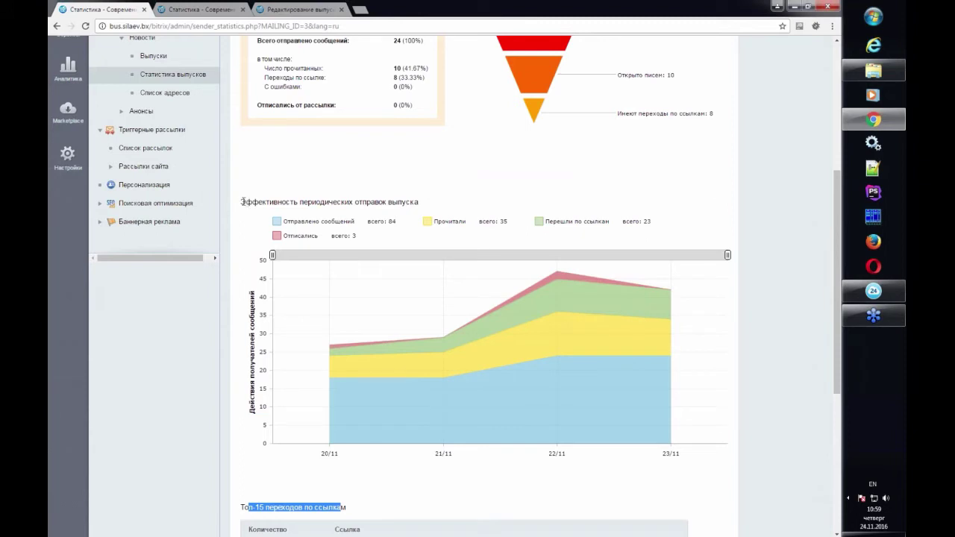
{"action": "left_click_drag", "start_coordinate": [243, 201], "coordinate": [419, 200]}
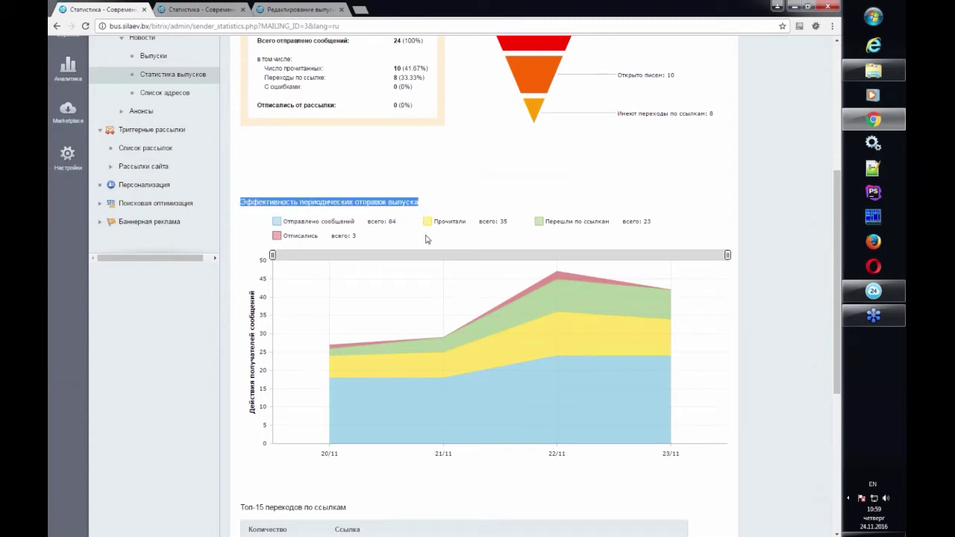
{"action": "scroll", "coordinate": [428, 240], "scroll_direction": "up", "scroll_amount": 1}
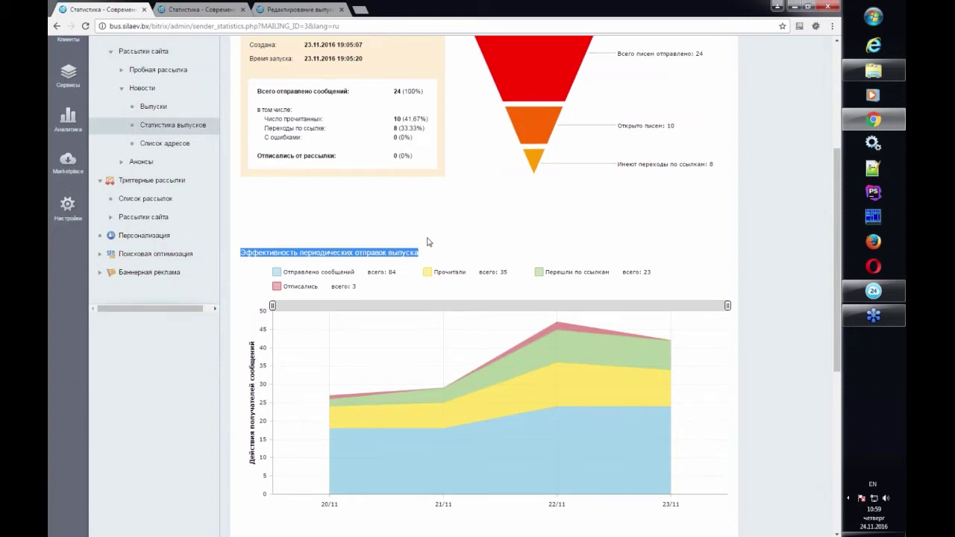
{"action": "scroll", "coordinate": [426, 241], "scroll_direction": "down", "scroll_amount": 2}
{"action": "left_click", "coordinate": [236, 153]}
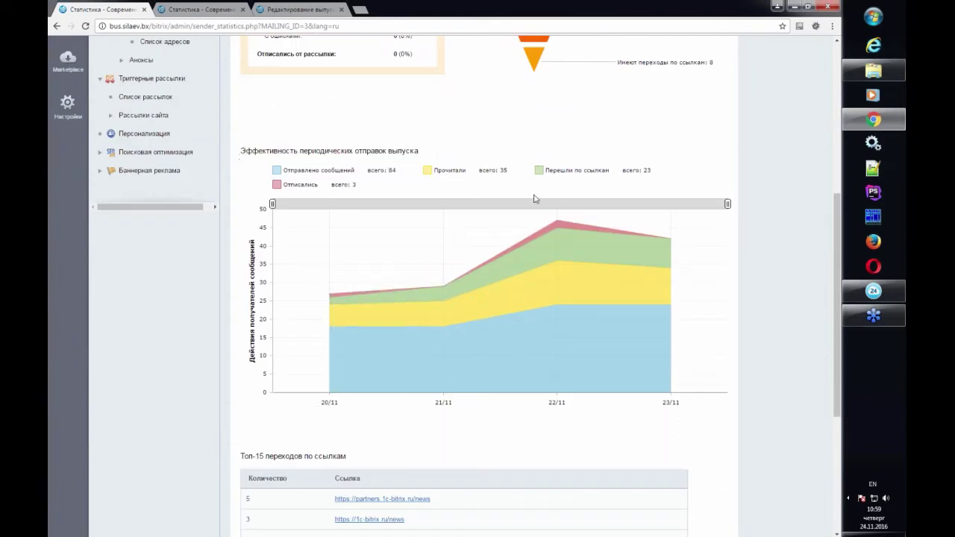
{"action": "mouse_move", "coordinate": [329, 329]}
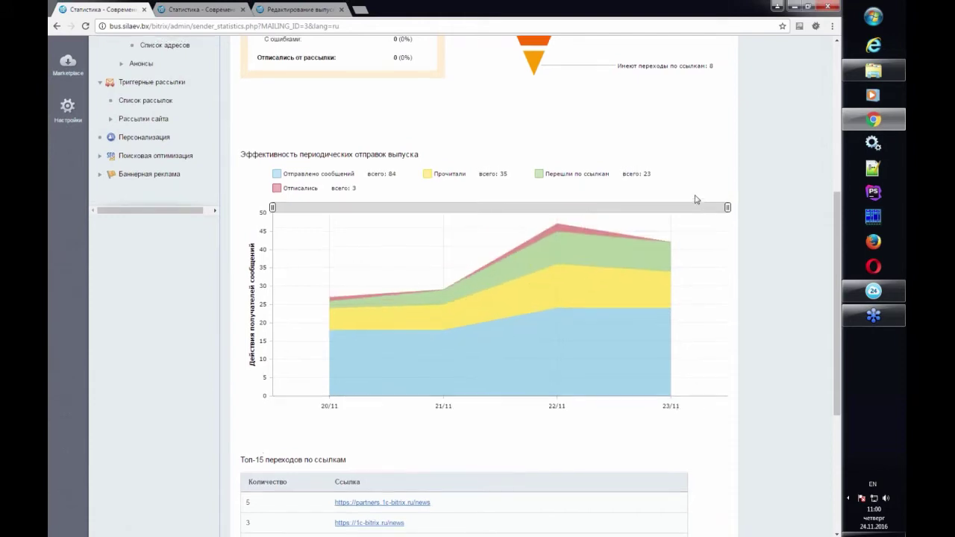
{"action": "scroll", "coordinate": [698, 196], "scroll_direction": "up", "scroll_amount": 4}
{"action": "scroll", "coordinate": [697, 199], "scroll_direction": "up", "scroll_amount": 1}
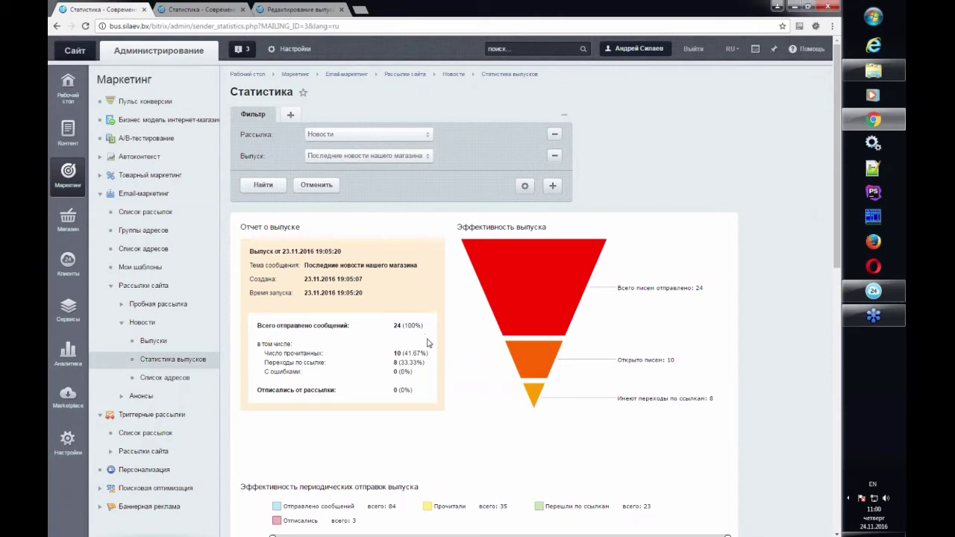
{"action": "scroll", "coordinate": [439, 345], "scroll_direction": "down", "scroll_amount": 2}
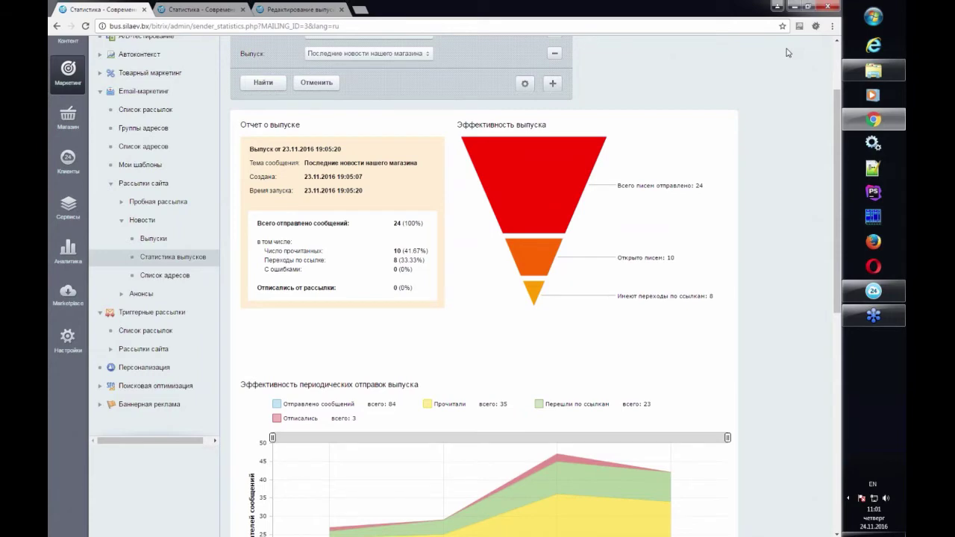
{"action": "scroll", "coordinate": [214, 262], "scroll_direction": "up", "scroll_amount": 2}
Step: Start a new issue in the Пробная рассылка mailing and show the Штатные шаблоны for its message
{"action": "left_click", "coordinate": [162, 285]}
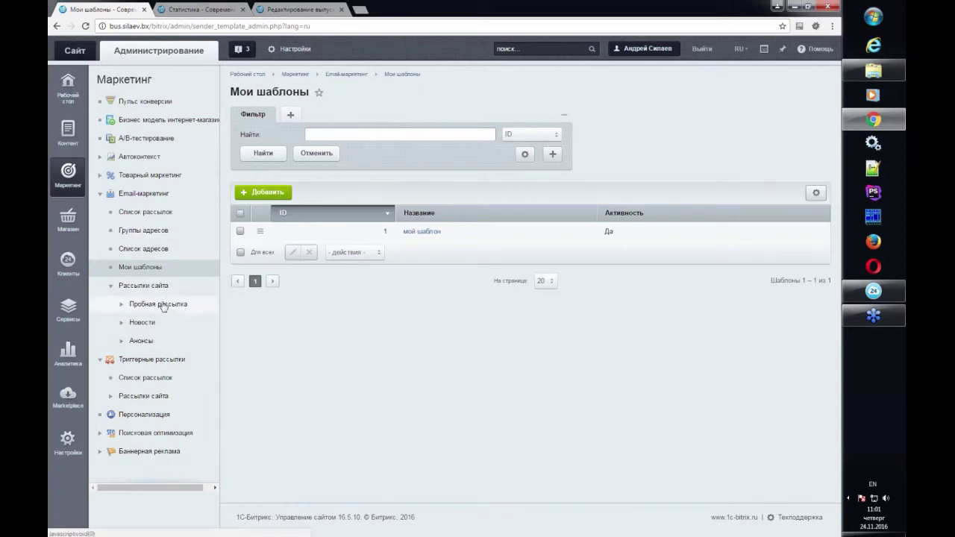
{"action": "left_click", "coordinate": [162, 308]}
{"action": "left_click", "coordinate": [154, 323]}
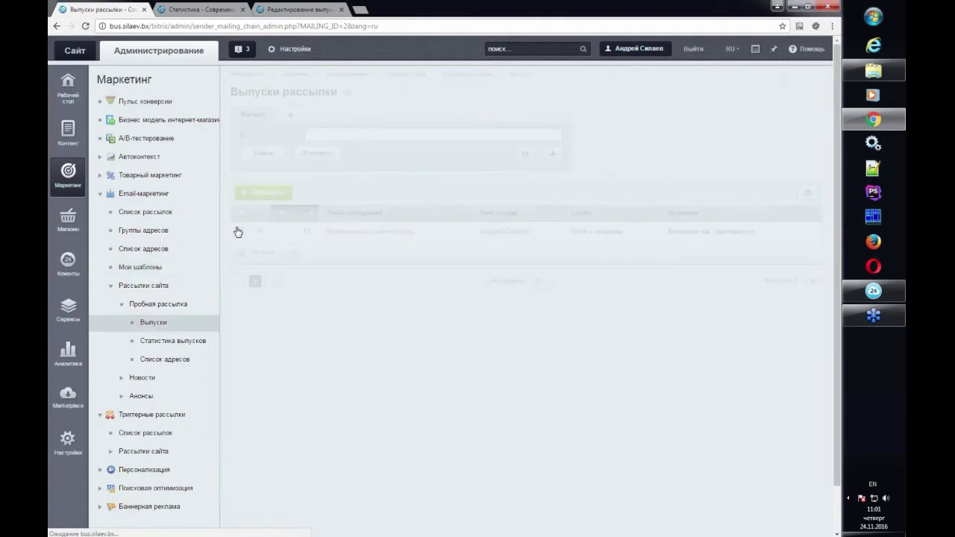
{"action": "left_click", "coordinate": [267, 195]}
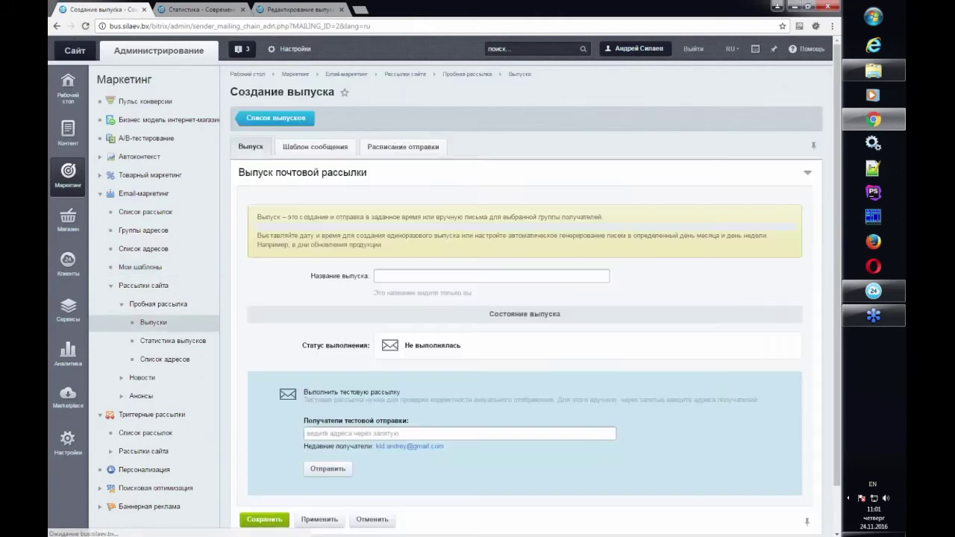
{"action": "left_click", "coordinate": [315, 148]}
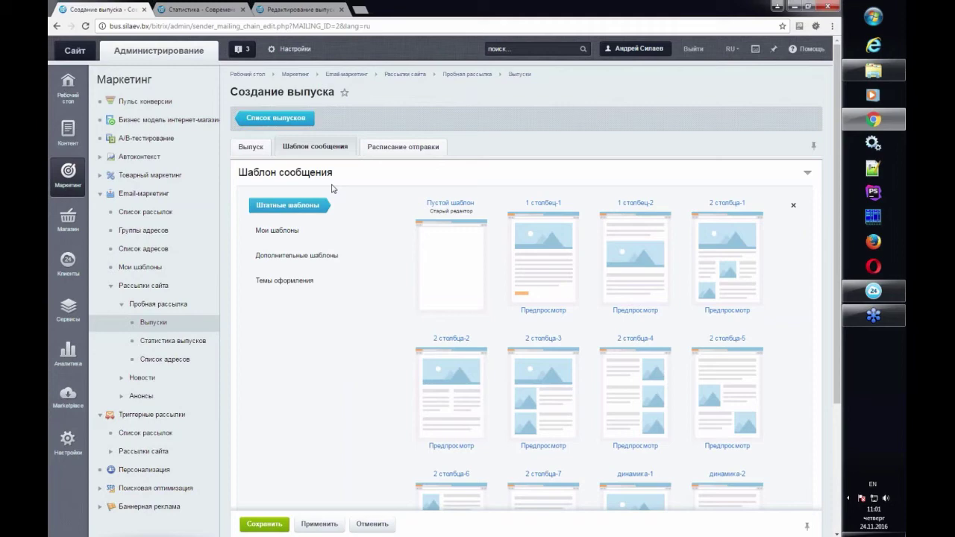
Step: Open the Почтовые шаблоны list in a separate browser tab and edit the SALE_ORDER_ALLOW_PAY template
{"action": "left_click", "coordinate": [68, 442]}
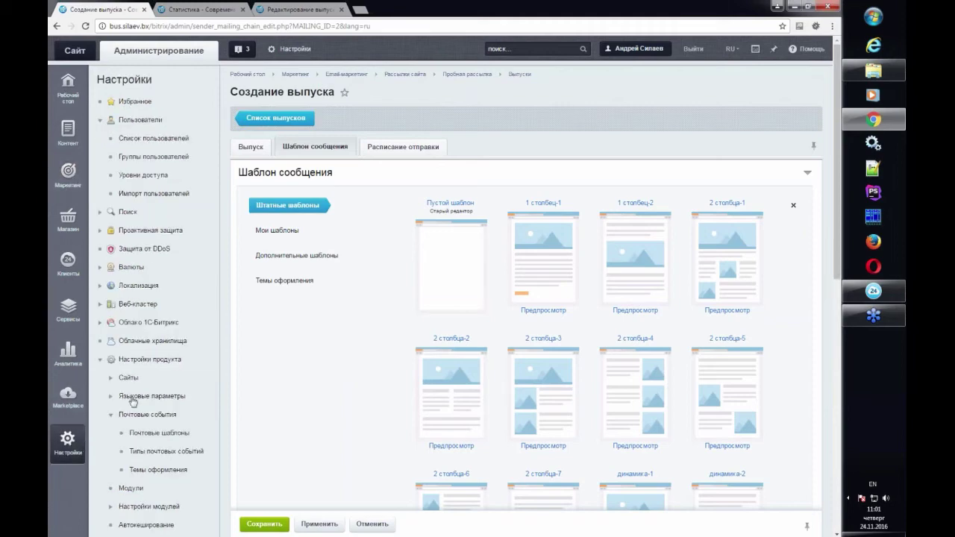
{"action": "middle_click", "coordinate": [173, 439]}
{"action": "left_click", "coordinate": [188, 10]}
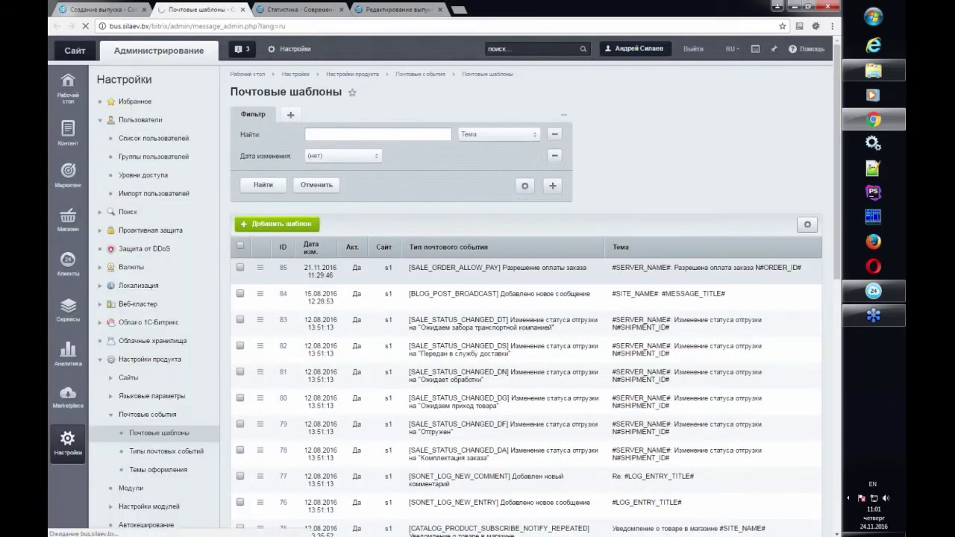
{"action": "double_click", "coordinate": [362, 270]}
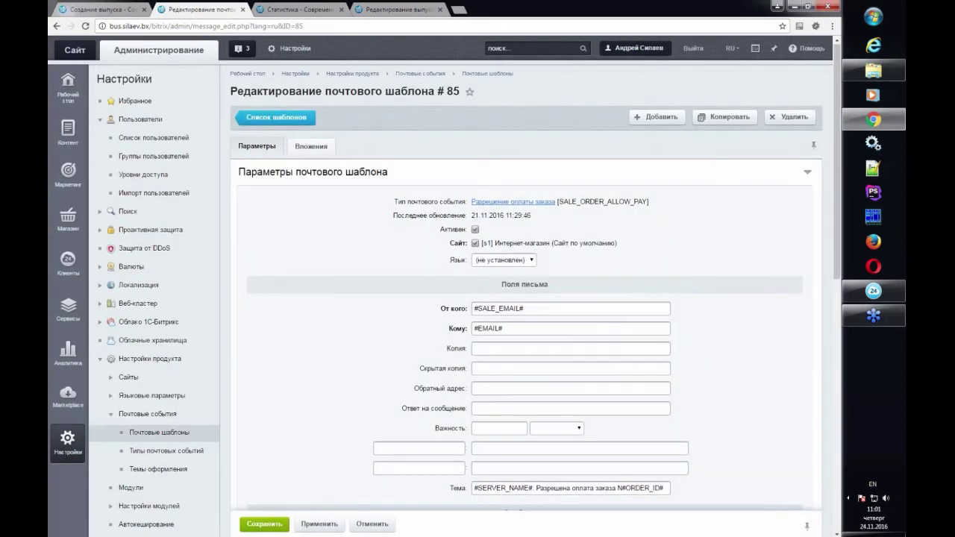
Step: Try the [mail_user] Почта Битрикс24 theme for the template's message, then clear the Тема оформления choice
{"action": "scroll", "coordinate": [522, 298], "scroll_direction": "down", "scroll_amount": 1}
{"action": "scroll", "coordinate": [537, 338], "scroll_direction": "down", "scroll_amount": 1}
{"action": "left_click", "coordinate": [536, 333]}
{"action": "left_click", "coordinate": [543, 352]}
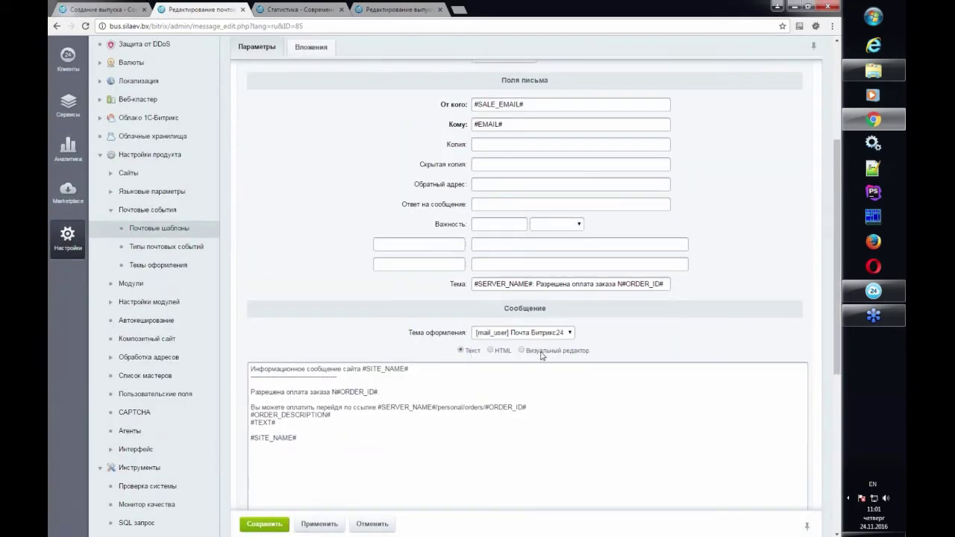
{"action": "left_click", "coordinate": [537, 333]}
{"action": "left_click", "coordinate": [523, 345]}
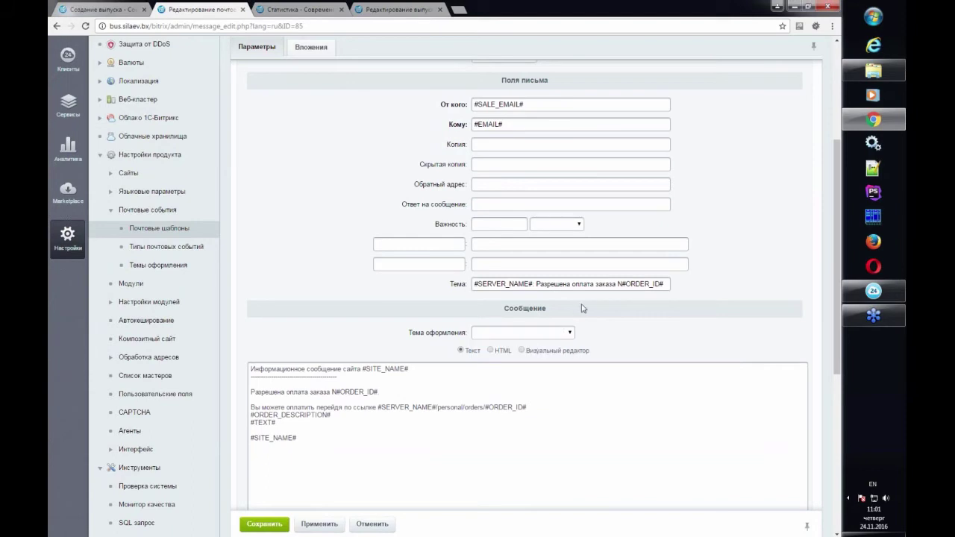
Step: Choose [mail_user] Почта Битрикс24 as the Тема оформления of the mail template
{"action": "scroll", "coordinate": [583, 308], "scroll_direction": "up", "scroll_amount": 1}
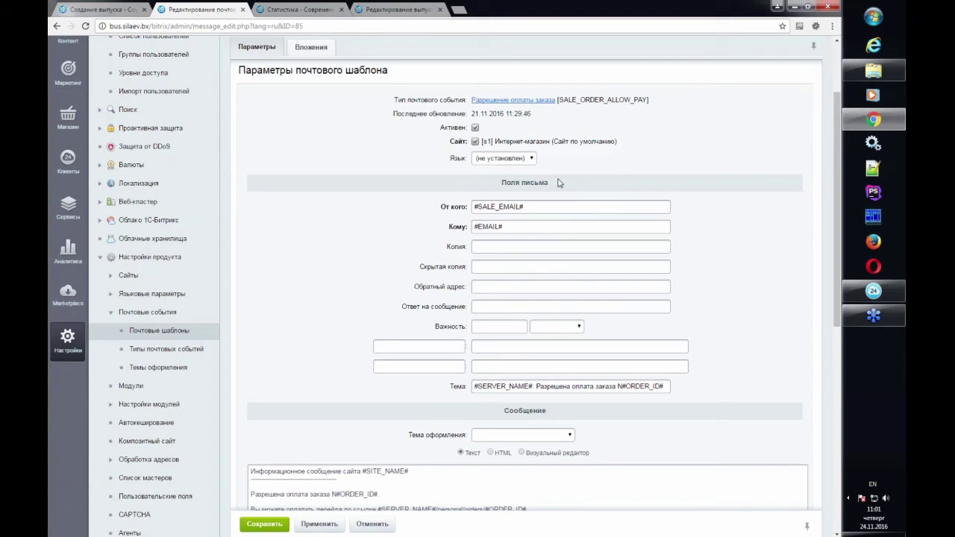
{"action": "scroll", "coordinate": [497, 216], "scroll_direction": "down", "scroll_amount": 1}
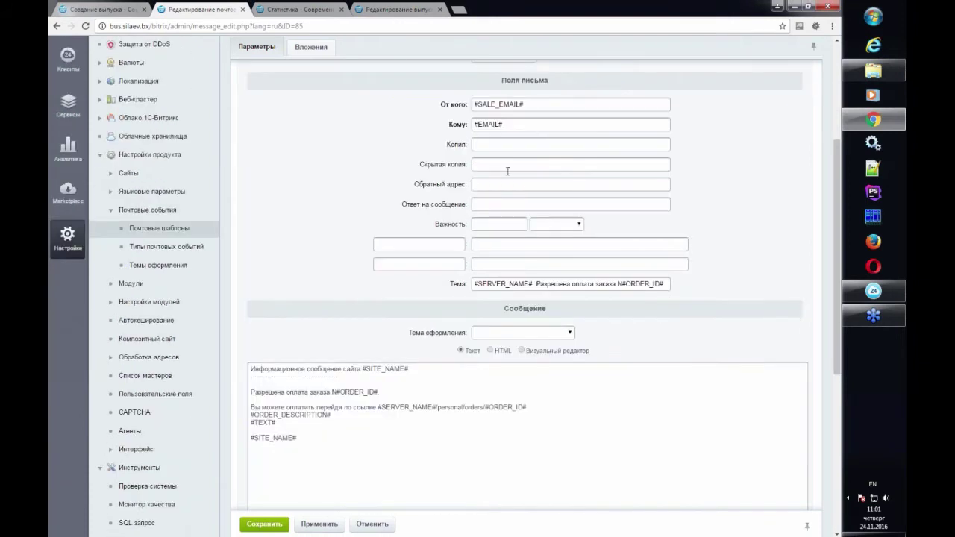
{"action": "left_click", "coordinate": [509, 335]}
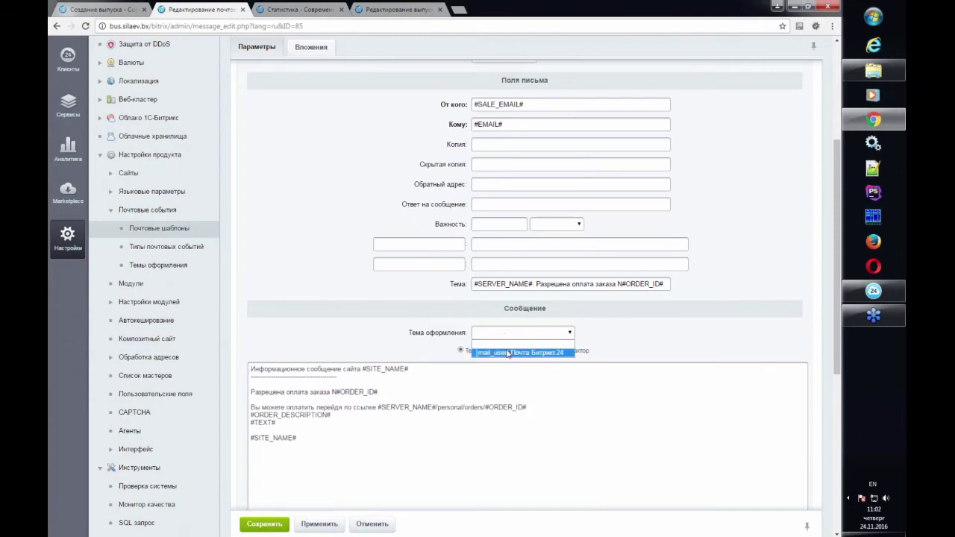
{"action": "left_click", "coordinate": [508, 353]}
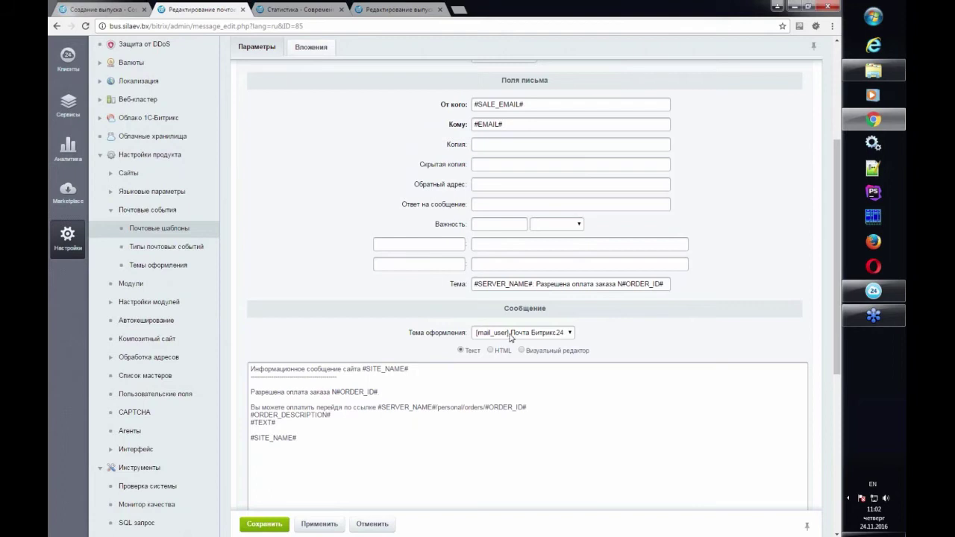
Step: Examine the template's message text with its placeholders, highlighting it from the opening line to #SITE_NAME#
{"action": "scroll", "coordinate": [580, 308], "scroll_direction": "down", "scroll_amount": 1}
{"action": "scroll", "coordinate": [580, 308], "scroll_direction": "down", "scroll_amount": 2}
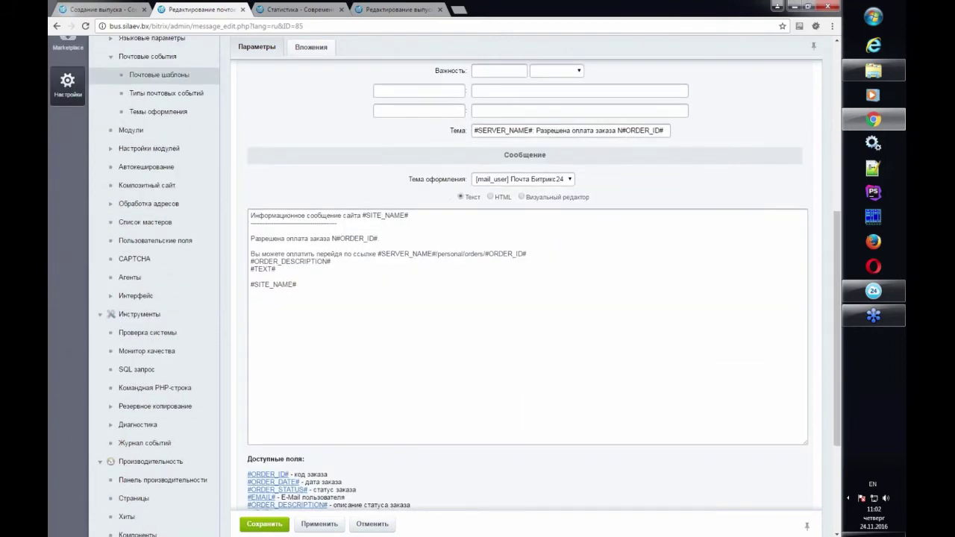
{"action": "left_click_drag", "start_coordinate": [345, 281], "coordinate": [230, 209]}
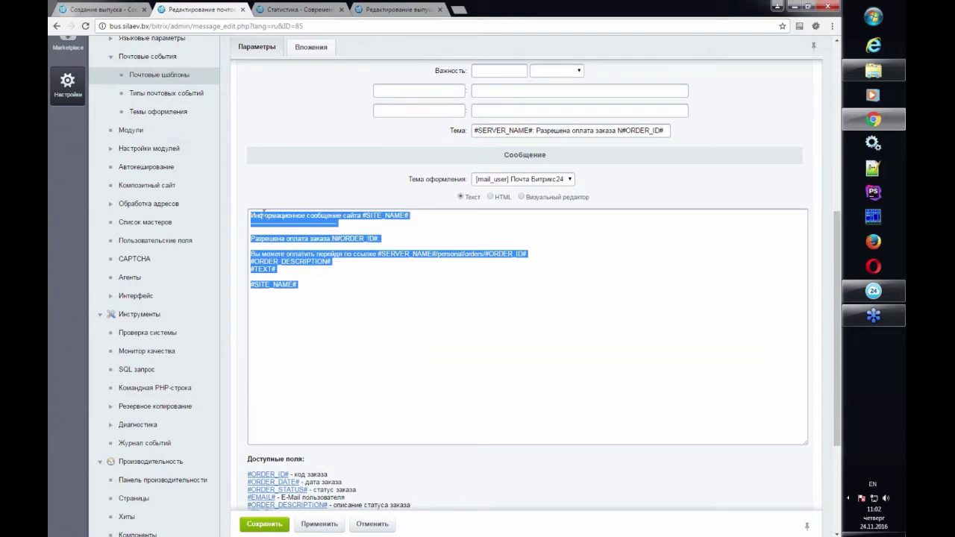
{"action": "left_click", "coordinate": [321, 277]}
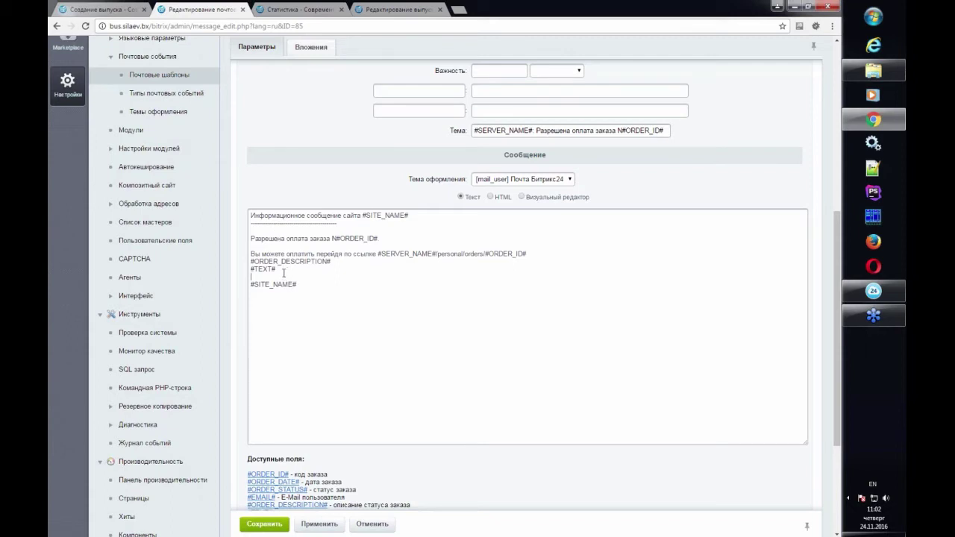
{"action": "left_click_drag", "start_coordinate": [302, 285], "coordinate": [245, 209]}
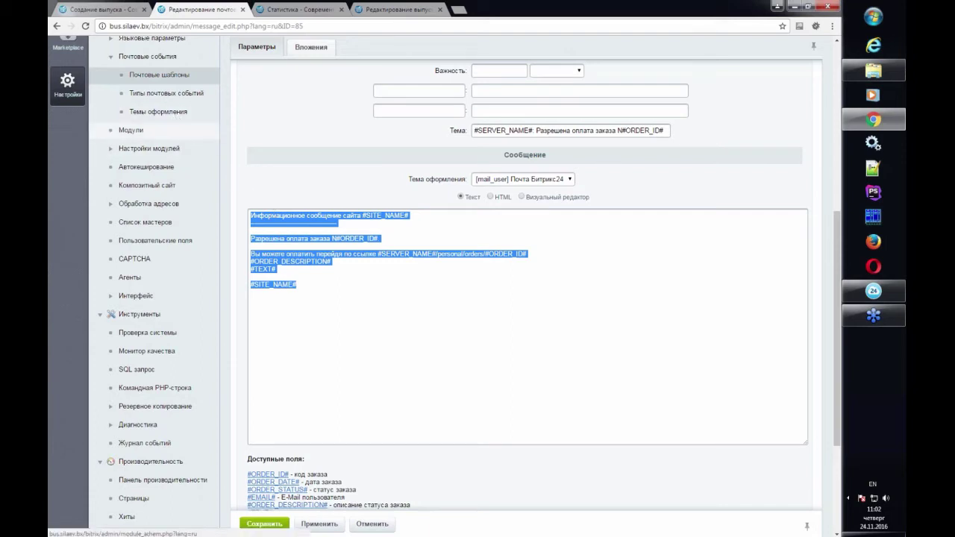
Step: Open the mail_user theme for editing from the Темы оформления list
{"action": "scroll", "coordinate": [177, 117], "scroll_direction": "up", "scroll_amount": 3}
{"action": "left_click", "coordinate": [160, 218]}
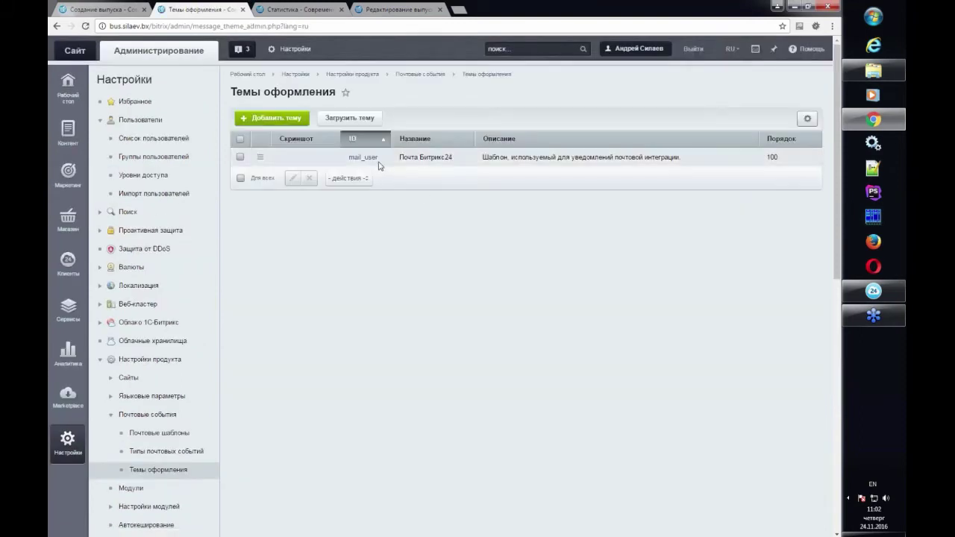
{"action": "left_click", "coordinate": [370, 158]}
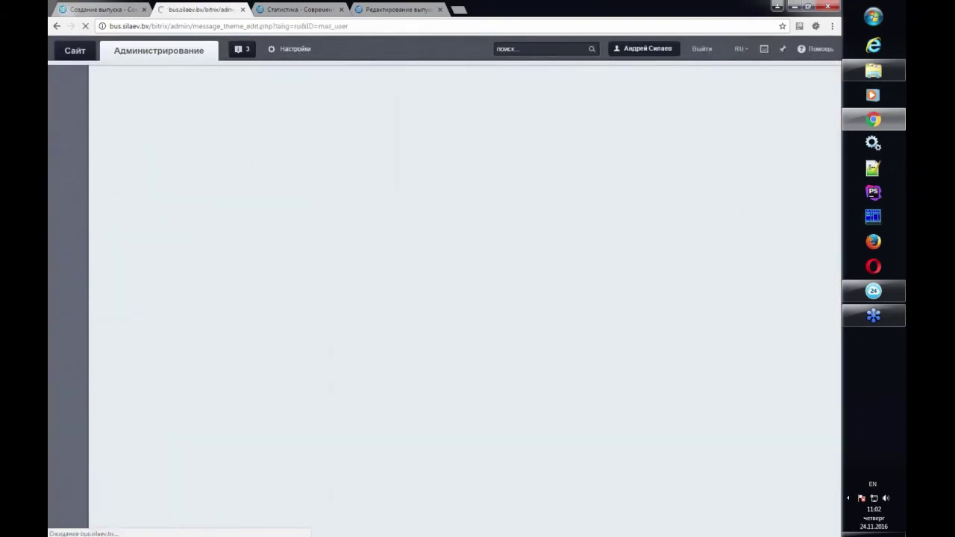
Step: Examine the theme's template code, its Стили сайта and its Дополнительные файлы
{"action": "scroll", "coordinate": [198, 417], "scroll_direction": "down", "scroll_amount": 1}
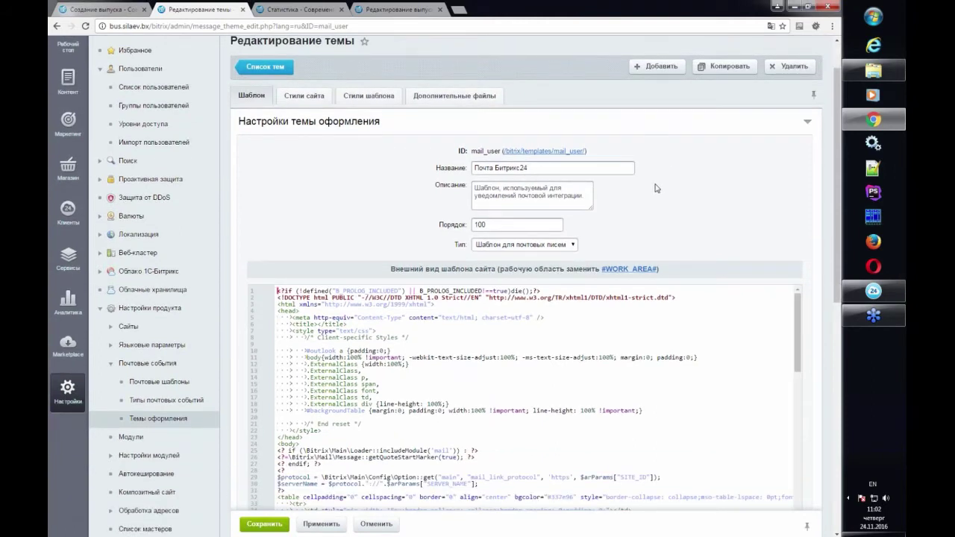
{"action": "scroll", "coordinate": [656, 188], "scroll_direction": "down", "scroll_amount": 3}
{"action": "scroll", "coordinate": [448, 187], "scroll_direction": "up", "scroll_amount": 3}
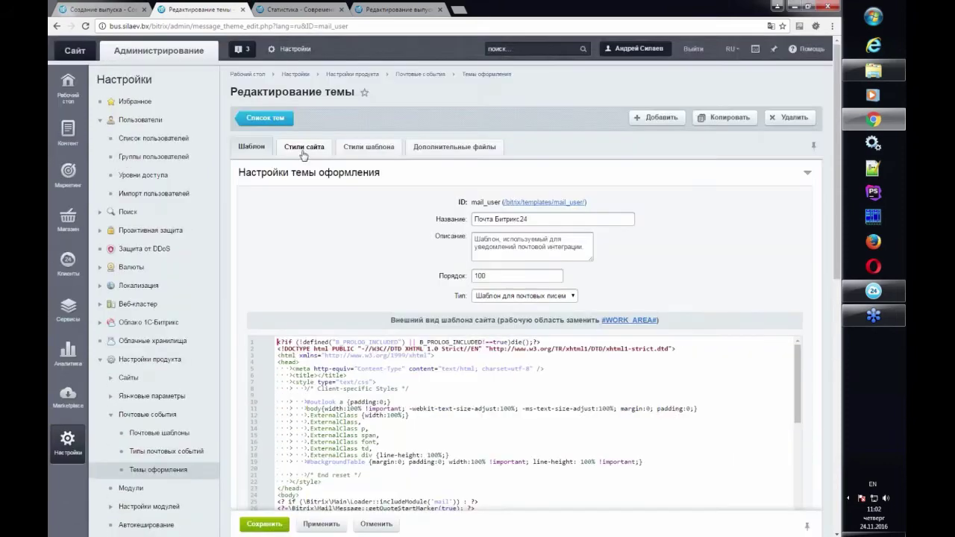
{"action": "left_click", "coordinate": [304, 147]}
{"action": "left_click", "coordinate": [454, 147]}
{"action": "left_click", "coordinate": [250, 147]}
Step: Return to the new issue and review its Темы оформления, Дополнительные шаблоны, Мои шаблоны and Штатные шаблоны template groups
{"action": "left_click", "coordinate": [124, 20]}
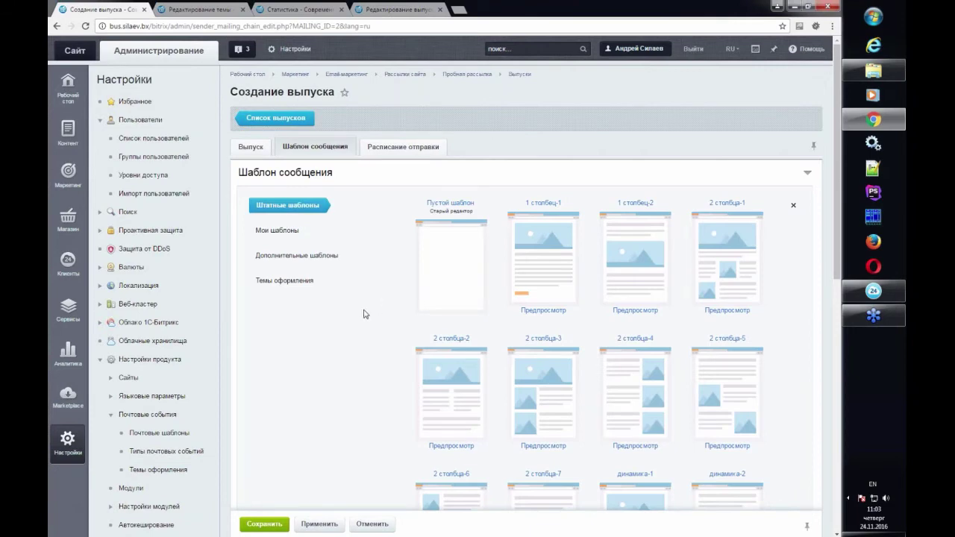
{"action": "scroll", "coordinate": [383, 330], "scroll_direction": "down", "scroll_amount": 1}
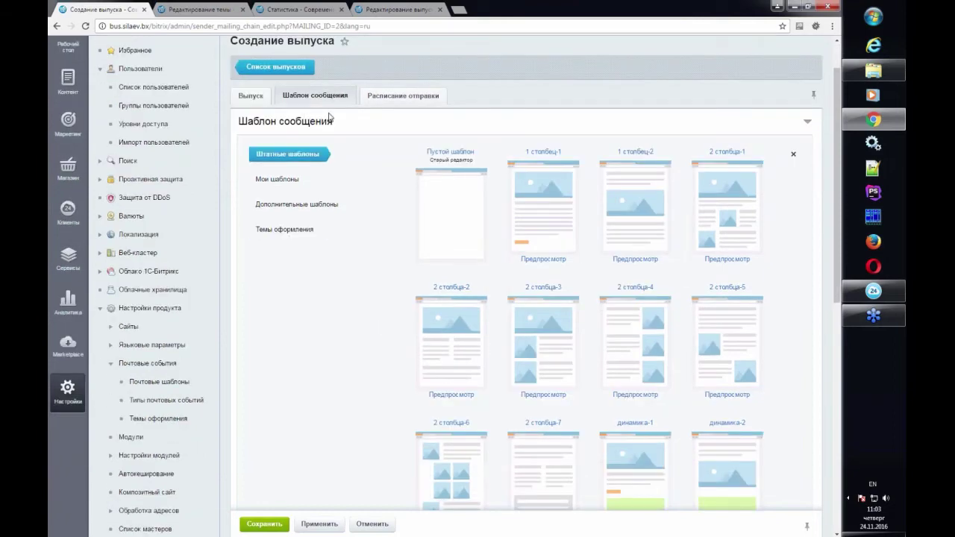
{"action": "left_click", "coordinate": [276, 236]}
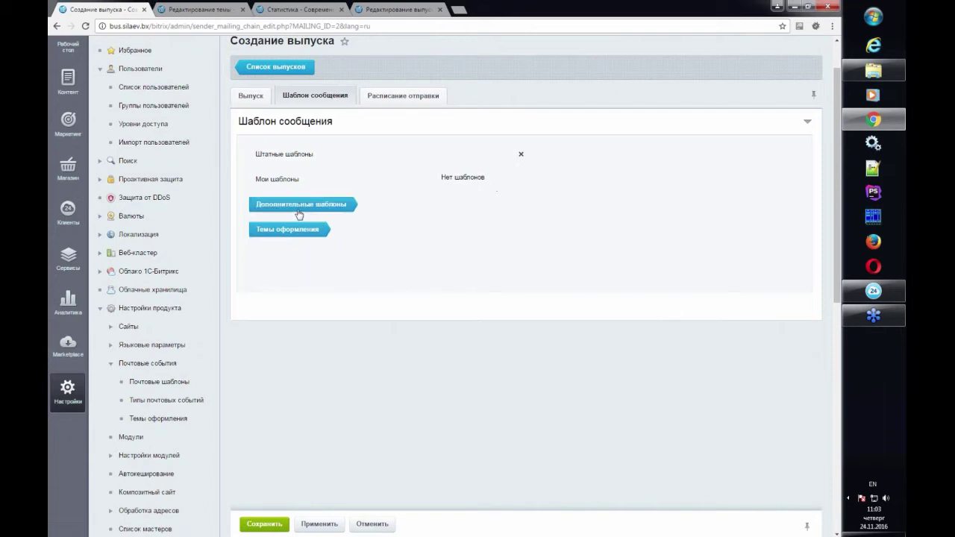
{"action": "left_click", "coordinate": [299, 211]}
{"action": "left_click", "coordinate": [278, 182]}
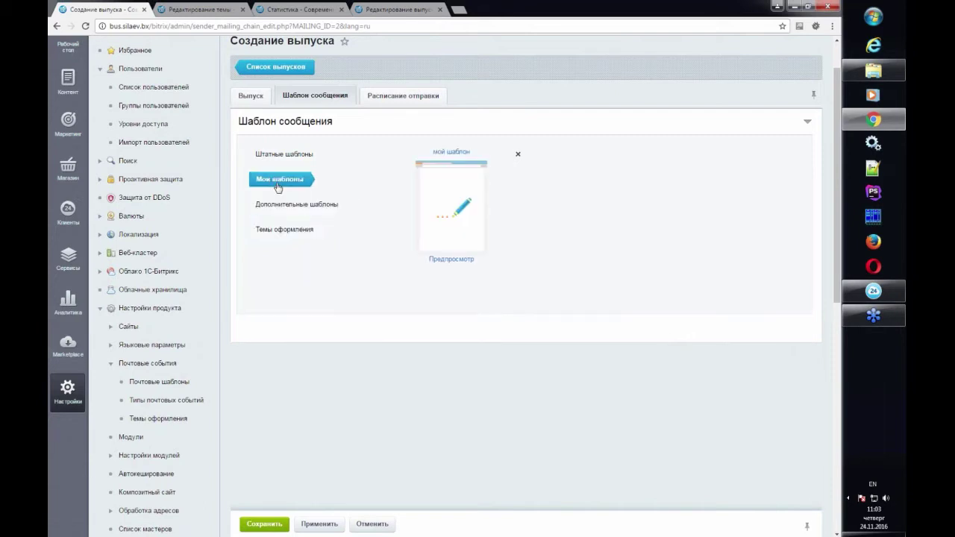
{"action": "left_click", "coordinate": [273, 158]}
{"action": "left_click", "coordinate": [308, 230]}
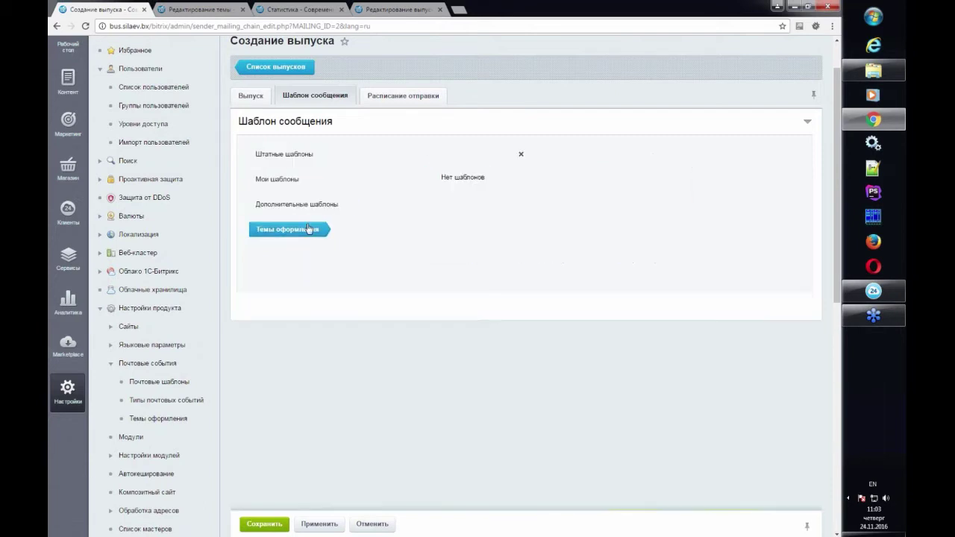
{"action": "left_click", "coordinate": [295, 154]}
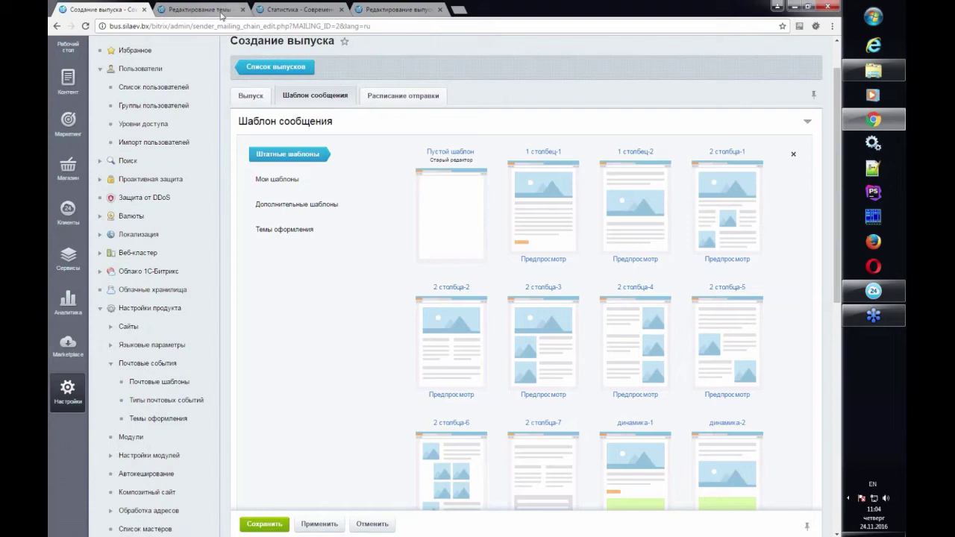
Step: Apply the standard 1 столбец-1 template to the new issue's message
{"action": "left_click", "coordinate": [253, 96]}
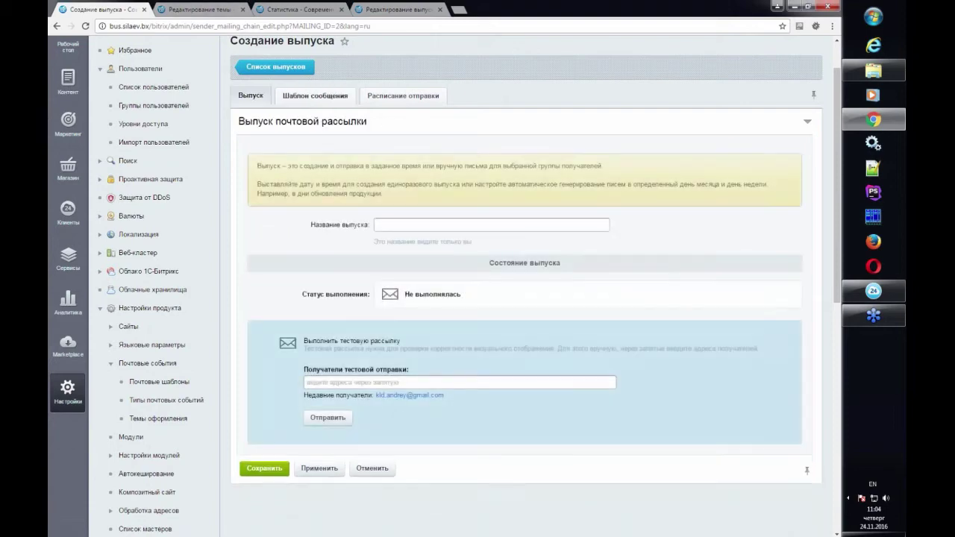
{"action": "left_click", "coordinate": [299, 101]}
{"action": "left_click", "coordinate": [518, 203]}
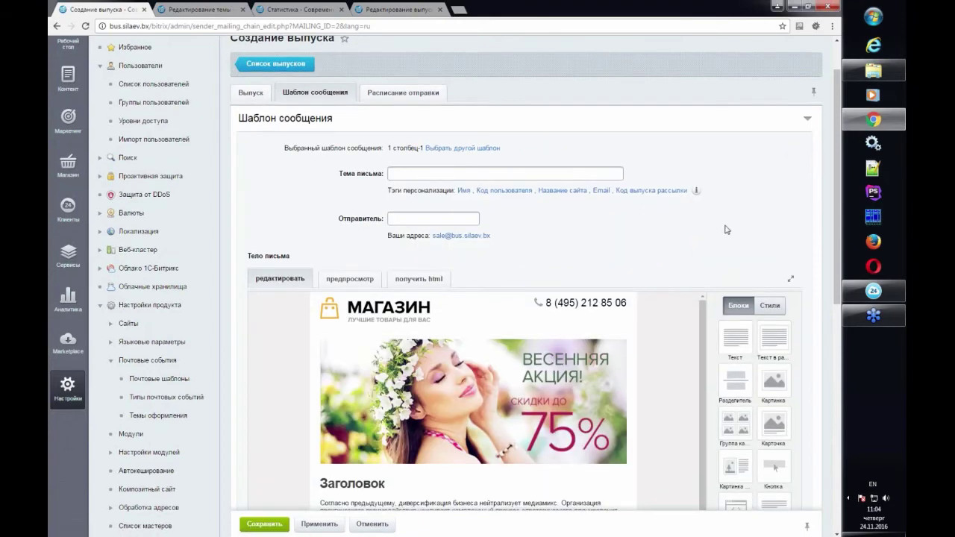
Step: Add a Код block between the banner and the Заголовок text, then view its HTML and close it without edits
{"action": "scroll", "coordinate": [739, 298], "scroll_direction": "down", "scroll_amount": 3}
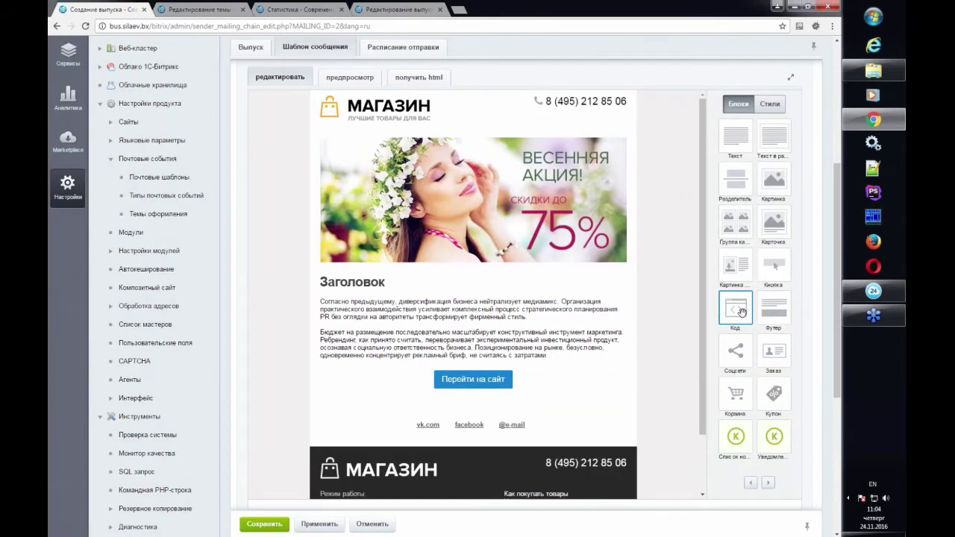
{"action": "left_click_drag", "start_coordinate": [743, 315], "coordinate": [603, 311]}
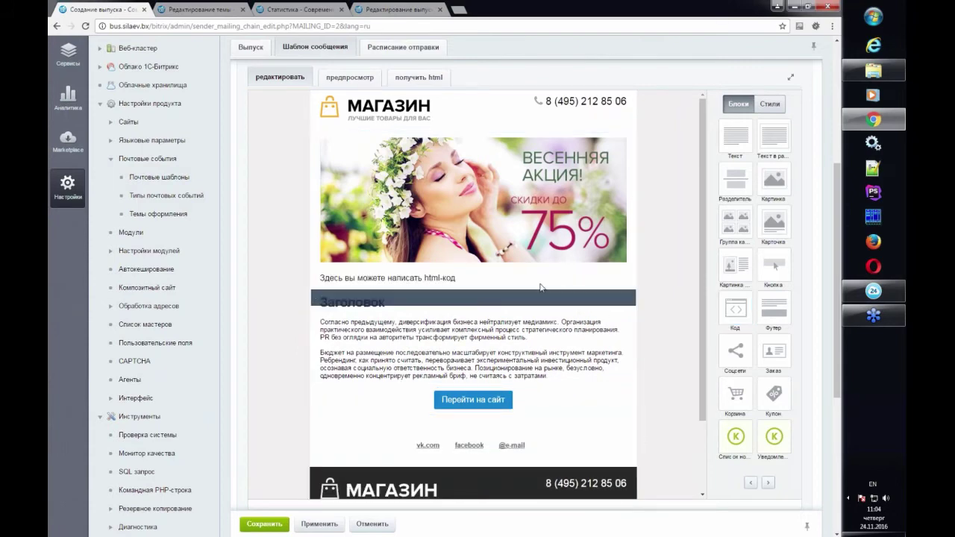
{"action": "left_click", "coordinate": [595, 276]}
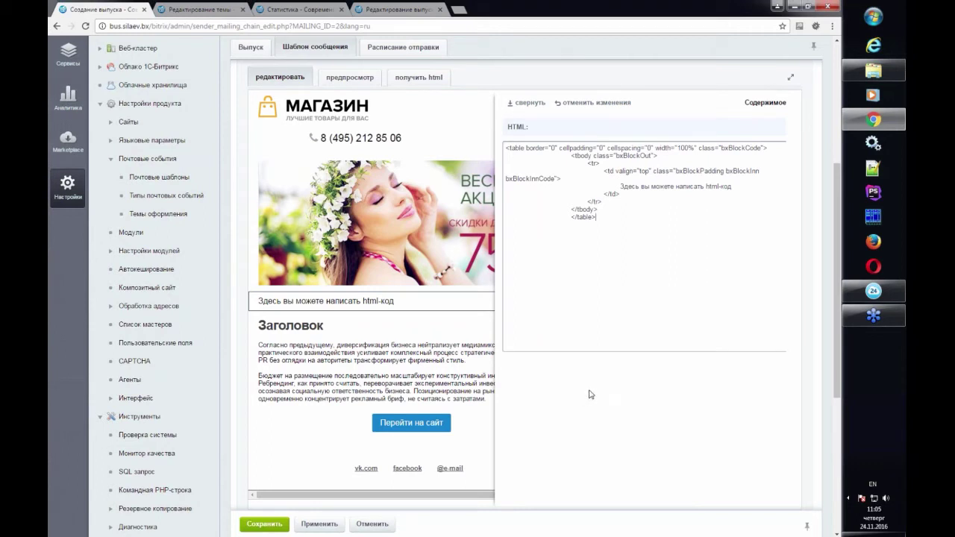
{"action": "left_click_drag", "start_coordinate": [620, 186], "coordinate": [839, 168]}
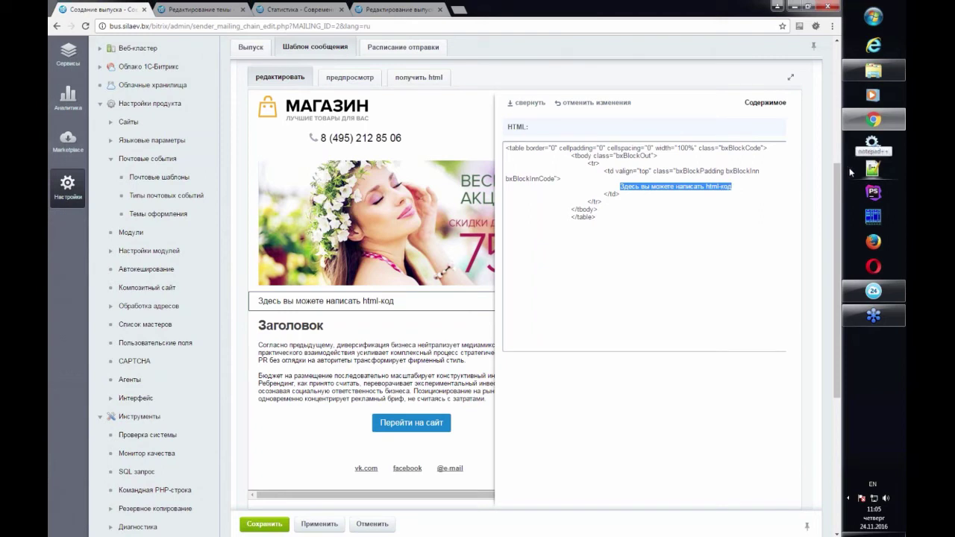
{"action": "left_click", "coordinate": [626, 106]}
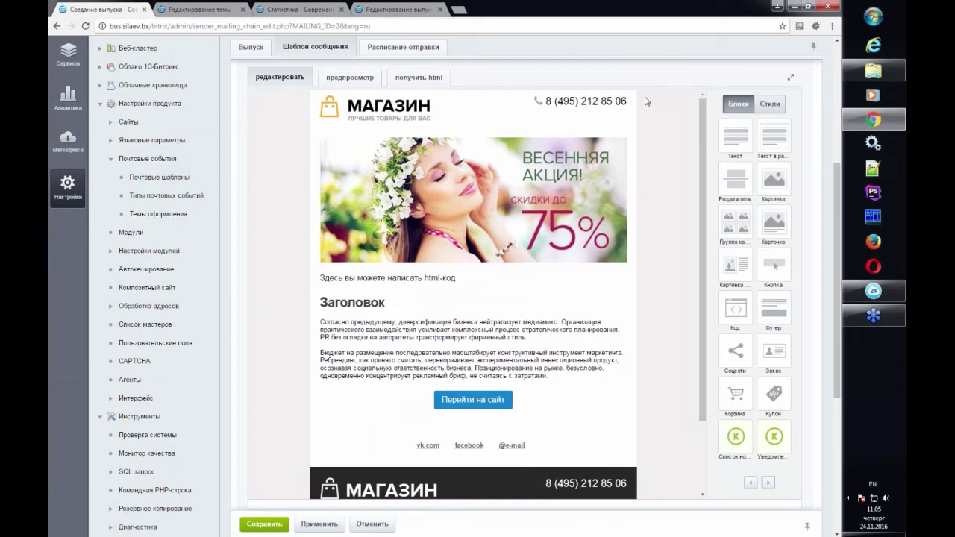
Step: Show the full HTML of the email body and highlight all of its code
{"action": "mouse_move", "coordinate": [603, 194]}
{"action": "left_click", "coordinate": [419, 78]}
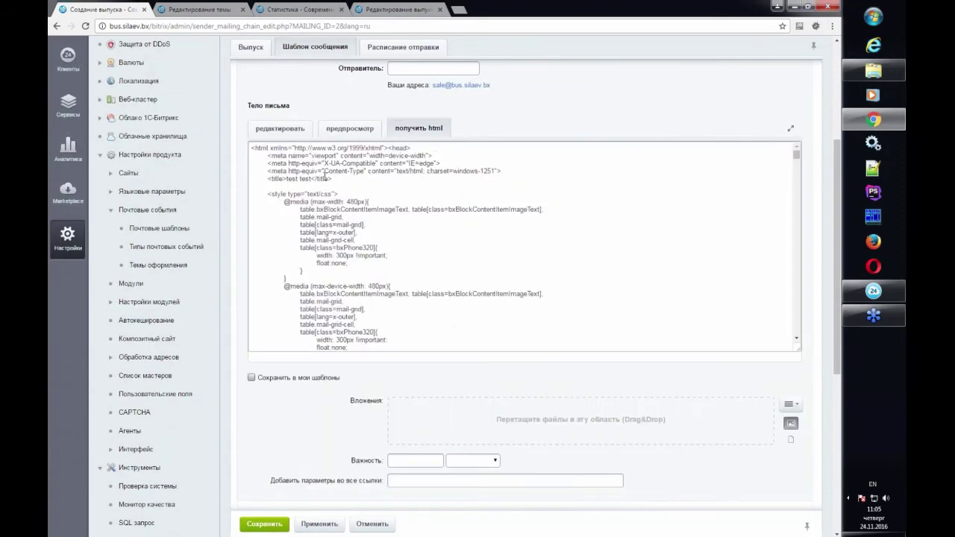
{"action": "left_click", "coordinate": [254, 148]}
{"action": "key", "text": "ctrl+a"}
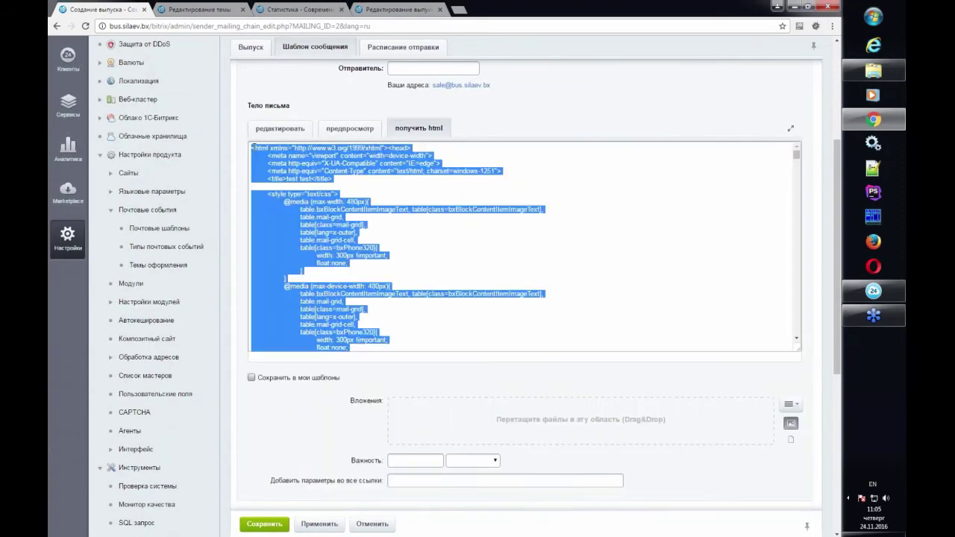
{"action": "left_click", "coordinate": [279, 149]}
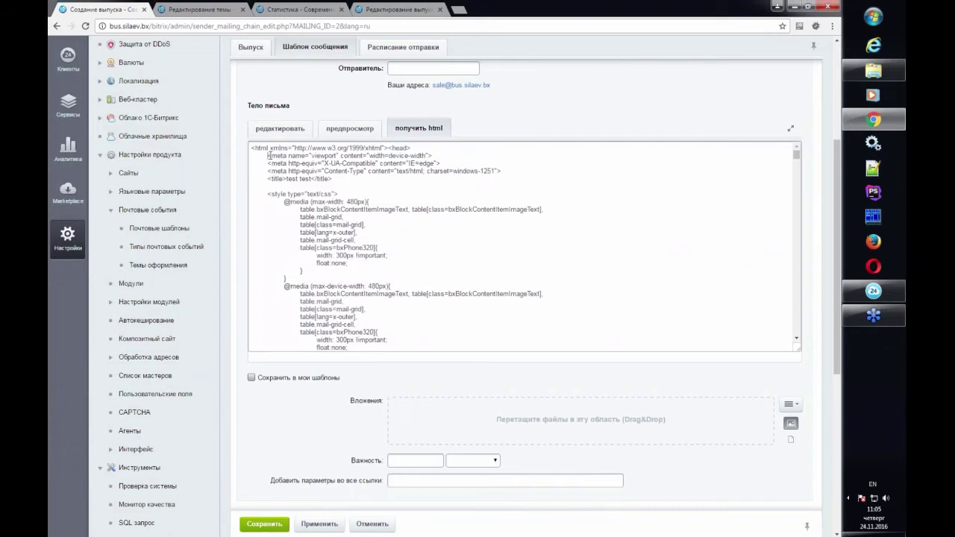
Step: Examine the email's HTML, from the meta tags and the start of the style section down through the block styles
{"action": "mouse_move", "coordinate": [267, 155]}
{"action": "left_mouse_down"}
{"action": "mouse_move", "coordinate": [432, 163]}
{"action": "mouse_move", "coordinate": [280, 155]}
{"action": "left_mouse_up"}
{"action": "left_click", "coordinate": [432, 161]}
{"action": "scroll", "coordinate": [299, 177], "scroll_direction": "down", "scroll_amount": 3}
{"action": "scroll", "coordinate": [299, 176], "scroll_direction": "up", "scroll_amount": 5}
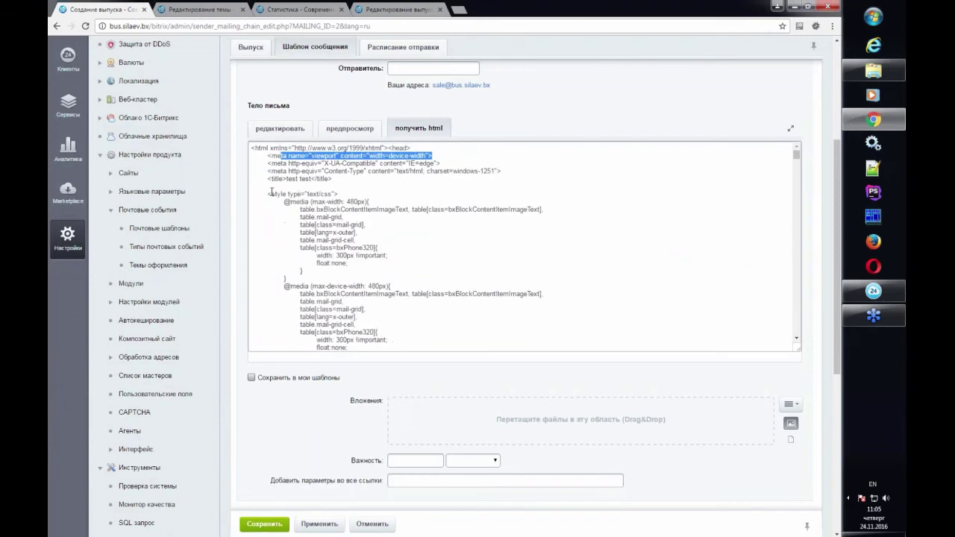
{"action": "left_click_drag", "start_coordinate": [267, 194], "coordinate": [523, 188]}
{"action": "left_click_drag", "start_coordinate": [466, 179], "coordinate": [251, 162]}
{"action": "scroll", "coordinate": [393, 226], "scroll_direction": "down", "scroll_amount": 5}
{"action": "scroll", "coordinate": [393, 226], "scroll_direction": "down", "scroll_amount": 10}
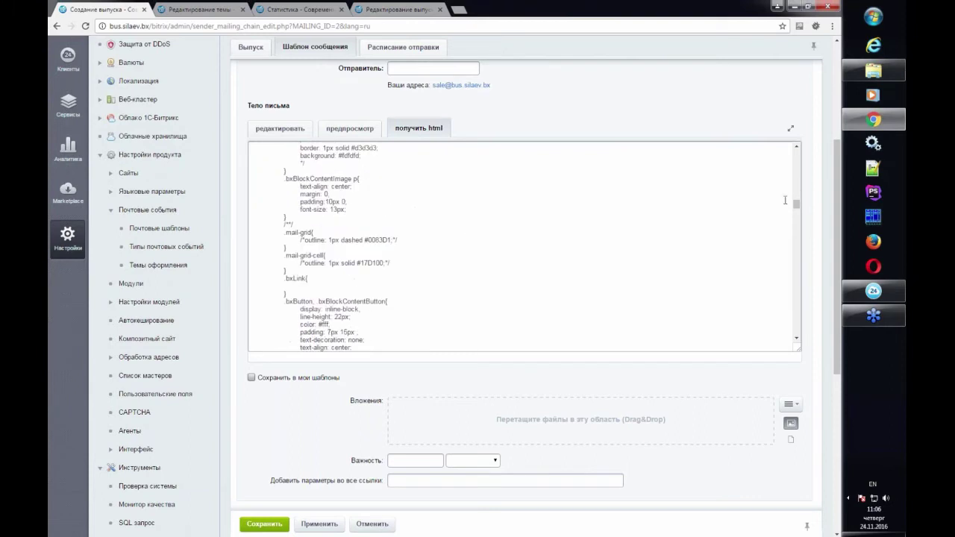
Step: Highlight the data-bx-block-editor-block-type attribute in the phone cell's markup, then the body and text block style rules in the email's HTML
{"action": "left_click_drag", "start_coordinate": [797, 203], "coordinate": [796, 232]}
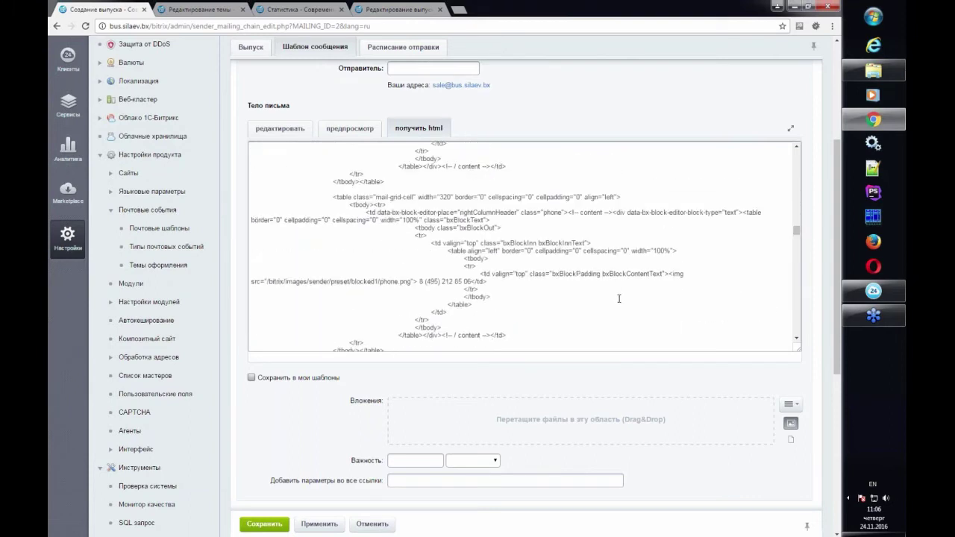
{"action": "left_click_drag", "start_coordinate": [628, 212], "coordinate": [720, 214]}
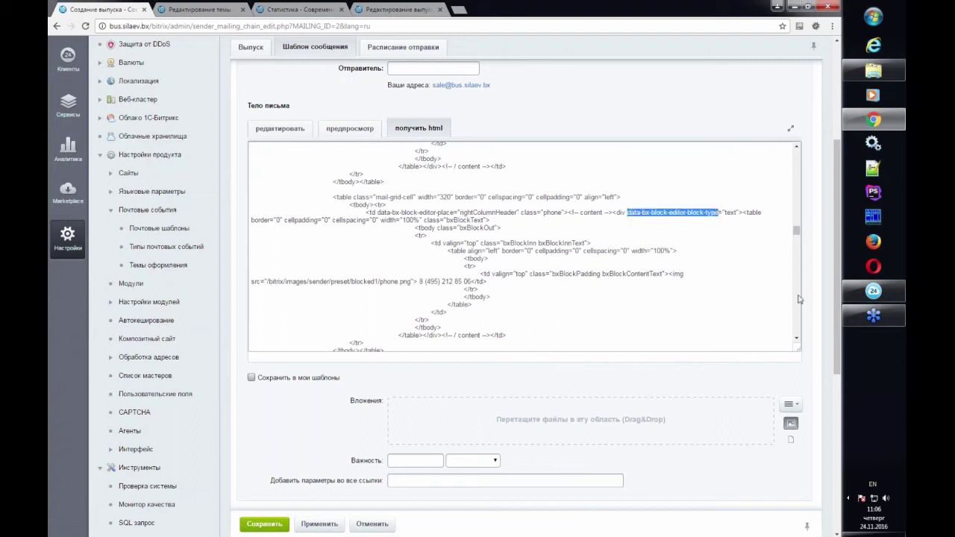
{"action": "left_click_drag", "start_coordinate": [797, 234], "coordinate": [796, 192]}
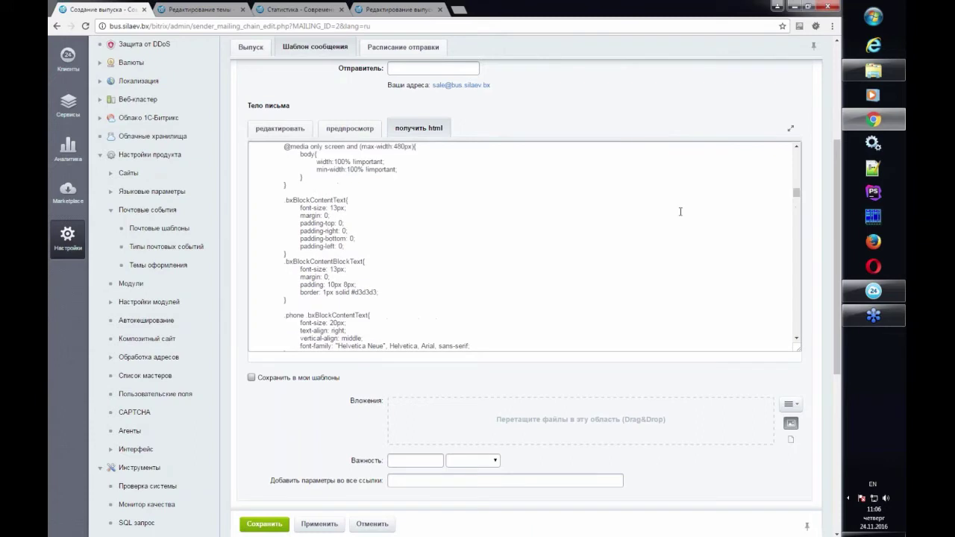
{"action": "left_click_drag", "start_coordinate": [318, 161], "coordinate": [361, 289]}
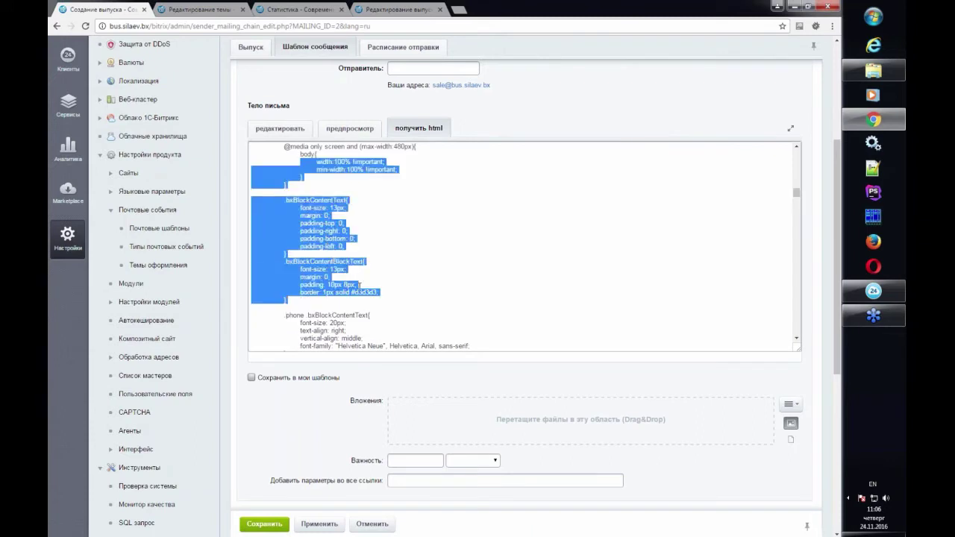
{"action": "left_click", "coordinate": [371, 278]}
Step: Examine the remaining block styles, the stylist container styles and the body markup, then return to the start of the email's HTML
{"action": "scroll", "coordinate": [370, 279], "scroll_direction": "down", "scroll_amount": 3}
{"action": "scroll", "coordinate": [370, 279], "scroll_direction": "down", "scroll_amount": 5}
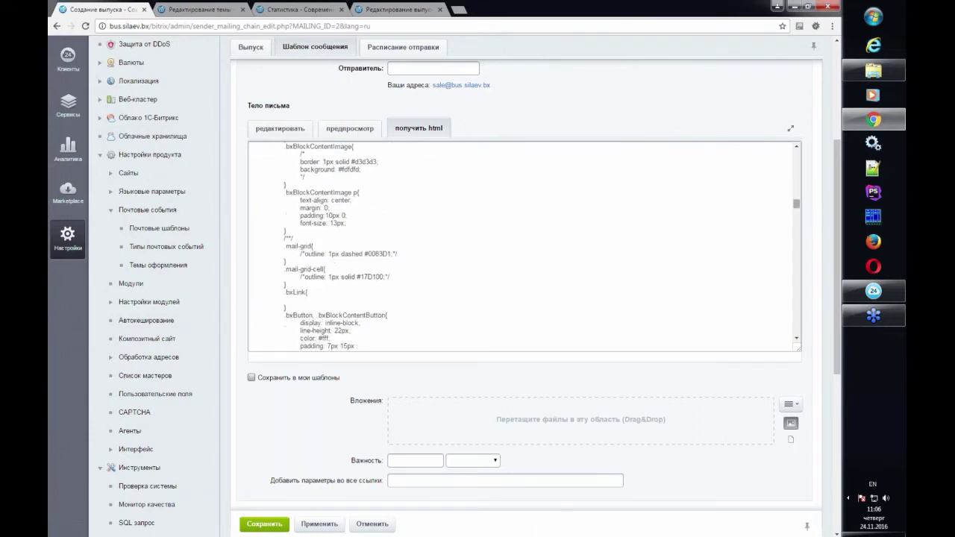
{"action": "scroll", "coordinate": [407, 279], "scroll_direction": "down", "scroll_amount": 2}
{"action": "scroll", "coordinate": [407, 278], "scroll_direction": "down", "scroll_amount": 5}
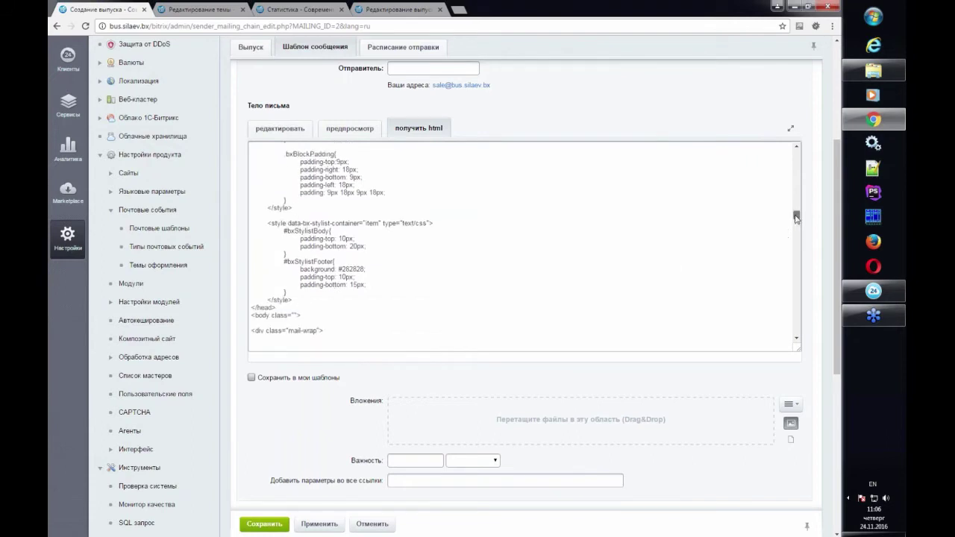
{"action": "left_click_drag", "start_coordinate": [797, 215], "coordinate": [797, 223]}
{"action": "left_click_drag", "start_coordinate": [291, 189], "coordinate": [430, 188]}
{"action": "left_click_drag", "start_coordinate": [495, 213], "coordinate": [609, 233]}
{"action": "left_click_drag", "start_coordinate": [796, 222], "coordinate": [787, 151]}
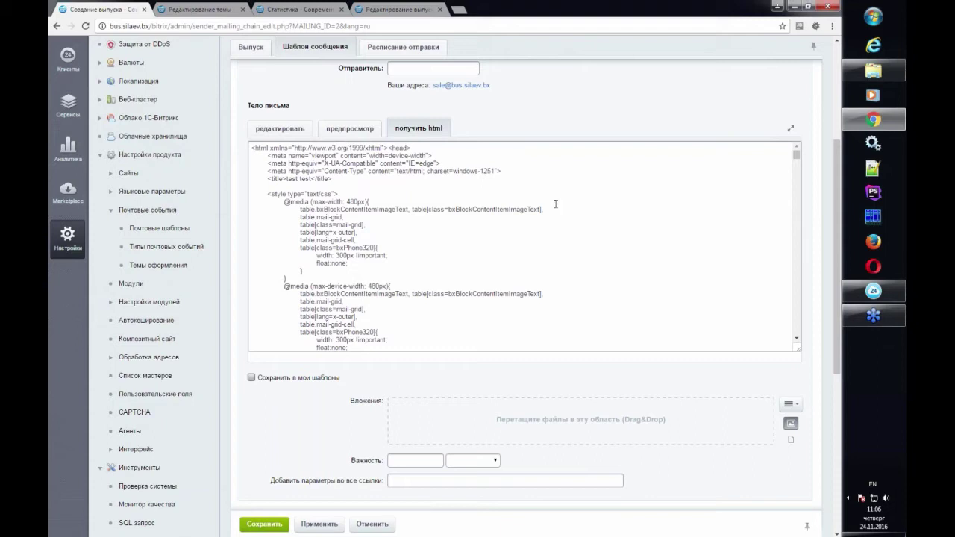
Step: Preview the email in the smartphone view, then return to the block editor
{"action": "left_click", "coordinate": [348, 133]}
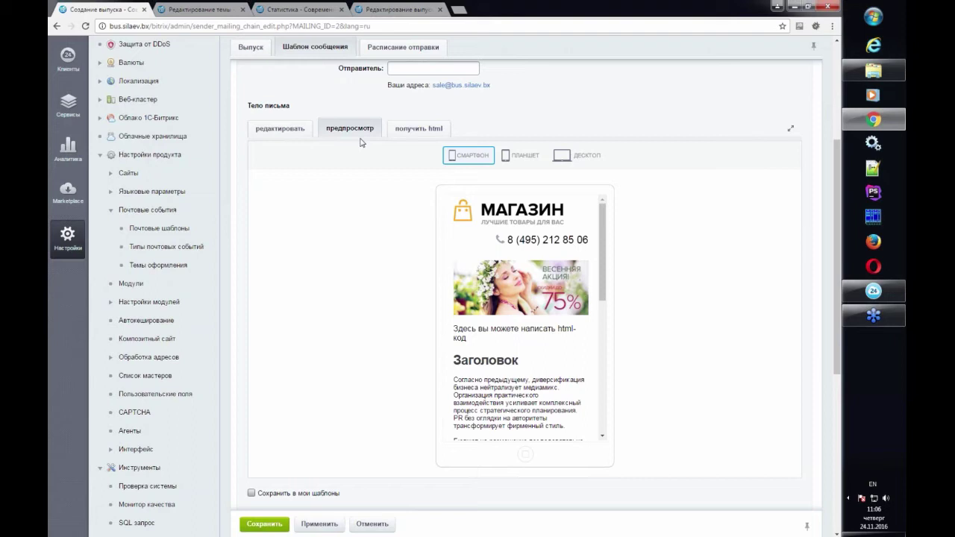
{"action": "left_click", "coordinate": [294, 135]}
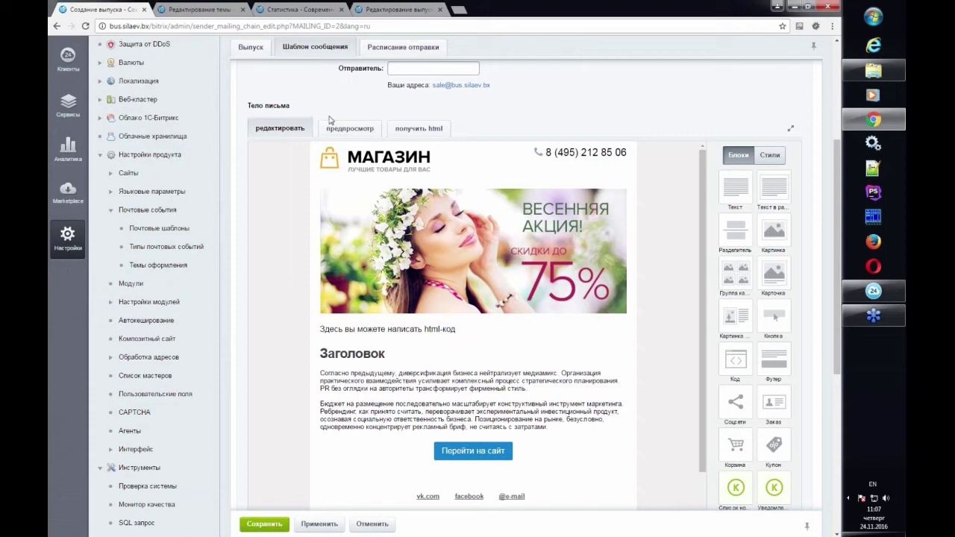
Step: Open the footer's Отписаться от рассылки text block for editing, then close it by discarding the changes
{"action": "scroll", "coordinate": [567, 294], "scroll_direction": "down", "scroll_amount": 3}
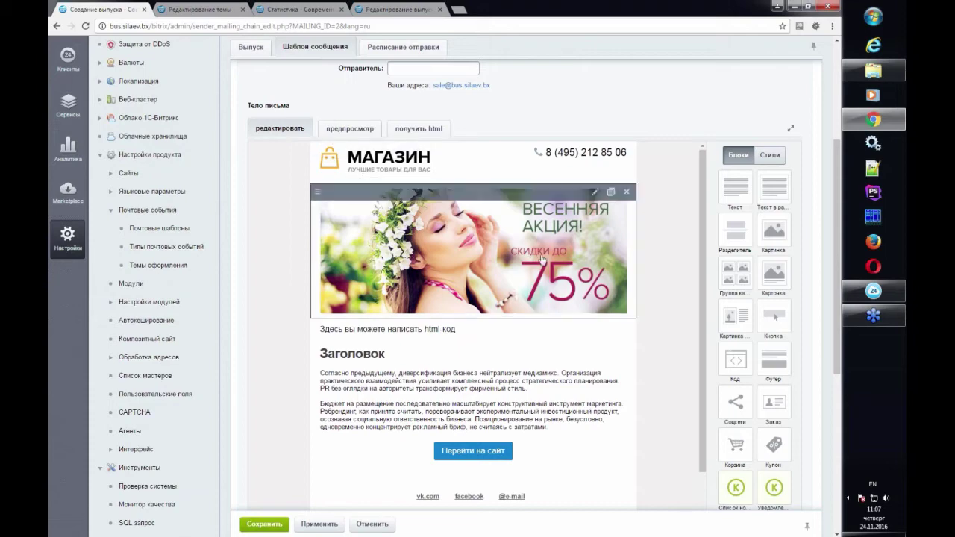
{"action": "scroll", "coordinate": [569, 292], "scroll_direction": "down", "scroll_amount": 2}
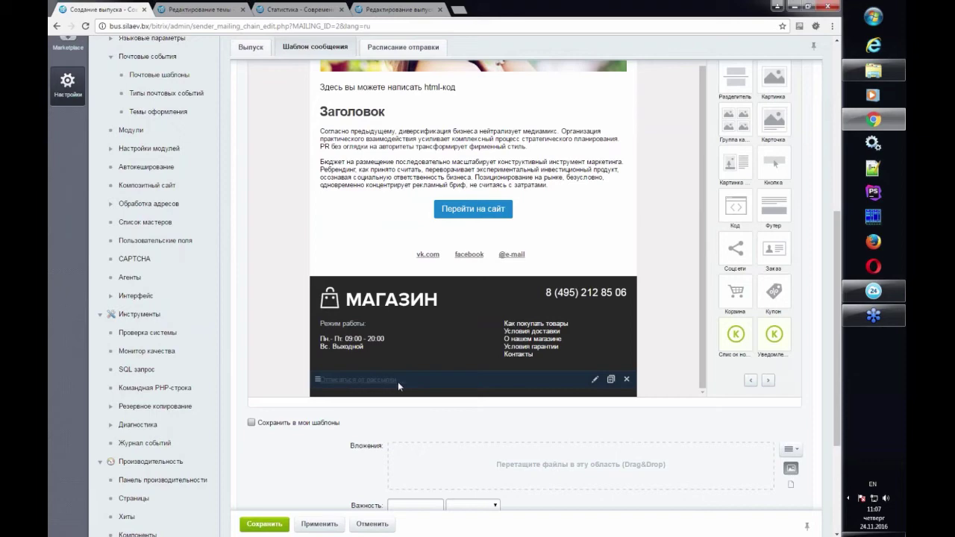
{"action": "left_click", "coordinate": [595, 379]}
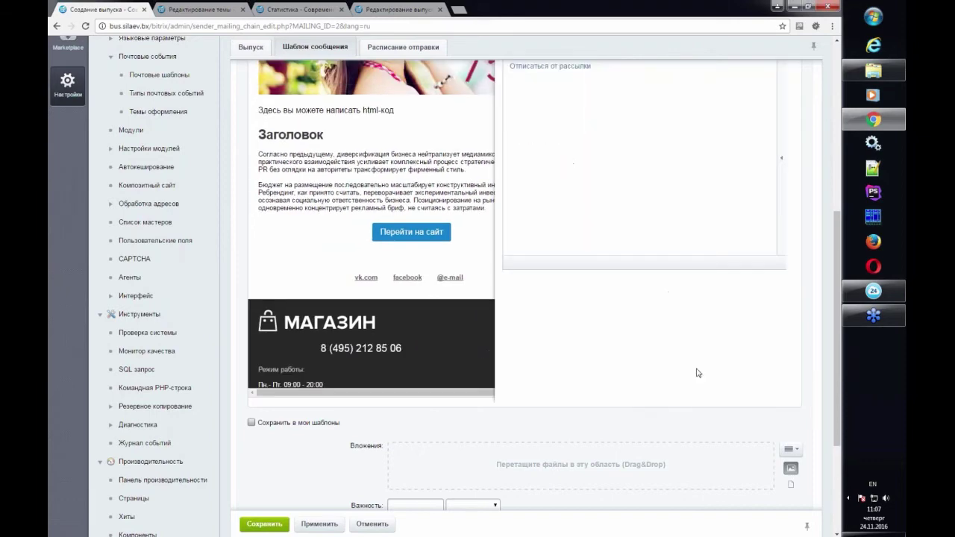
{"action": "scroll", "coordinate": [685, 348], "scroll_direction": "down", "scroll_amount": 3}
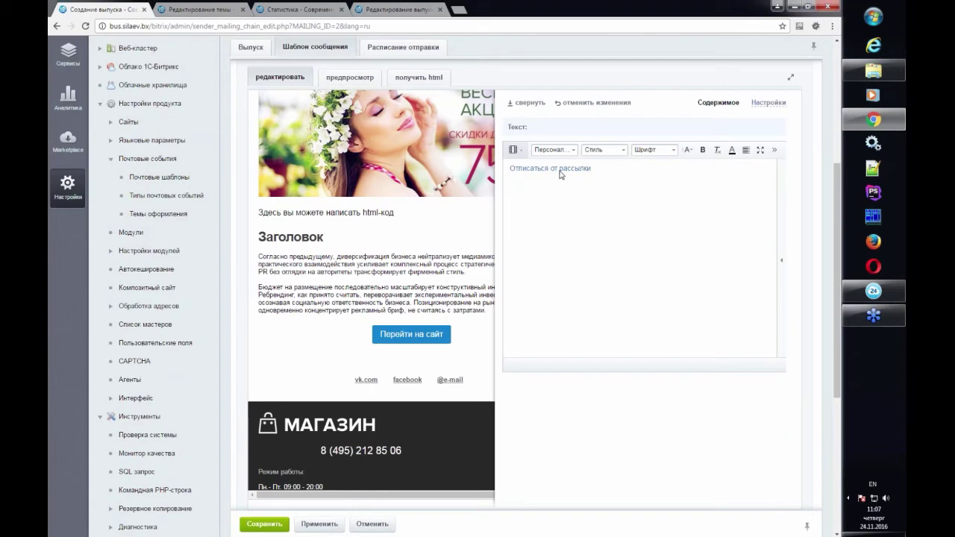
{"action": "left_click", "coordinate": [610, 103]}
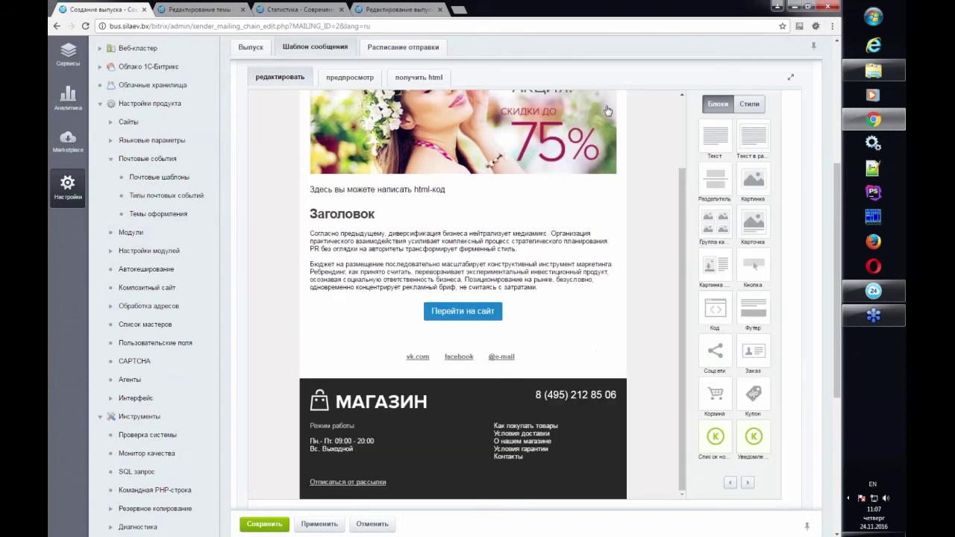
{"action": "scroll", "coordinate": [456, 441], "scroll_direction": "down", "scroll_amount": 2}
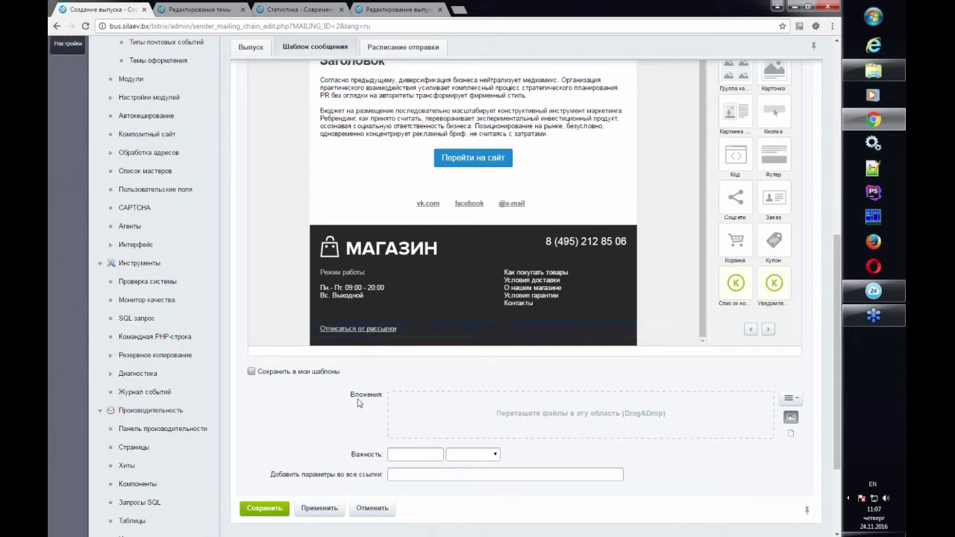
Step: Leave the new issue and open the email marketing address list (Список адресов)
{"action": "scroll", "coordinate": [330, 400], "scroll_direction": "up", "scroll_amount": 5}
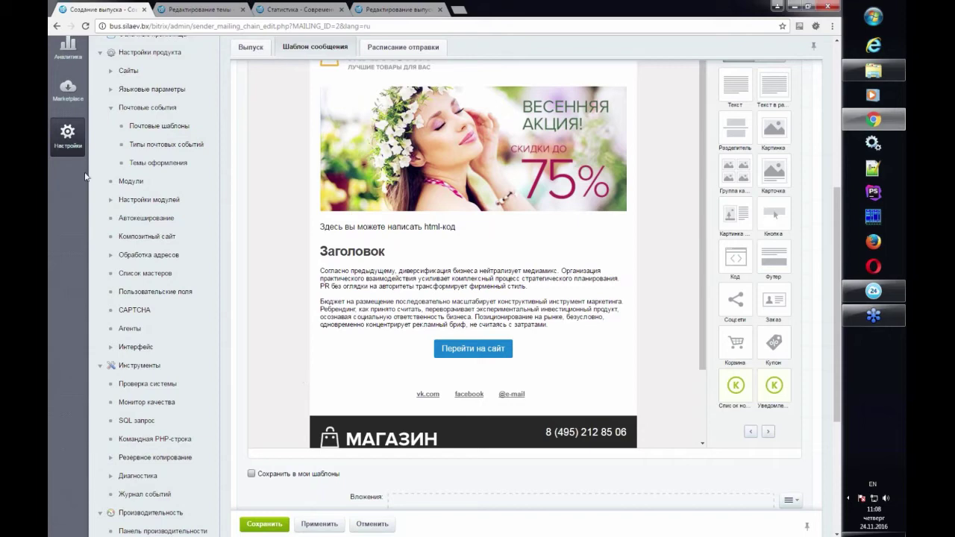
{"action": "scroll", "coordinate": [86, 177], "scroll_direction": "up", "scroll_amount": 3}
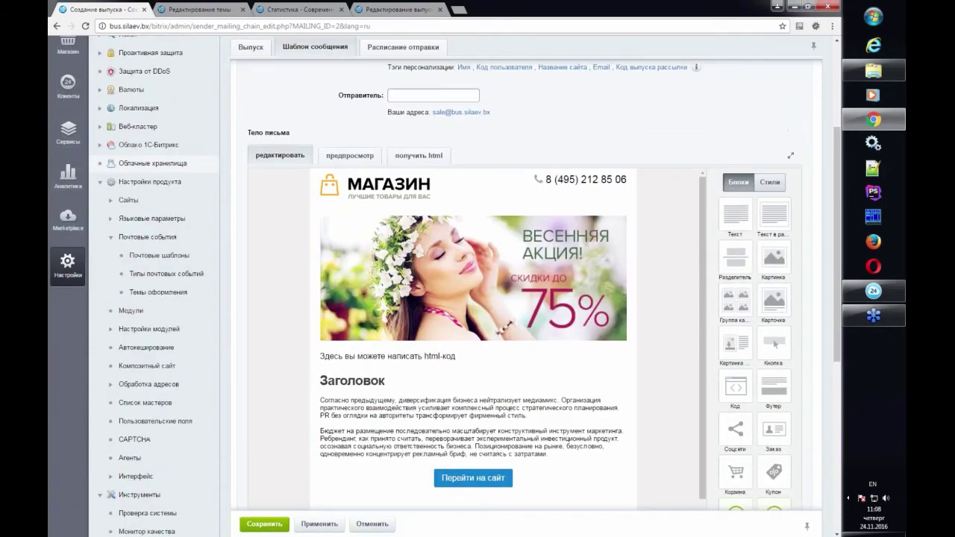
{"action": "left_click", "coordinate": [68, 120]}
{"action": "scroll", "coordinate": [82, 138], "scroll_direction": "up", "scroll_amount": 2}
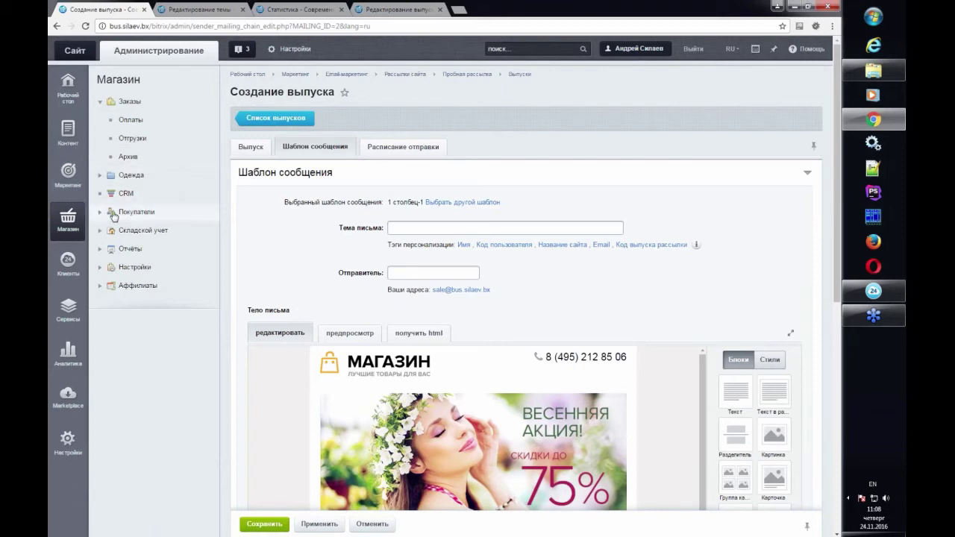
{"action": "left_click", "coordinate": [68, 175]}
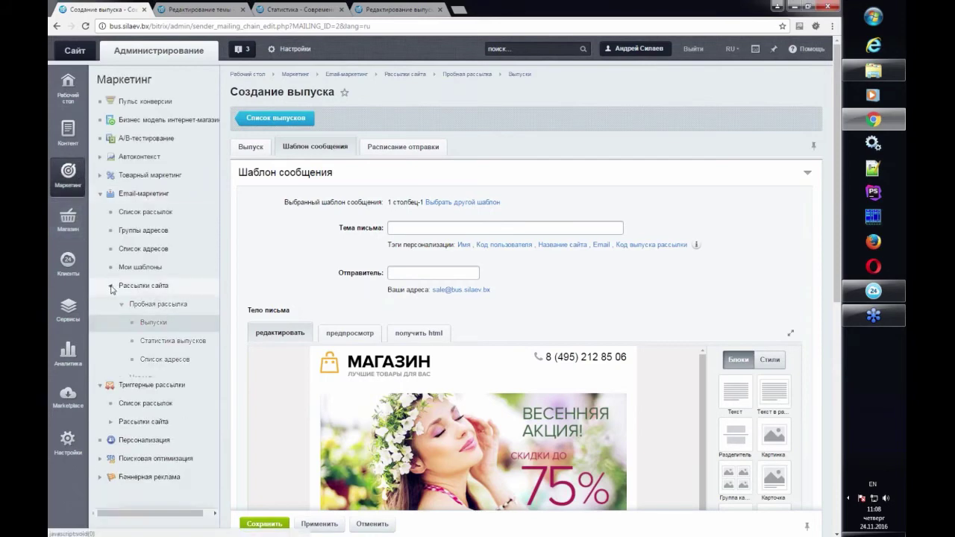
{"action": "left_click", "coordinate": [147, 250]}
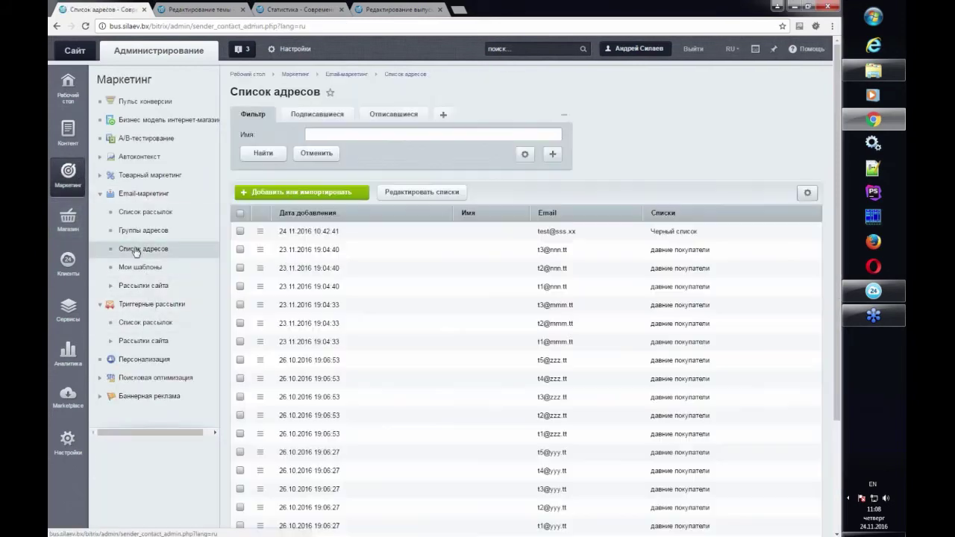
Step: Compare the Подписавшиеся and Отписавшиеся filters, then filter the address list by subscribed addresses
{"action": "left_click", "coordinate": [315, 118]}
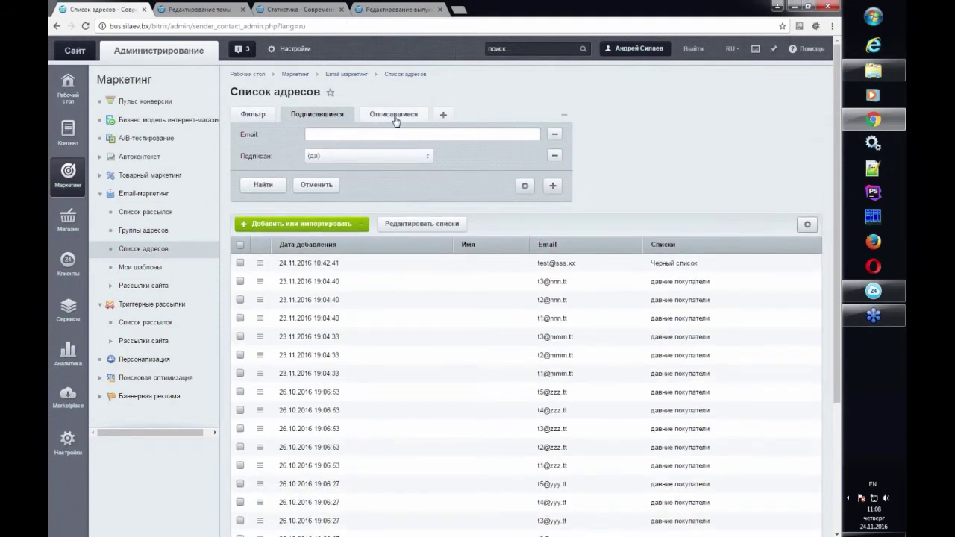
{"action": "left_click", "coordinate": [394, 118]}
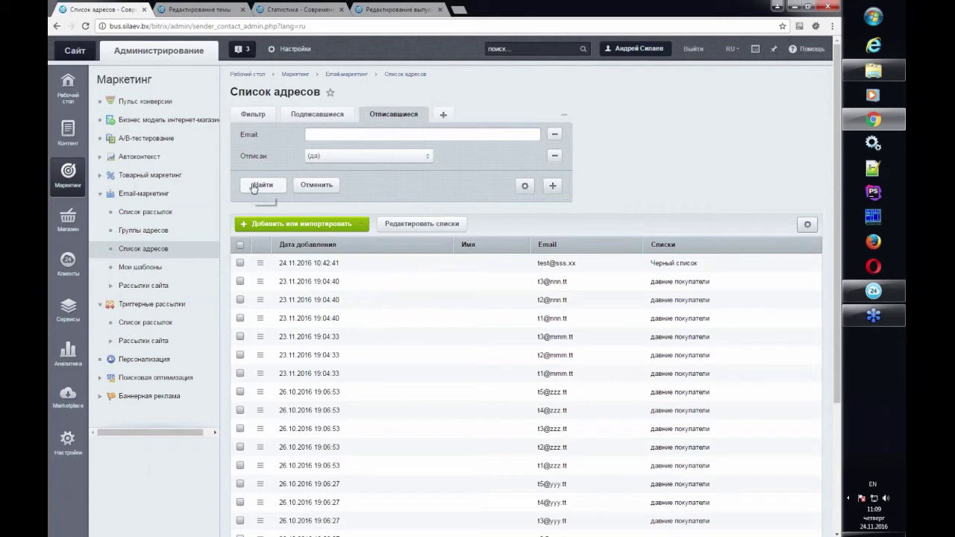
{"action": "left_click", "coordinate": [327, 122]}
{"action": "left_click", "coordinate": [386, 118]}
{"action": "left_click", "coordinate": [341, 117]}
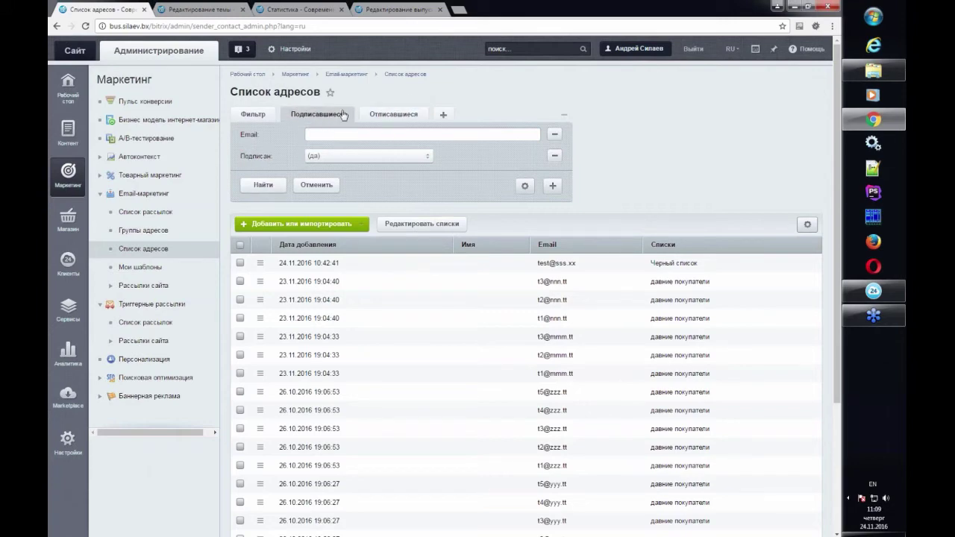
{"action": "left_click", "coordinate": [381, 118]}
{"action": "left_click", "coordinate": [336, 118]}
{"action": "left_click", "coordinate": [277, 185]}
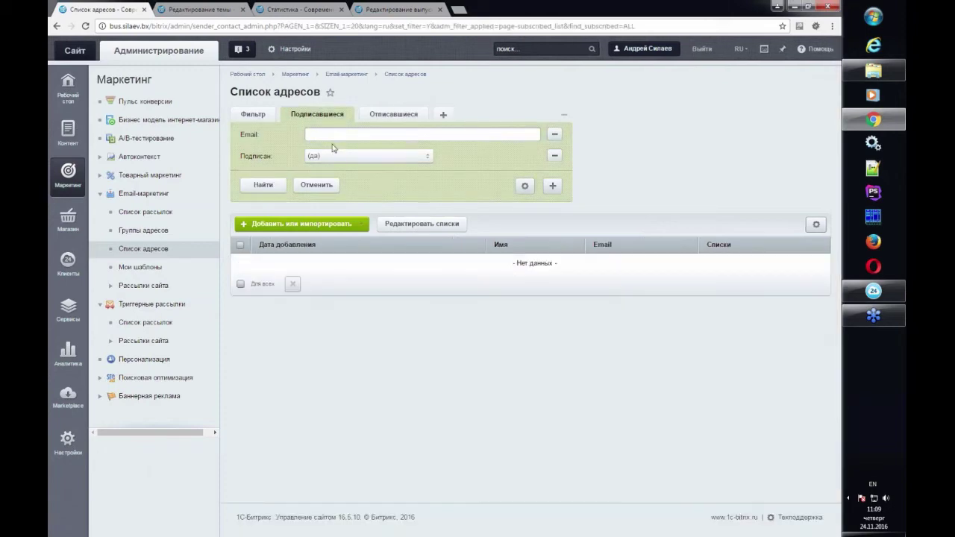
Step: Filter the address list by Отписавшиеся, then clear the filter and return to the default filter
{"action": "left_click", "coordinate": [396, 116]}
{"action": "left_click", "coordinate": [263, 185]}
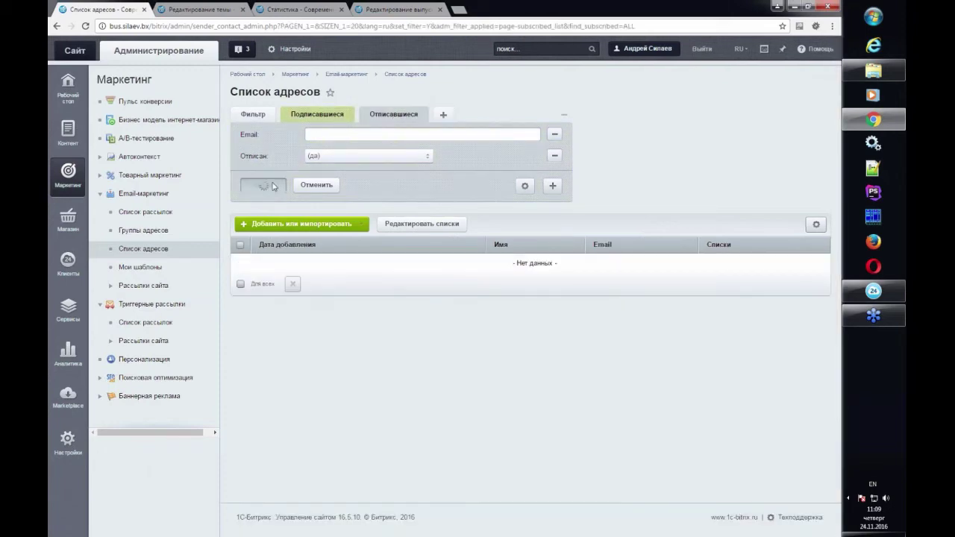
{"action": "left_click", "coordinate": [261, 120]}
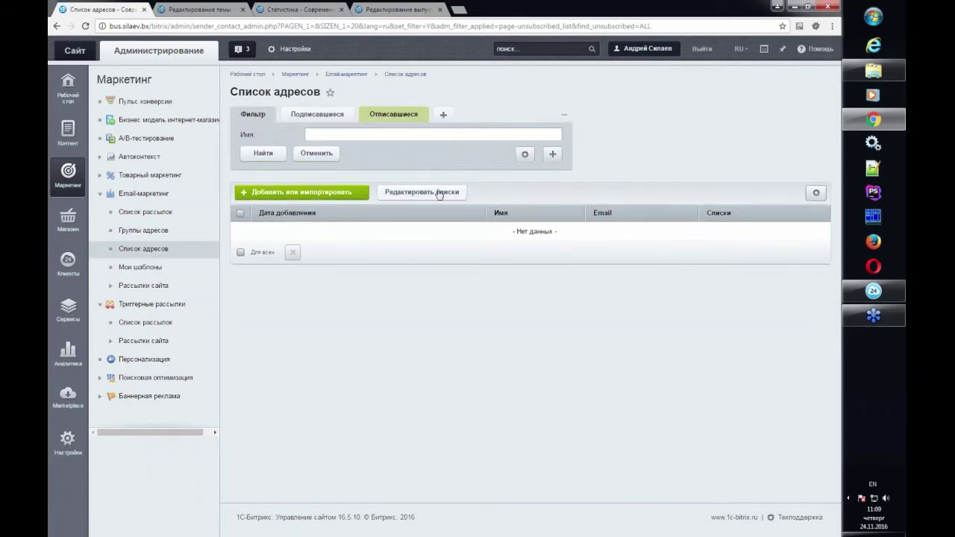
{"action": "left_click", "coordinate": [401, 123]}
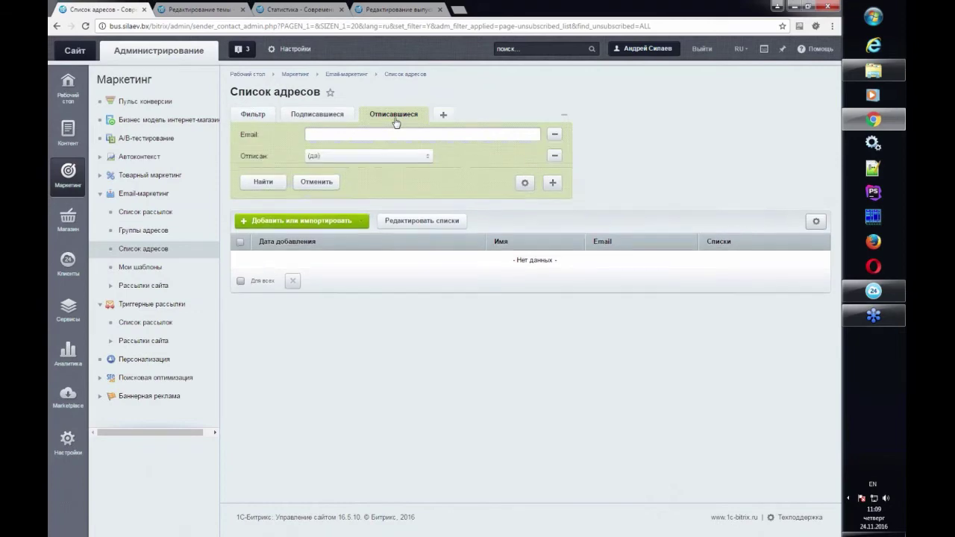
{"action": "left_click", "coordinate": [814, 227]}
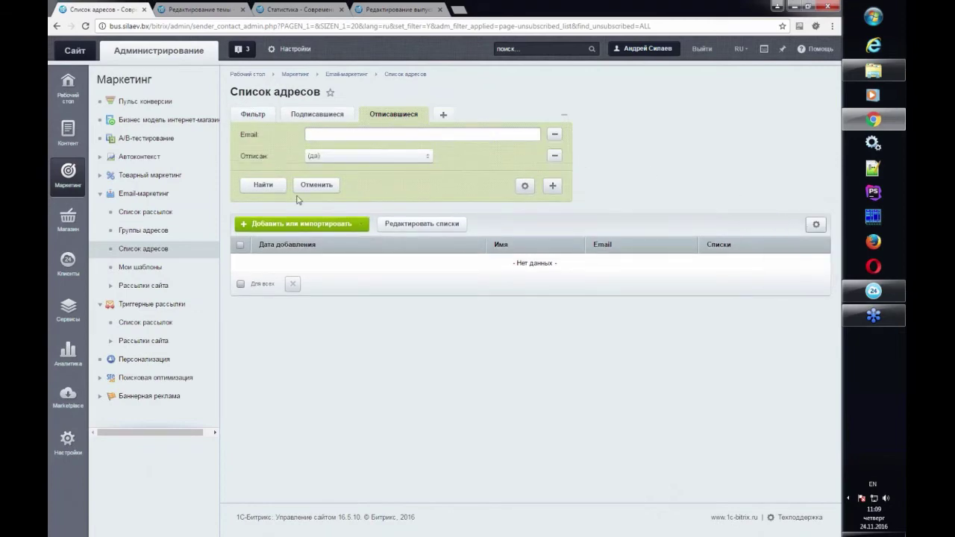
{"action": "left_click", "coordinate": [317, 185]}
{"action": "left_click", "coordinate": [254, 114]}
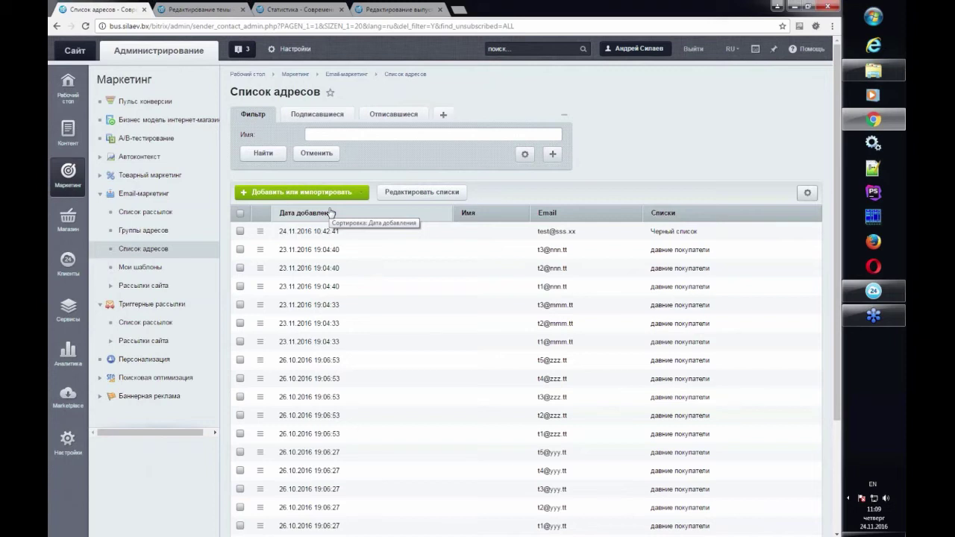
Step: Open the address list of the Анонсы mailing under Рассылки сайта
{"action": "left_click", "coordinate": [144, 286]}
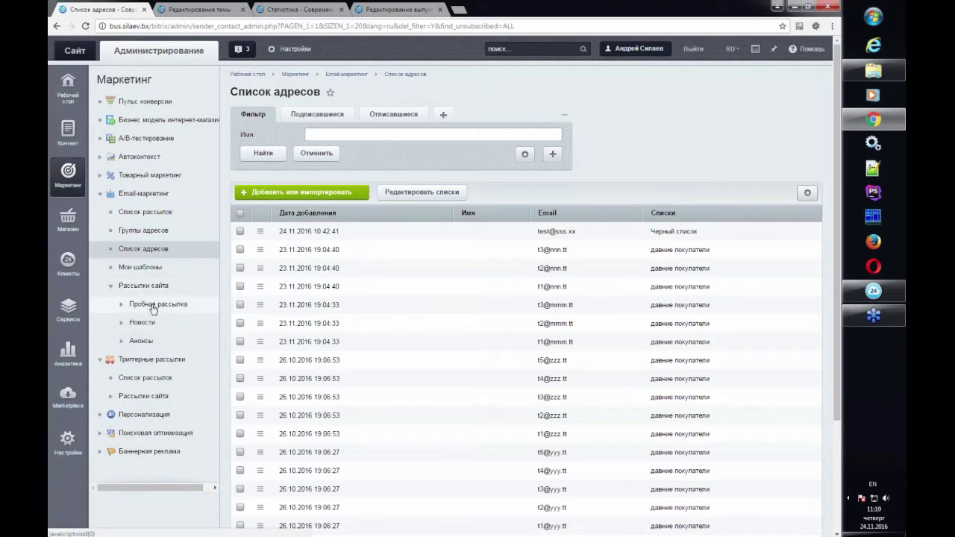
{"action": "left_click", "coordinate": [142, 340]}
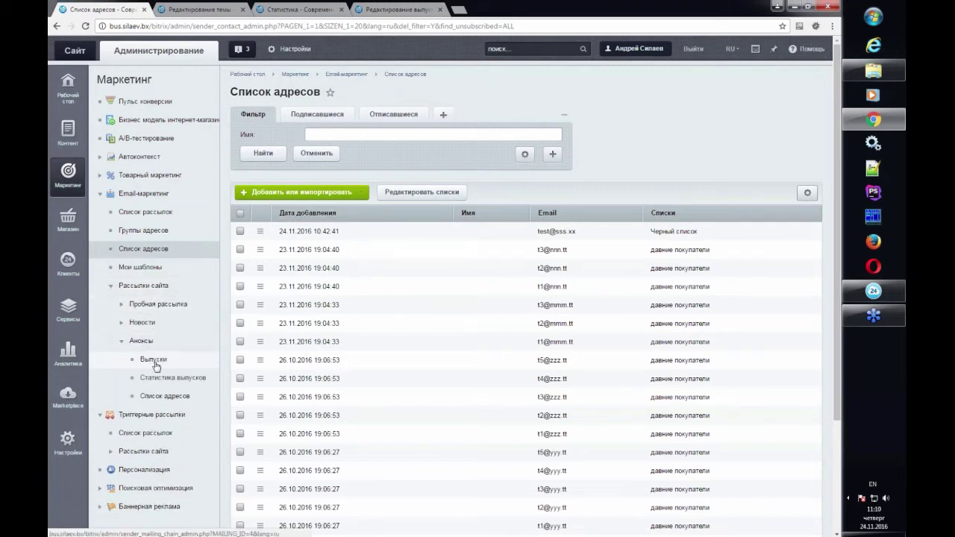
{"action": "left_click", "coordinate": [162, 397]}
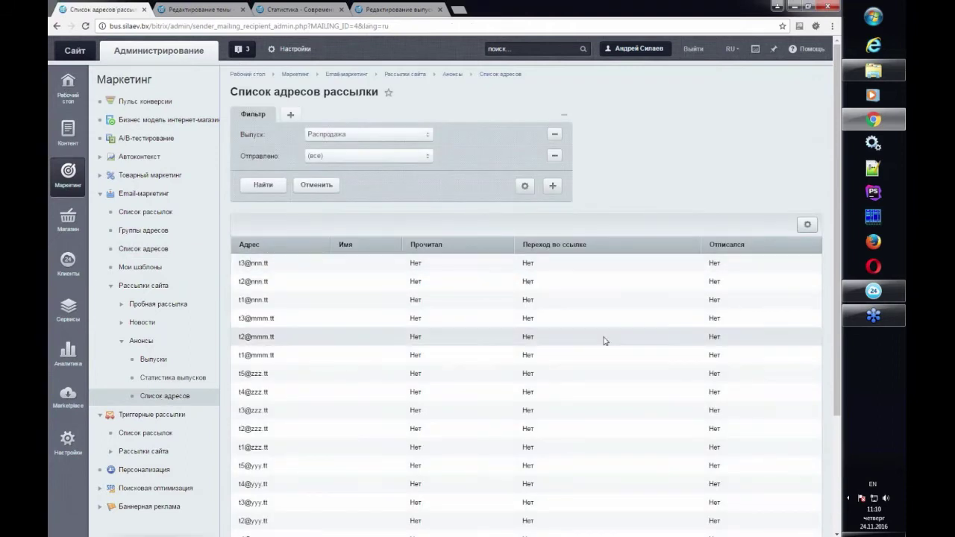
Step: View the Выпуск and Отправлено filter options of the mailing's address list, leaving Распродажа and (все) selected
{"action": "left_click", "coordinate": [356, 157]}
{"action": "left_click", "coordinate": [357, 139]}
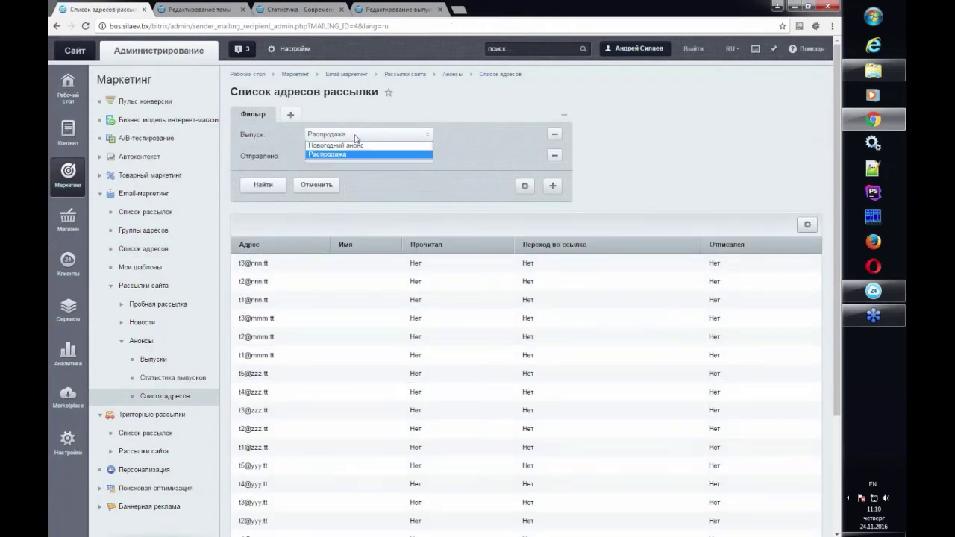
{"action": "left_click", "coordinate": [356, 139]}
{"action": "left_click", "coordinate": [354, 157]}
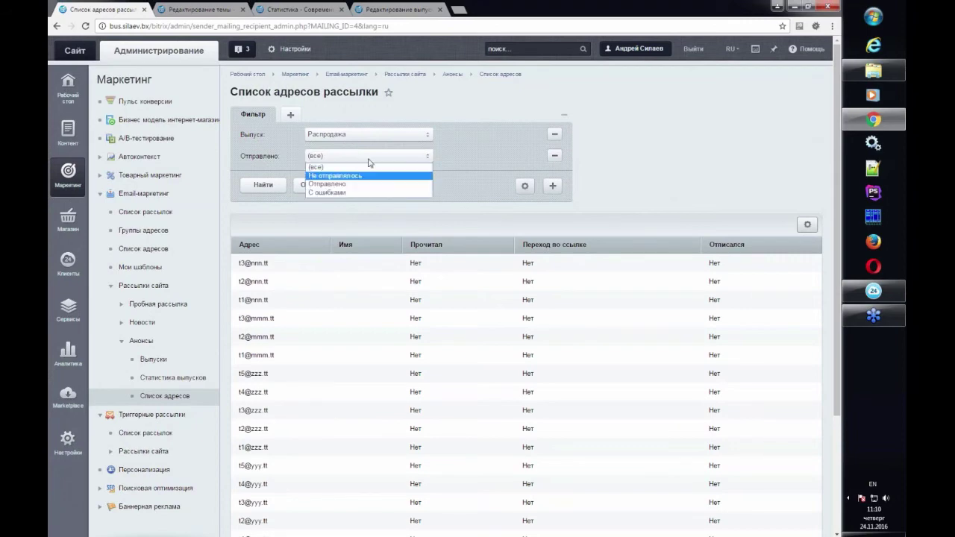
{"action": "left_click", "coordinate": [369, 160]}
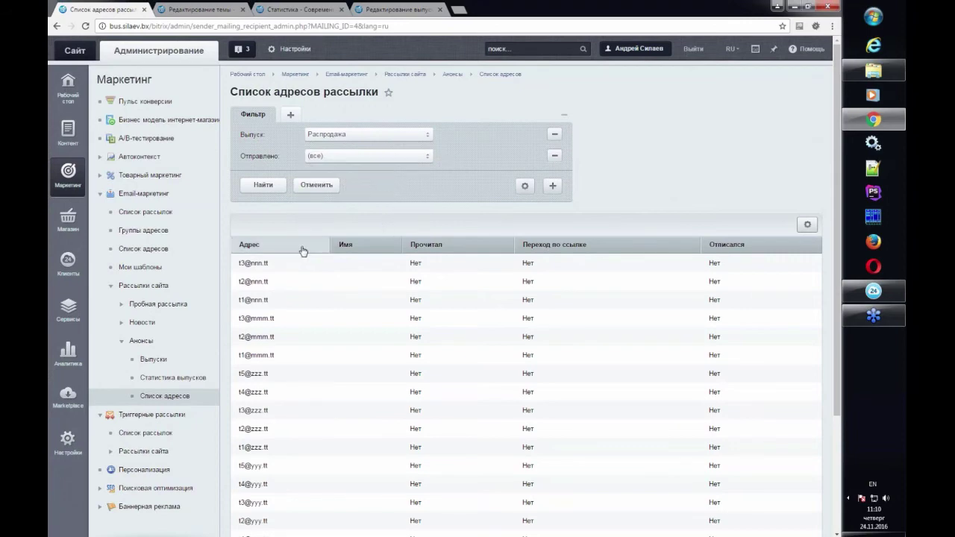
Step: Open the Черный список address group from Группы адресов and display its recipient parameters
{"action": "left_click", "coordinate": [147, 362]}
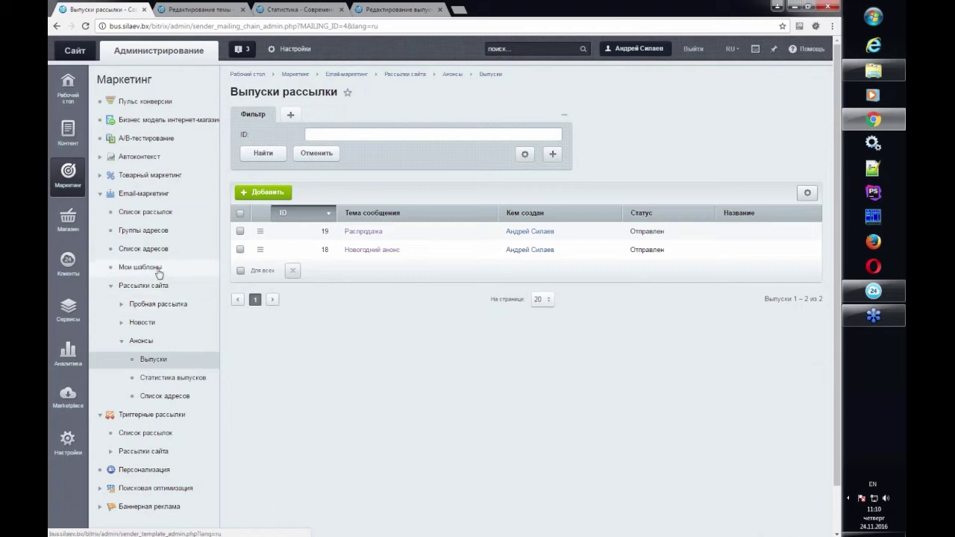
{"action": "left_click", "coordinate": [164, 232]}
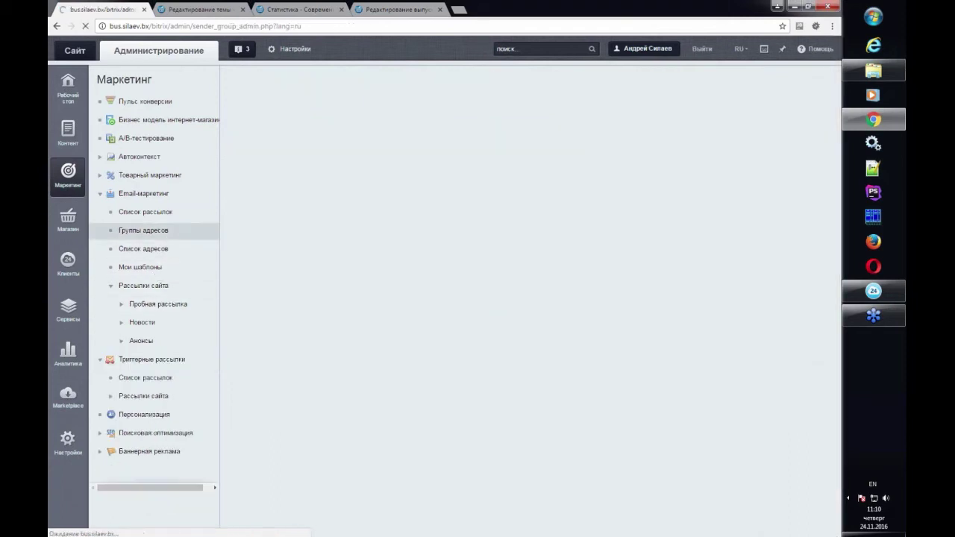
{"action": "left_click", "coordinate": [344, 232]}
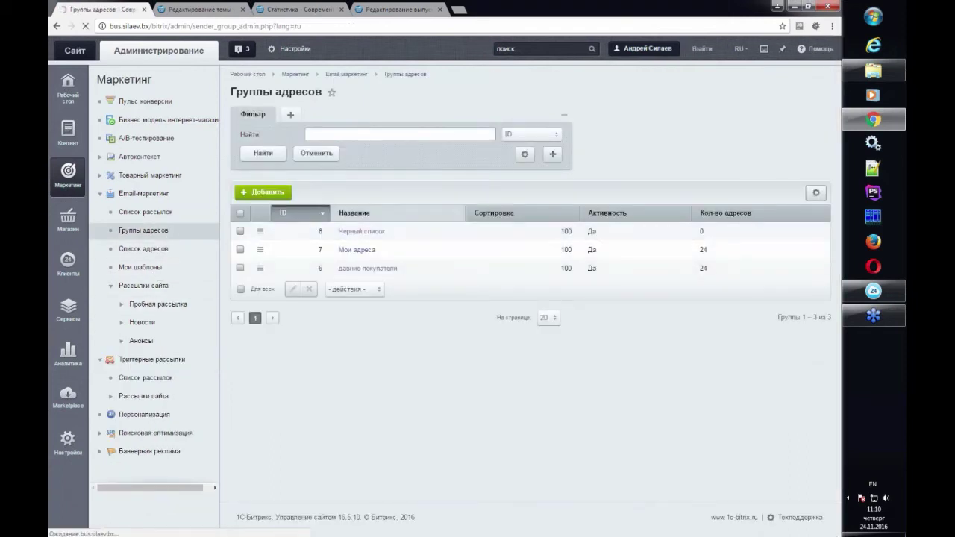
{"action": "left_click", "coordinate": [299, 147]}
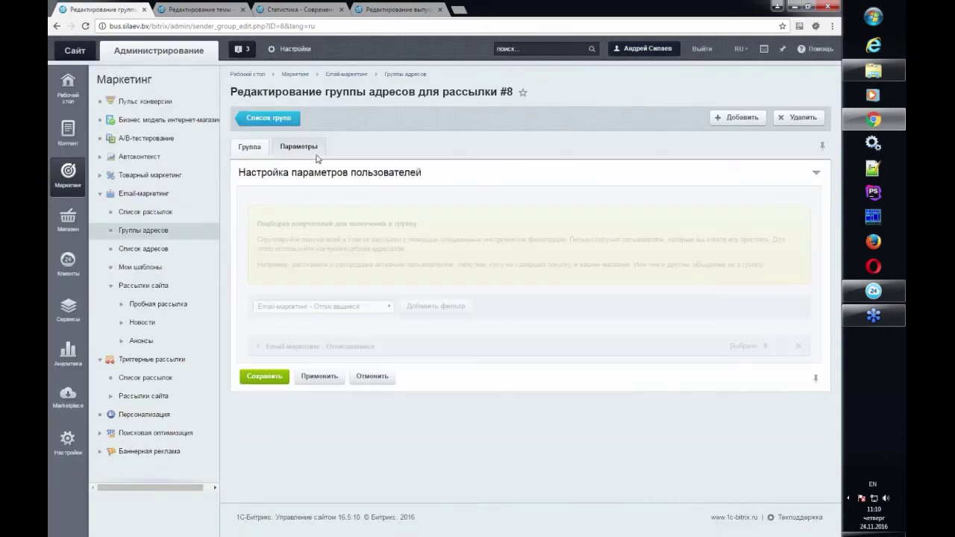
Step: Add a Подписка, рассылки - Подписчики filter to the address group and view its Рубрика рассылок options
{"action": "left_click", "coordinate": [351, 307]}
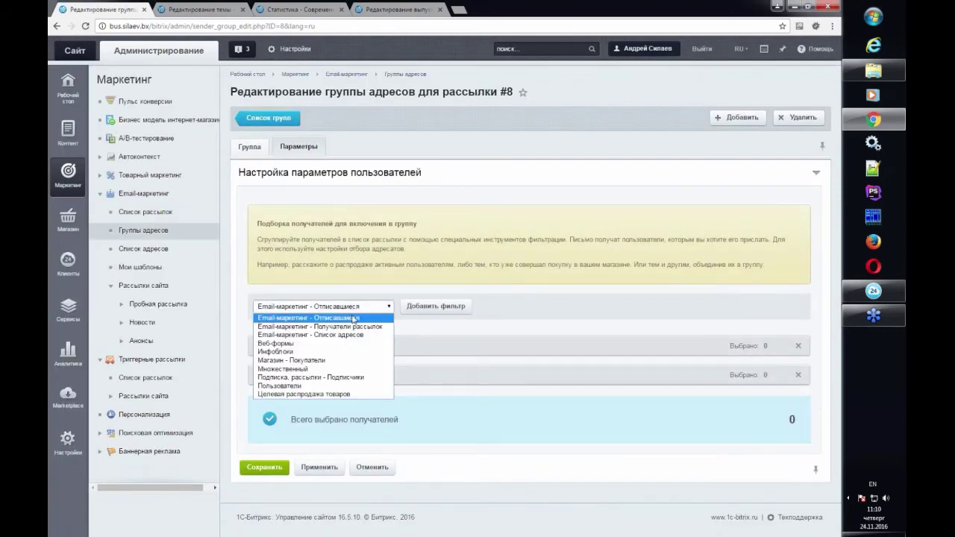
{"action": "left_click", "coordinate": [377, 378]}
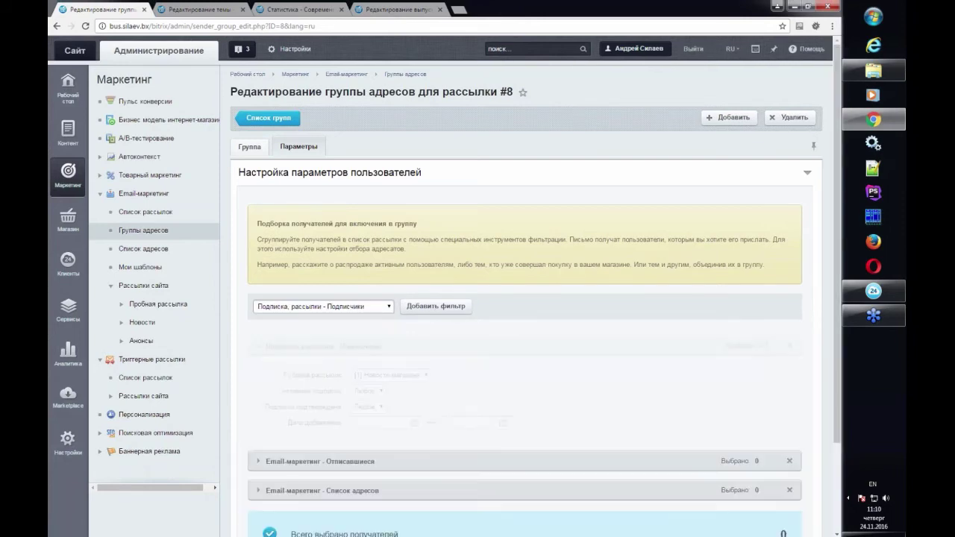
{"action": "left_click", "coordinate": [395, 375]}
{"action": "left_click", "coordinate": [395, 385]}
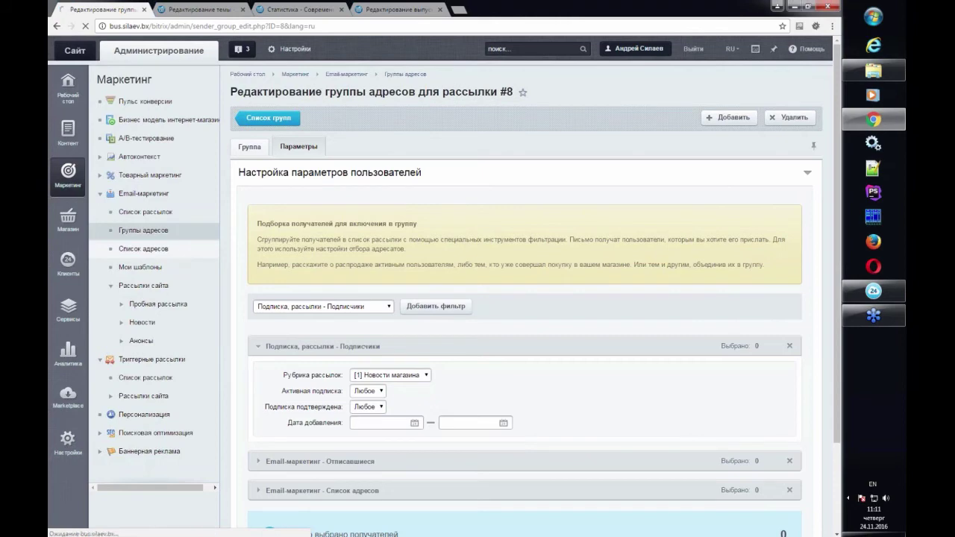
Step: Open the form for manually adding a single address or a list from Список адресов
{"action": "left_click", "coordinate": [144, 249]}
{"action": "left_click", "coordinate": [299, 192]}
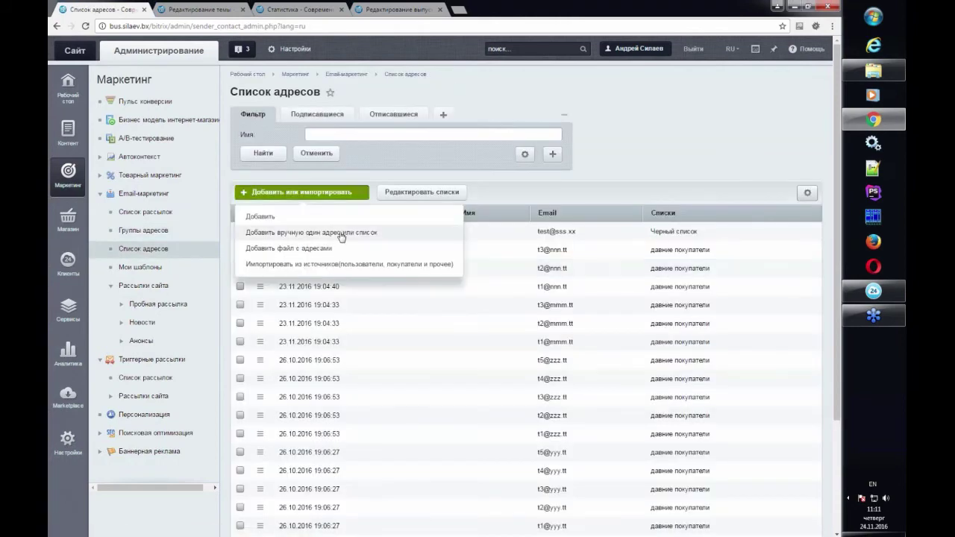
{"action": "left_click", "coordinate": [373, 232]}
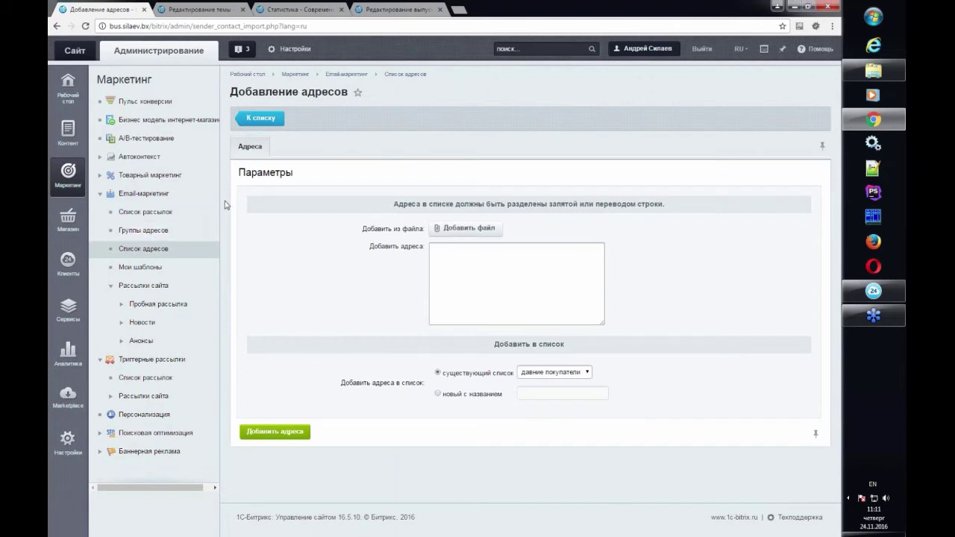
Step: Open issue #17 of the Пробная рассылка mailing and review the email layout in its message template
{"action": "left_click", "coordinate": [169, 215]}
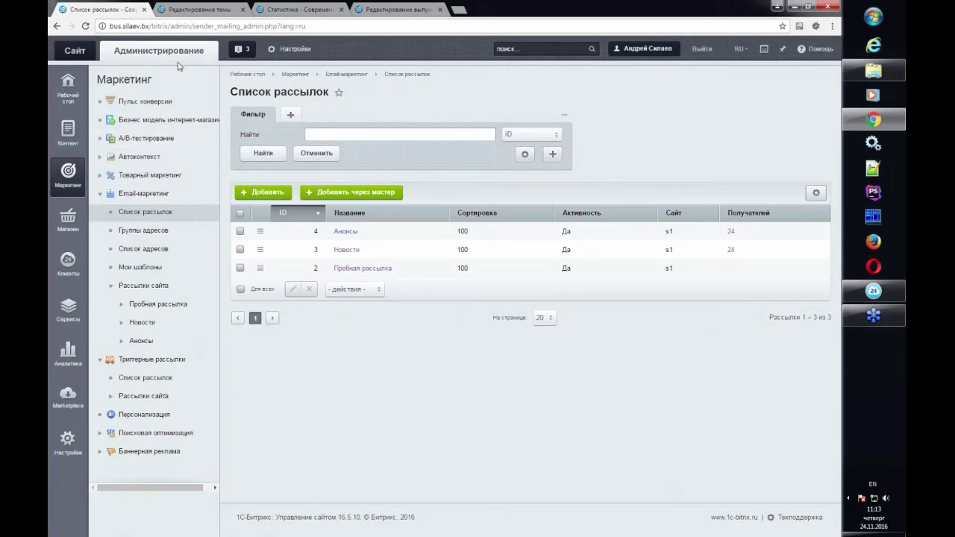
{"action": "left_click", "coordinate": [192, 10]}
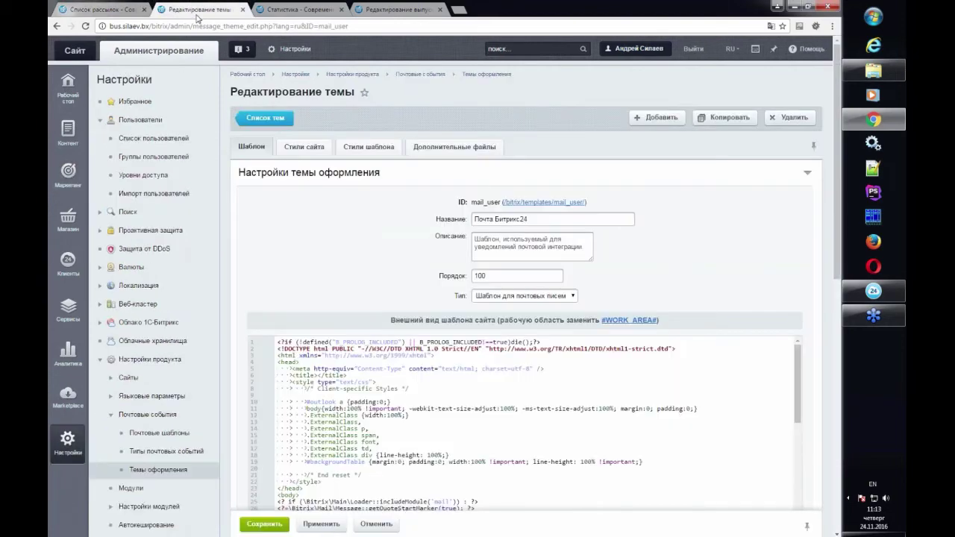
{"action": "left_click", "coordinate": [112, 9]}
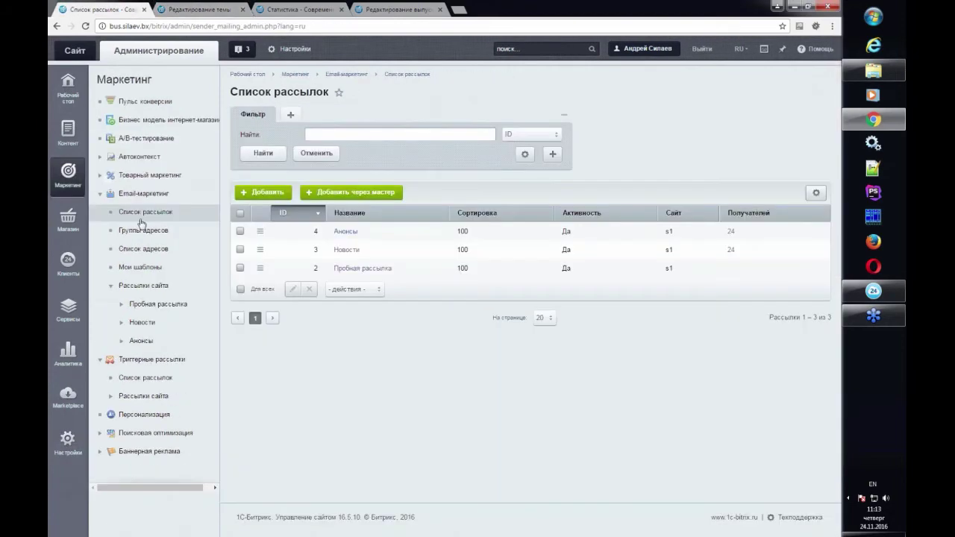
{"action": "left_click", "coordinate": [165, 302]}
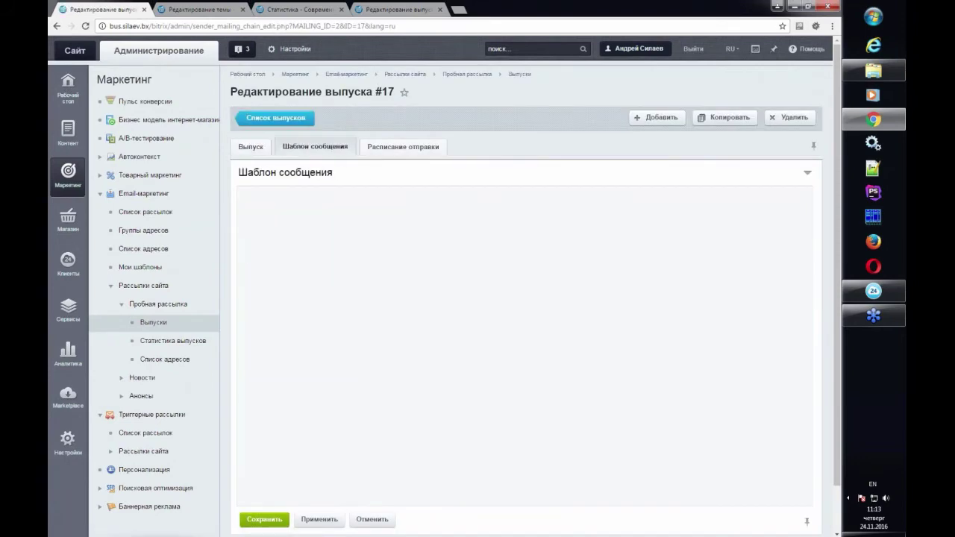
{"action": "scroll", "coordinate": [503, 291], "scroll_direction": "down", "scroll_amount": 2}
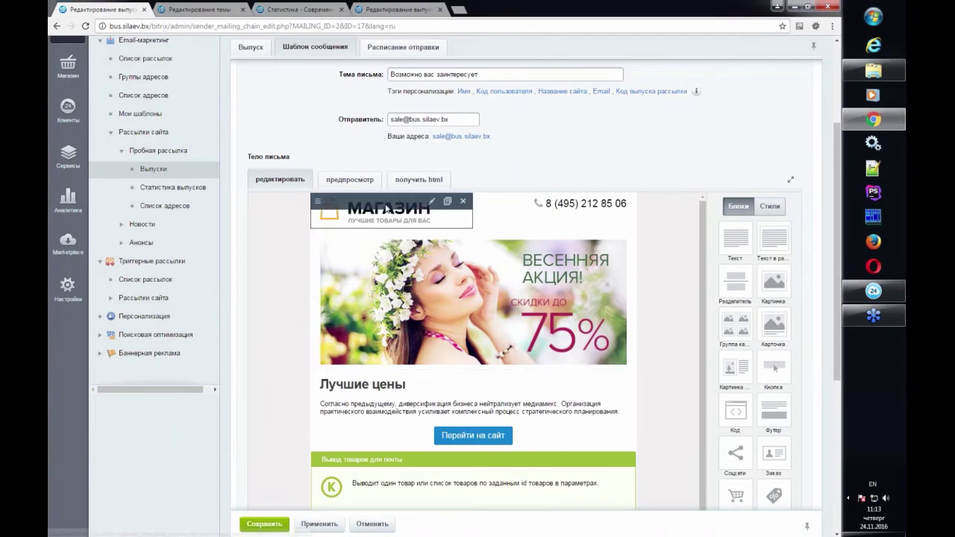
{"action": "scroll", "coordinate": [489, 280], "scroll_direction": "down", "scroll_amount": 1}
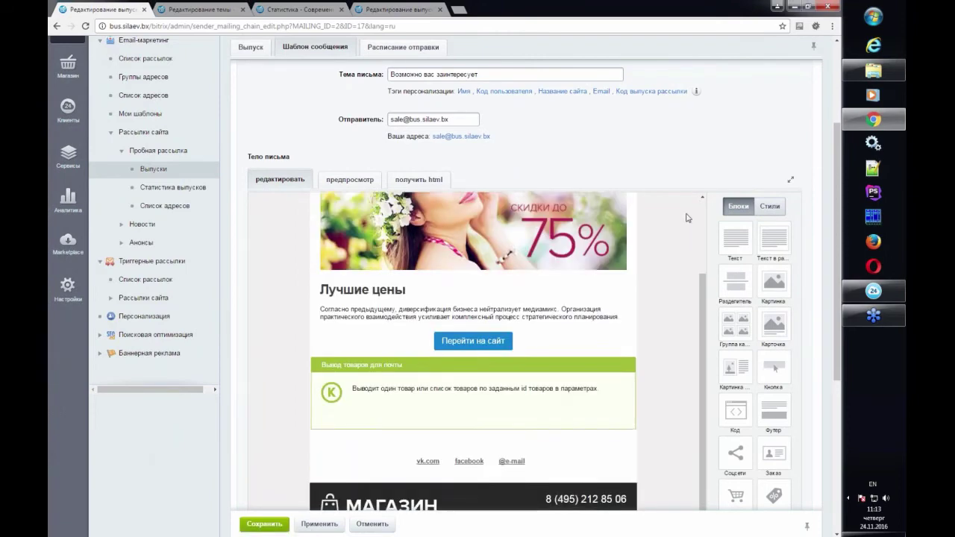
{"action": "scroll", "coordinate": [735, 196], "scroll_direction": "down", "scroll_amount": 1}
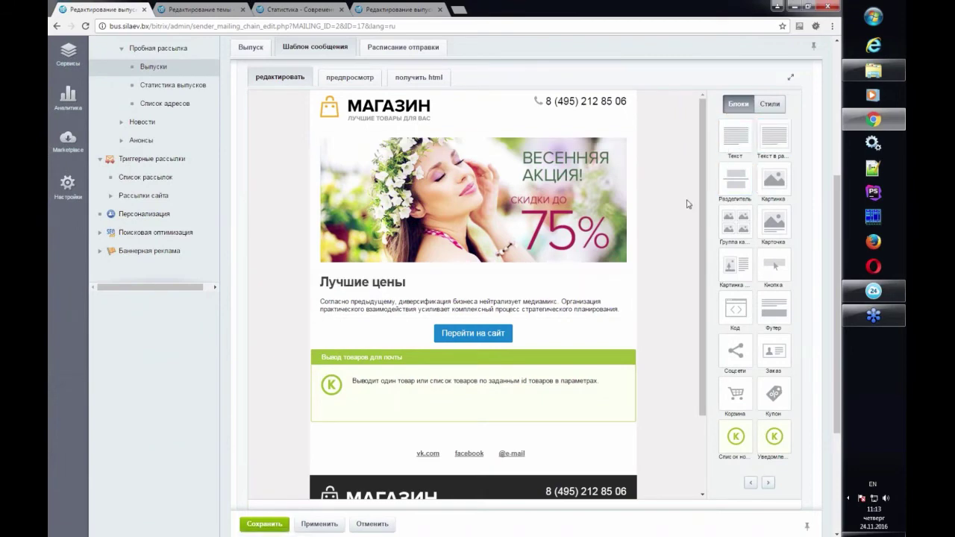
Step: Examine the Вся страница style settings of the email, including the H1 to H4 options and the H1 font size list
{"action": "left_click", "coordinate": [772, 107]}
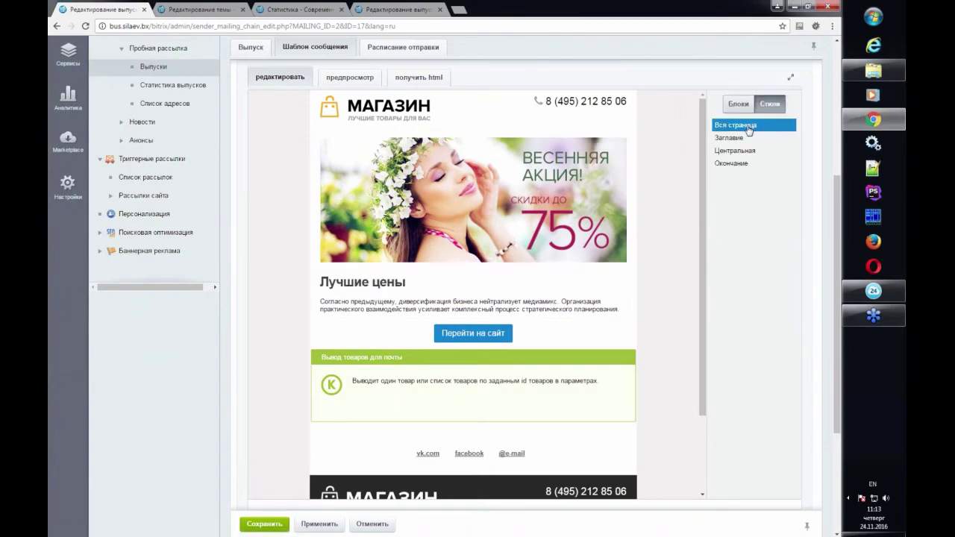
{"action": "left_click", "coordinate": [749, 127]}
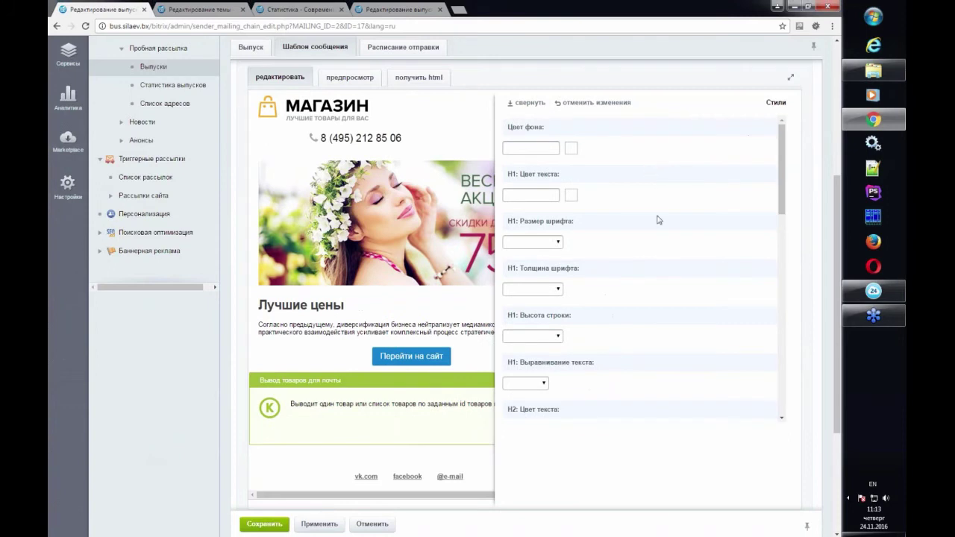
{"action": "scroll", "coordinate": [623, 277], "scroll_direction": "down", "scroll_amount": 3}
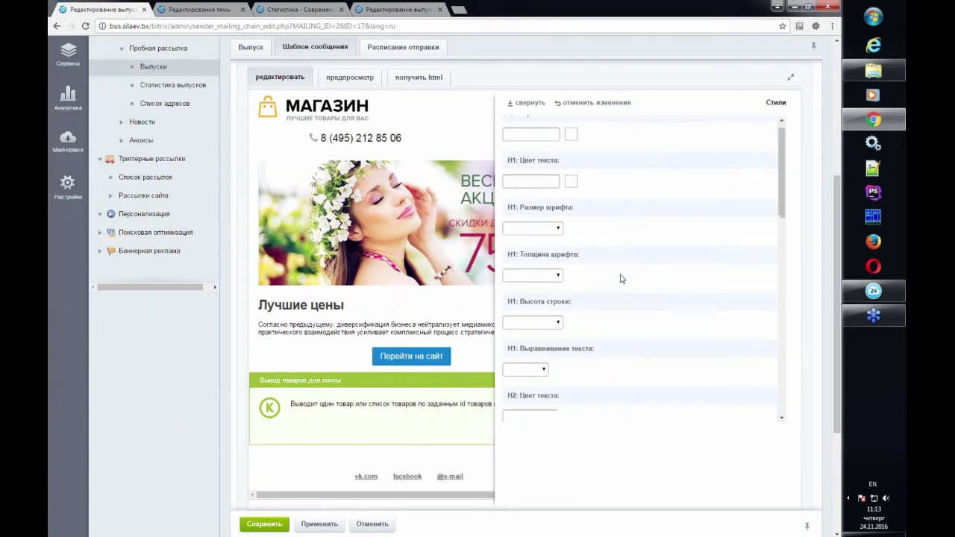
{"action": "scroll", "coordinate": [623, 279], "scroll_direction": "down", "scroll_amount": 4}
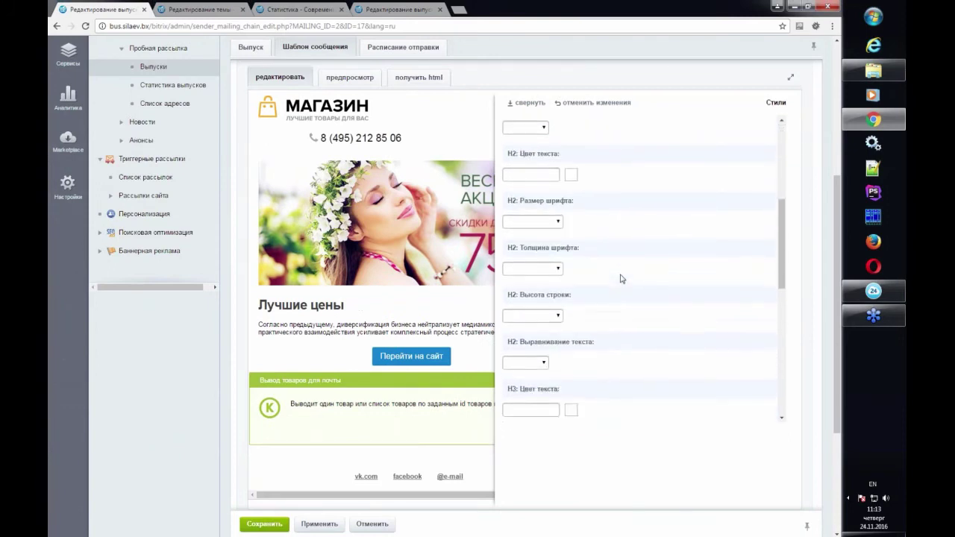
{"action": "scroll", "coordinate": [622, 278], "scroll_direction": "down", "scroll_amount": 5}
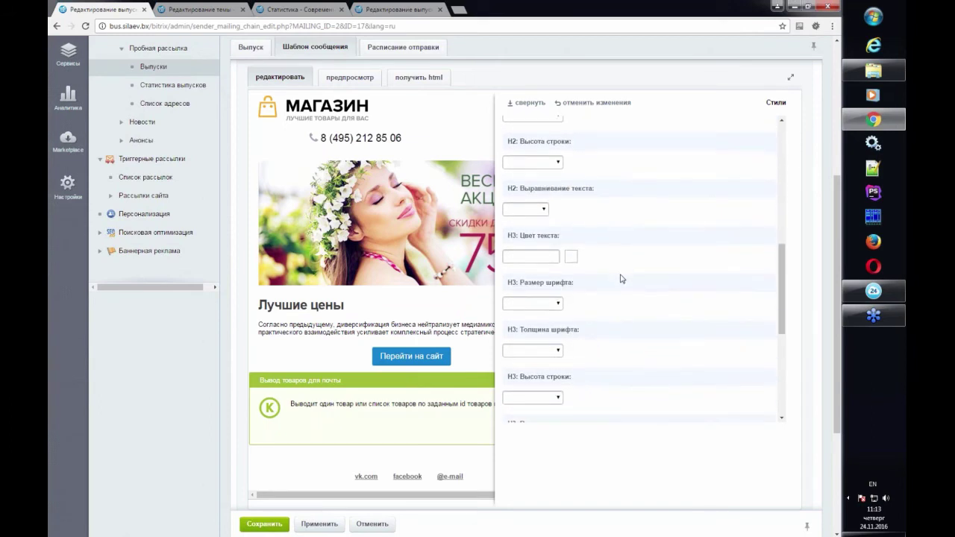
{"action": "scroll", "coordinate": [621, 278], "scroll_direction": "down", "scroll_amount": 6}
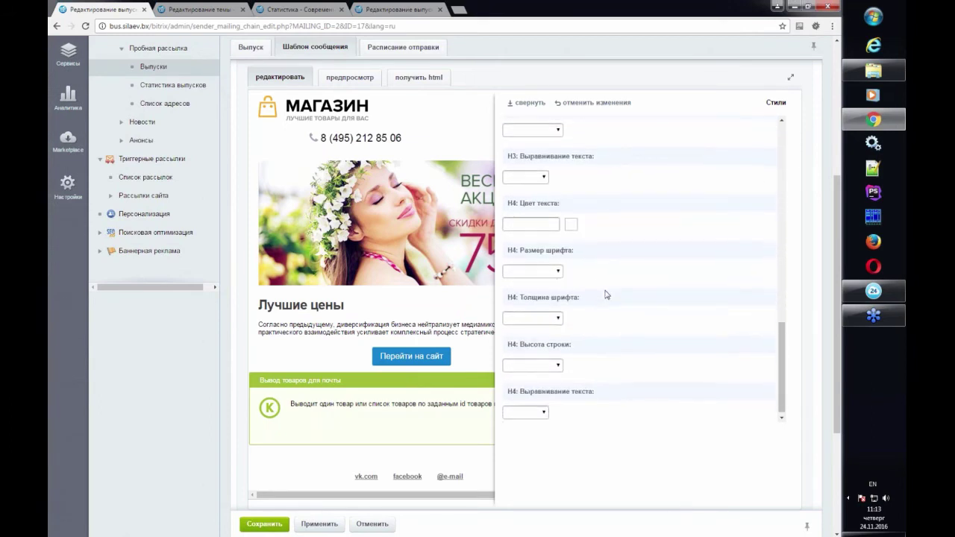
{"action": "scroll", "coordinate": [616, 296], "scroll_direction": "up", "scroll_amount": 20}
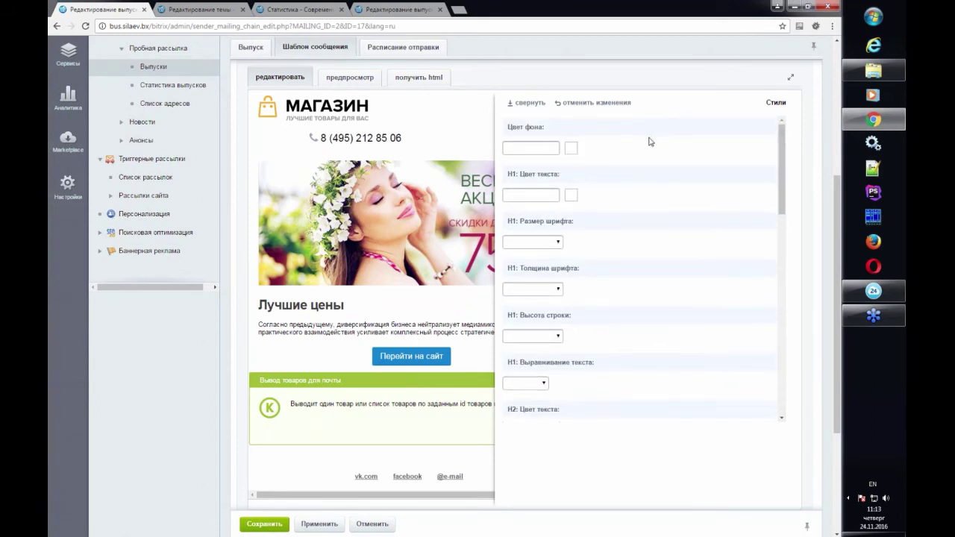
{"action": "left_click", "coordinate": [550, 242]}
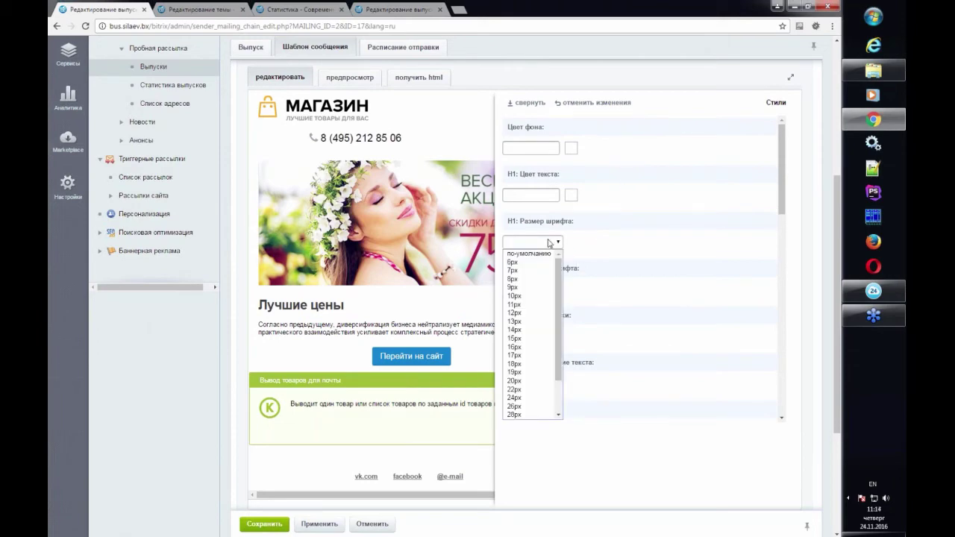
{"action": "left_click", "coordinate": [550, 243]}
{"action": "scroll", "coordinate": [580, 194], "scroll_direction": "up", "scroll_amount": 2}
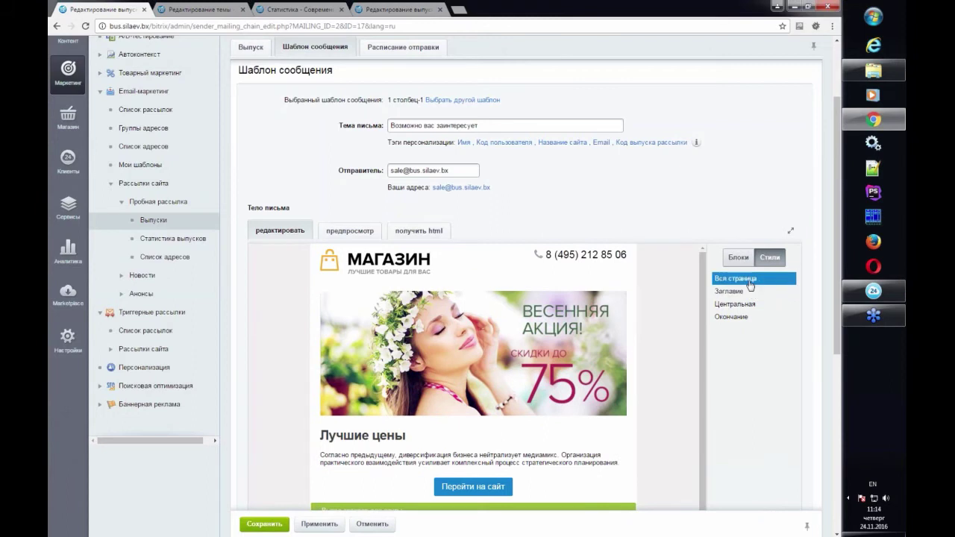
Step: Examine the Заглавие style settings for background, padding, text and links, then close them
{"action": "left_click", "coordinate": [749, 293]}
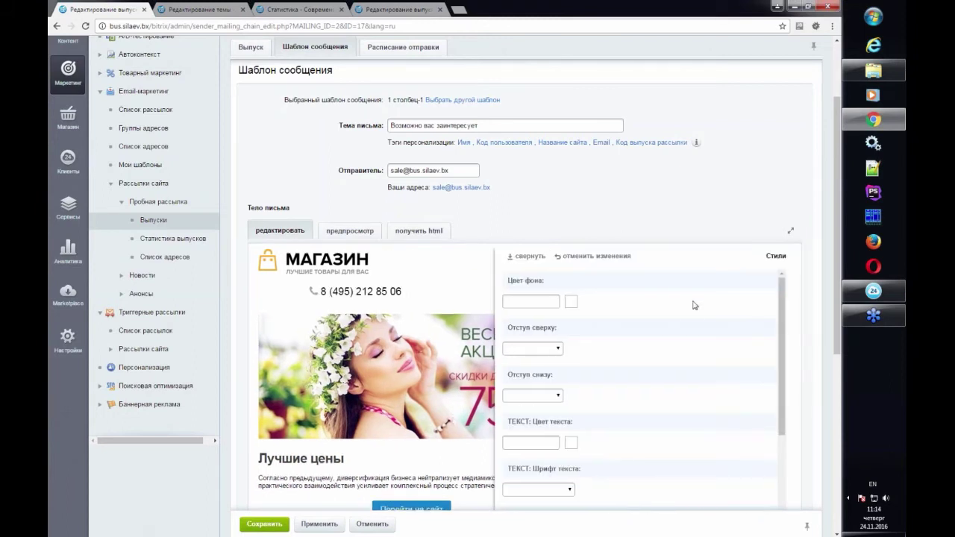
{"action": "scroll", "coordinate": [691, 308], "scroll_direction": "down", "scroll_amount": 4}
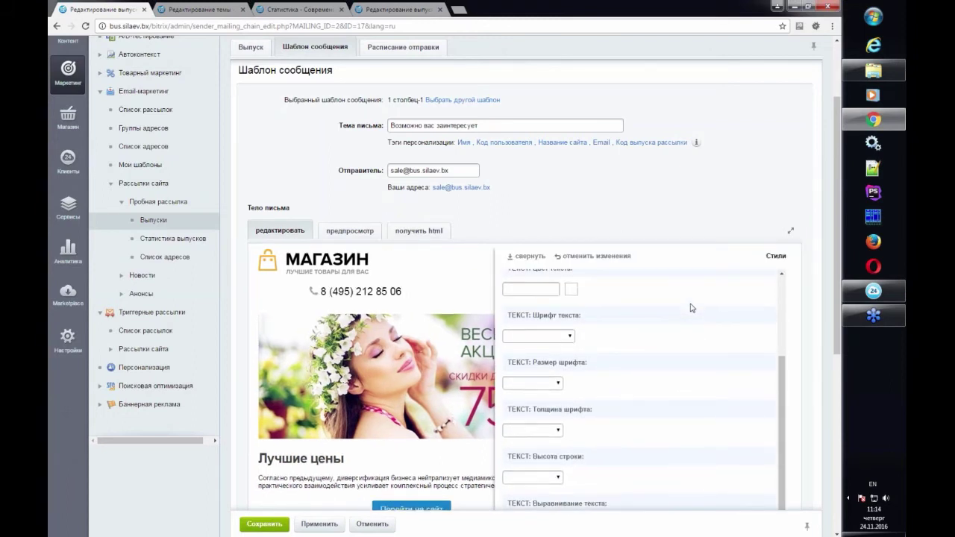
{"action": "scroll", "coordinate": [691, 307], "scroll_direction": "down", "scroll_amount": 5}
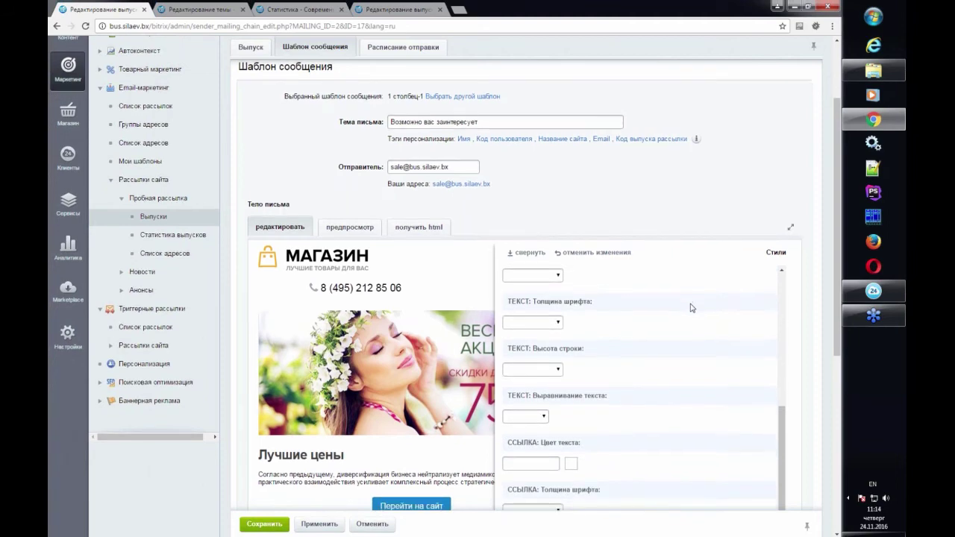
{"action": "scroll", "coordinate": [691, 307], "scroll_direction": "down", "scroll_amount": 2}
{"action": "left_click", "coordinate": [777, 154]}
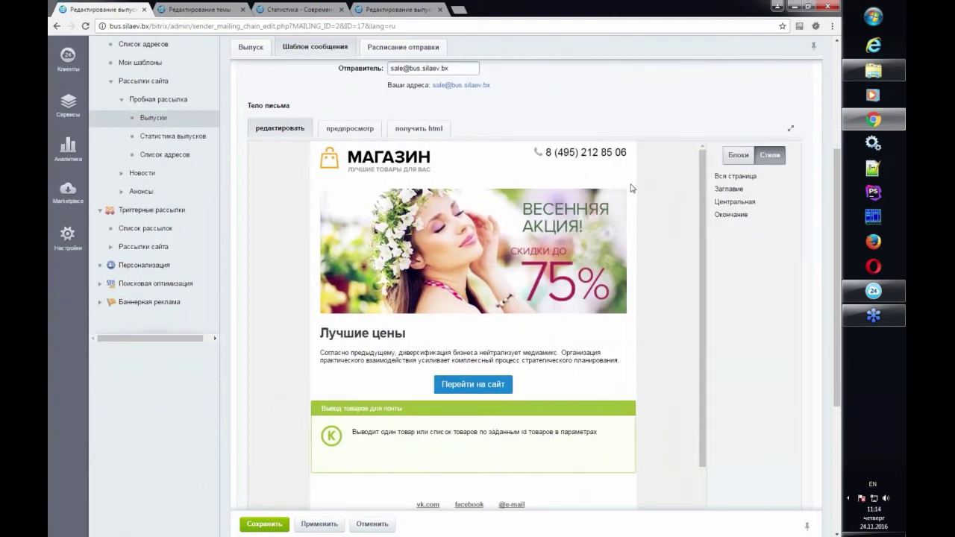
Step: Set the font of all text in the Лучшие цены text block to Times New Roman and collapse the block editor
{"action": "left_click", "coordinate": [523, 335]}
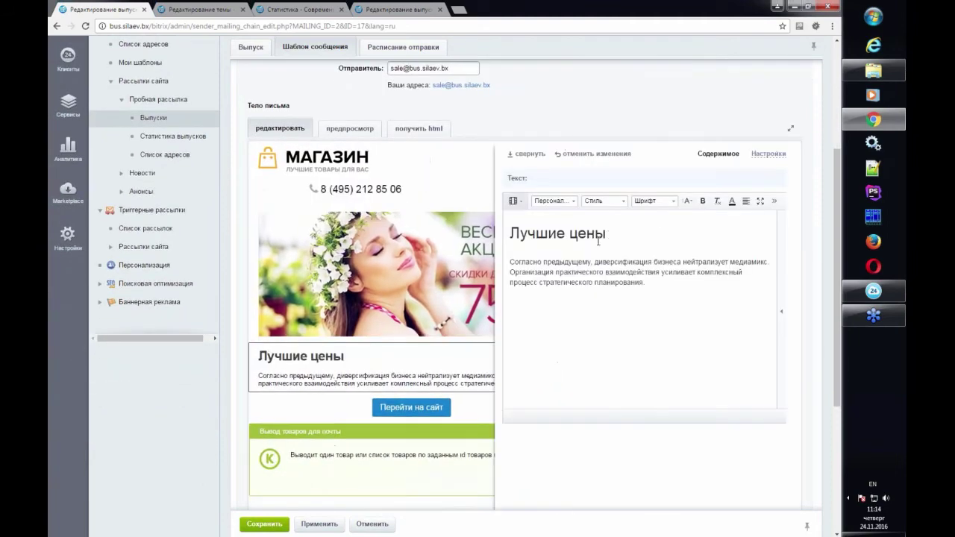
{"action": "left_click", "coordinate": [654, 201]}
{"action": "left_click", "coordinate": [670, 202]}
{"action": "left_click", "coordinate": [653, 201]}
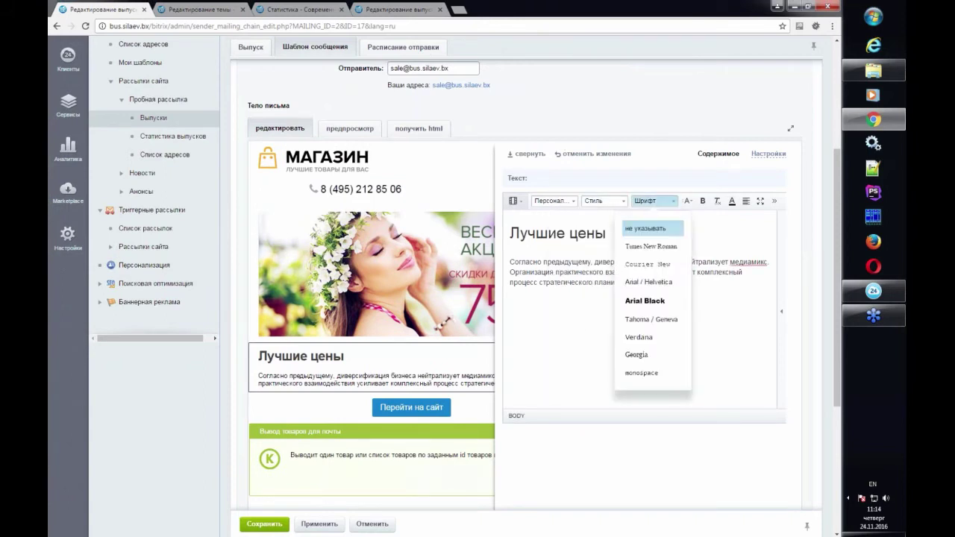
{"action": "left_click", "coordinate": [710, 267]}
{"action": "left_click_drag", "start_coordinate": [647, 284], "coordinate": [546, 261]}
{"action": "key", "text": "ctrl+a"}
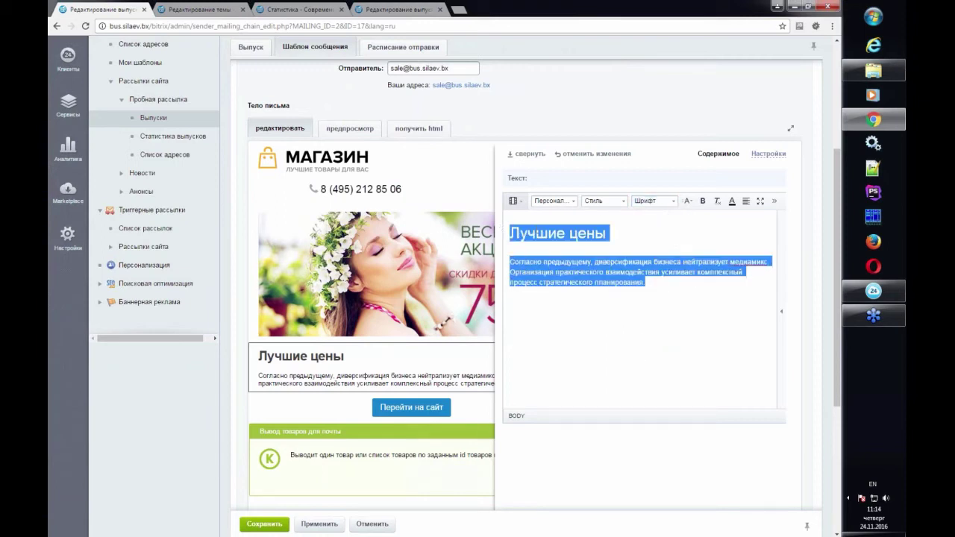
{"action": "left_click", "coordinate": [653, 201]}
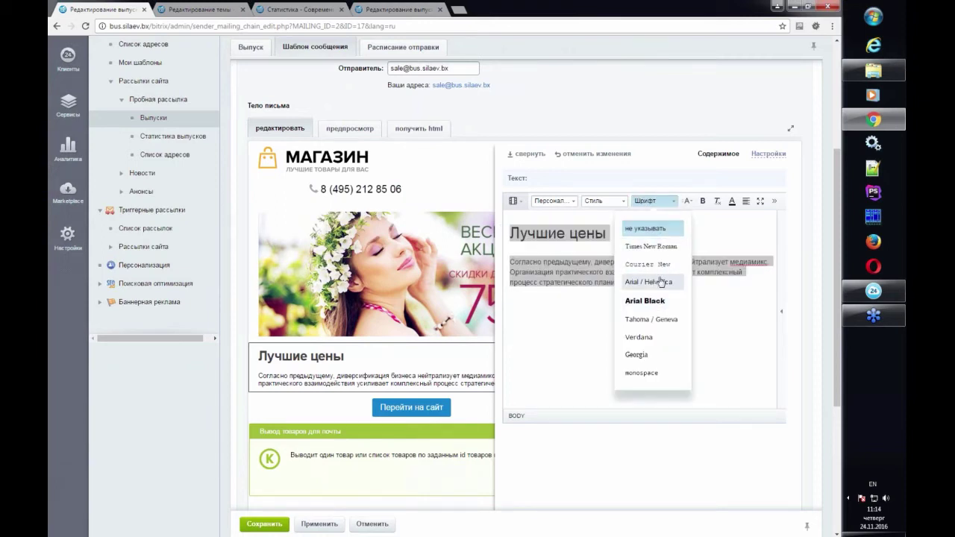
{"action": "left_click", "coordinate": [662, 247]}
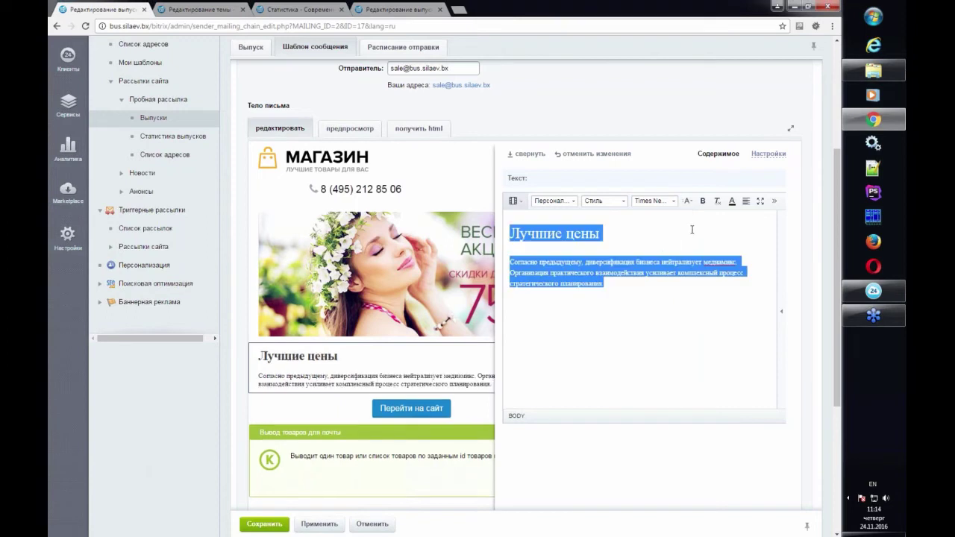
{"action": "left_click", "coordinate": [532, 154]}
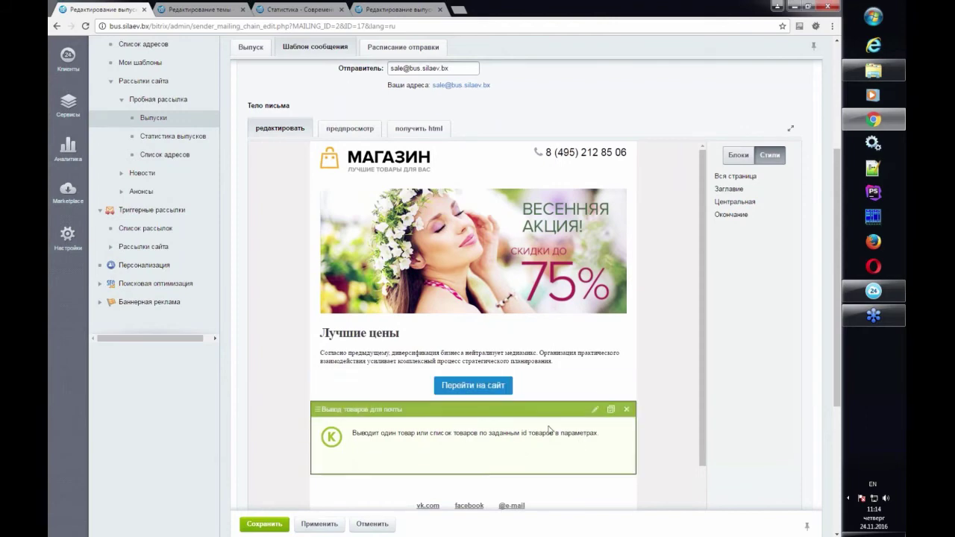
Step: Insert a Текст block between the Лучшие цены paragraph and the Перейти на сайт button
{"action": "left_click", "coordinate": [739, 160]}
{"action": "left_click_drag", "start_coordinate": [736, 188], "coordinate": [418, 388]}
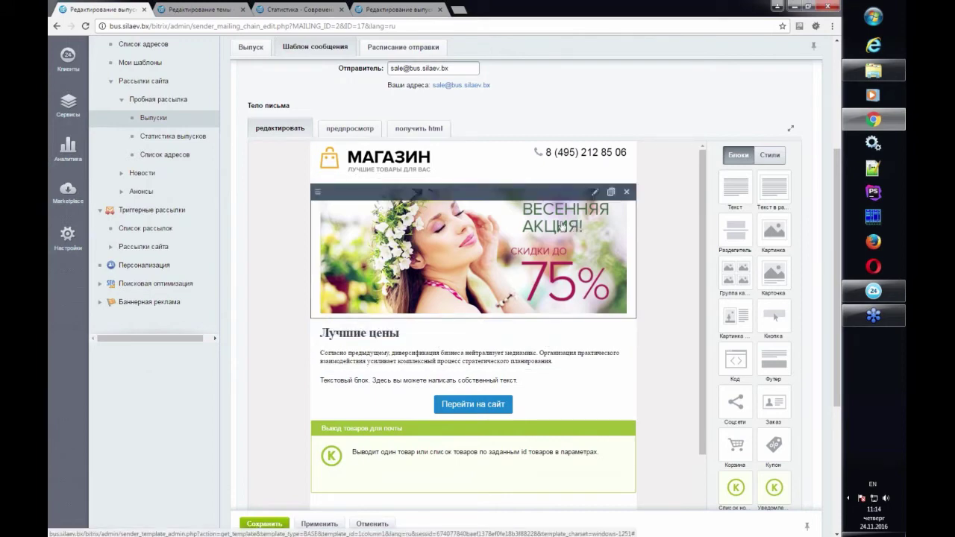
{"action": "left_click", "coordinate": [765, 157]}
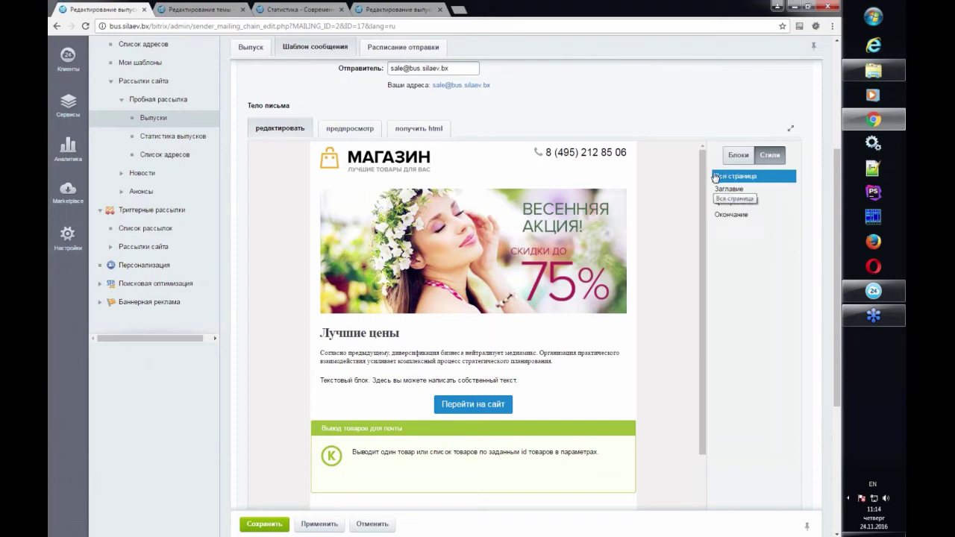
Step: Try adding a Сопутствующие заказу товары block below the Лучшие цены paragraph with its parameters unchanged, and remove it
{"action": "left_click", "coordinate": [738, 155]}
{"action": "scroll", "coordinate": [774, 289], "scroll_direction": "down", "scroll_amount": 5}
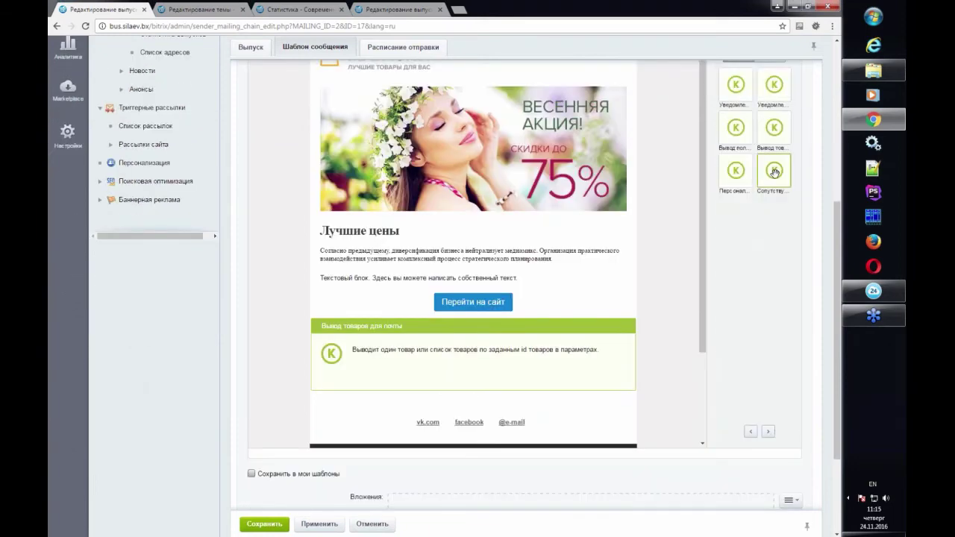
{"action": "left_click_drag", "start_coordinate": [771, 171], "coordinate": [503, 319]}
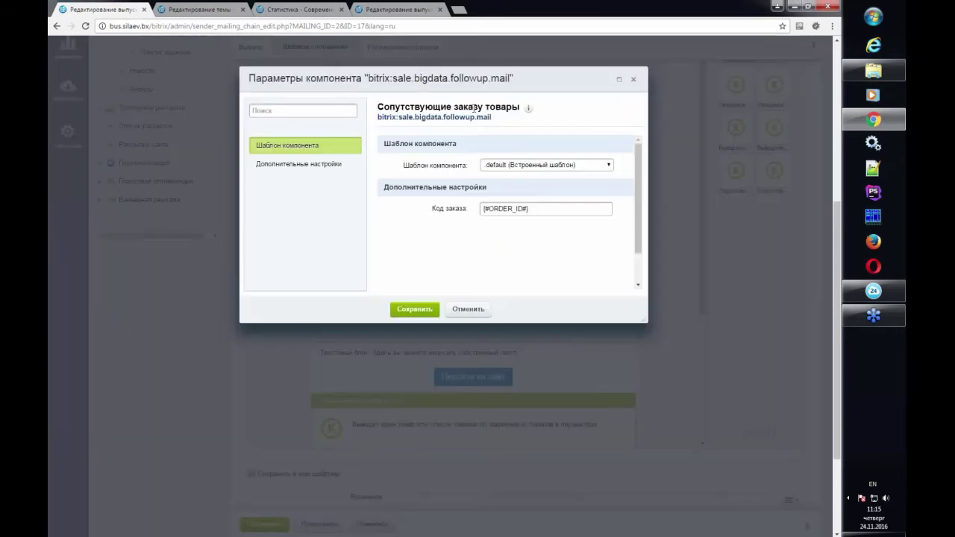
{"action": "left_click", "coordinate": [481, 309]}
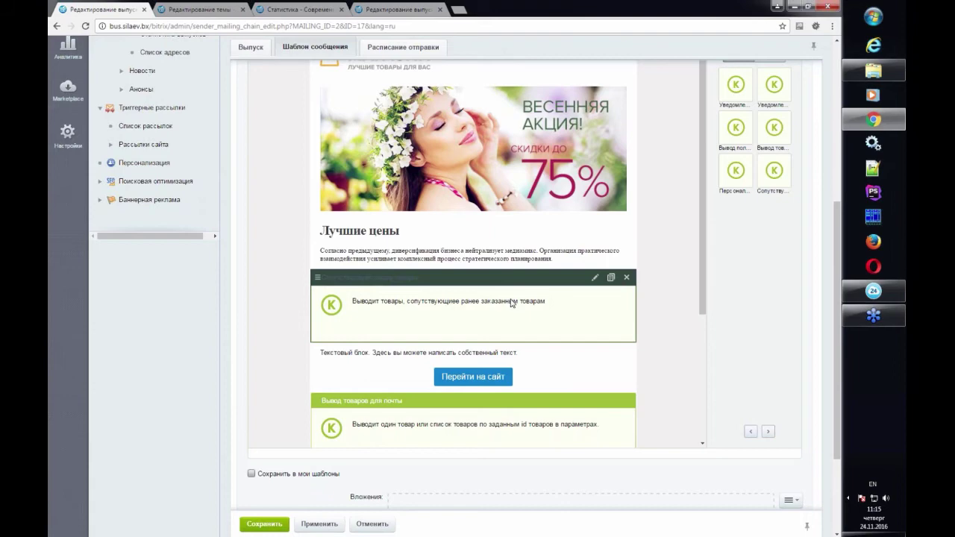
{"action": "left_click", "coordinate": [627, 278]}
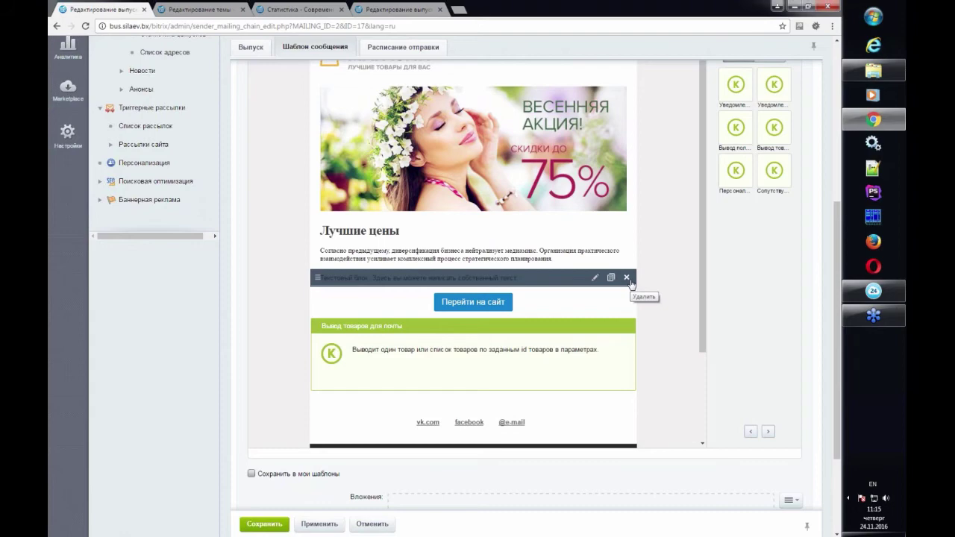
Step: Review the rest of the email layout, including the footer and the attachment, priority and link parameter fields below it
{"action": "scroll", "coordinate": [650, 292], "scroll_direction": "down", "scroll_amount": 3}
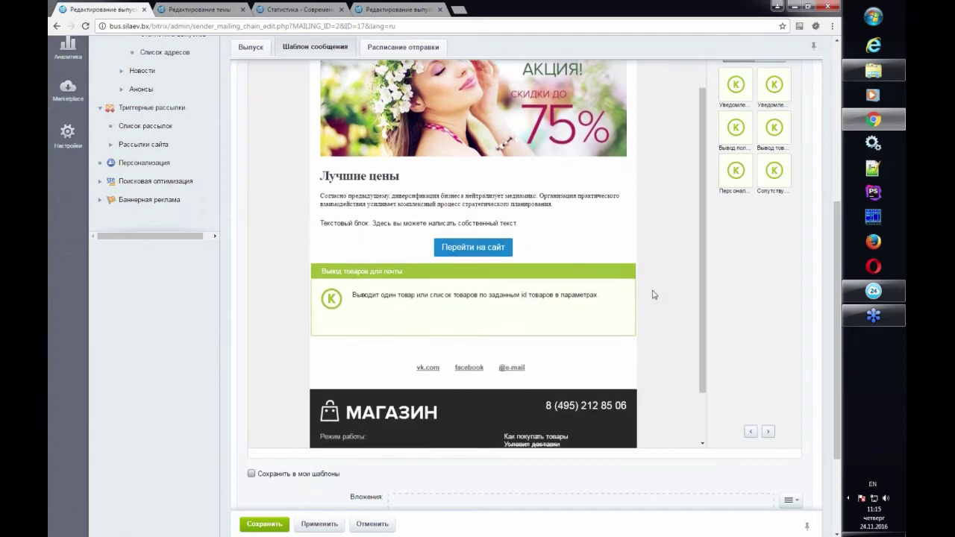
{"action": "scroll", "coordinate": [652, 295], "scroll_direction": "down", "scroll_amount": 1}
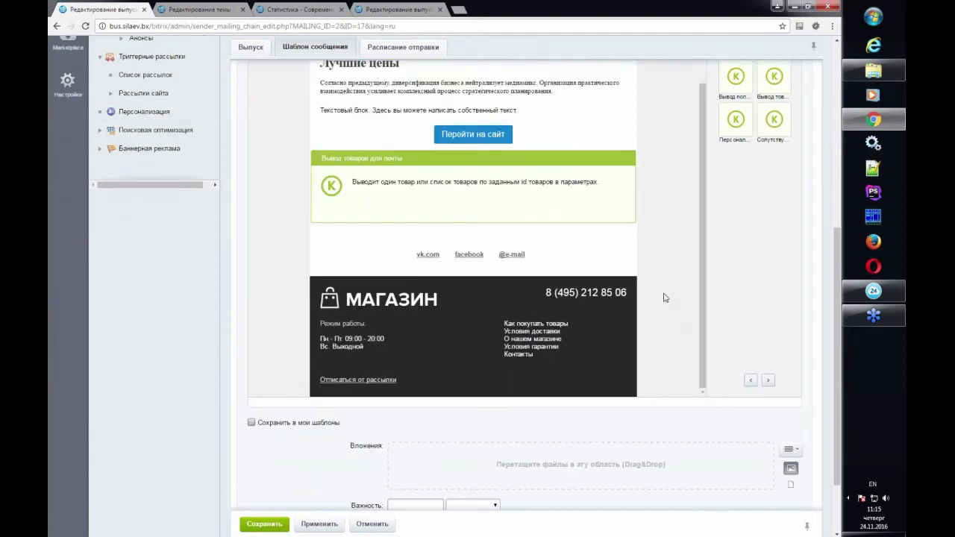
{"action": "scroll", "coordinate": [666, 298], "scroll_direction": "down", "scroll_amount": 2}
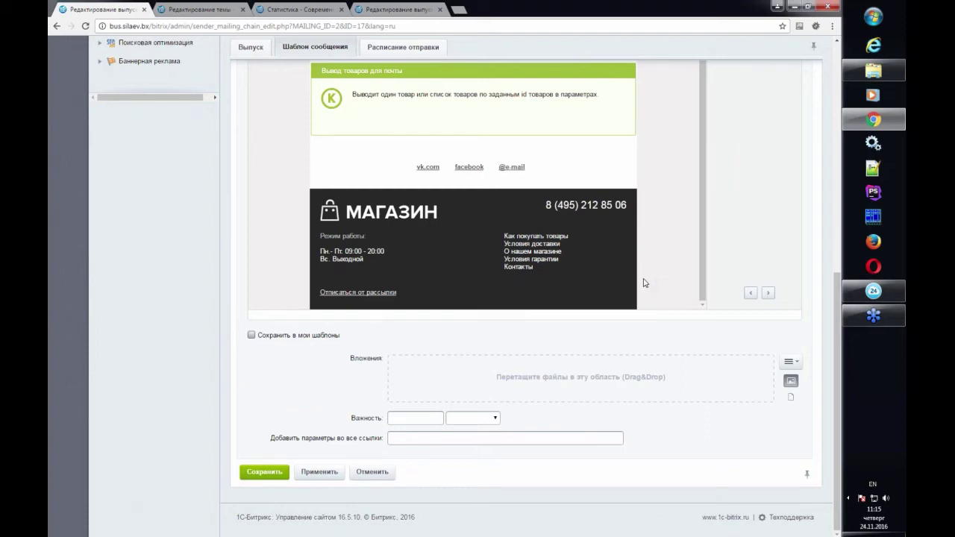
{"action": "mouse_move", "coordinate": [565, 247]}
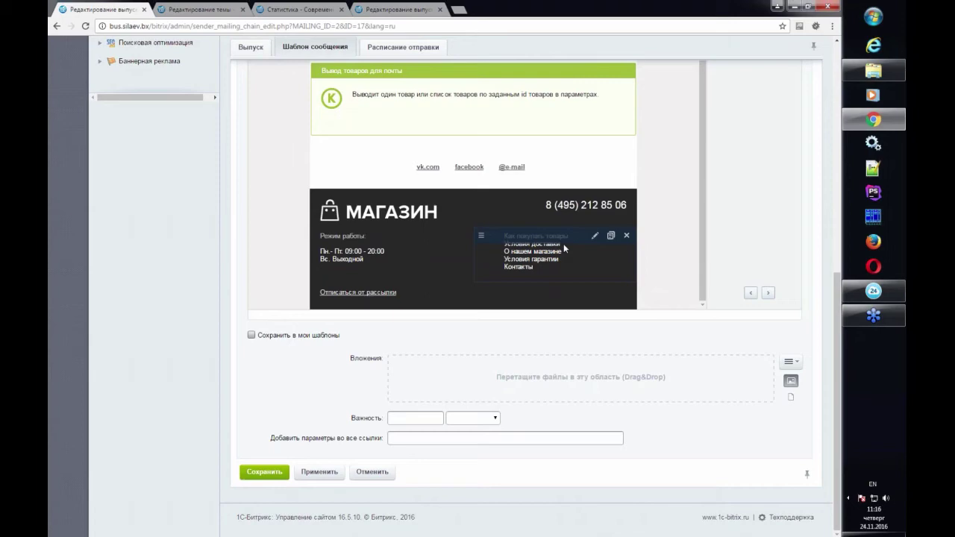
{"action": "scroll", "coordinate": [713, 379], "scroll_direction": "up", "scroll_amount": 5}
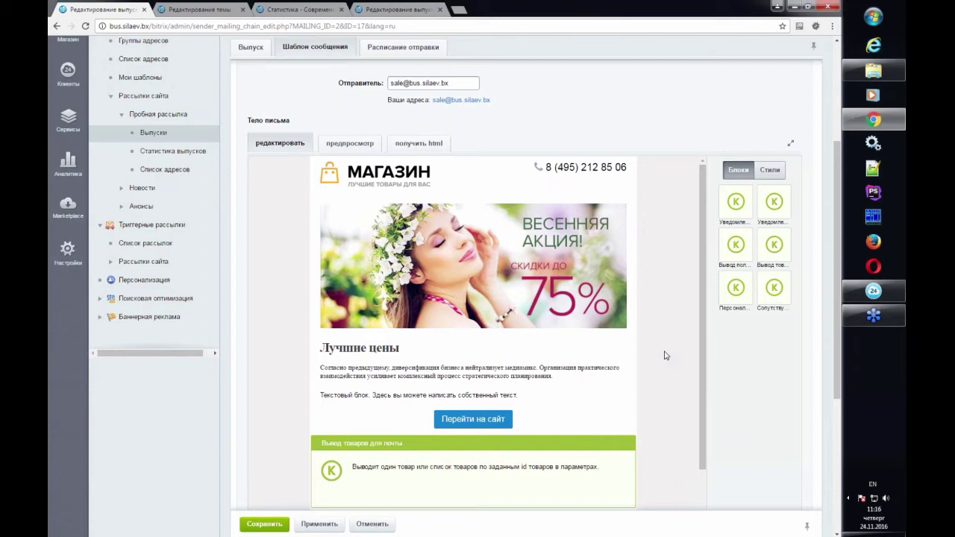
Step: Glance at the Новости issue statistics and the Почта Битрикс24 theme editor, and return to the issue
{"action": "left_click", "coordinate": [325, 9]}
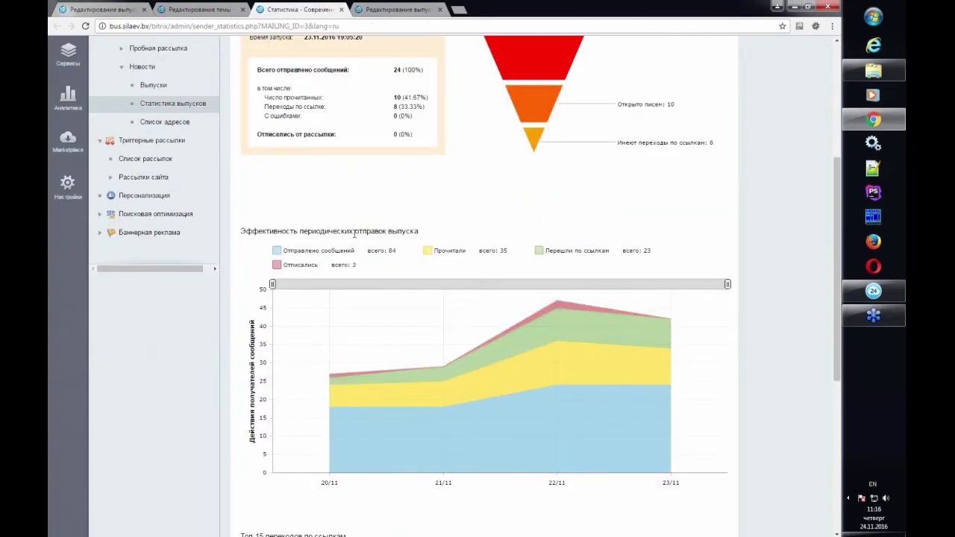
{"action": "left_click", "coordinate": [200, 9]}
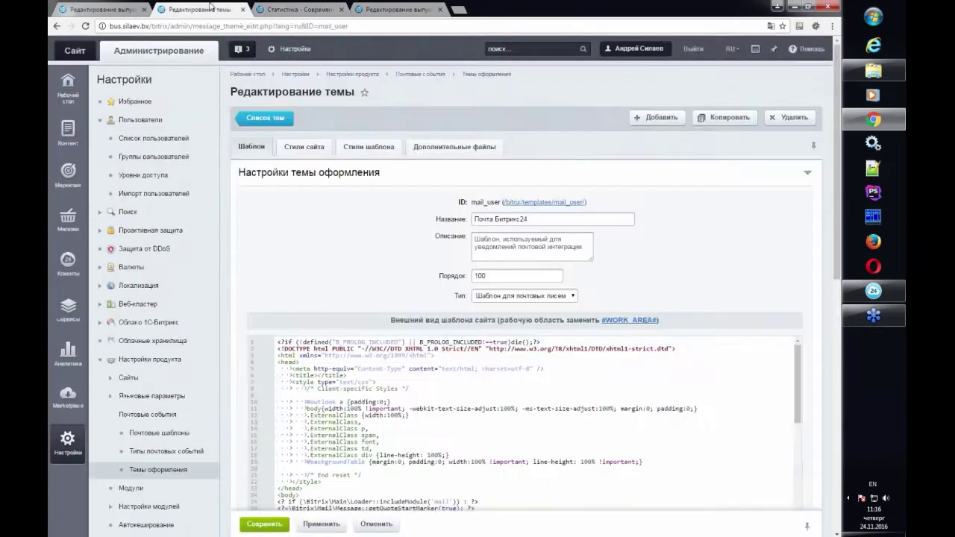
{"action": "left_click", "coordinate": [102, 9]}
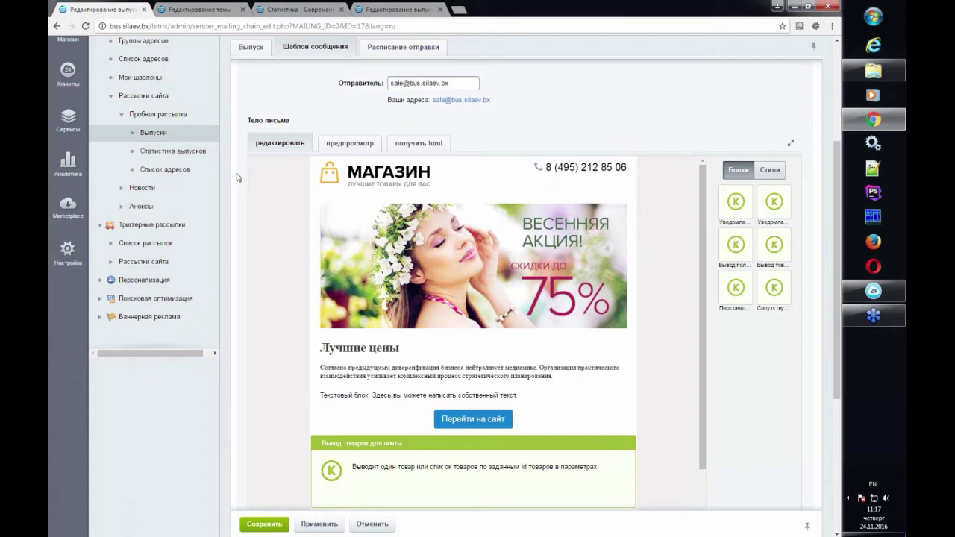
Step: Open the sending schedule settings of issue #17
{"action": "mouse_move", "coordinate": [463, 182]}
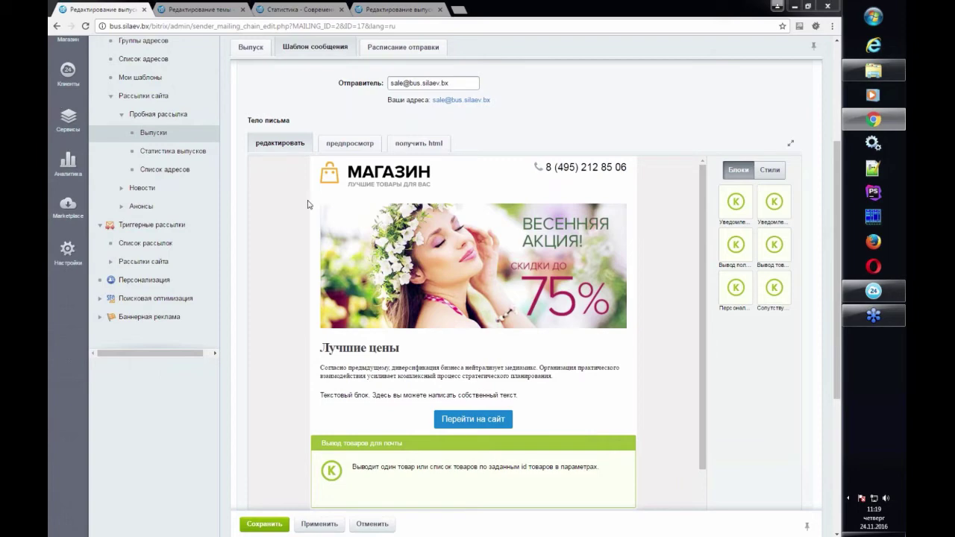
{"action": "scroll", "coordinate": [259, 231], "scroll_direction": "up", "scroll_amount": 1}
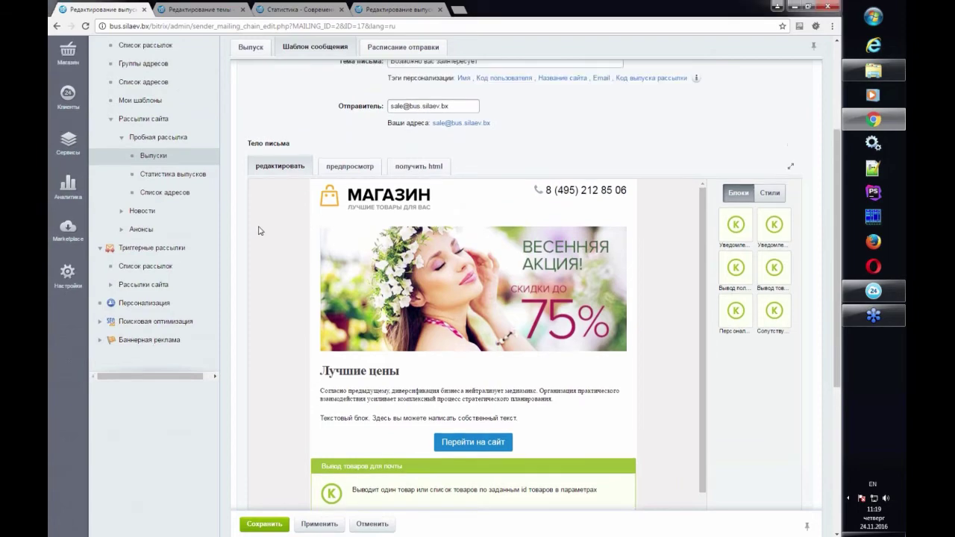
{"action": "left_click", "coordinate": [403, 46]}
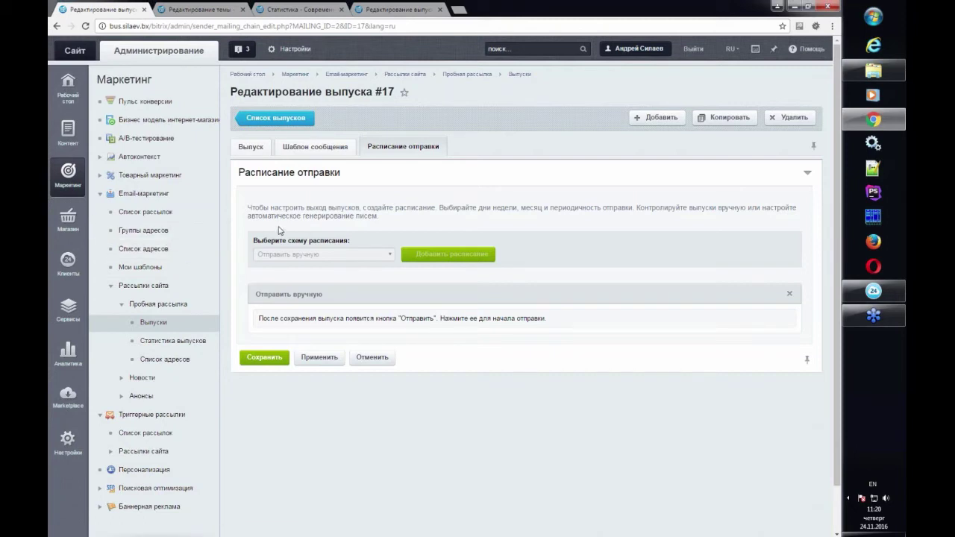
Step: Open the list of trigger mailings and start creating a new mailing with the wizard
{"action": "left_click", "coordinate": [100, 193]}
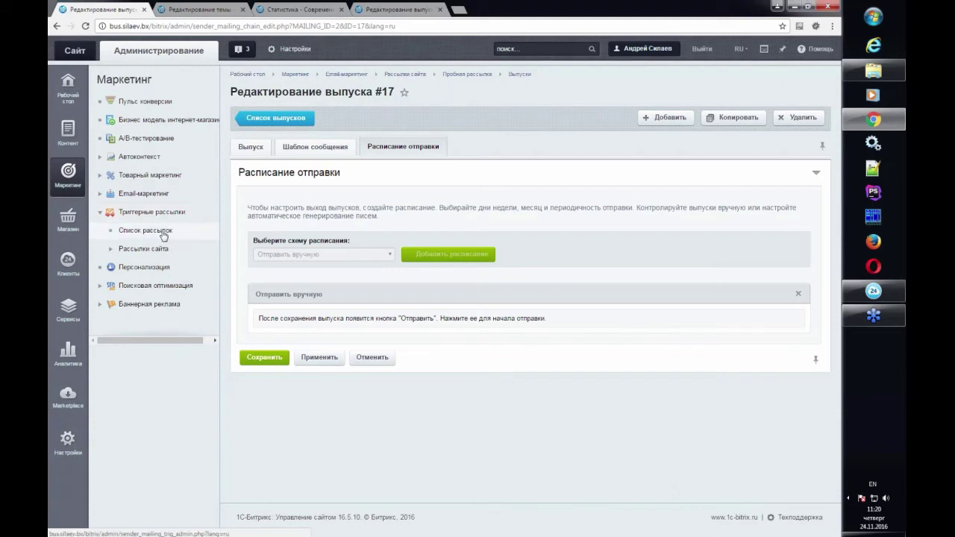
{"action": "left_click", "coordinate": [153, 235]}
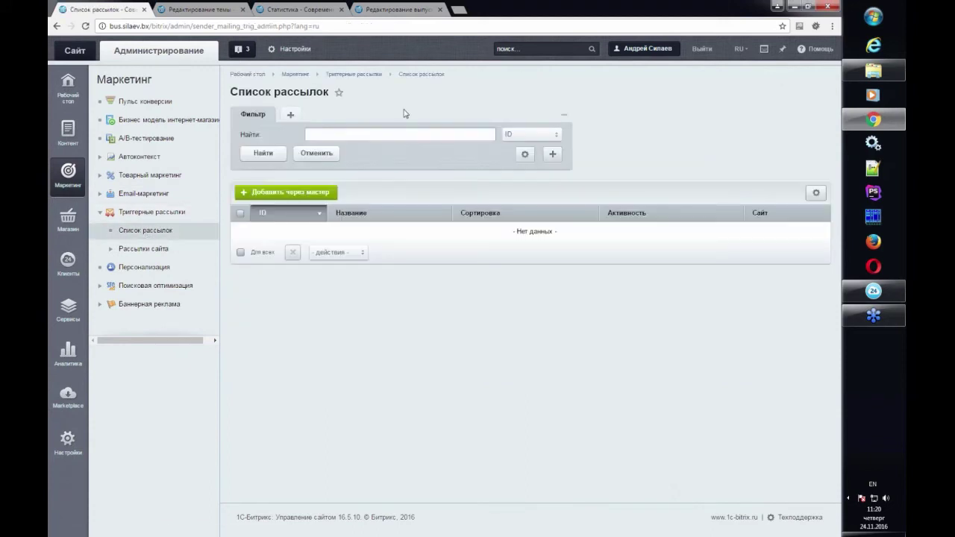
{"action": "left_click", "coordinate": [296, 195]}
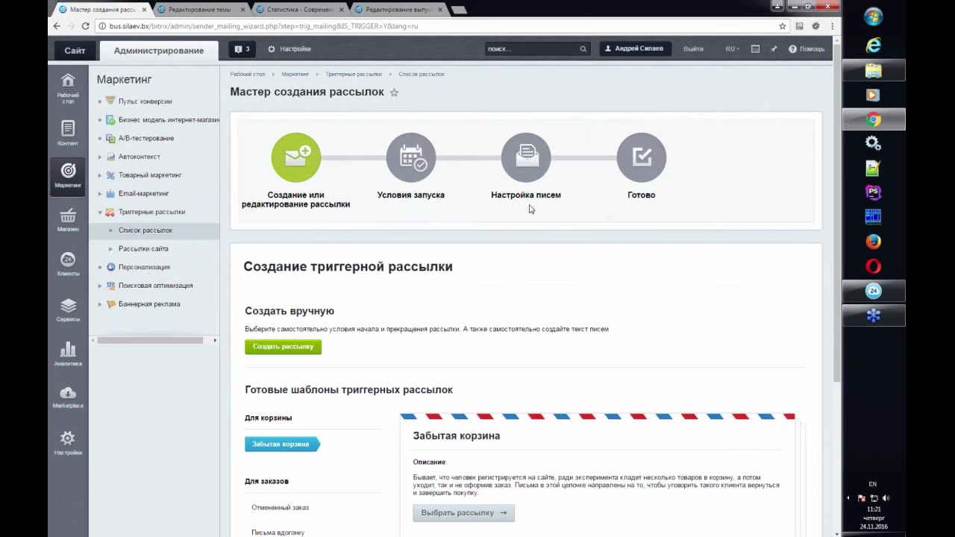
Step: Examine the ready-made trigger mailing templates, reading the descriptions of Забытая корзина, Отмененный заказ, Письма вдогонку, Будильник-90 and Хулиганство
{"action": "scroll", "coordinate": [530, 209], "scroll_direction": "down", "scroll_amount": 1}
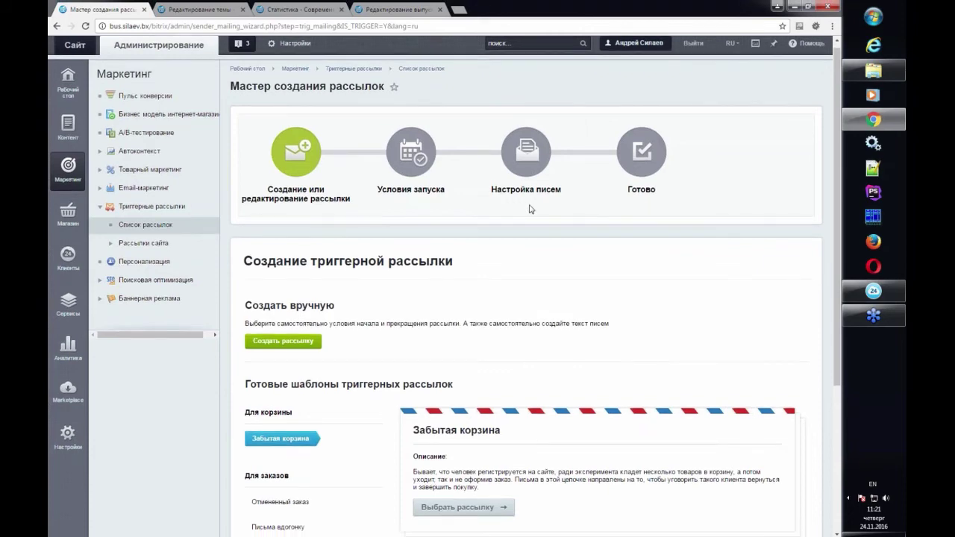
{"action": "scroll", "coordinate": [531, 210], "scroll_direction": "down", "scroll_amount": 2}
{"action": "scroll", "coordinate": [554, 224], "scroll_direction": "down", "scroll_amount": 1}
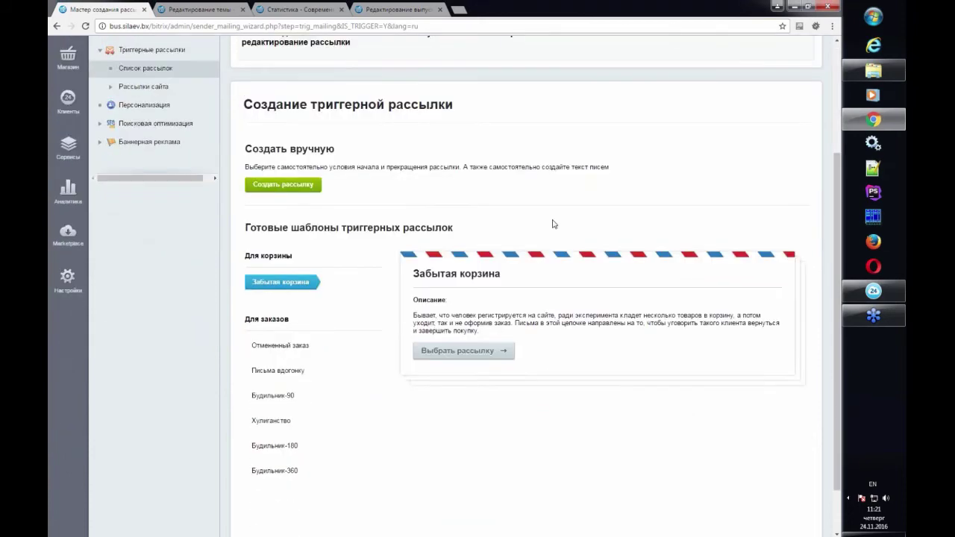
{"action": "scroll", "coordinate": [554, 224], "scroll_direction": "down", "scroll_amount": 1}
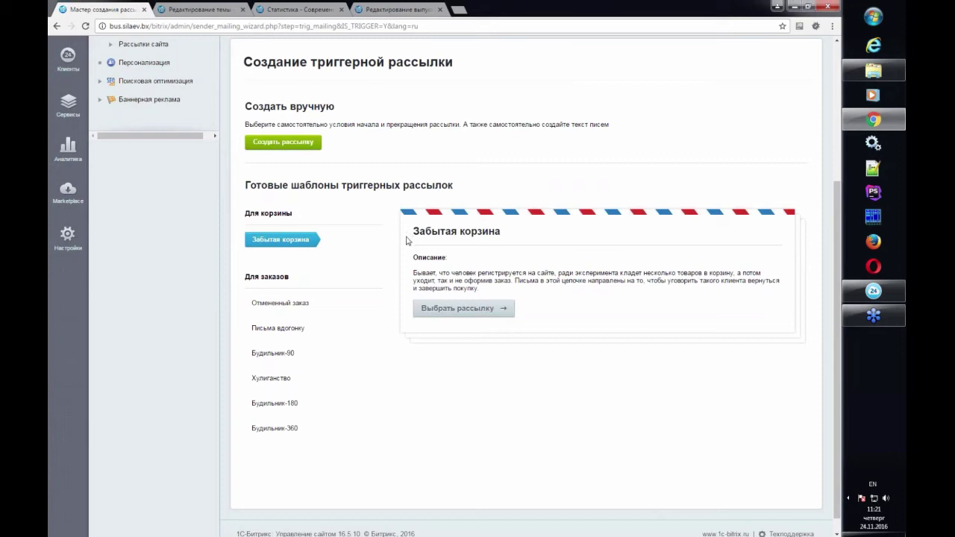
{"action": "scroll", "coordinate": [408, 241], "scroll_direction": "down", "scroll_amount": 1}
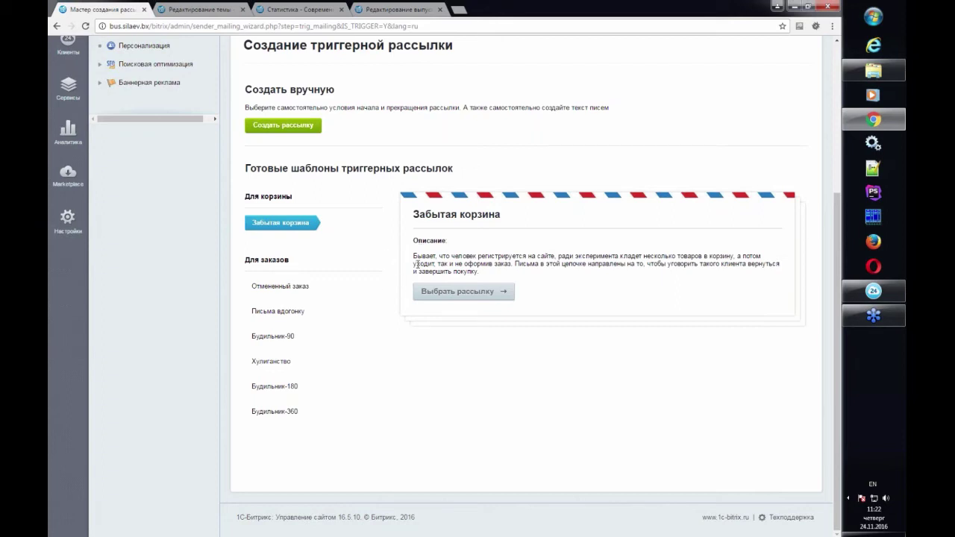
{"action": "left_click", "coordinate": [299, 290]}
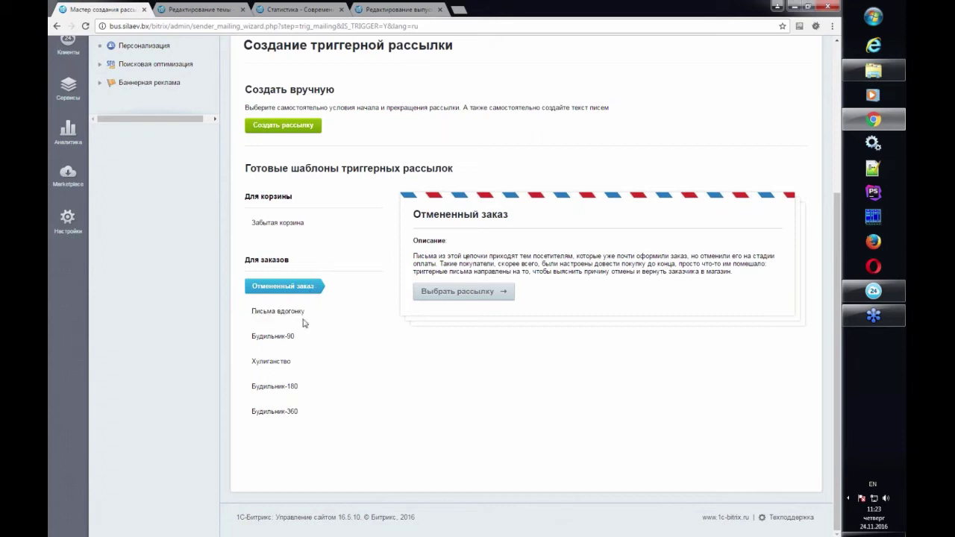
{"action": "left_click", "coordinate": [302, 319]}
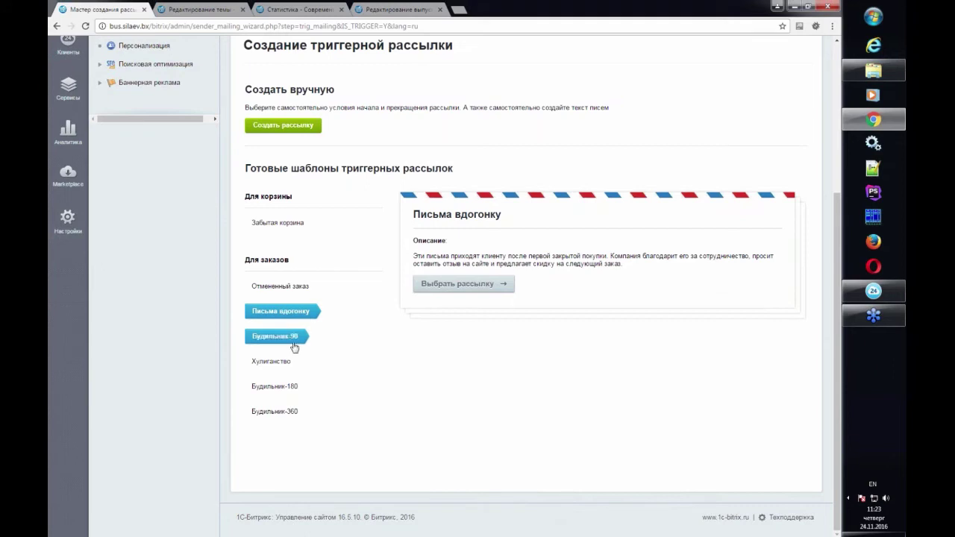
{"action": "left_click", "coordinate": [295, 344]}
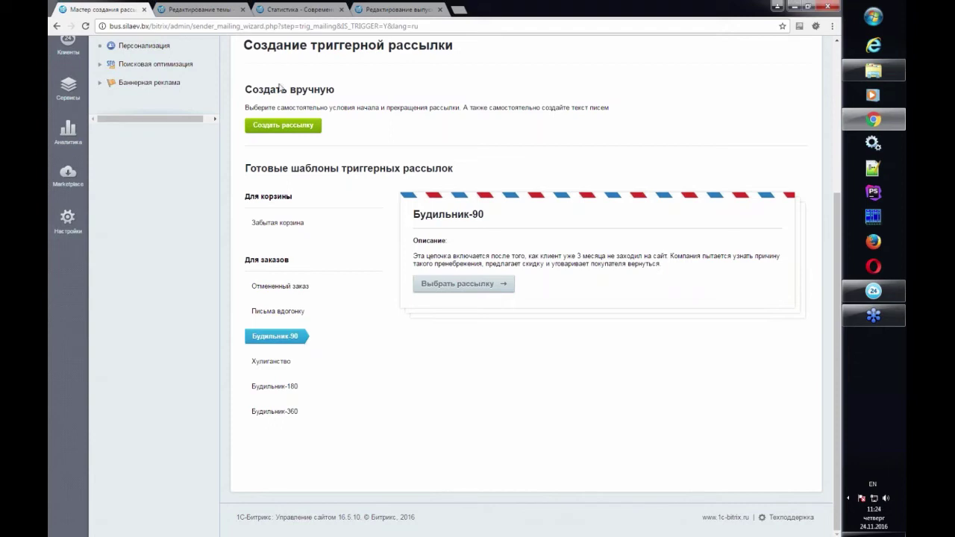
{"action": "left_click", "coordinate": [288, 364]}
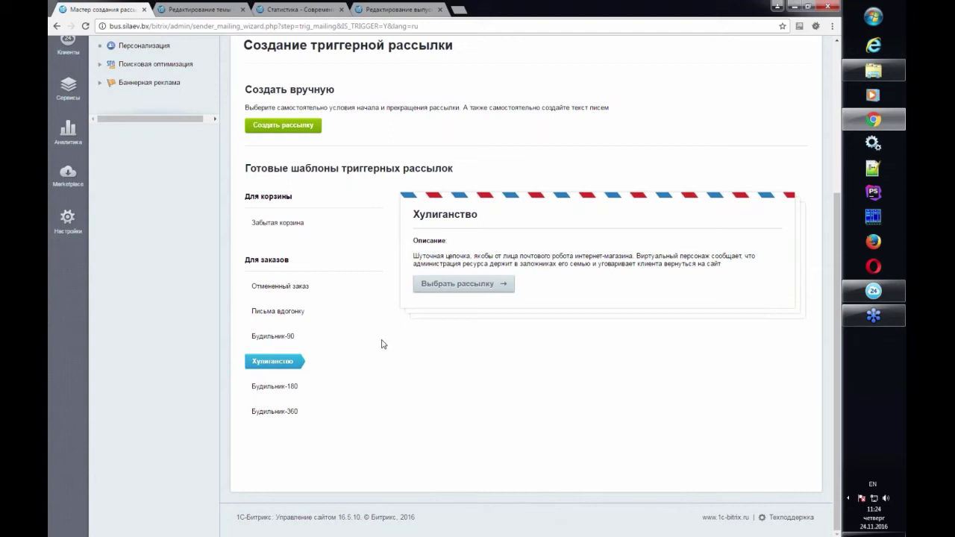
Step: Choose the Письма вдогонку template for the site [s1] Интернет-магазин and fill in the sender with the suggested e-mail address
{"action": "left_click", "coordinate": [304, 318]}
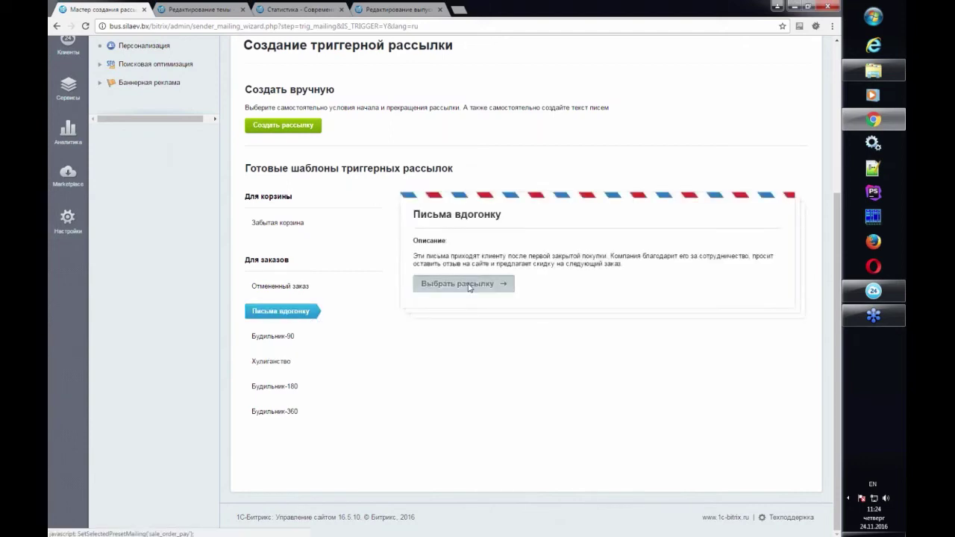
{"action": "left_click", "coordinate": [469, 288]}
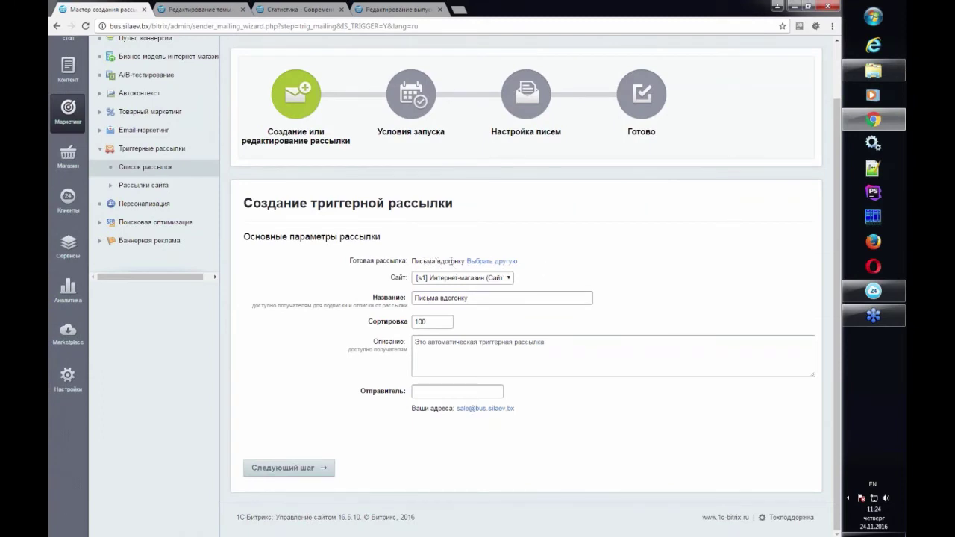
{"action": "left_click", "coordinate": [489, 282]}
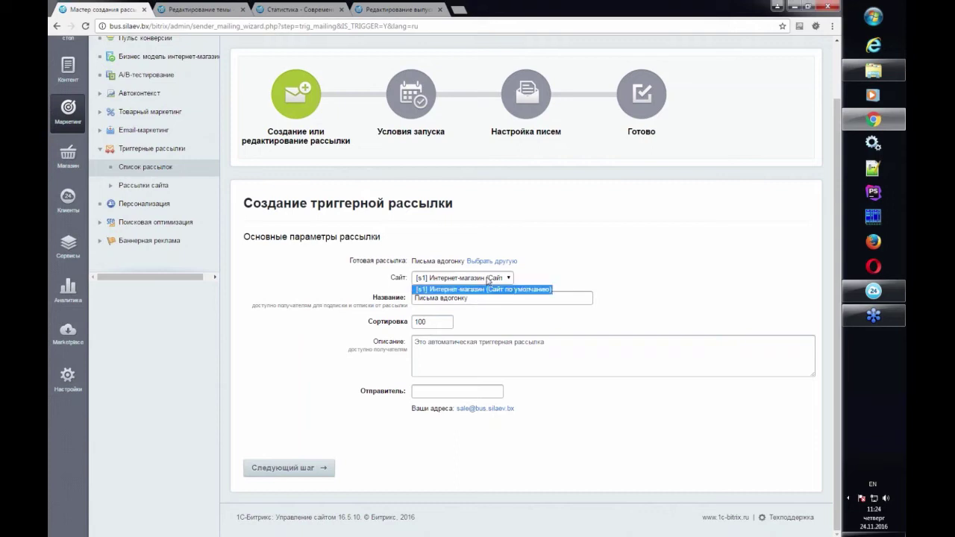
{"action": "left_click", "coordinate": [482, 289]}
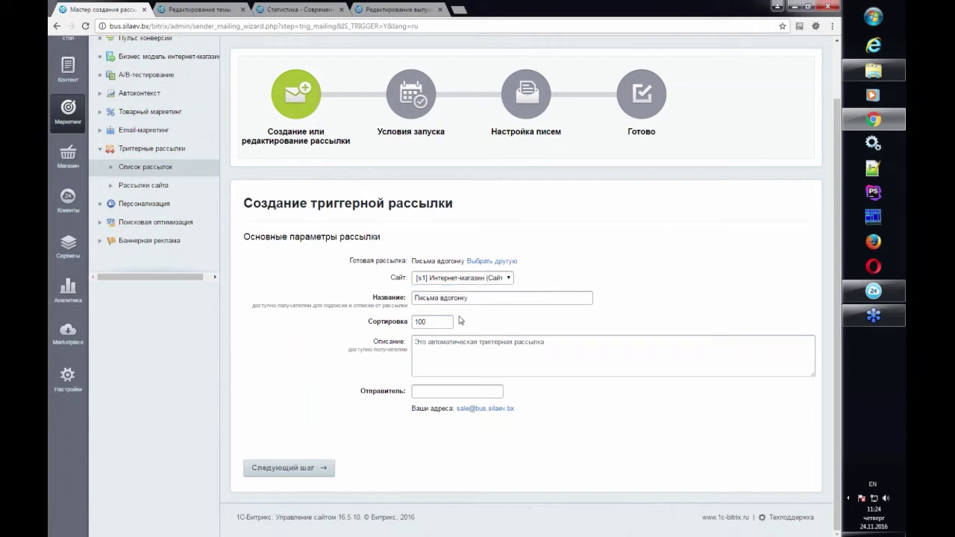
{"action": "left_click", "coordinate": [482, 411]}
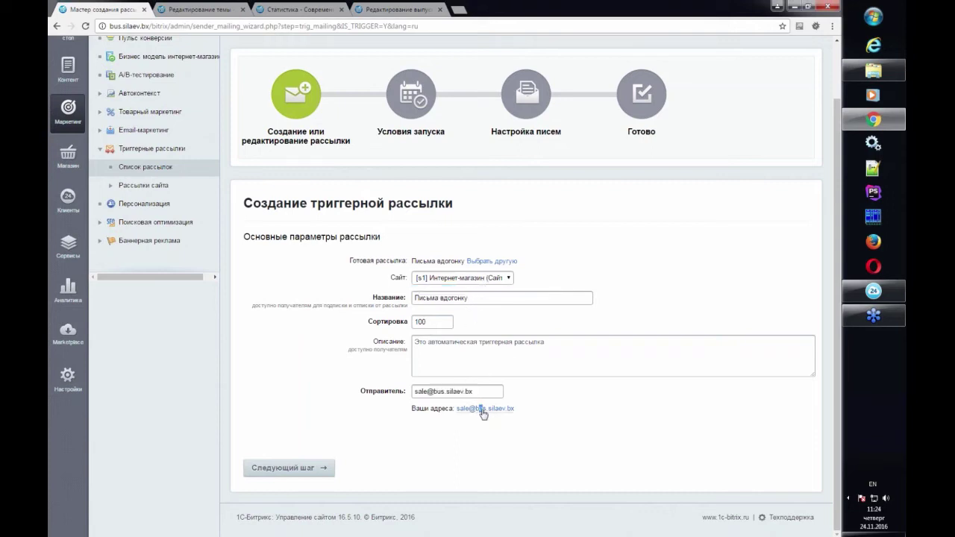
{"action": "left_click_drag", "start_coordinate": [468, 391], "coordinate": [394, 391]}
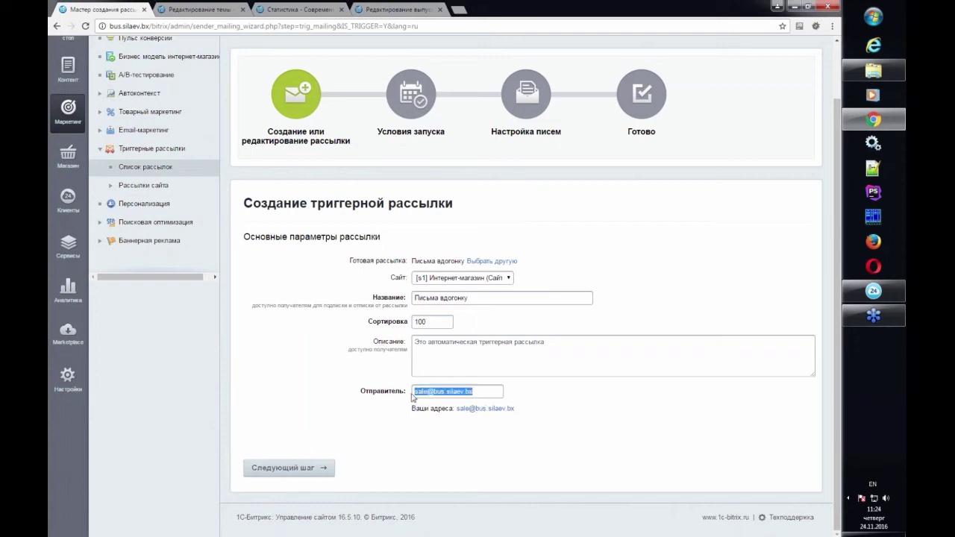
{"action": "left_click", "coordinate": [480, 393]}
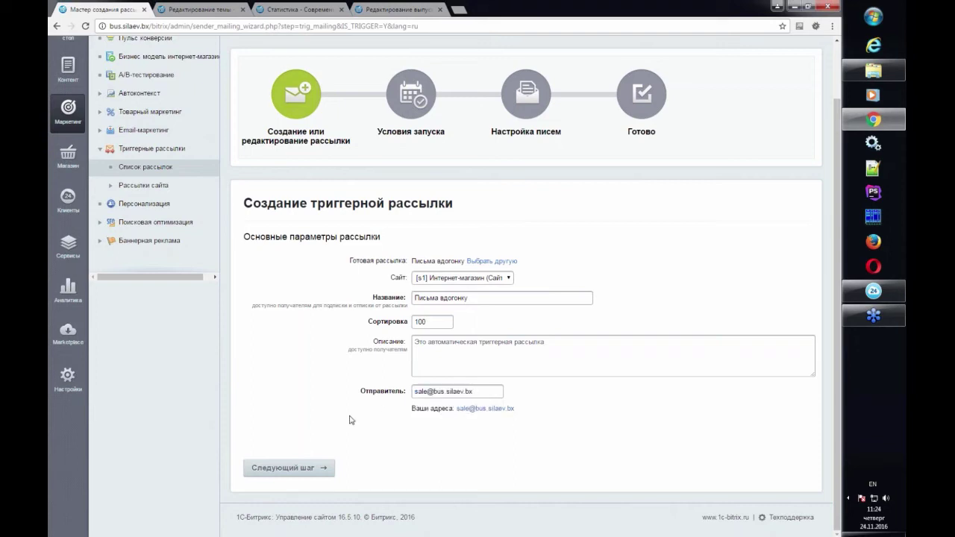
Step: Complete the mailing's basic parameters and keep Оплата заказа as both its launch condition and its goal
{"action": "left_click", "coordinate": [322, 470]}
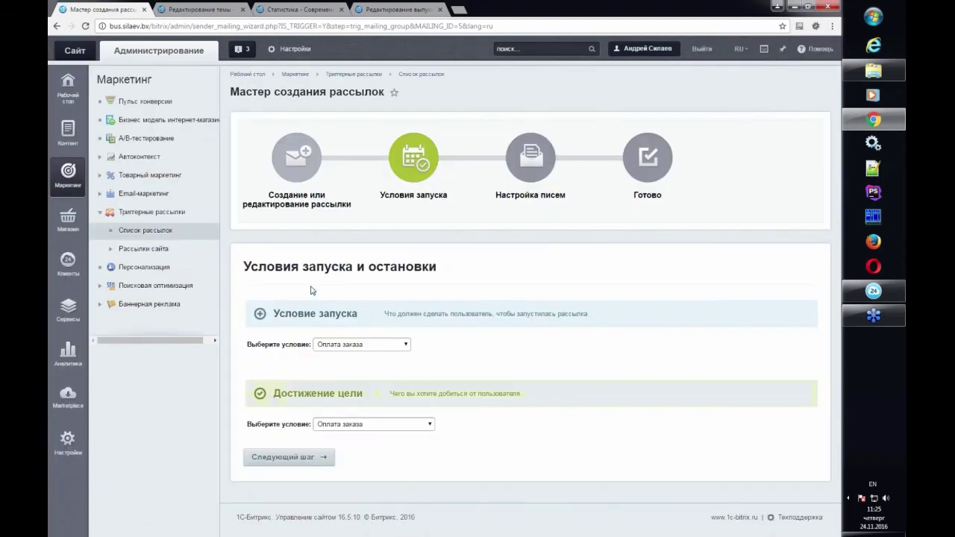
{"action": "left_click_drag", "start_coordinate": [282, 266], "coordinate": [414, 270]}
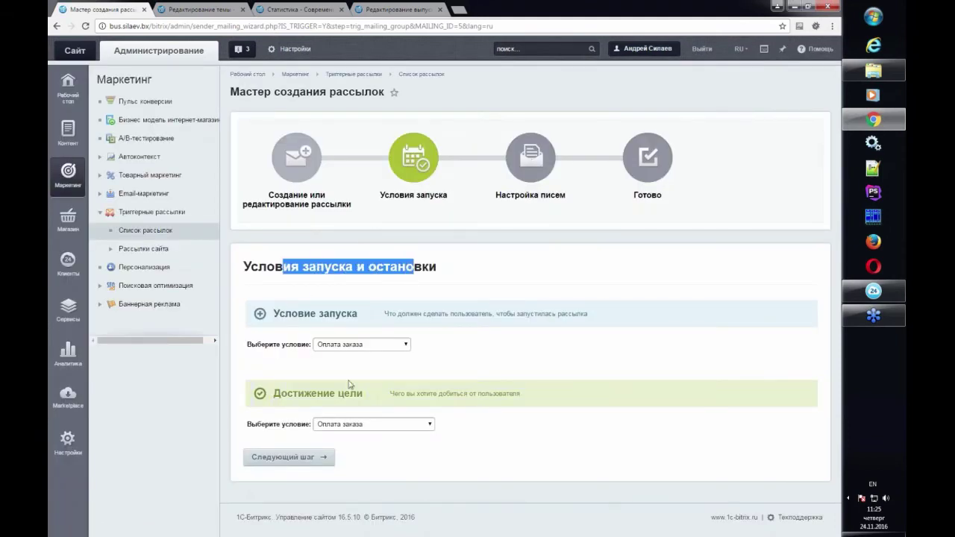
{"action": "left_click", "coordinate": [371, 318]}
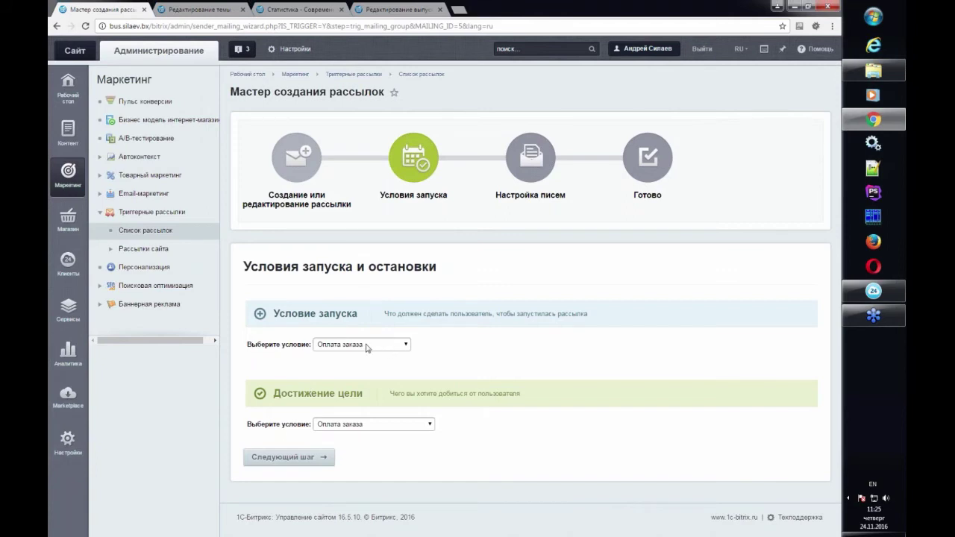
{"action": "left_click", "coordinate": [367, 345]}
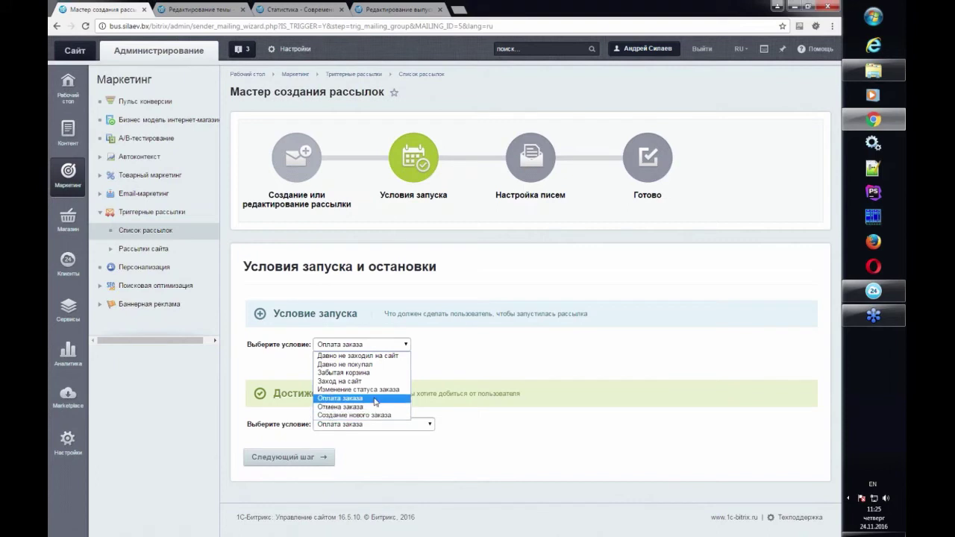
{"action": "left_click", "coordinate": [403, 342]}
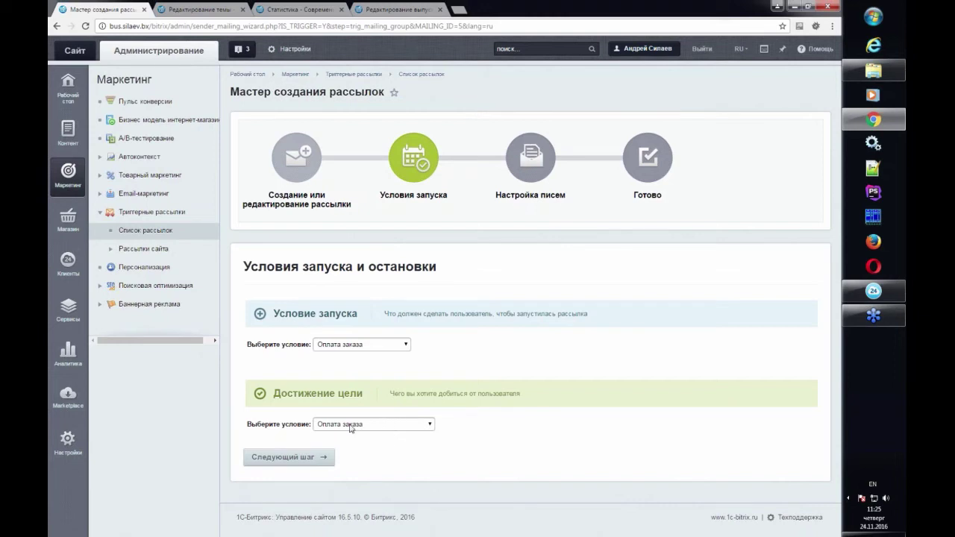
{"action": "left_click", "coordinate": [314, 456]}
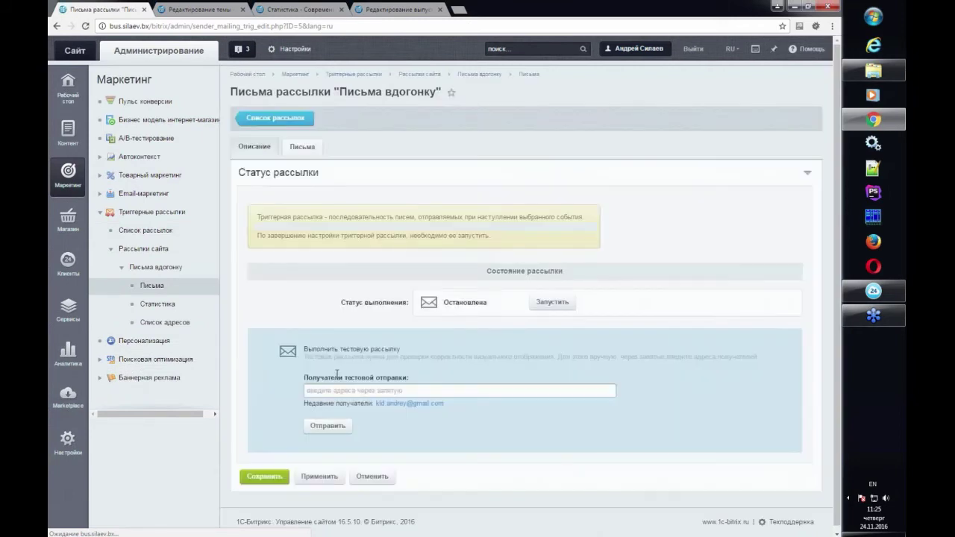
Step: Open the letters of the Письма вдогонку mailing and examine the launch event and the letter sequence
{"action": "left_click", "coordinate": [305, 149]}
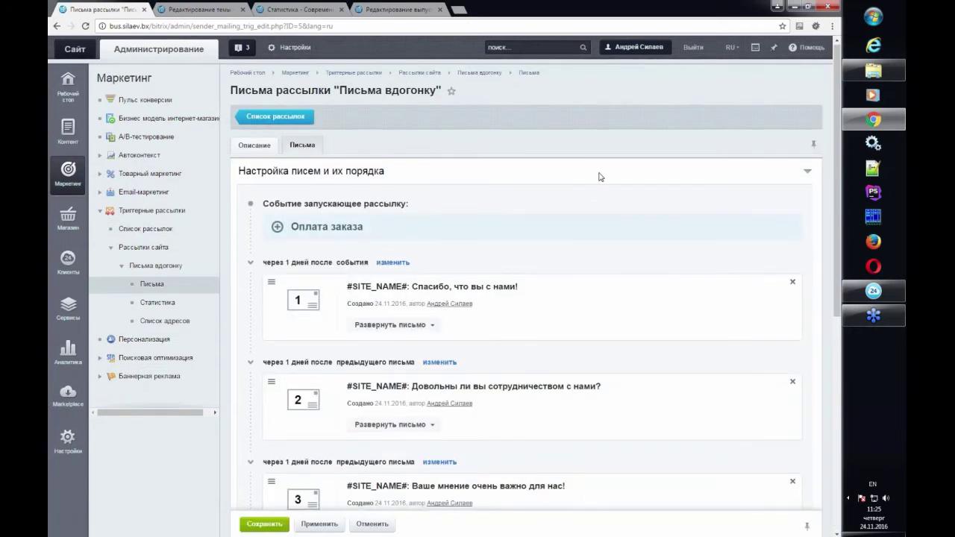
{"action": "scroll", "coordinate": [470, 166], "scroll_direction": "down", "scroll_amount": 2}
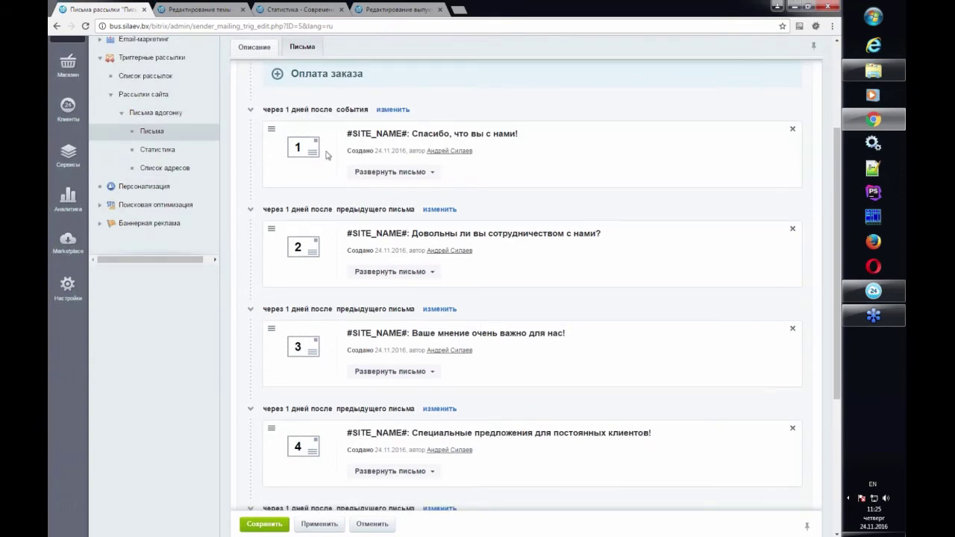
{"action": "scroll", "coordinate": [348, 273], "scroll_direction": "down", "scroll_amount": 2}
{"action": "scroll", "coordinate": [373, 206], "scroll_direction": "up", "scroll_amount": 2}
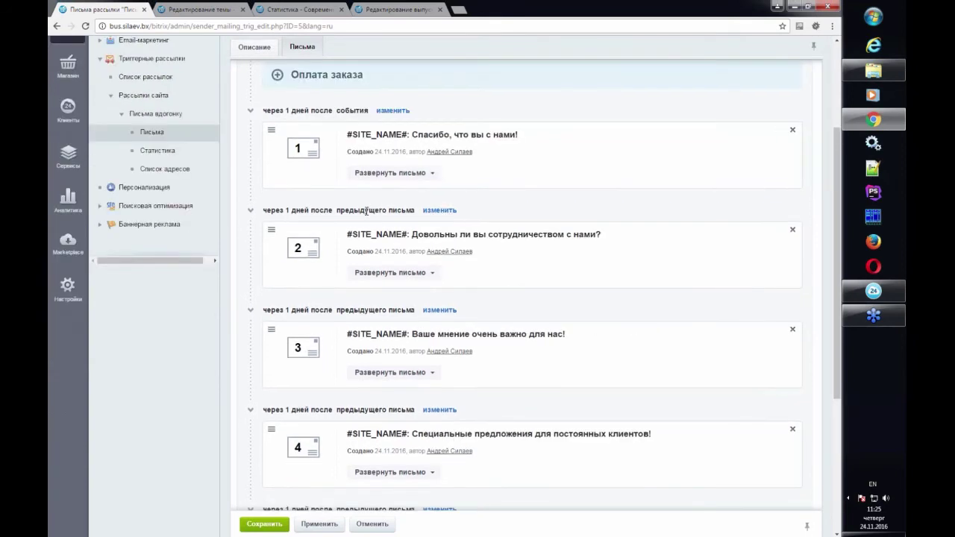
{"action": "scroll", "coordinate": [451, 211], "scroll_direction": "up", "scroll_amount": 3}
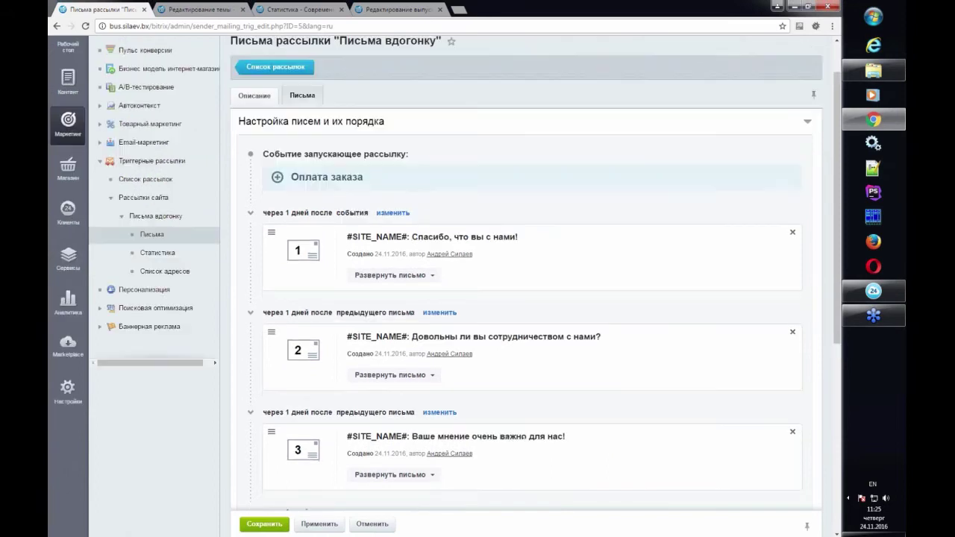
{"action": "left_click_drag", "start_coordinate": [344, 177], "coordinate": [292, 177]}
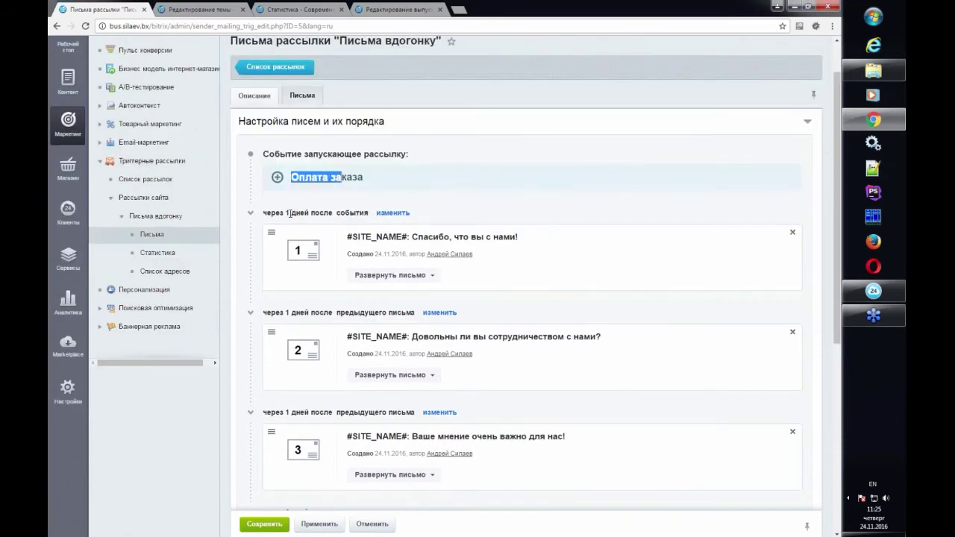
{"action": "left_click", "coordinate": [325, 206]}
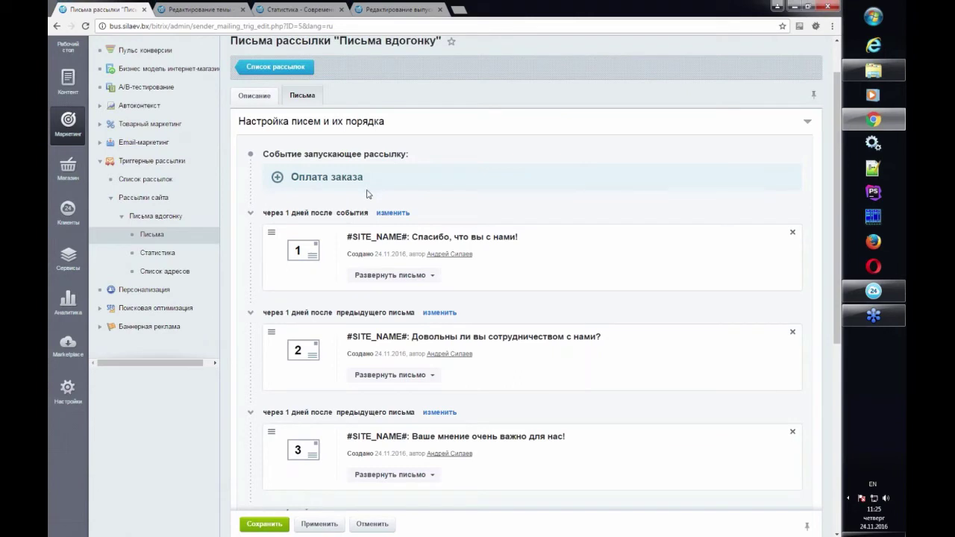
Step: Expand the first letter, Спасибо, что вы с нами!, and replace its message template with 1 столбец-1
{"action": "left_click", "coordinate": [390, 275]}
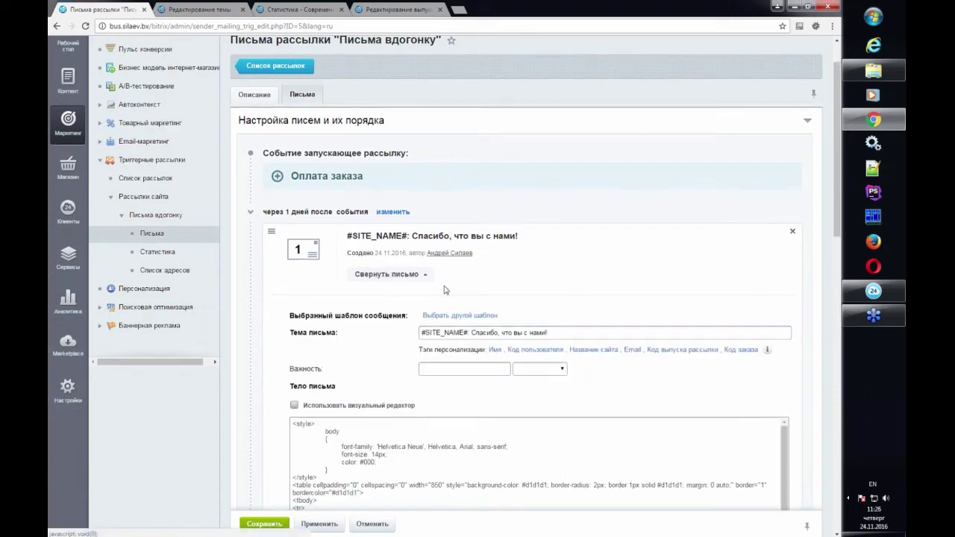
{"action": "left_click", "coordinate": [459, 315]}
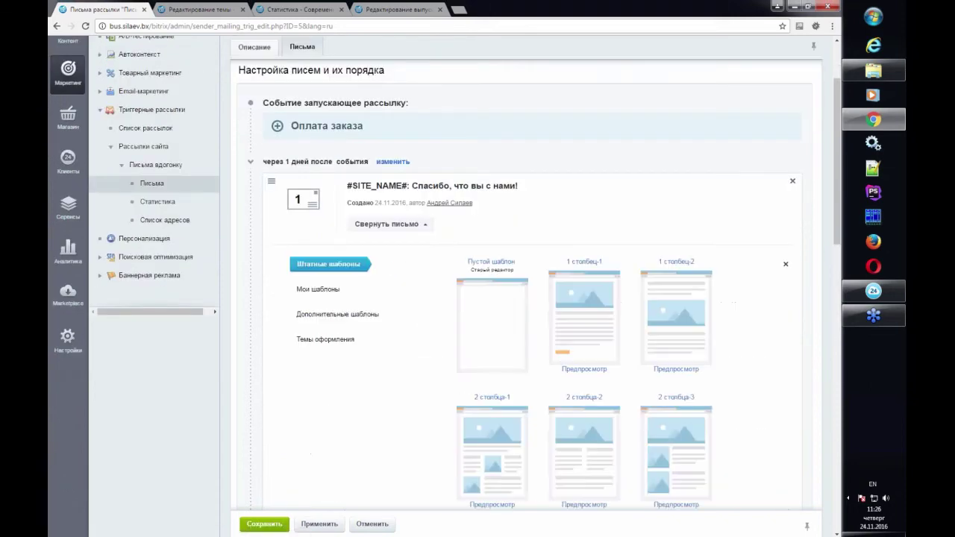
{"action": "left_click", "coordinate": [597, 301]}
{"action": "left_click", "coordinate": [487, 92]}
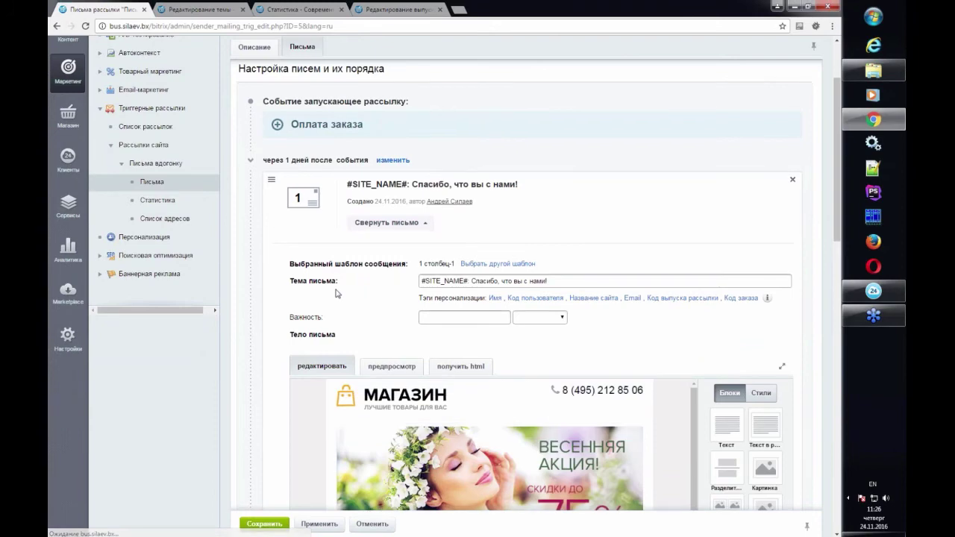
Step: Insert the Сопутствующие заказу товары block between the first letter's banner and heading with its default parameters, and collapse the letter
{"action": "scroll", "coordinate": [336, 293], "scroll_direction": "down", "scroll_amount": 2}
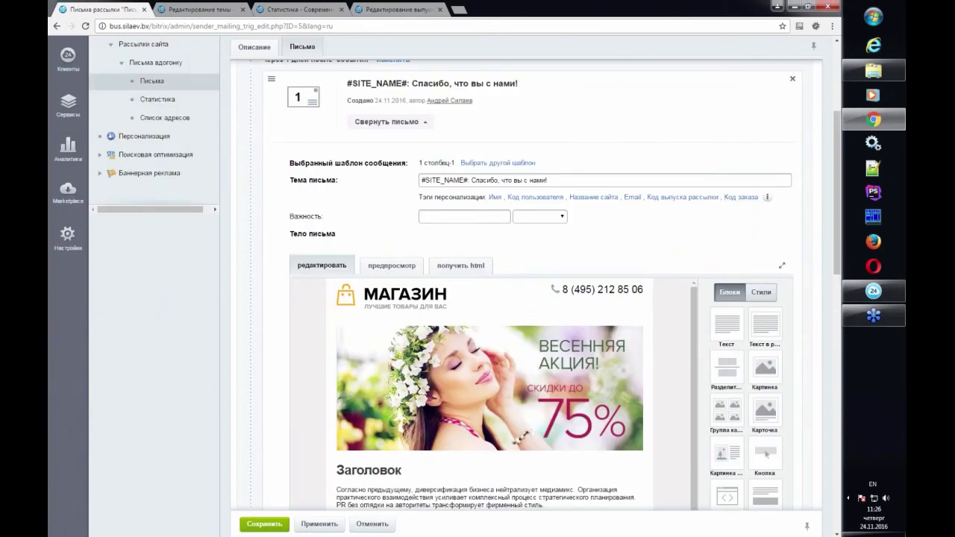
{"action": "scroll", "coordinate": [765, 366], "scroll_direction": "down", "scroll_amount": 5}
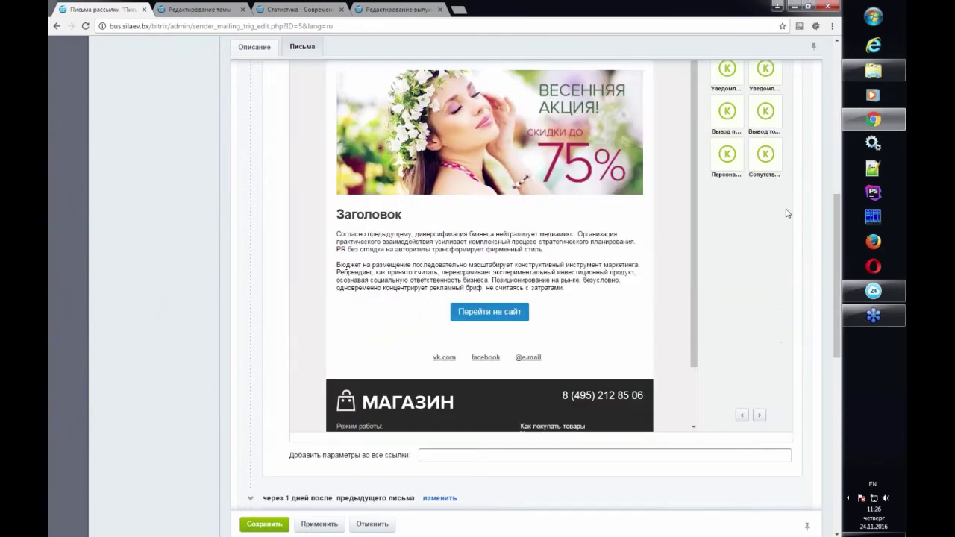
{"action": "left_click_drag", "start_coordinate": [765, 157], "coordinate": [480, 294]}
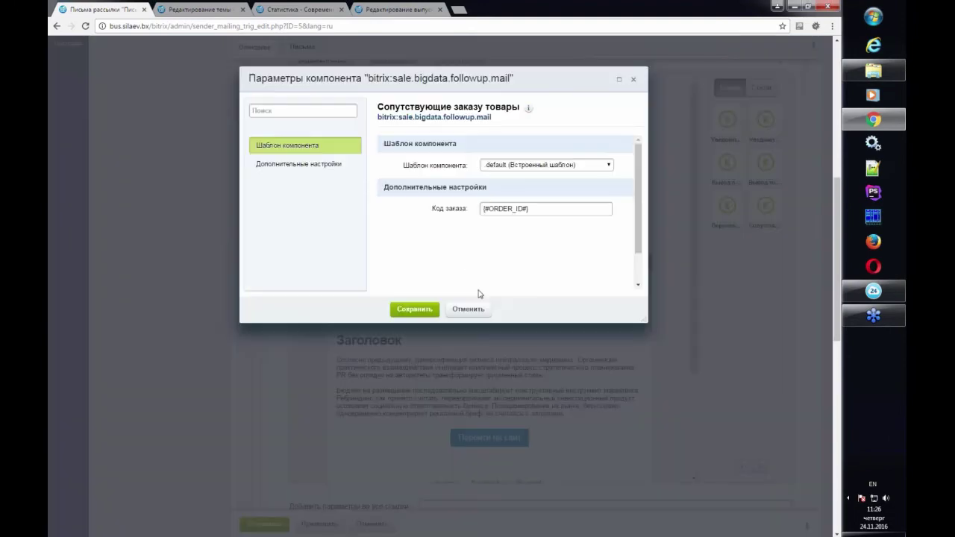
{"action": "left_click", "coordinate": [415, 316]}
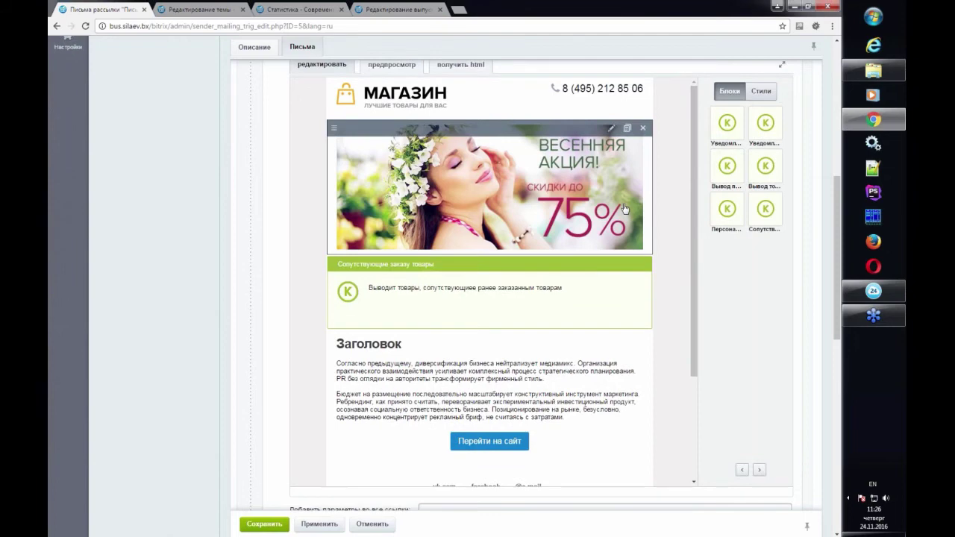
{"action": "scroll", "coordinate": [436, 181], "scroll_direction": "up", "scroll_amount": 2}
{"action": "scroll", "coordinate": [441, 183], "scroll_direction": "up", "scroll_amount": 3}
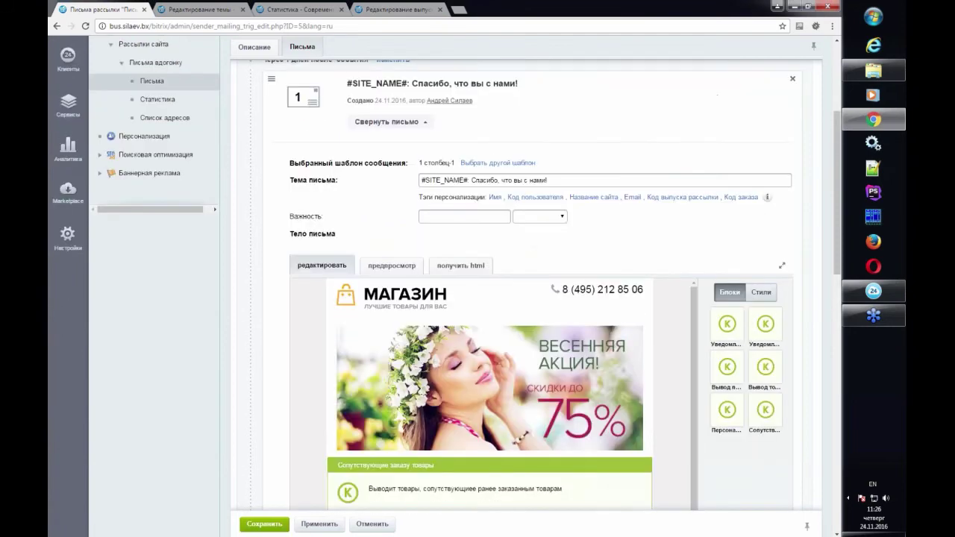
{"action": "left_click", "coordinate": [393, 172]}
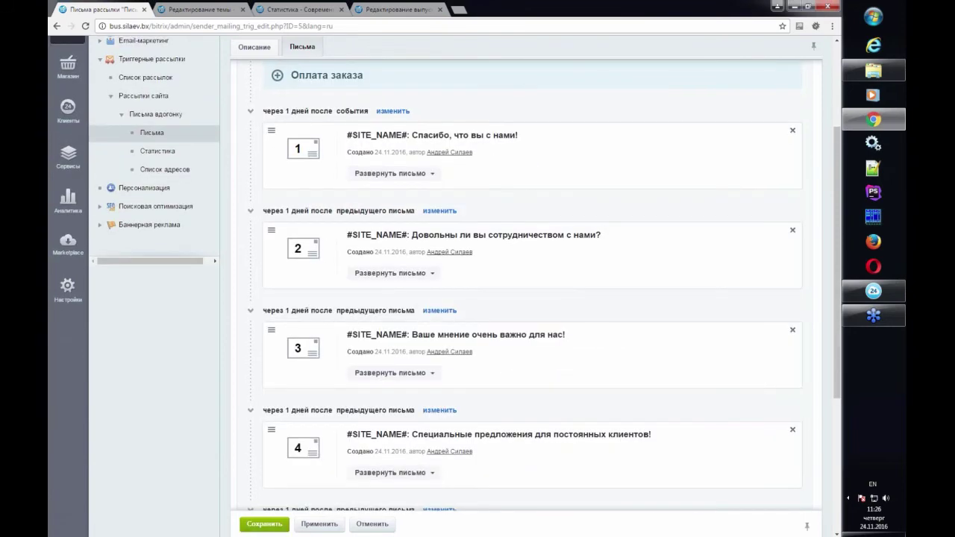
Step: Examine the whole letter chain from the launch event through the delays between letters to the mailing's goal
{"action": "scroll", "coordinate": [319, 225], "scroll_direction": "up", "scroll_amount": 3}
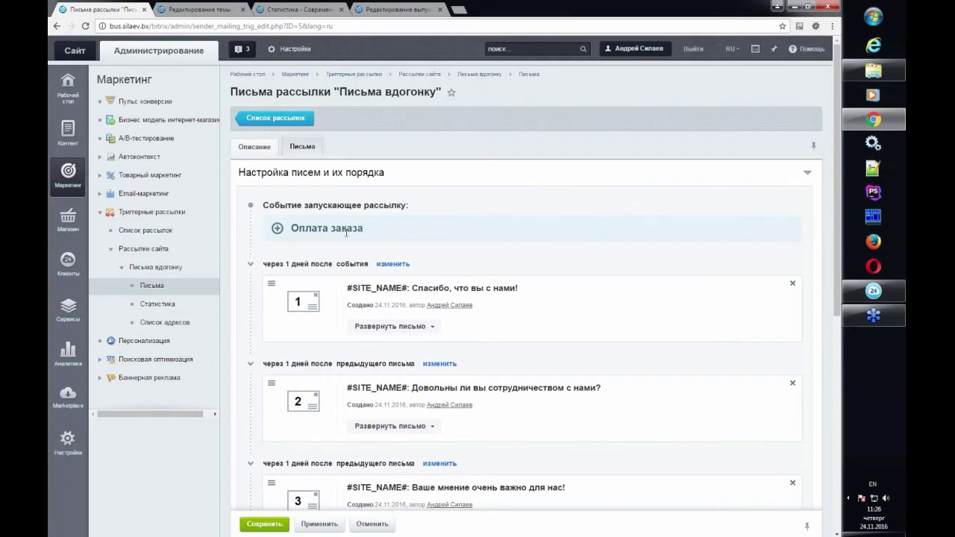
{"action": "scroll", "coordinate": [489, 305], "scroll_direction": "down", "scroll_amount": 3}
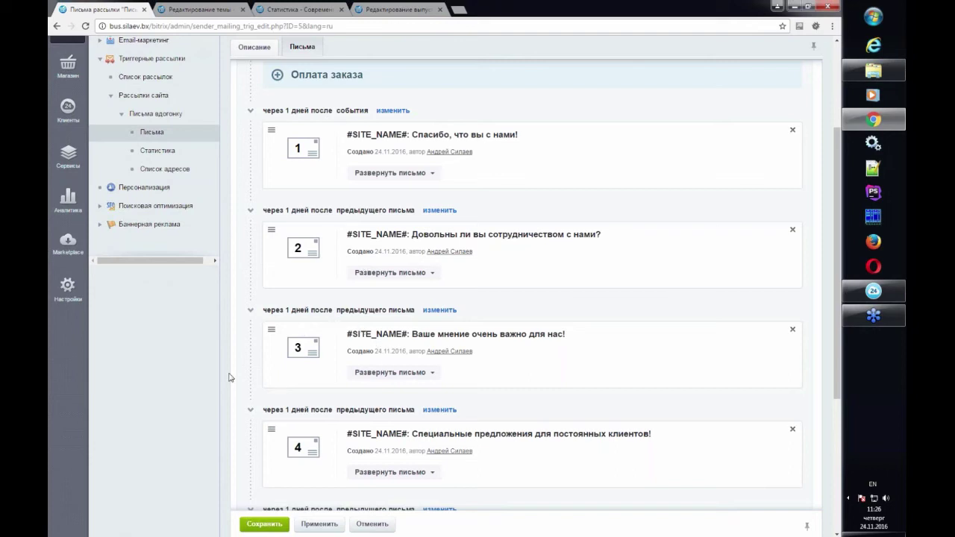
{"action": "scroll", "coordinate": [247, 365], "scroll_direction": "down", "scroll_amount": 4}
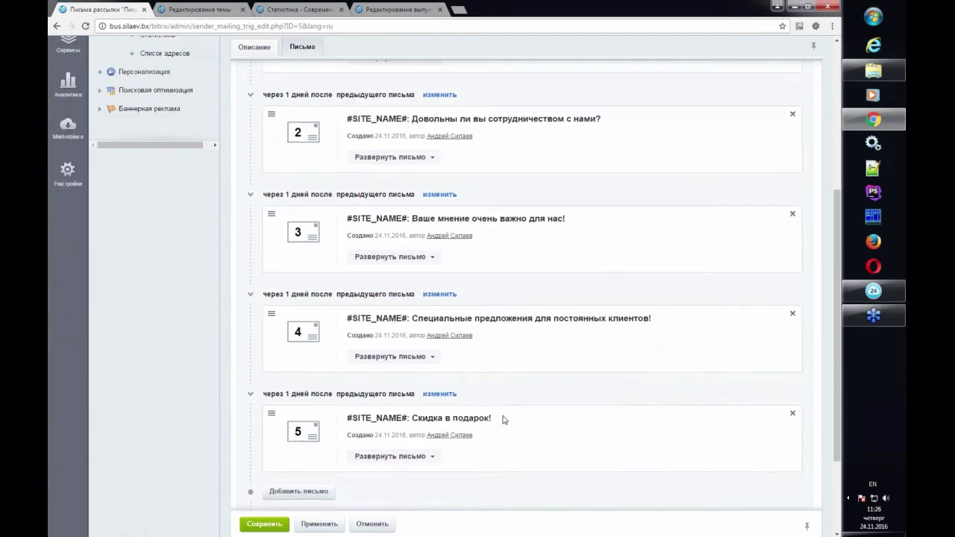
{"action": "left_click_drag", "start_coordinate": [286, 265], "coordinate": [371, 284]}
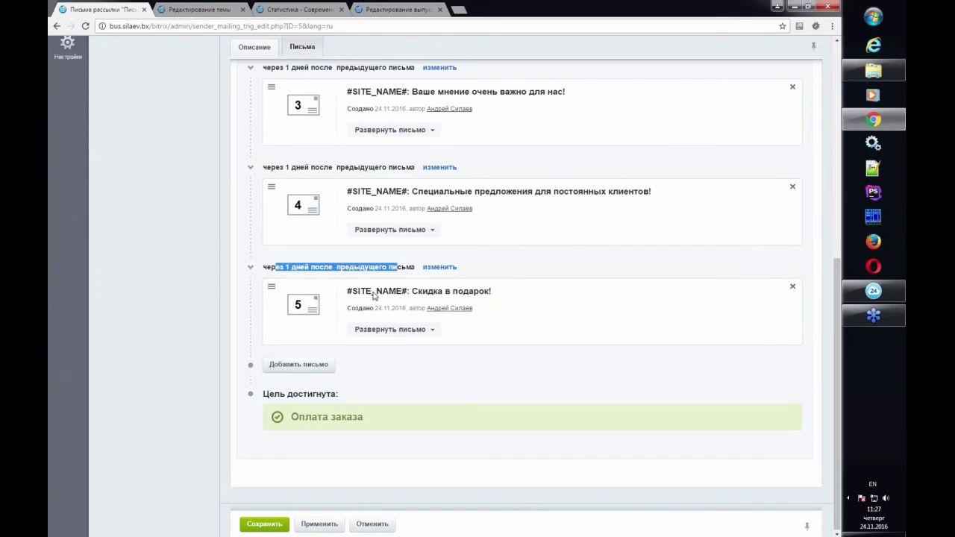
{"action": "scroll", "coordinate": [315, 166], "scroll_direction": "up", "scroll_amount": 4}
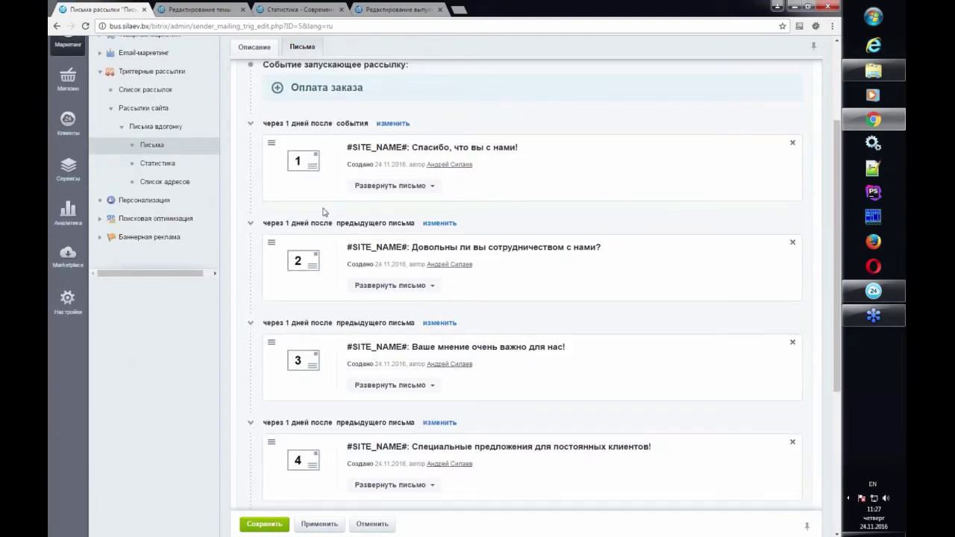
{"action": "scroll", "coordinate": [324, 213], "scroll_direction": "down", "scroll_amount": 1}
{"action": "scroll", "coordinate": [533, 186], "scroll_direction": "down", "scroll_amount": 3}
{"action": "scroll", "coordinate": [533, 186], "scroll_direction": "up", "scroll_amount": 1}
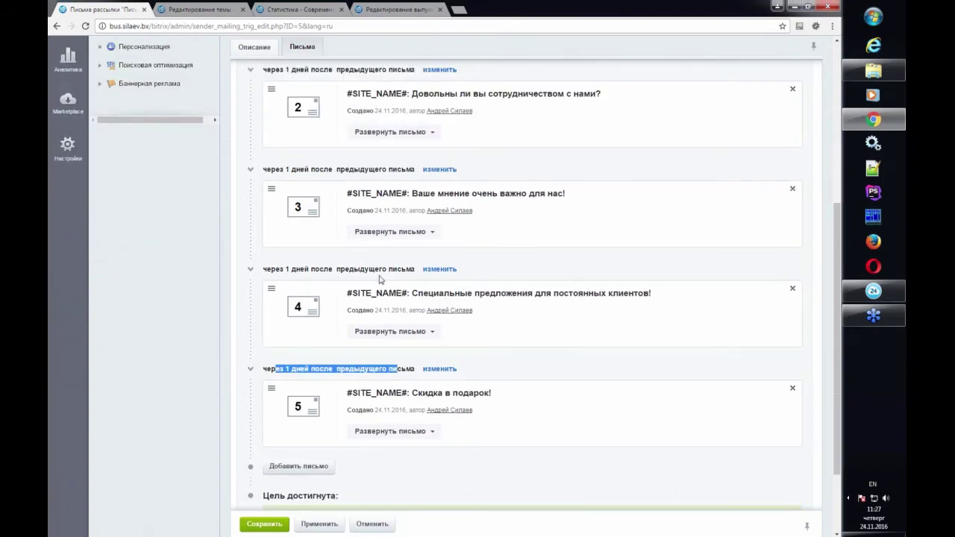
{"action": "scroll", "coordinate": [381, 279], "scroll_direction": "down", "scroll_amount": 2}
{"action": "triple_click", "coordinate": [359, 418]}
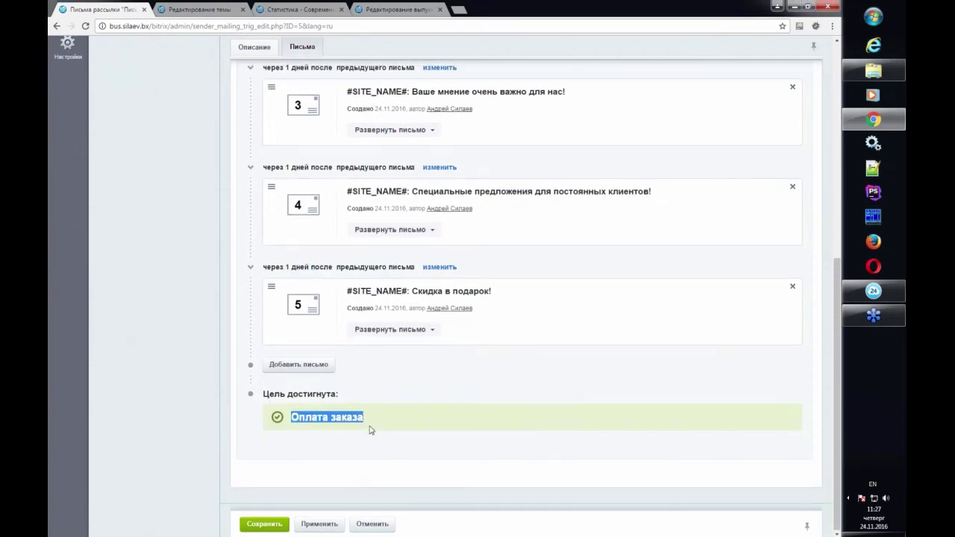
{"action": "scroll", "coordinate": [371, 431], "scroll_direction": "up", "scroll_amount": 5}
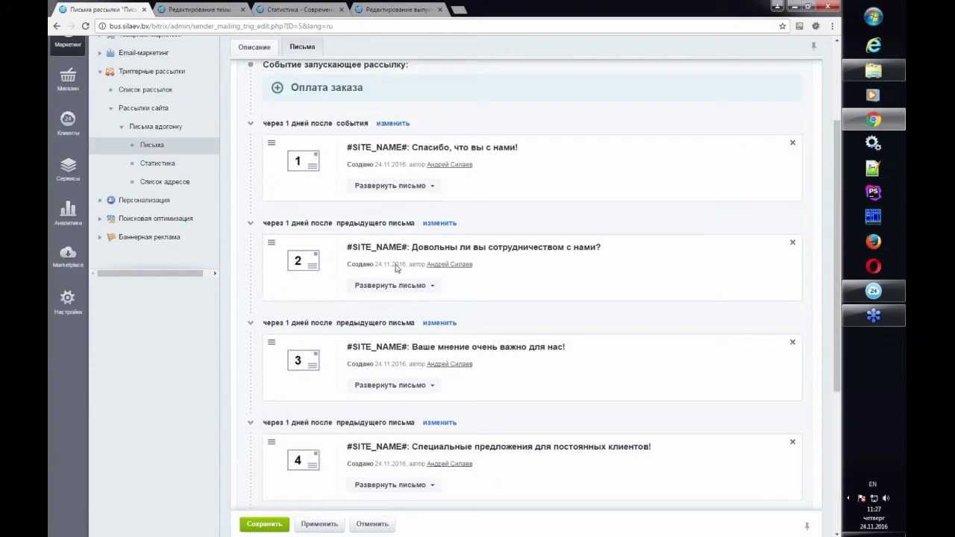
{"action": "scroll", "coordinate": [401, 273], "scroll_direction": "down", "scroll_amount": 1}
{"action": "scroll", "coordinate": [401, 273], "scroll_direction": "down", "scroll_amount": 4}
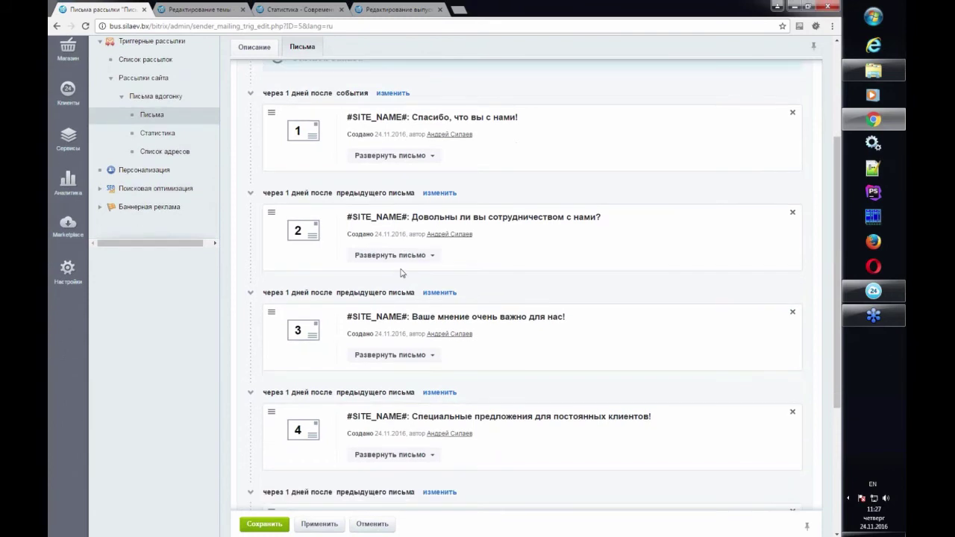
{"action": "scroll", "coordinate": [438, 329], "scroll_direction": "up", "scroll_amount": 2}
{"action": "scroll", "coordinate": [438, 328], "scroll_direction": "up", "scroll_amount": 1}
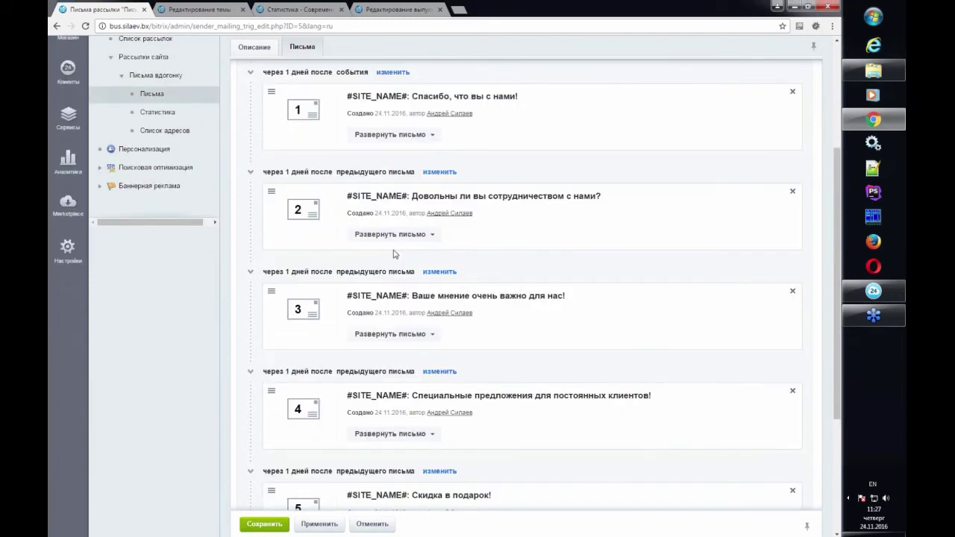
{"action": "scroll", "coordinate": [404, 258], "scroll_direction": "down", "scroll_amount": 3}
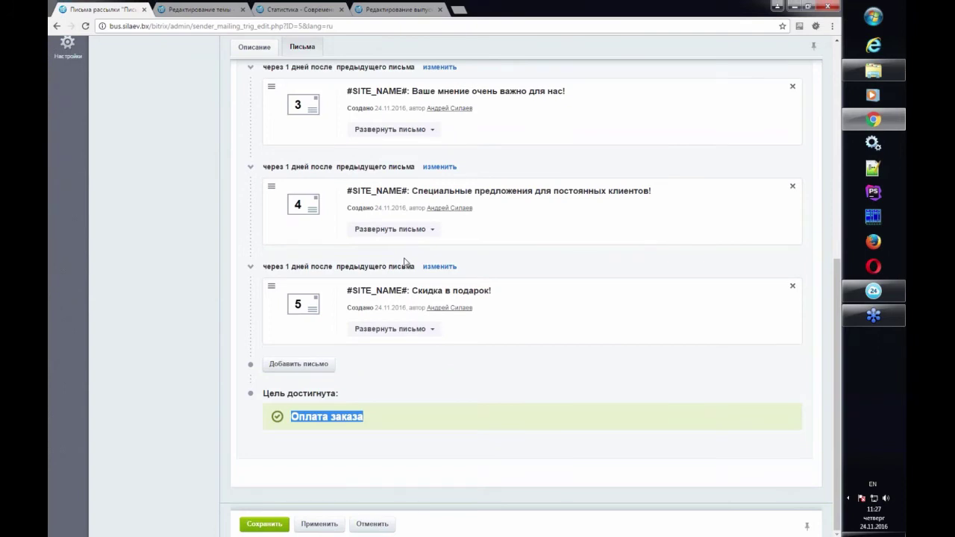
{"action": "scroll", "coordinate": [405, 261], "scroll_direction": "up", "scroll_amount": 1}
{"action": "scroll", "coordinate": [405, 262], "scroll_direction": "up", "scroll_amount": 3}
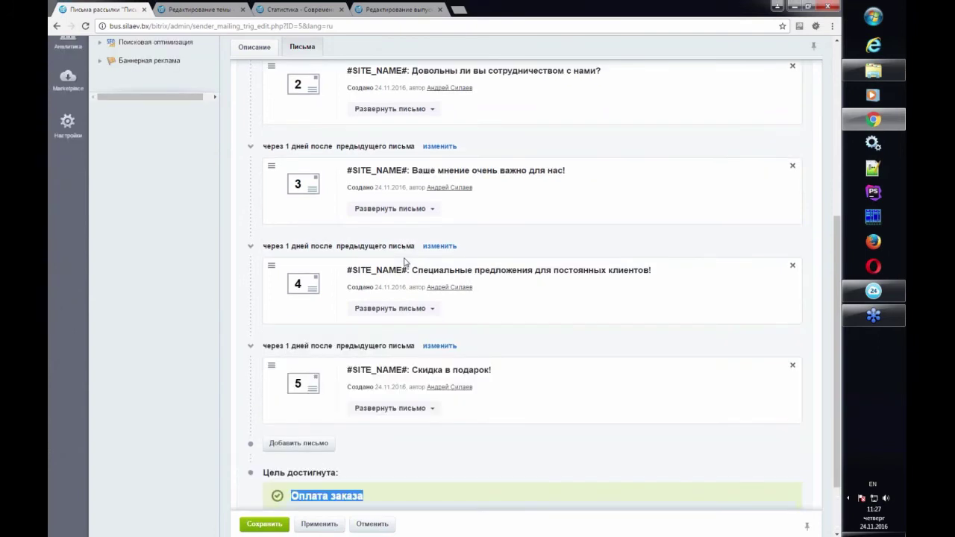
{"action": "scroll", "coordinate": [407, 261], "scroll_direction": "up", "scroll_amount": 2}
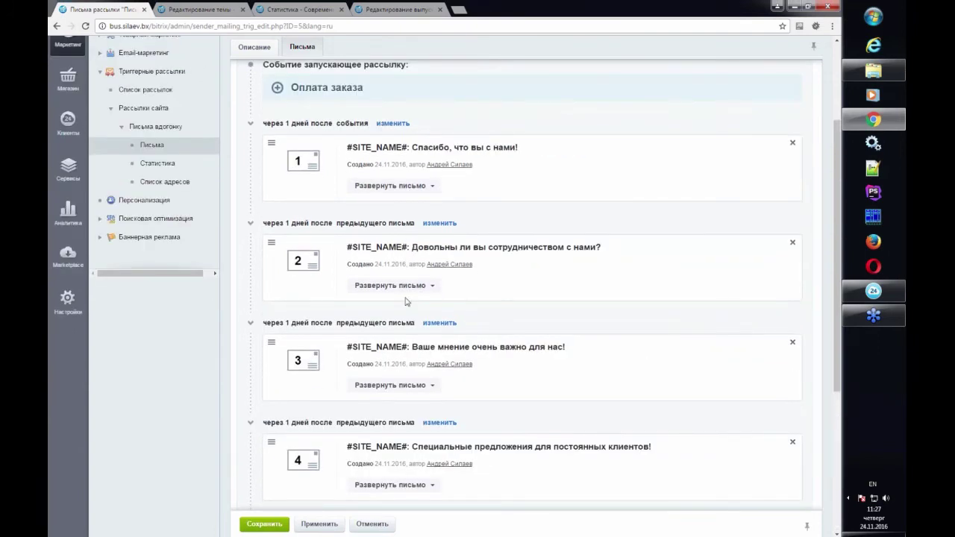
{"action": "scroll", "coordinate": [407, 301], "scroll_direction": "down", "scroll_amount": 3}
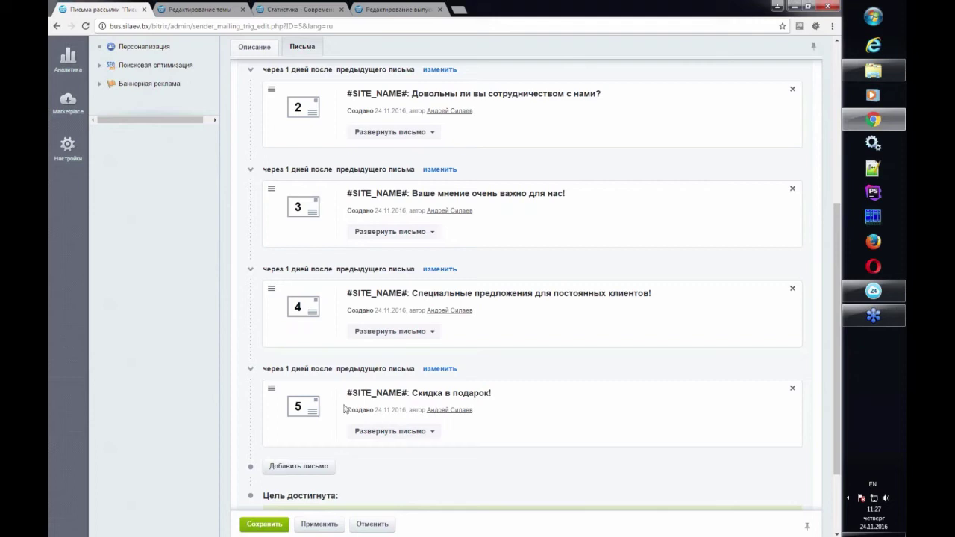
Step: Review the order of the five letters in the mailing and the delay set before each one
{"action": "scroll", "coordinate": [344, 409], "scroll_direction": "down", "scroll_amount": 1}
{"action": "scroll", "coordinate": [329, 373], "scroll_direction": "up", "scroll_amount": 4}
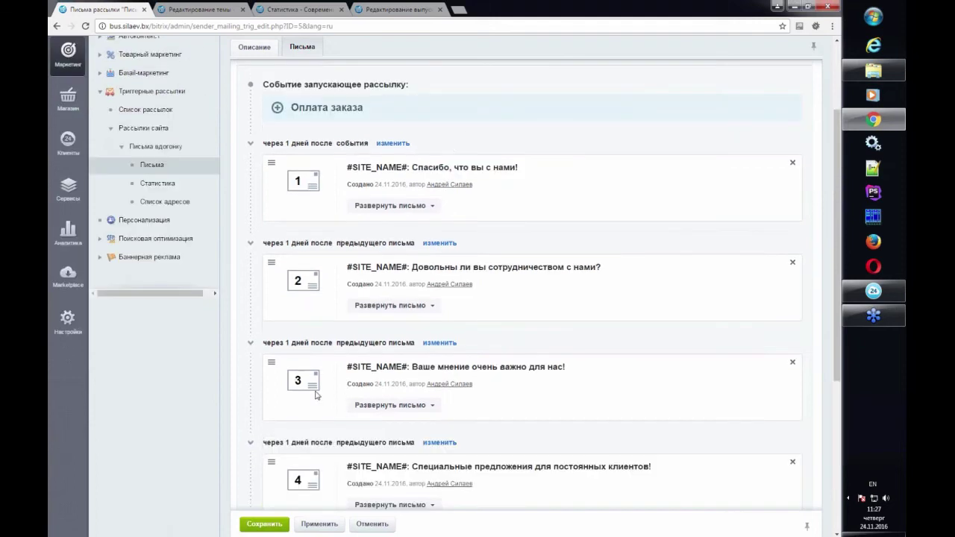
{"action": "scroll", "coordinate": [318, 344], "scroll_direction": "down", "scroll_amount": 4}
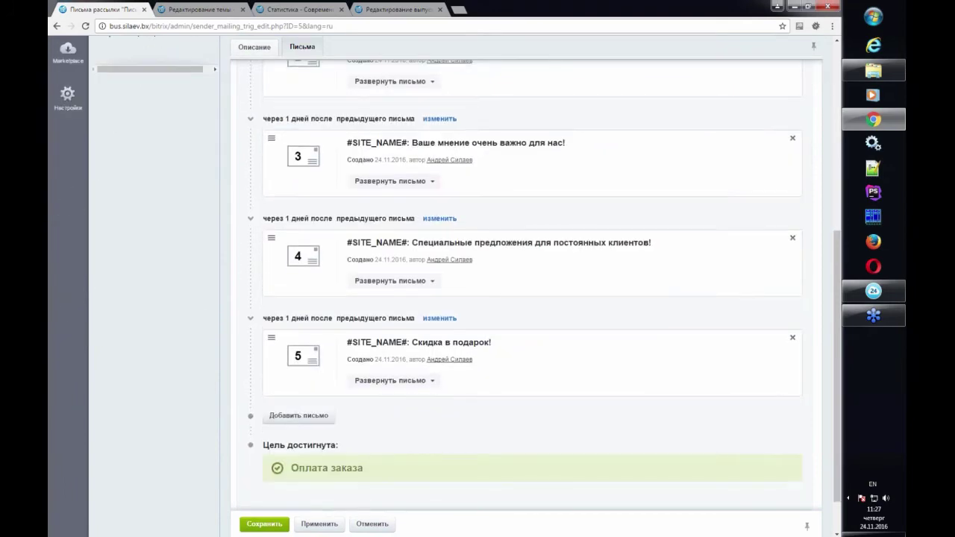
{"action": "scroll", "coordinate": [310, 209], "scroll_direction": "up", "scroll_amount": 5}
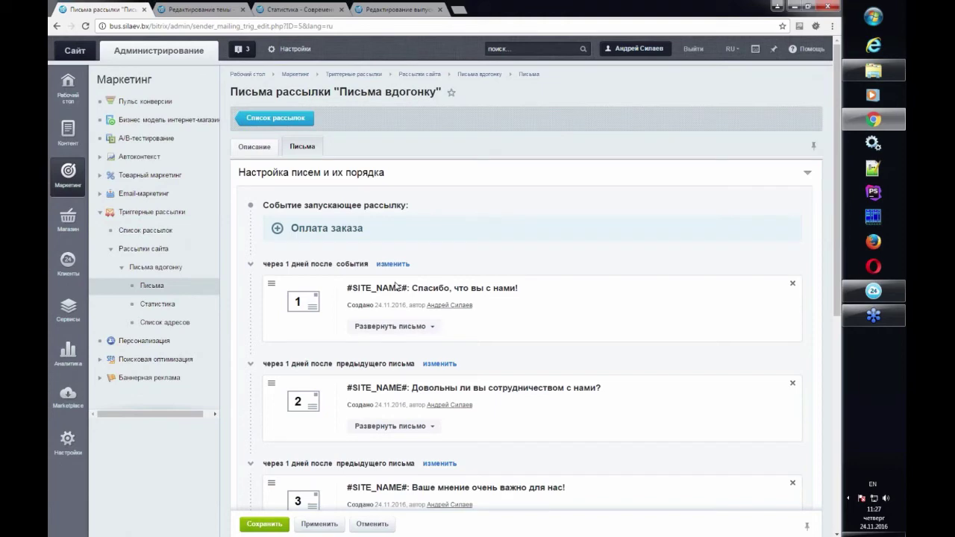
{"action": "scroll", "coordinate": [395, 287], "scroll_direction": "down", "scroll_amount": 3}
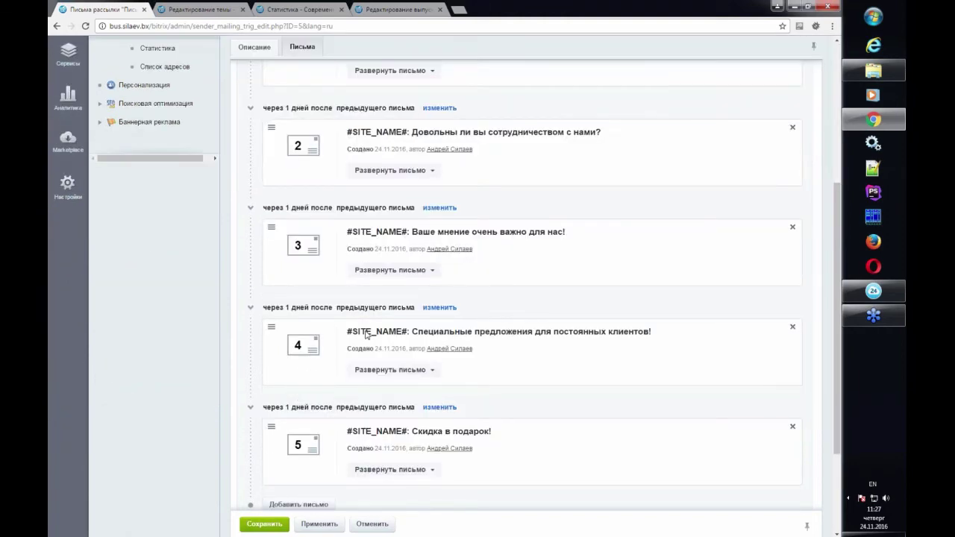
{"action": "scroll", "coordinate": [426, 335], "scroll_direction": "down", "scroll_amount": 1}
{"action": "scroll", "coordinate": [403, 224], "scroll_direction": "up", "scroll_amount": 1}
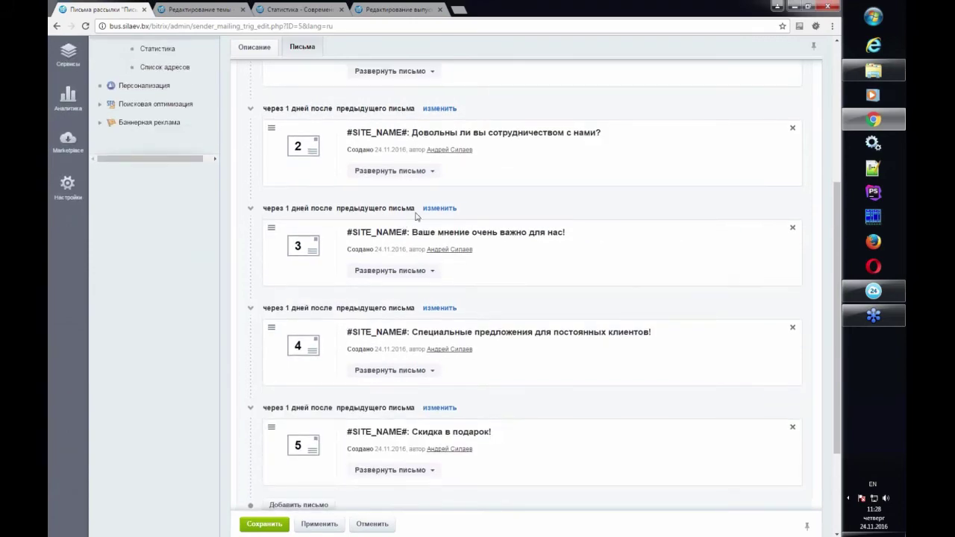
{"action": "scroll", "coordinate": [416, 216], "scroll_direction": "up", "scroll_amount": 1}
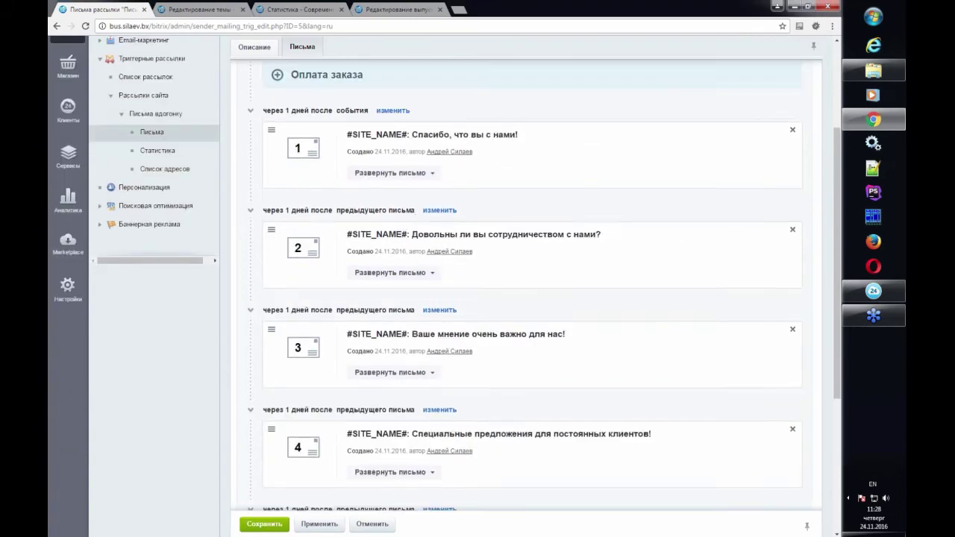
Step: Expand the second letter, Довольны ли вы сотрудничеством с нами?, collapse it, and look over the letters and goal that follow
{"action": "left_click", "coordinate": [407, 274]}
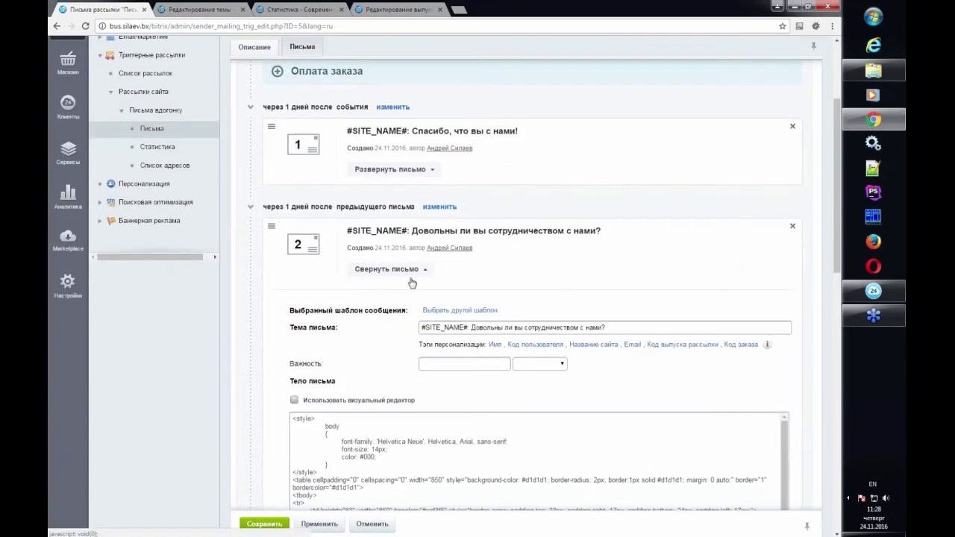
{"action": "left_click", "coordinate": [411, 278]}
{"action": "scroll", "coordinate": [418, 276], "scroll_direction": "down", "scroll_amount": 1}
{"action": "scroll", "coordinate": [418, 277], "scroll_direction": "down", "scroll_amount": 1}
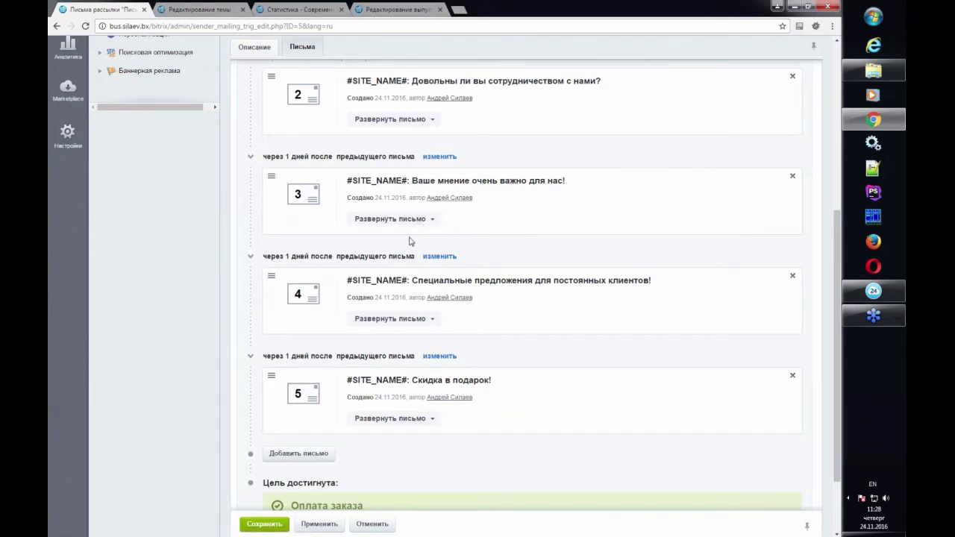
{"action": "scroll", "coordinate": [407, 243], "scroll_direction": "up", "scroll_amount": 2}
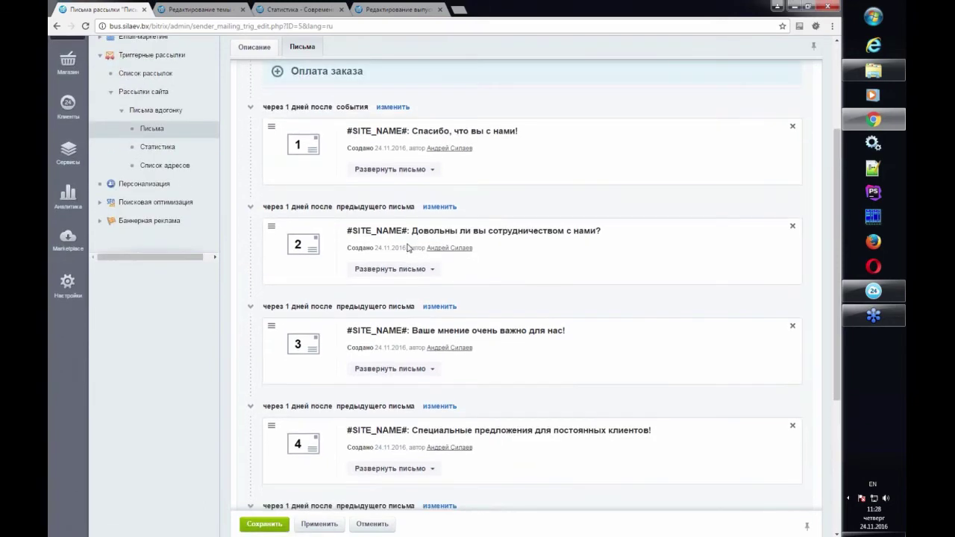
{"action": "scroll", "coordinate": [408, 246], "scroll_direction": "down", "scroll_amount": 1}
{"action": "scroll", "coordinate": [408, 246], "scroll_direction": "down", "scroll_amount": 2}
{"action": "scroll", "coordinate": [409, 249], "scroll_direction": "up", "scroll_amount": 1}
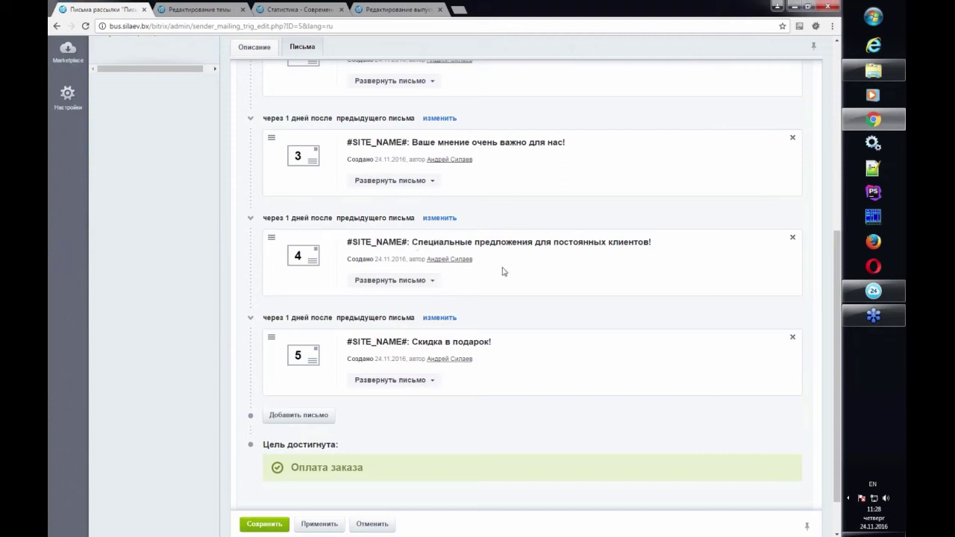
{"action": "scroll", "coordinate": [500, 276], "scroll_direction": "down", "scroll_amount": 2}
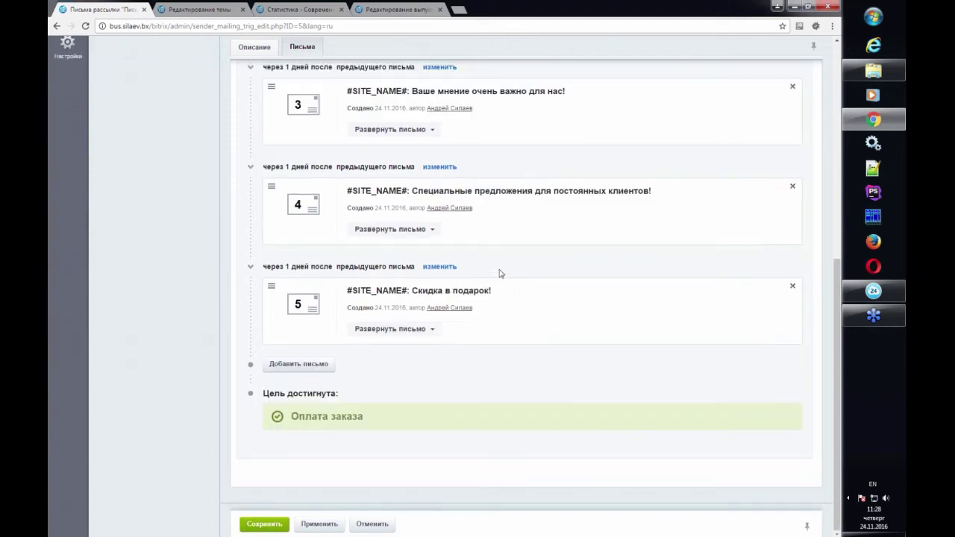
{"action": "scroll", "coordinate": [501, 273], "scroll_direction": "up", "scroll_amount": 1}
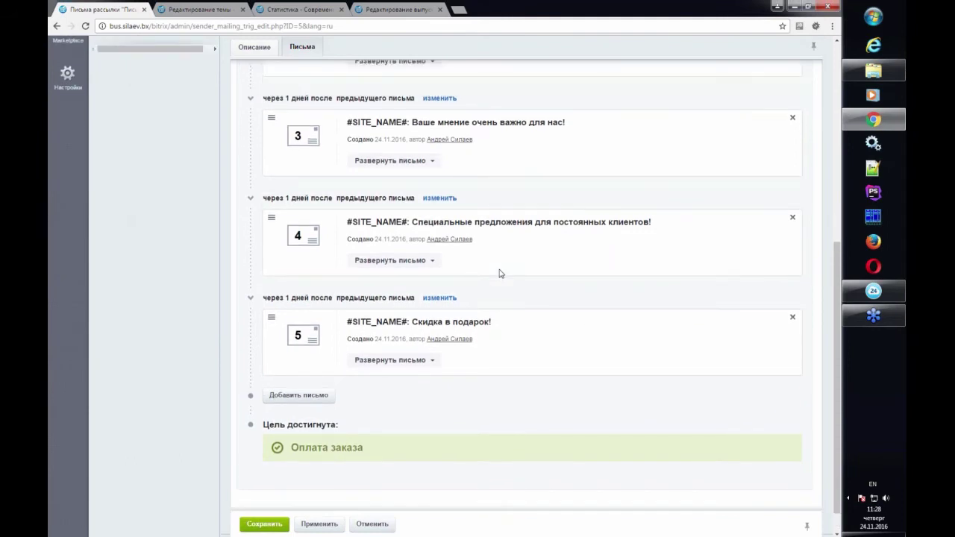
{"action": "scroll", "coordinate": [500, 273], "scroll_direction": "up", "scroll_amount": 10}
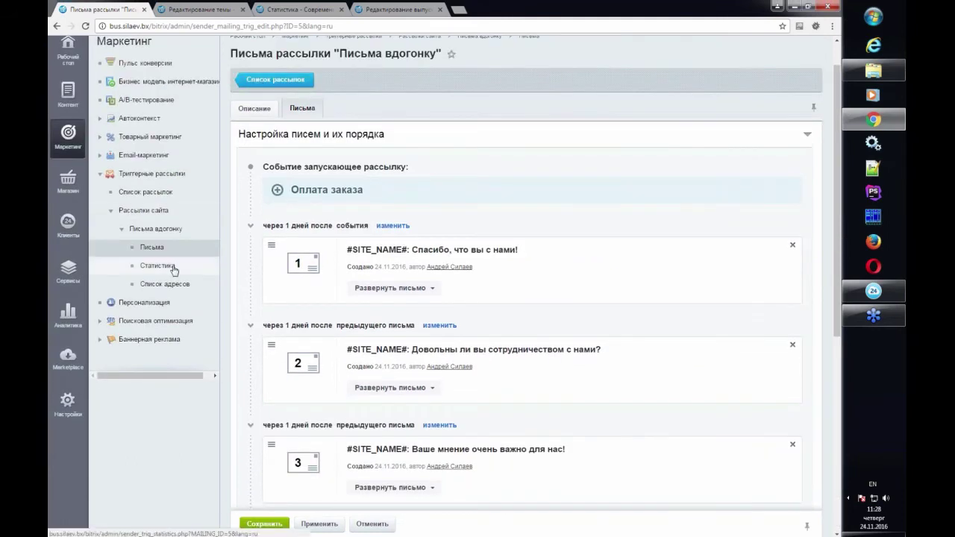
Step: Reopen the letters page of the Письма вдогонку mailing and examine the mailing's execution status
{"action": "left_click", "coordinate": [153, 248]}
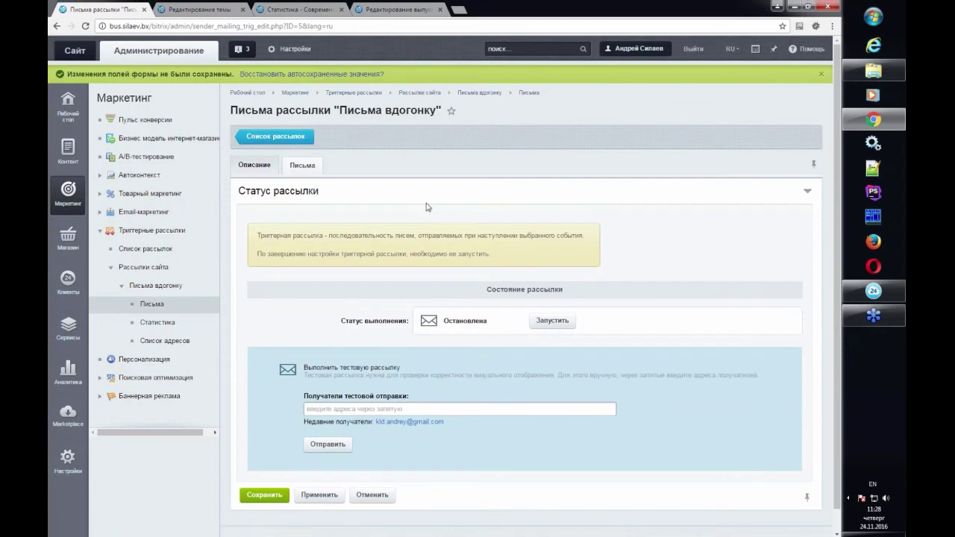
{"action": "left_click", "coordinate": [322, 166]}
{"action": "left_click_drag", "start_coordinate": [444, 321], "coordinate": [490, 324]}
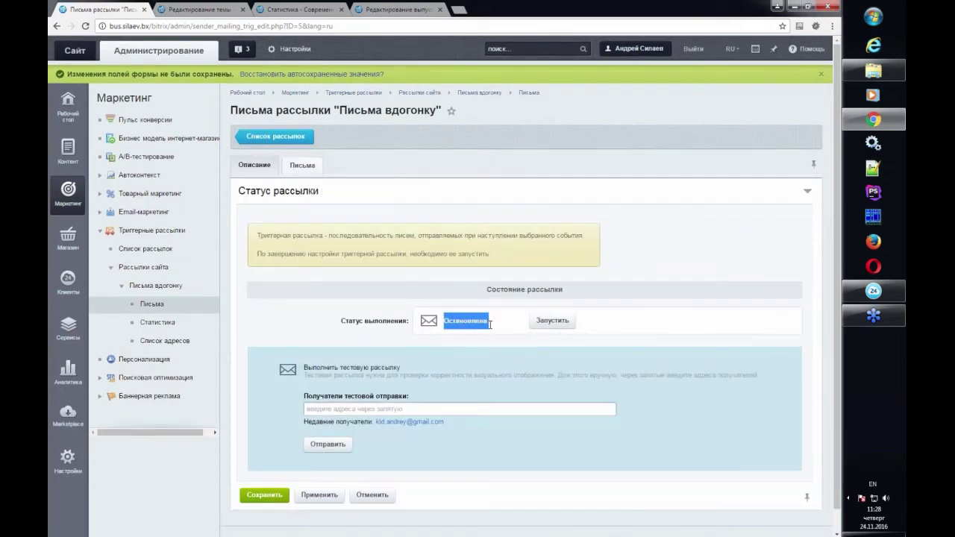
{"action": "left_click", "coordinate": [600, 327]}
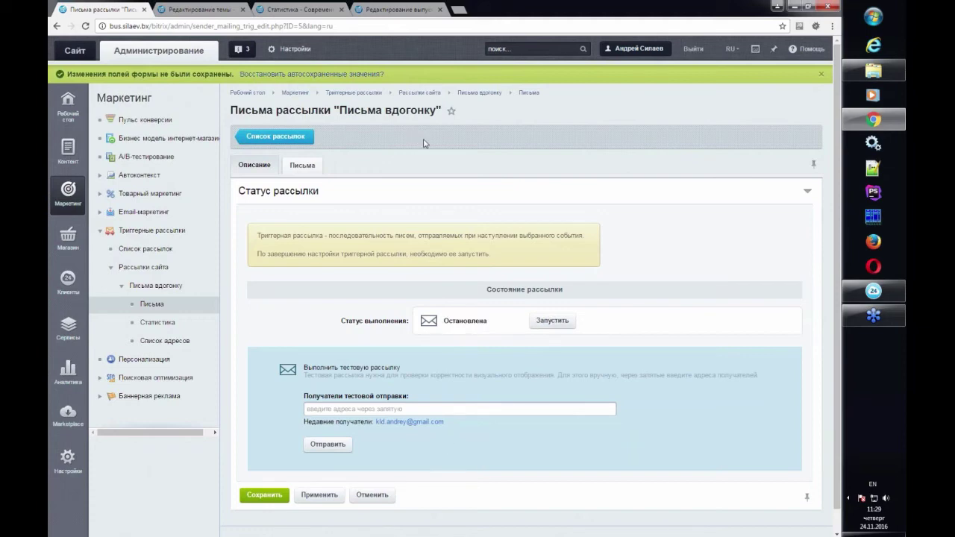
Step: Check the mailing's letters and description, and fill in the test-send recipient with the recently used e-mail address
{"action": "left_click", "coordinate": [303, 165]}
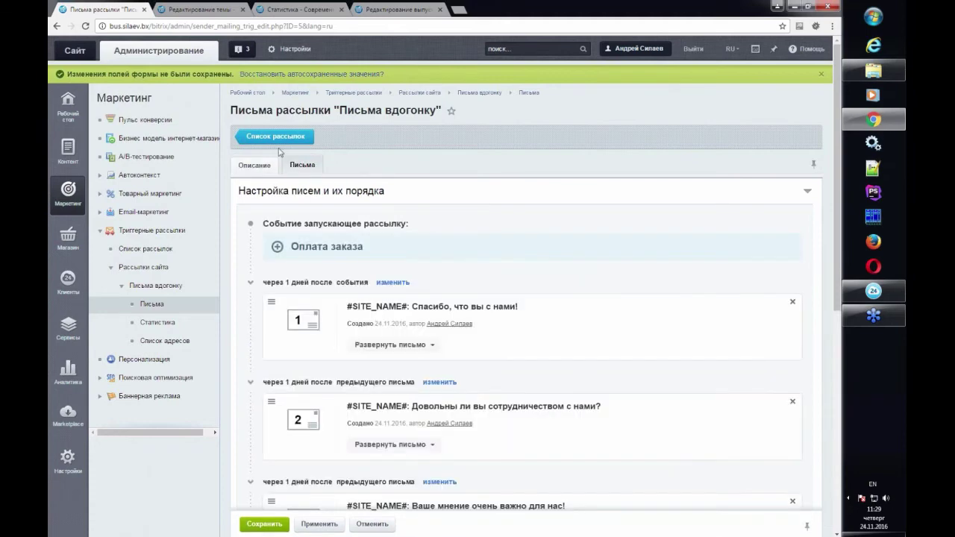
{"action": "left_click", "coordinate": [265, 167]}
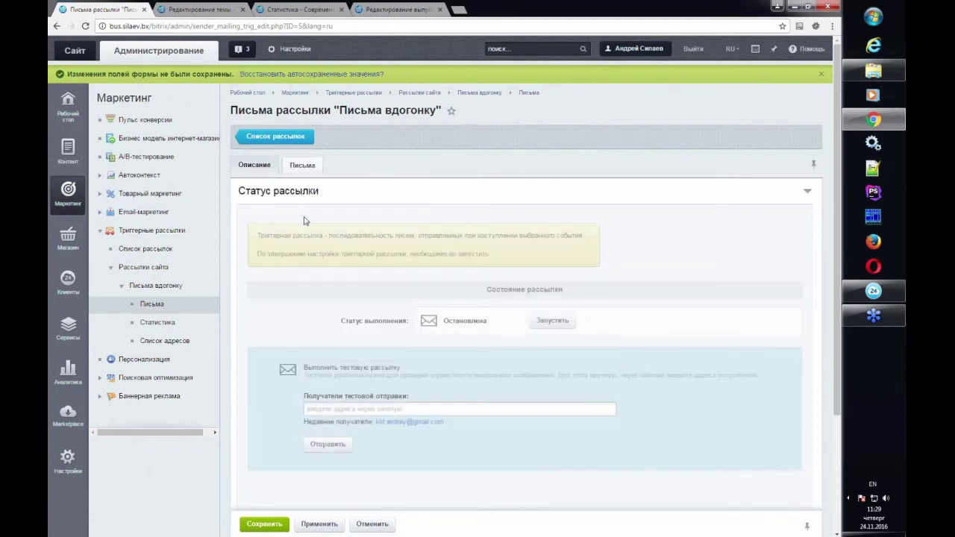
{"action": "left_click", "coordinate": [431, 422]}
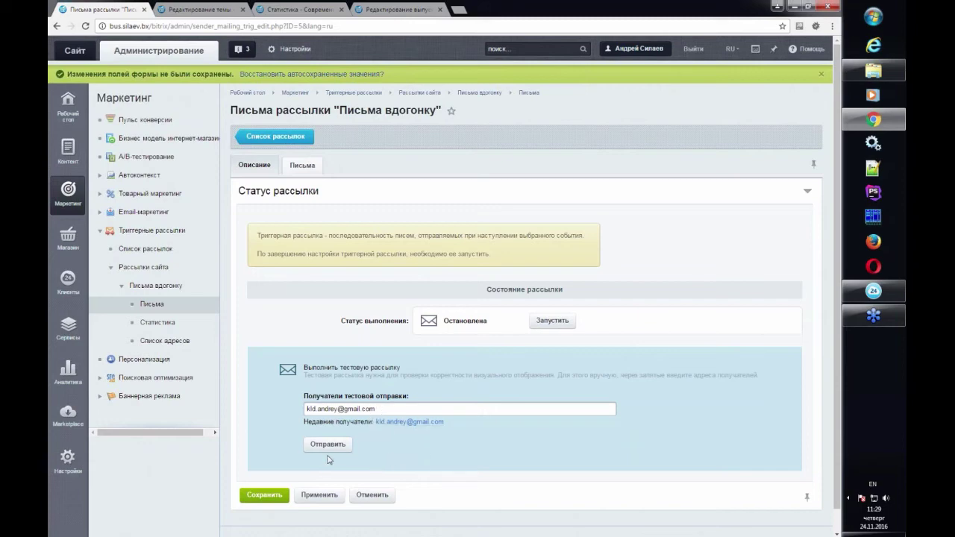
Step: Return to the mailing's letter sequence and look through it once more
{"action": "left_click", "coordinate": [302, 165]}
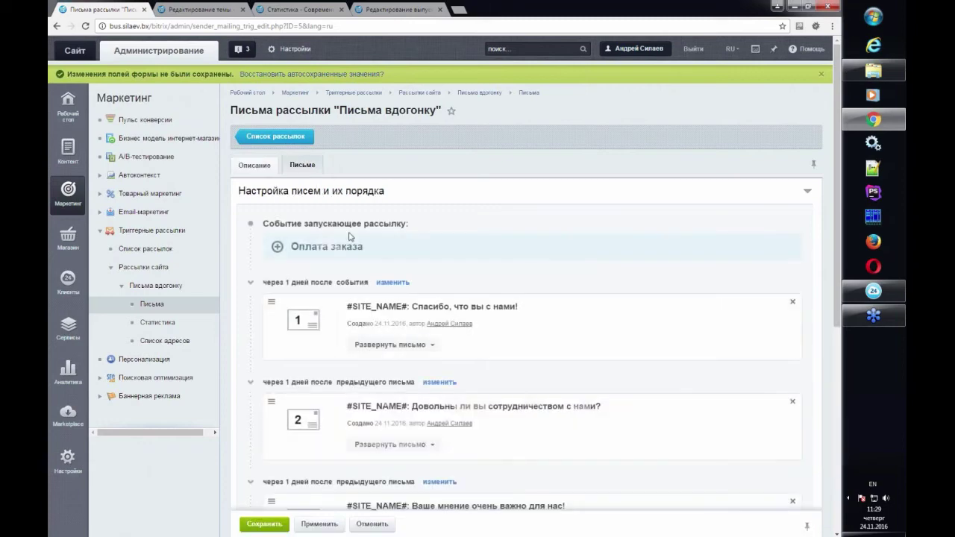
{"action": "scroll", "coordinate": [303, 165], "scroll_direction": "down", "scroll_amount": 6}
{"action": "scroll", "coordinate": [403, 289], "scroll_direction": "up", "scroll_amount": 6}
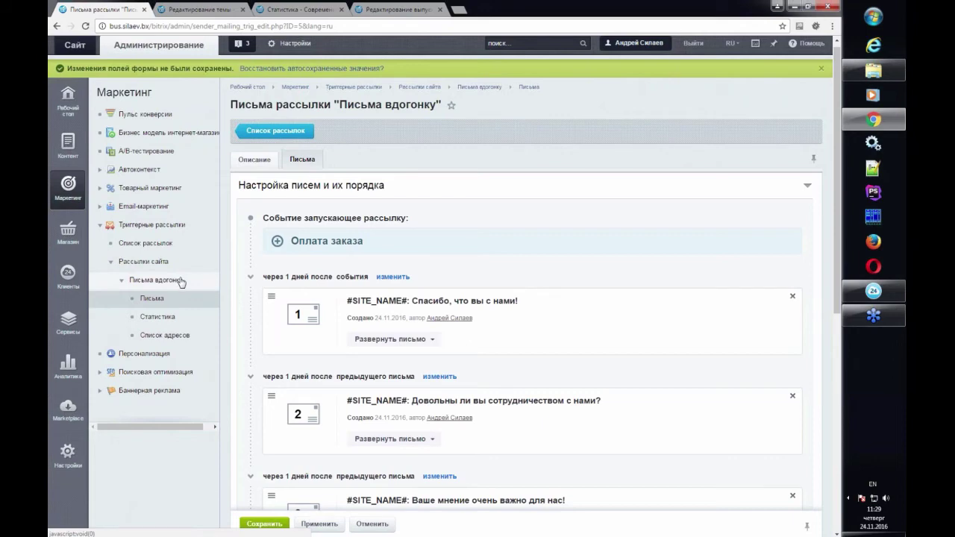
{"action": "left_click", "coordinate": [156, 262]}
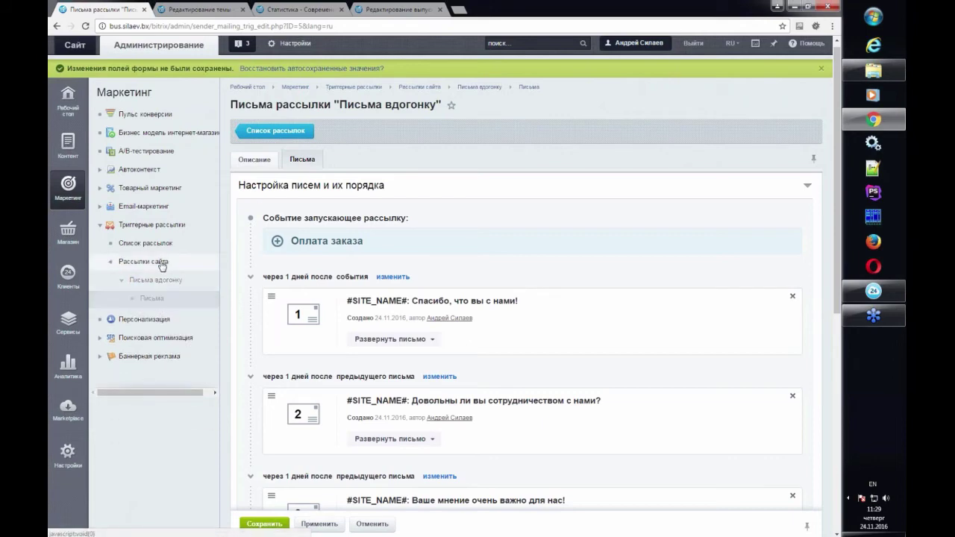
{"action": "left_click", "coordinate": [156, 262]}
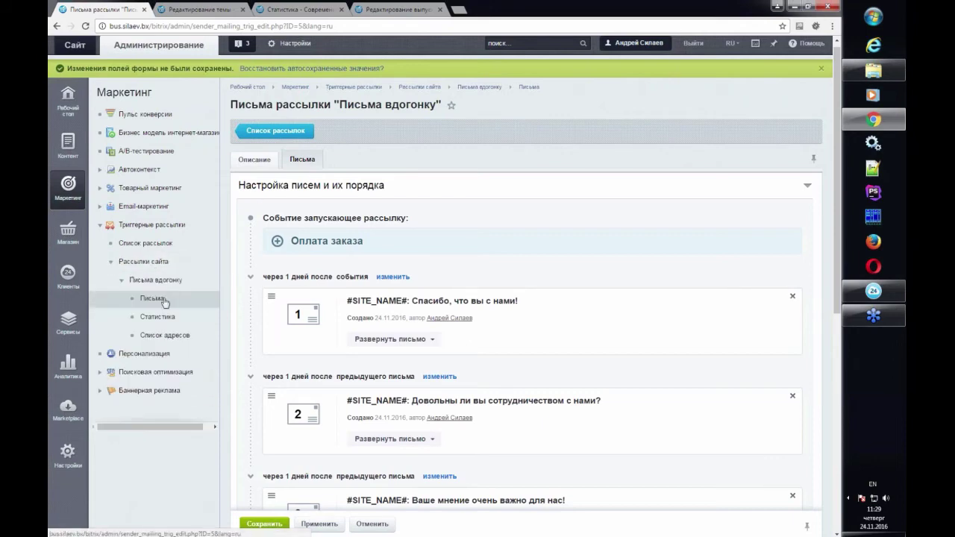
Step: Open the Письма вдогонку mailing for editing from the trigger mailing list and proceed to its launch conditions
{"action": "left_click", "coordinate": [147, 245]}
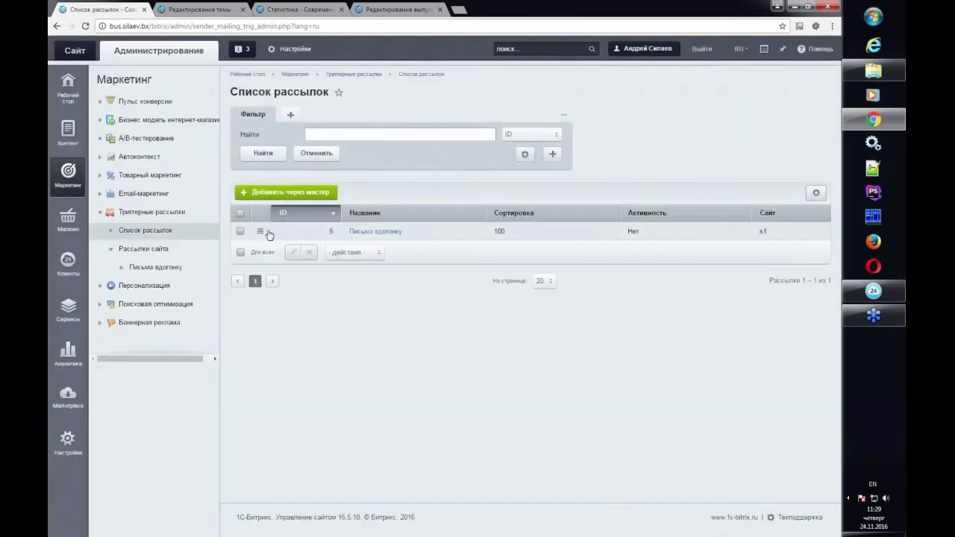
{"action": "left_click", "coordinate": [260, 232]}
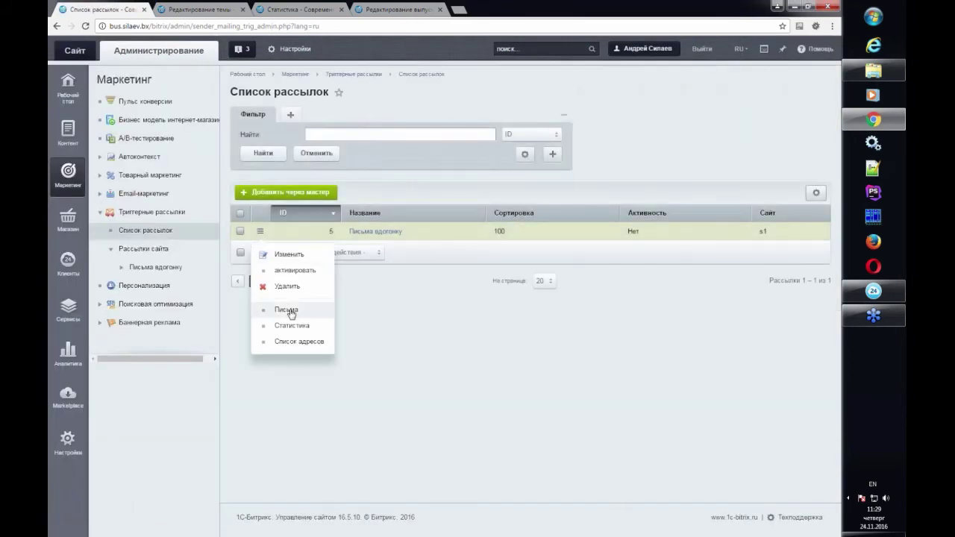
{"action": "left_click", "coordinate": [290, 254]}
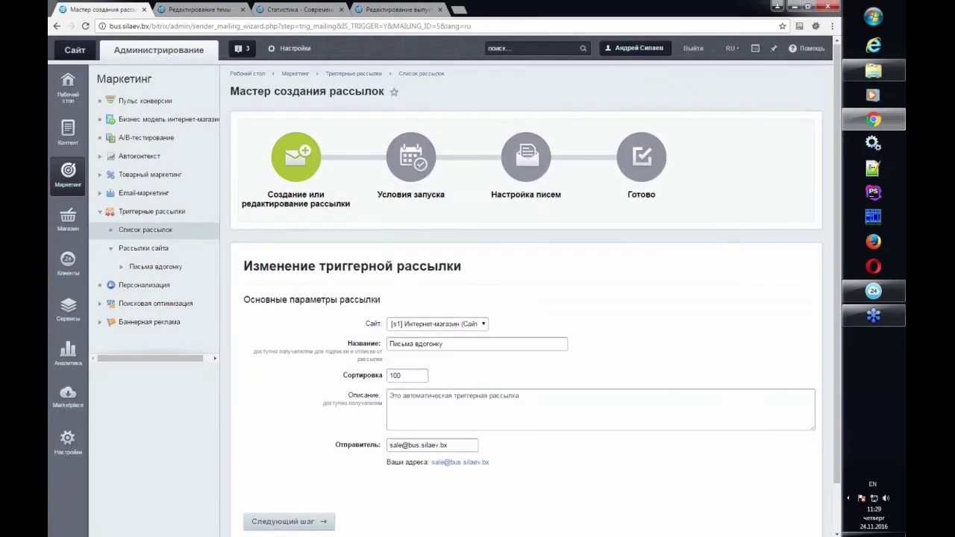
{"action": "scroll", "coordinate": [328, 467], "scroll_direction": "down", "scroll_amount": 1}
{"action": "left_click", "coordinate": [328, 468]}
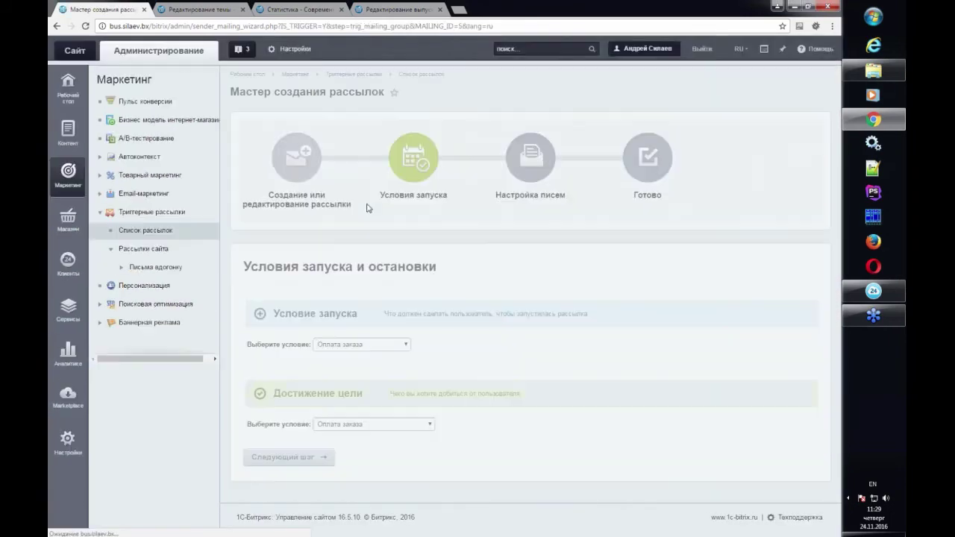
Step: Set the launch condition to Давно не покупал and check its Не покупал более(дней) parameter
{"action": "left_click", "coordinate": [375, 344]}
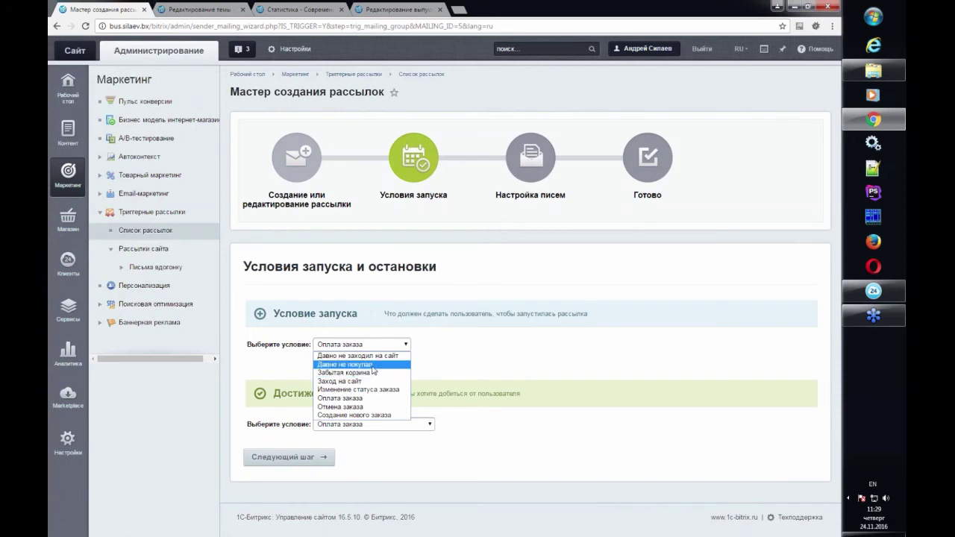
{"action": "left_click", "coordinate": [376, 366]}
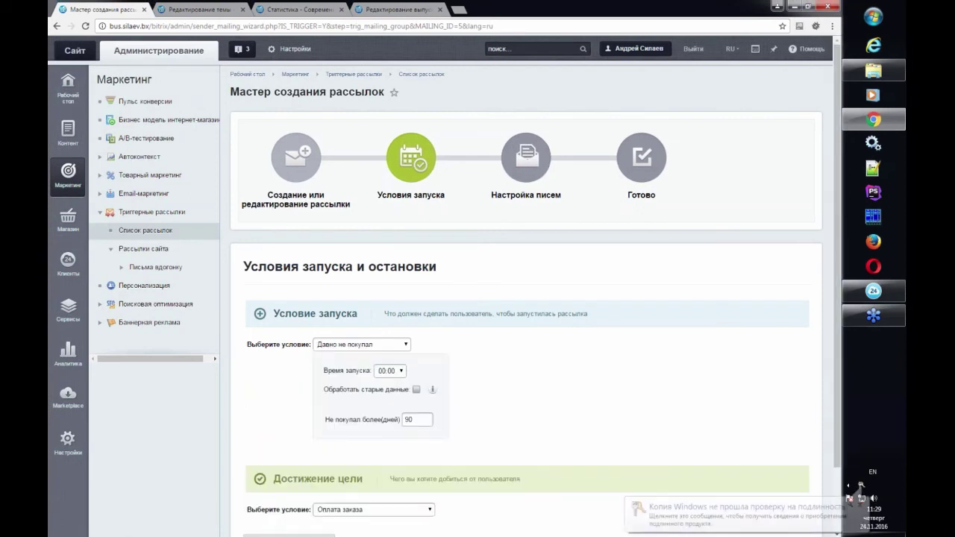
{"action": "left_click_drag", "start_coordinate": [423, 419], "coordinate": [396, 421]}
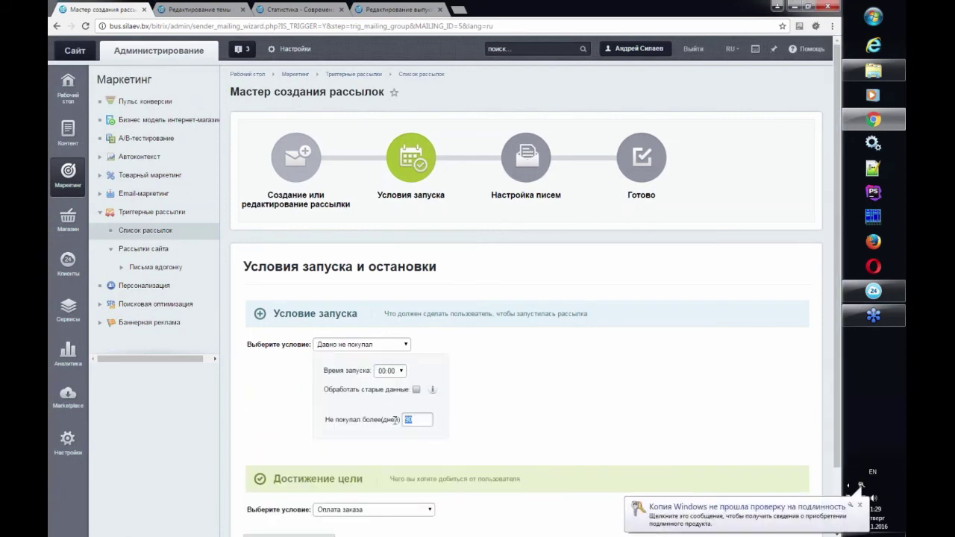
Step: Set the mailing's launch condition to Забытая корзина
{"action": "left_click", "coordinate": [403, 346]}
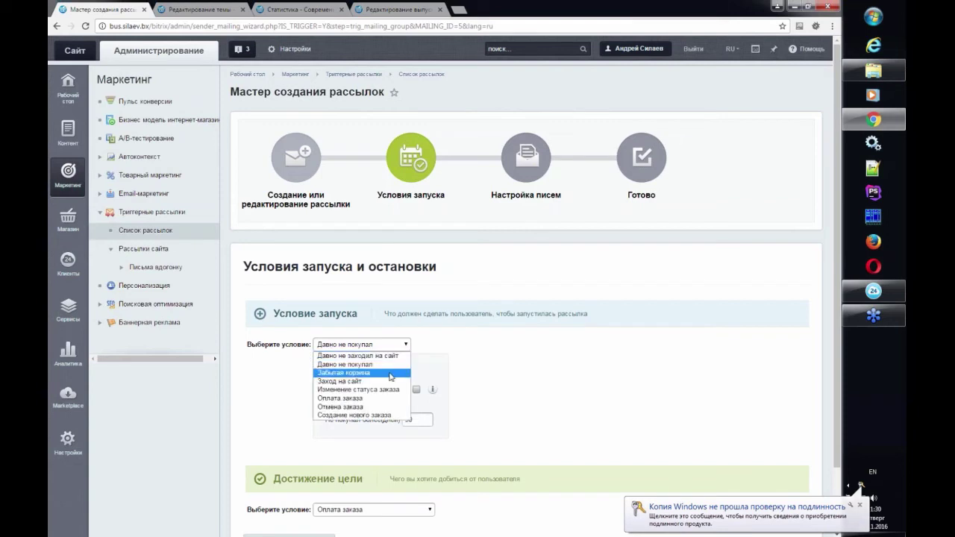
{"action": "left_click", "coordinate": [391, 377]}
{"action": "scroll", "coordinate": [439, 385], "scroll_direction": "down", "scroll_amount": 1}
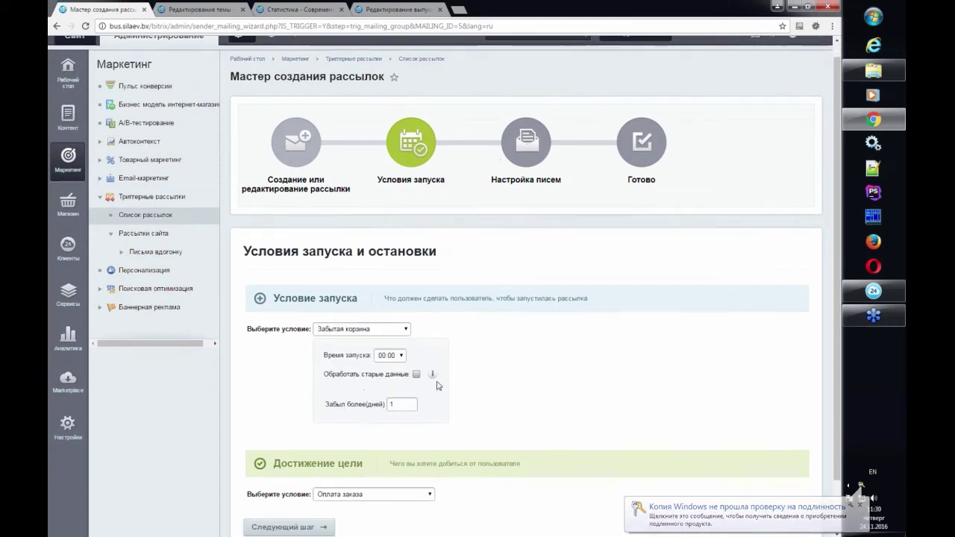
Step: Examine the Забыл более(дней) parameter, read the hint for Обработать старые данные, and close the hint
{"action": "scroll", "coordinate": [439, 385], "scroll_direction": "down", "scroll_amount": 1}
{"action": "left_click_drag", "start_coordinate": [395, 345], "coordinate": [385, 345]}
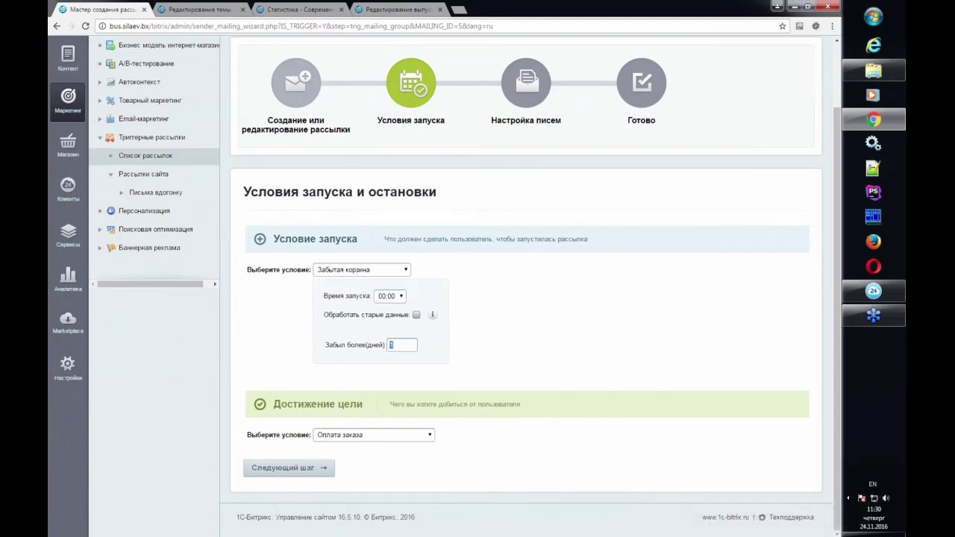
{"action": "left_click", "coordinate": [398, 345]}
{"action": "double_click", "coordinate": [398, 345]}
{"action": "left_click", "coordinate": [433, 315]}
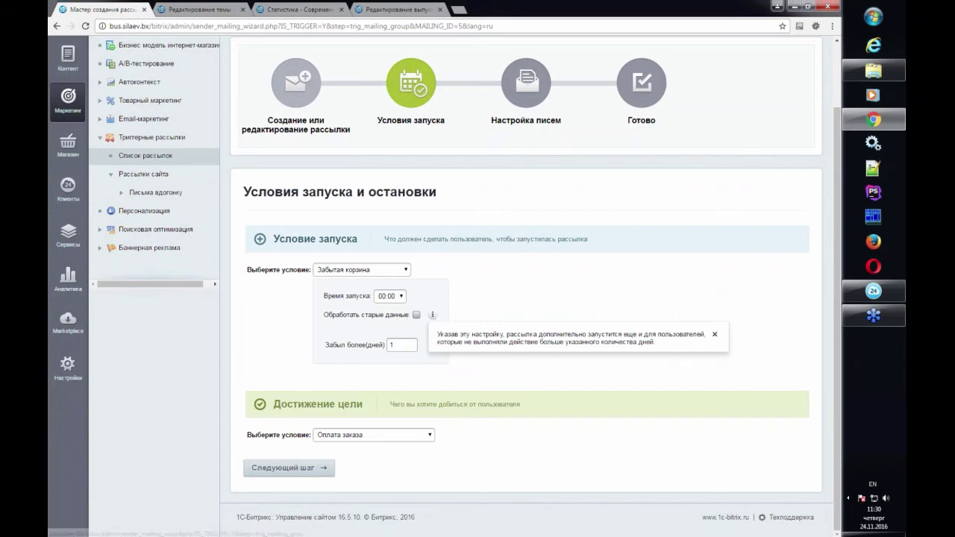
{"action": "left_click", "coordinate": [714, 334]}
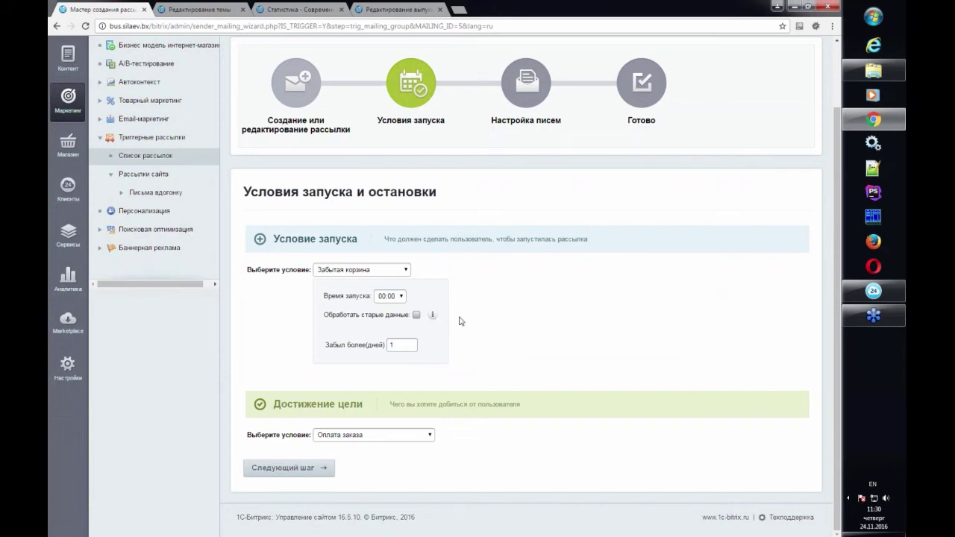
Step: Enable Обработать старые данные for the Забытая корзина launch condition and highlight its Забыл более(дней) value
{"action": "double_click", "coordinate": [390, 345]}
{"action": "left_click", "coordinate": [418, 316]}
{"action": "double_click", "coordinate": [401, 344]}
Step: Try the launch conditions Заход на сайт and Изменение статуса заказа, checking the order statuses offered for the latter
{"action": "left_click", "coordinate": [404, 273]}
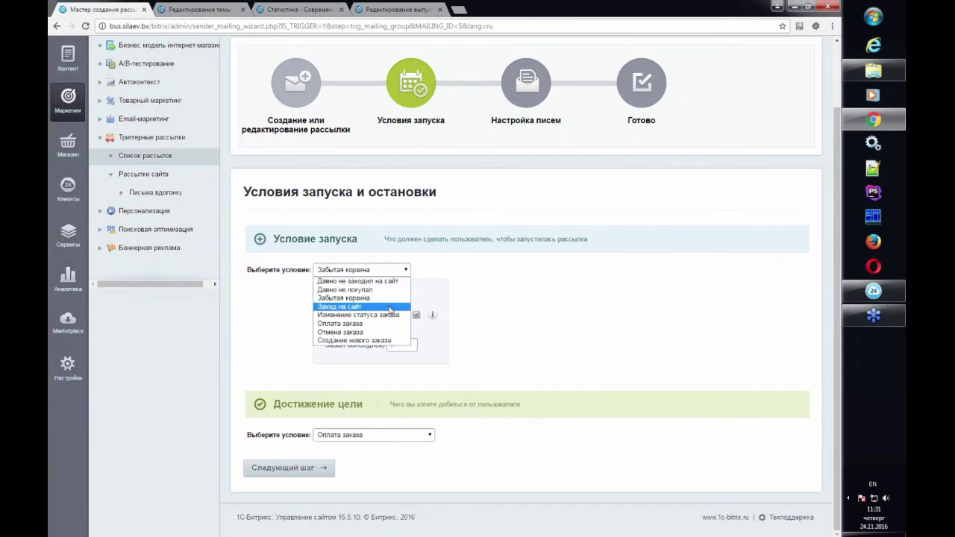
{"action": "left_click", "coordinate": [389, 311]}
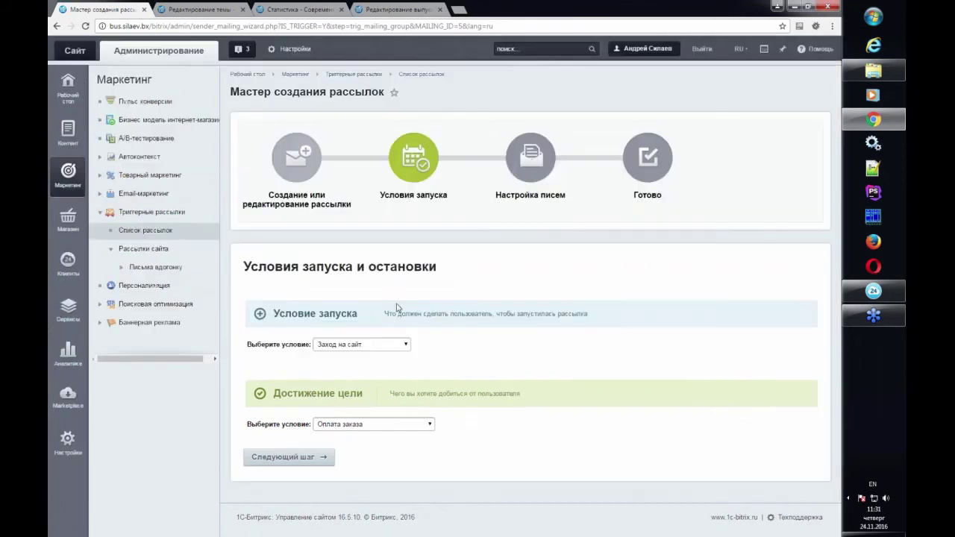
{"action": "left_click", "coordinate": [381, 346]}
{"action": "left_click", "coordinate": [379, 394]}
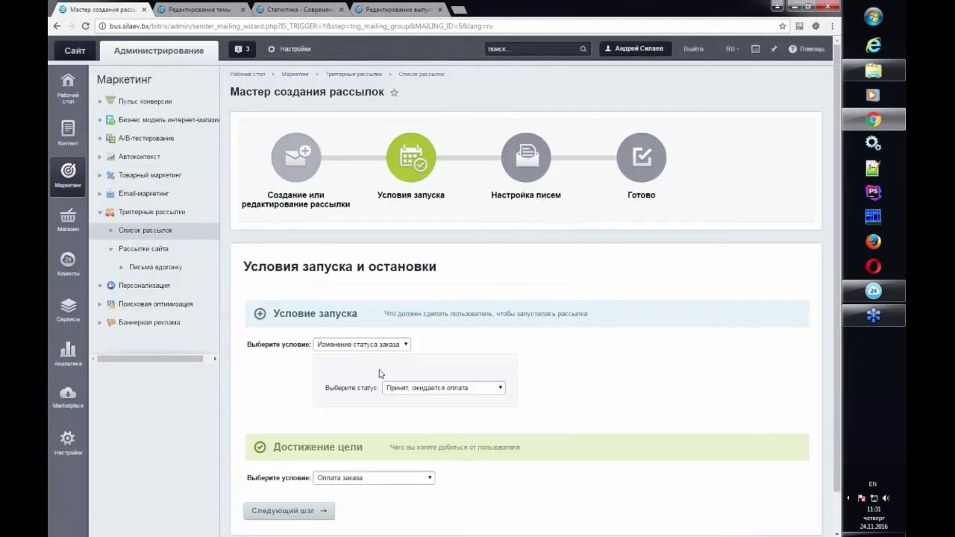
{"action": "left_click", "coordinate": [433, 390]}
{"action": "left_click", "coordinate": [436, 398]}
Step: Try the launch conditions Оплата заказа and Отмена заказа, and set the condition to Создание нового заказа
{"action": "left_click", "coordinate": [395, 345]}
{"action": "left_click", "coordinate": [387, 407]}
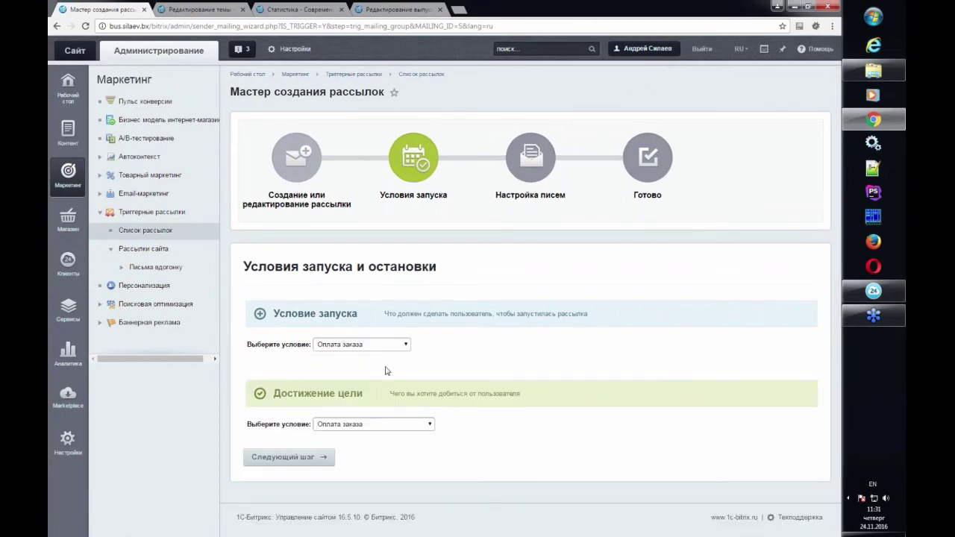
{"action": "left_click", "coordinate": [383, 346]}
{"action": "left_click", "coordinate": [380, 408]}
{"action": "left_click", "coordinate": [379, 346]}
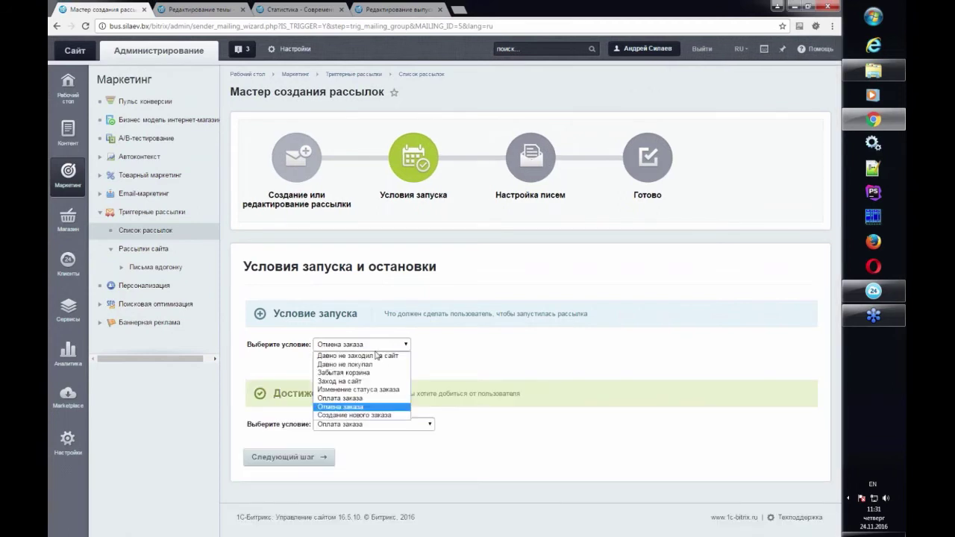
{"action": "left_click", "coordinate": [374, 415]}
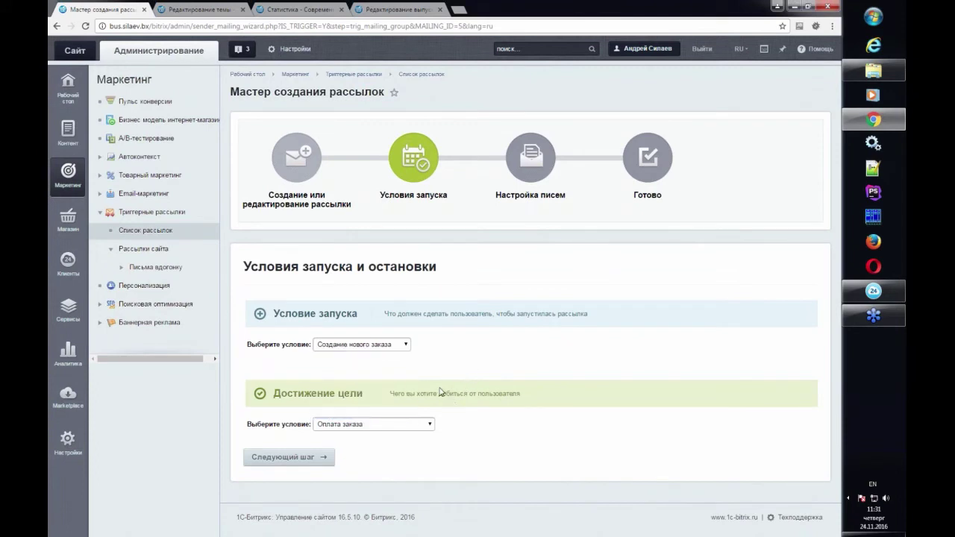
Step: Review the available Достижение цели conditions and set the goal to уведомить, отправить все письма
{"action": "left_click", "coordinate": [411, 426]}
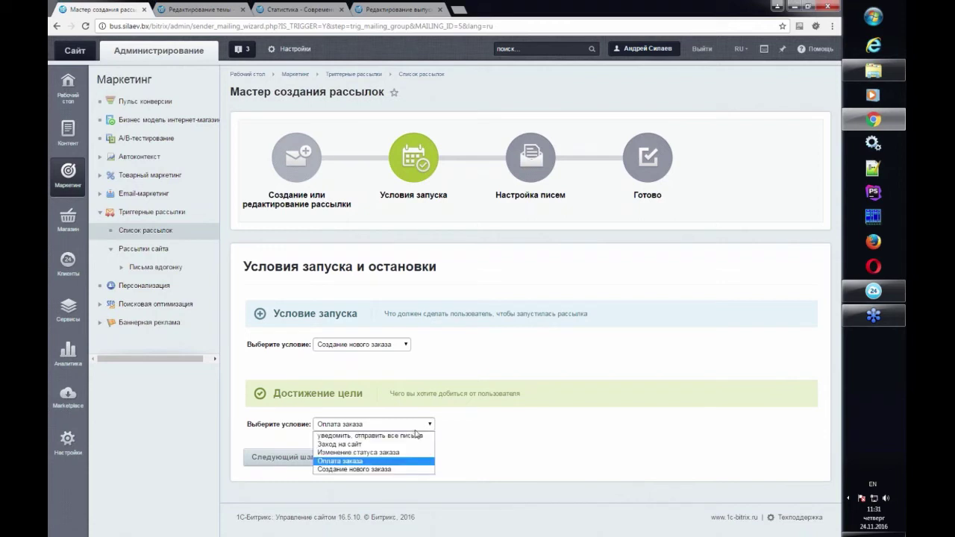
{"action": "left_click", "coordinate": [533, 407]}
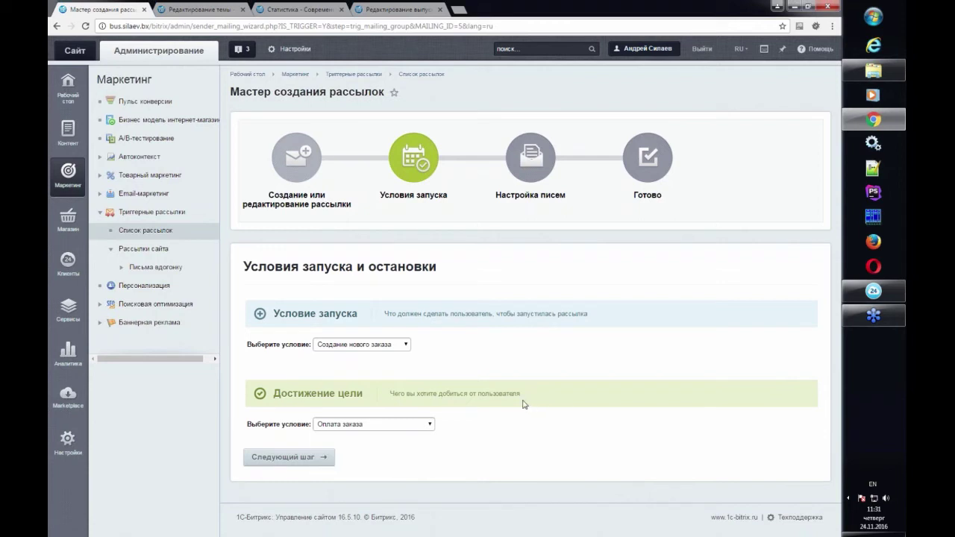
{"action": "left_click", "coordinate": [422, 427]}
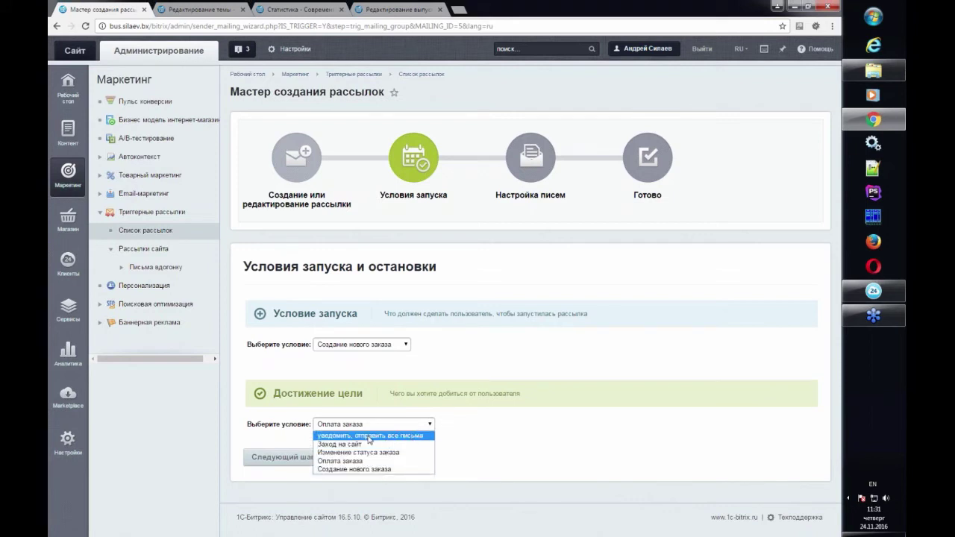
{"action": "left_click", "coordinate": [406, 440]}
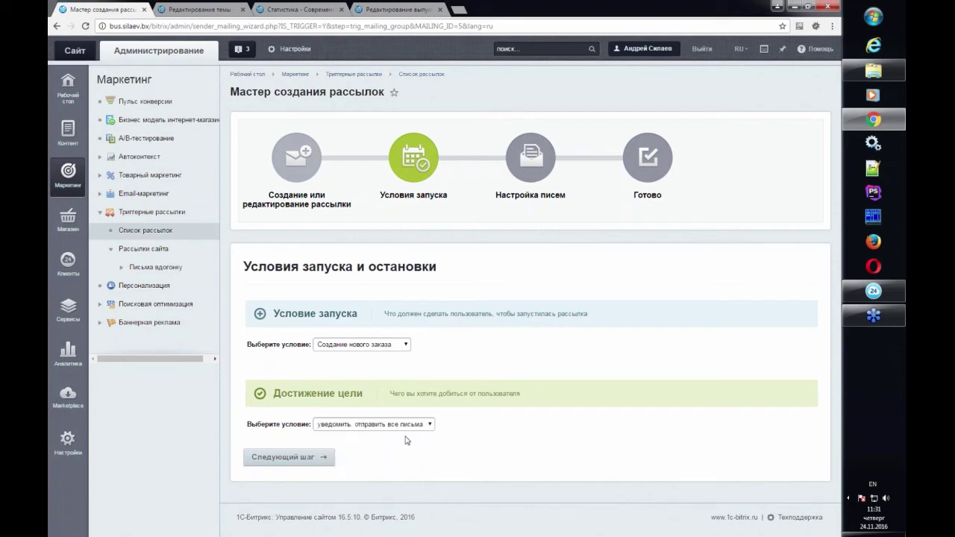
Step: Set the Достижение цели condition to Изменение статуса заказа
{"action": "left_click", "coordinate": [427, 425]}
{"action": "left_click", "coordinate": [441, 428]}
{"action": "left_click", "coordinate": [398, 424]}
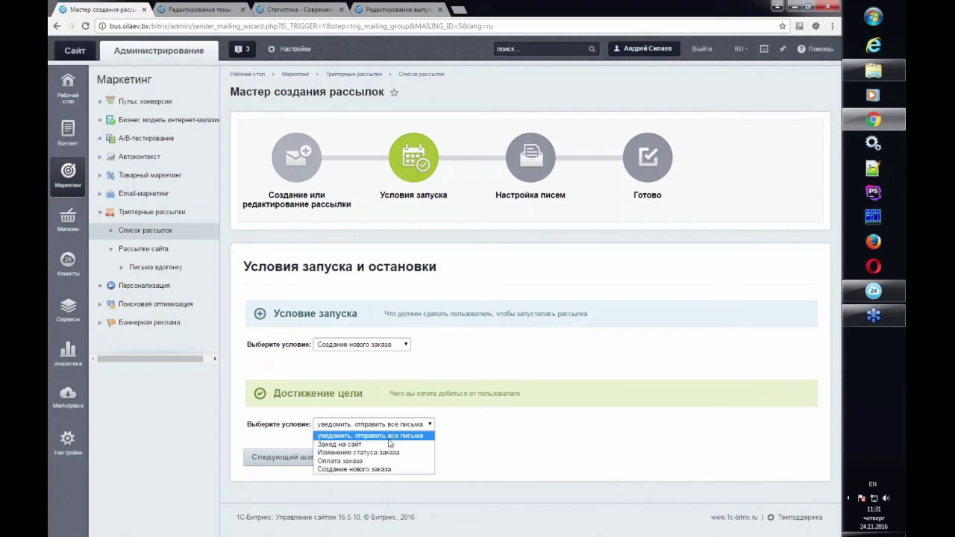
{"action": "left_click", "coordinate": [381, 453]}
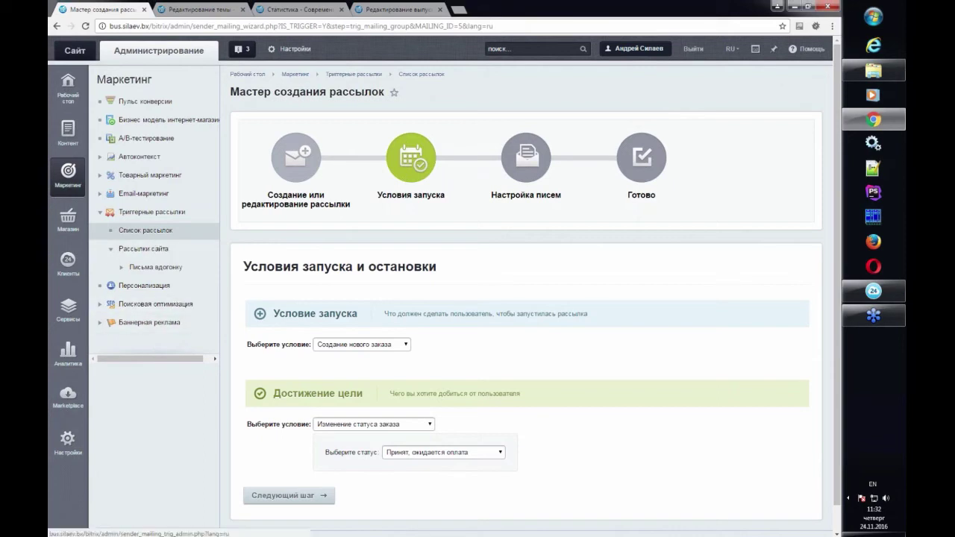
Step: Create a new trigger mailing from the ready-made Хулиганство template with its default parameters and proceed to the launch conditions
{"action": "left_click", "coordinate": [150, 240]}
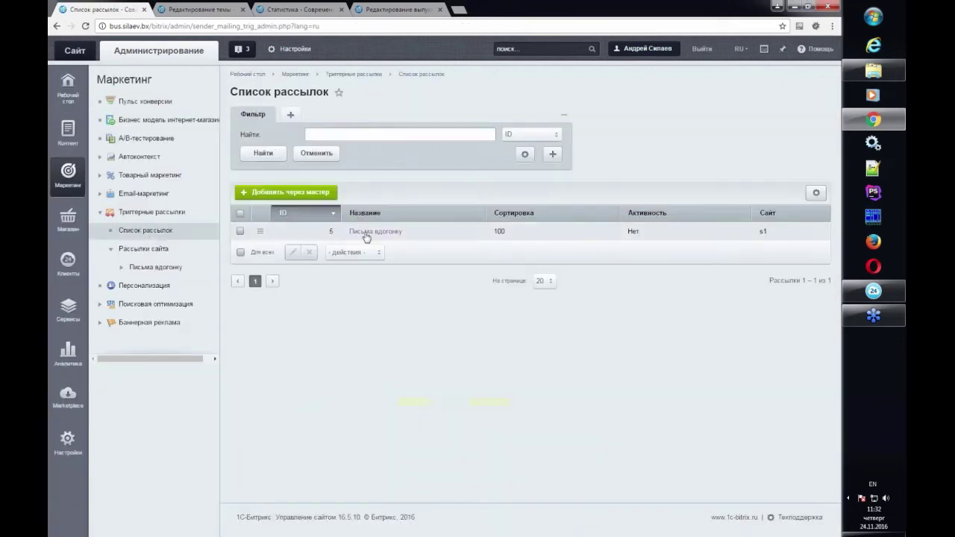
{"action": "left_click", "coordinate": [310, 195]}
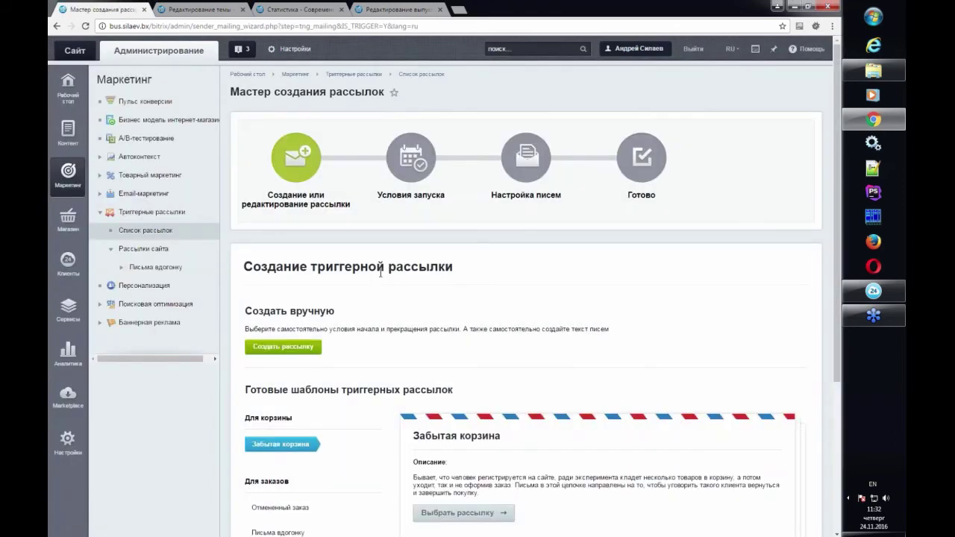
{"action": "scroll", "coordinate": [340, 373], "scroll_direction": "down", "scroll_amount": 3}
{"action": "left_click", "coordinate": [282, 364]}
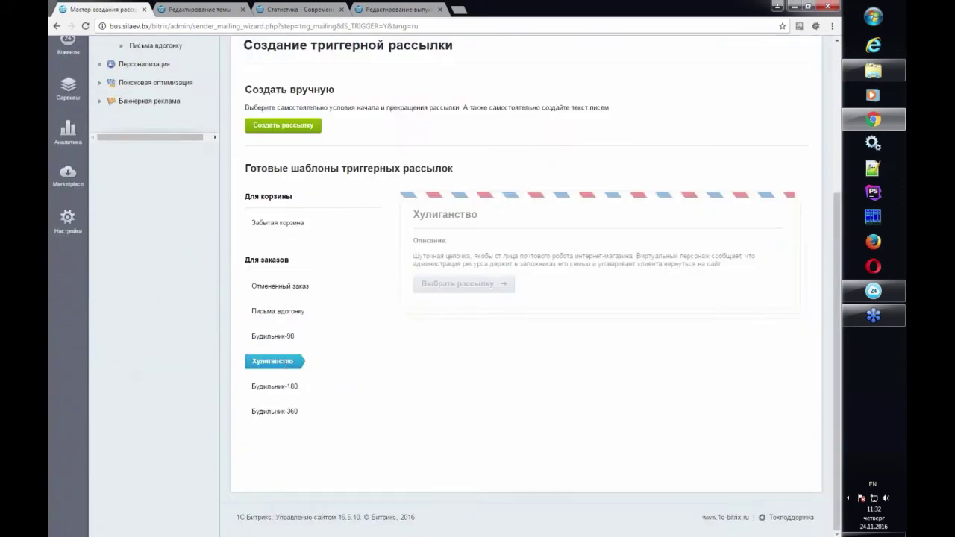
{"action": "left_click", "coordinate": [463, 285]}
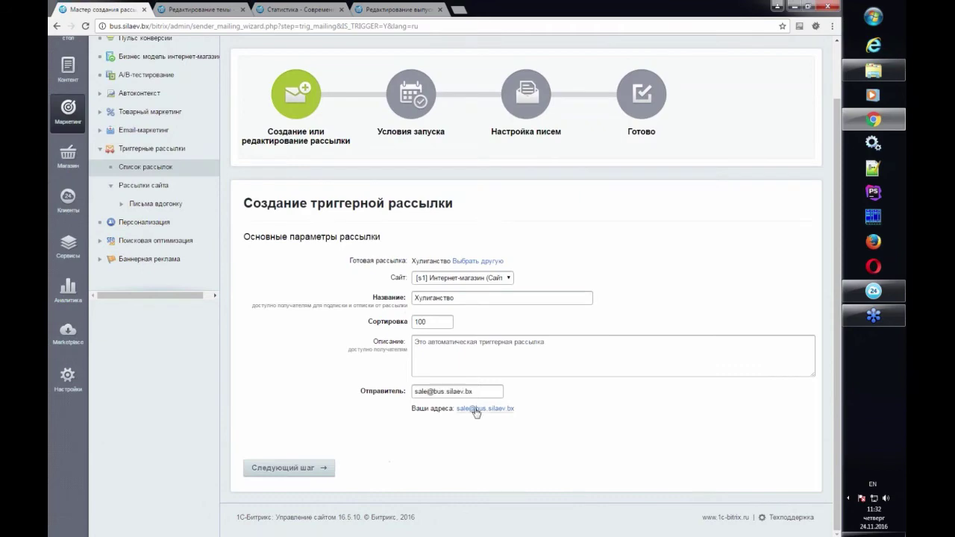
{"action": "left_click", "coordinate": [295, 469]}
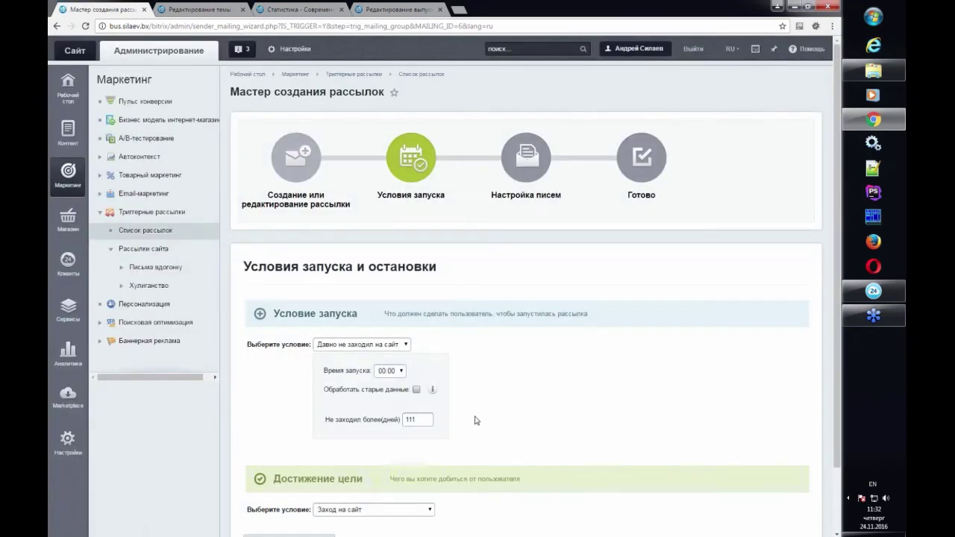
Step: Check the template's inactivity period and goal condition, accept them as preset, and proceed to the mailing's letter setup
{"action": "scroll", "coordinate": [470, 374], "scroll_direction": "down", "scroll_amount": 1}
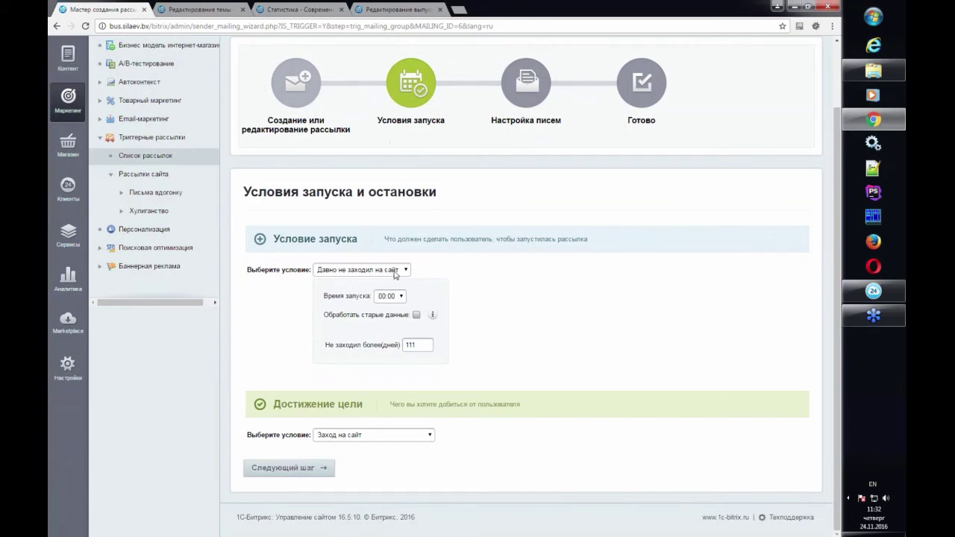
{"action": "double_click", "coordinate": [410, 346]}
{"action": "left_click_drag", "start_coordinate": [253, 435], "coordinate": [303, 436]}
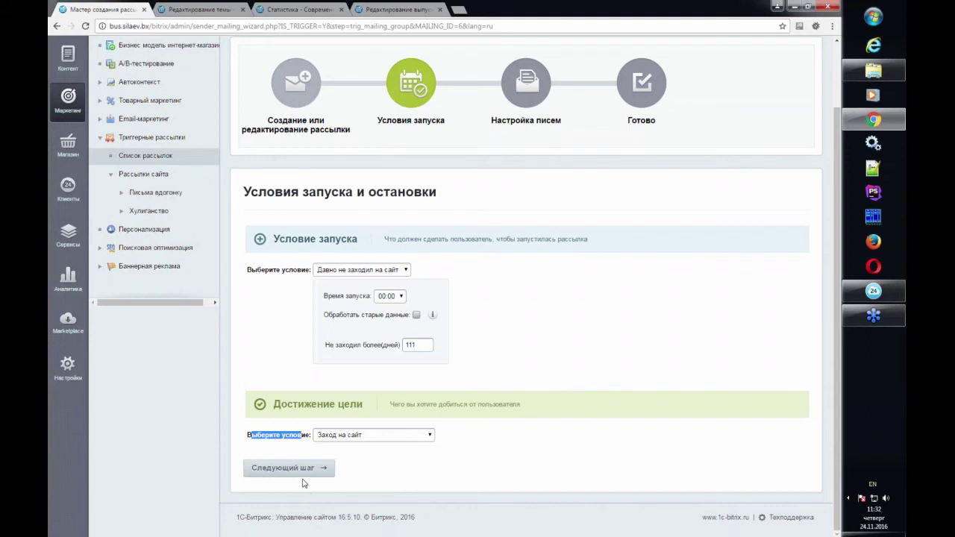
{"action": "left_click", "coordinate": [296, 473]}
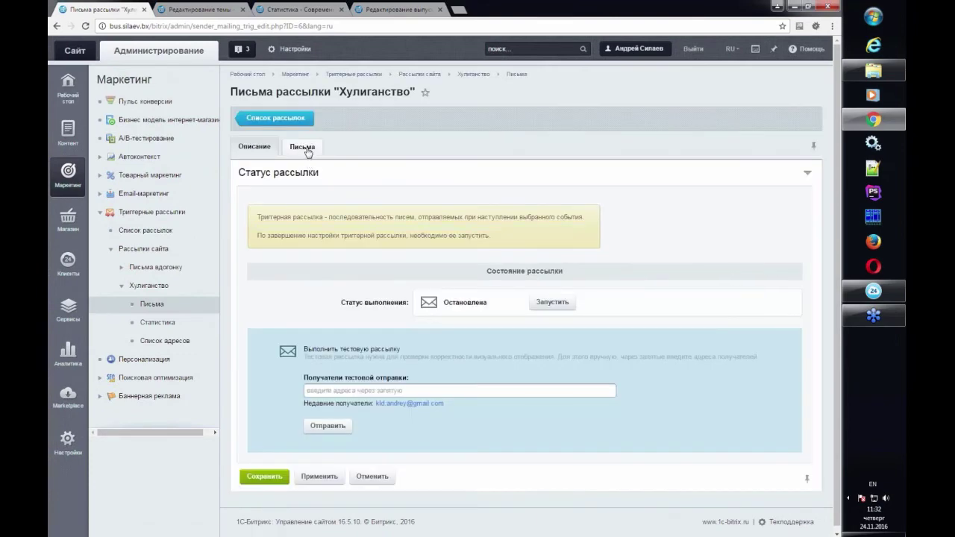
Step: Expand the first letter of the Хулиганство mailing, show its body in the visual editor and read the text
{"action": "left_click", "coordinate": [303, 148]}
{"action": "left_click", "coordinate": [411, 327]}
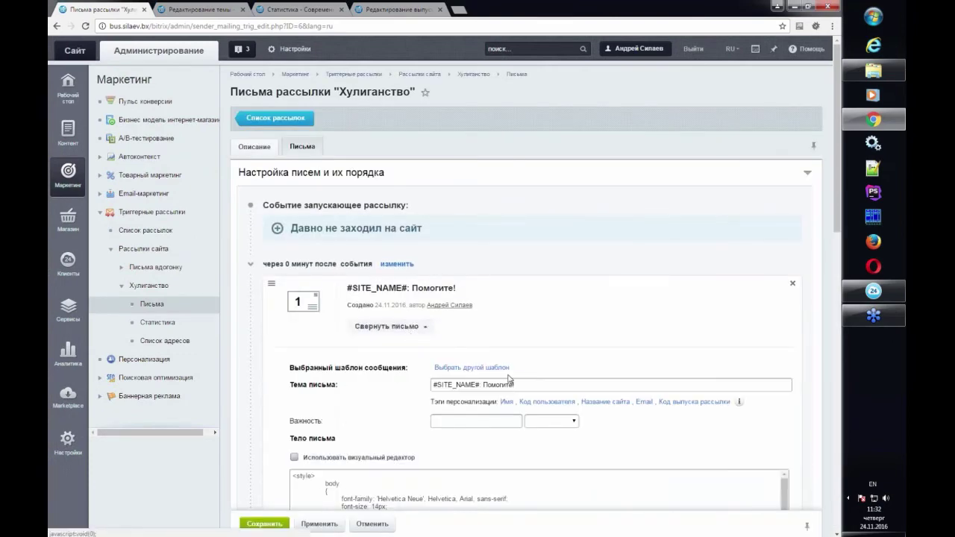
{"action": "scroll", "coordinate": [509, 379], "scroll_direction": "down", "scroll_amount": 3}
{"action": "left_click", "coordinate": [294, 253]}
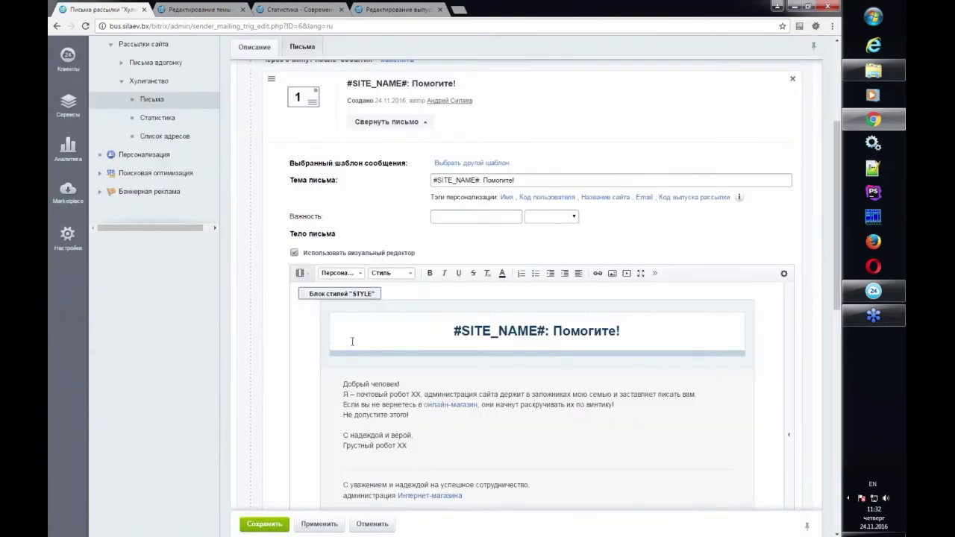
{"action": "scroll", "coordinate": [352, 341], "scroll_direction": "down", "scroll_amount": 2}
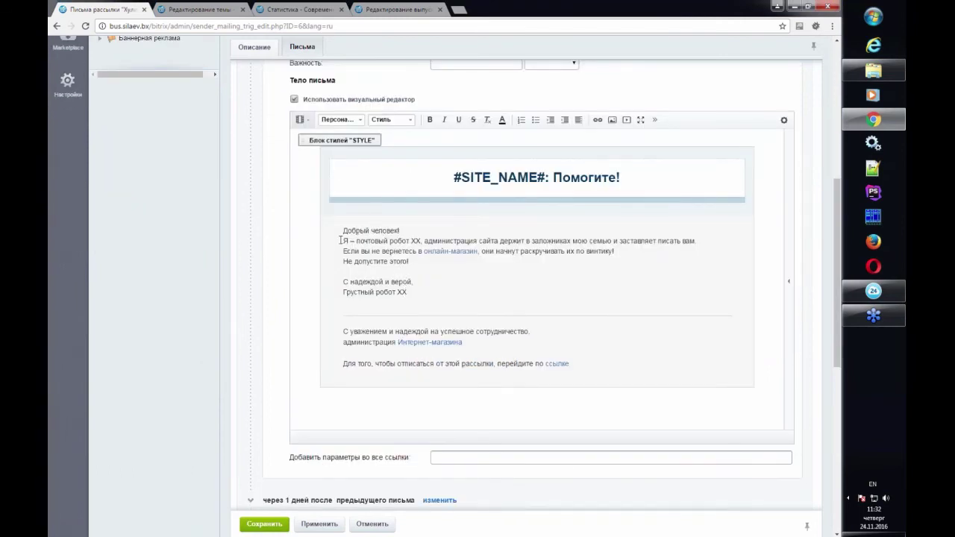
{"action": "left_click_drag", "start_coordinate": [342, 241], "coordinate": [521, 241]}
{"action": "left_click", "coordinate": [614, 241]}
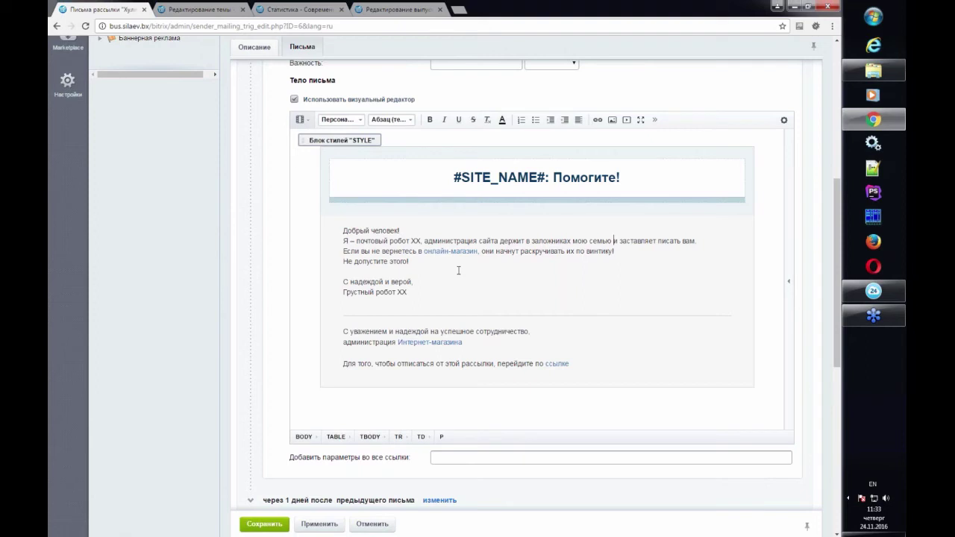
Step: Collapse the first letter, read the second letter in the visual editor, switch it to source code and collapse it
{"action": "scroll", "coordinate": [396, 132], "scroll_direction": "up", "scroll_amount": 2}
{"action": "left_click", "coordinate": [394, 122]}
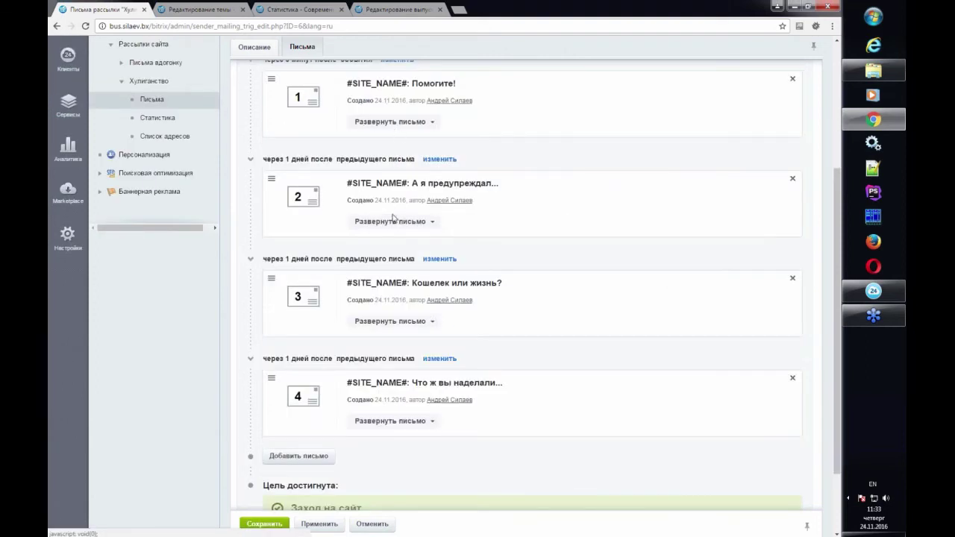
{"action": "left_click", "coordinate": [392, 223]}
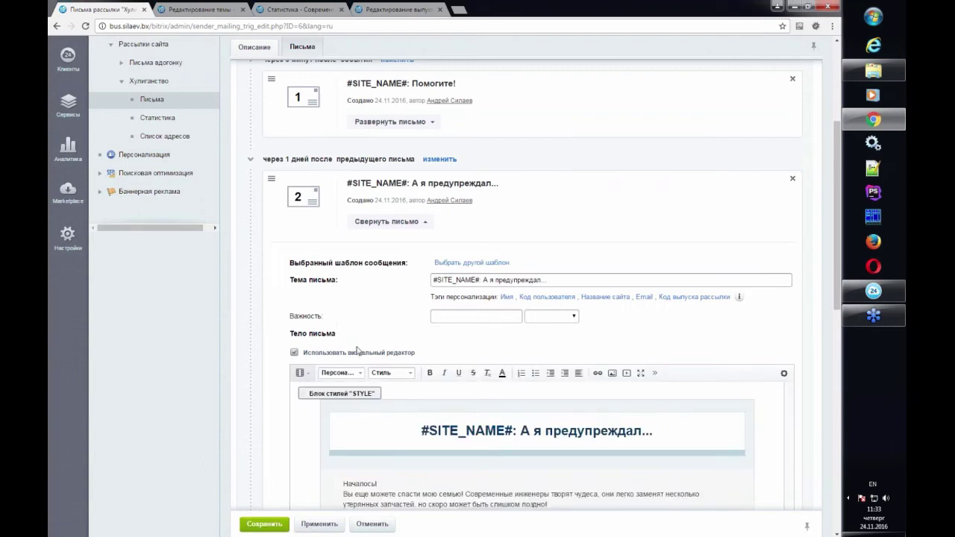
{"action": "scroll", "coordinate": [360, 348], "scroll_direction": "down", "scroll_amount": 2}
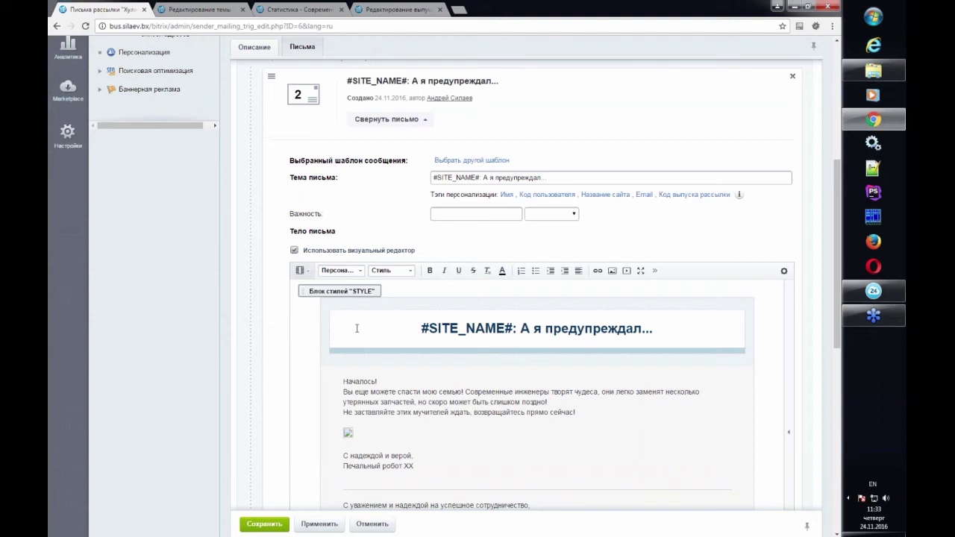
{"action": "left_click", "coordinate": [382, 251]}
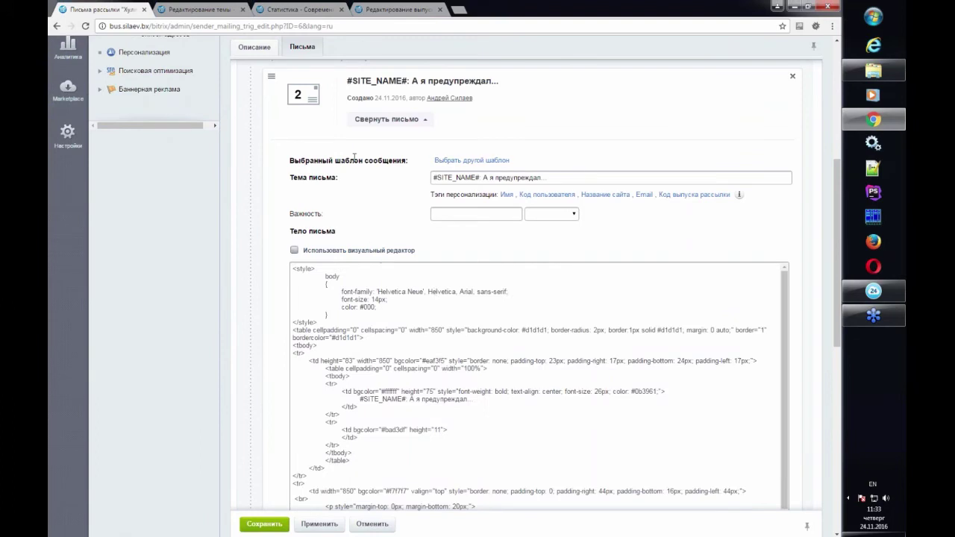
{"action": "left_click", "coordinate": [418, 119]}
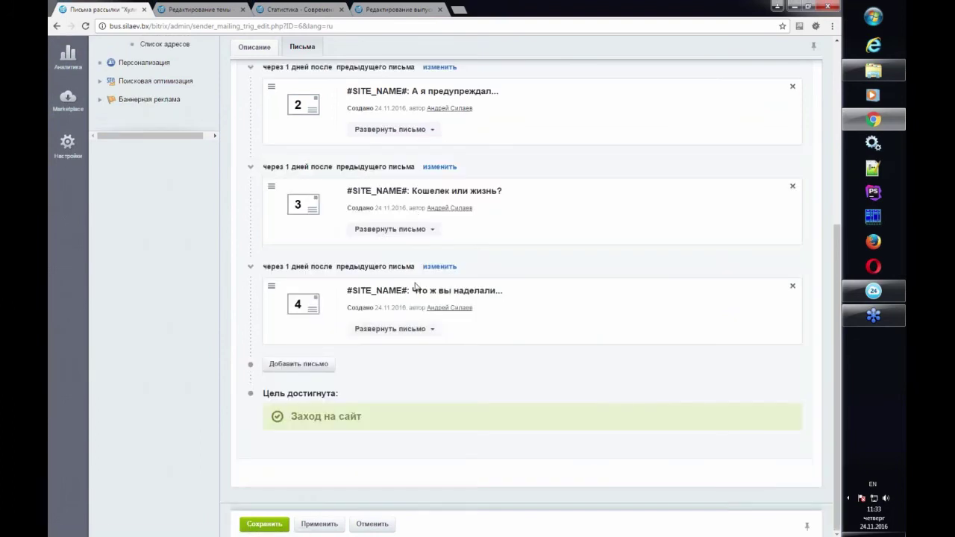
Step: Read the fourth letter in the visual editor, collapse it and look over the whole letter chain
{"action": "left_click", "coordinate": [415, 330]}
{"action": "scroll", "coordinate": [418, 336], "scroll_direction": "down", "scroll_amount": 2}
{"action": "left_click", "coordinate": [295, 301]}
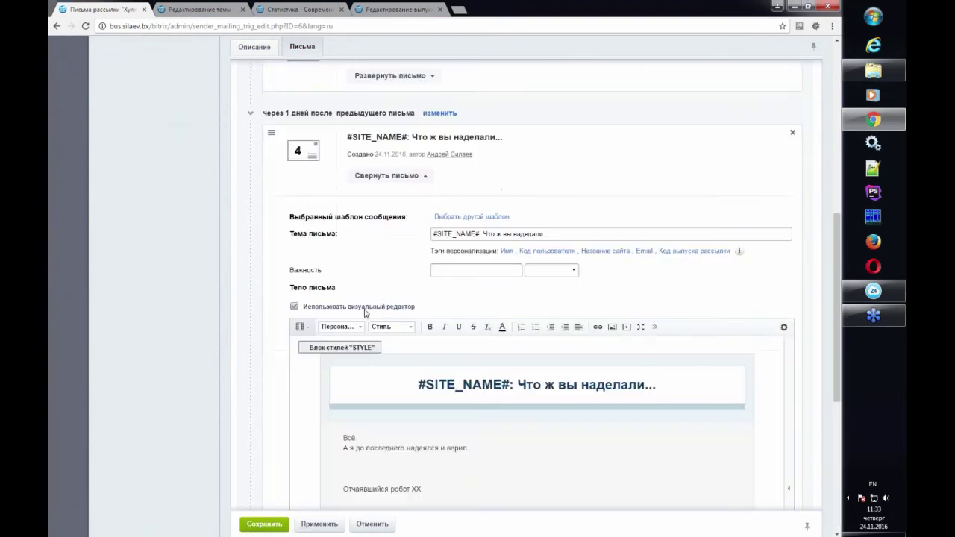
{"action": "scroll", "coordinate": [433, 381], "scroll_direction": "down", "scroll_amount": 3}
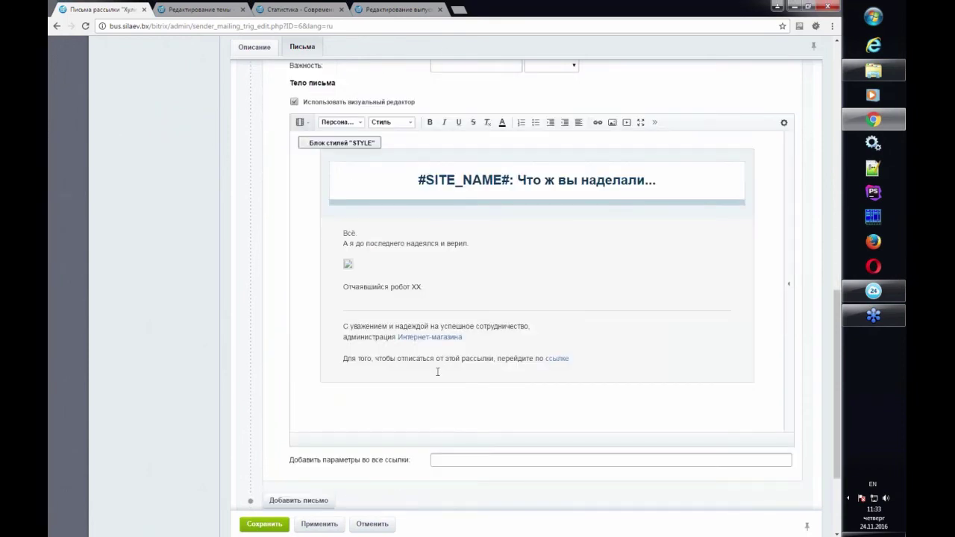
{"action": "scroll", "coordinate": [438, 70], "scroll_direction": "up", "scroll_amount": 5}
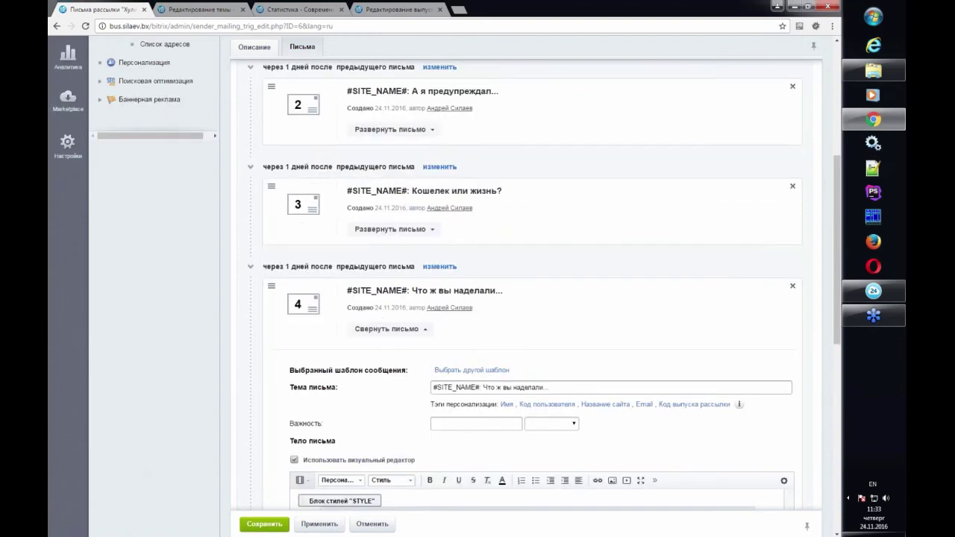
{"action": "left_click", "coordinate": [377, 333]}
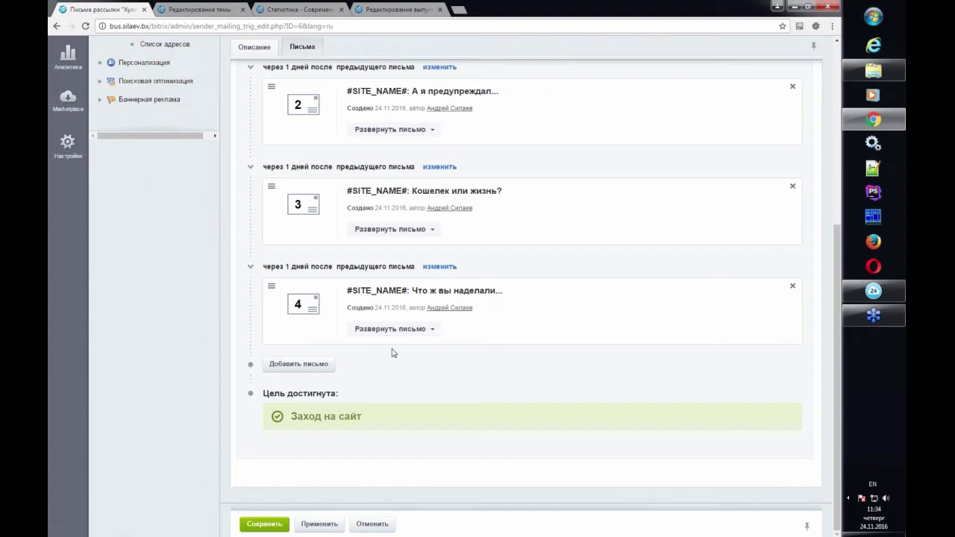
{"action": "scroll", "coordinate": [550, 324], "scroll_direction": "up", "scroll_amount": 5}
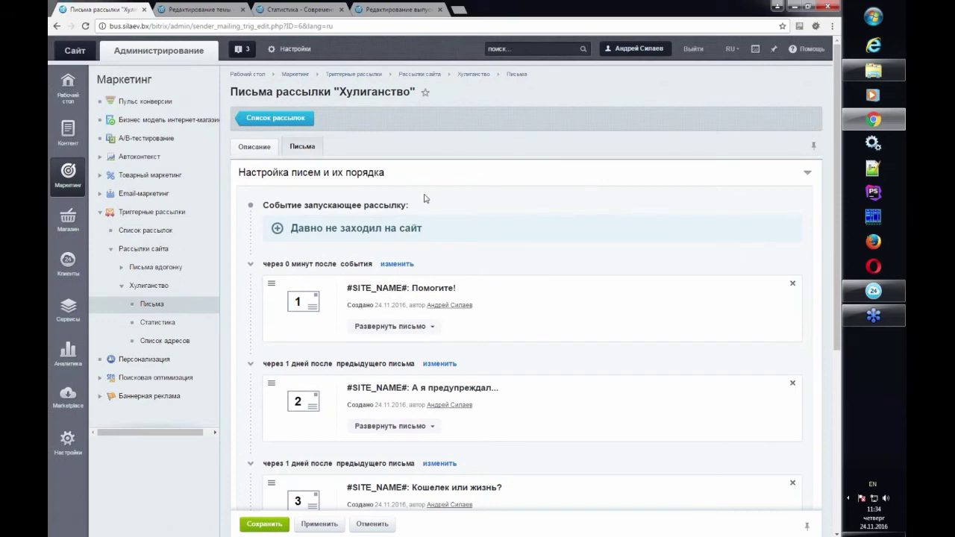
{"action": "scroll", "coordinate": [429, 198], "scroll_direction": "down", "scroll_amount": 3}
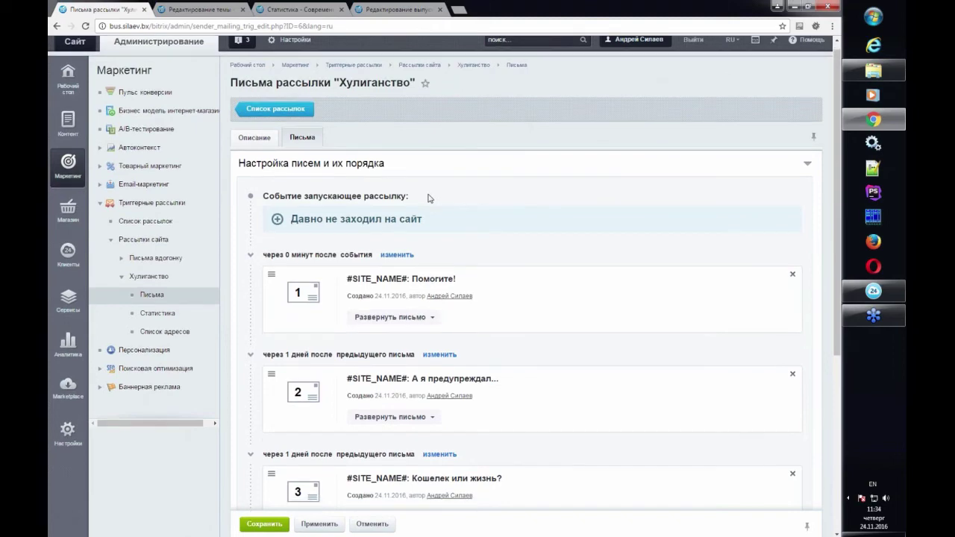
Step: Open the Email-маркетинг module settings in a separate browser tab and look over the module parameters
{"action": "scroll", "coordinate": [374, 128], "scroll_direction": "up", "scroll_amount": 3}
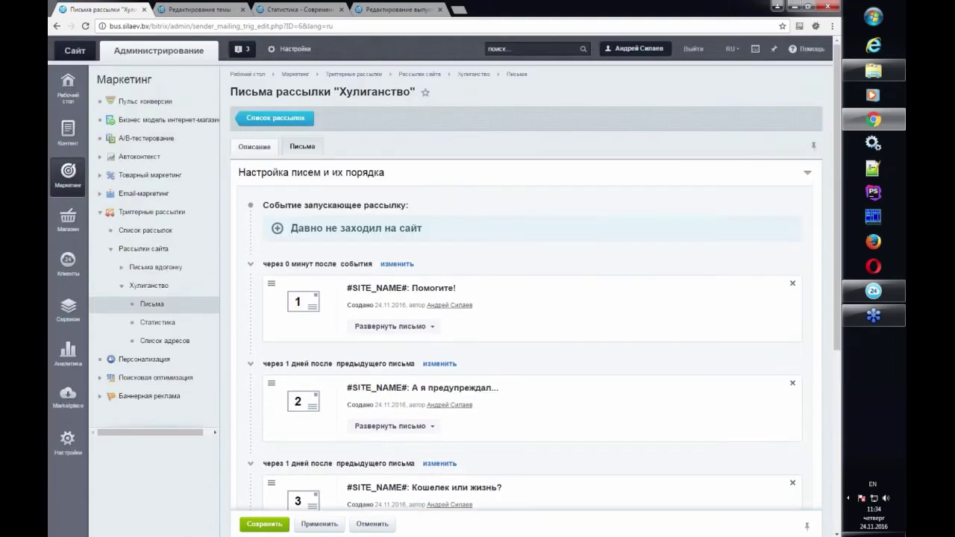
{"action": "middle_click", "coordinate": [304, 50]}
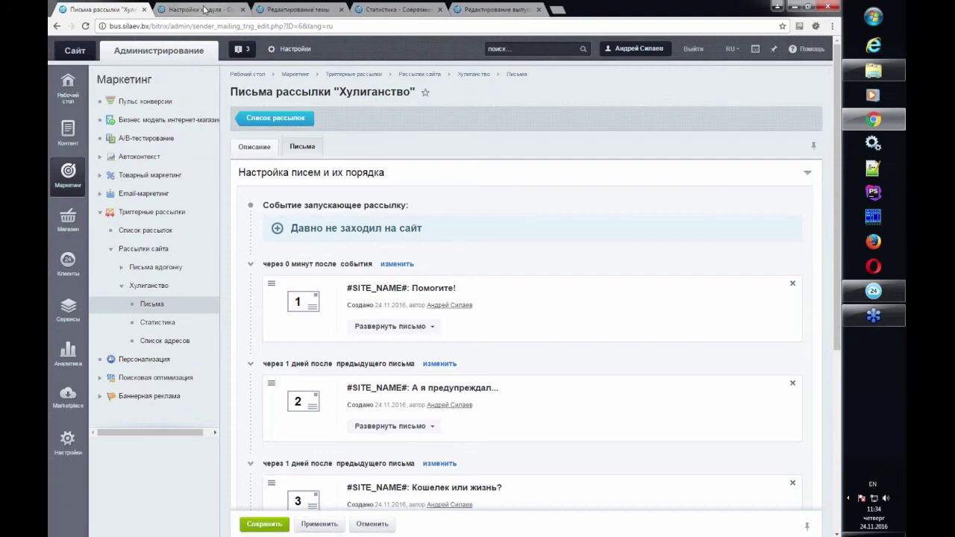
{"action": "left_click", "coordinate": [205, 9]}
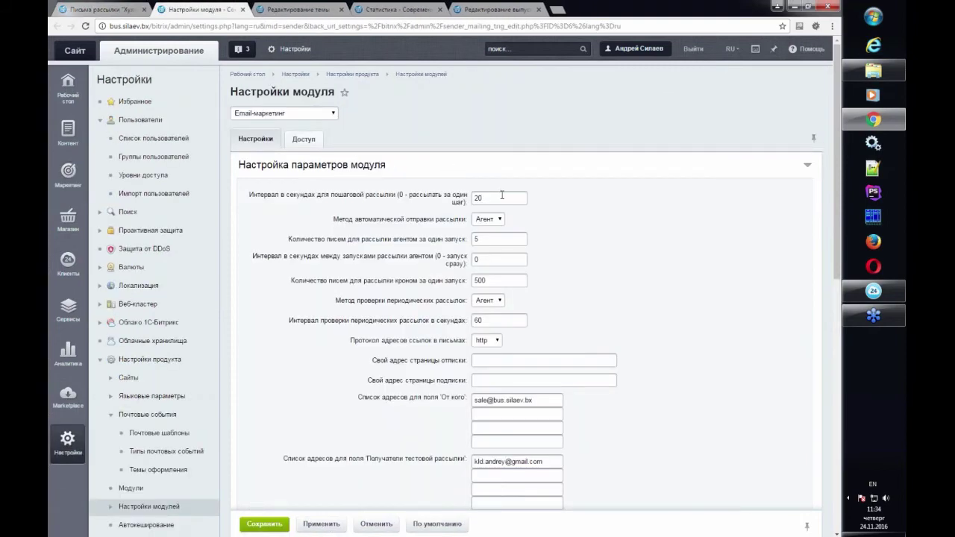
{"action": "scroll", "coordinate": [507, 191], "scroll_direction": "down", "scroll_amount": 3}
{"action": "scroll", "coordinate": [523, 179], "scroll_direction": "up", "scroll_amount": 2}
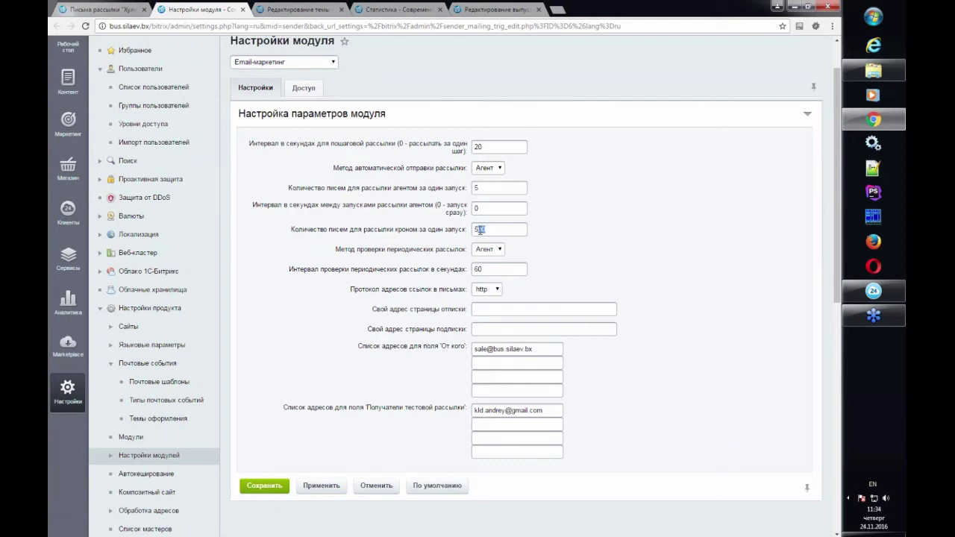
Step: Examine the letters per cron run, the step-by-step mailing interval, the letters per agent run and the interval between agent runs
{"action": "left_click_drag", "start_coordinate": [486, 230], "coordinate": [473, 229]}
{"action": "left_click", "coordinate": [498, 146]}
{"action": "double_click", "coordinate": [489, 188]}
{"action": "left_click", "coordinate": [481, 207]}
{"action": "double_click", "coordinate": [490, 210]}
Step: Try a larger number of letters per agent run with a 5-second interval between runs, and close the module settings without saving
{"action": "left_click", "coordinate": [515, 191]}
{"action": "type", "text": "0"}
{"action": "key", "text": "Tab"}
{"action": "type", "text": "1"}
{"action": "key", "text": "BackSpace"}
{"action": "type", "text": "5"}
{"action": "double_click", "coordinate": [475, 209]}
{"action": "left_click_drag", "start_coordinate": [508, 188], "coordinate": [470, 188]}
{"action": "middle_click", "coordinate": [232, 9]}
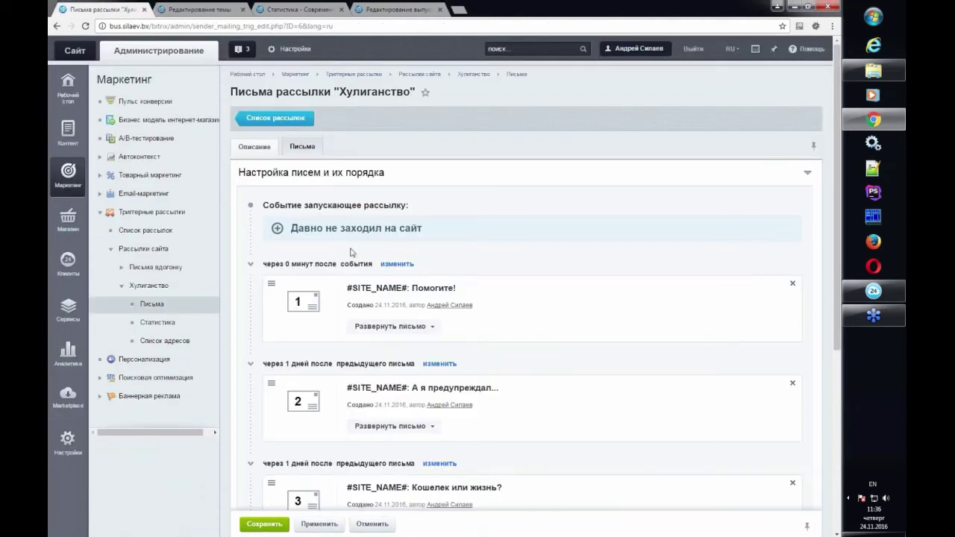
Step: Highlight the launch event Давно не заходил на сайт in the Хулиганство mailing and clear the selection
{"action": "mouse_move", "coordinate": [292, 227]}
{"action": "left_mouse_down"}
{"action": "mouse_move", "coordinate": [429, 233]}
{"action": "mouse_move", "coordinate": [291, 228]}
{"action": "left_mouse_up"}
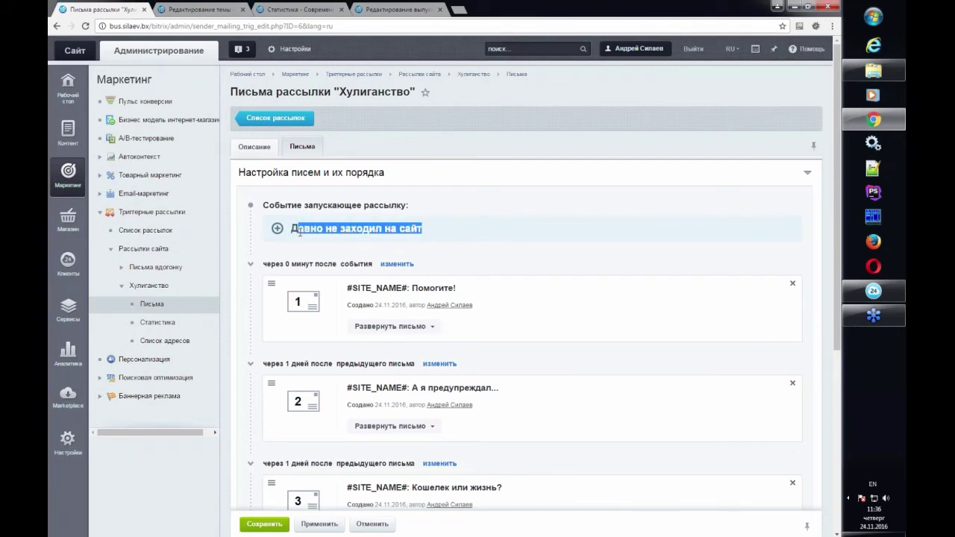
{"action": "left_click", "coordinate": [293, 229]}
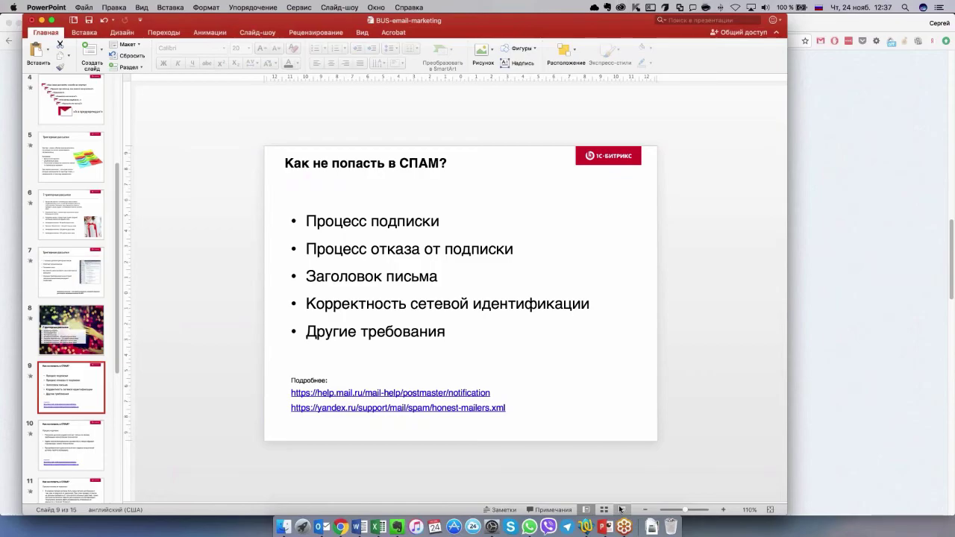
Step: Switch to the BUS-email-marketing presentation in PowerPoint and start the slide show from the slide Как не попасть в СПАМ?
{"action": "key", "text": "super+shift+Return"}
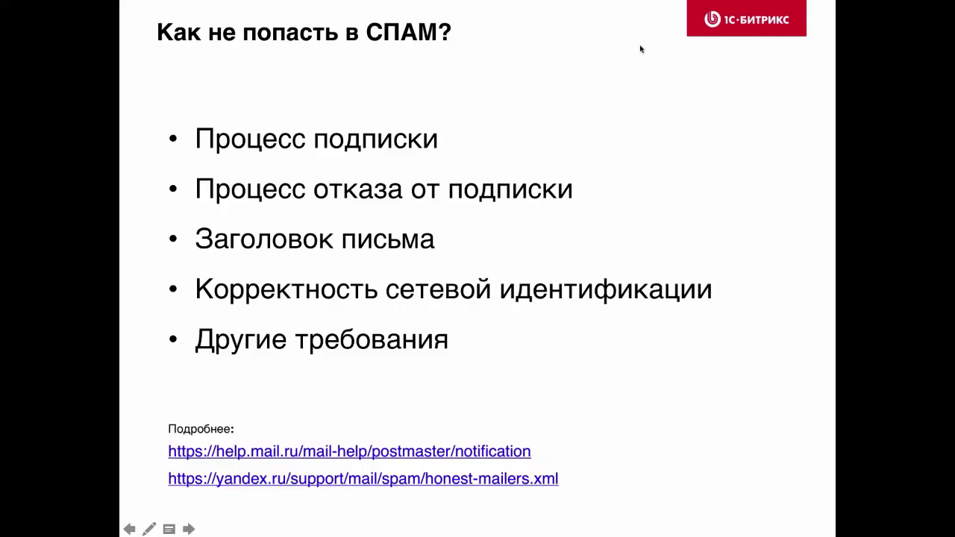